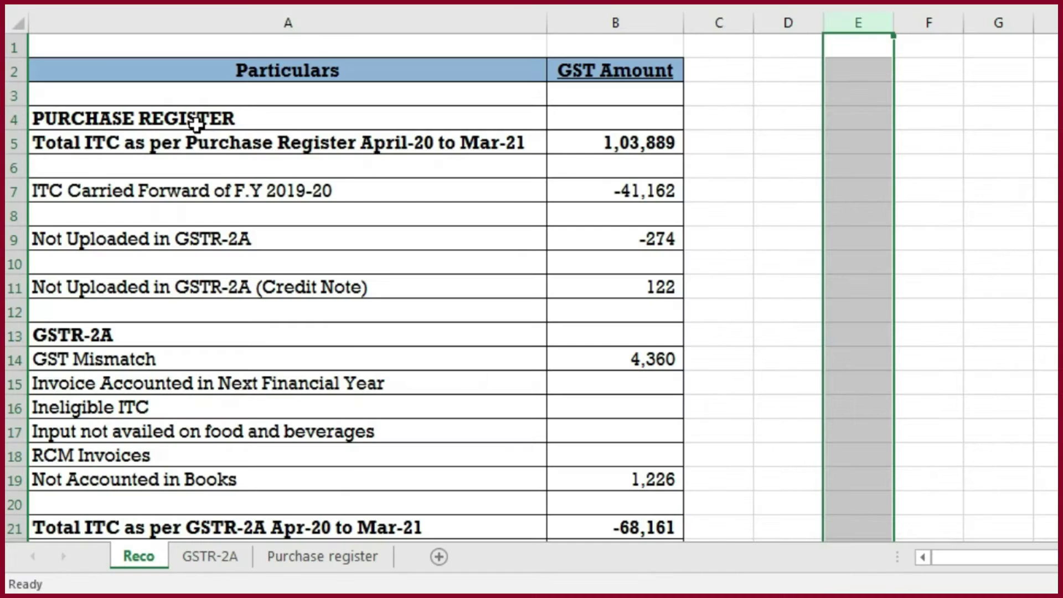
- Highlight the purchase register section and the ITC carried forward line on the Reco summary
drag(160, 62, 443, 182)
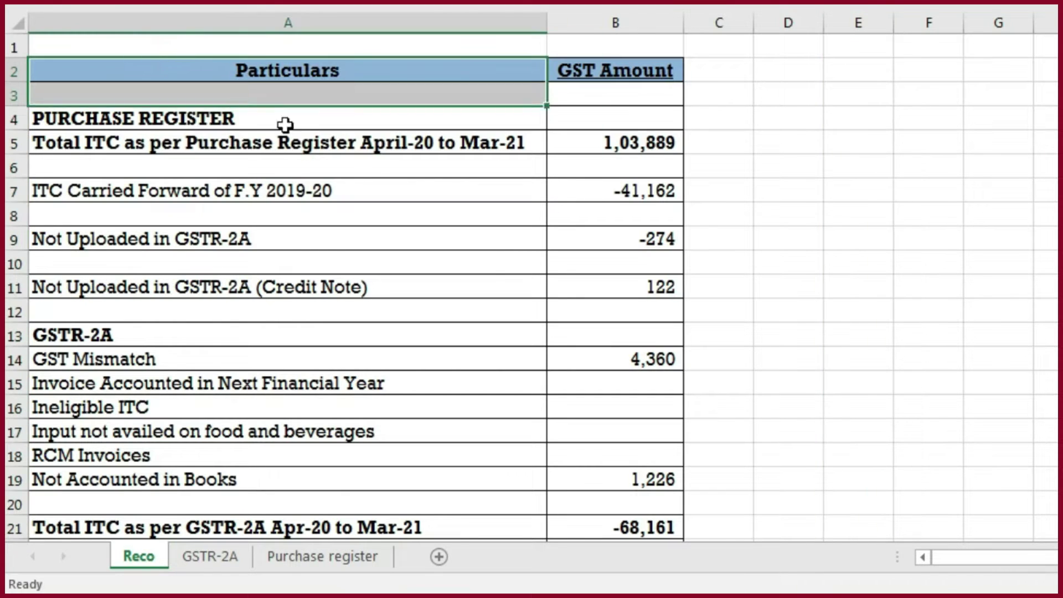
click(277, 166)
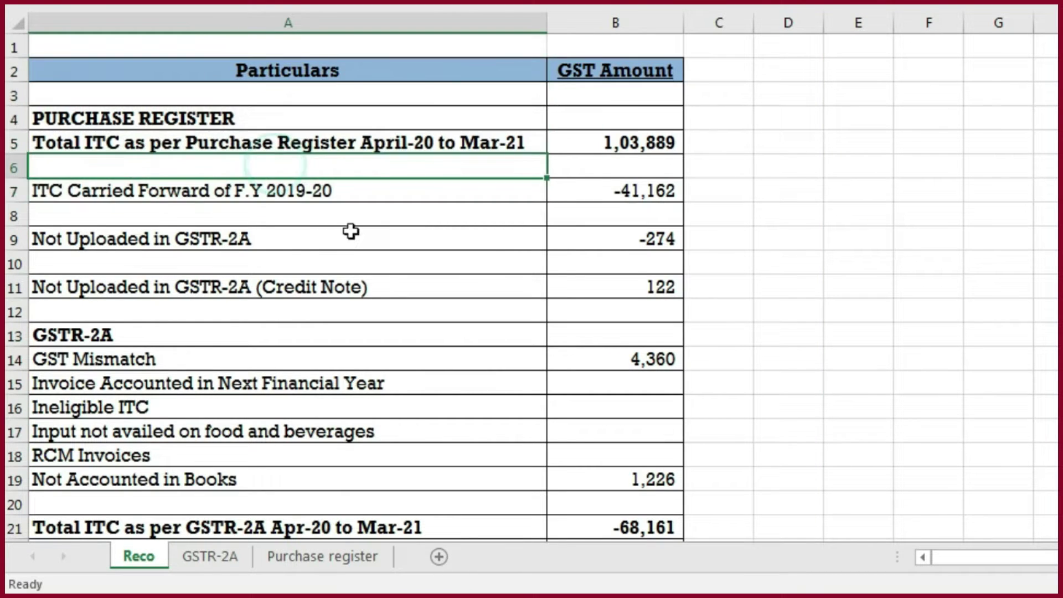
click(248, 217)
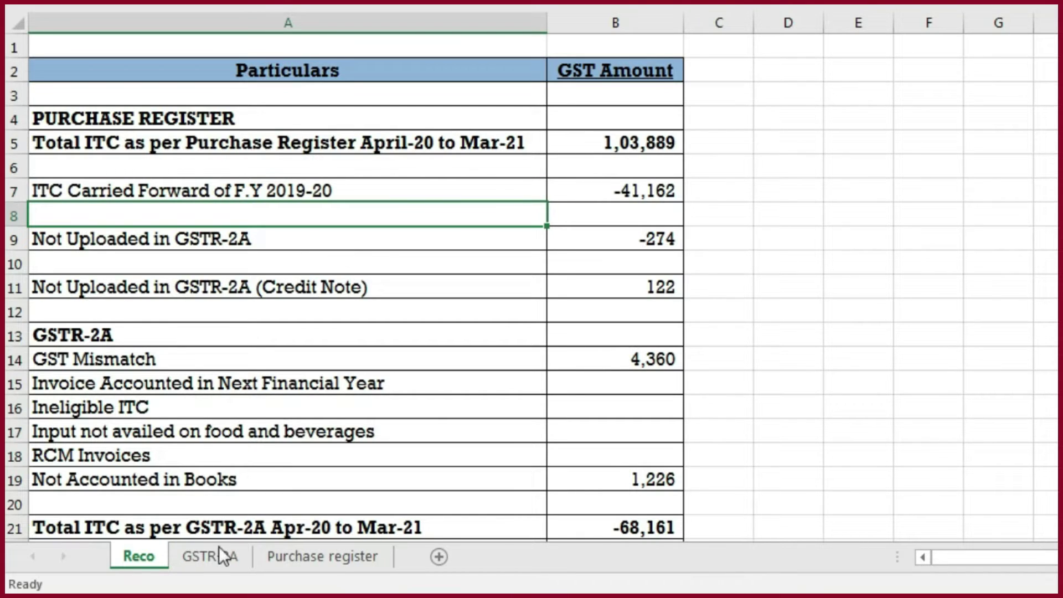
- On GSTR-2A, review the INOVICE NO, INV DATE, GSTIN and TYPES columns, including the credit notes
click(202, 558)
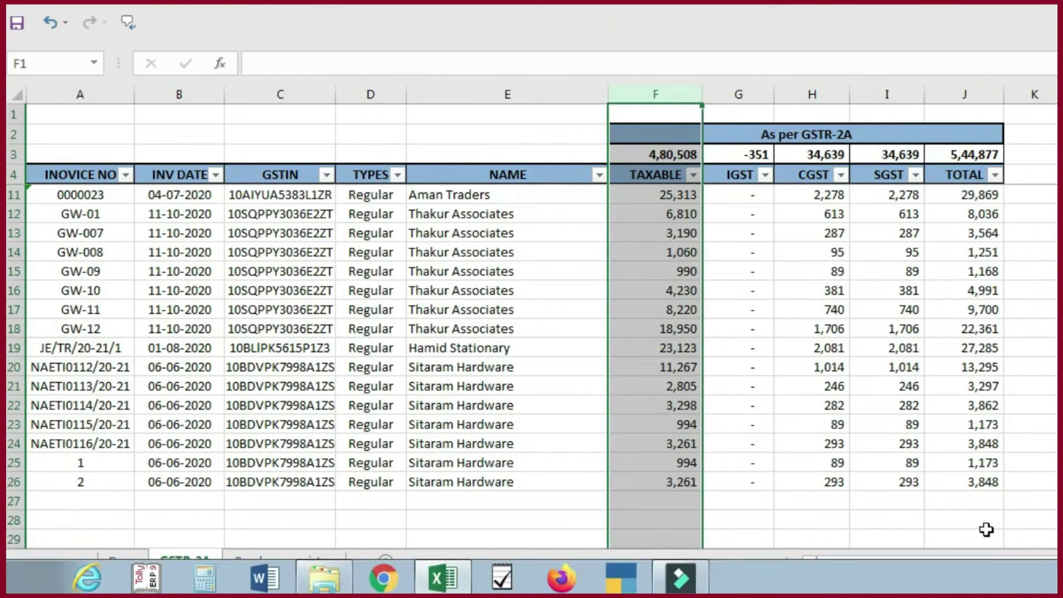
scroll(310, 252, up, 2)
scroll(310, 252, down, 3)
scroll(307, 250, up, 3)
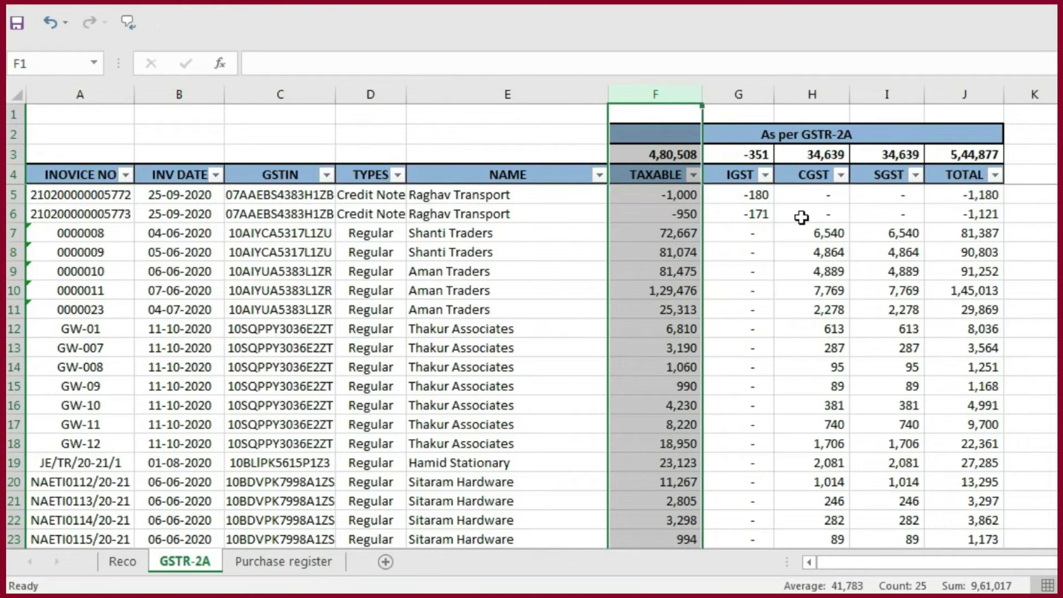
click(94, 176)
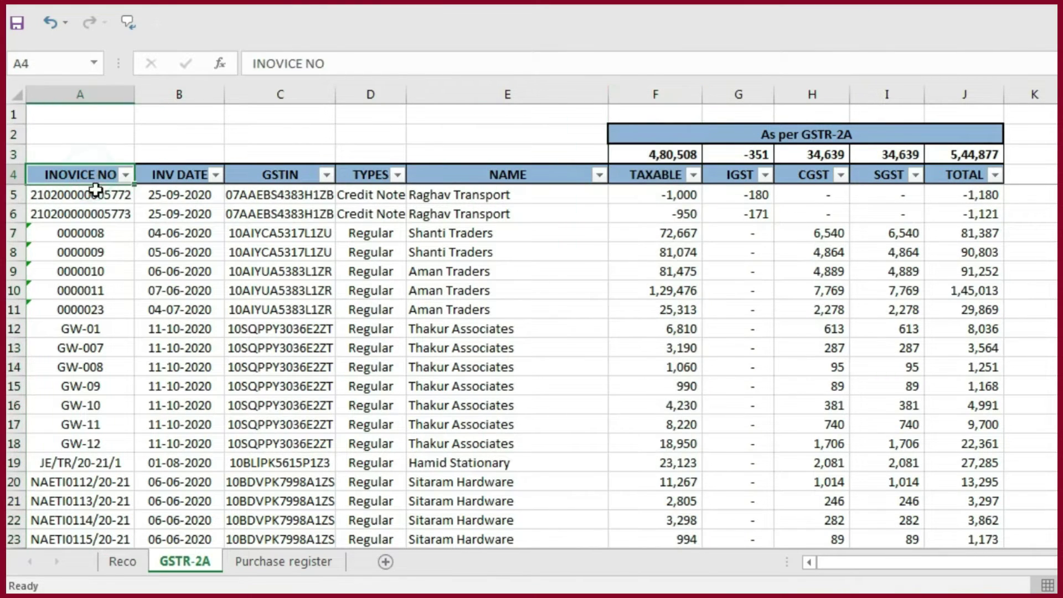
click(171, 174)
click(286, 174)
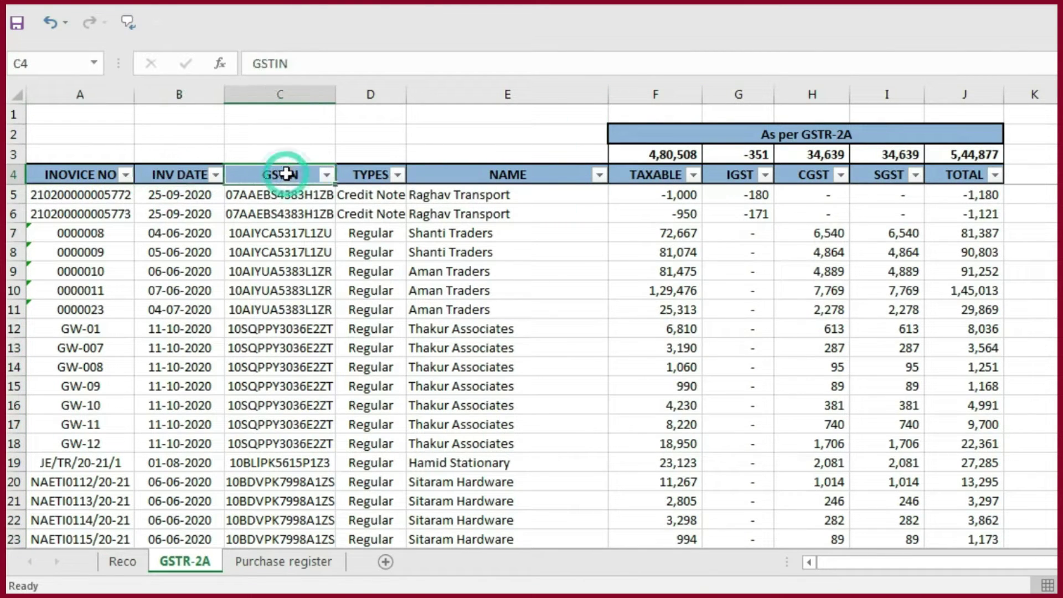
click(368, 176)
click(371, 187)
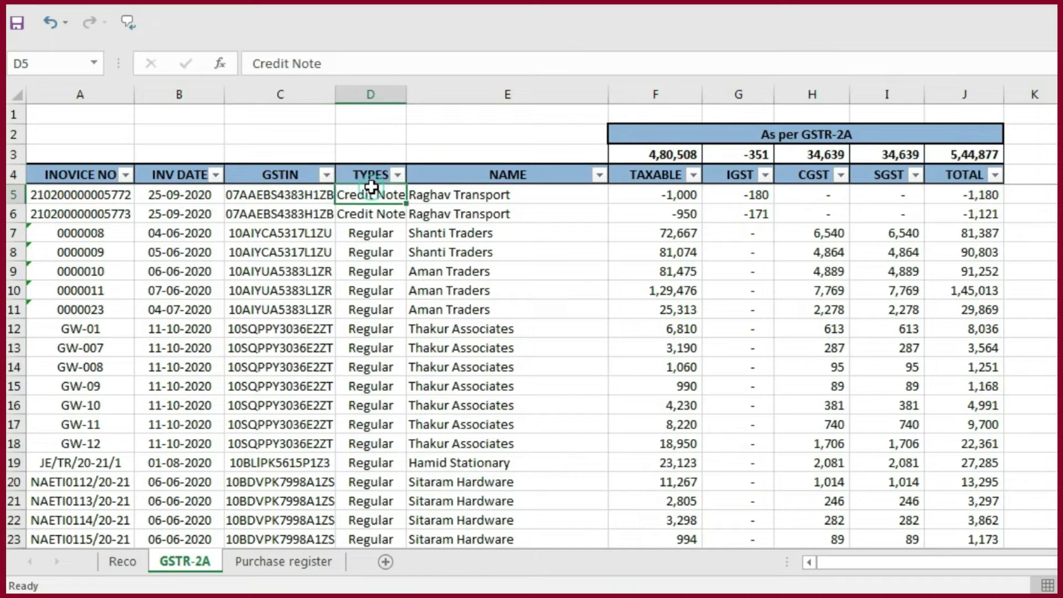
click(383, 235)
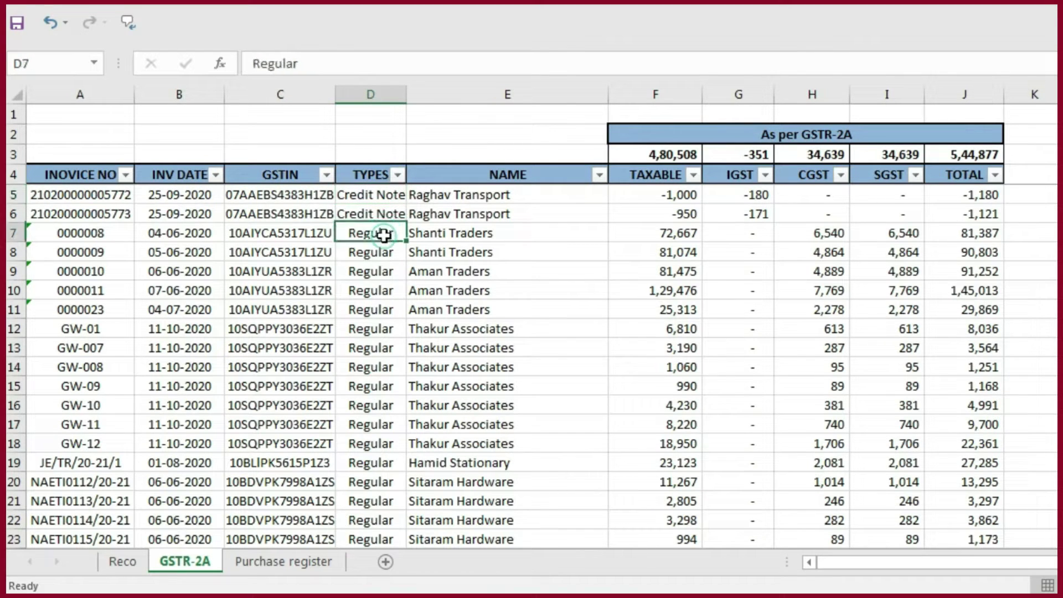
drag(371, 191, 378, 215)
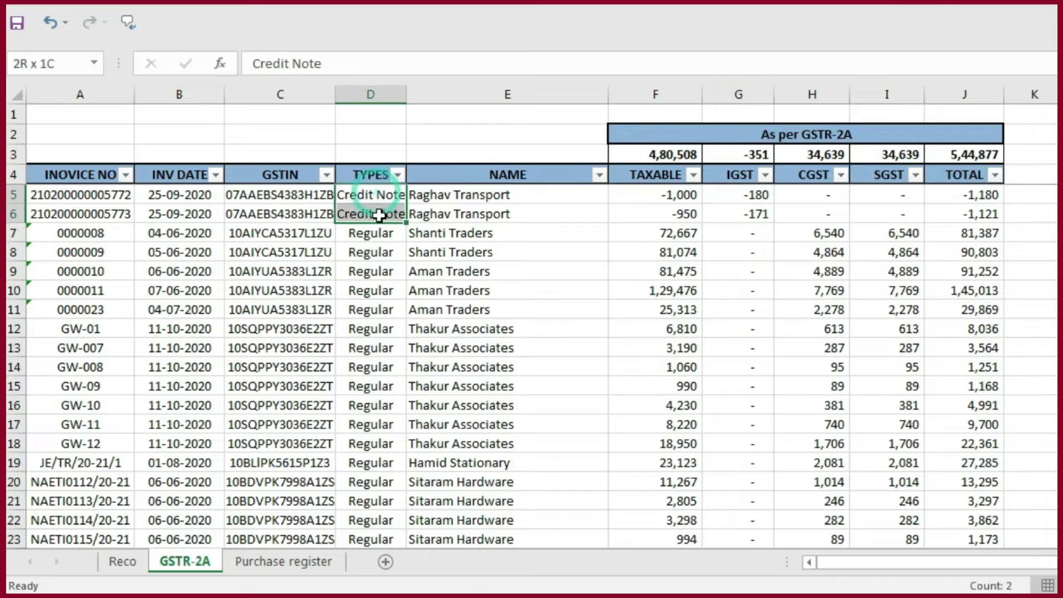
- Check GSTR-2A amounts and the NAME, TAXABLE, IGST, CGST, SGST and TOTAL headings, then move to Purchase register
mouse_move(642, 192)
mouse_down()
mouse_move(650, 209)
mouse_move(1001, 229)
mouse_up()
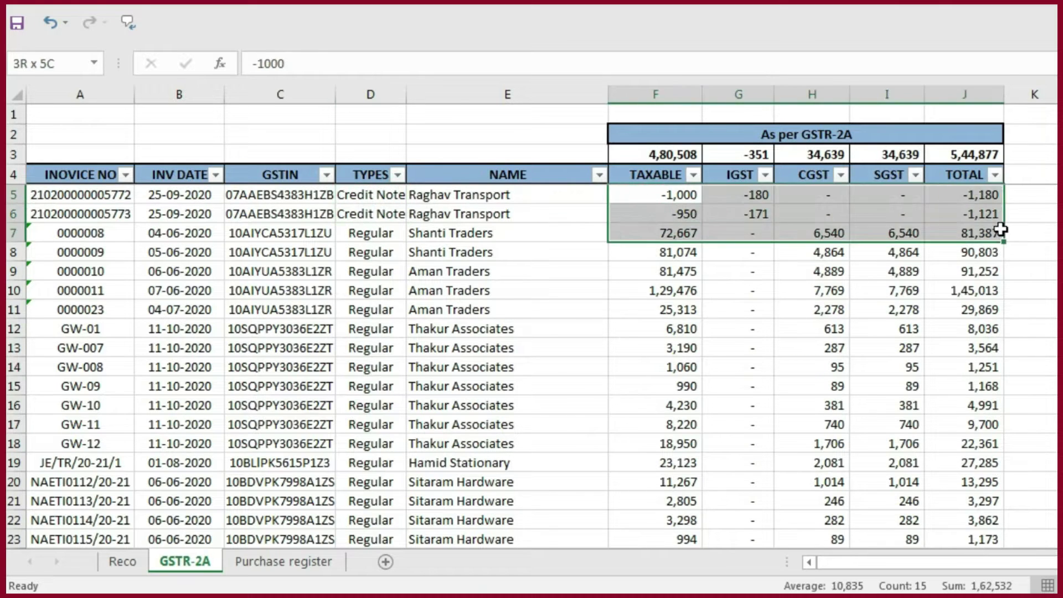
click(759, 199)
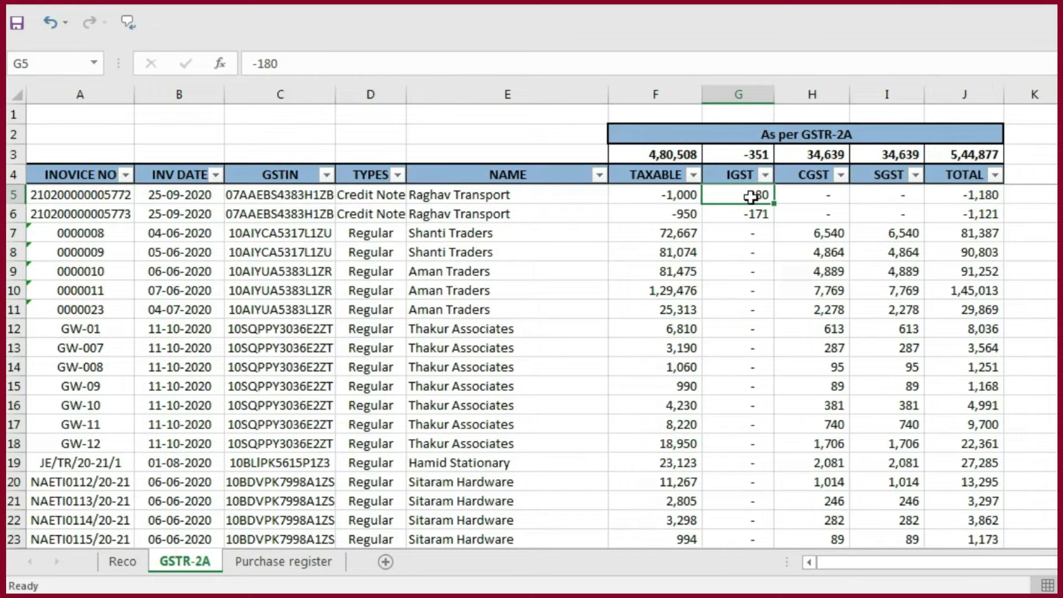
drag(822, 239, 822, 271)
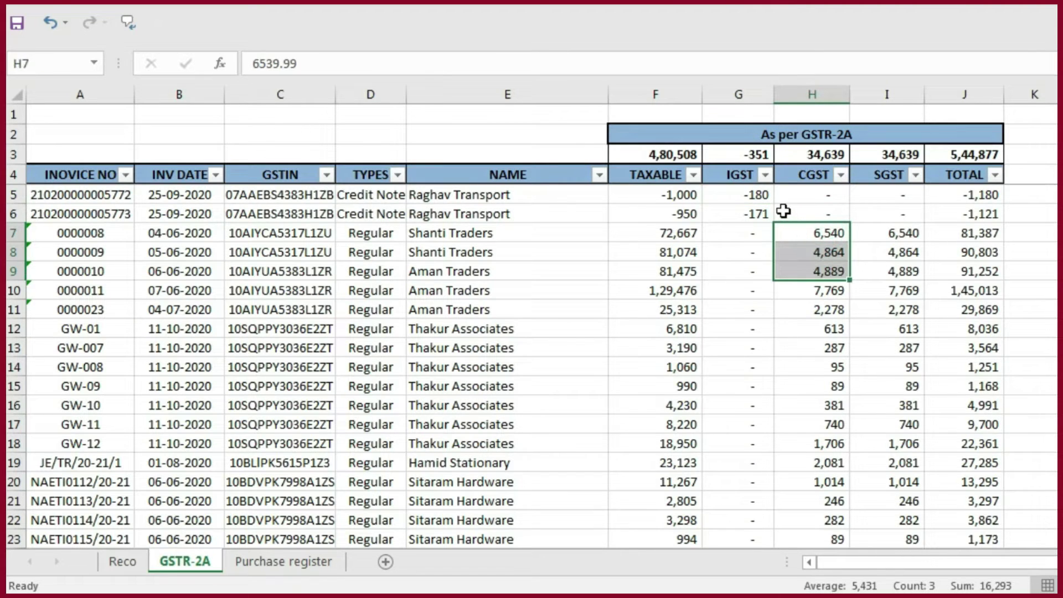
click(536, 175)
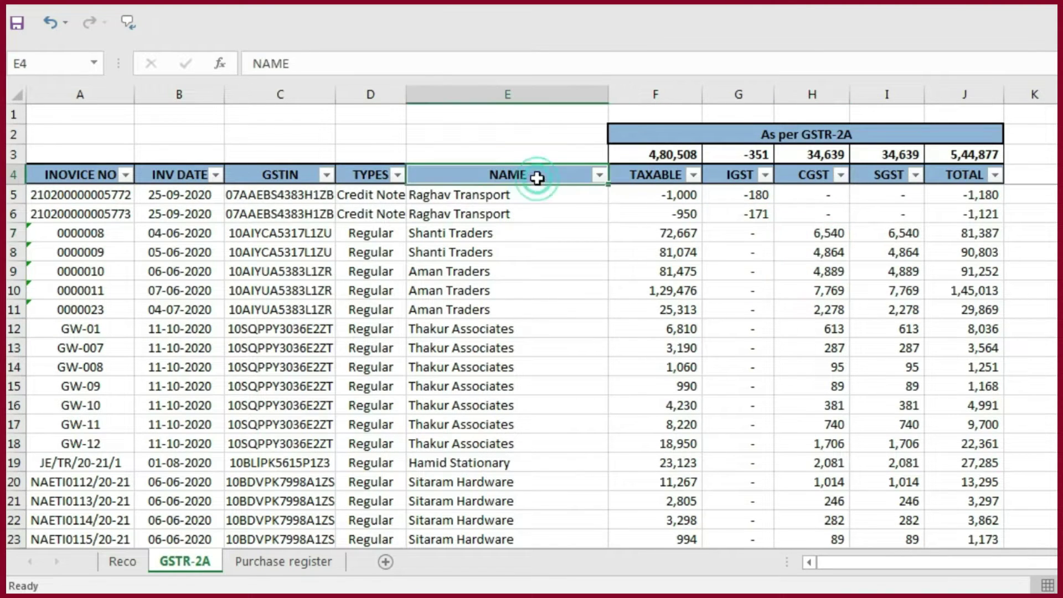
click(646, 176)
click(736, 175)
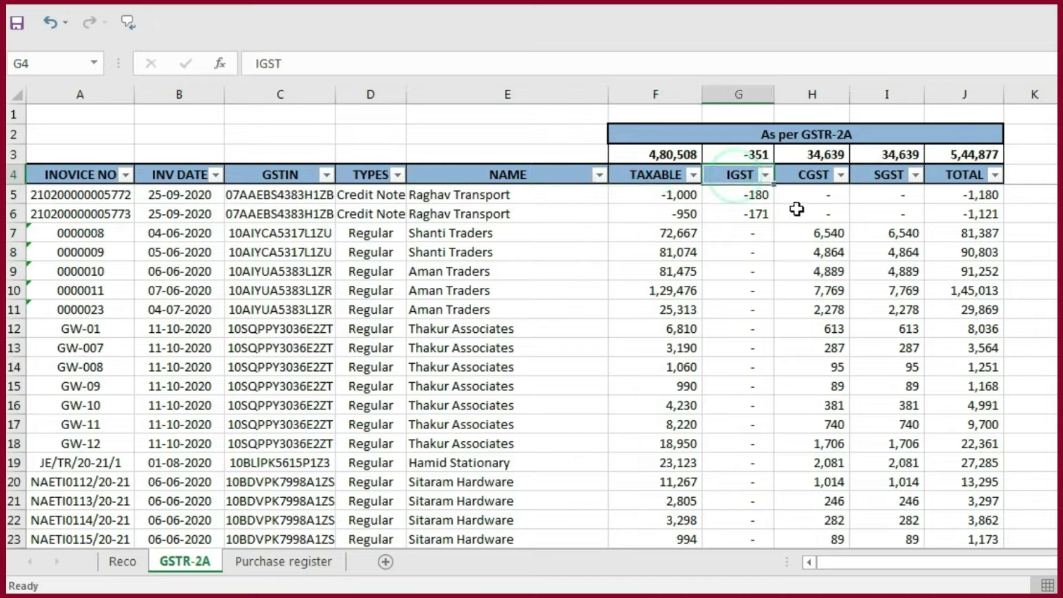
click(809, 178)
click(880, 180)
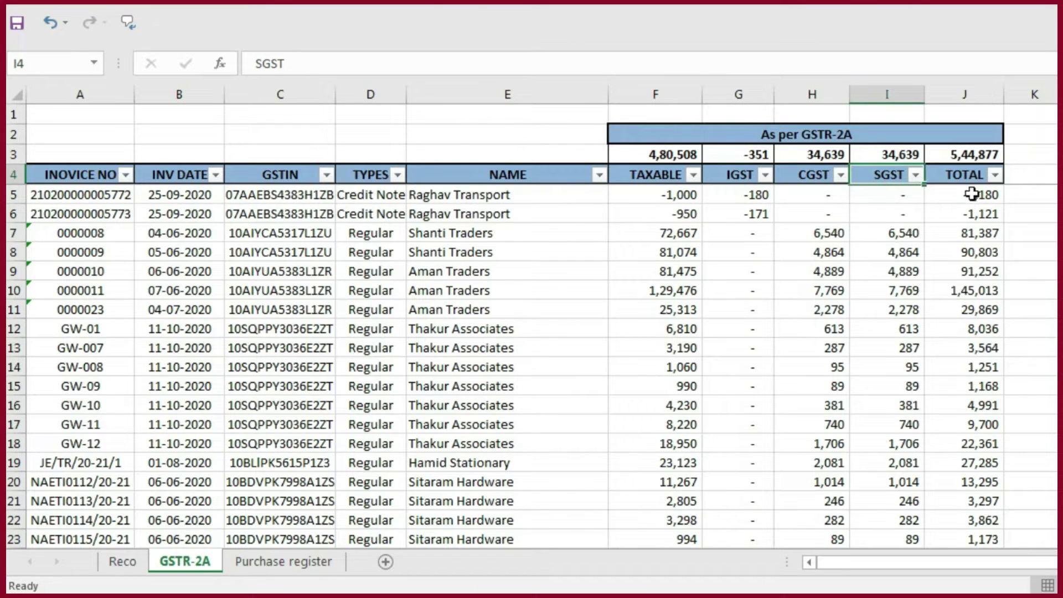
click(968, 178)
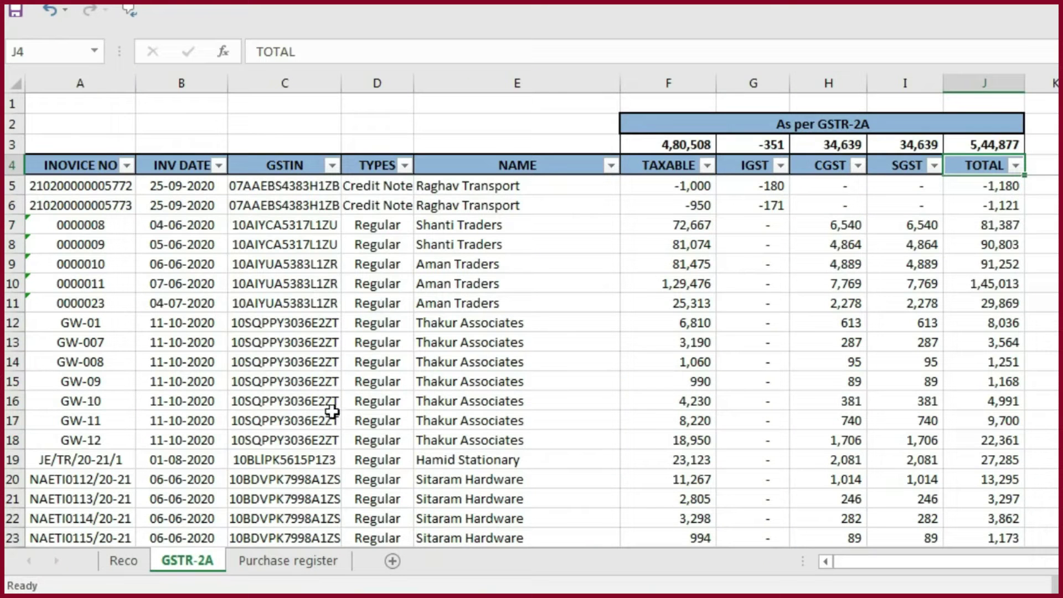
click(280, 566)
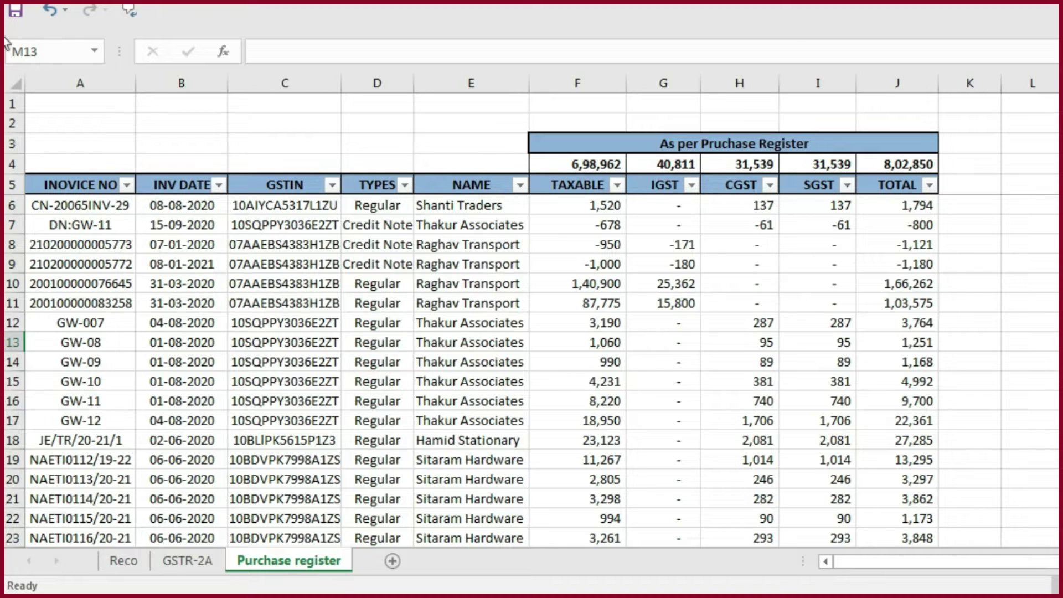
- Review the Purchase register INOVICE NO, INV DATE, GSTIN and TYPES columns, noting the Credit Note entries
click(88, 181)
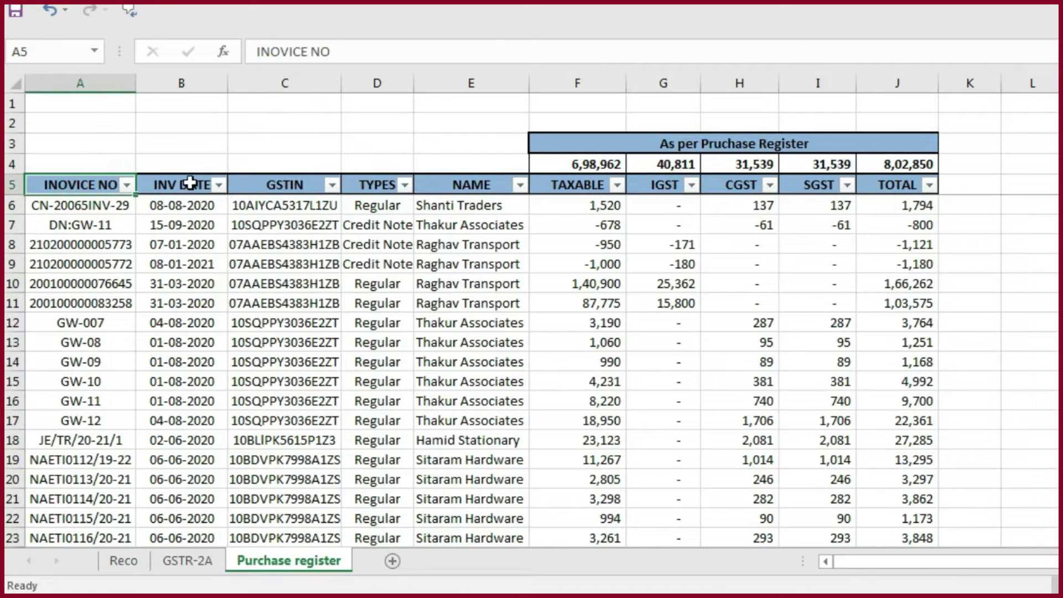
click(189, 184)
click(284, 185)
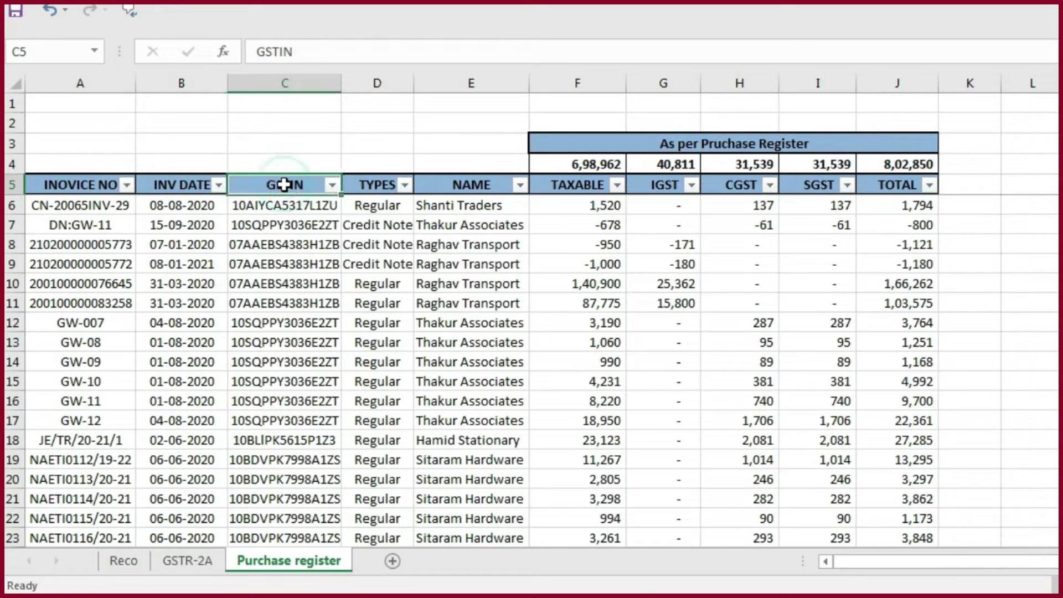
click(379, 186)
click(386, 219)
click(373, 241)
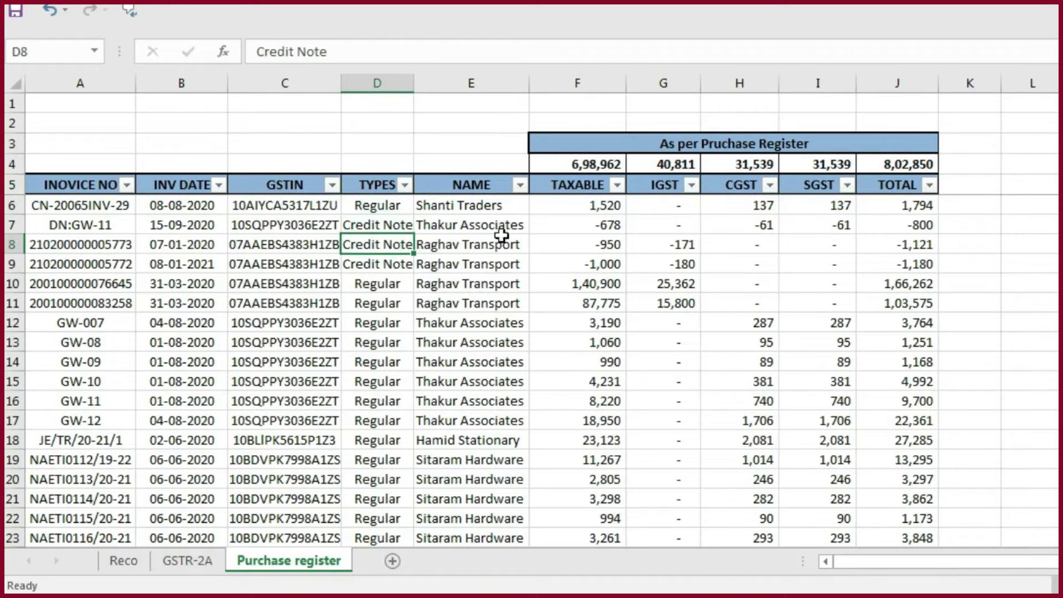
- Review the NAME, TAXABLE, IGST, CGST, SGST and TOTAL columns, then return to GSTR-2A
click(481, 184)
click(572, 182)
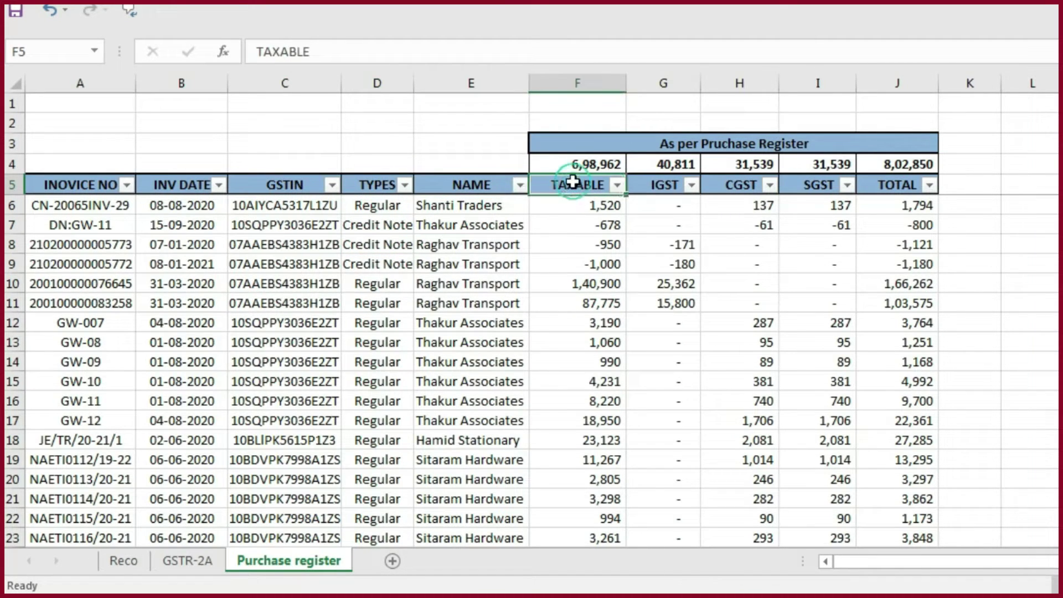
click(658, 187)
click(753, 205)
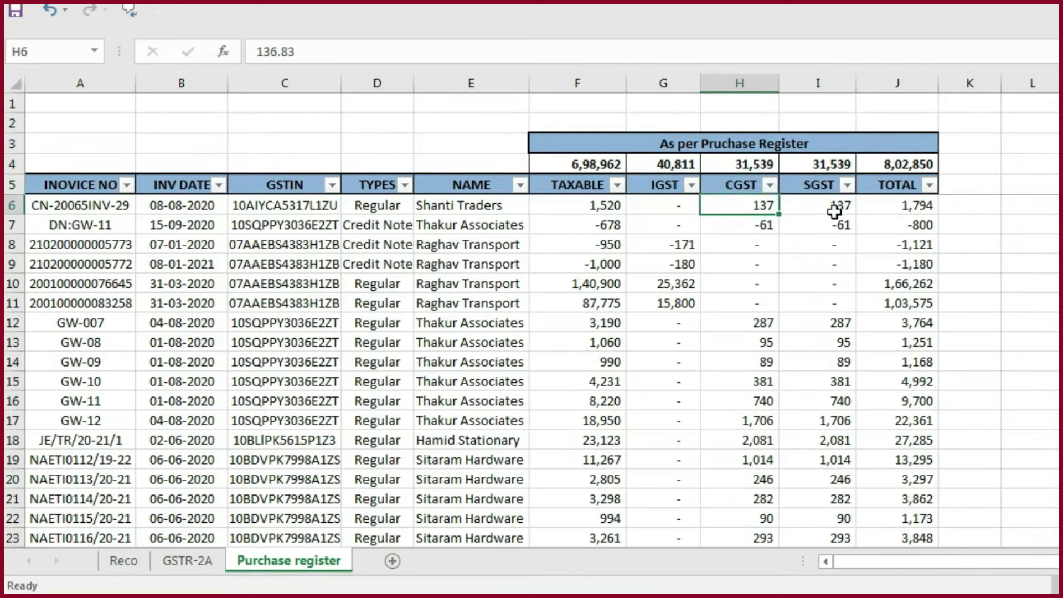
click(821, 188)
click(901, 187)
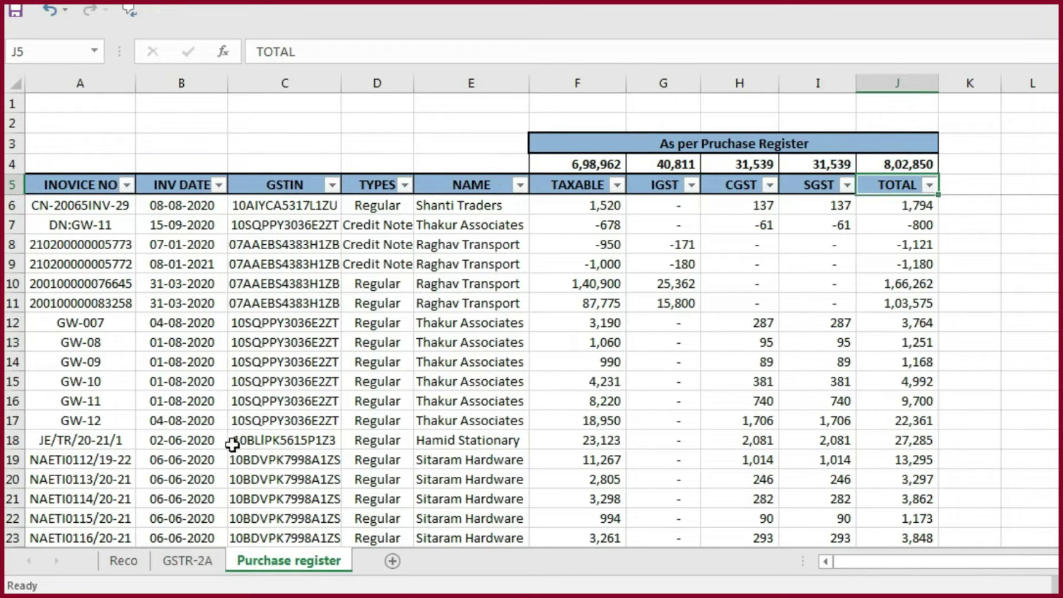
click(188, 561)
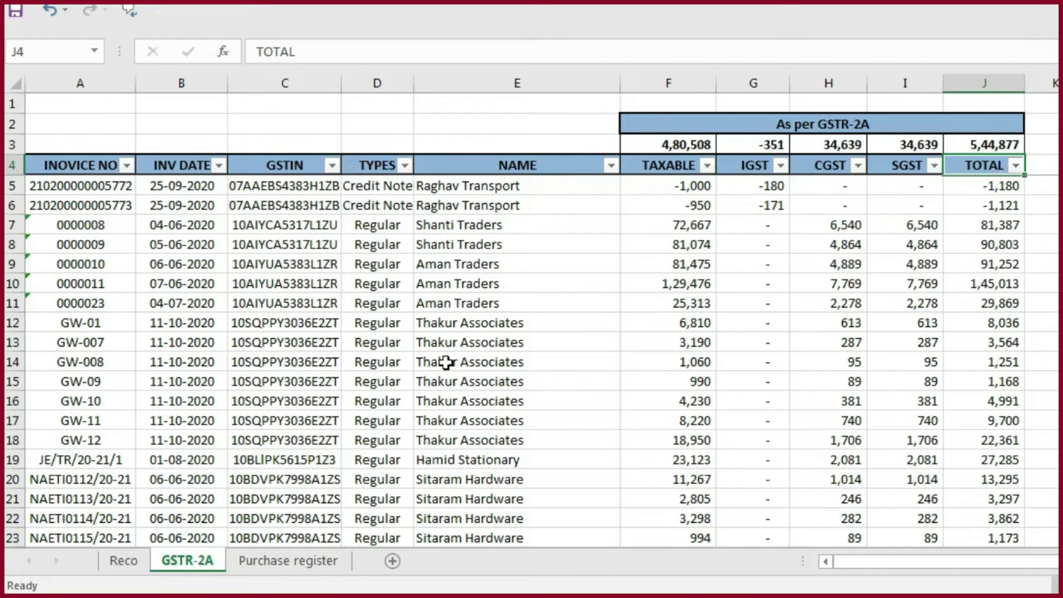
- Insert a 'Concatenate' column before TAXABLE and begin a =CONCATENATE formula in F5
click(668, 77)
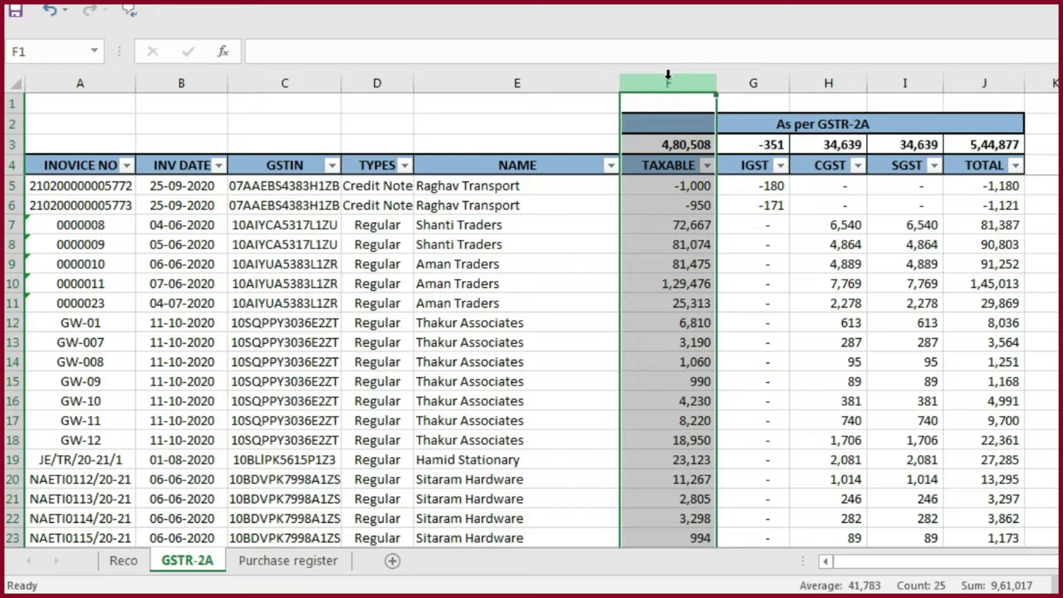
right_click(668, 75)
click(736, 208)
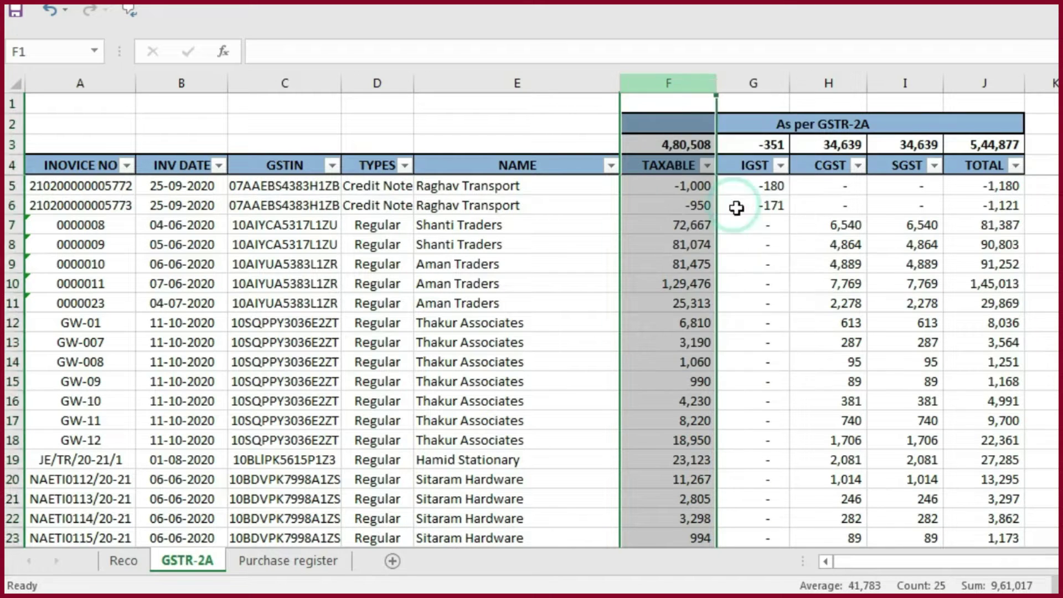
click(736, 166)
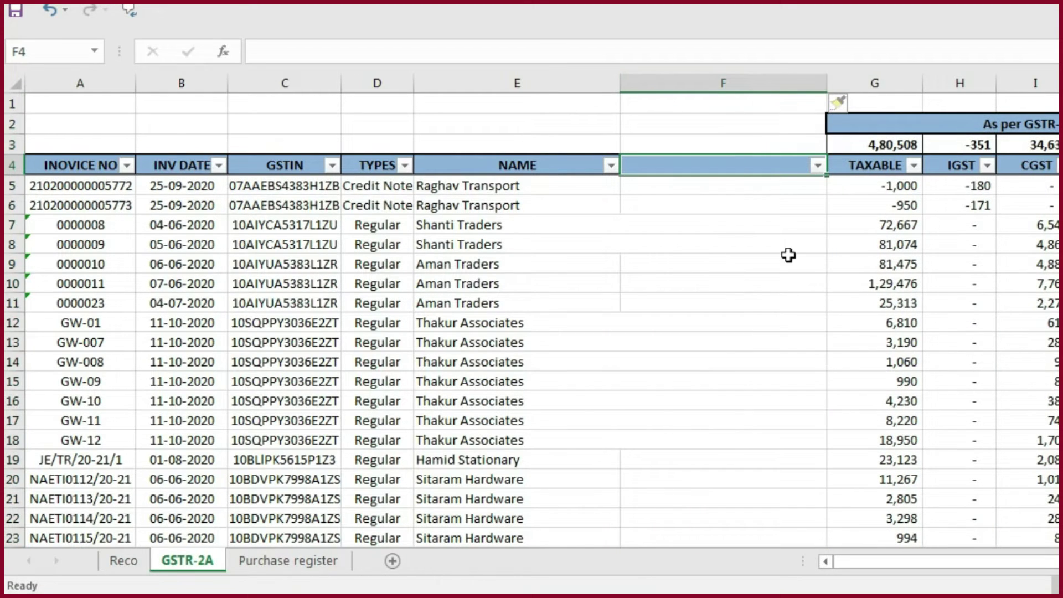
text(Concatenate)
click(791, 175)
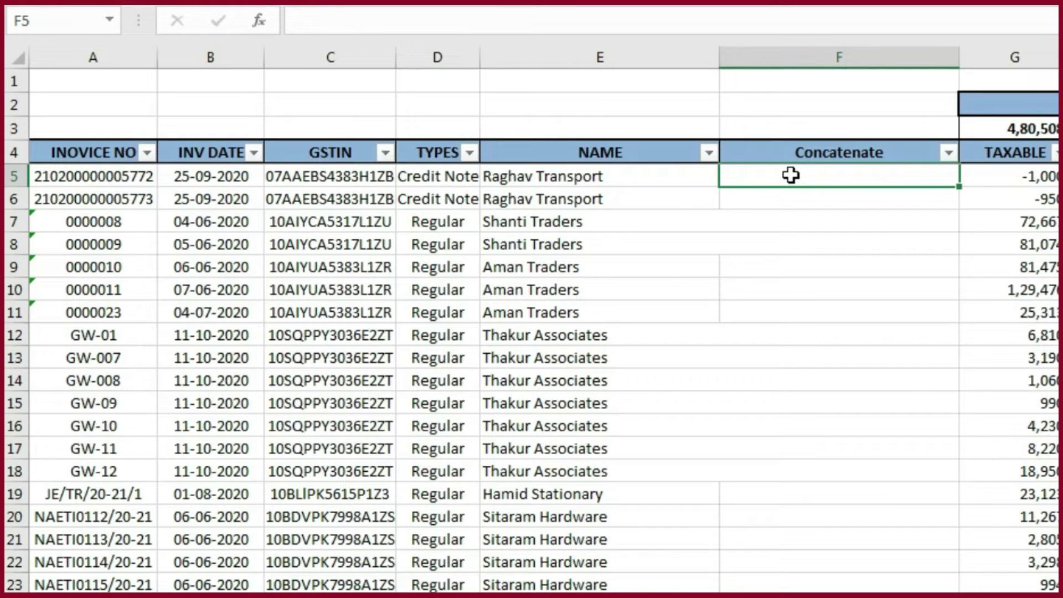
text(=conca)
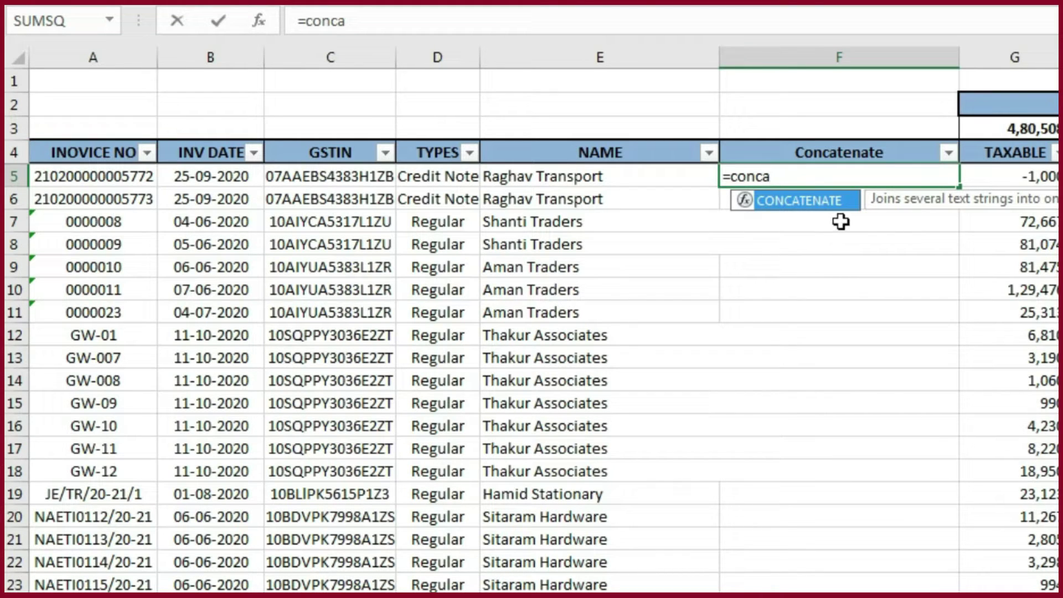
- Enter =CONCATENATE(C5,A5) in F5 and autofit column F to the joined text
key(Tab)
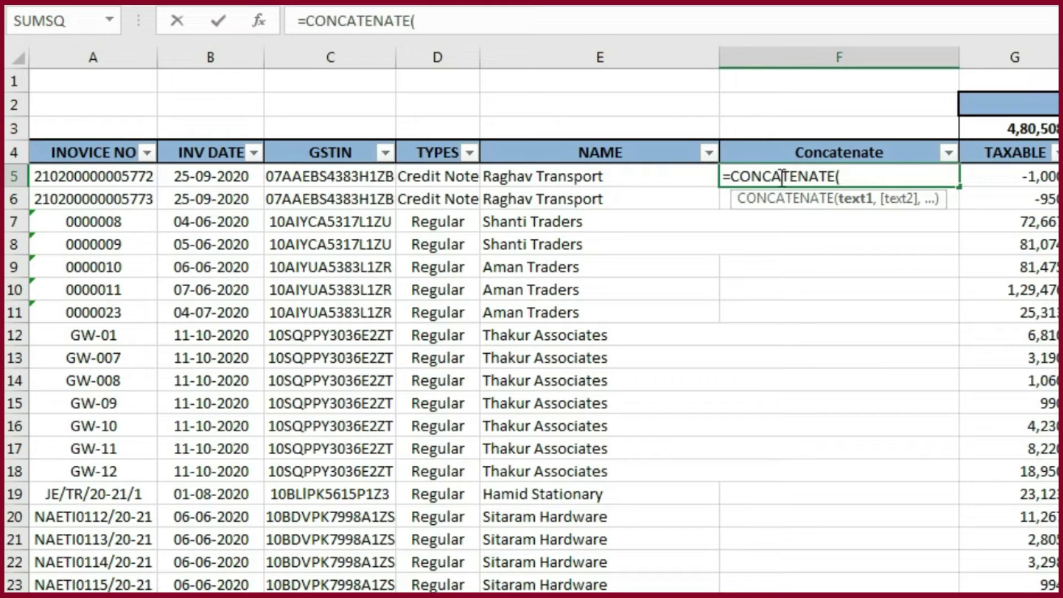
click(316, 173)
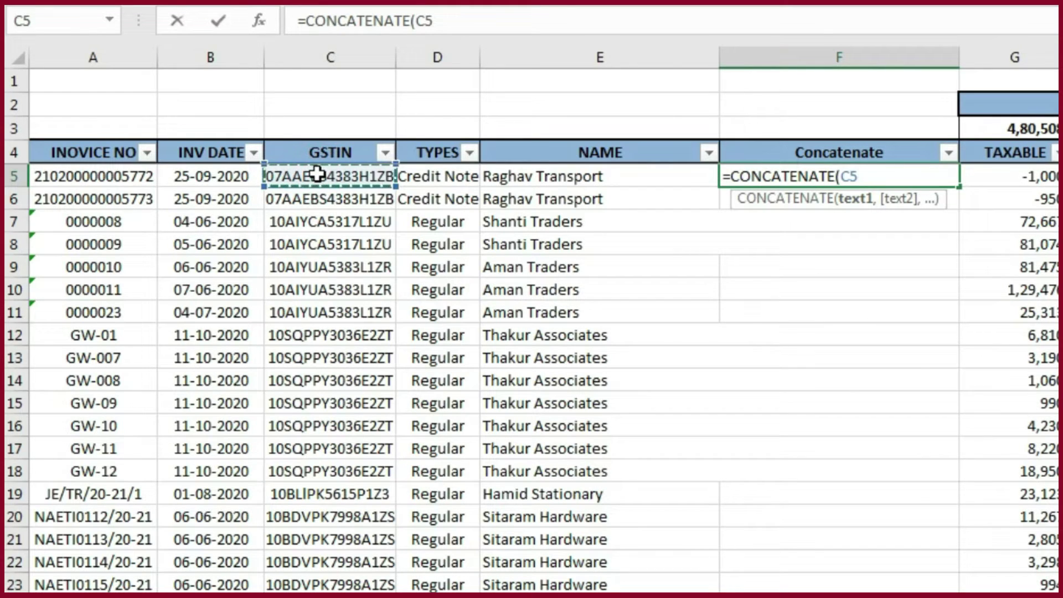
text(,)
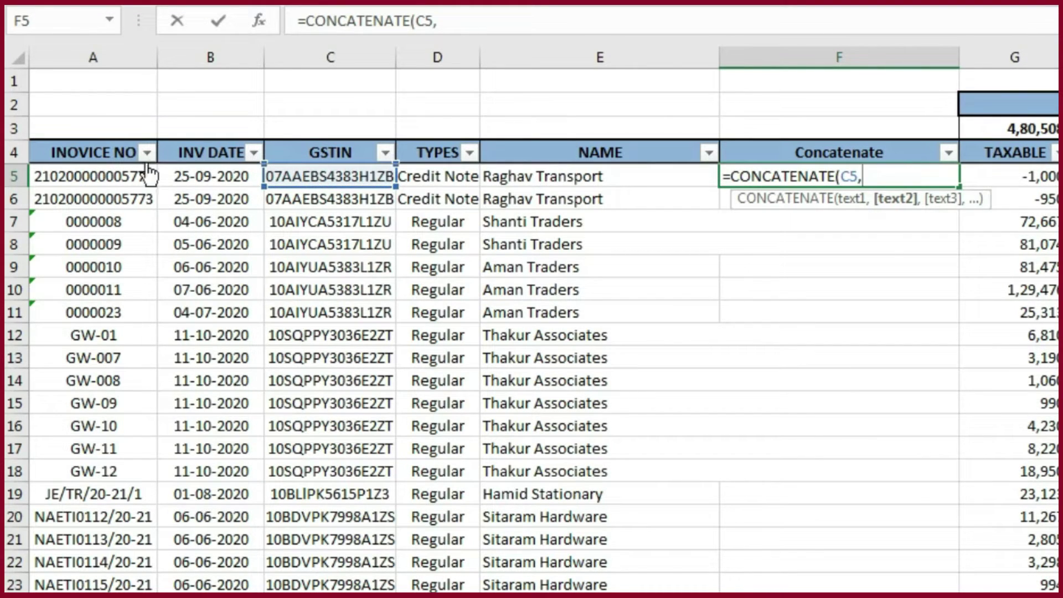
click(108, 171)
text())
key(Return)
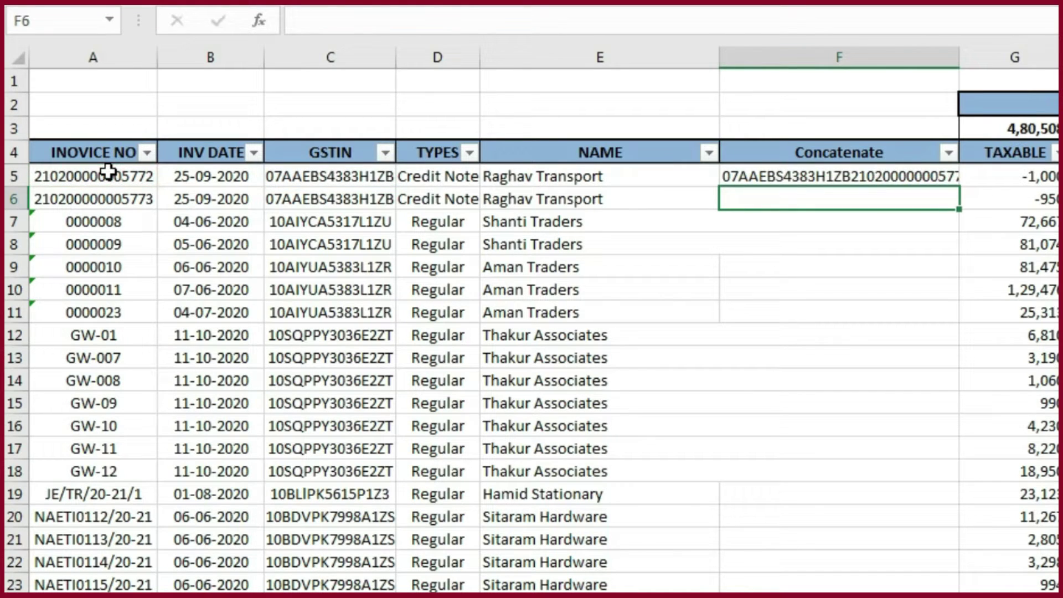
drag(958, 58, 967, 59)
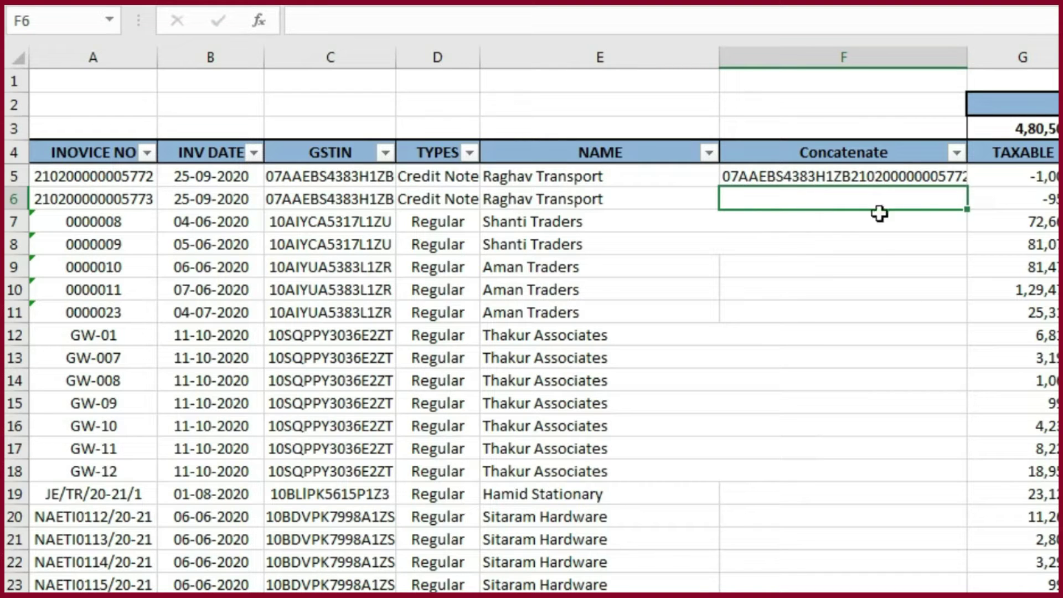
double_click(967, 49)
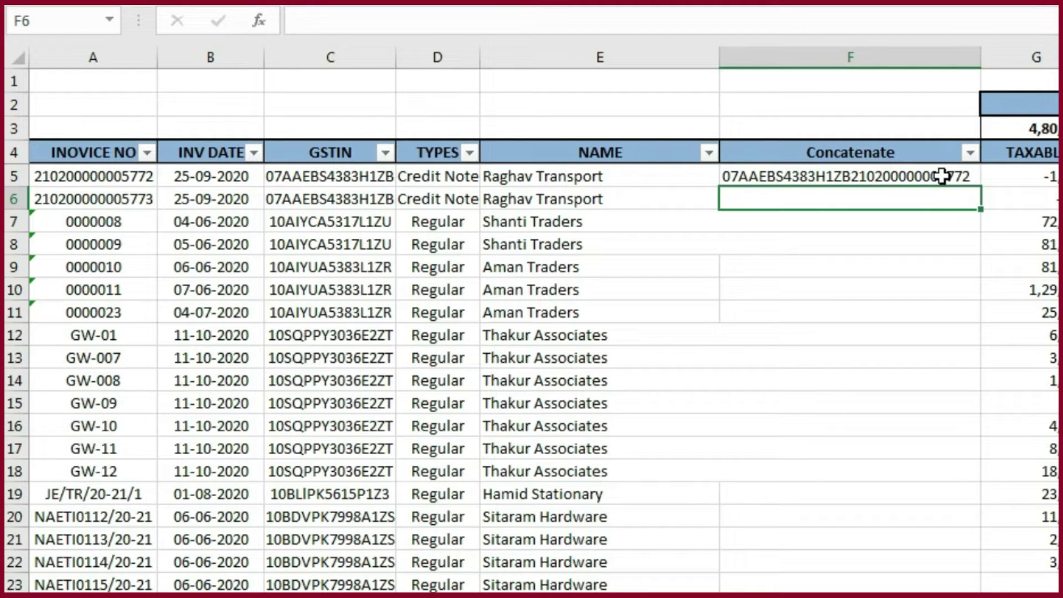
- Copy the F5 joining formula down through F26
key(Down)
key(Down)
key(Down)
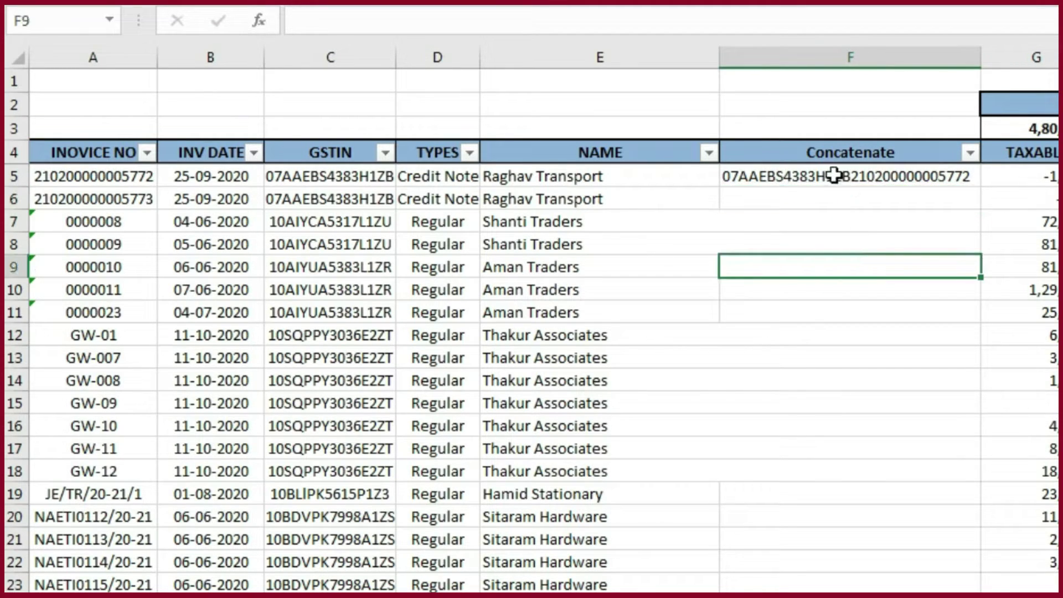
click(792, 174)
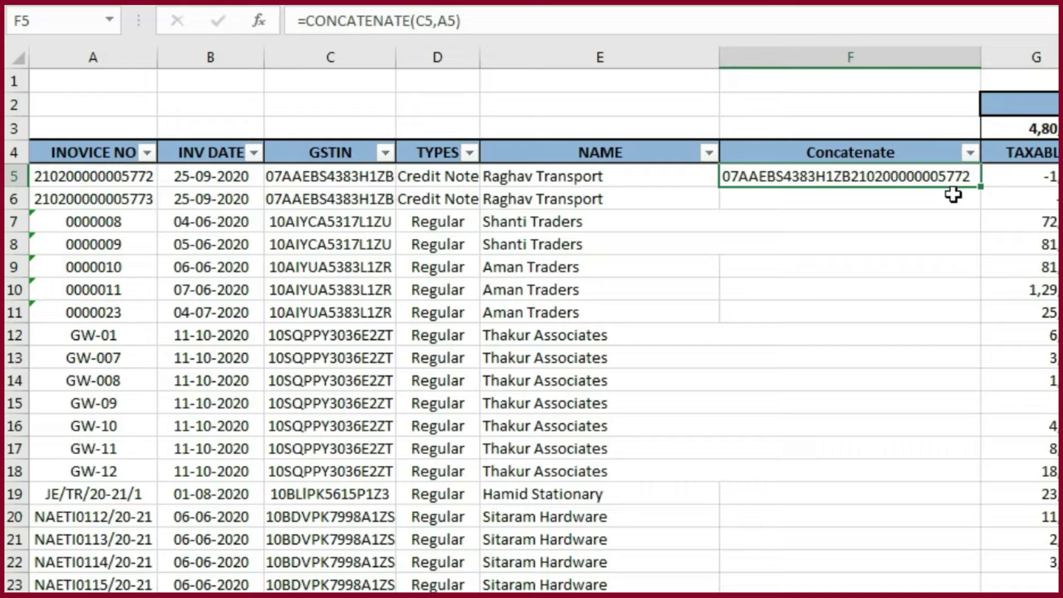
key(ctrl+c)
key(Left)
key(ctrl+Down)
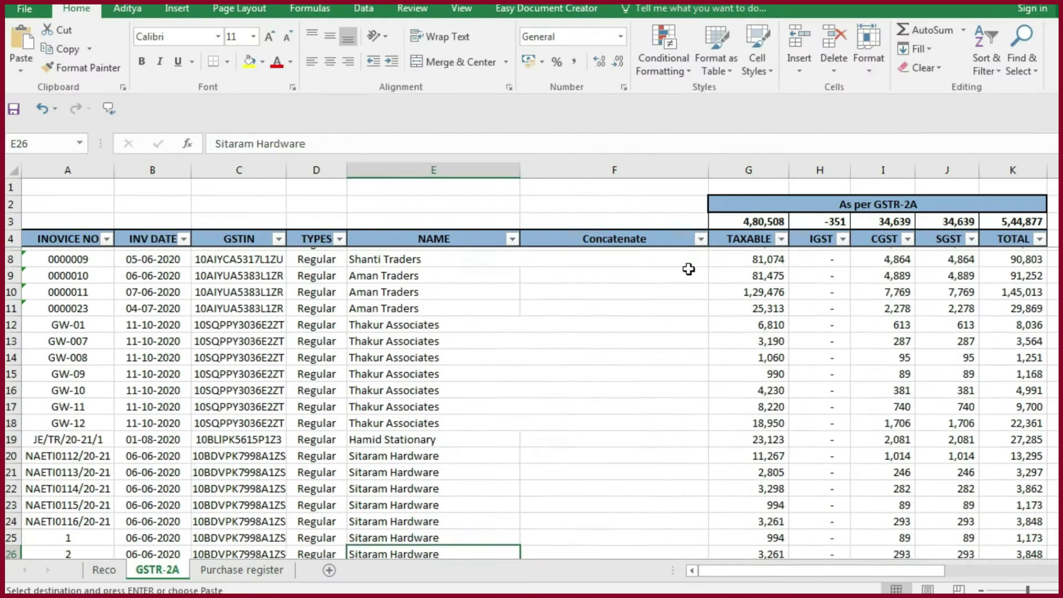
key(Right)
key(ctrl+shift+Up)
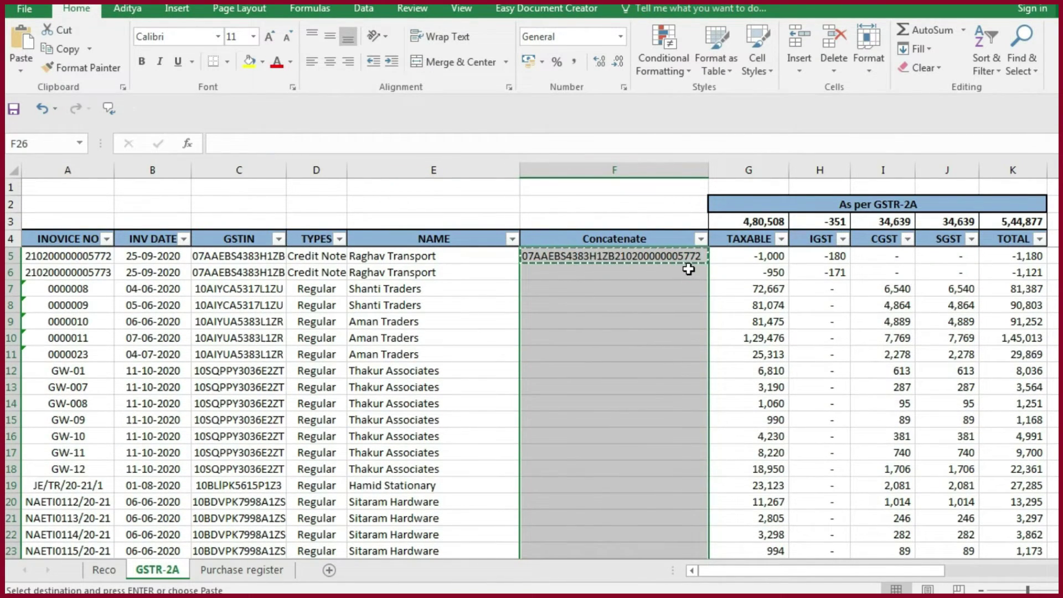
key(ctrl+v)
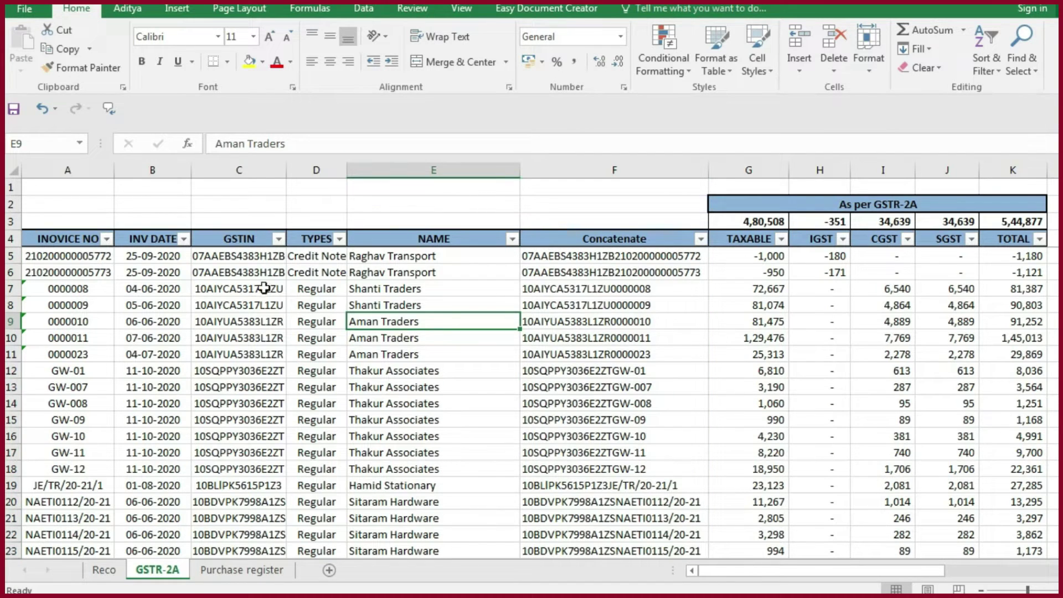
- Check the invoice dates and joined GSTIN-invoice values in rows 5 to 14
drag(170, 262, 153, 370)
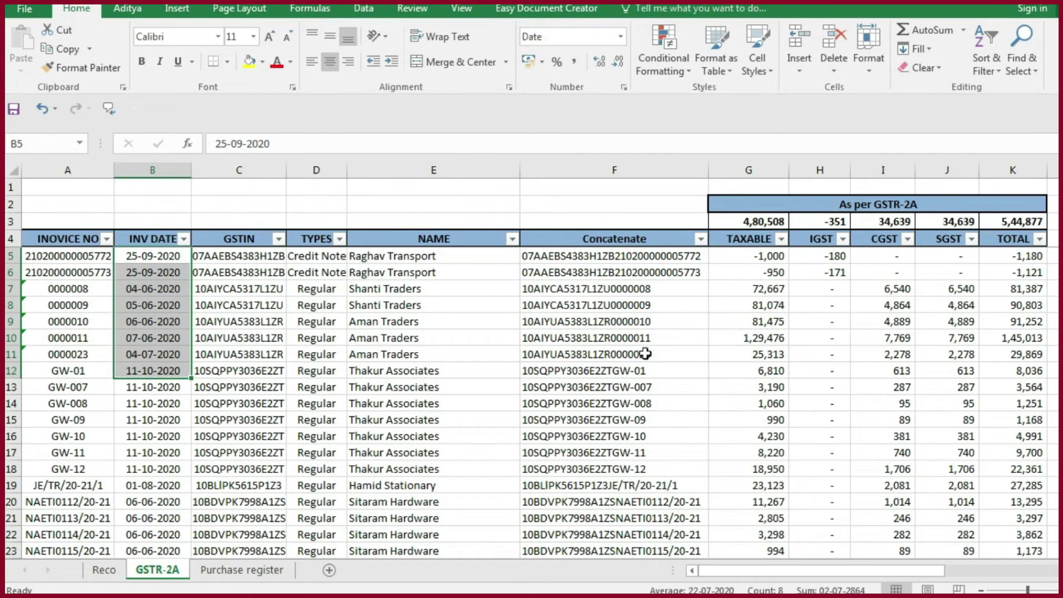
drag(648, 321, 637, 385)
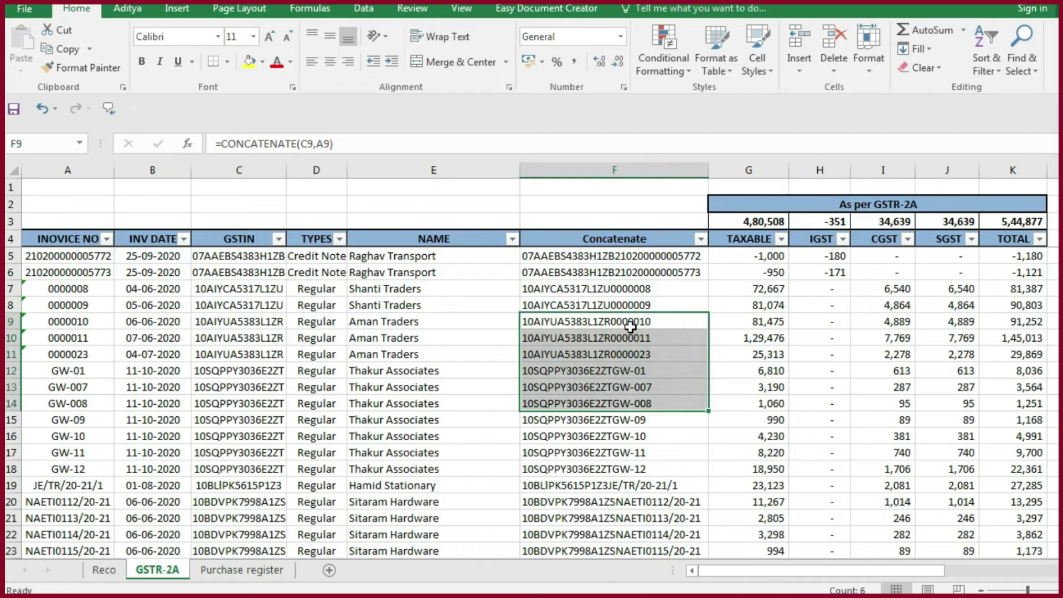
drag(628, 322, 625, 386)
scroll(626, 374, down, 2)
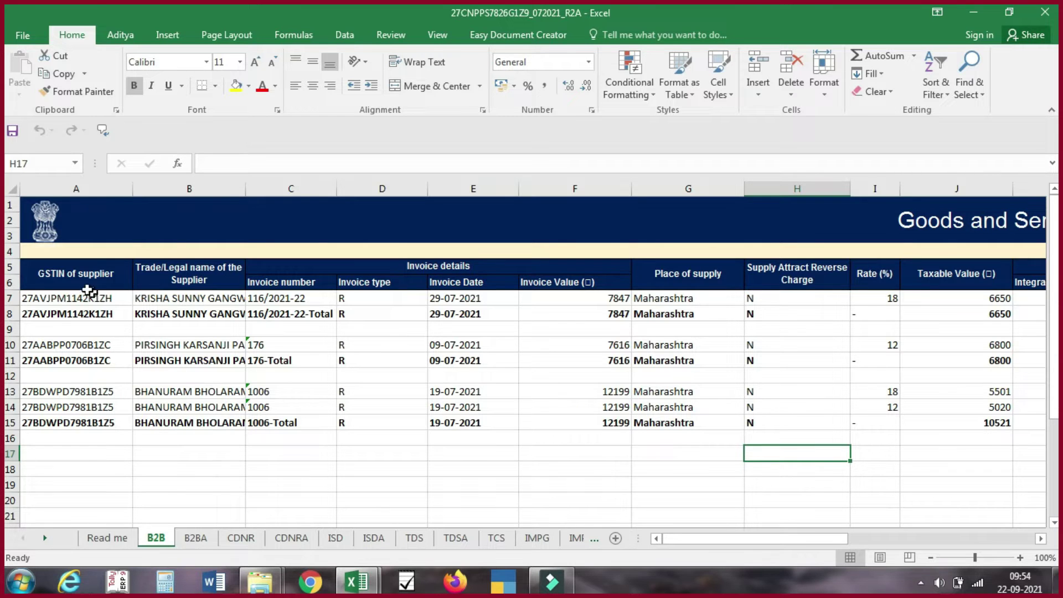
drag(89, 290, 64, 378)
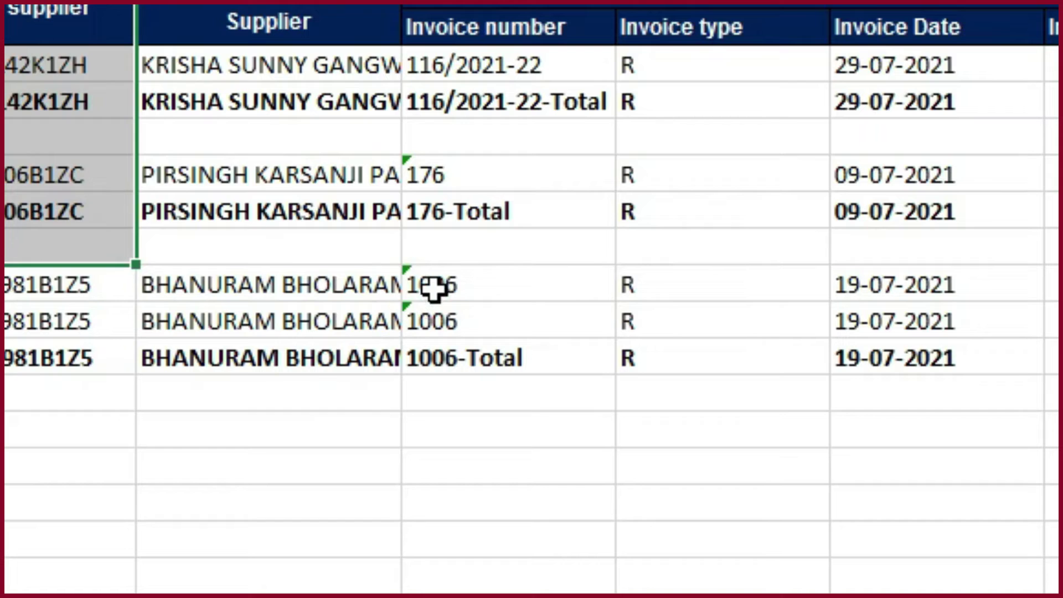
click(260, 391)
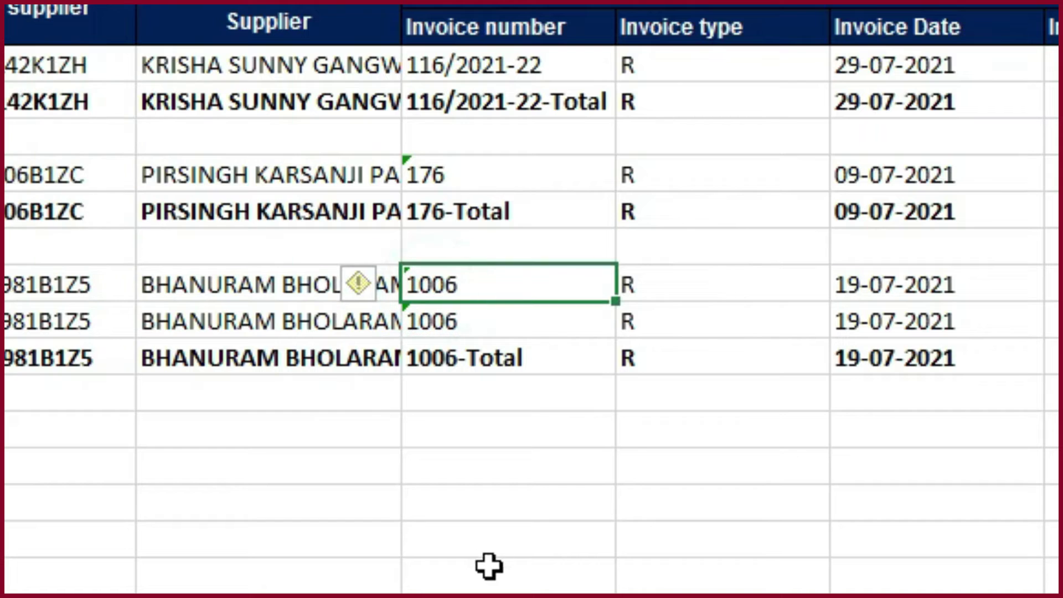
click(457, 316)
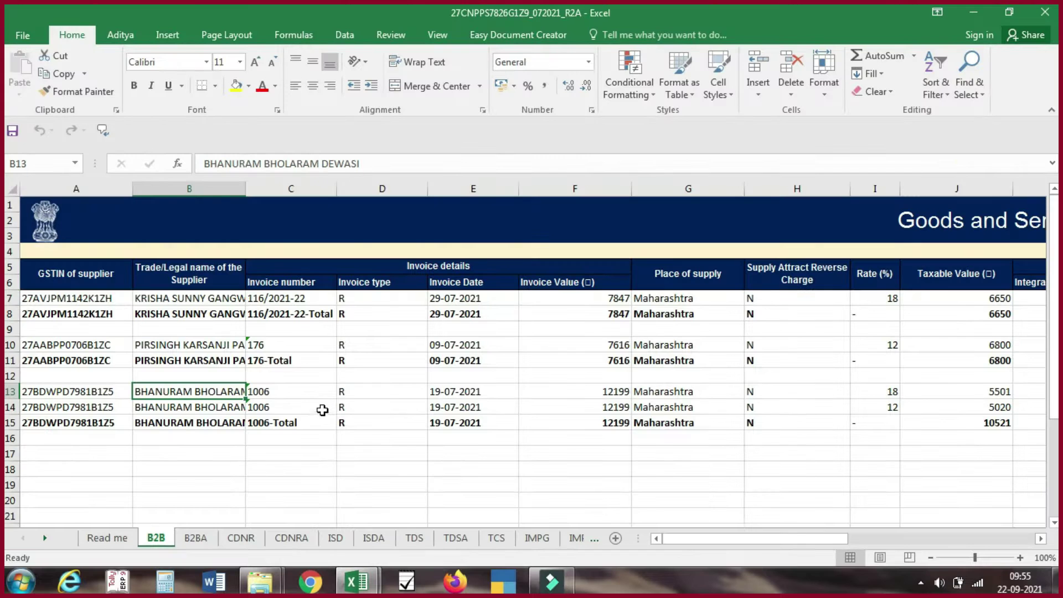
click(308, 392)
click(309, 407)
key(Up)
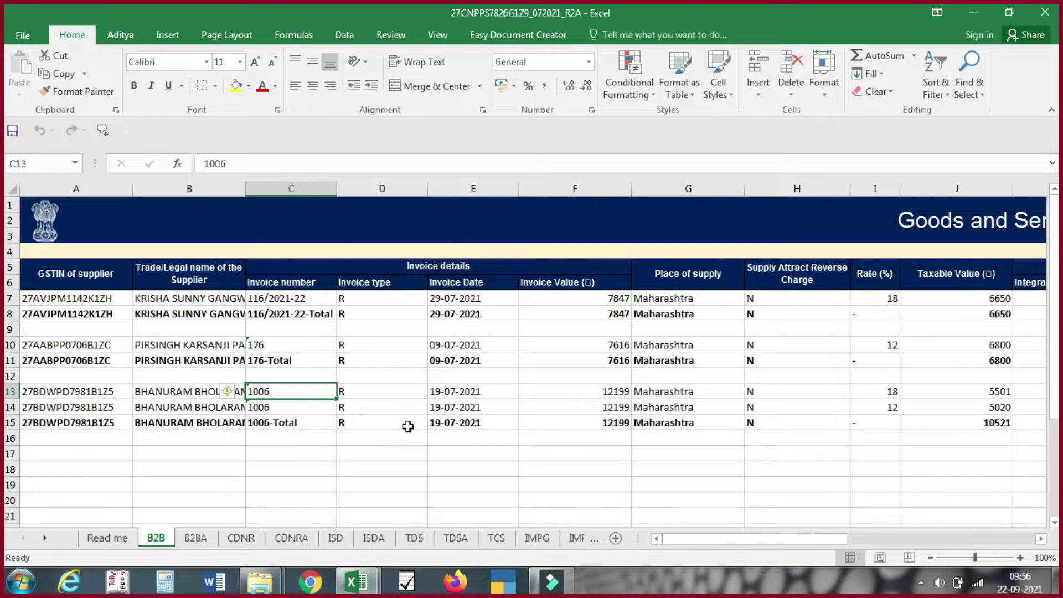
click(864, 406)
click(861, 394)
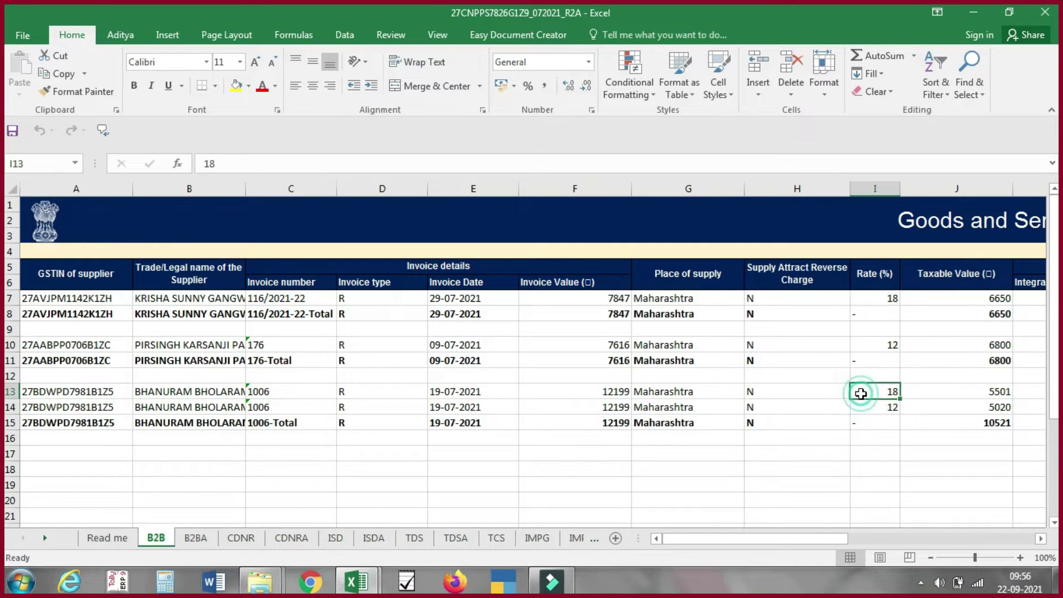
click(870, 408)
key(Left)
key(Left)
key(Left)
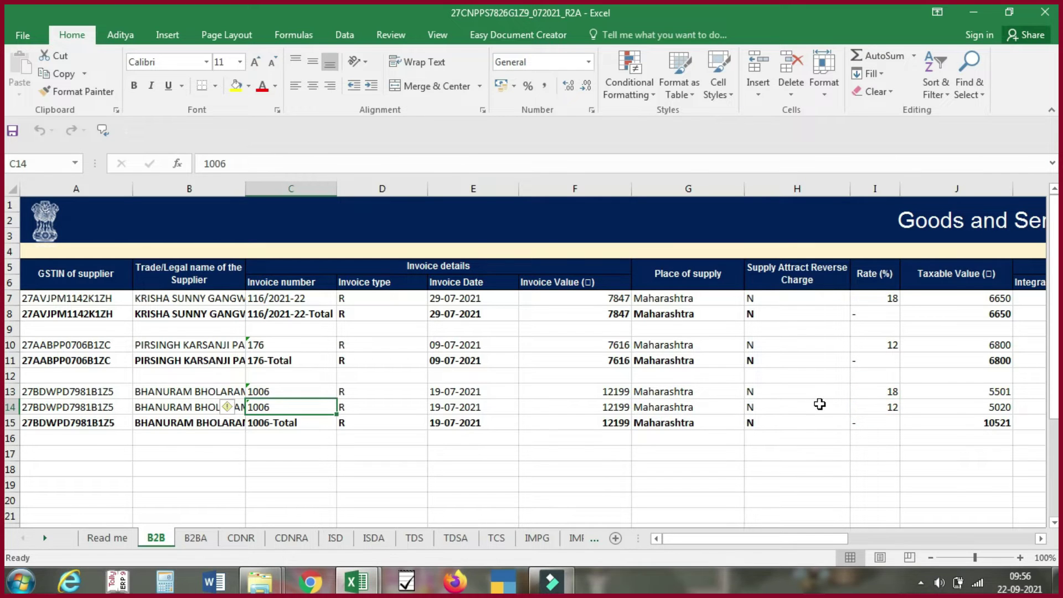
click(34, 391)
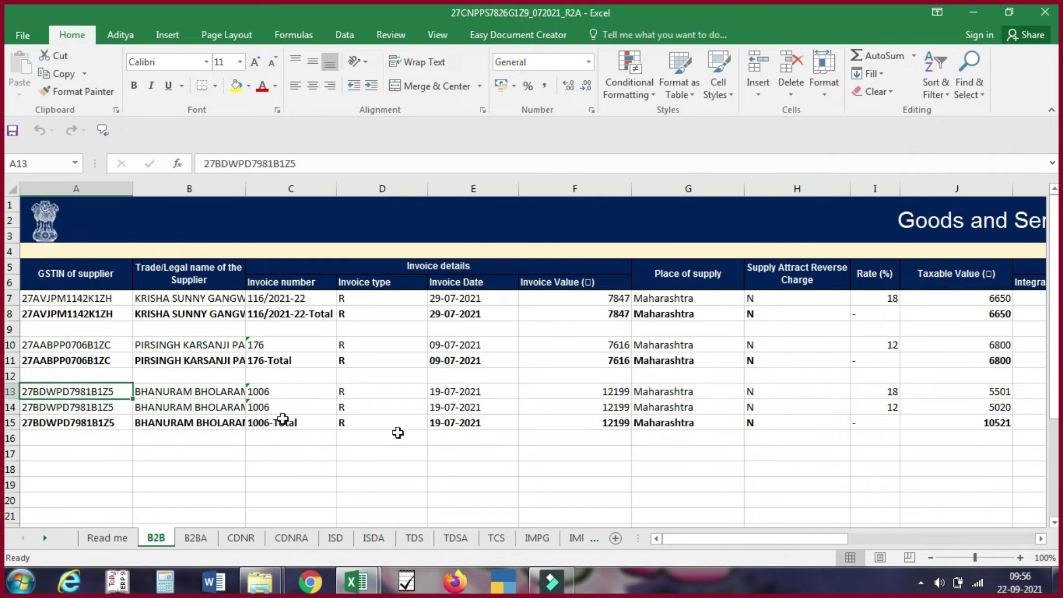
click(888, 392)
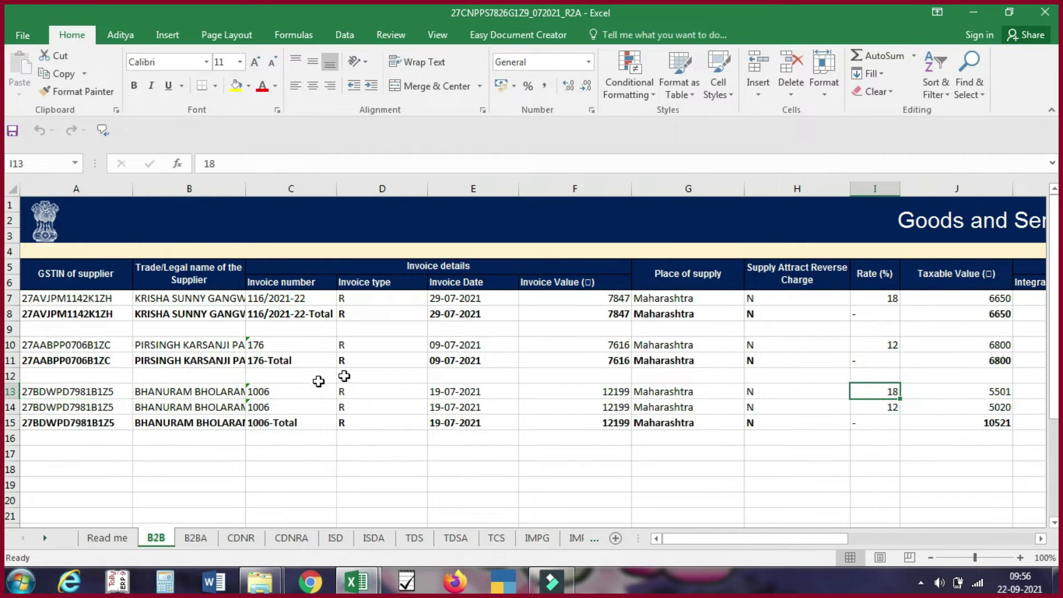
click(266, 394)
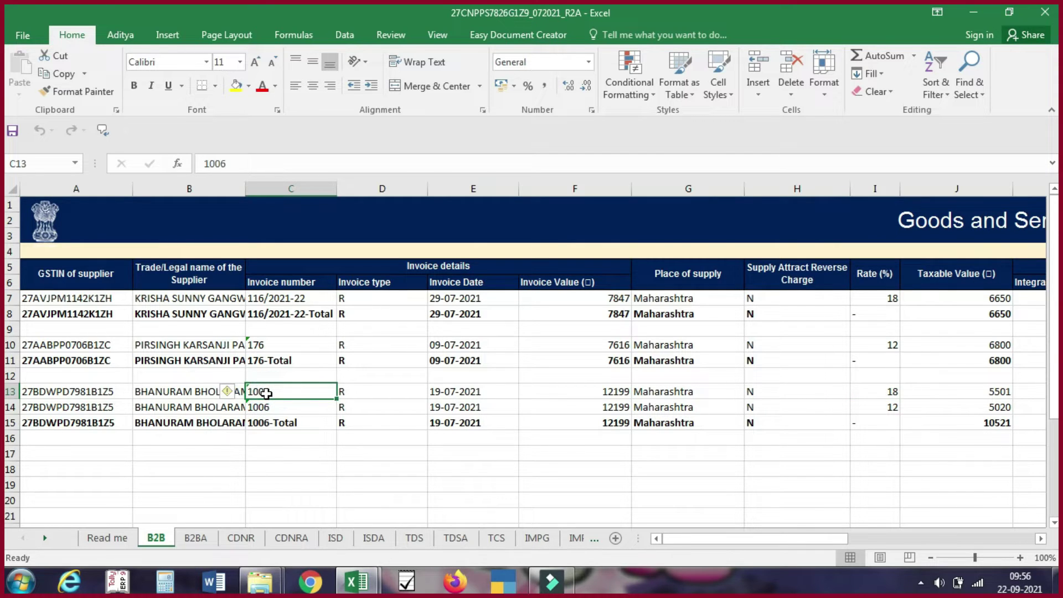
click(325, 419)
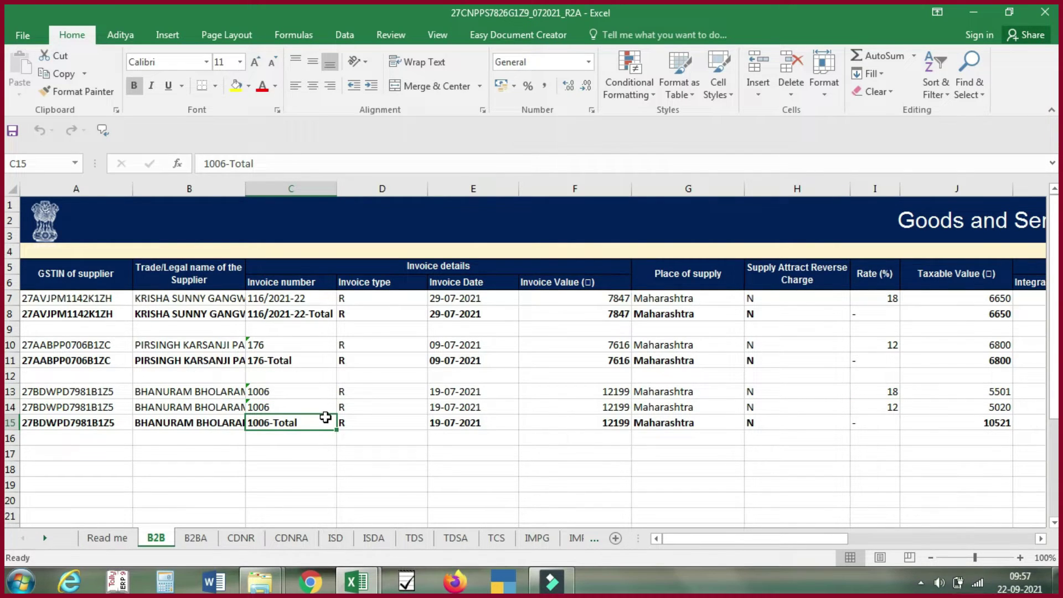
click(295, 408)
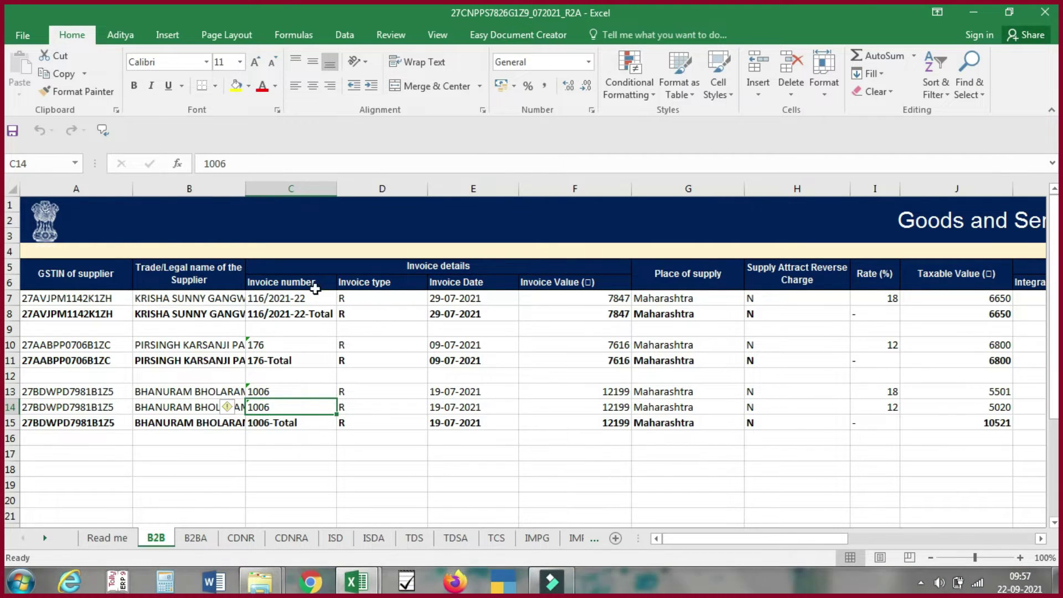
click(289, 281)
- Copy the four invoice detail headings up into row 5
drag(205, 199, 903, 217)
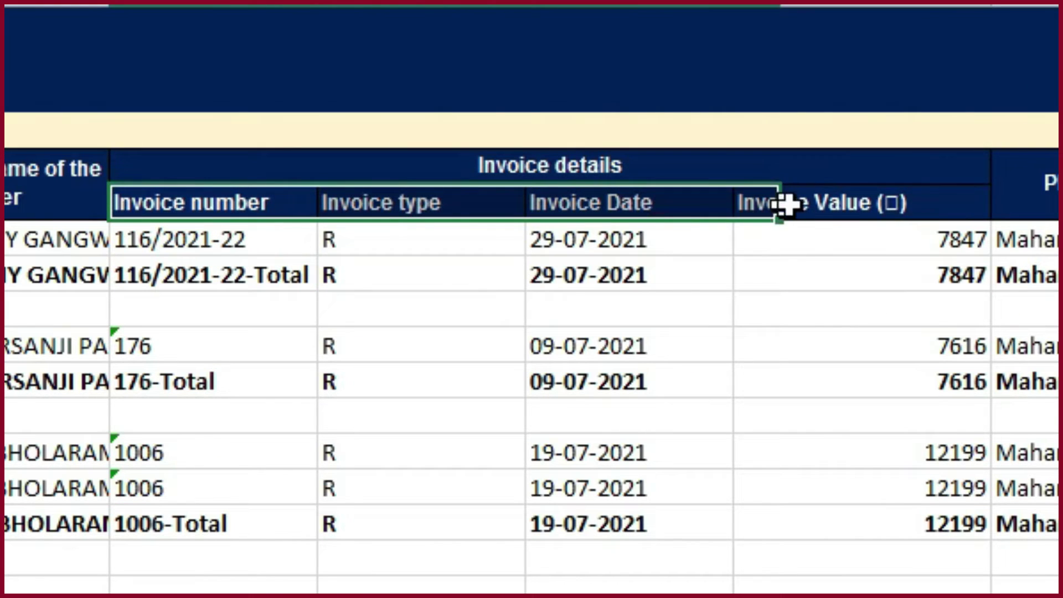
key(ctrl+c)
click(172, 160)
key(ctrl+v)
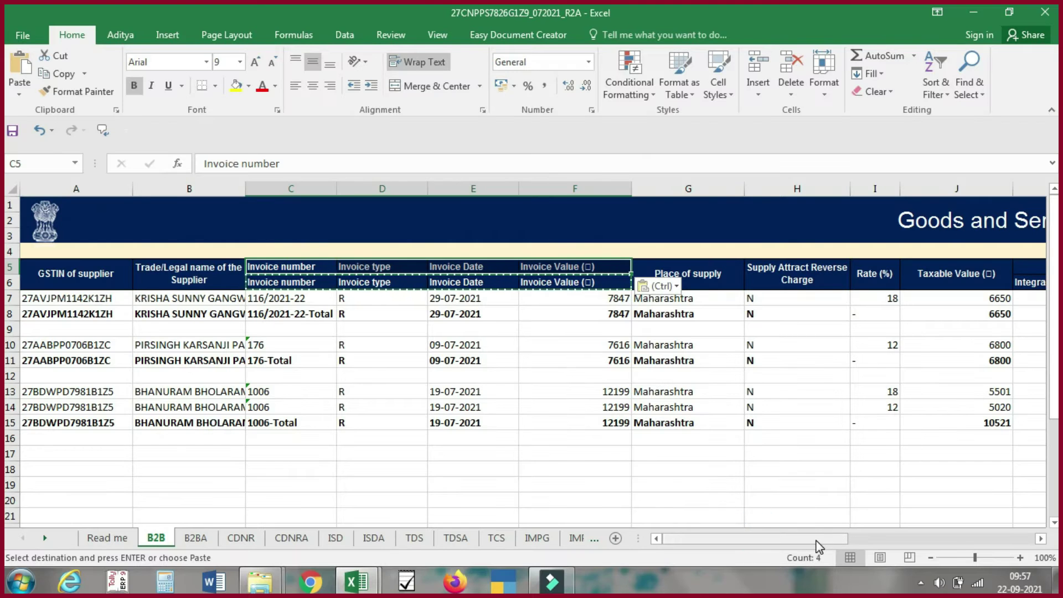
drag(814, 538, 963, 538)
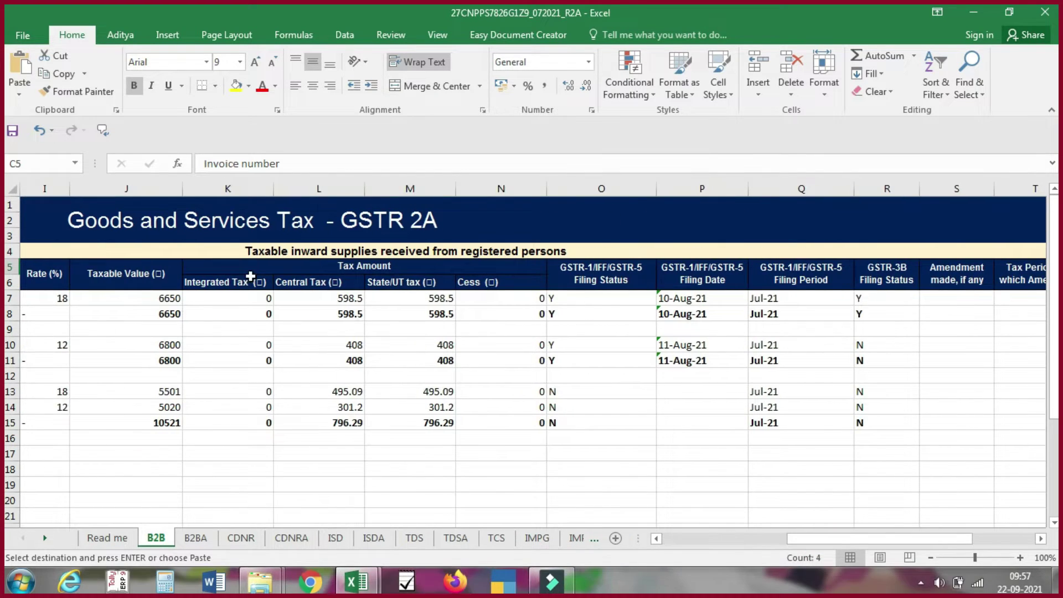
- Paste the Integrated, Central, State/UT and Cess sub-headings over the merged Tax Amount cell
click(213, 280)
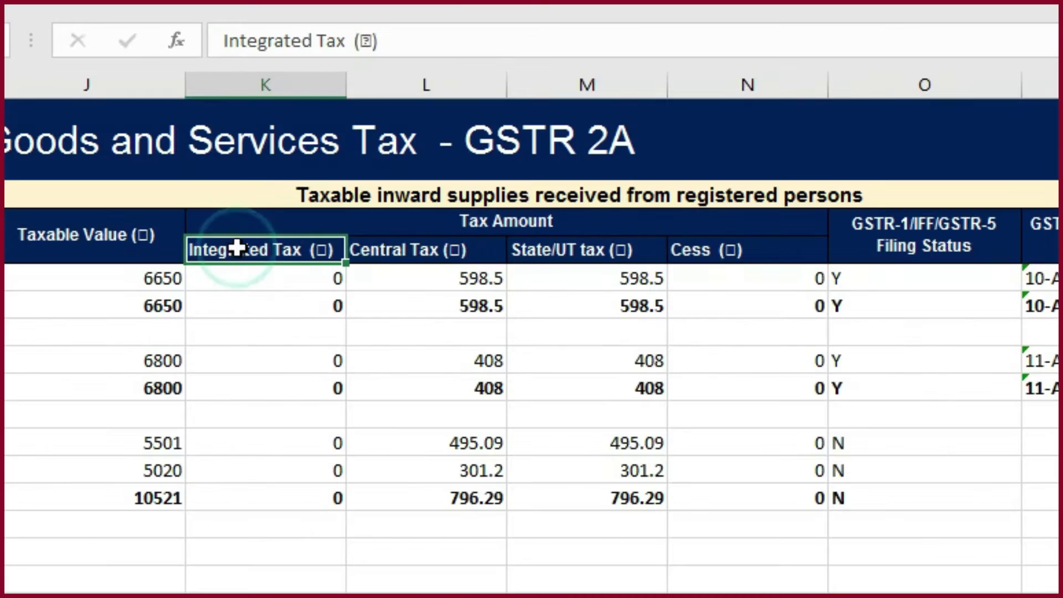
drag(237, 248, 725, 240)
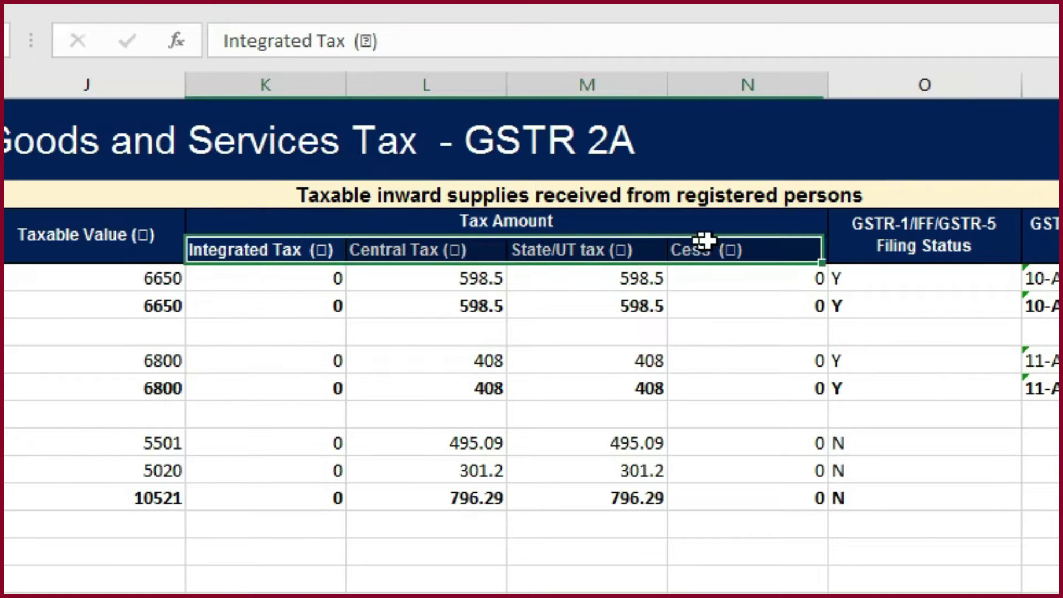
key(ctrl+c)
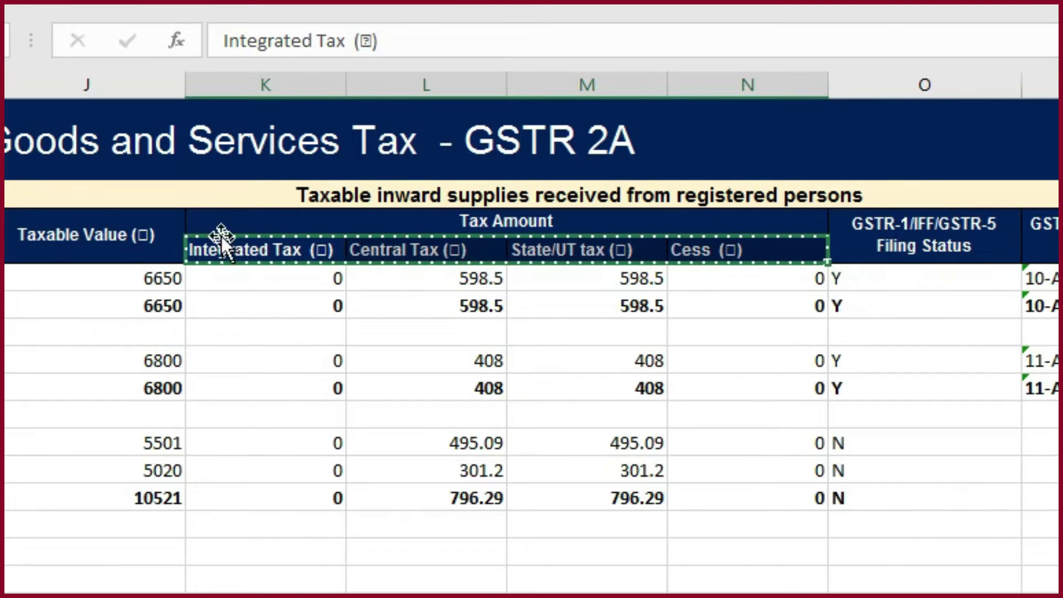
click(221, 220)
key(ctrl+v)
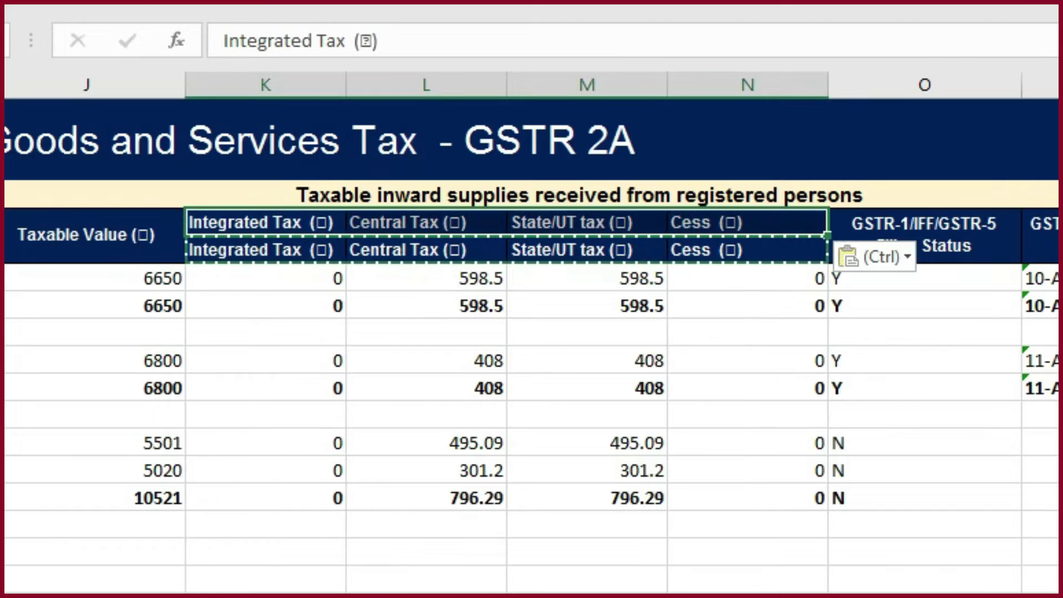
click(832, 533)
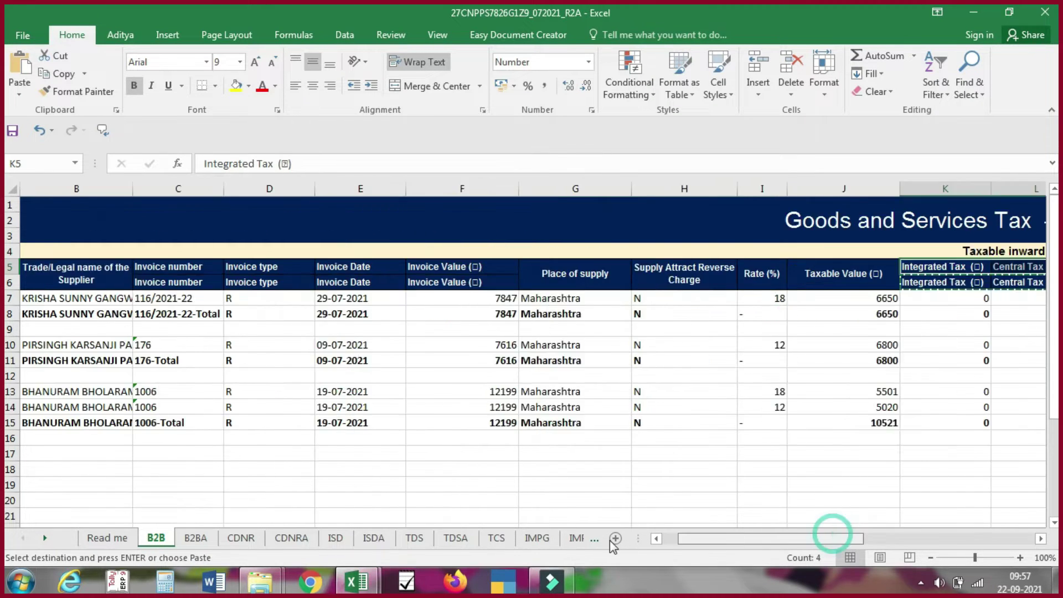
drag(833, 533, 817, 533)
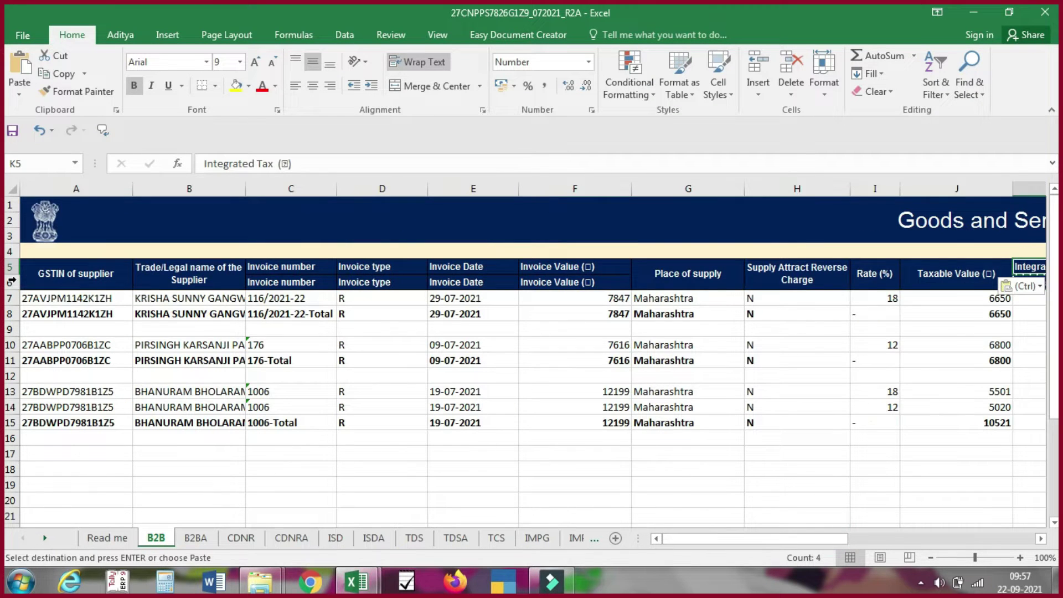
- Delete the duplicate header row 6
click(11, 283)
right_click(11, 283)
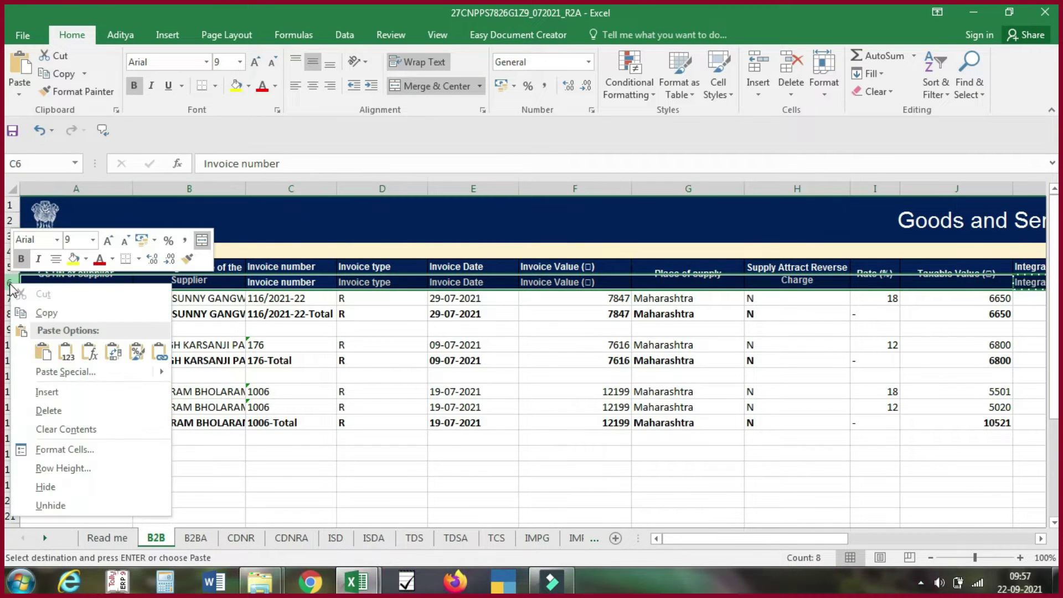
click(66, 410)
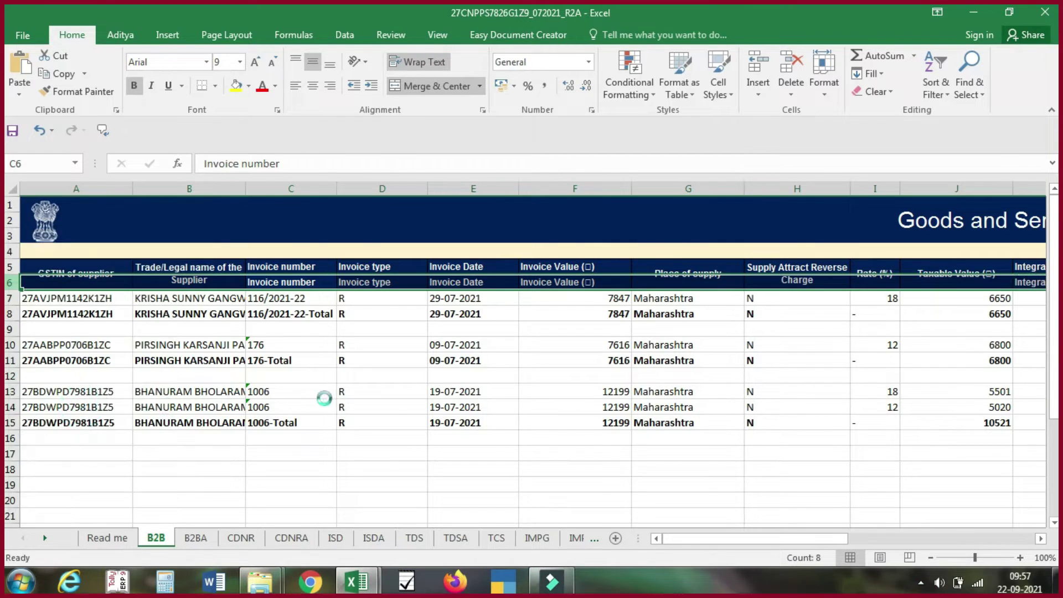
- Check the first supplier row and select the header row from GSTIN across to column X
click(375, 209)
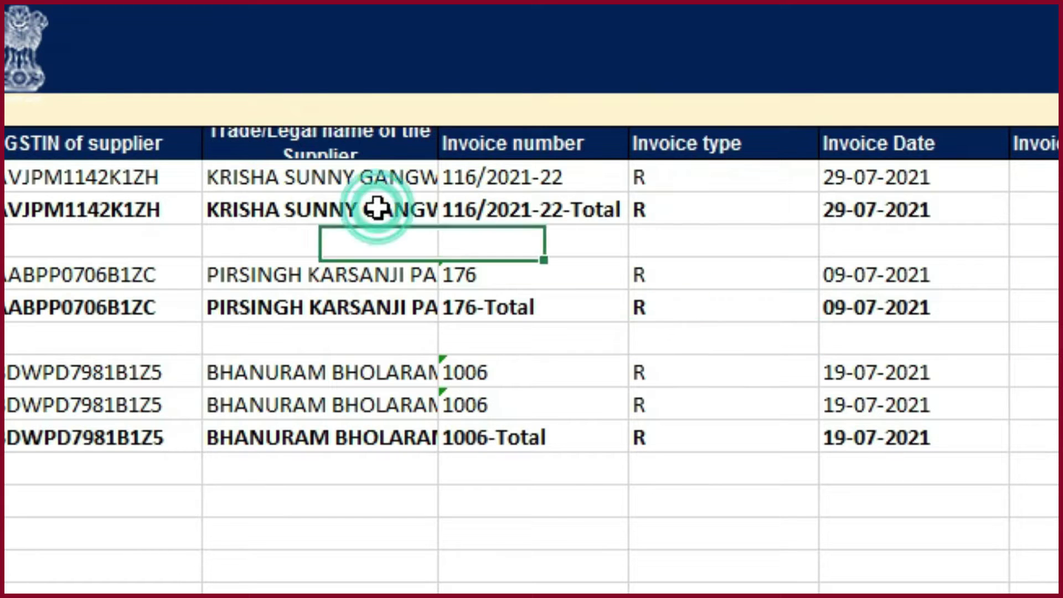
click(375, 249)
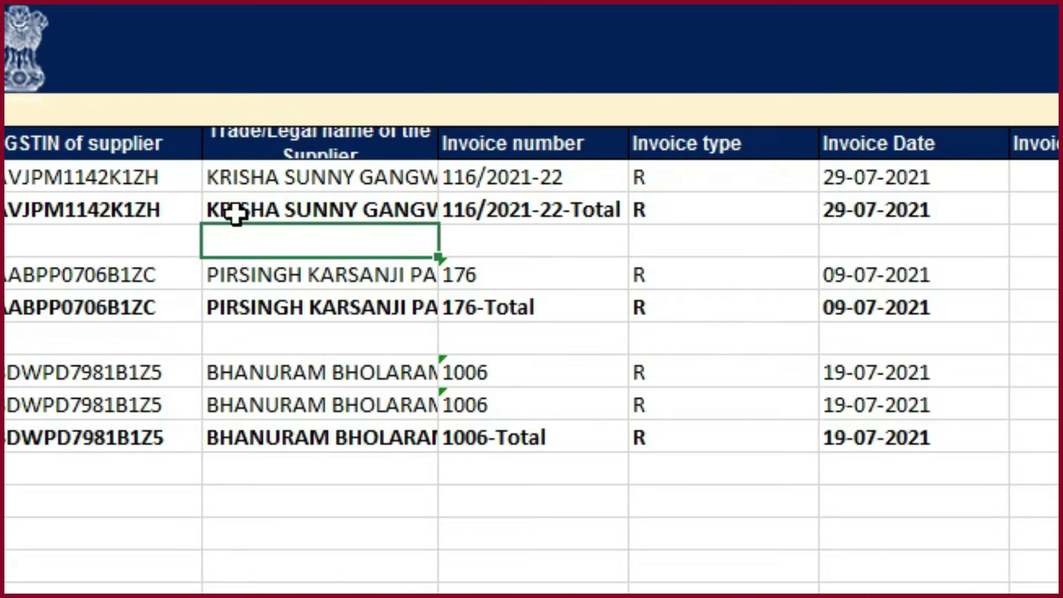
click(87, 269)
key(ctrl+shift+Right)
- Select the table to the last data row and filter Rate (%) to '-' and (Blanks)
key(ctrl+shift+Down)
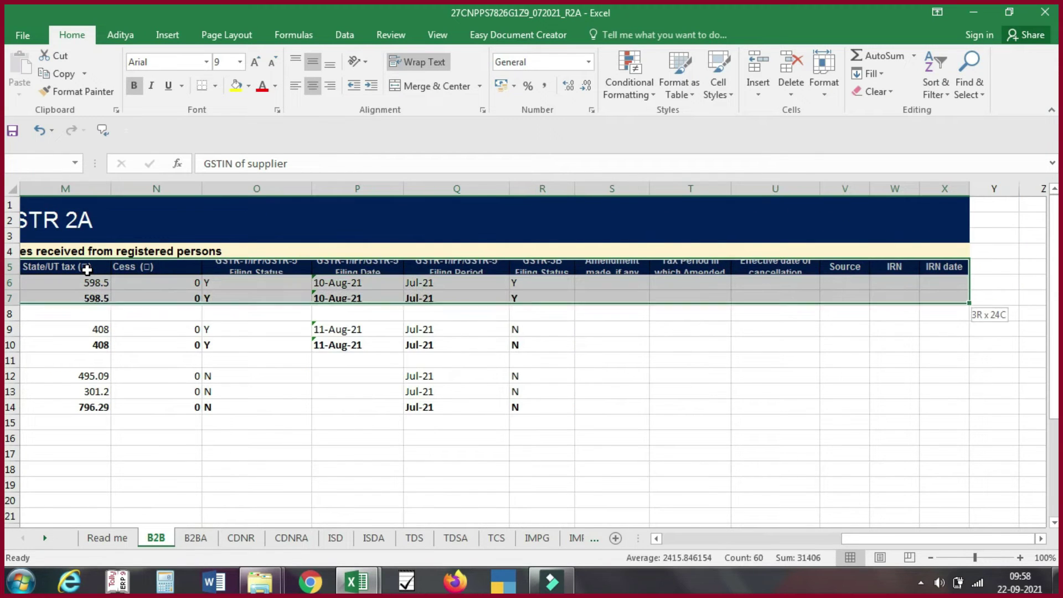
key(ctrl+shift+Down)
key(ctrl+shift+Down)
key(ctrl+shift+Down)
key(ctrl+shift+Up)
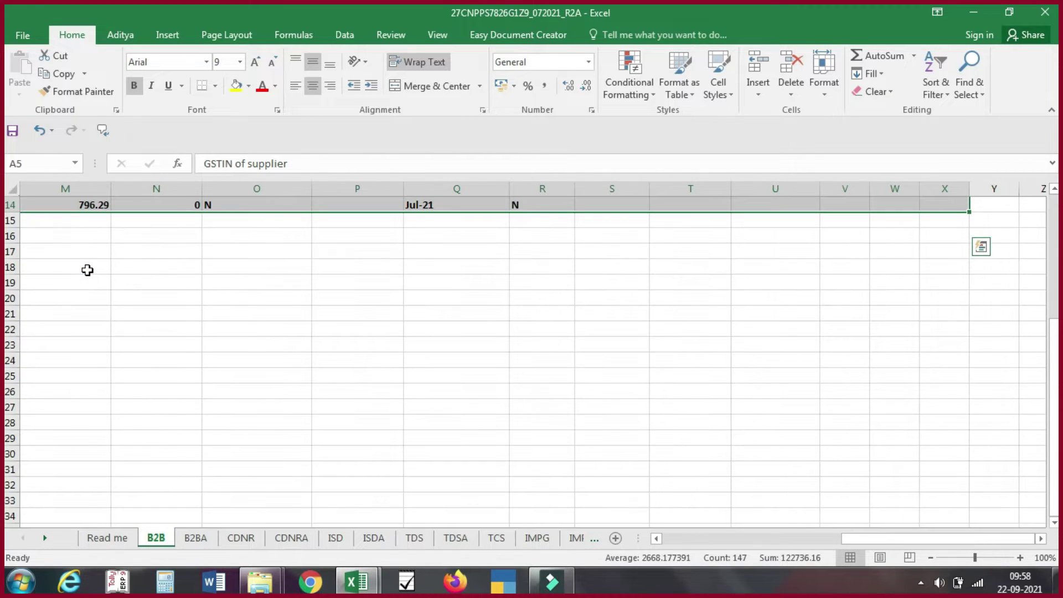
key(ctrl+BackSpace)
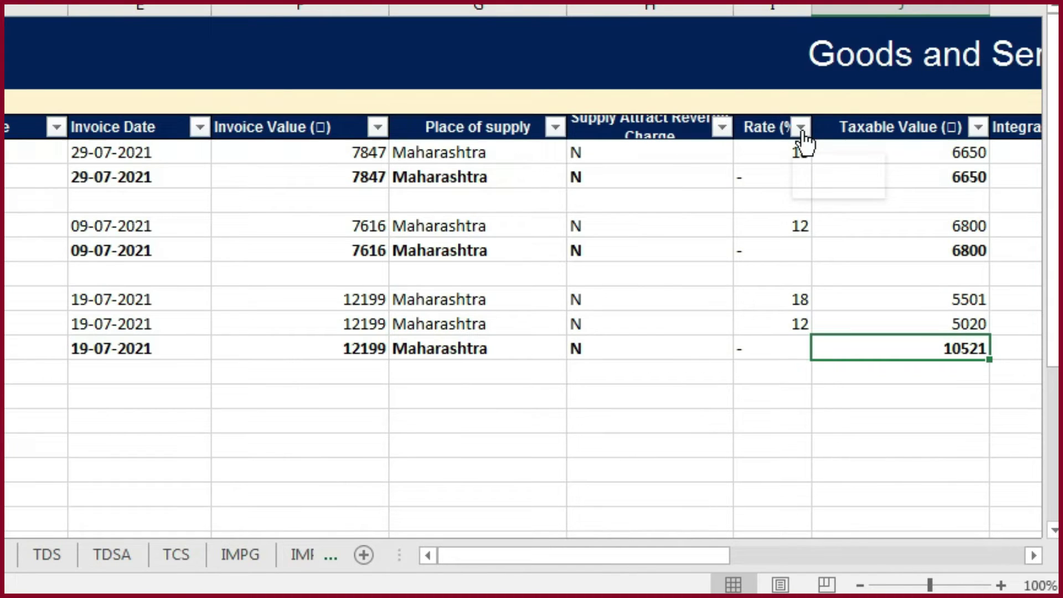
click(801, 129)
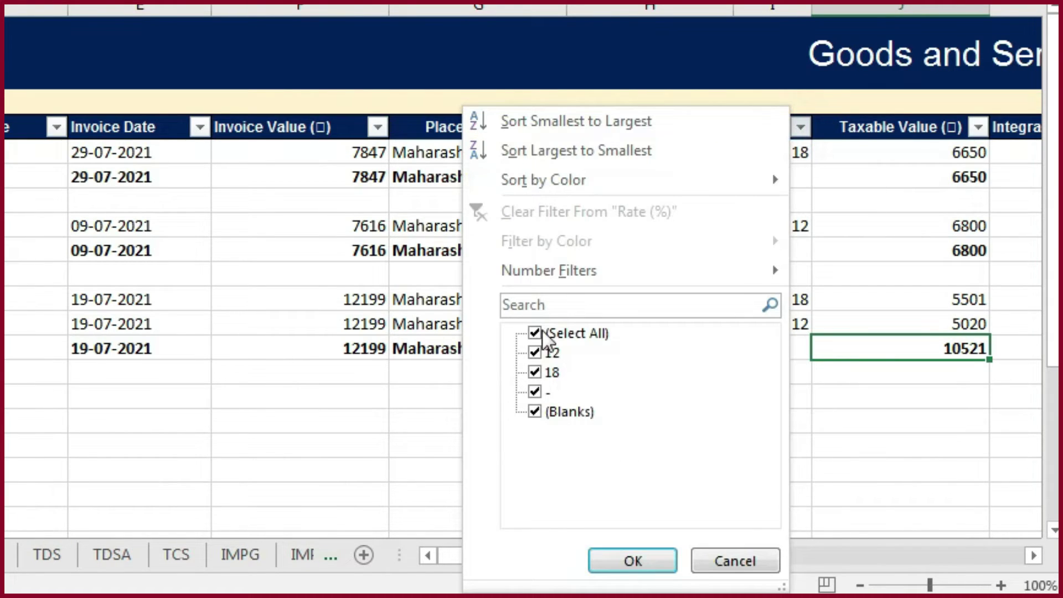
click(545, 335)
click(544, 393)
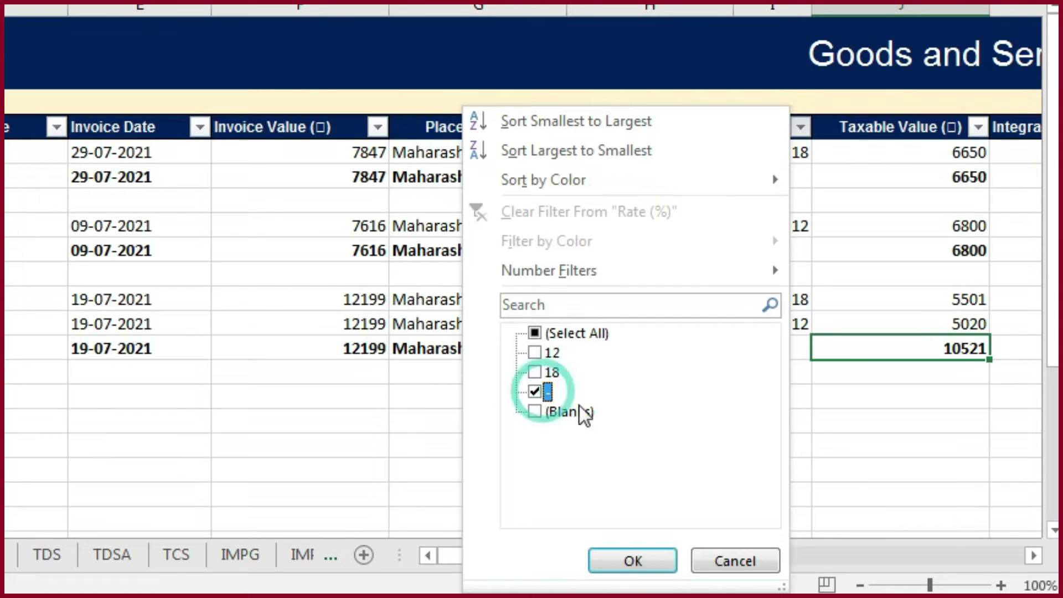
click(551, 411)
click(606, 563)
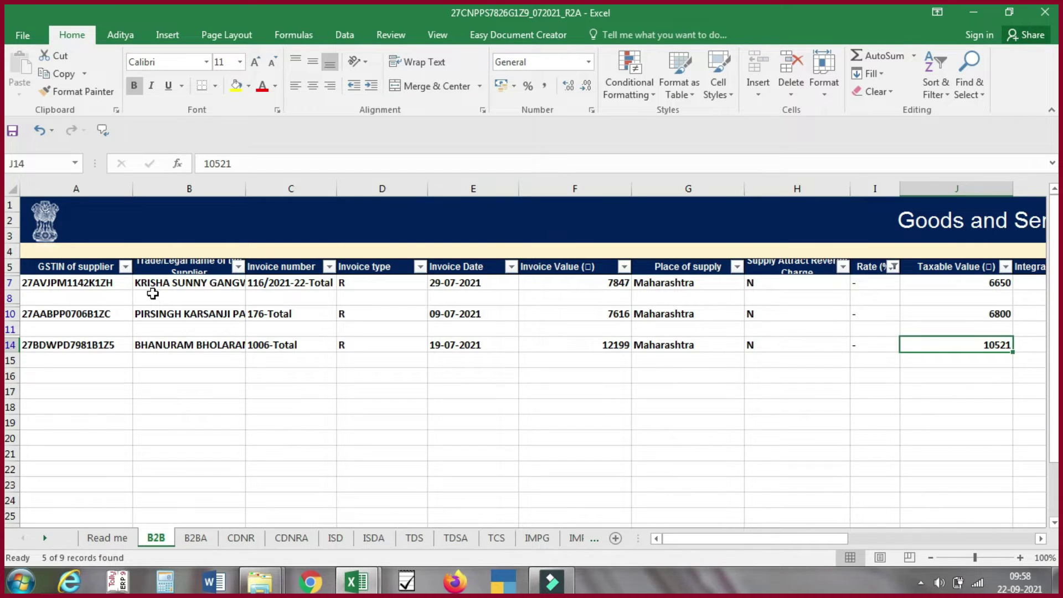
- Delete only the visible filtered Total and blank rows 7 to 14
click(197, 298)
click(190, 280)
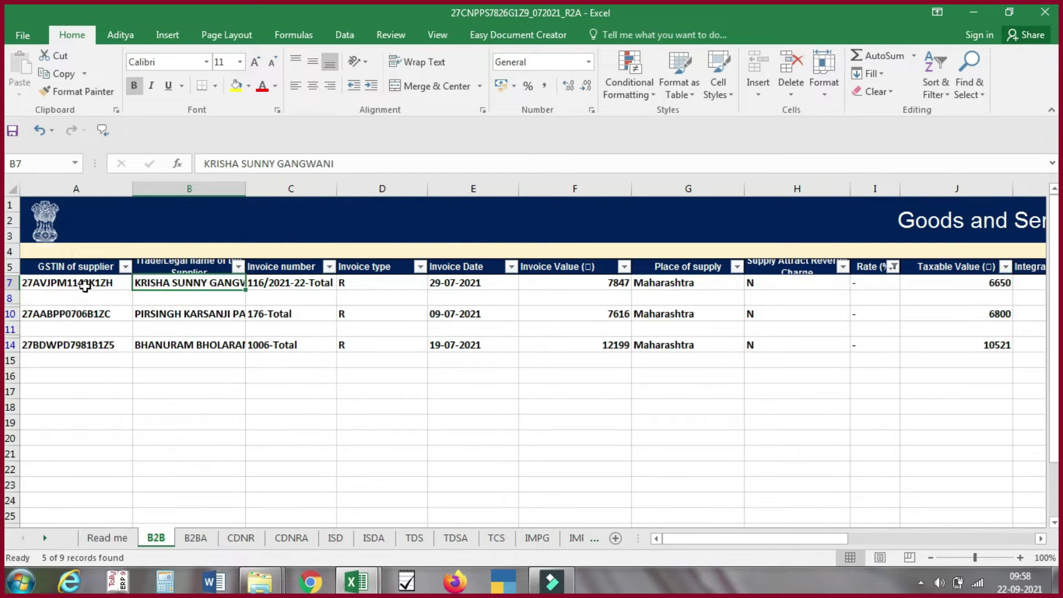
drag(9, 282, 9, 345)
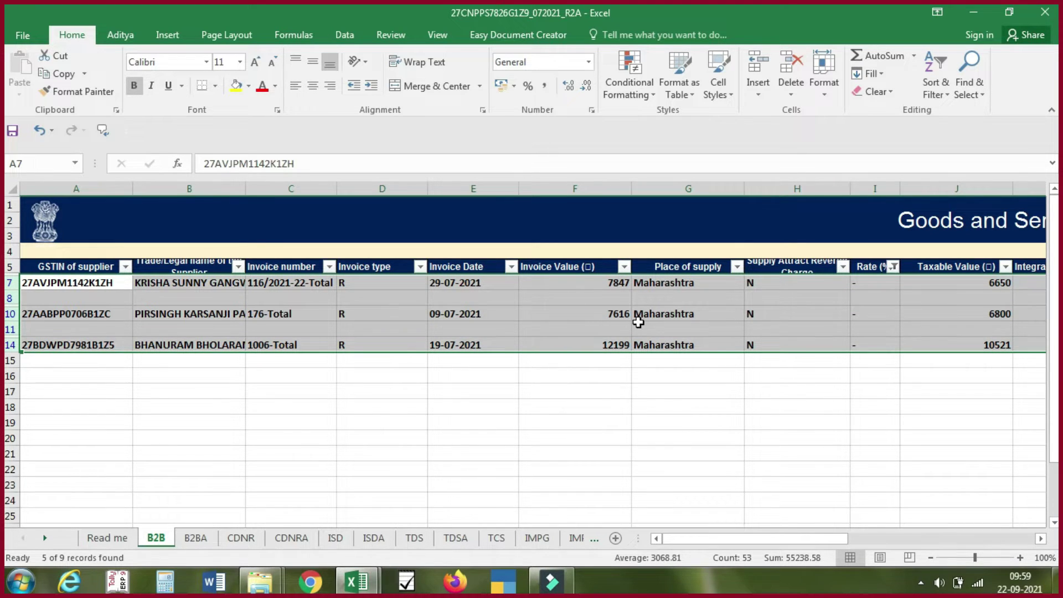
key(alt+semicolon)
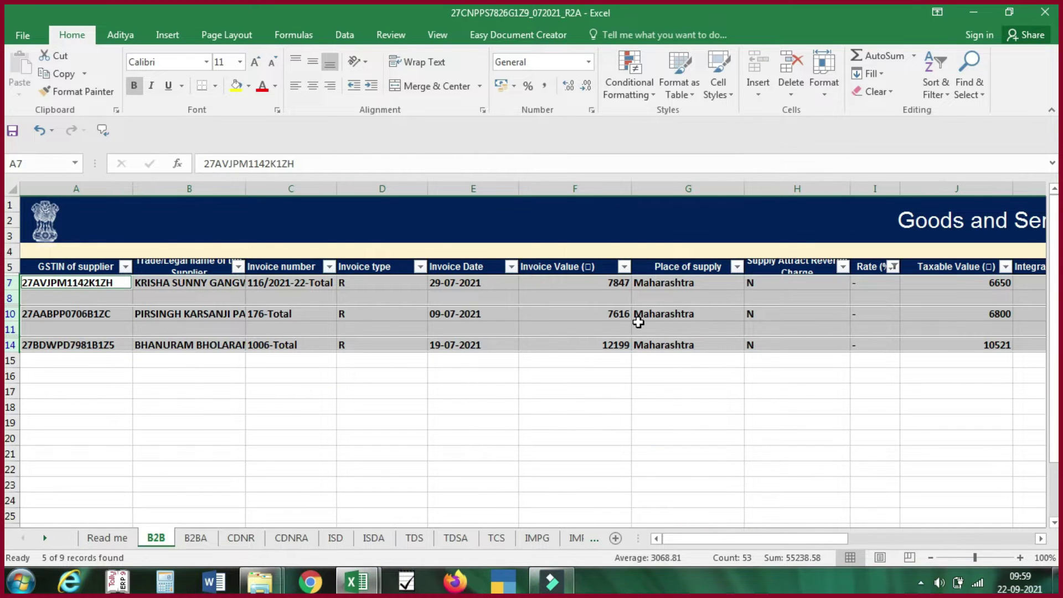
key(ctrl+minus)
click(714, 388)
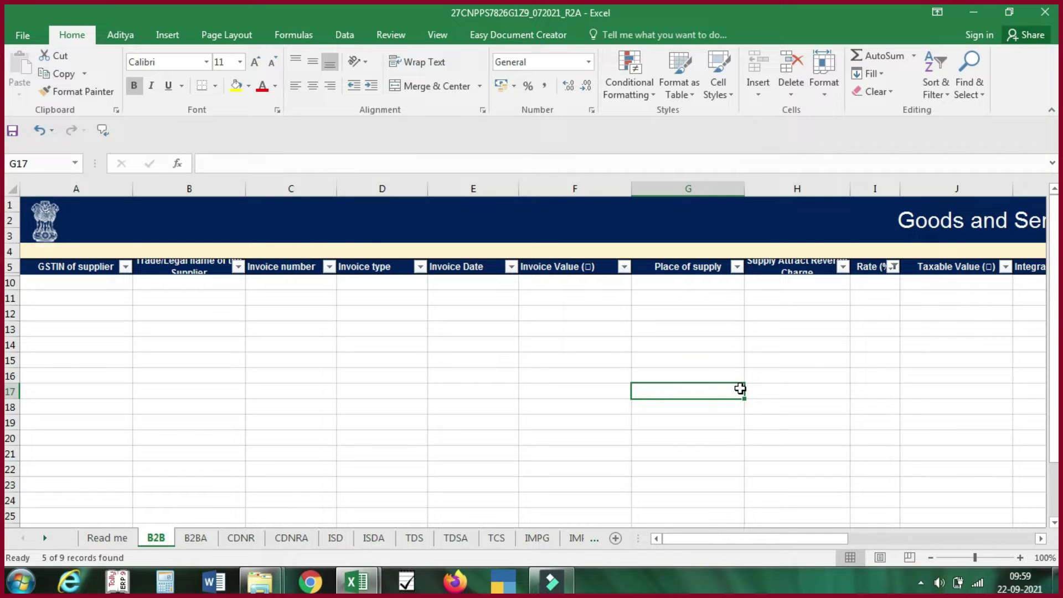
- Clear the Rate filter and check the remaining invoice rows, including both 1006 entries
key(alt+a)
key(c)
key(Left)
key(Left)
key(Left)
key(Up)
key(Up)
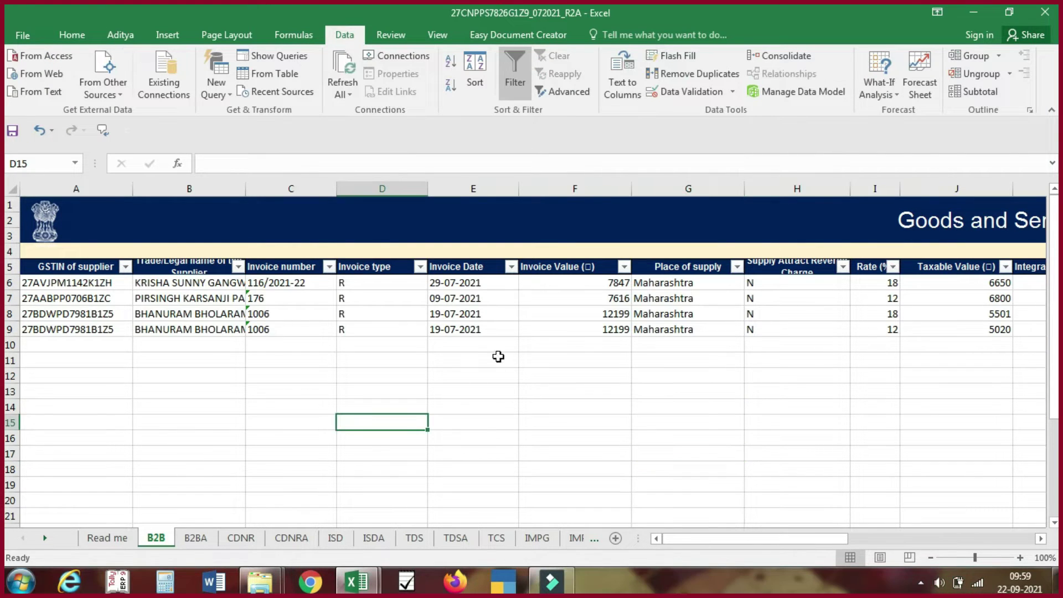
click(280, 281)
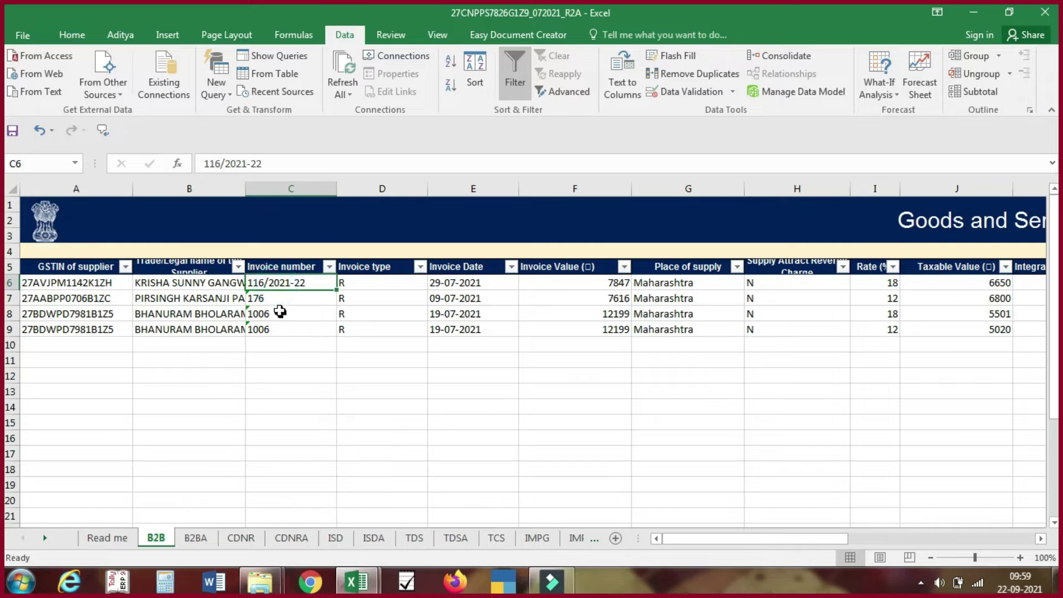
click(280, 313)
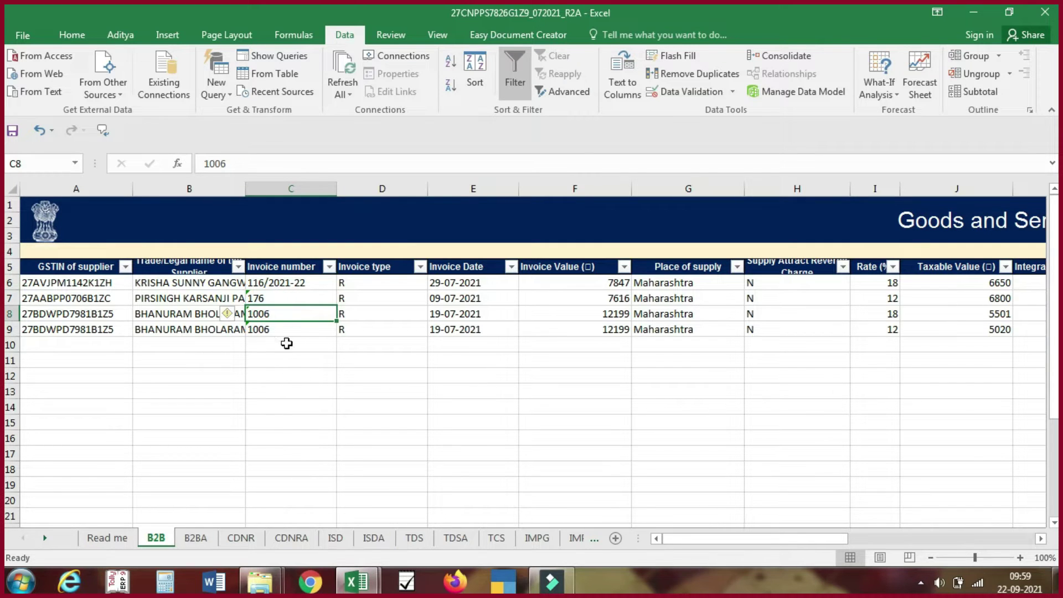
click(276, 330)
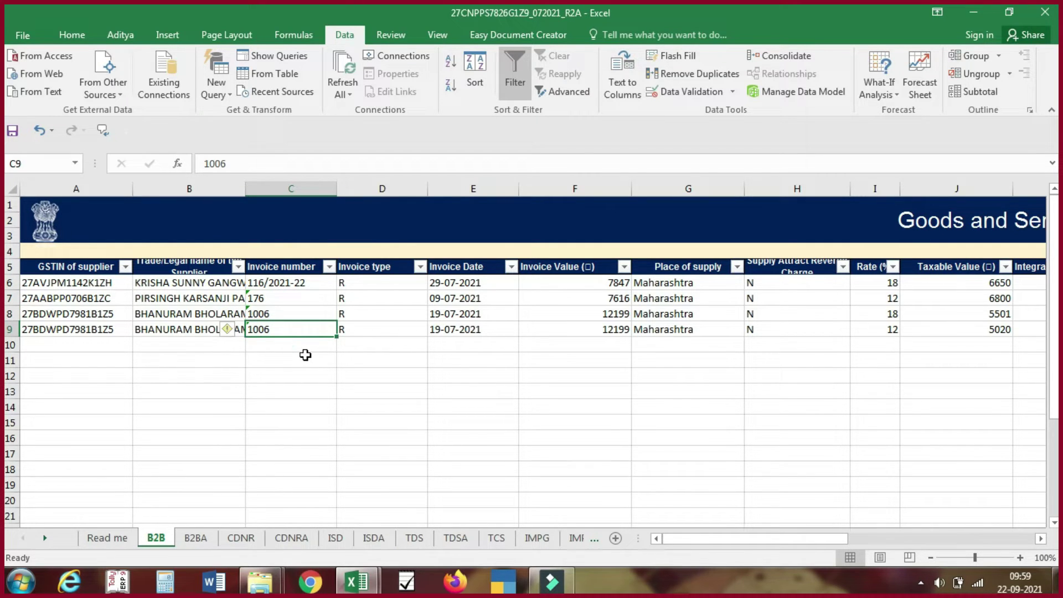
- Select the table A5:X9 and start a PivotTable from it
click(93, 272)
key(ctrl+shift+Right)
key(shift+Down)
key(shift+Down)
key(shift+Down)
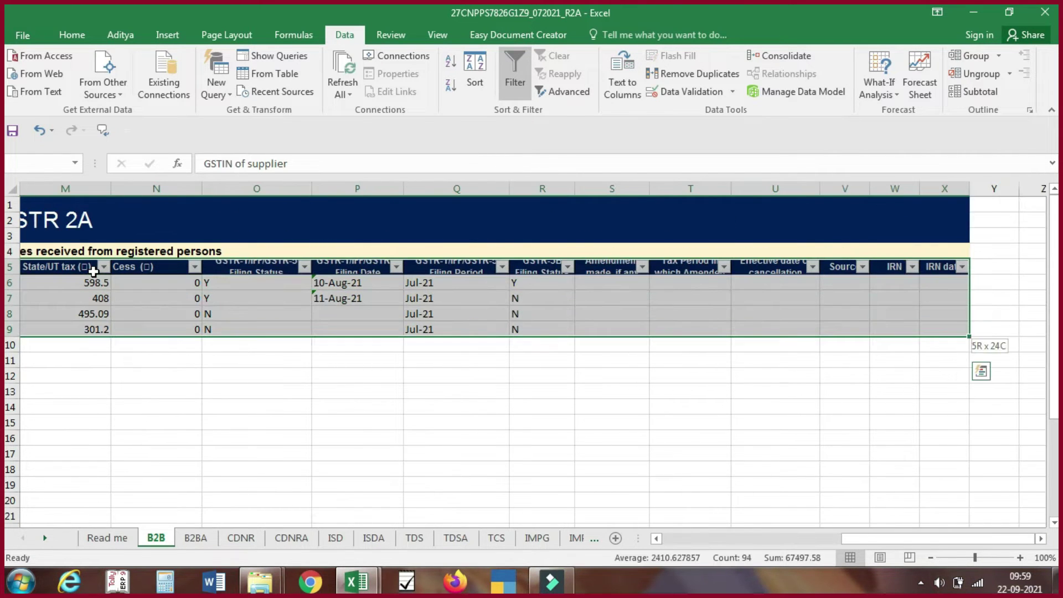
click(176, 31)
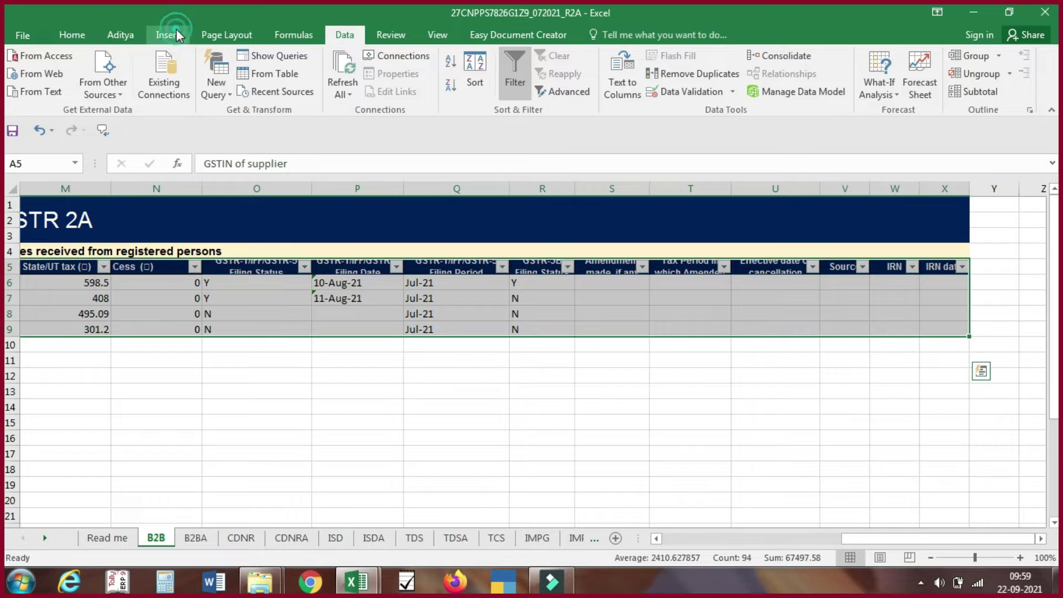
click(176, 31)
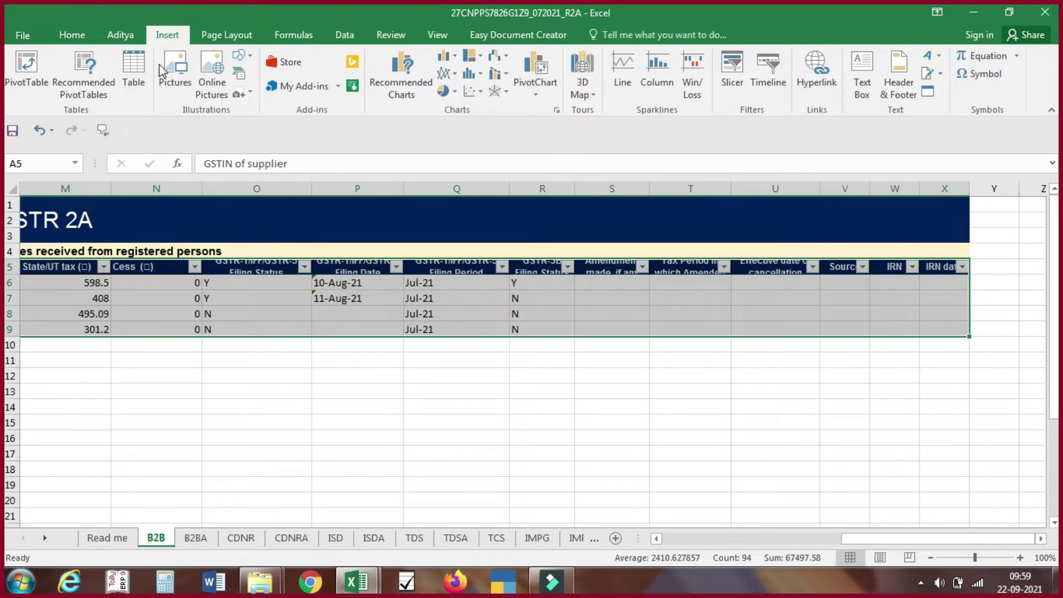
click(33, 72)
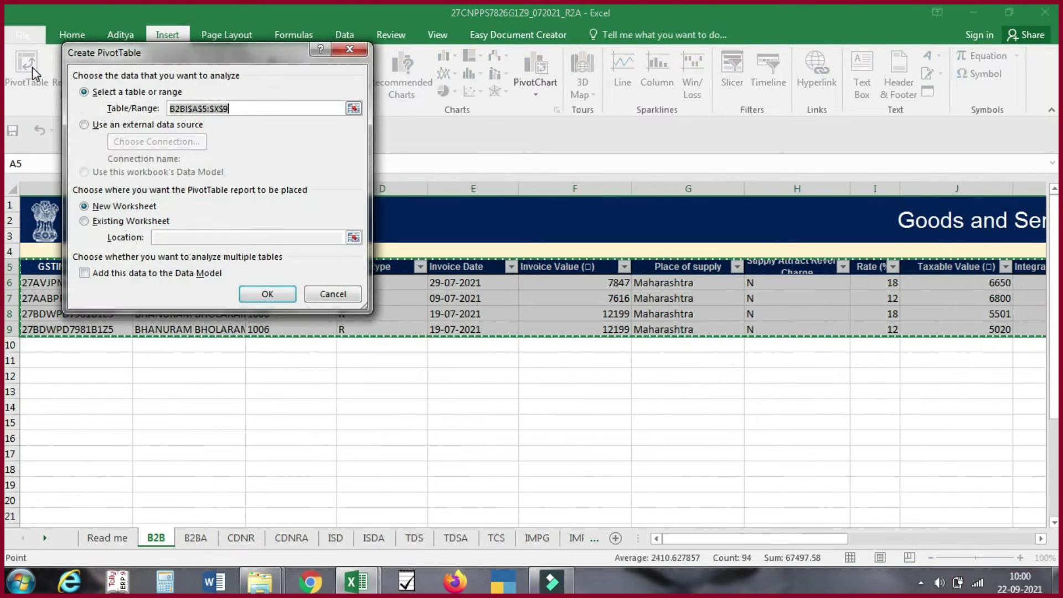
- Create the pivot on a new sheet with Invoice number and Invoice Date as row fields
click(268, 294)
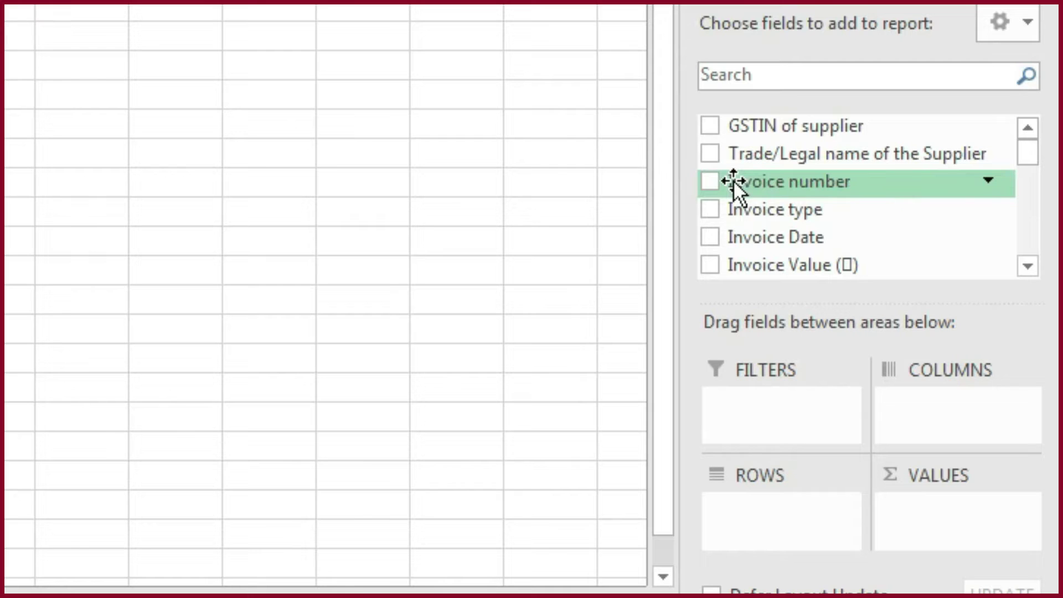
drag(891, 314, 915, 495)
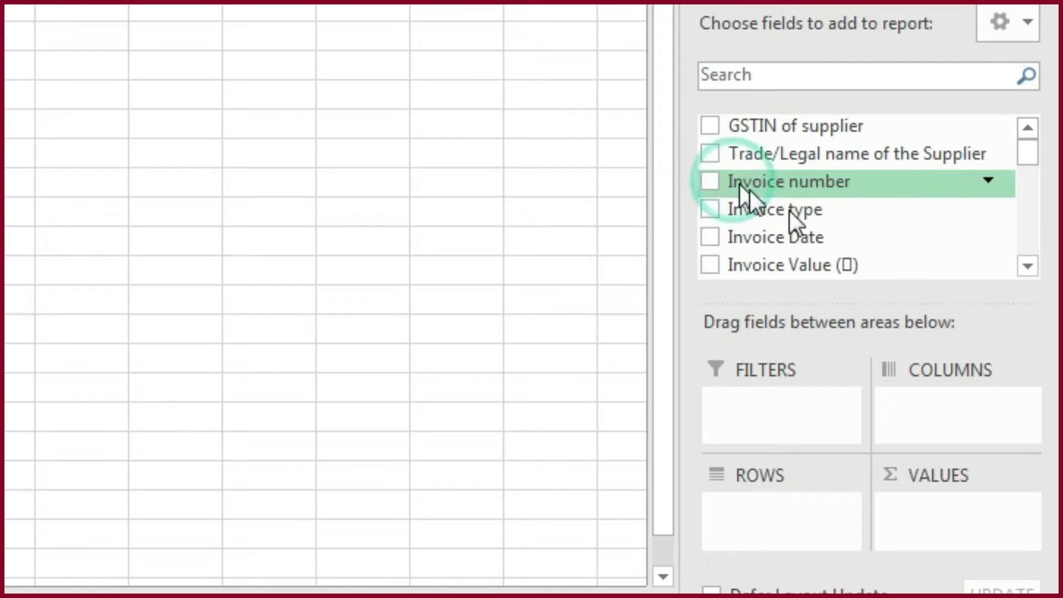
drag(782, 529, 822, 457)
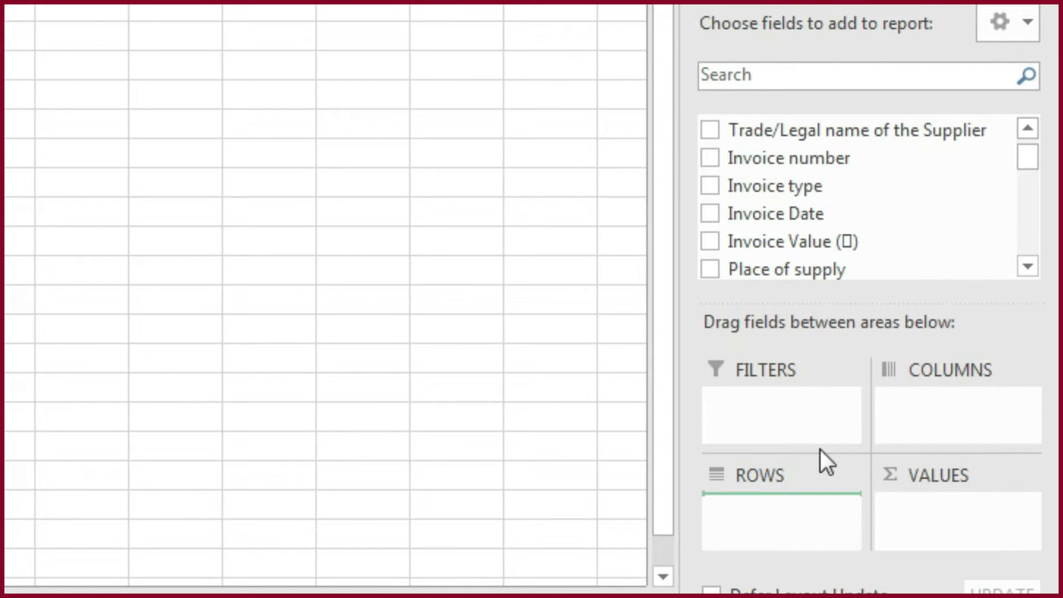
mouse_move(908, 330)
mouse_down()
mouse_move(964, 427)
mouse_move(908, 501)
mouse_up()
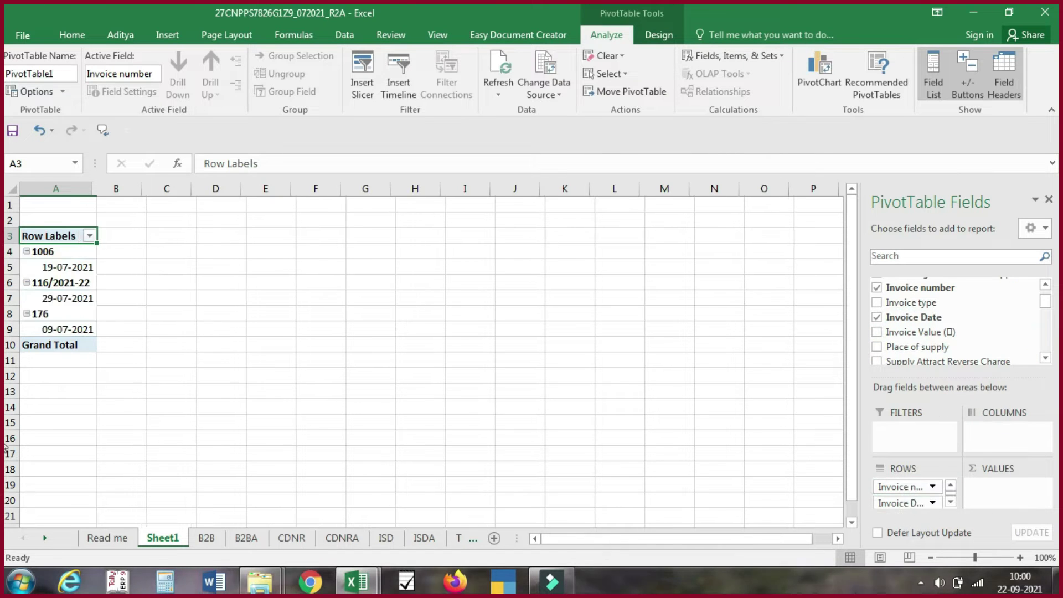
- Turn on the classic PivotTable layout in PivotTable Options > Display
right_click(44, 265)
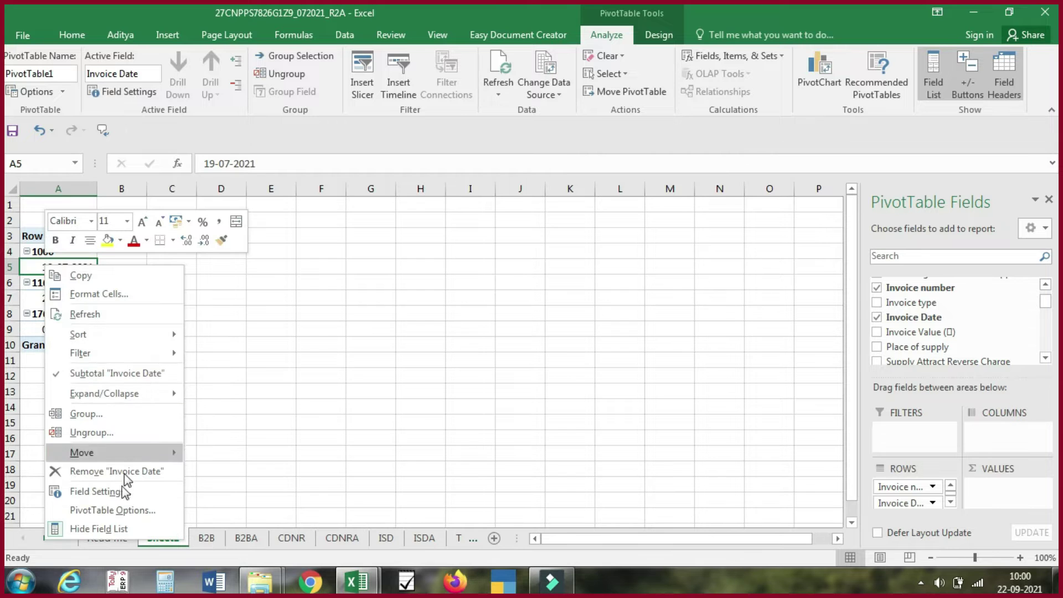
click(113, 510)
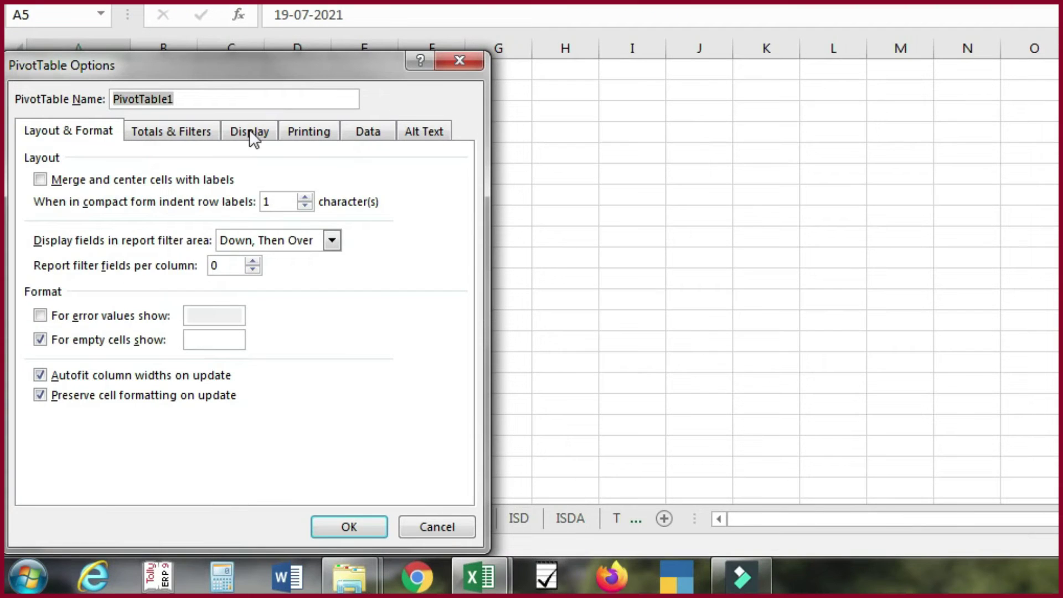
click(255, 135)
click(43, 287)
click(339, 526)
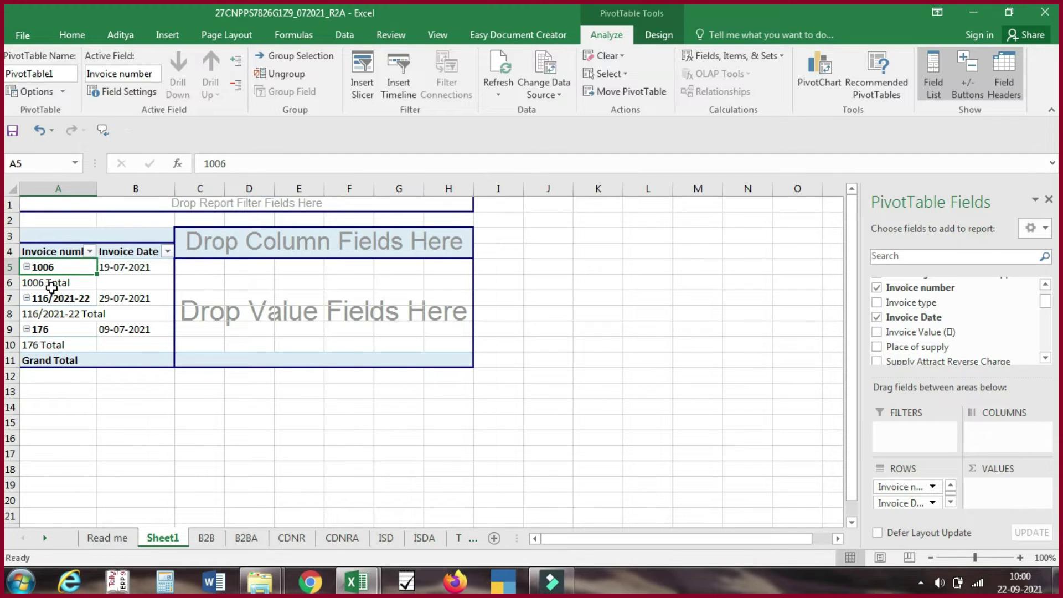
- Set the pivot's Subtotals to Do Not Show Subtotals
click(659, 35)
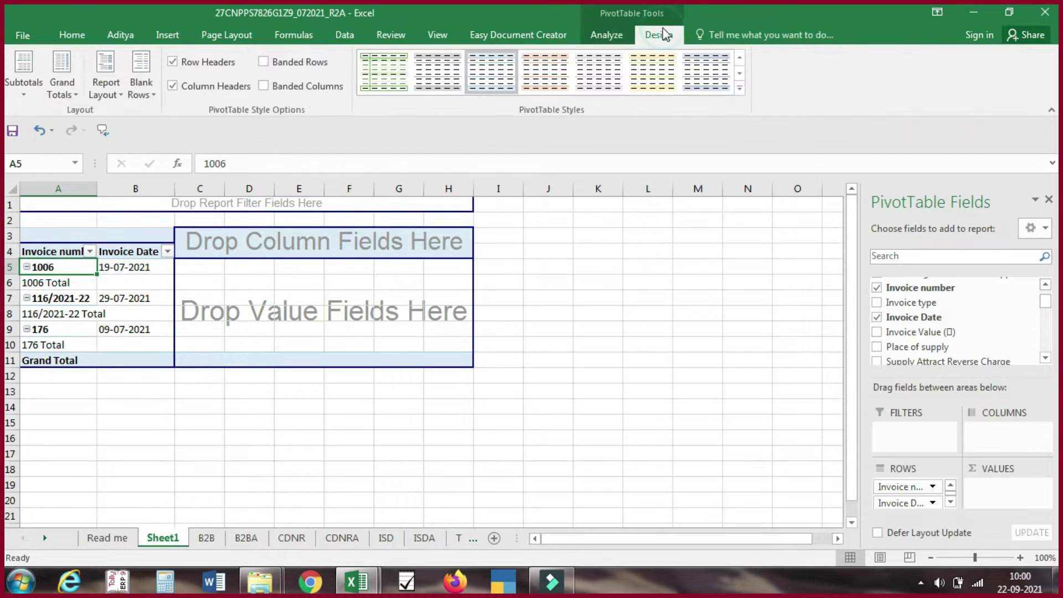
click(26, 75)
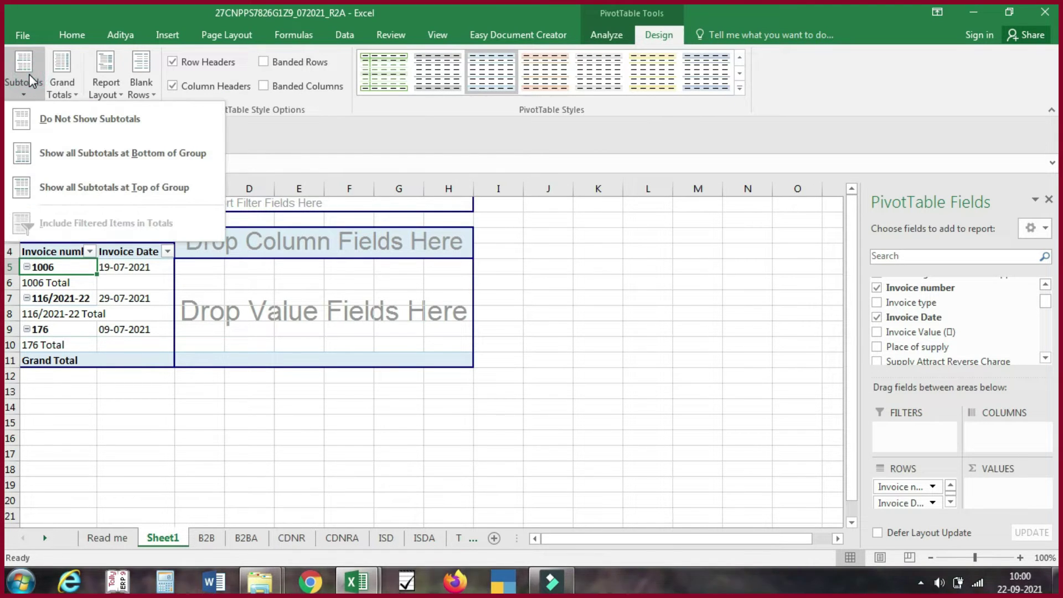
click(90, 131)
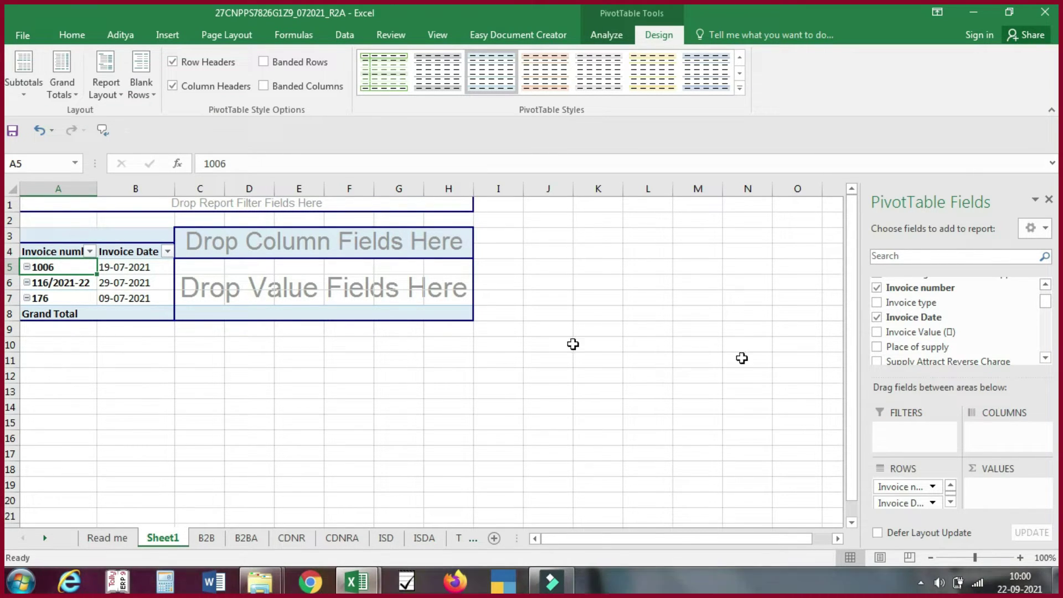
- Add GSTIN of supplier, Trade/Legal name and Invoice type as pivot row fields
scroll(952, 310, up, 2)
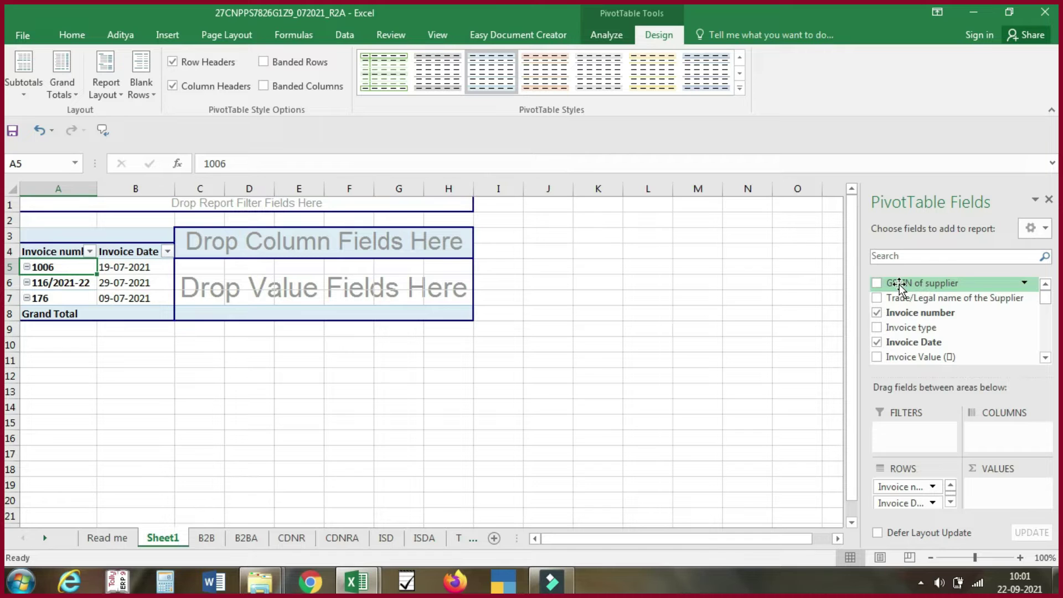
drag(899, 286, 891, 512)
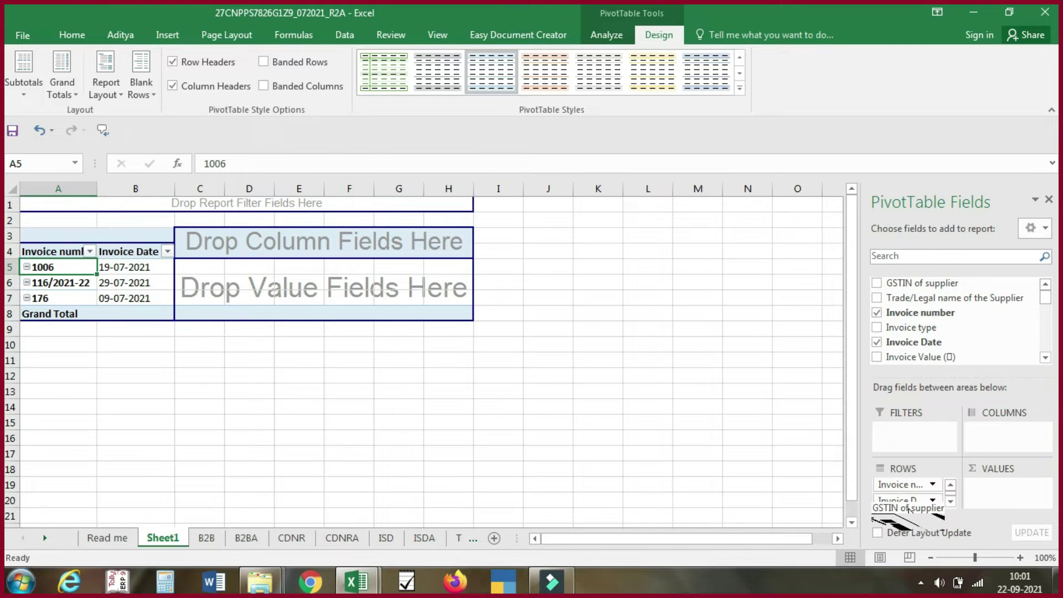
drag(888, 300, 911, 506)
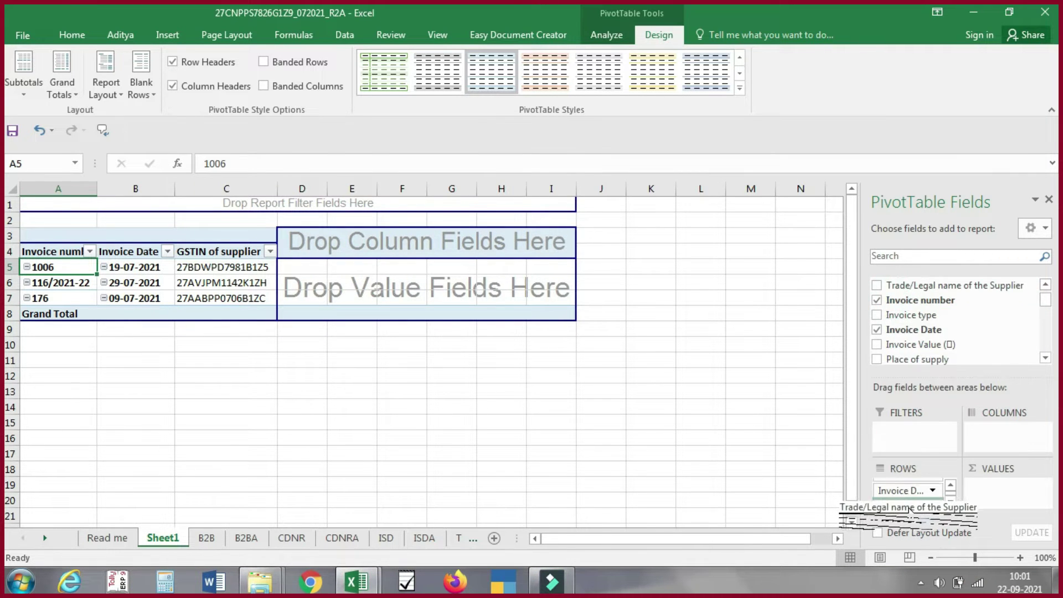
drag(910, 314, 916, 512)
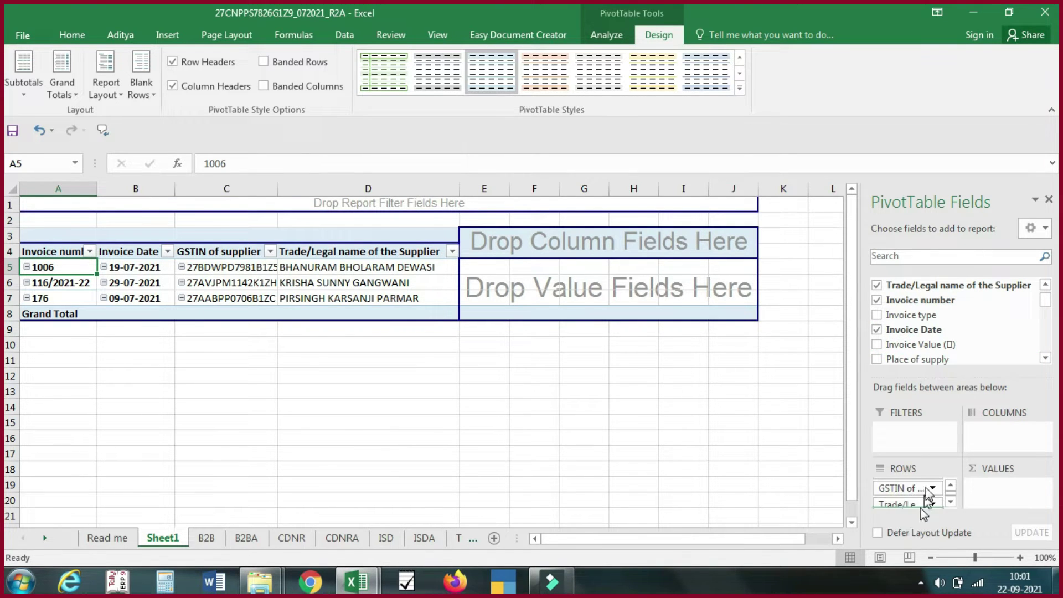
- Sum Taxable Value, Integrated Tax, Central Tax, State/UT tax and Invoice Value in the pivot
scroll(929, 315, down, 3)
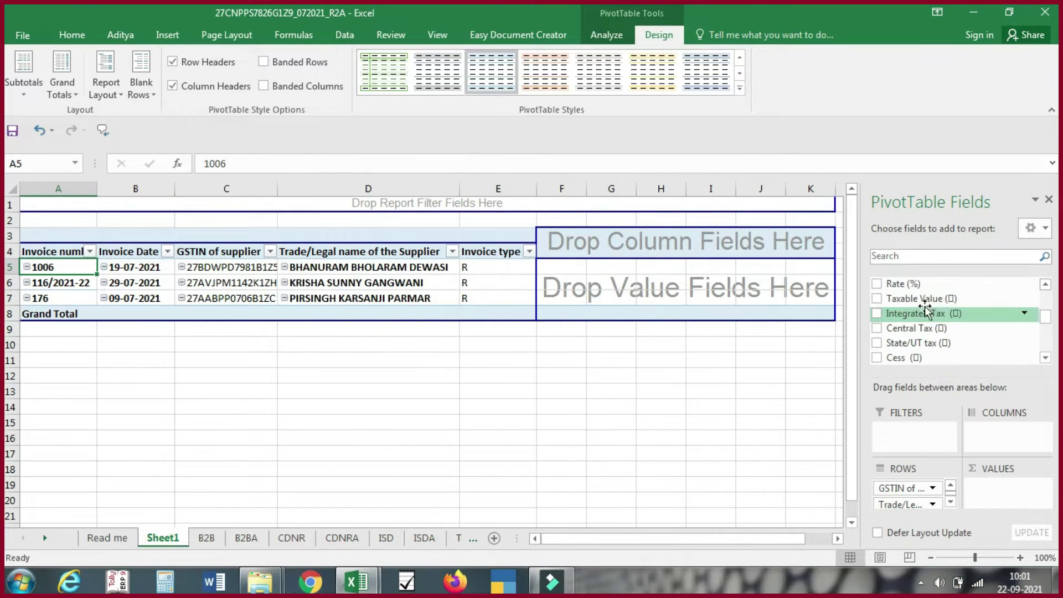
click(895, 299)
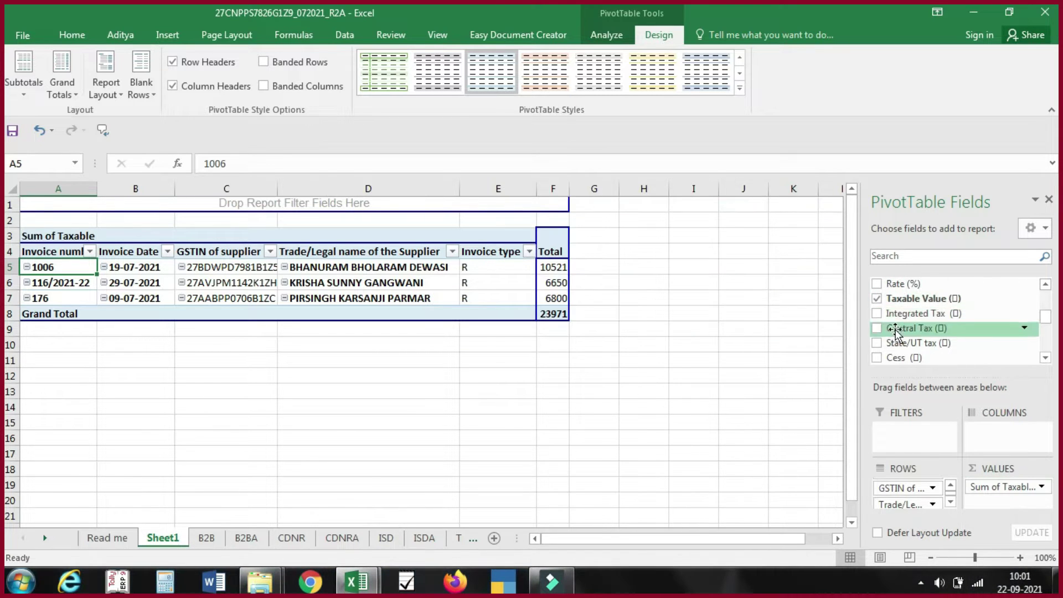
click(875, 312)
click(875, 328)
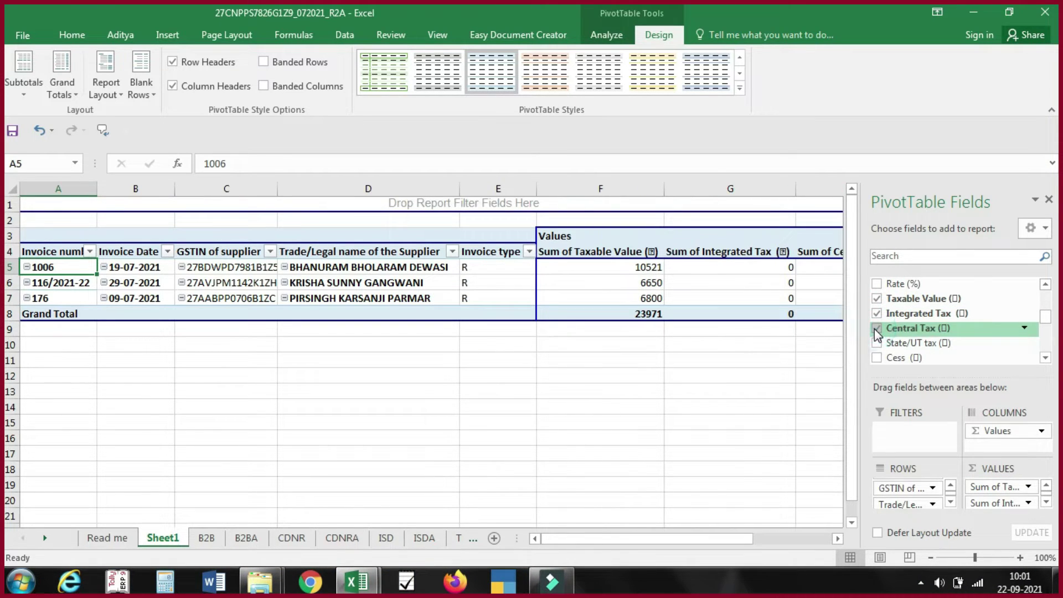
click(876, 342)
scroll(888, 314, up, 2)
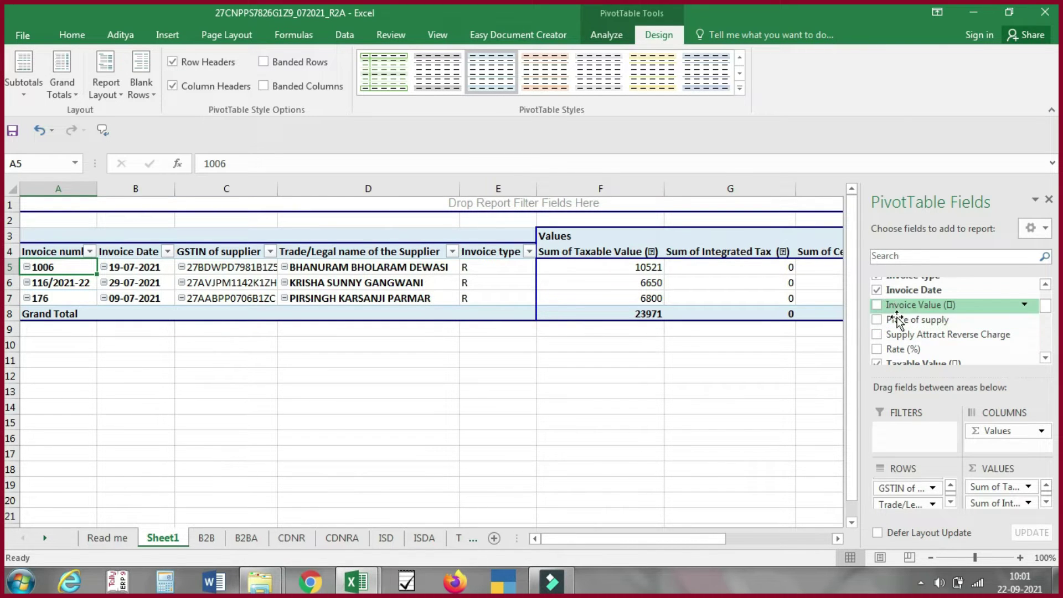
mouse_move(896, 304)
mouse_down()
mouse_move(1028, 434)
mouse_move(1008, 503)
mouse_up()
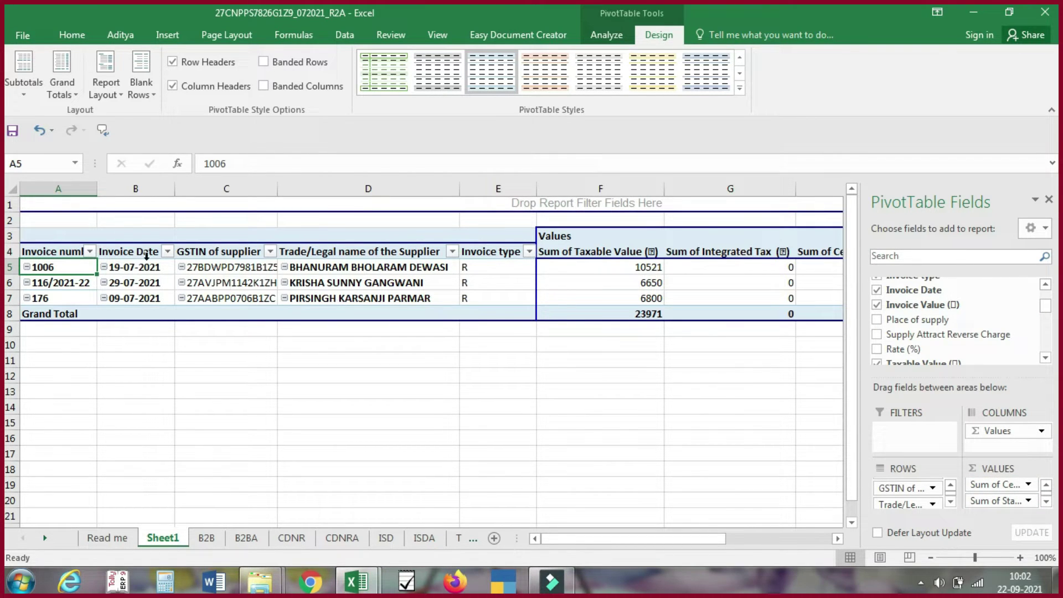
- Replace the whole Sheet1 pivot report with its plain values using Paste Special > Values
click(12, 187)
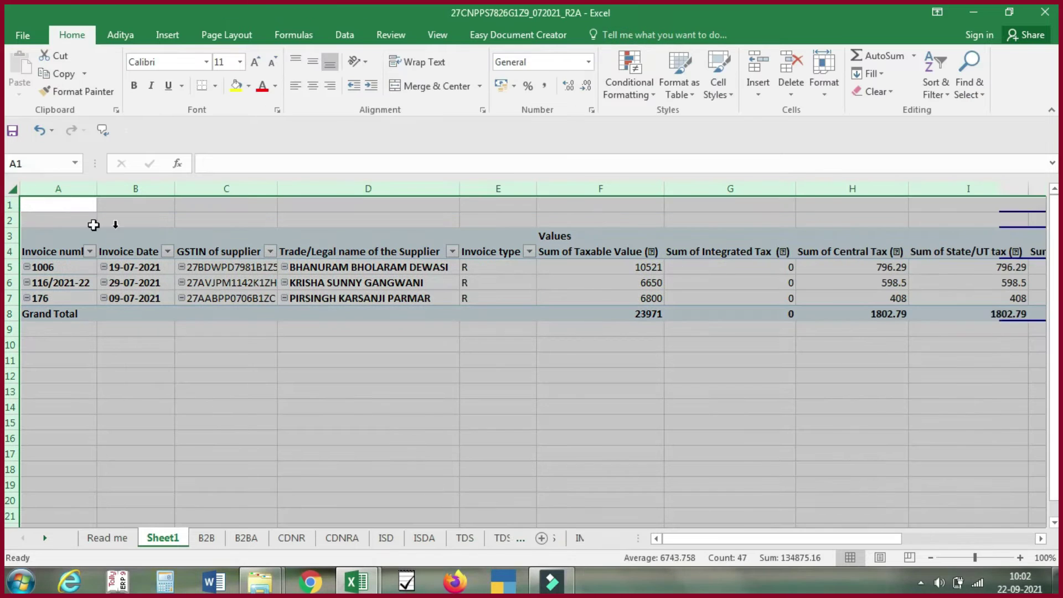
key(ctrl+c)
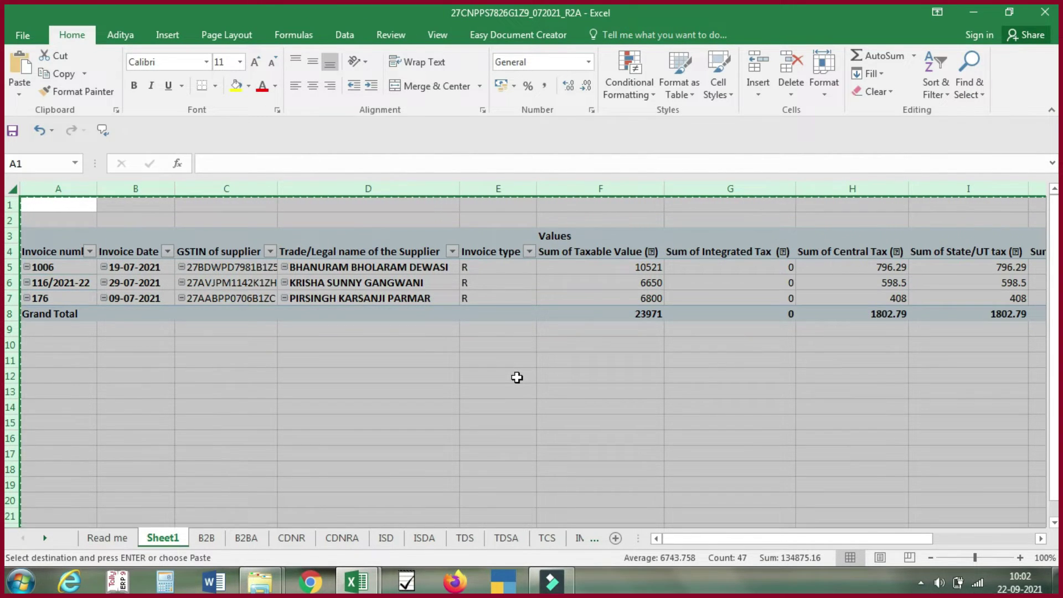
key(ctrl+alt+v)
key(v)
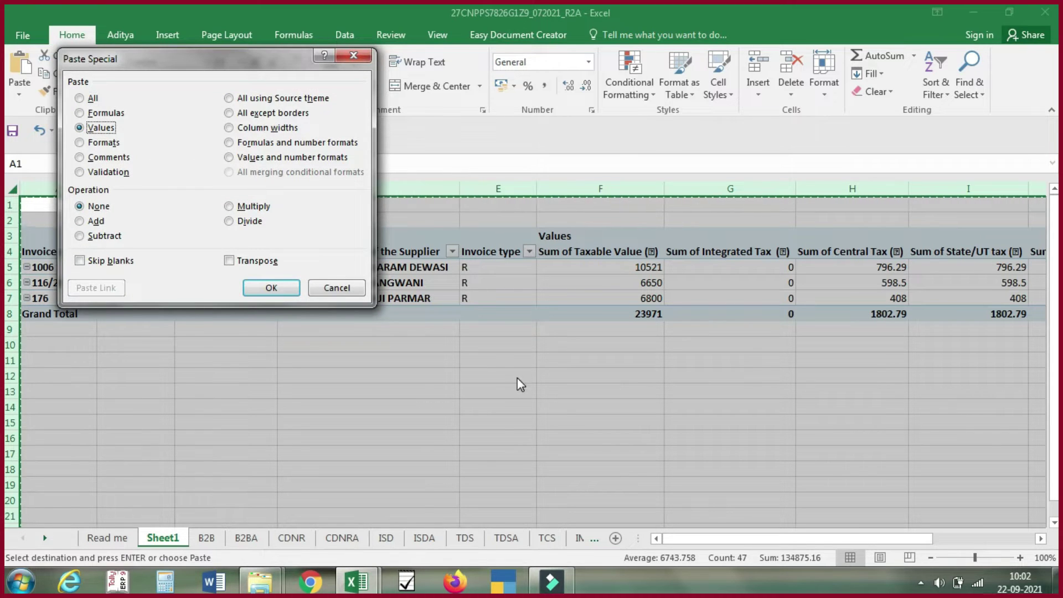
key(Return)
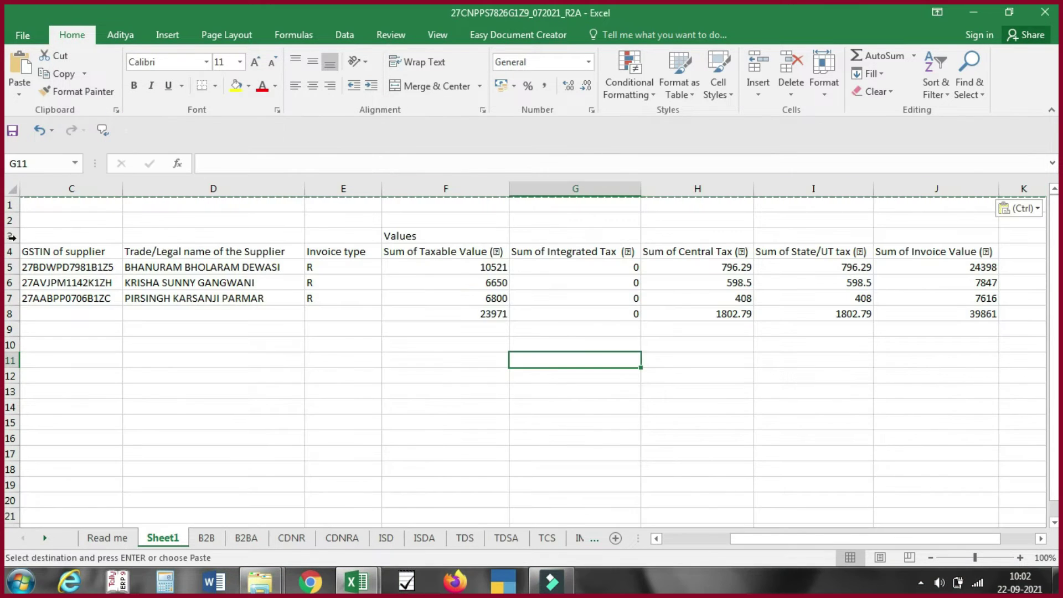
- Delete the Values caption row and select the five Sum of column headers
click(12, 236)
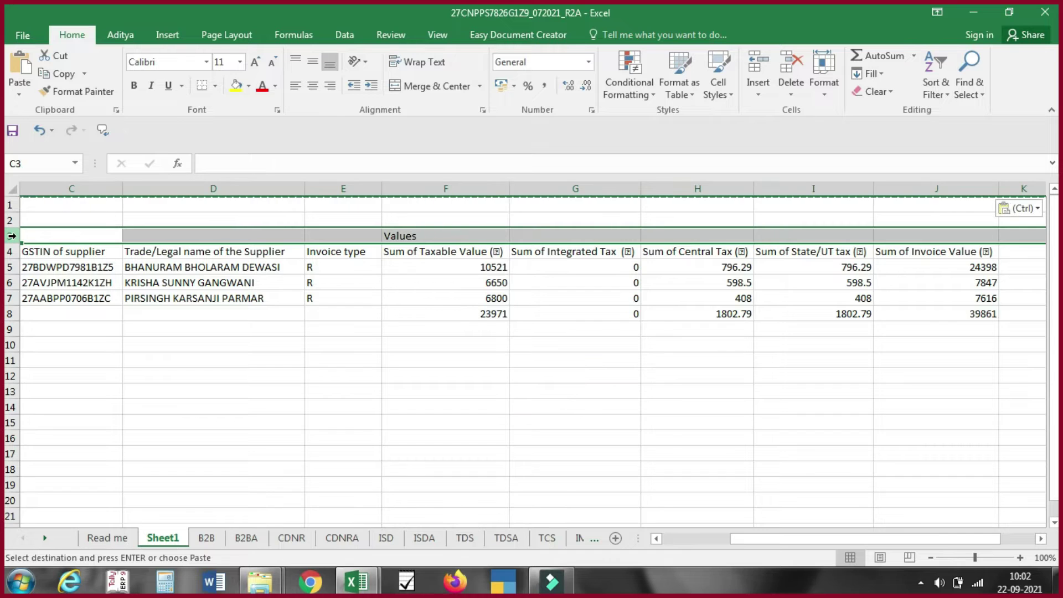
key(ctrl+minus)
click(446, 282)
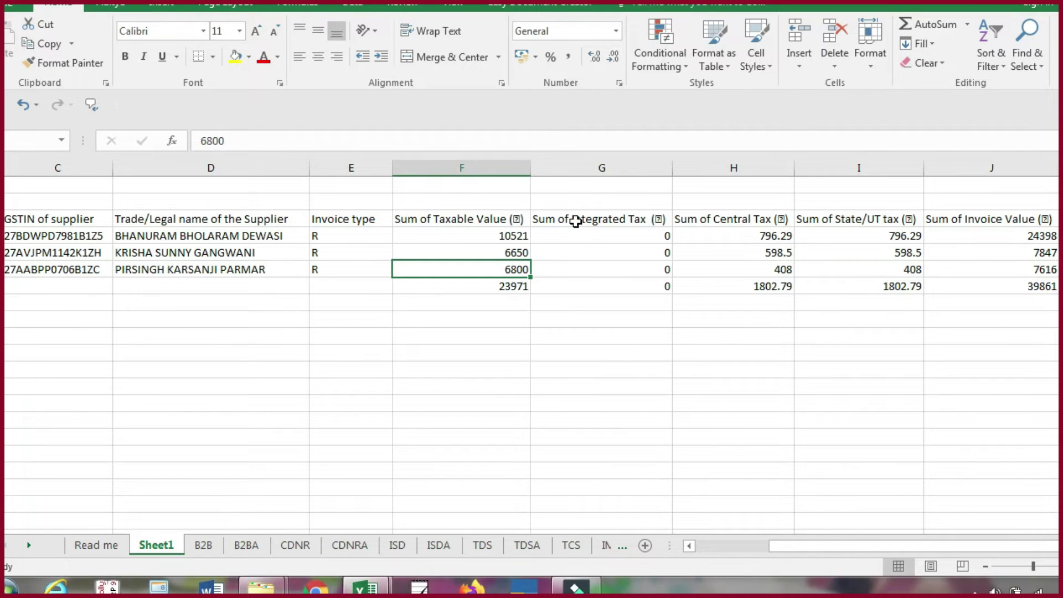
drag(475, 221, 1025, 220)
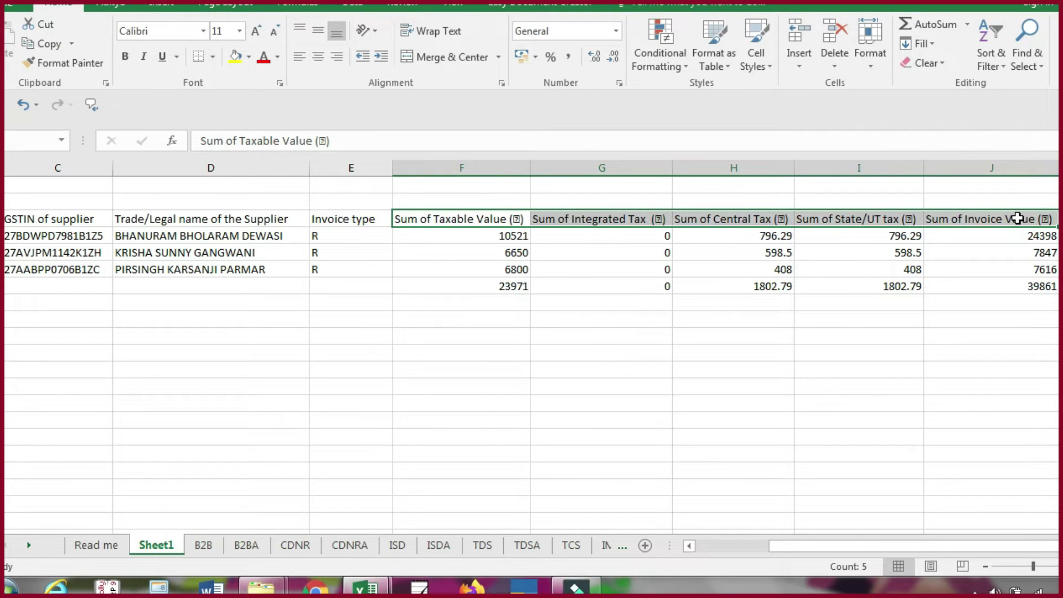
key(ctrl+h)
text(Sum of)
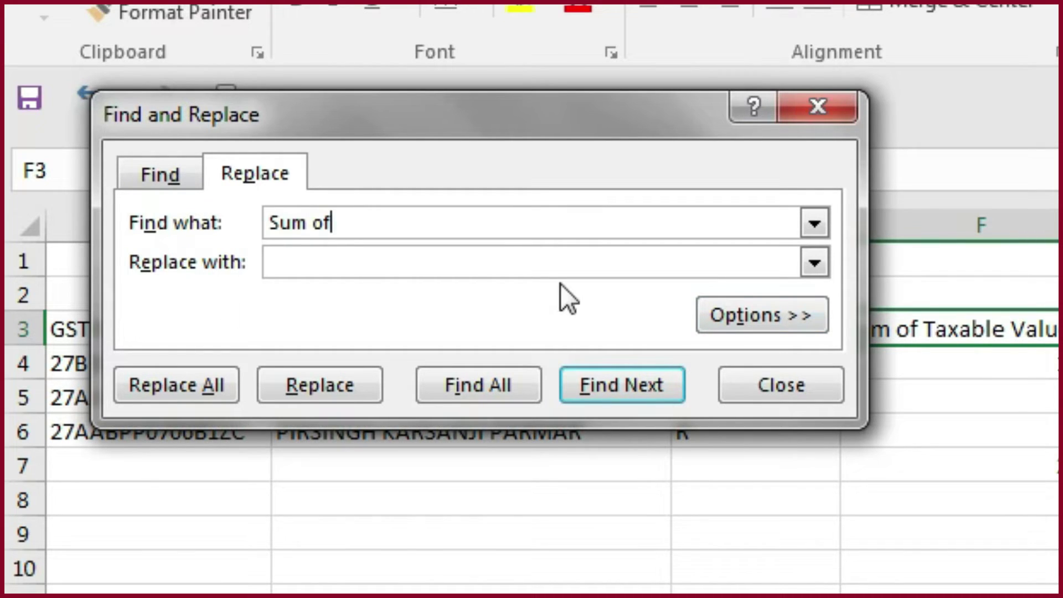
click(210, 375)
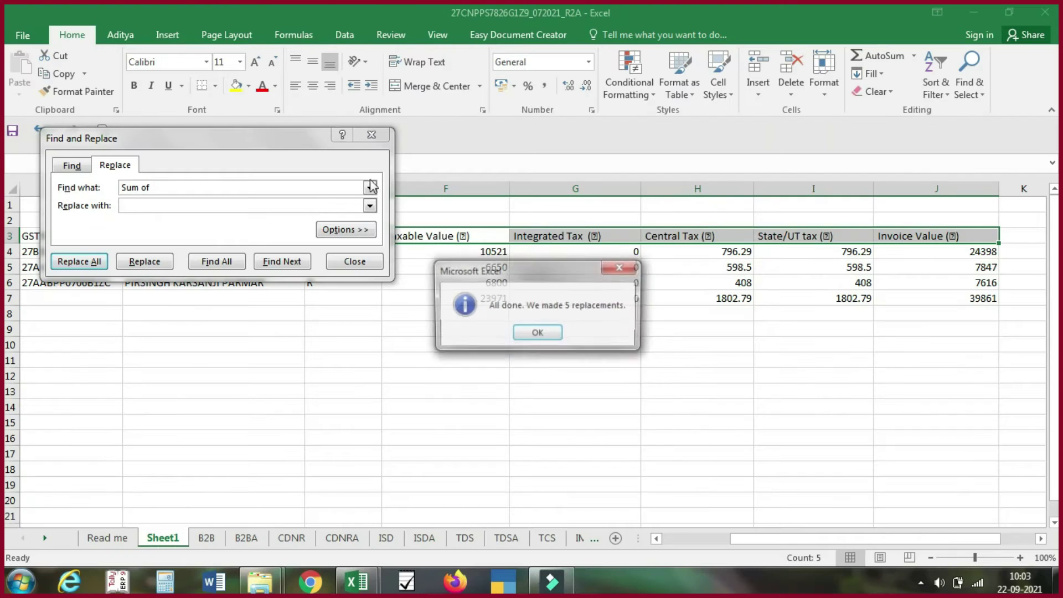
click(537, 334)
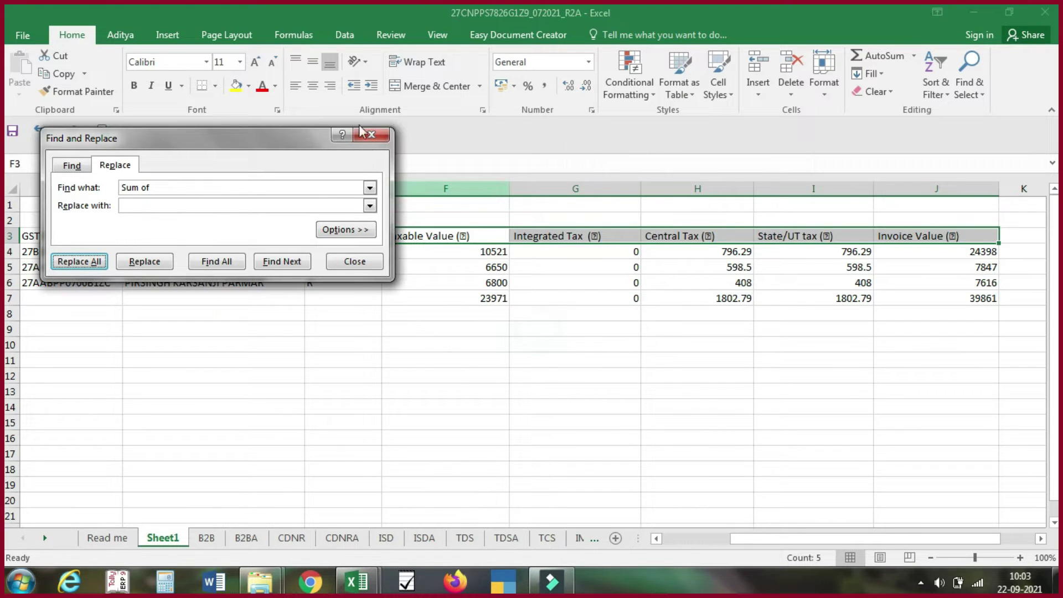
click(372, 134)
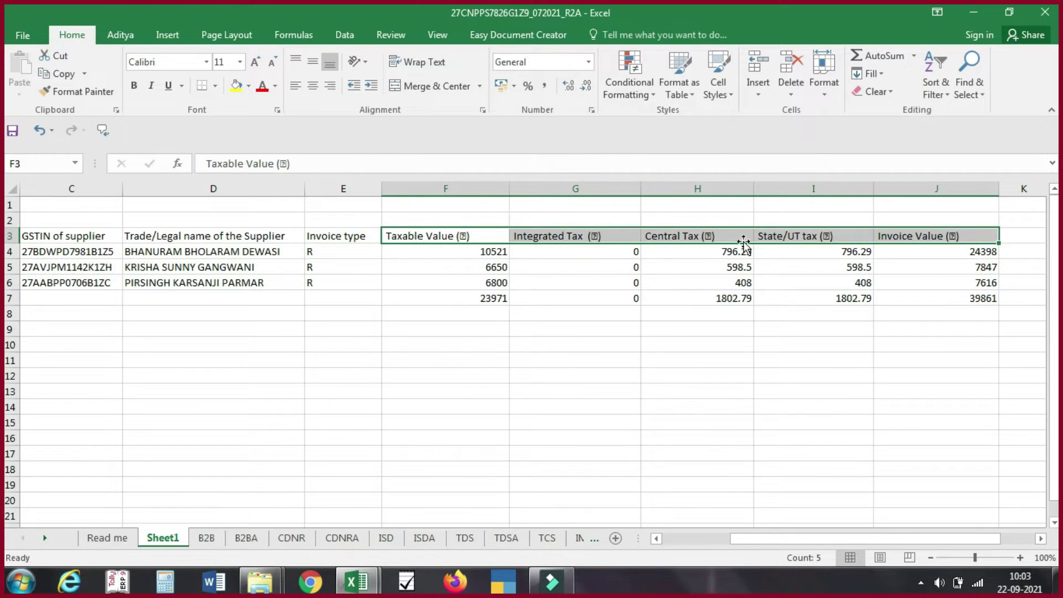
scroll(66, 258, left, 2)
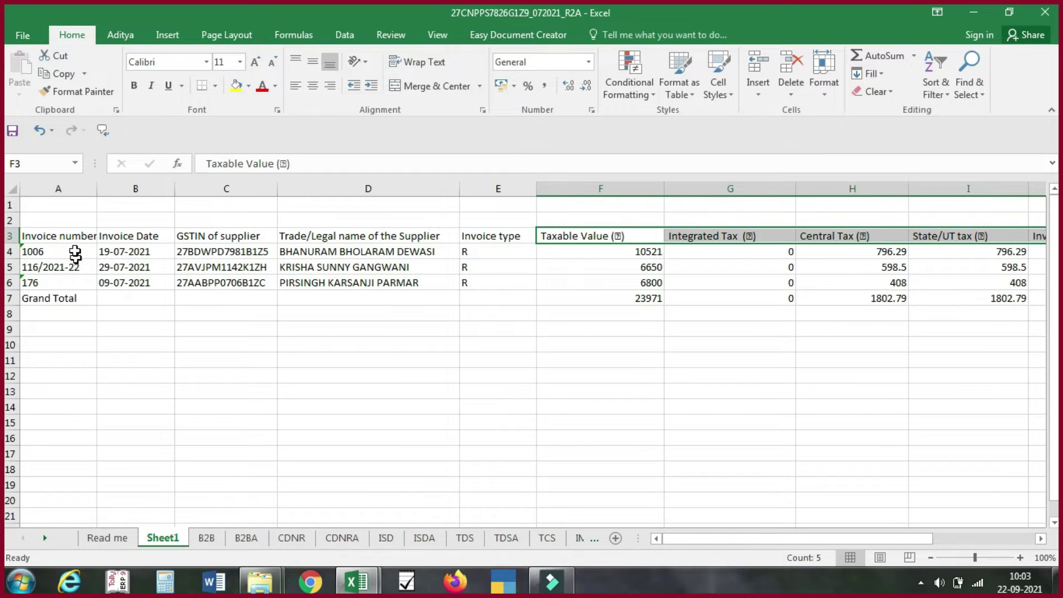
click(66, 235)
click(135, 232)
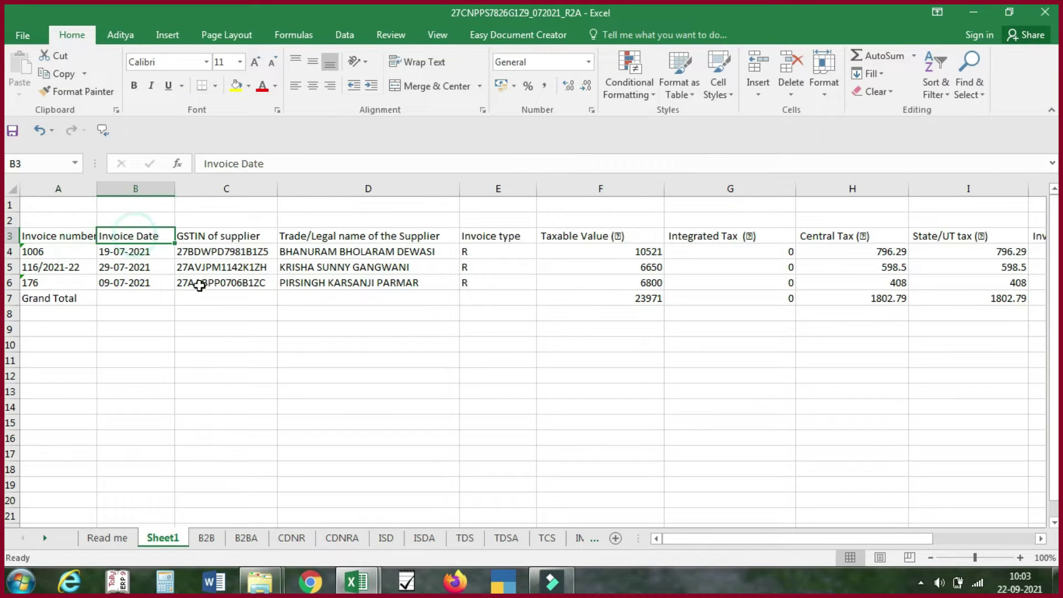
click(218, 235)
click(380, 237)
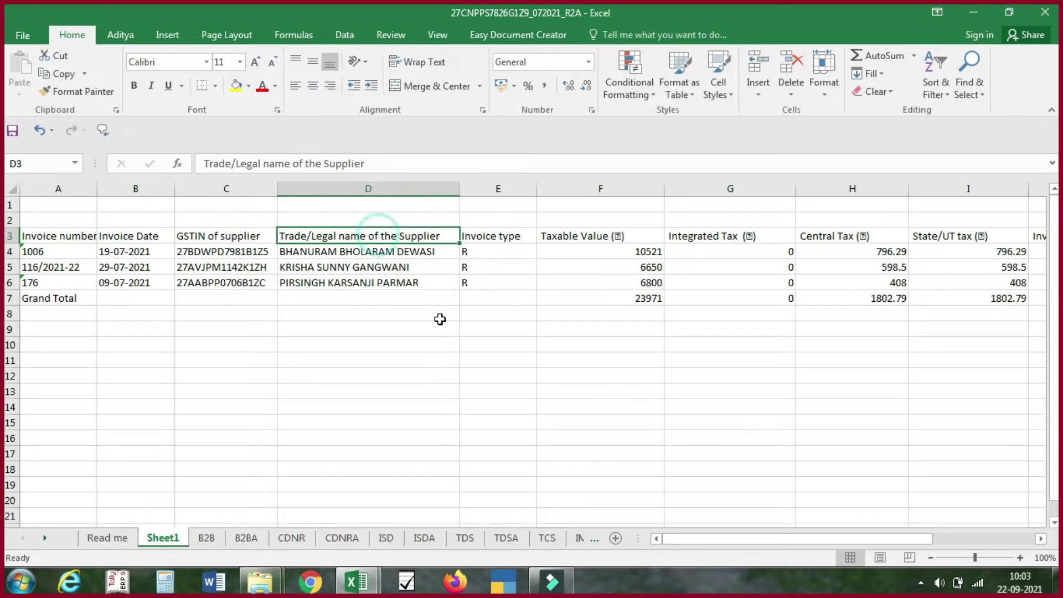
click(508, 235)
click(590, 239)
click(753, 235)
click(847, 232)
click(948, 236)
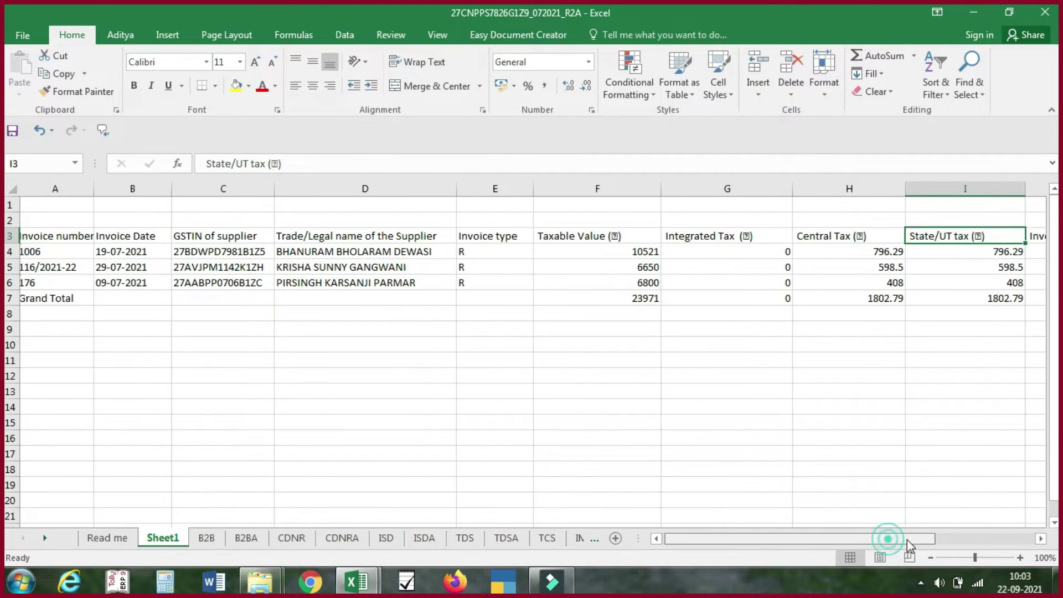
drag(882, 540, 917, 541)
click(985, 235)
scroll(714, 495, left, 1)
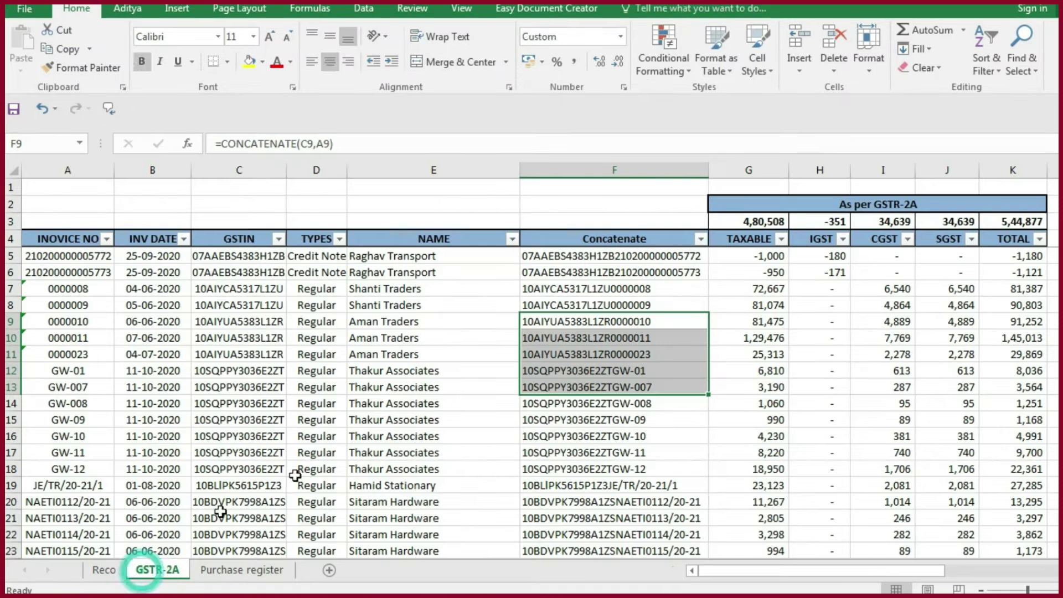
- Insert a new column F before TAXABLE on Purchase register, headed 'Concatenate' in F5
click(242, 570)
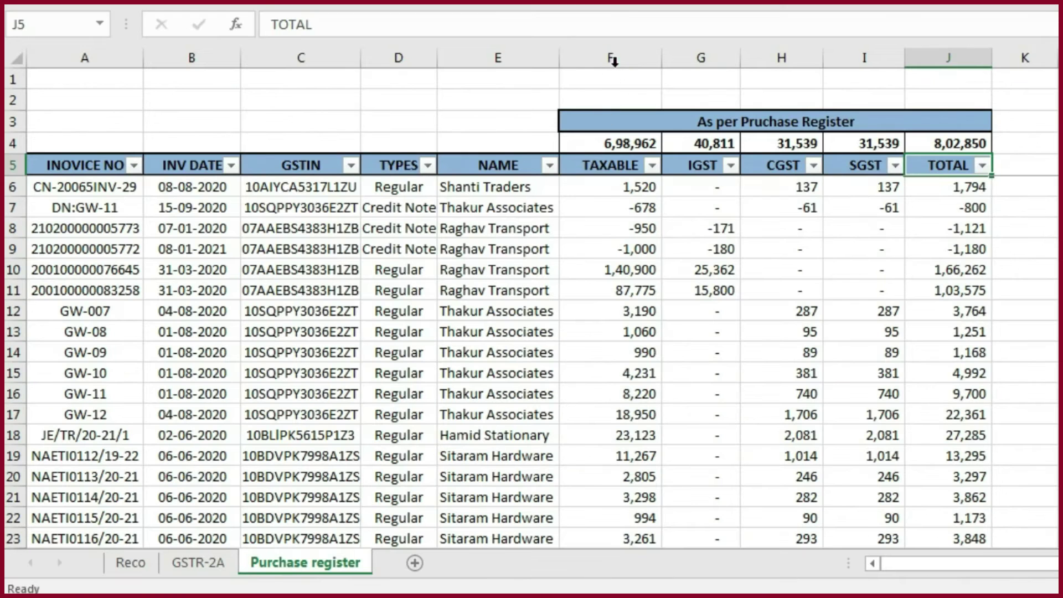
click(613, 59)
right_click(615, 62)
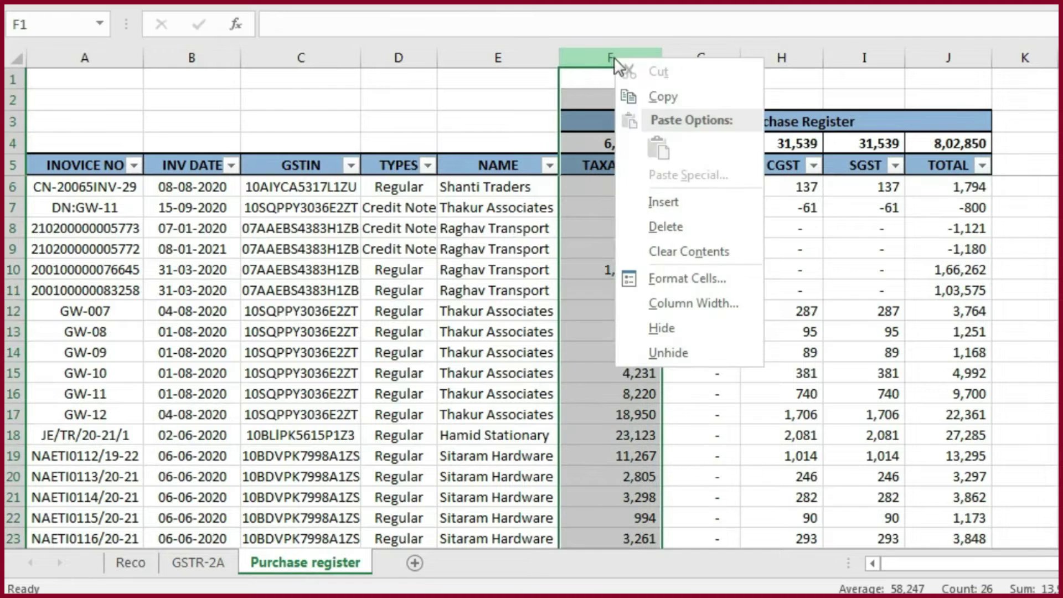
click(664, 201)
click(651, 162)
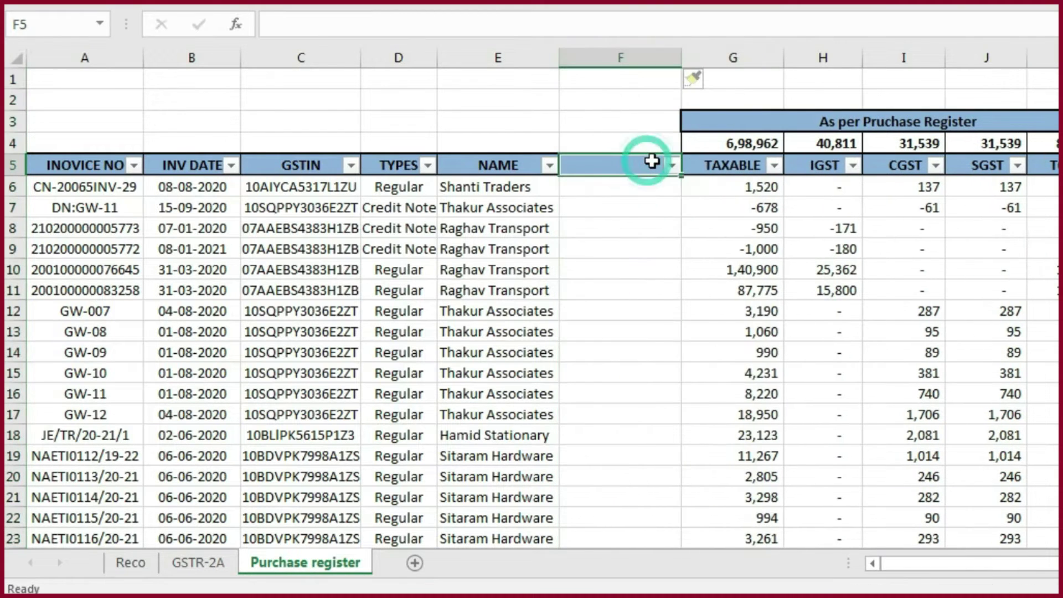
text(Co)
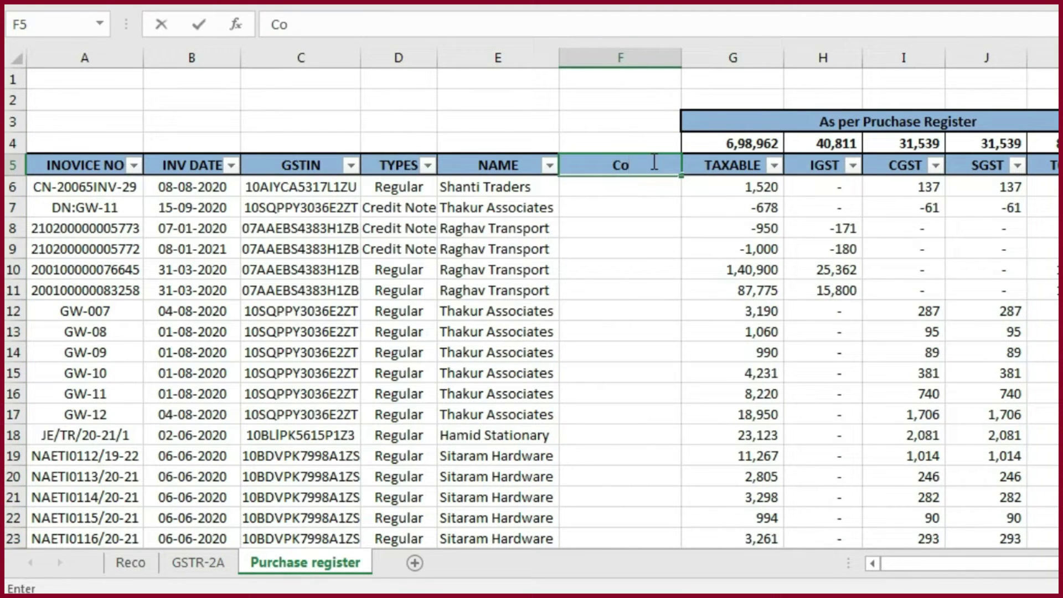
text(ncatenate)
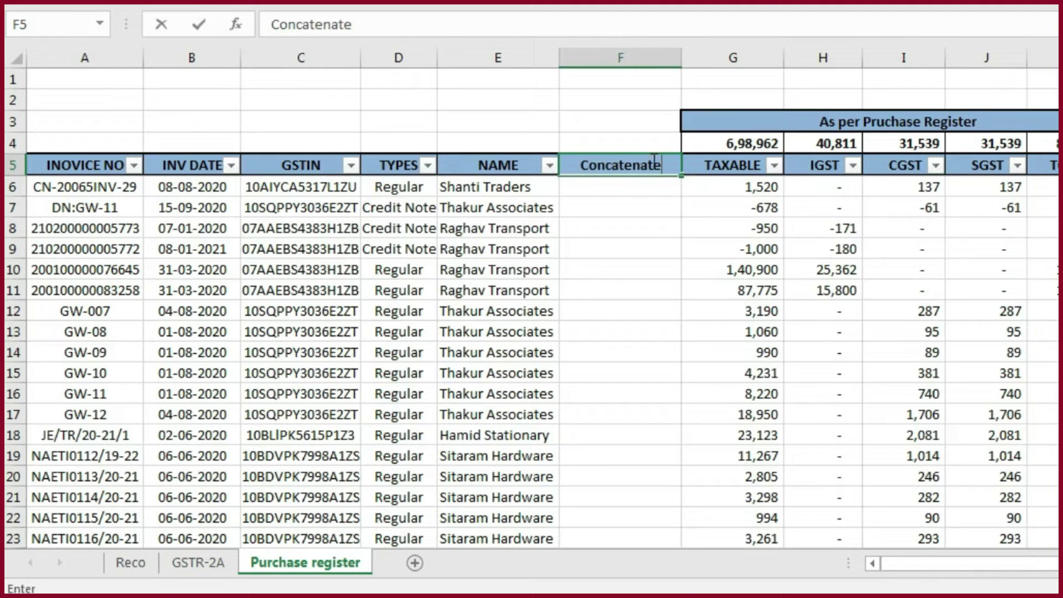
key(Return)
- Enter =CONCATENATE(C6,A6) in F6 to join the GSTIN with the invoice number
text(=conca)
key(Tab)
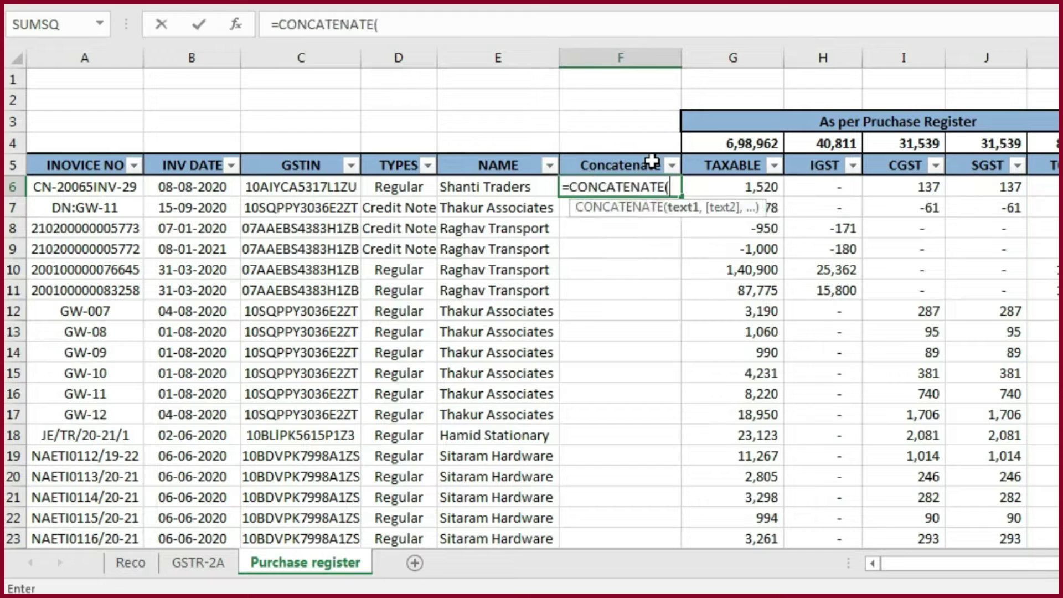
click(338, 188)
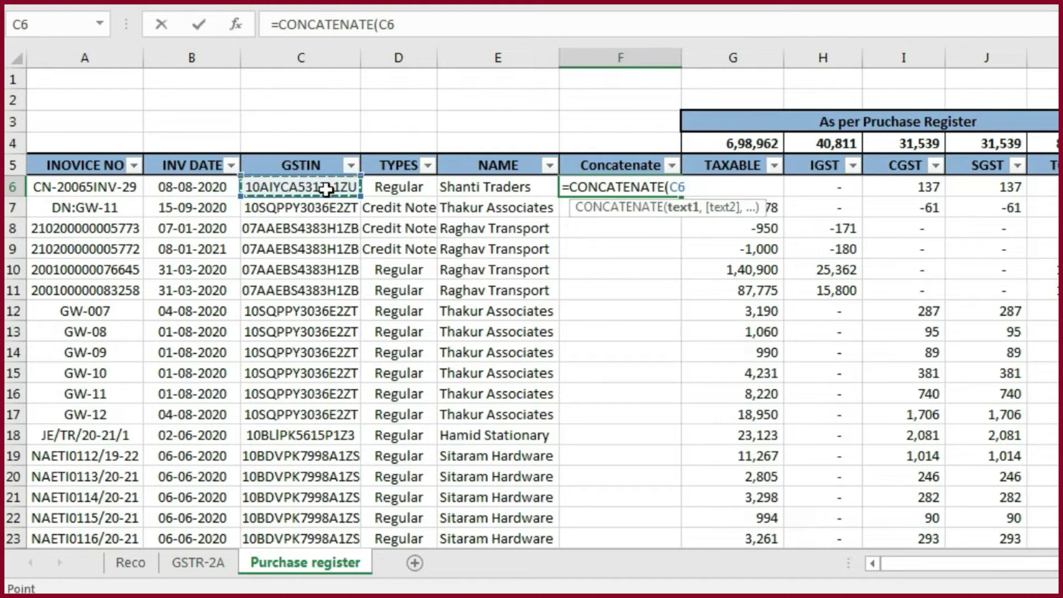
text(,)
click(115, 187)
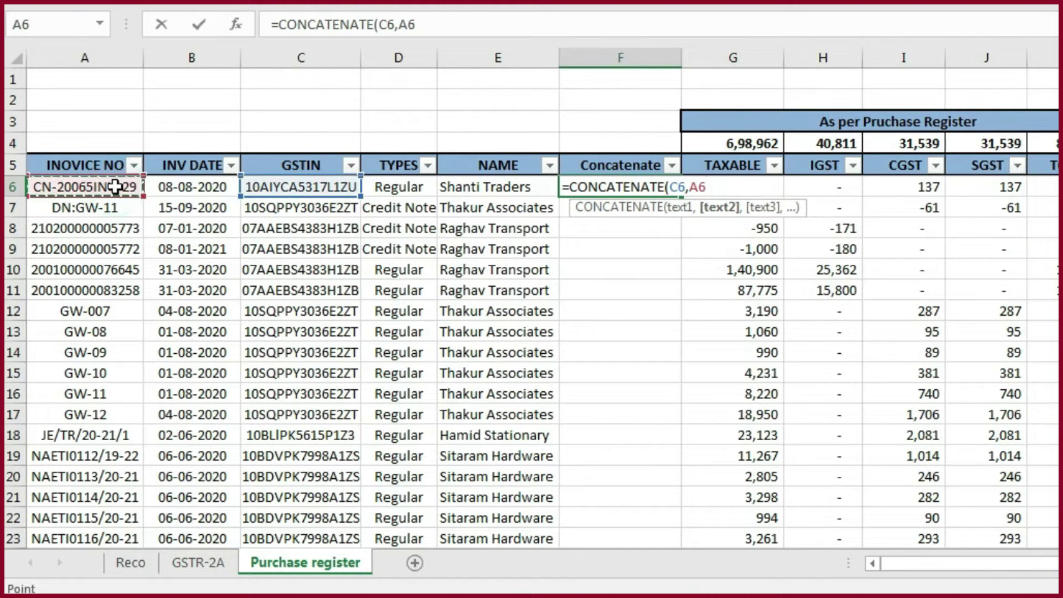
key(Return)
- Copy the F6 formula down the Concatenate column to row 28, then return to GSTR-2A
key(Up)
key(ctrl+c)
key(shift+Down)
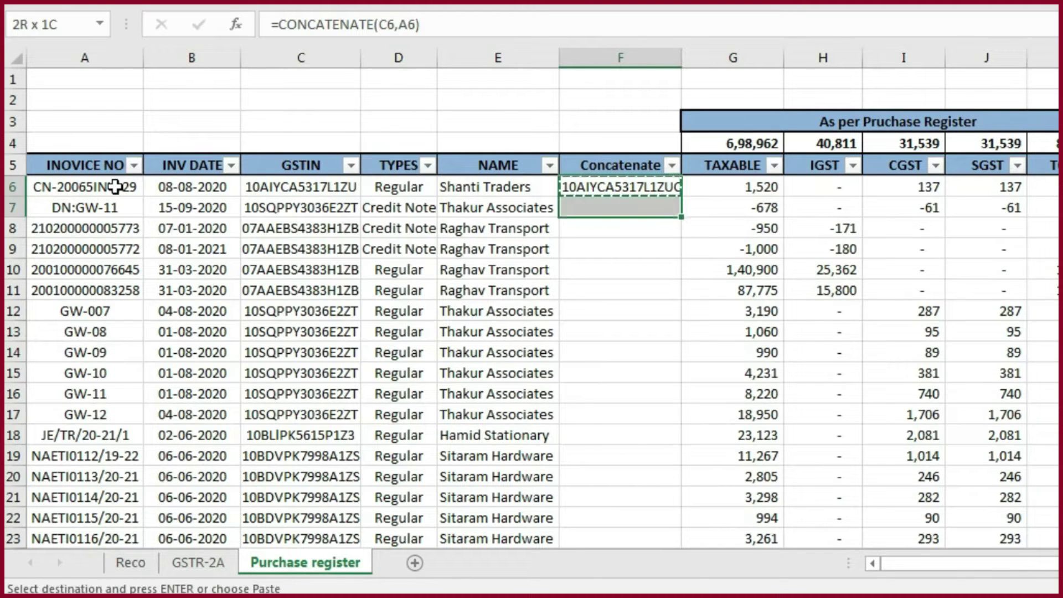
key(shift+Down)
key(shift+Down)
key(shift+Down)
key(shift+Down)
key(shift+Down)
key(shift+Down)
key(shift+Up)
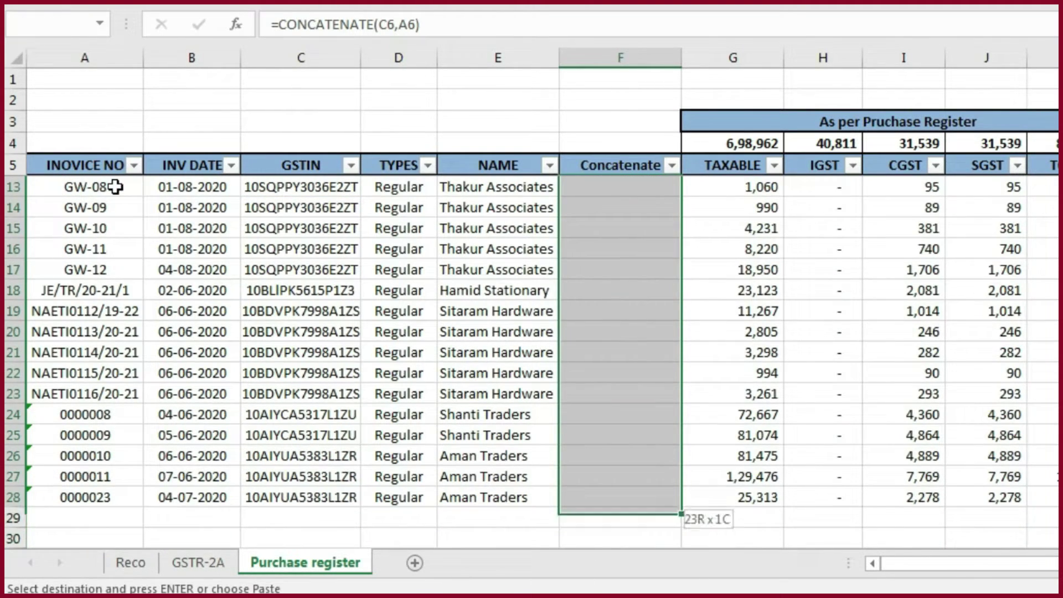
key(ctrl+v)
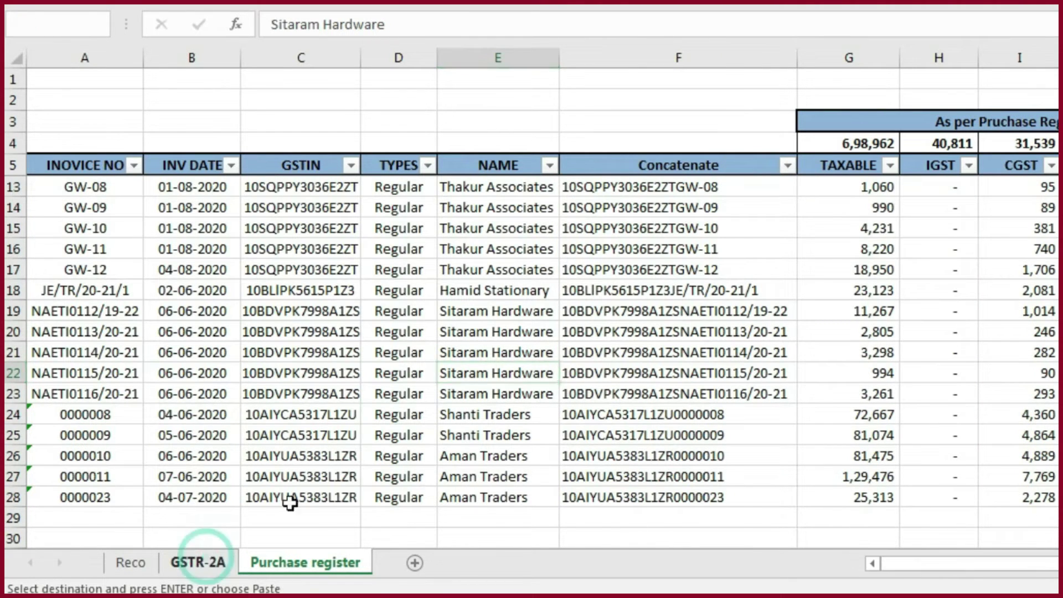
click(199, 562)
scroll(779, 578, right, 2)
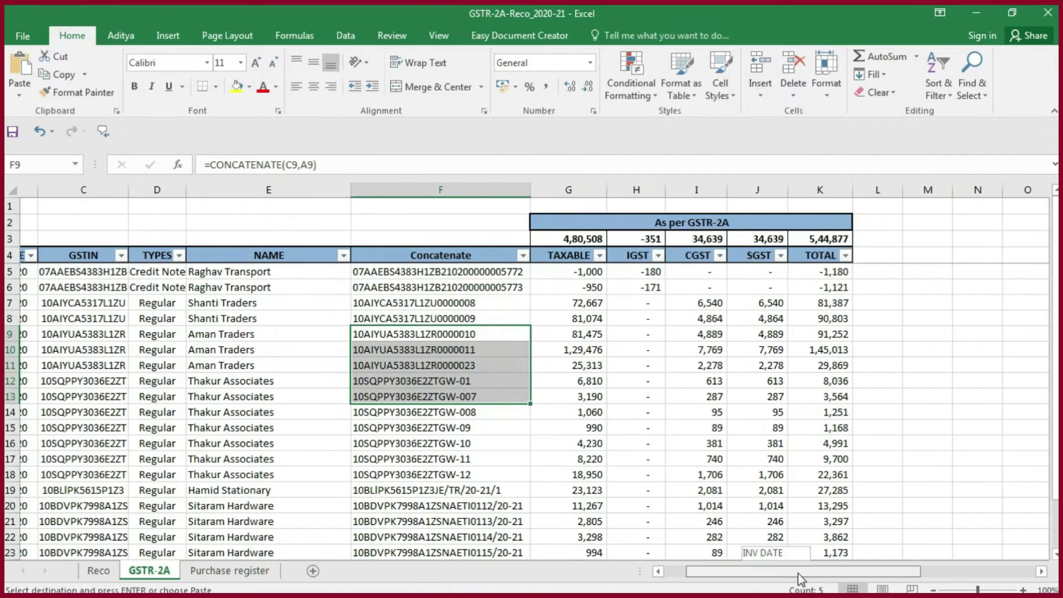
- Copy the As per GSTR-2A heading block G2:K4 into L2 and Q2
click(731, 318)
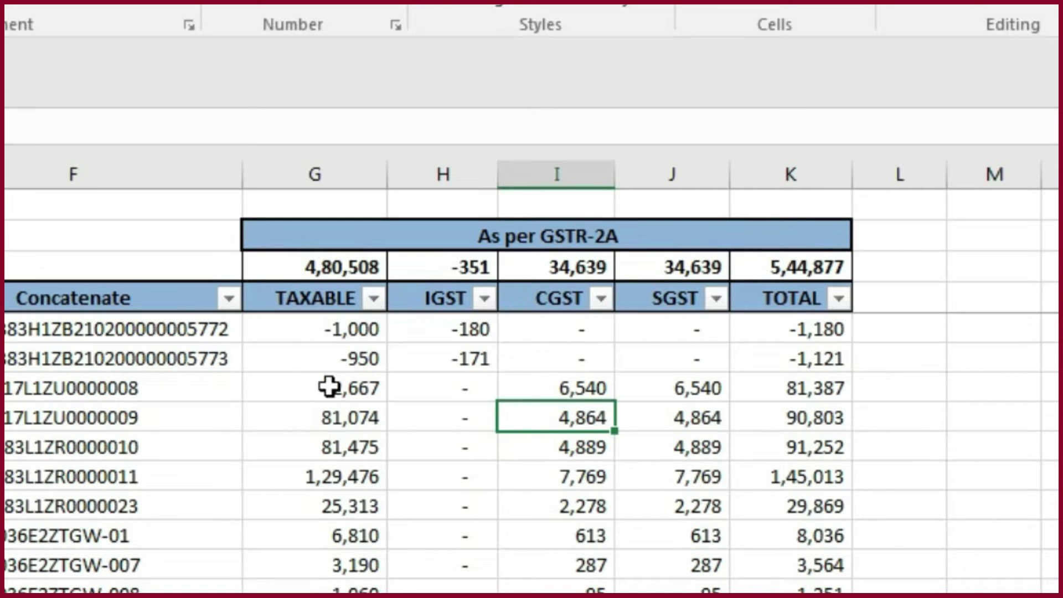
click(495, 231)
drag(496, 248, 499, 293)
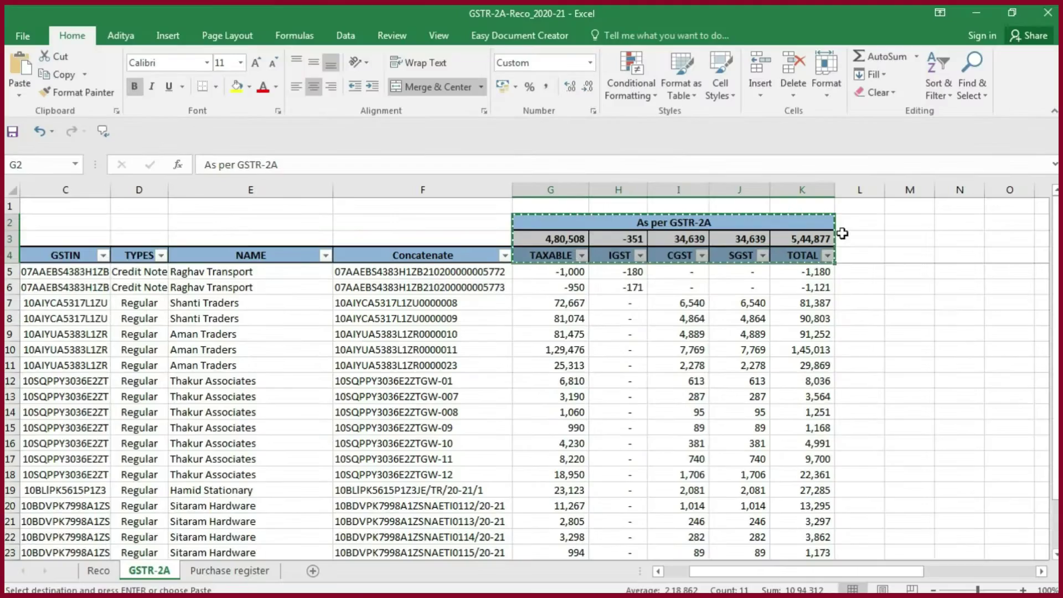
key(ctrl+c)
click(855, 224)
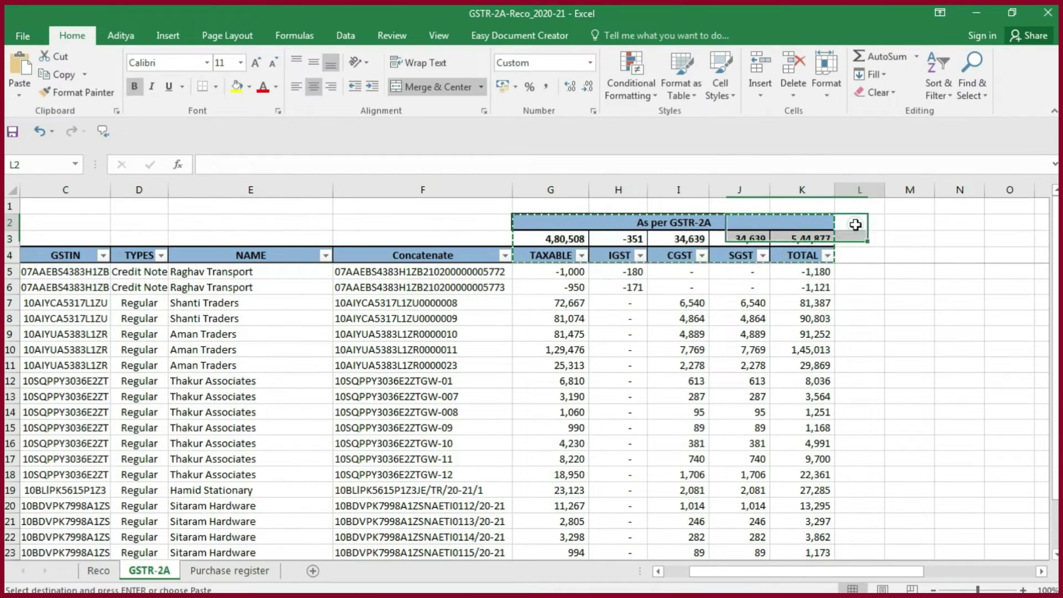
key(ctrl+v)
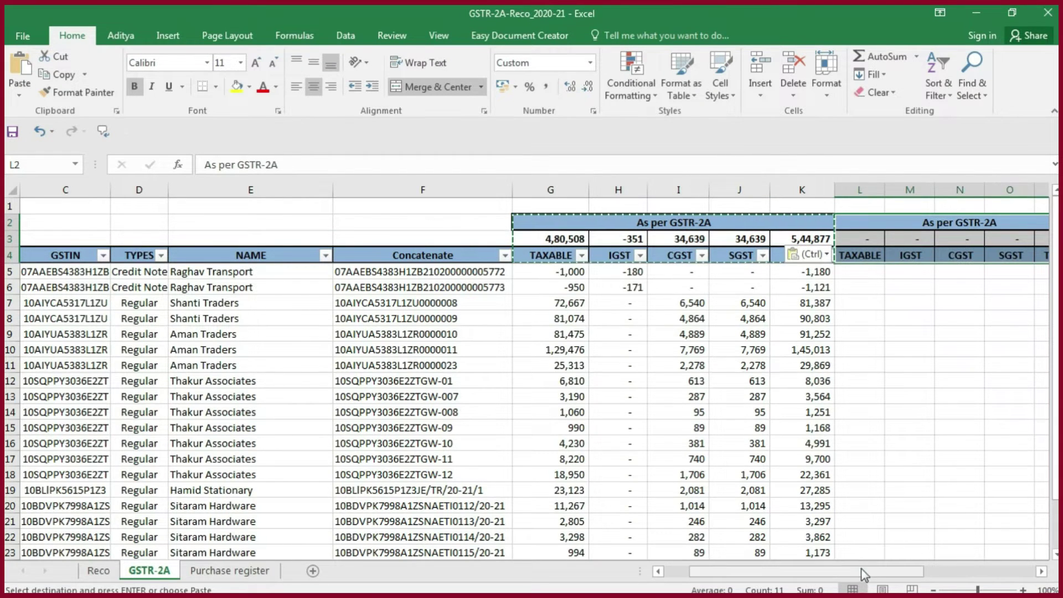
drag(867, 570, 892, 572)
click(942, 223)
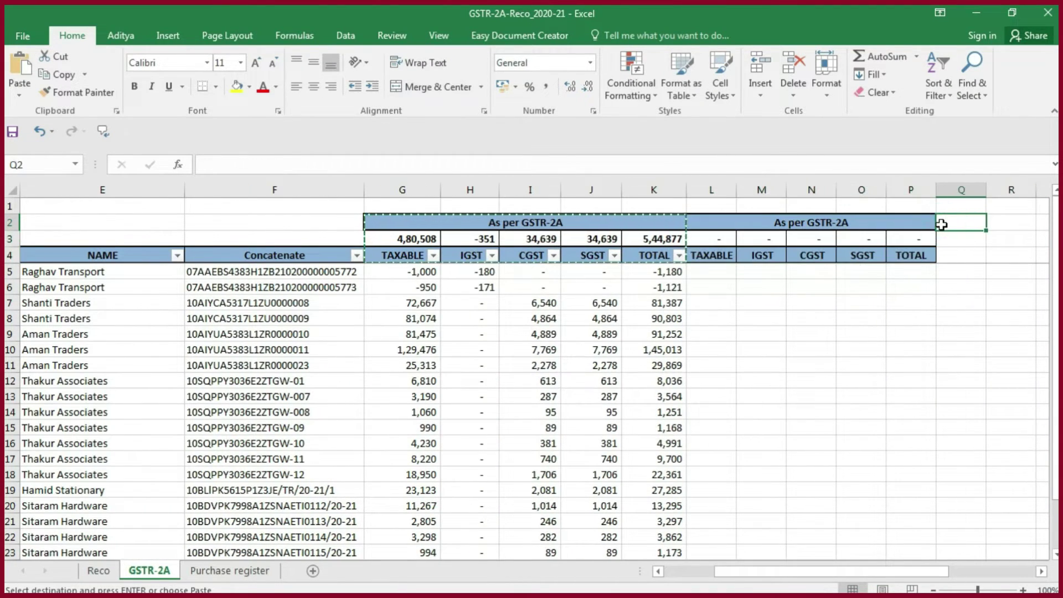
key(ctrl+v)
drag(888, 570, 914, 571)
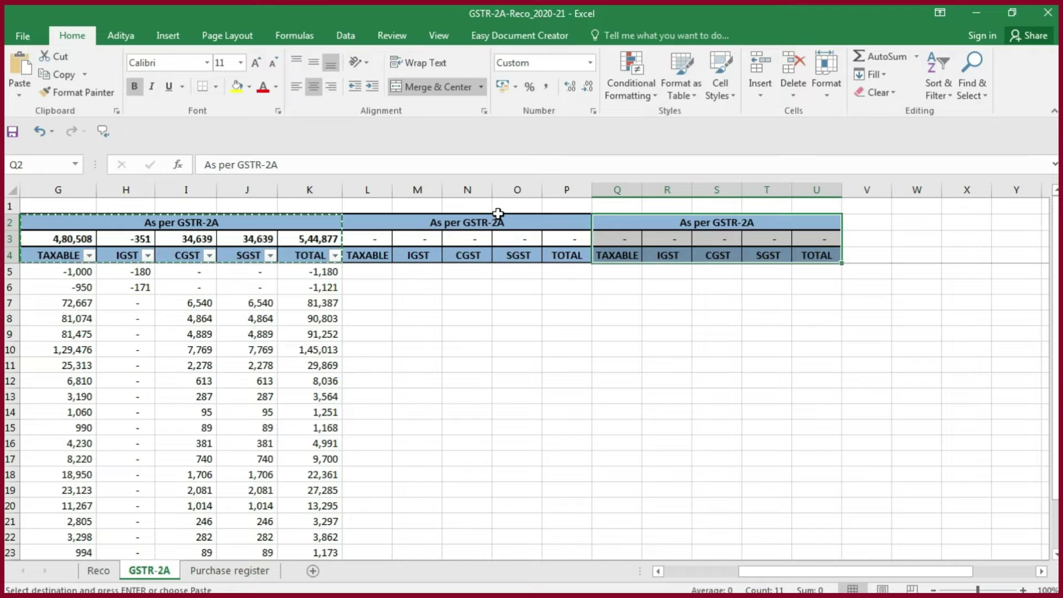
- Retitle the copies 'As per Purchase Register' and 'Difference', and add a Remark heading in V4
click(510, 228)
text(As per Purchase Register)
key(Return)
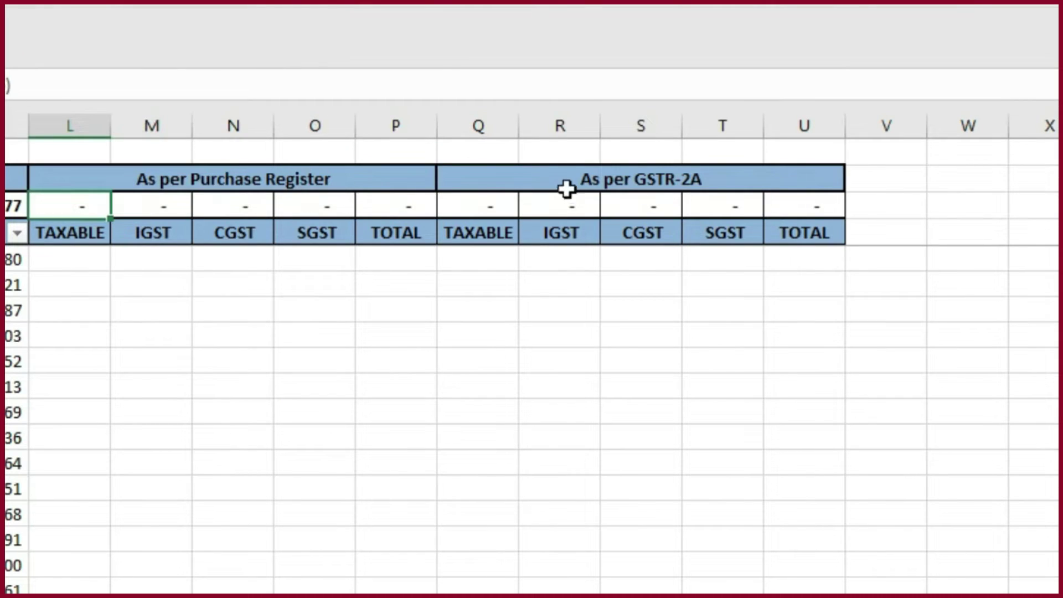
click(561, 176)
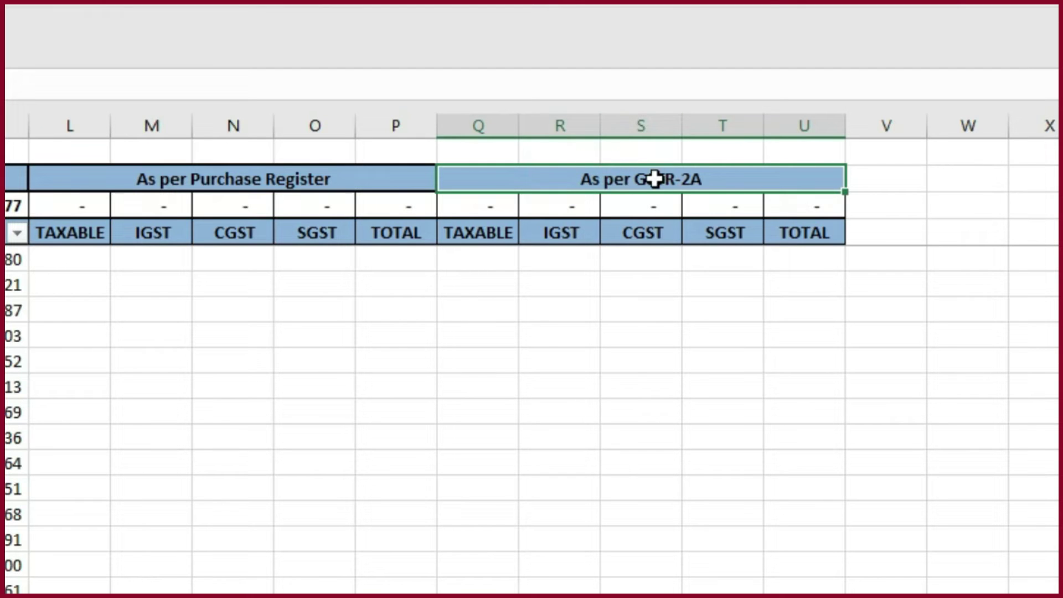
text(Difference)
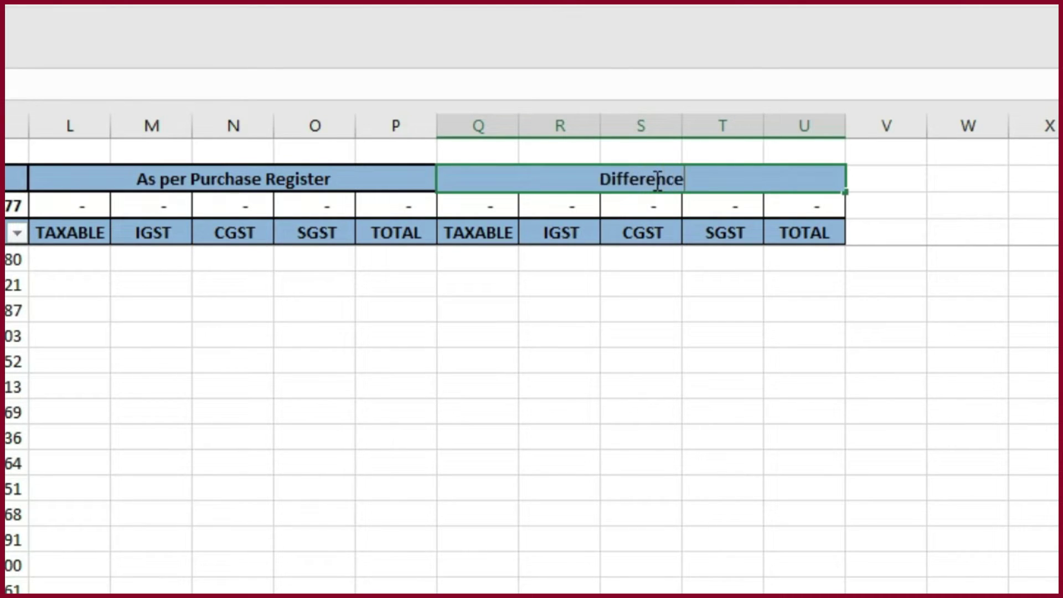
key(Return)
click(885, 229)
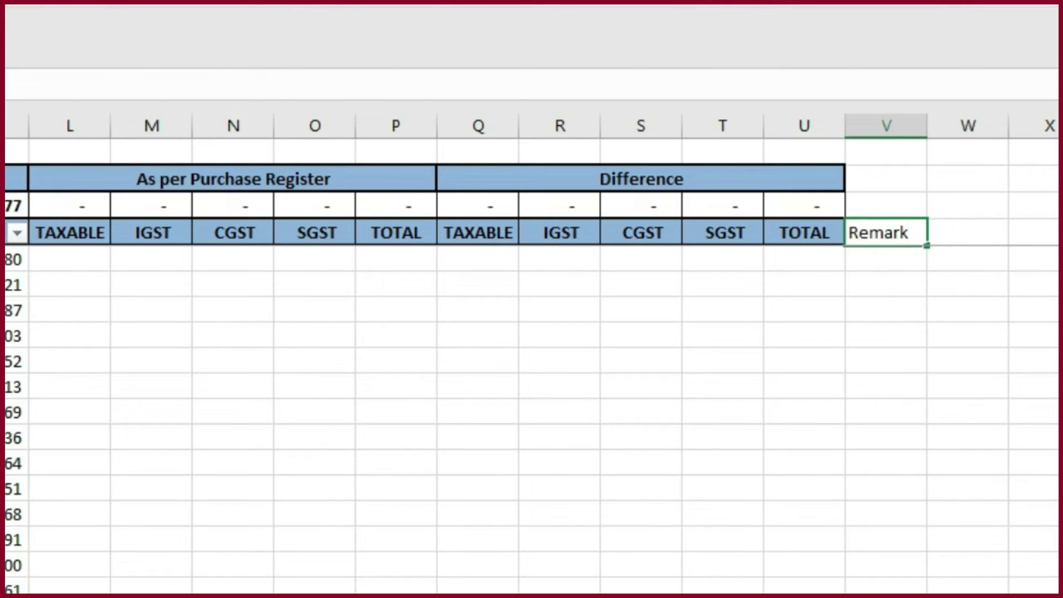
key(Tab)
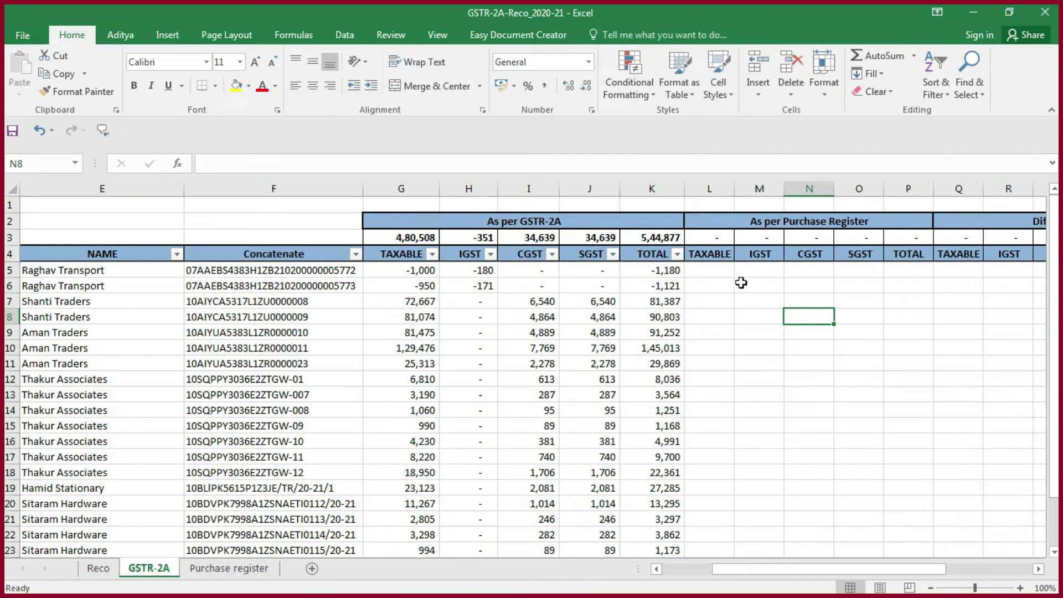
- Start a VLOOKUP in L5 with the Concatenate lookup range locked as $F$5:$F$26
drag(711, 271, 905, 397)
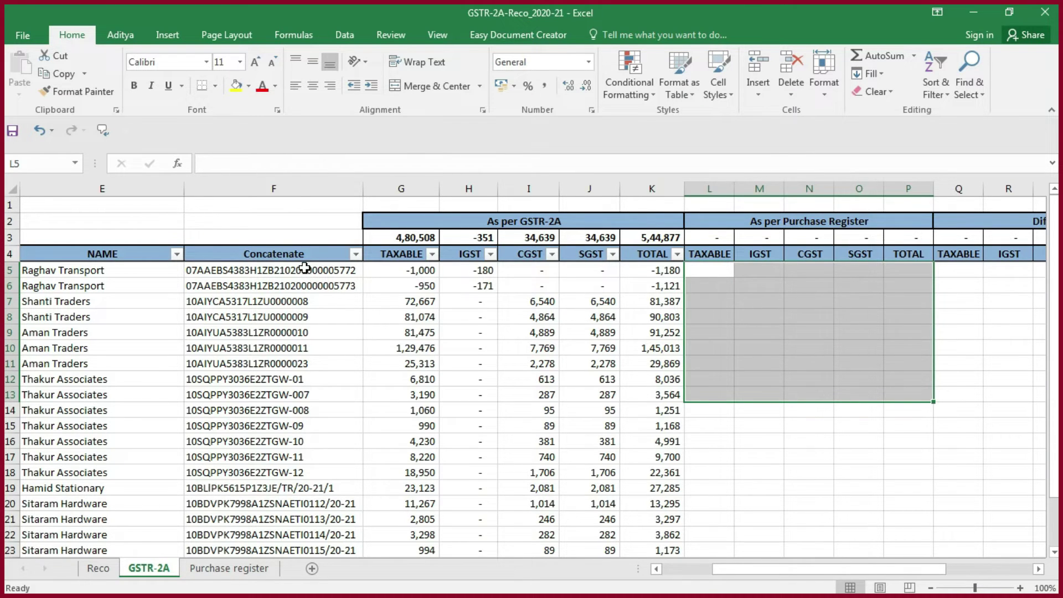
drag(304, 268, 274, 332)
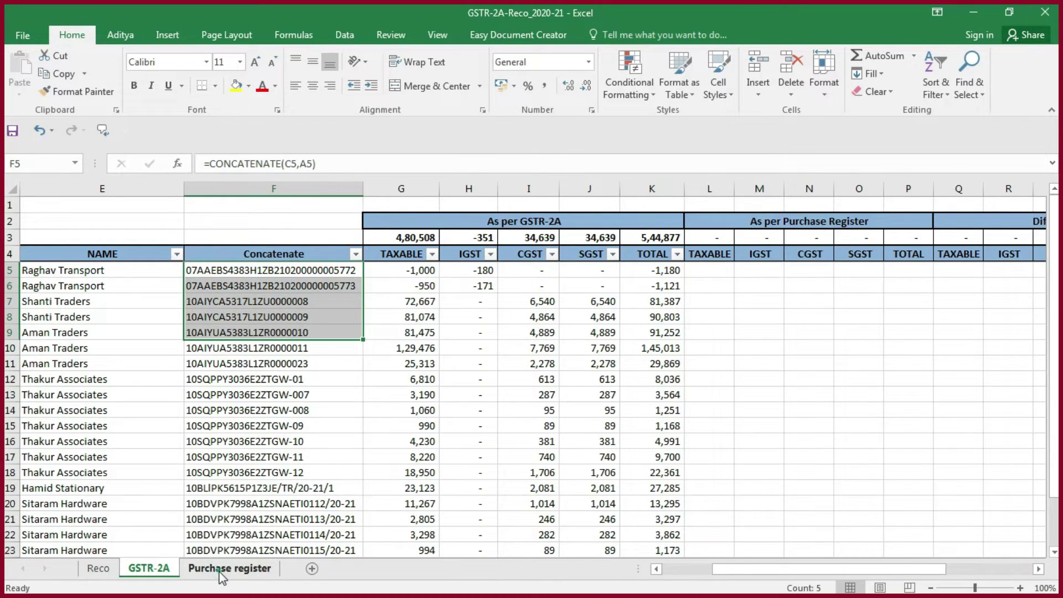
click(222, 571)
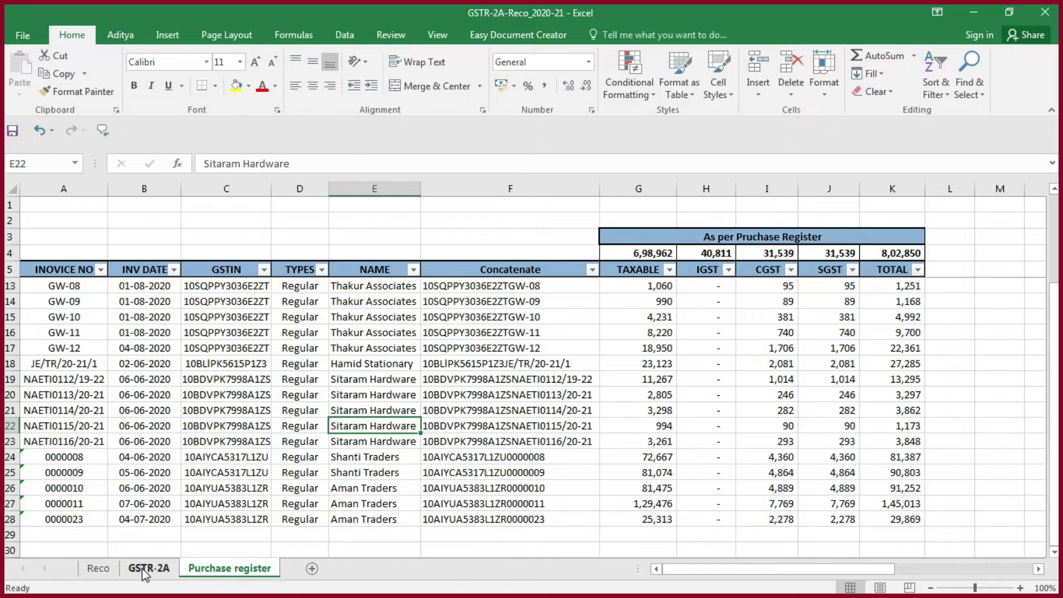
click(145, 570)
key(ctrl+Right)
key(Right)
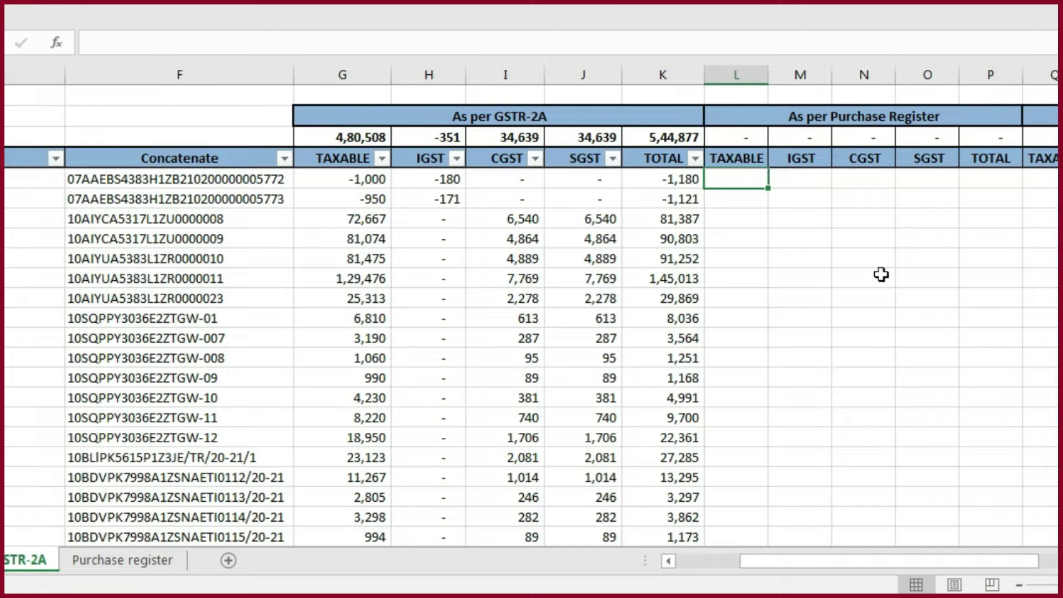
text(=vl)
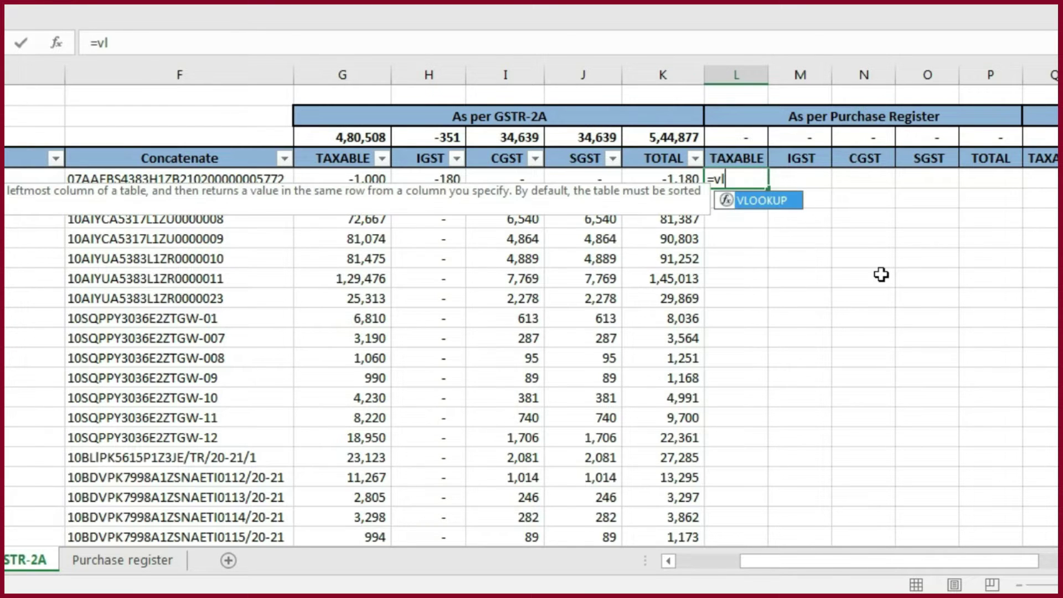
key(Tab)
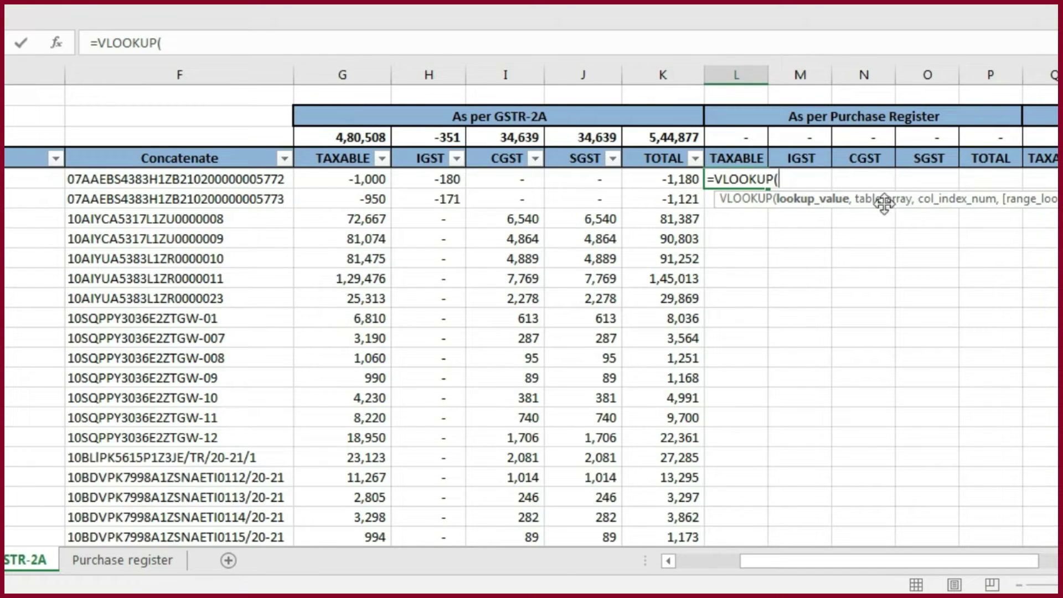
click(195, 178)
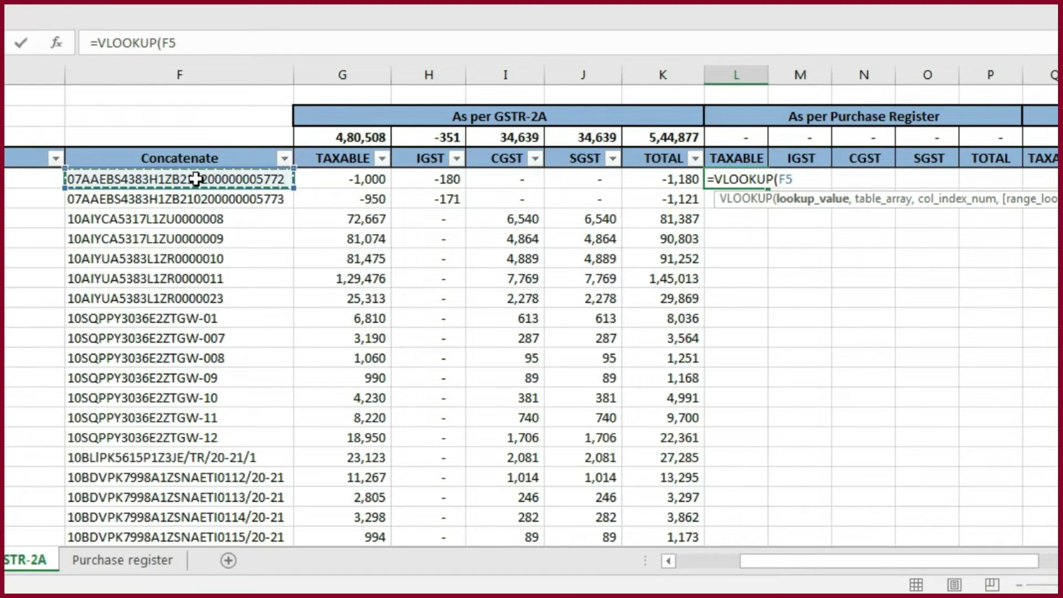
key(ctrl+shift+Down)
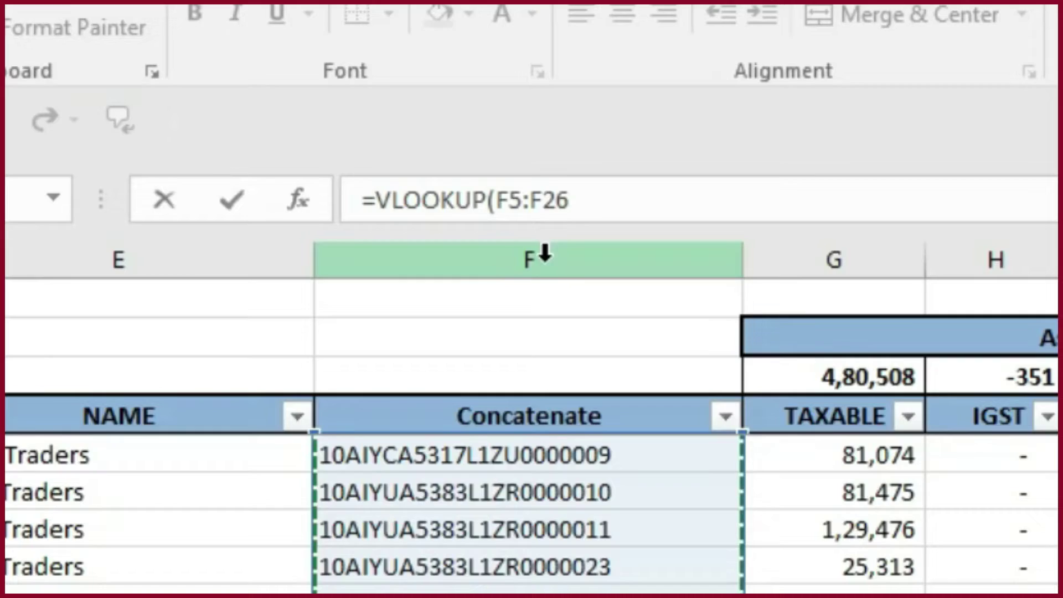
key(F4)
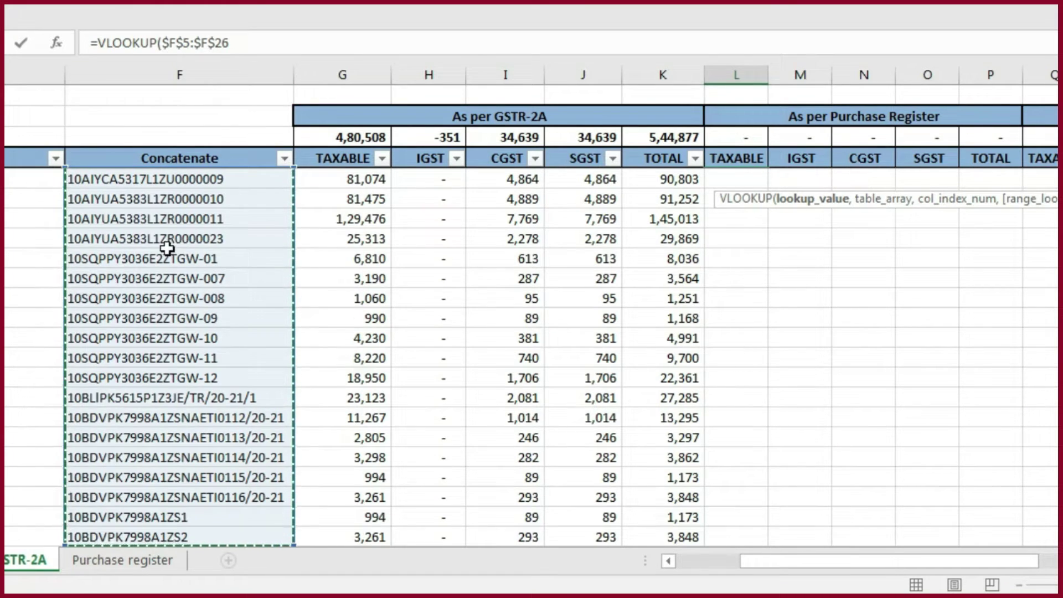
text(,)
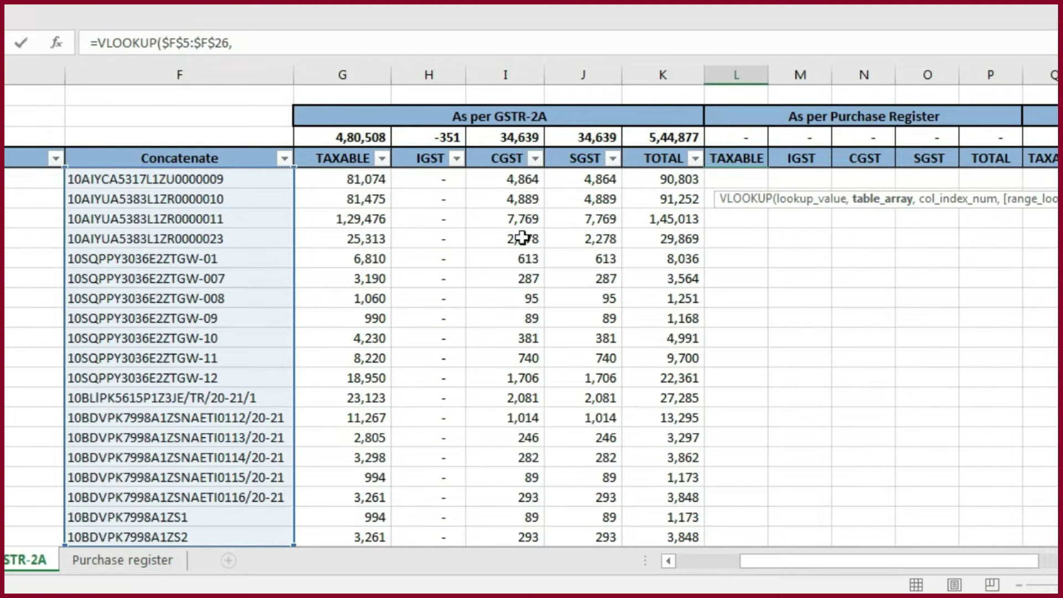
- Finish the L5 VLOOKUP against 'Purchase register'!$F$5:$K$28, column 2, exact match, returning -1000
click(102, 565)
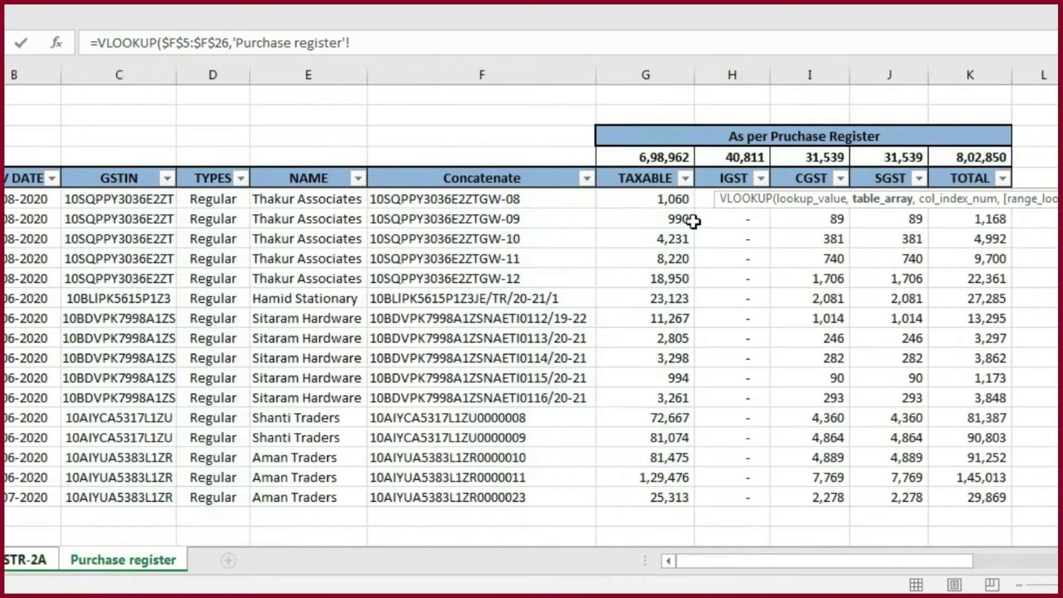
click(491, 177)
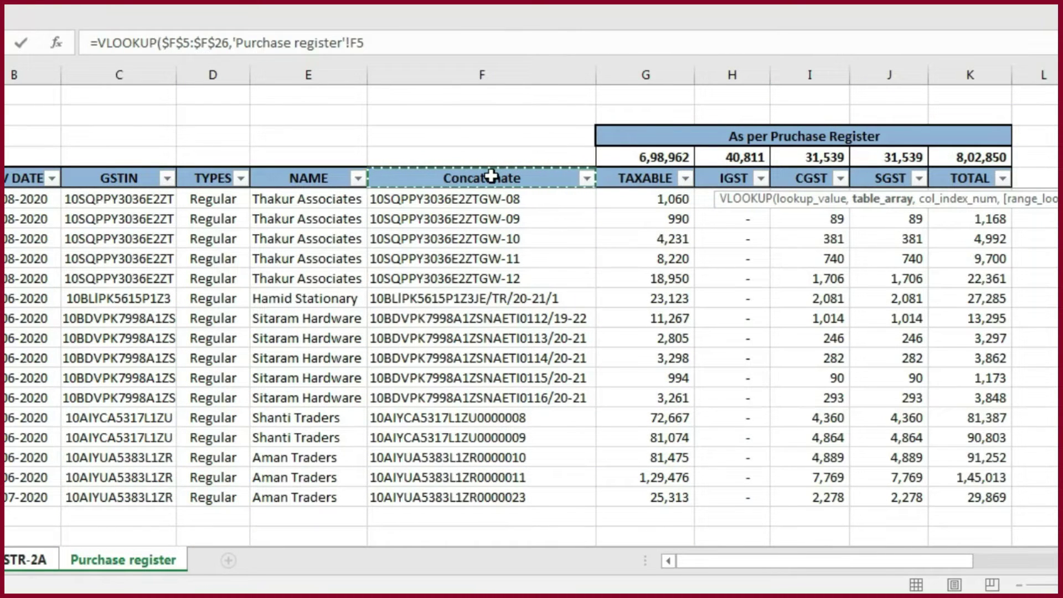
drag(634, 184, 963, 178)
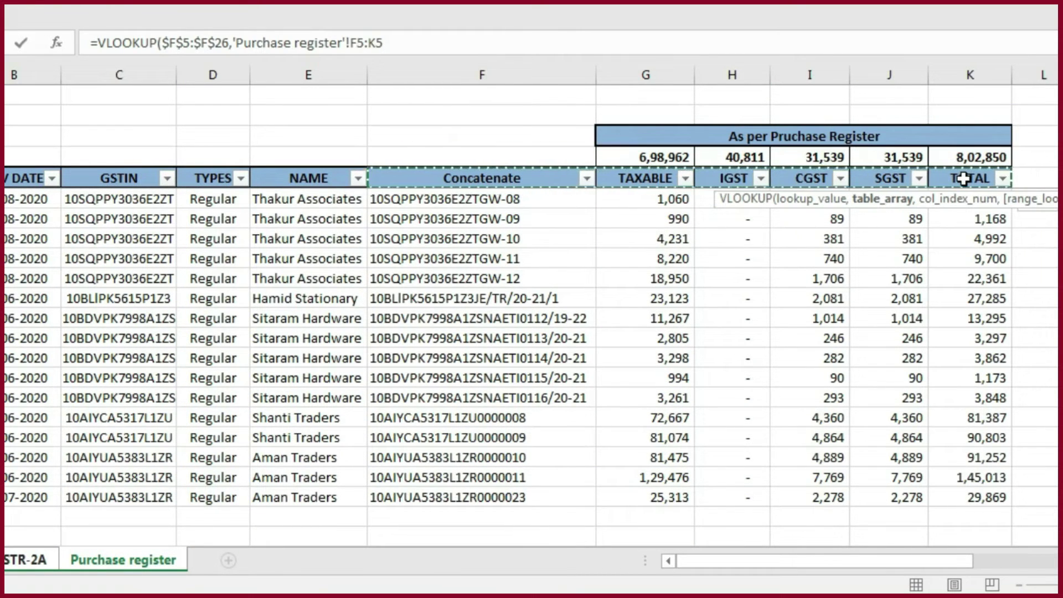
key(ctrl+shift+Down)
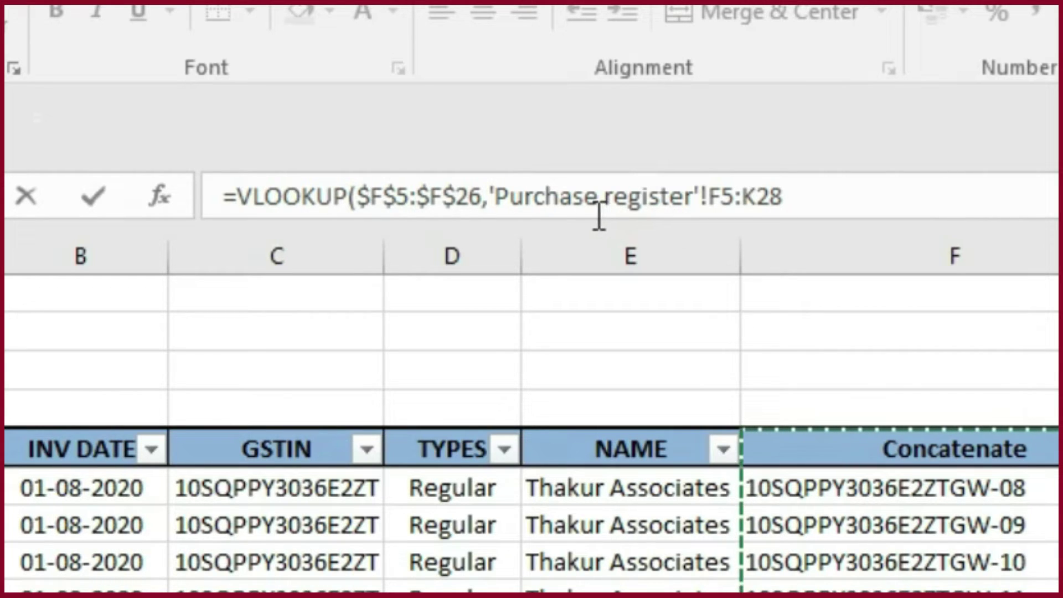
click(767, 213)
key(F4)
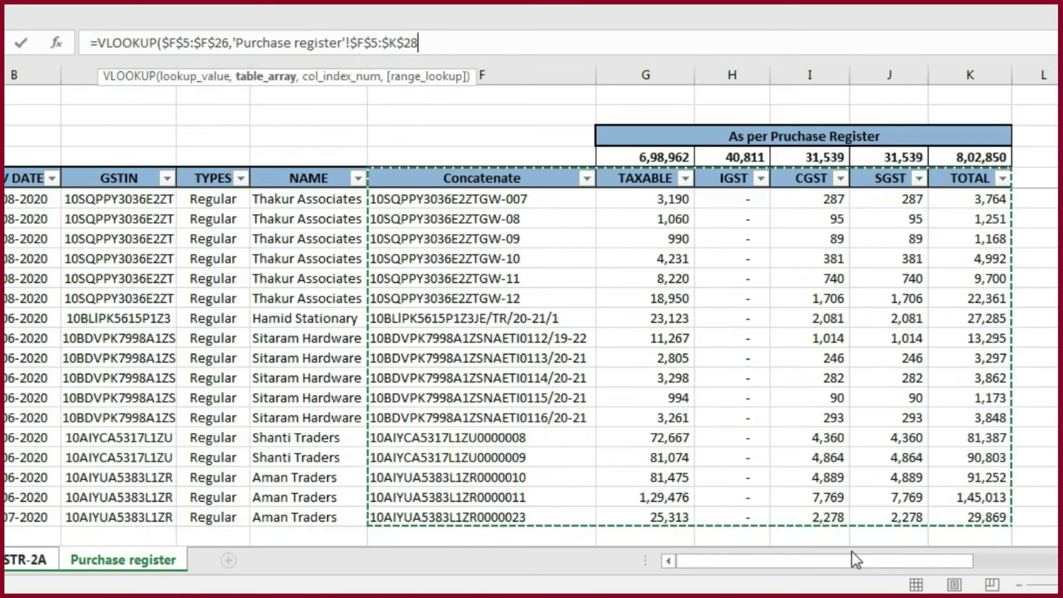
text(,)
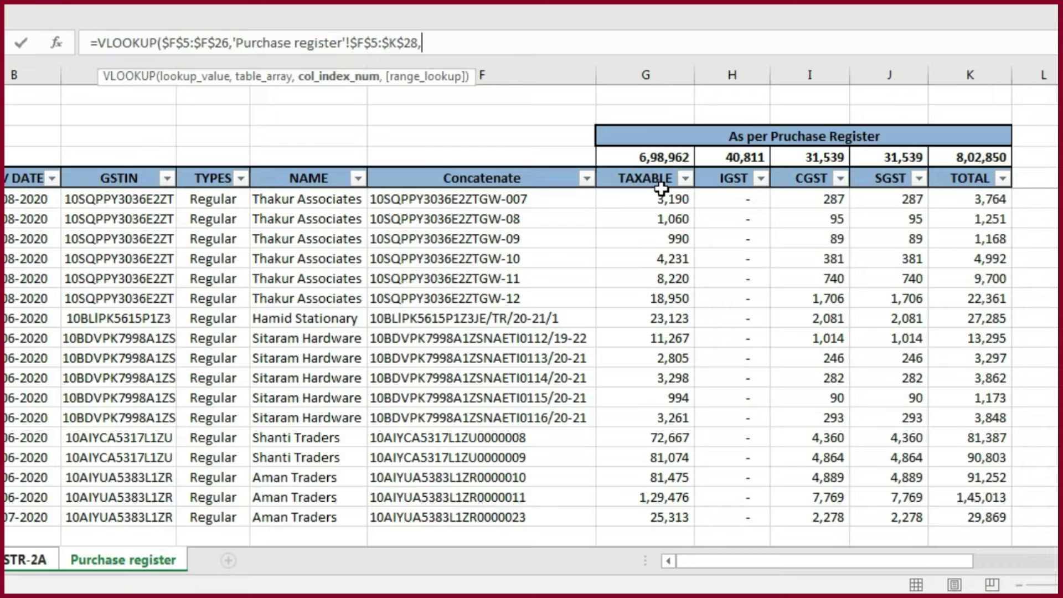
text(2,0)
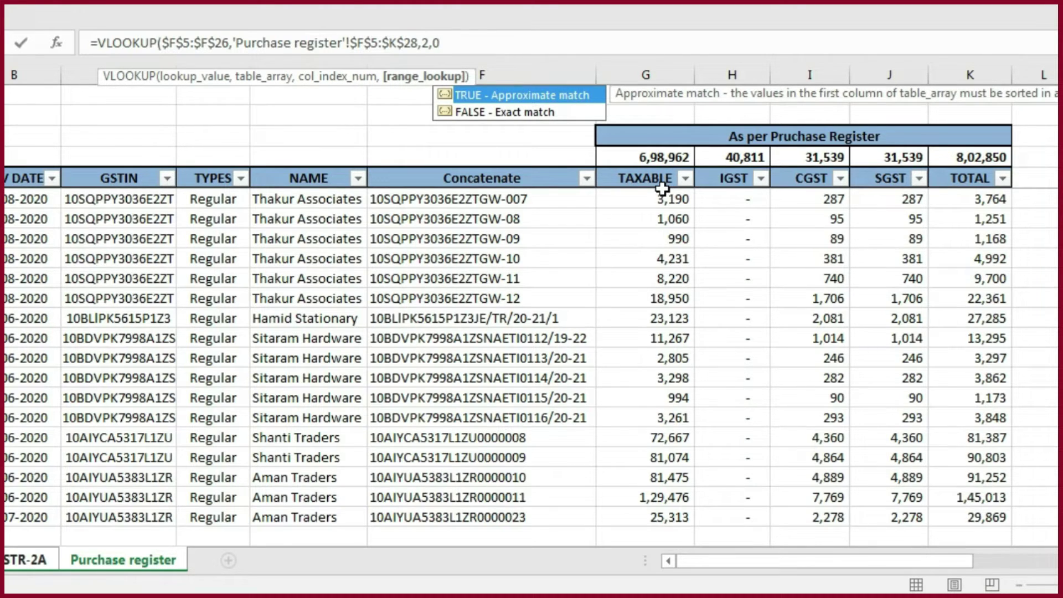
key(Return)
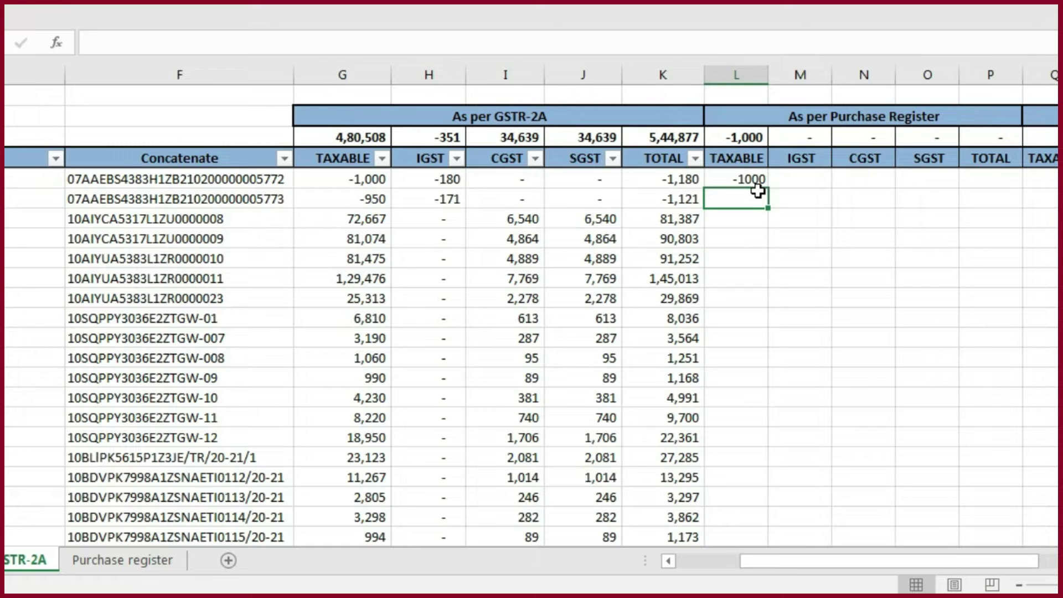
- Copy the L5 TAXABLE lookup formula across M5:P5 (IGST through TOTAL)
click(781, 222)
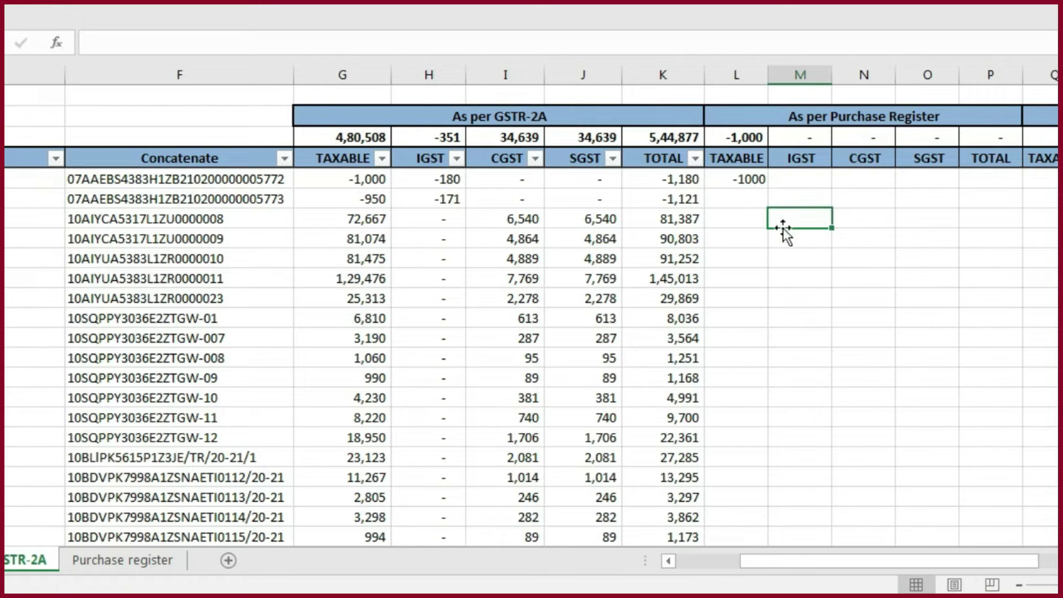
click(747, 180)
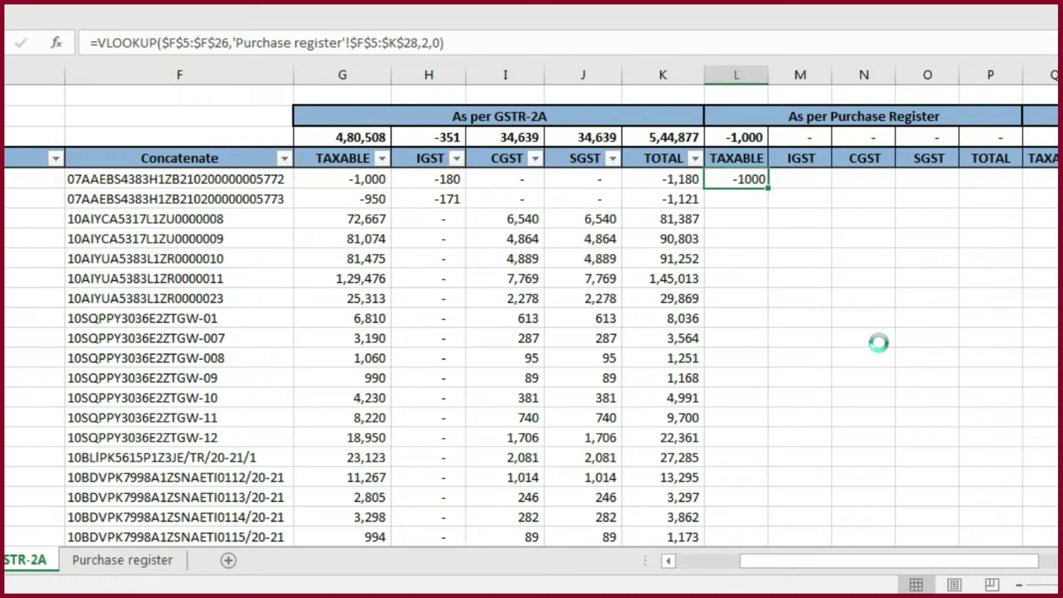
key(ctrl+c)
key(shift+Right)
key(shift+Right)
key(shift+Right)
key(shift+Right)
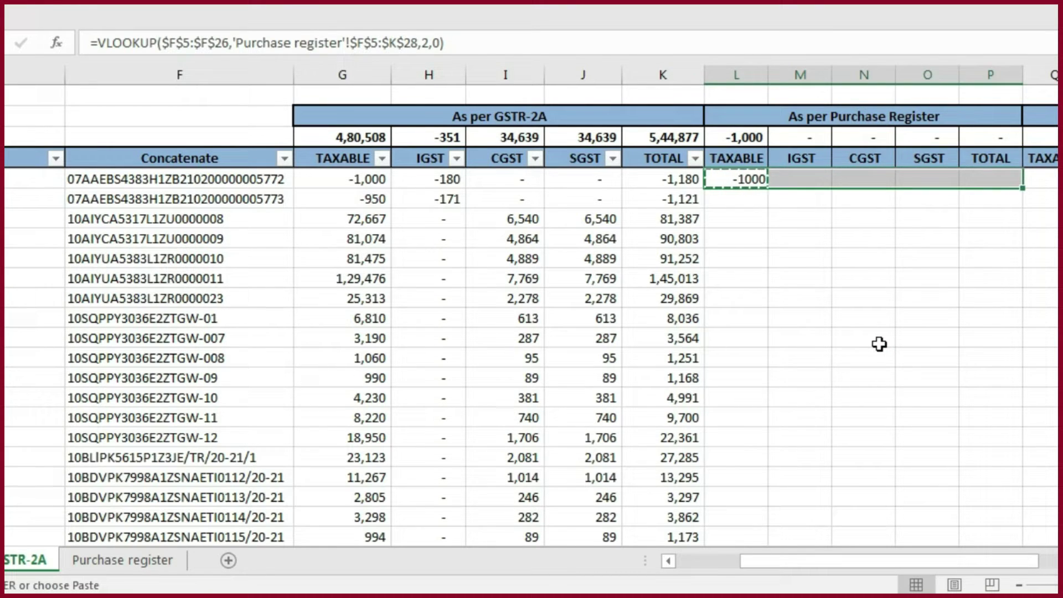
key(ctrl+v)
click(790, 259)
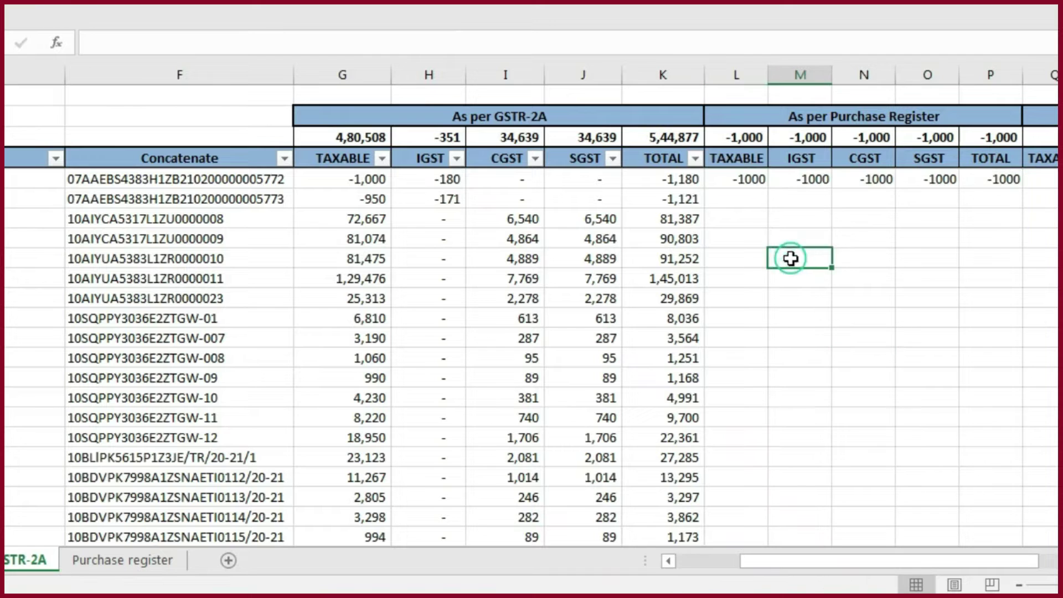
click(742, 182)
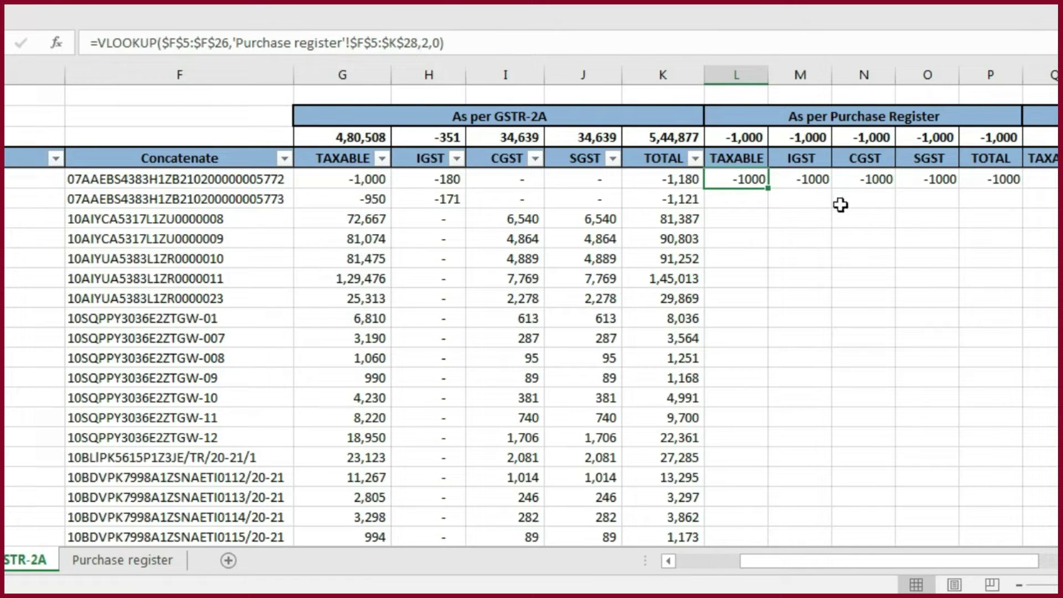
click(807, 177)
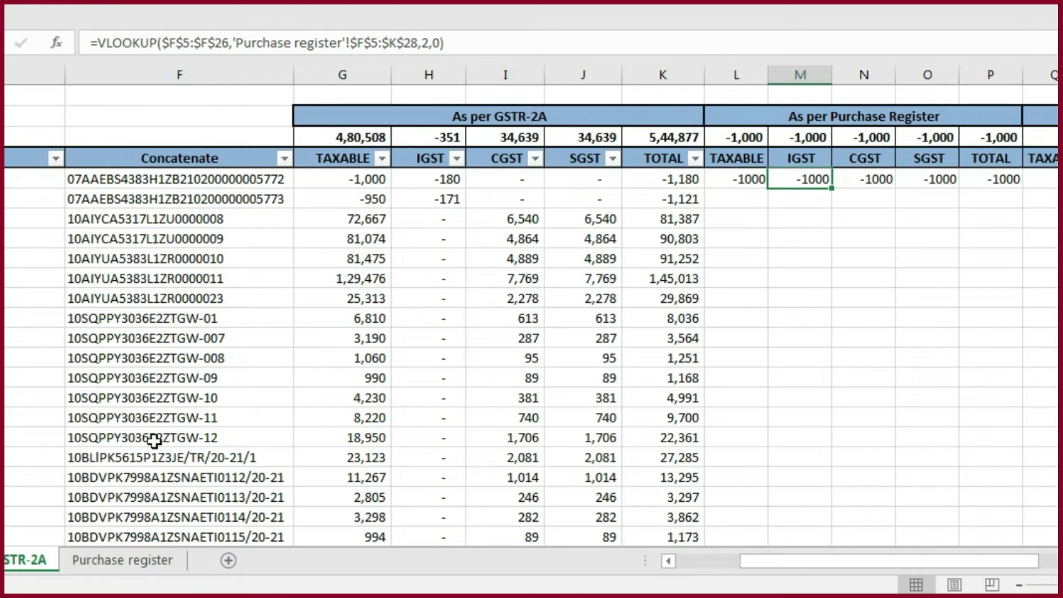
- Count the Purchase register columns: Concatenate 1, TAXABLE 2, IGST 3, CGST 4, SGST 5, TOTAL 6
click(129, 562)
click(458, 193)
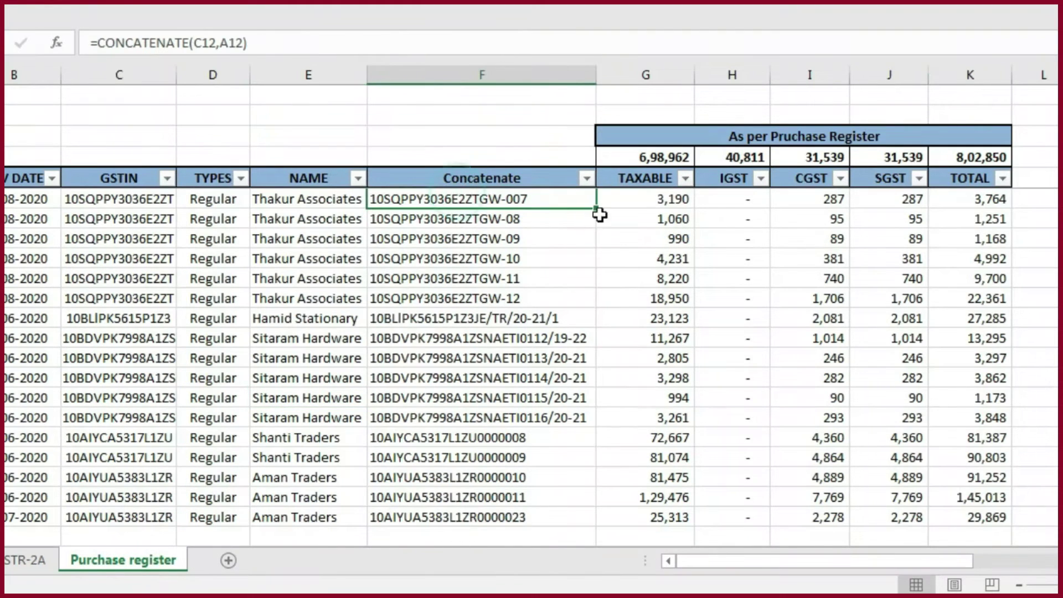
click(629, 177)
click(730, 176)
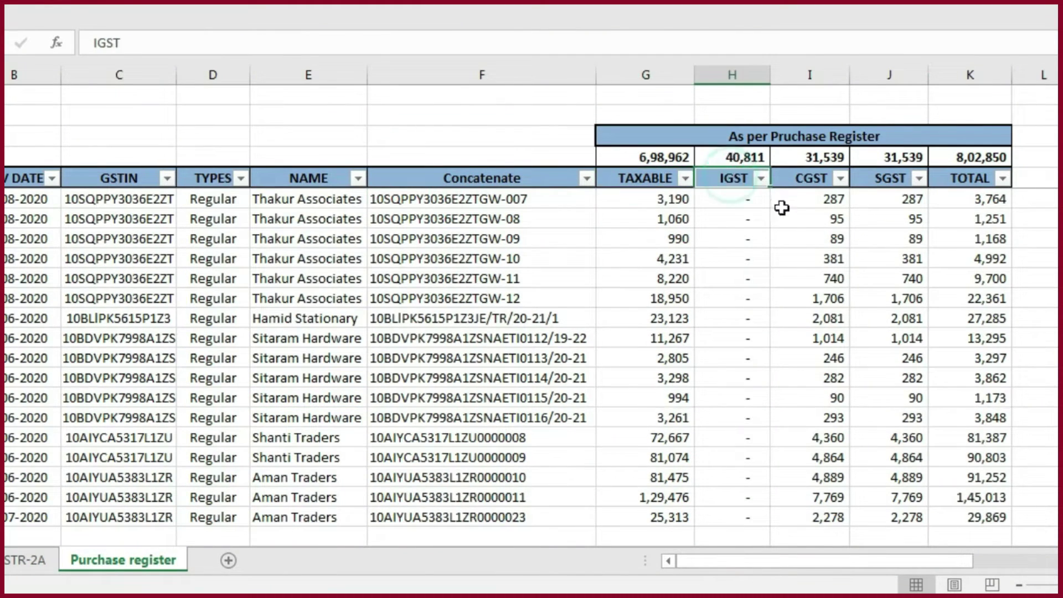
click(809, 176)
click(883, 178)
click(963, 179)
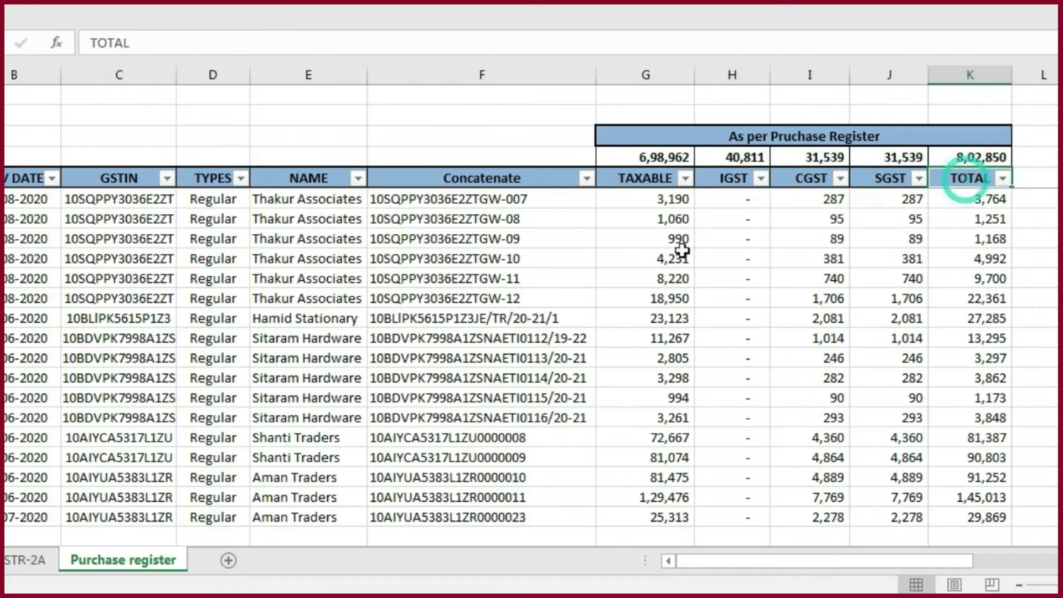
click(22, 561)
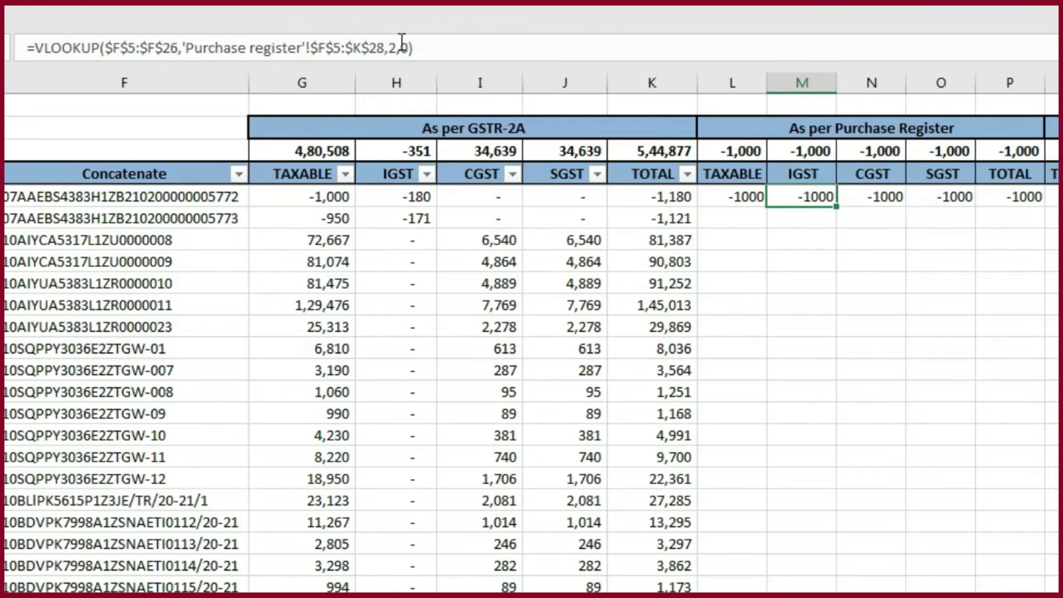
- Change the IGST, CGST and SGST lookups' column index to 3, 4 and 5
click(403, 44)
key(BackSpace)
text(3)
key(Return)
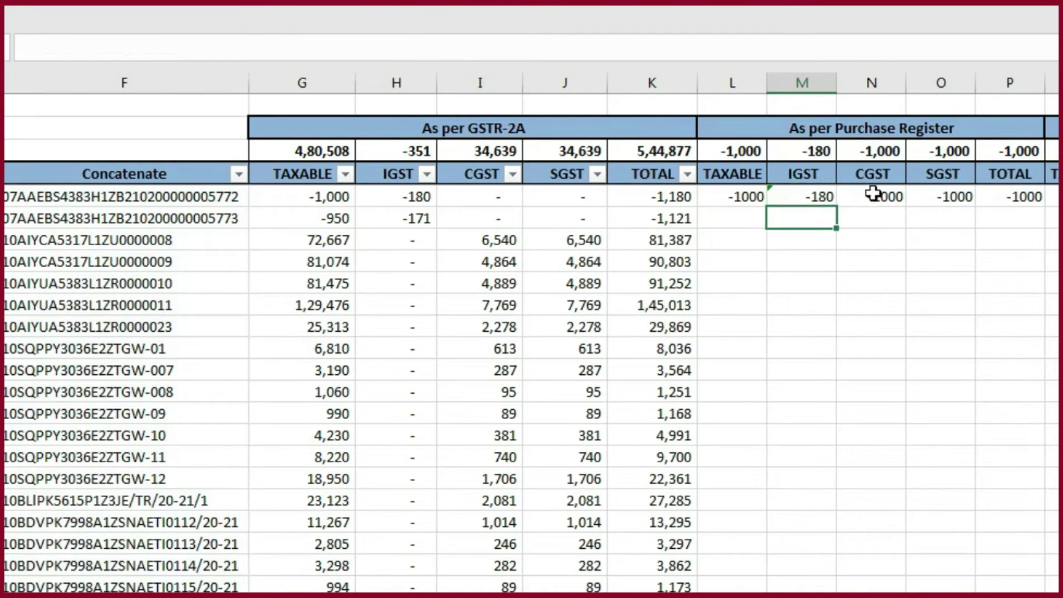
click(873, 192)
click(397, 48)
key(BackSpace)
text(4)
key(Return)
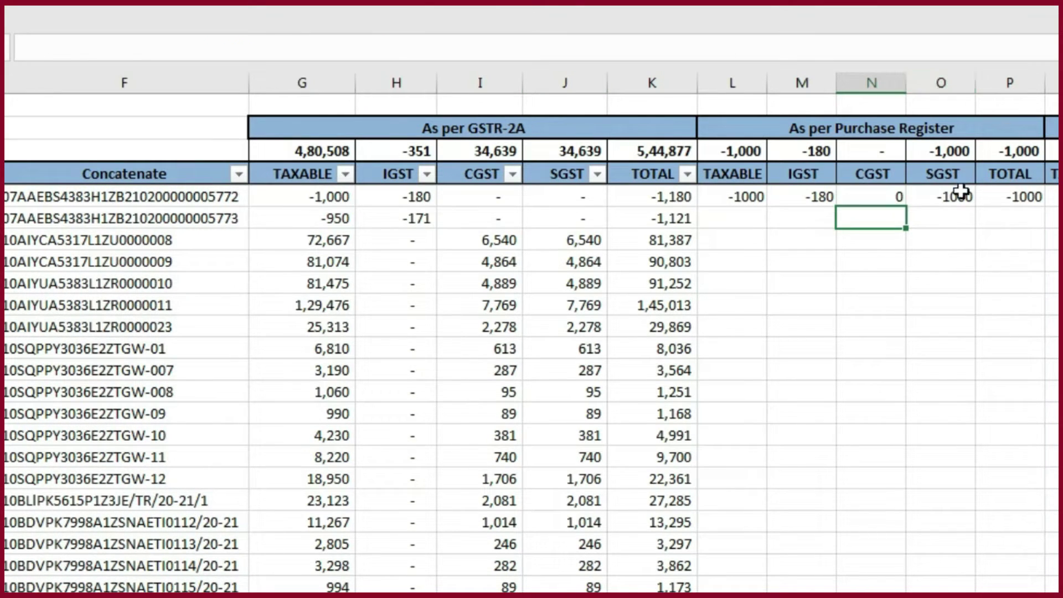
click(961, 192)
click(397, 48)
key(BackSpace)
text(5)
key(Return)
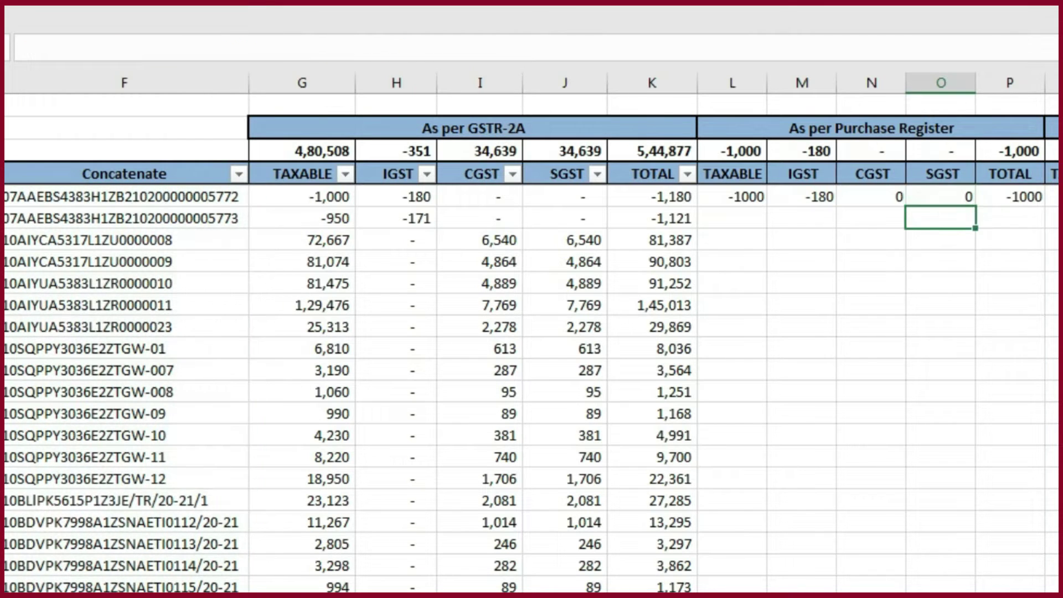
- Set the TOTAL lookup in P5 to column 6, returning -1180, and select L5:P5
click(1022, 201)
click(396, 48)
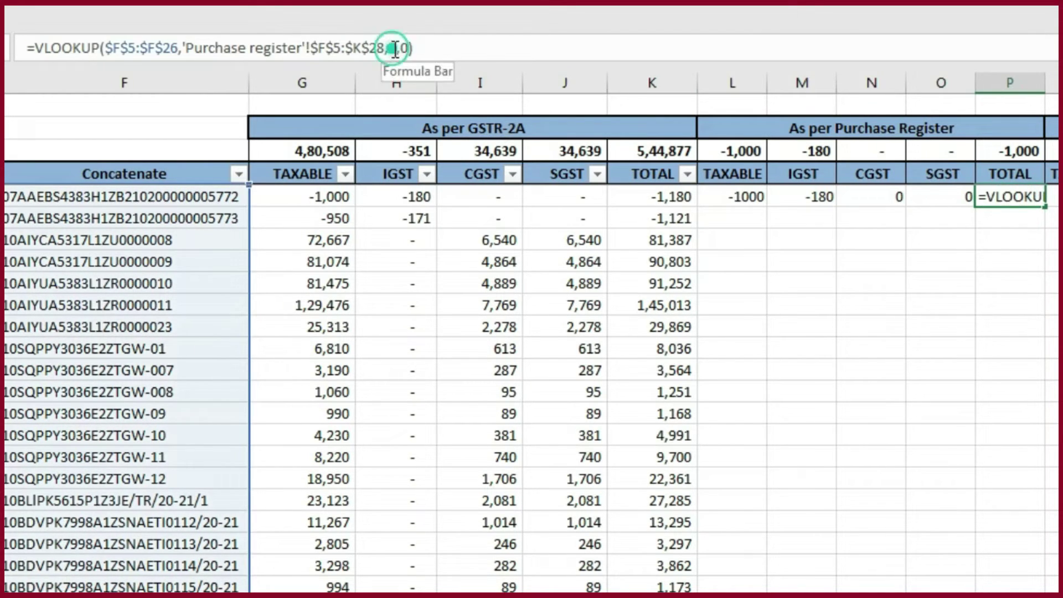
key(BackSpace)
text(6)
click(752, 410)
drag(639, 222, 851, 222)
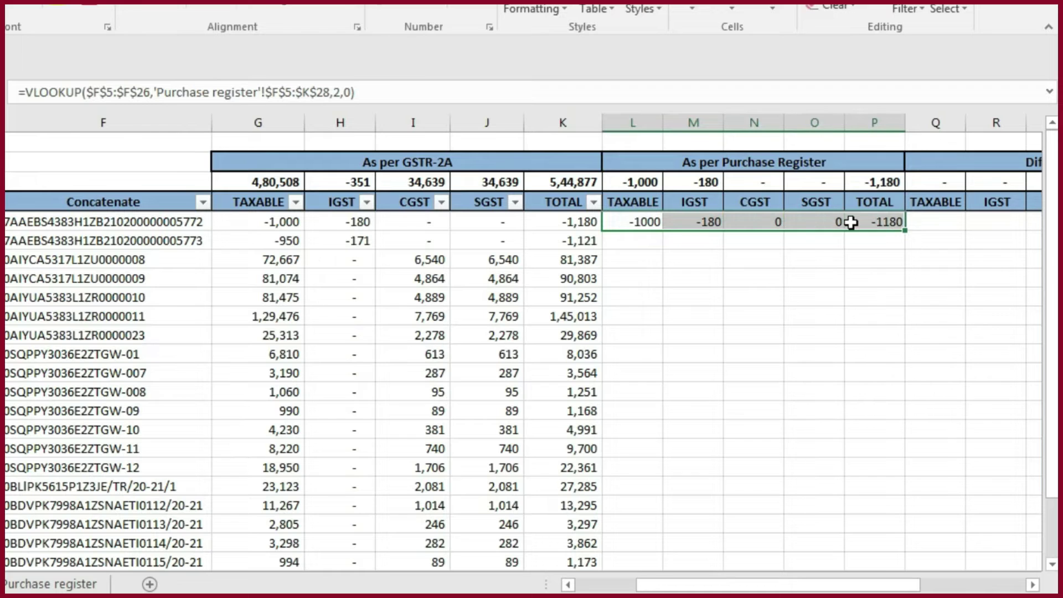
- Review the As per GSTR-2A, As per Purchase Register and Difference header blocks
click(1035, 222)
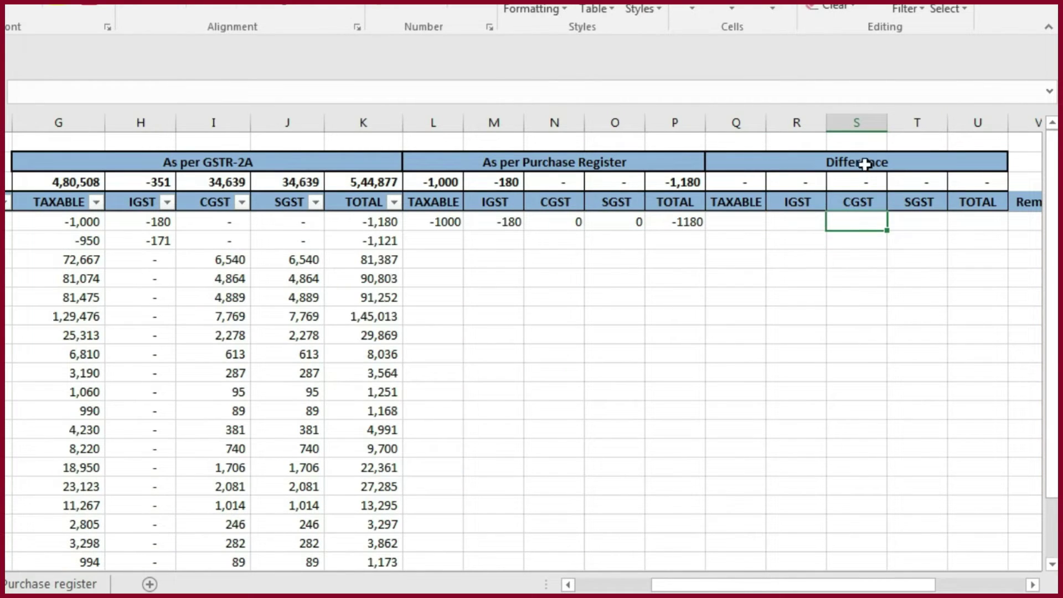
drag(861, 160, 859, 201)
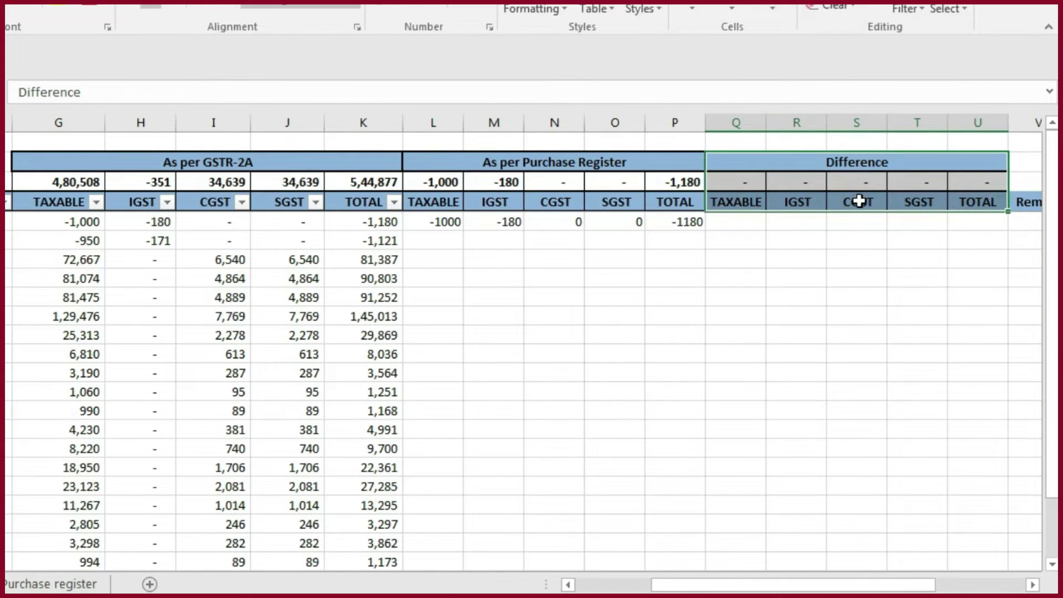
drag(266, 162, 370, 196)
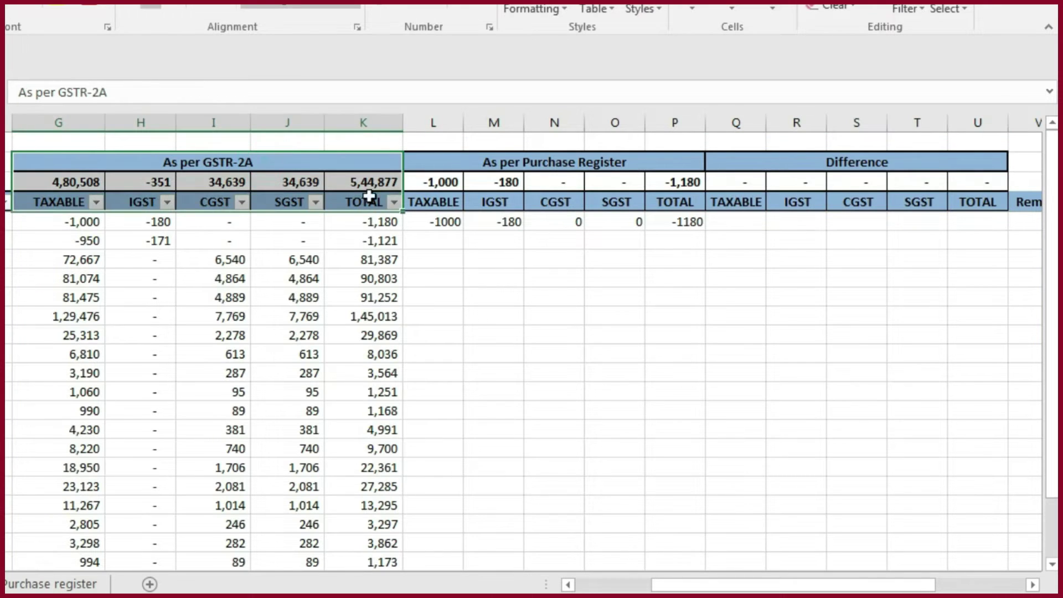
drag(547, 155, 548, 205)
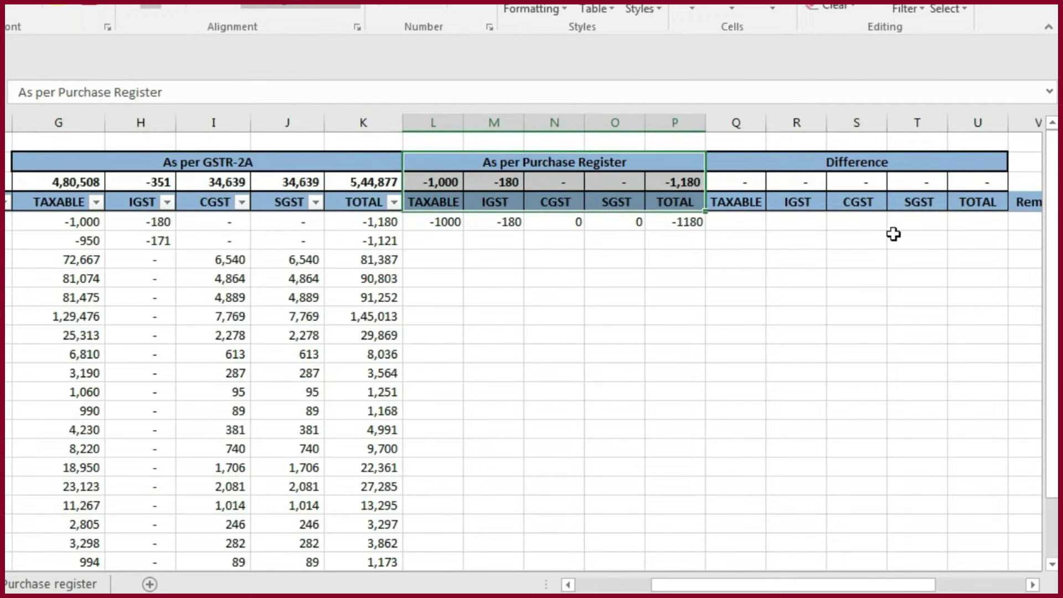
- Enter =G5-L5 in Q5 and copy it across Q5:U5
click(735, 219)
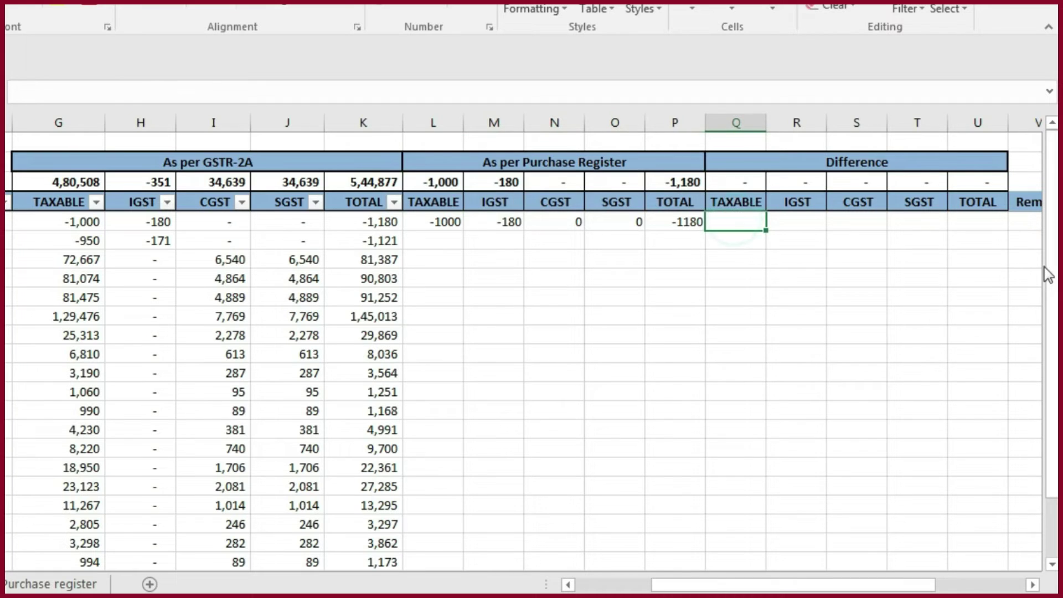
text(=)
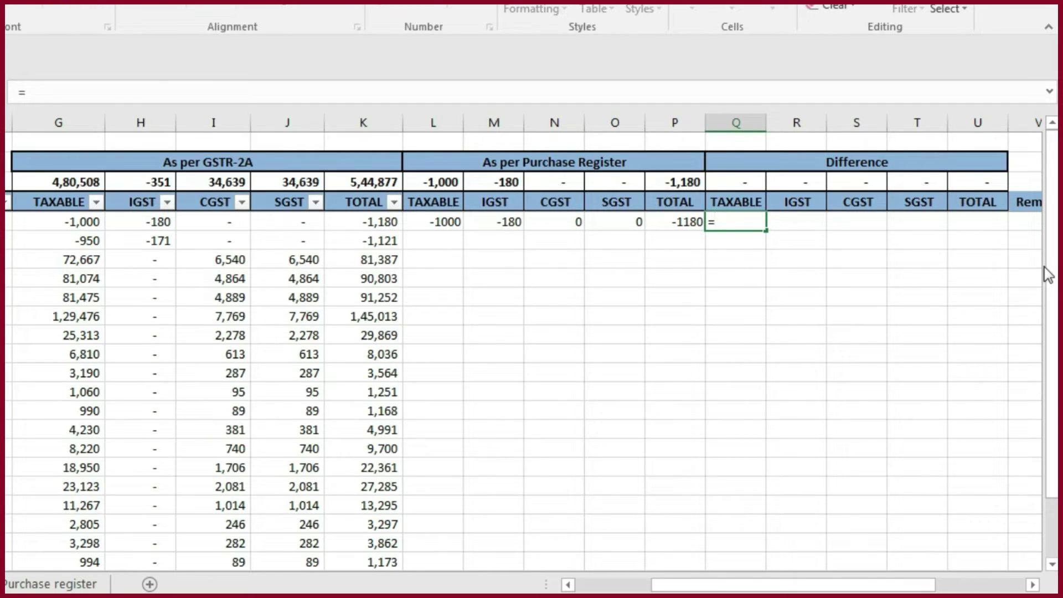
click(79, 220)
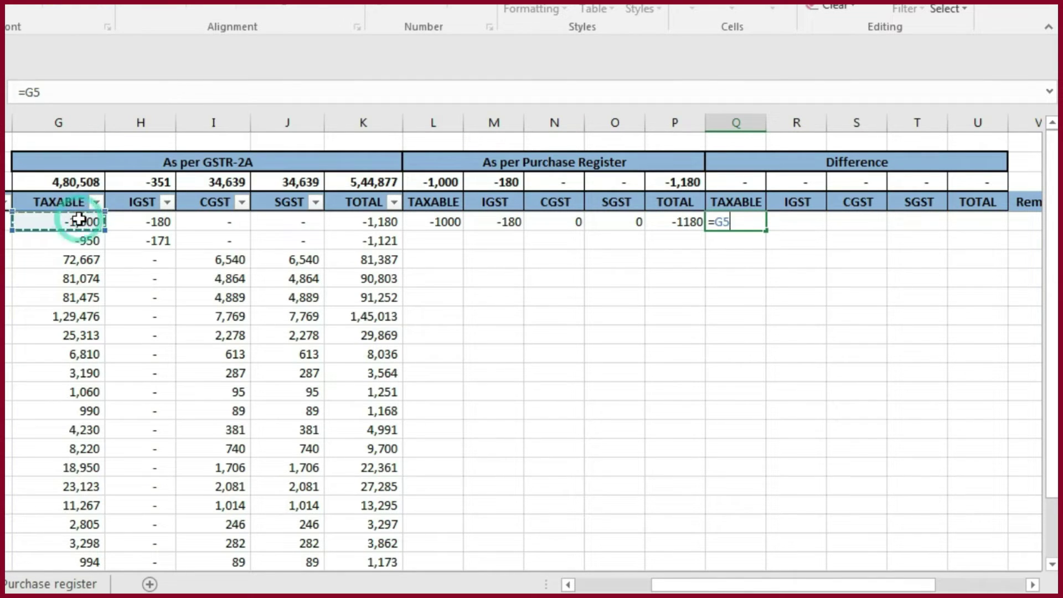
click(445, 219)
key(ctrl+Return)
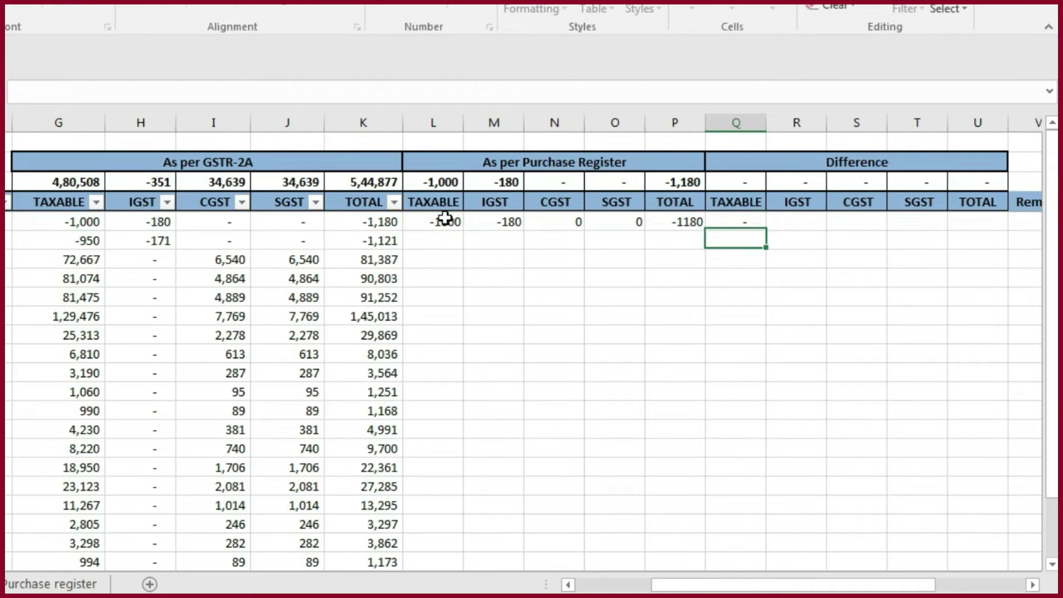
key(ctrl+c)
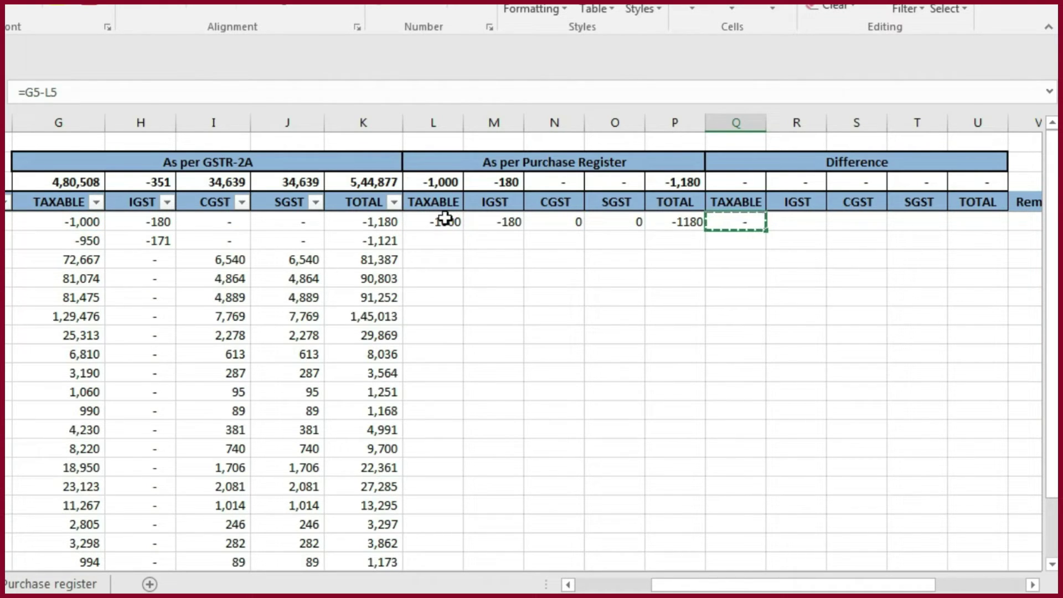
key(shift+Right)
key(shift+Right)
key(shift+Right)
key(shift+Right)
key(ctrl+v)
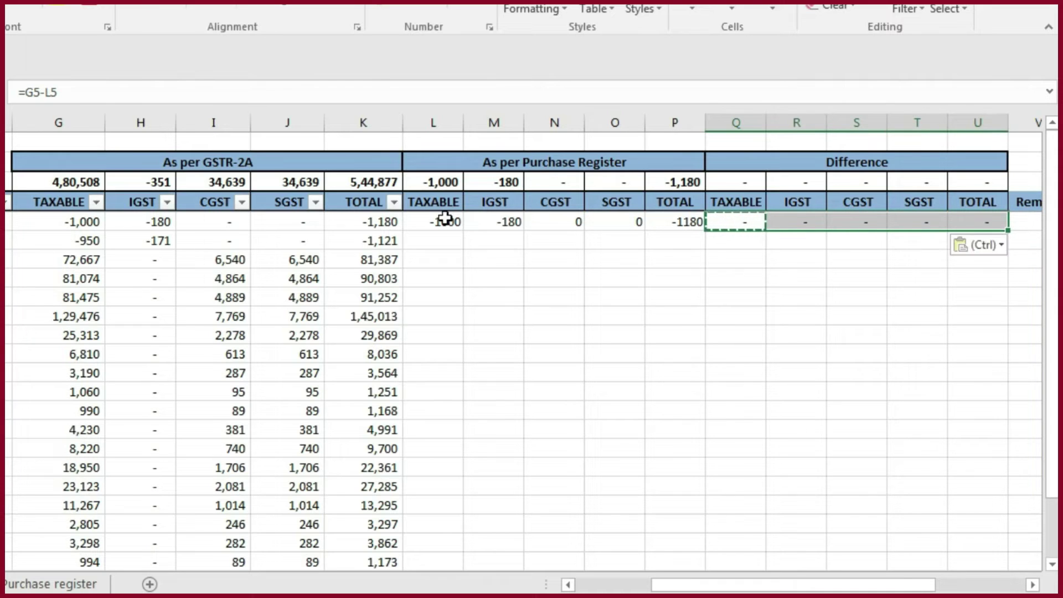
drag(739, 220, 956, 225)
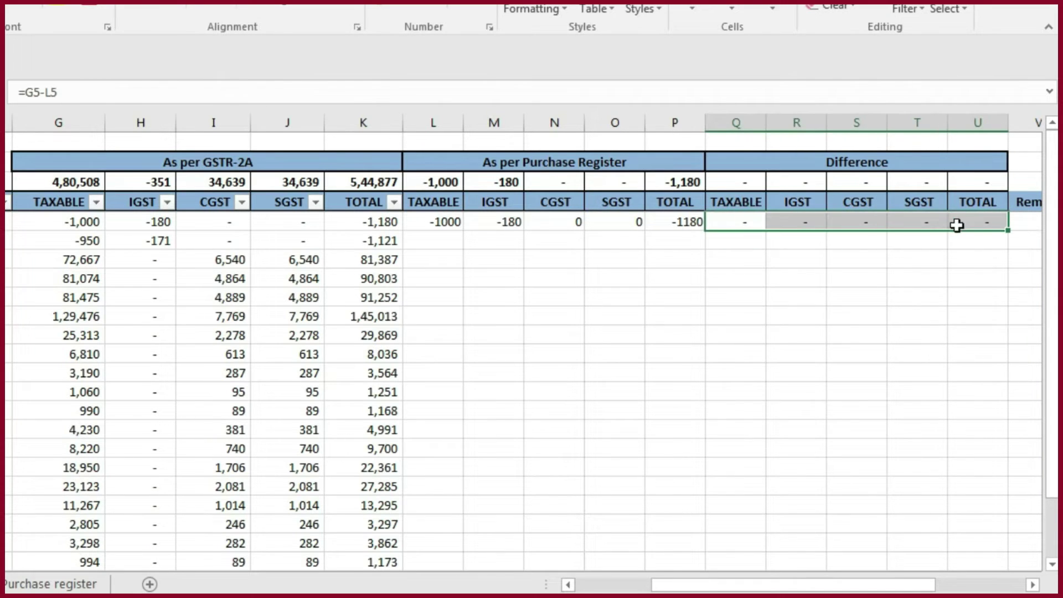
click(898, 279)
- Fill the L5:U5 lookup and difference formulas down every invoice row
drag(439, 224, 974, 226)
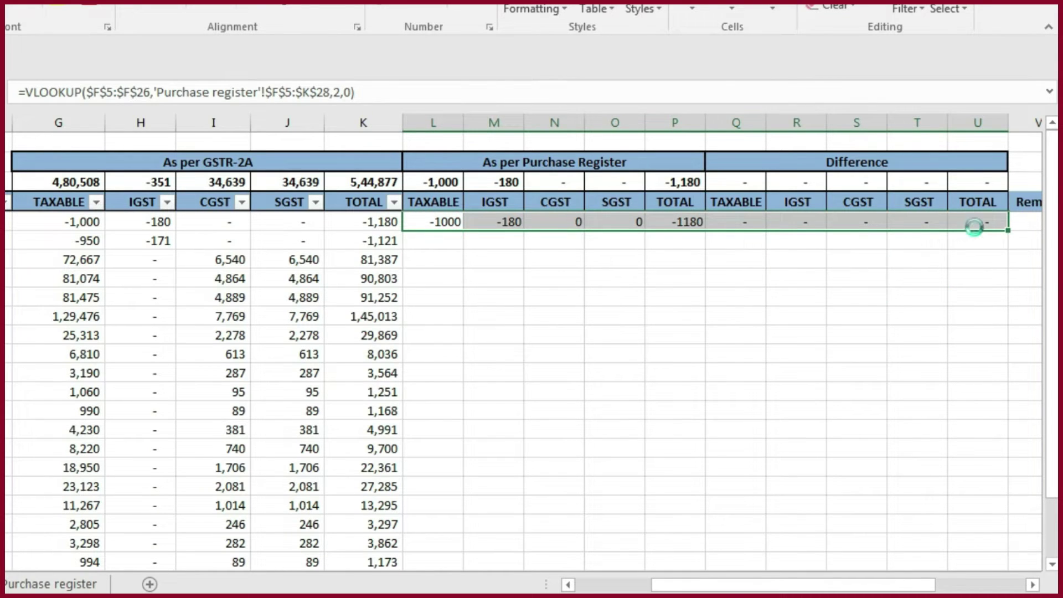
key(ctrl+c)
key(shift+Down)
key(shift+Down)
key(shift+Down)
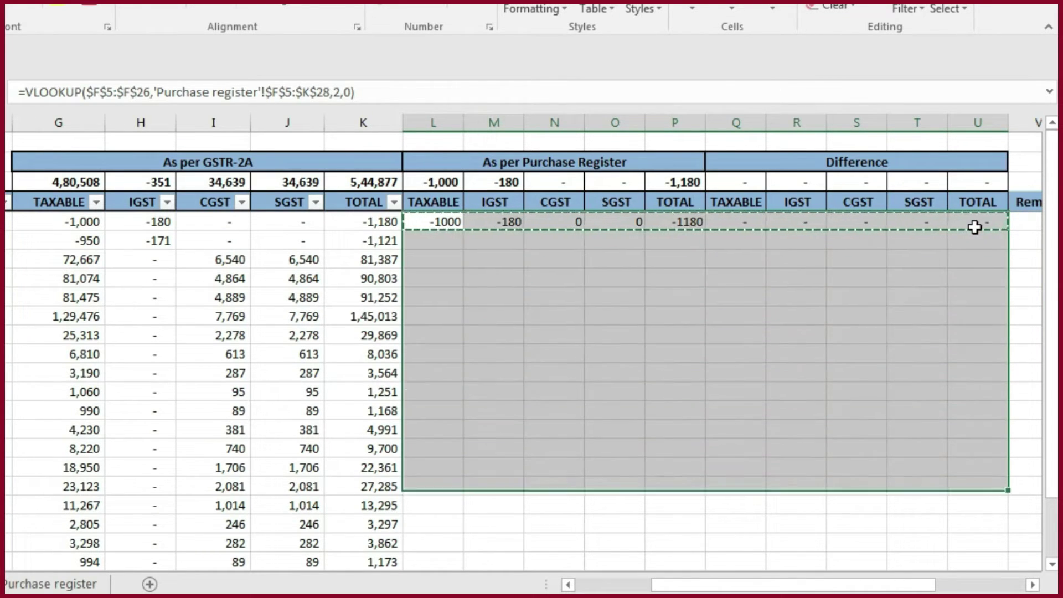
key(shift+Down)
key(shift+Down)
key(shift+Down)
key(shift+Up)
key(shift+Up)
key(shift+Up)
key(shift+Up)
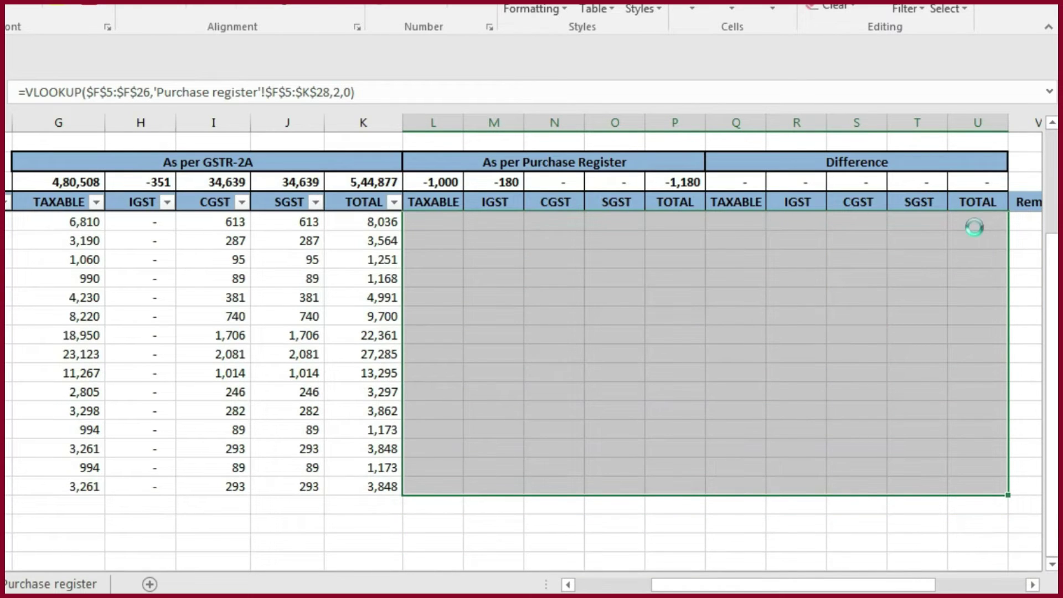
- Inspect the differences, noting #N/A for unmatched invoices and a 2,180 CGST/SGST mismatch
scroll(975, 227, right, 2)
mouse_move(482, 224)
mouse_down()
mouse_move(710, 372)
mouse_move(714, 390)
mouse_up()
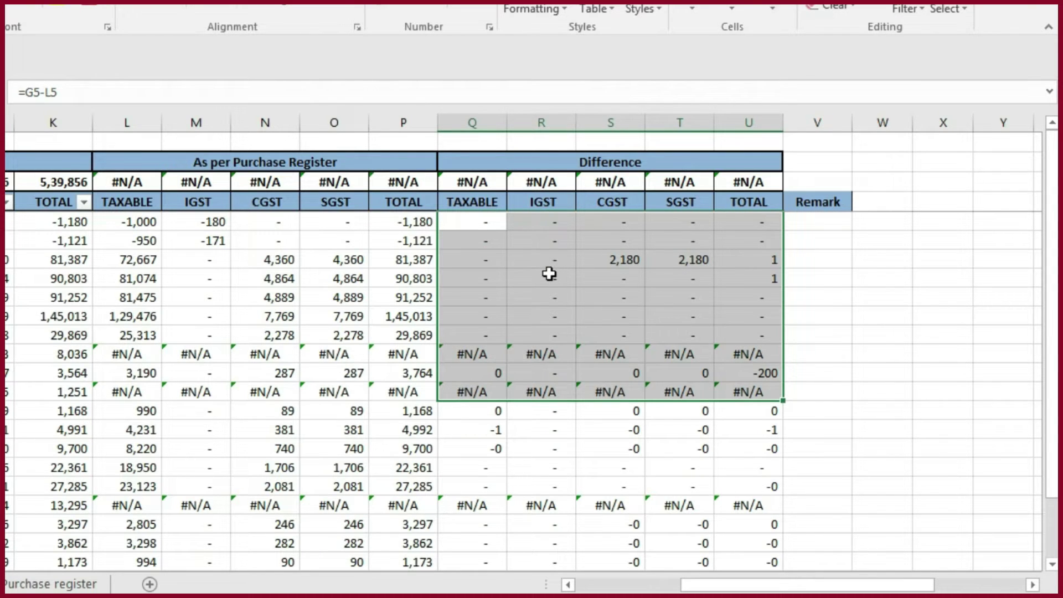
click(514, 239)
click(657, 244)
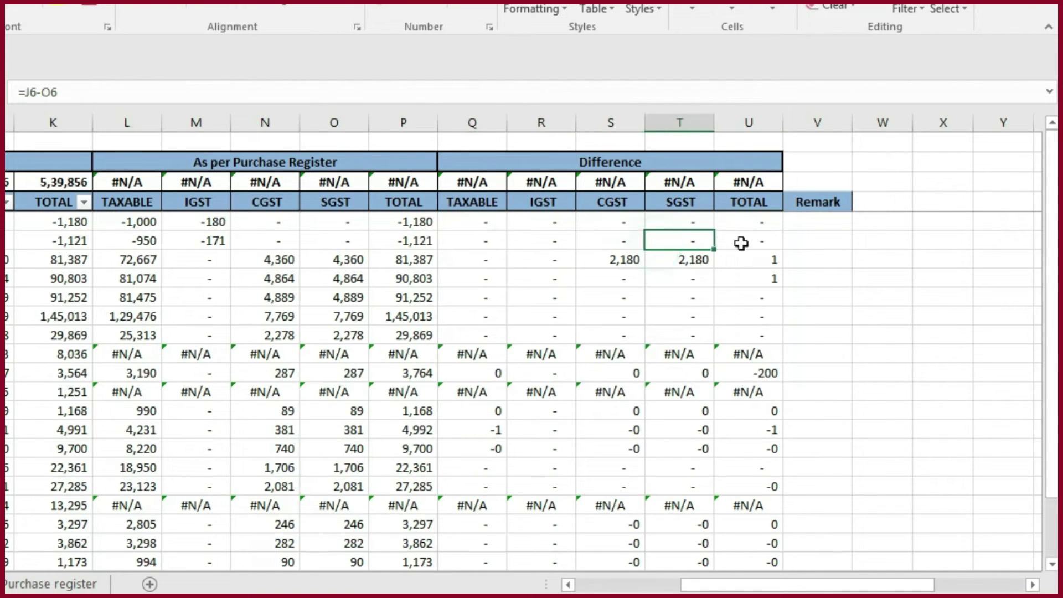
click(740, 243)
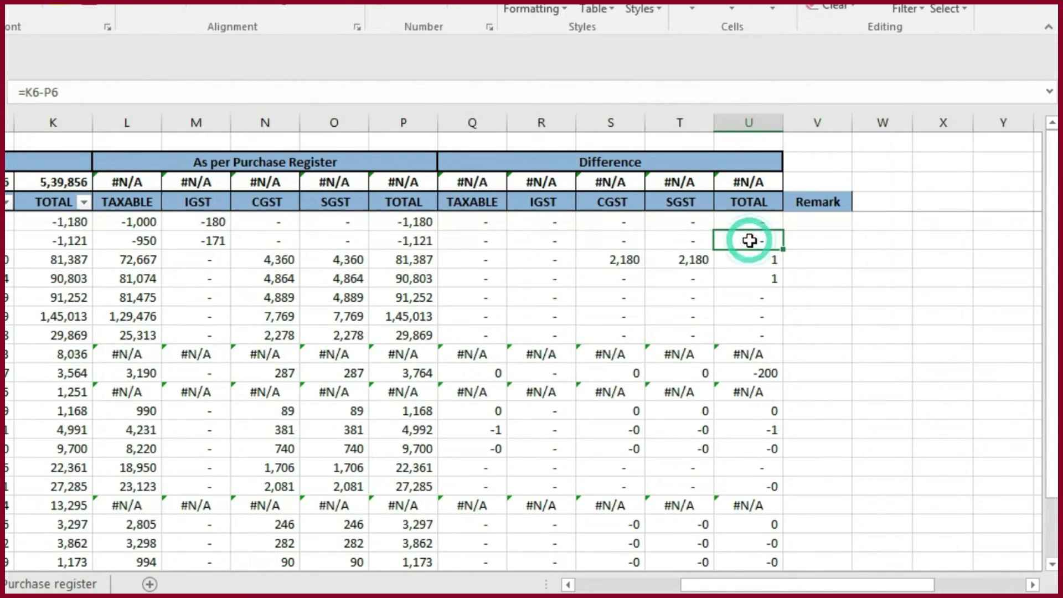
click(559, 355)
click(618, 353)
click(690, 357)
click(597, 352)
click(663, 361)
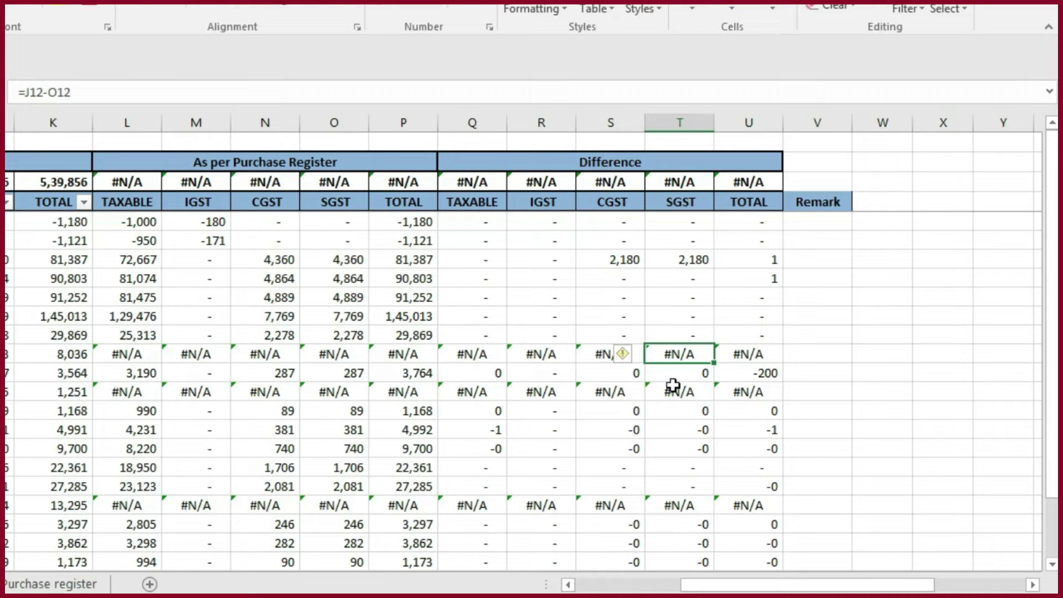
key(Right)
key(Down)
key(Down)
key(Down)
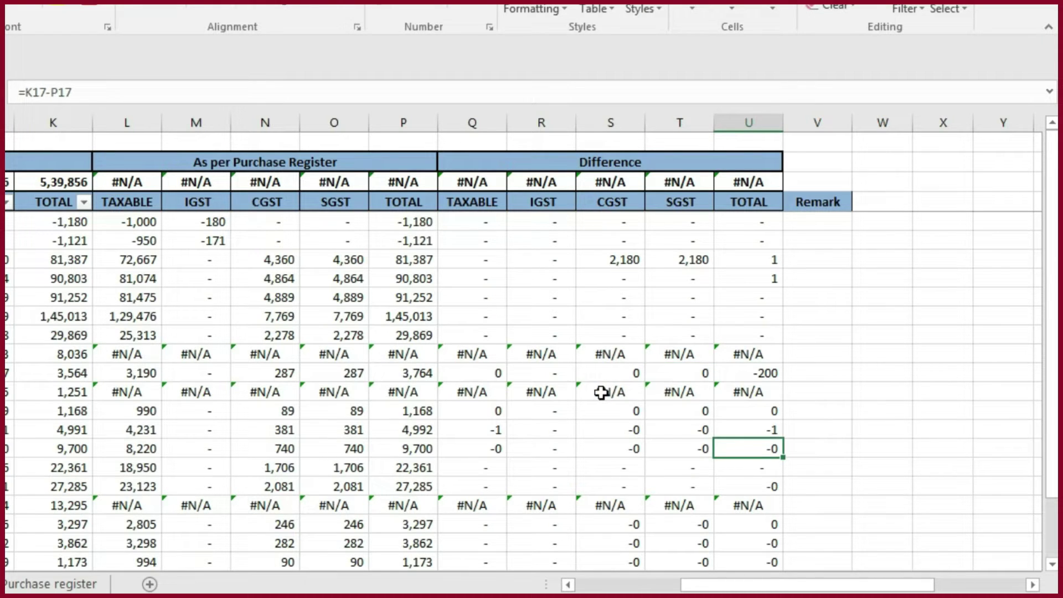
drag(601, 392, 739, 392)
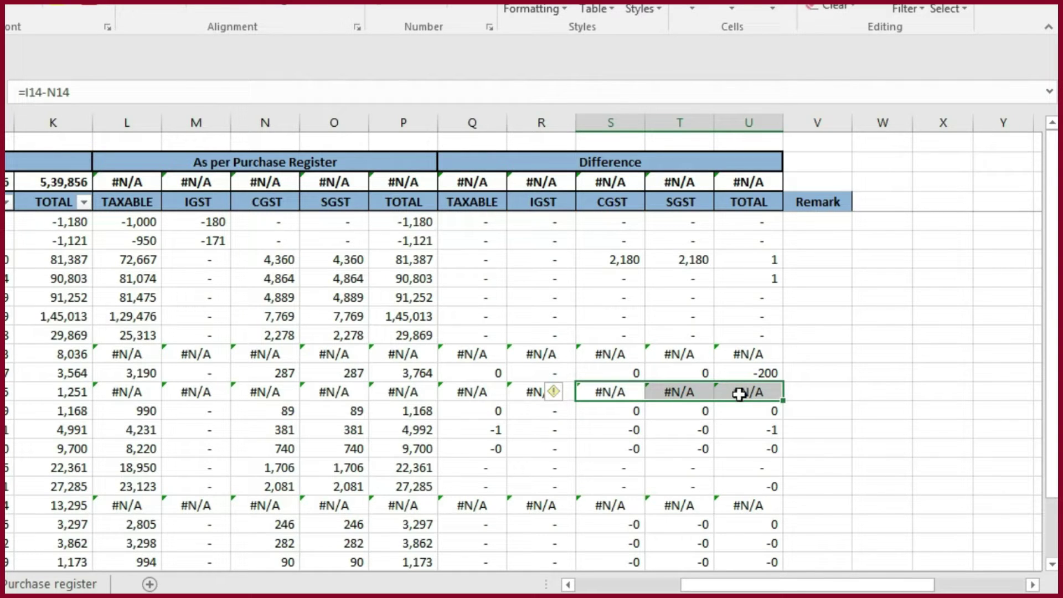
drag(609, 259, 692, 259)
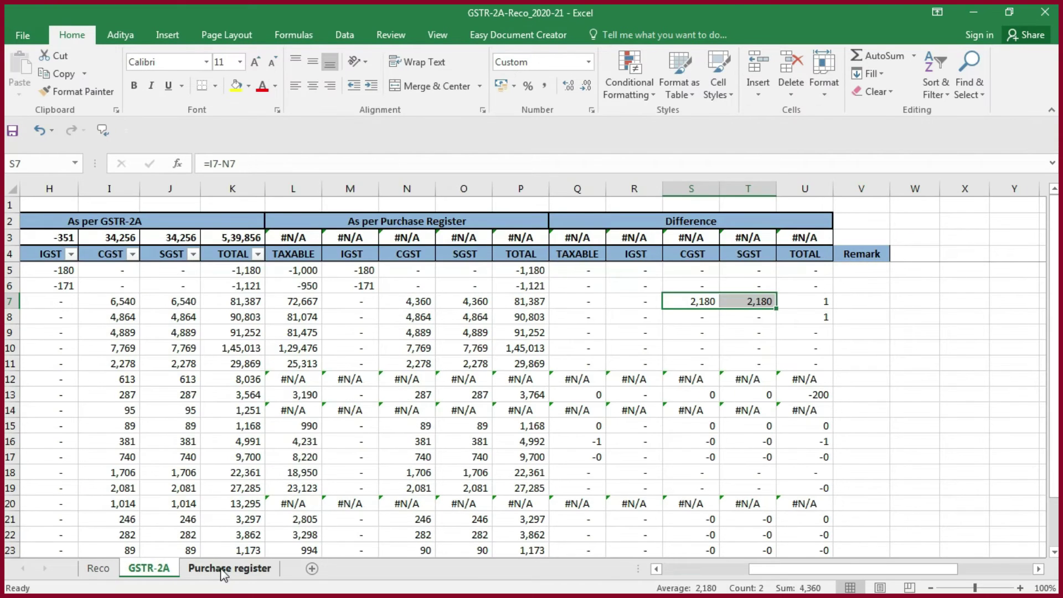
- Copy the As per Purchase Register header block on the Purchase register sheet into L3 and Q3
click(223, 569)
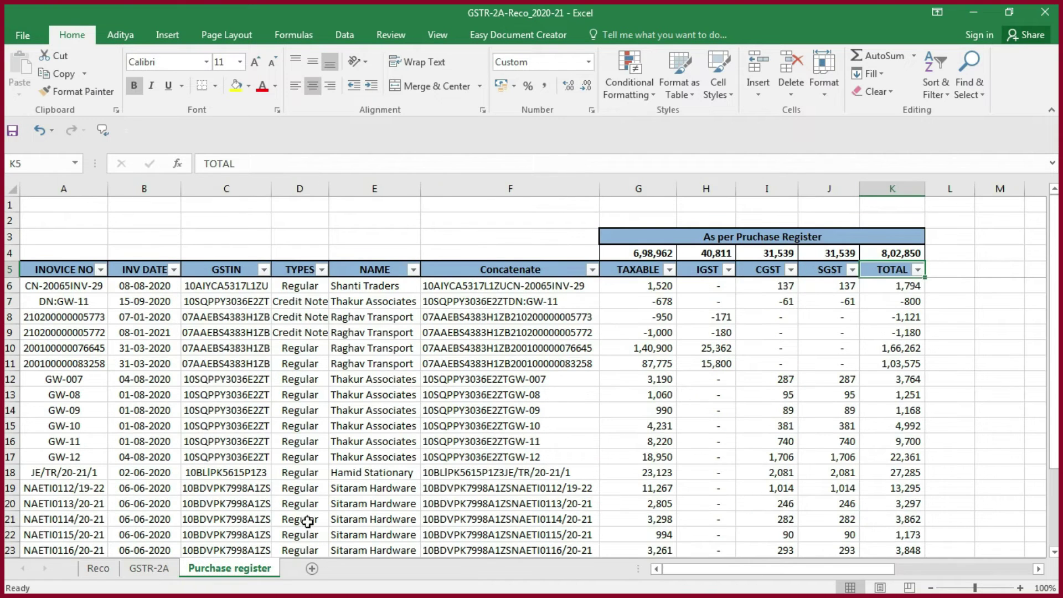
drag(663, 569, 693, 569)
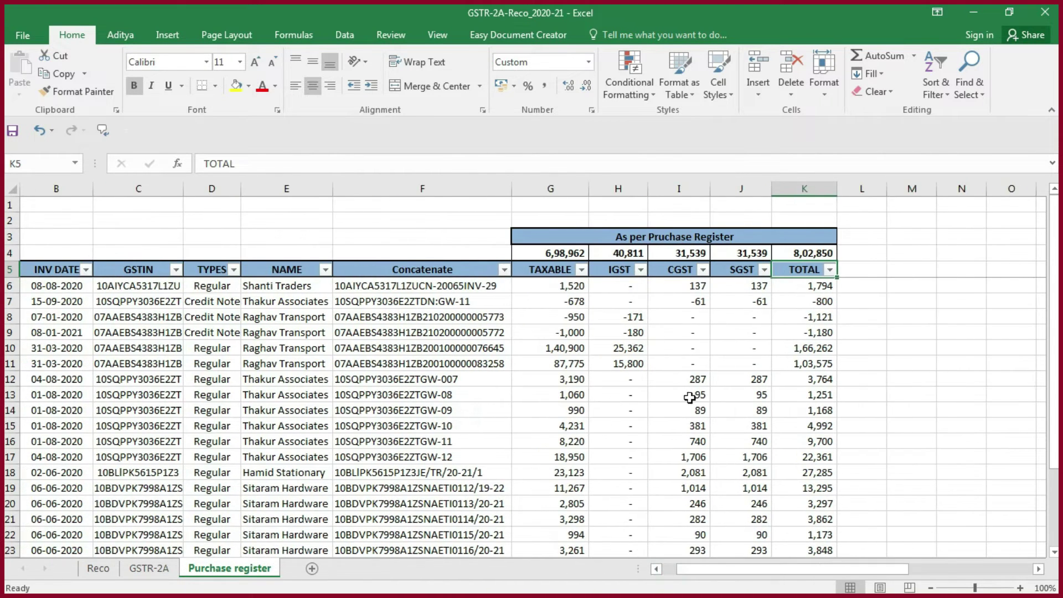
drag(636, 236, 640, 277)
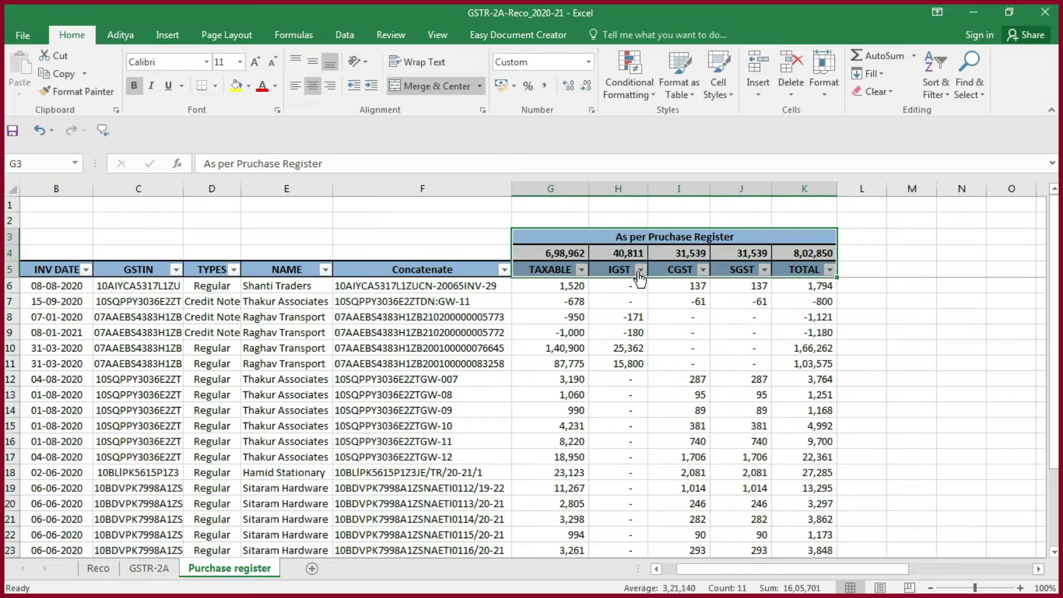
key(ctrl+c)
click(860, 237)
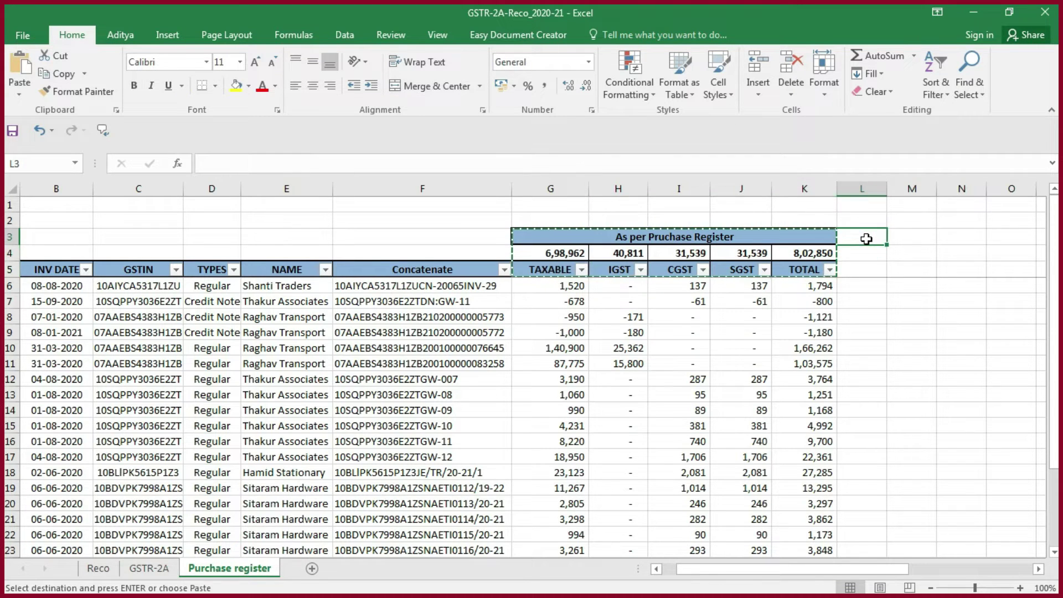
key(ctrl+v)
scroll(832, 304, right, 4)
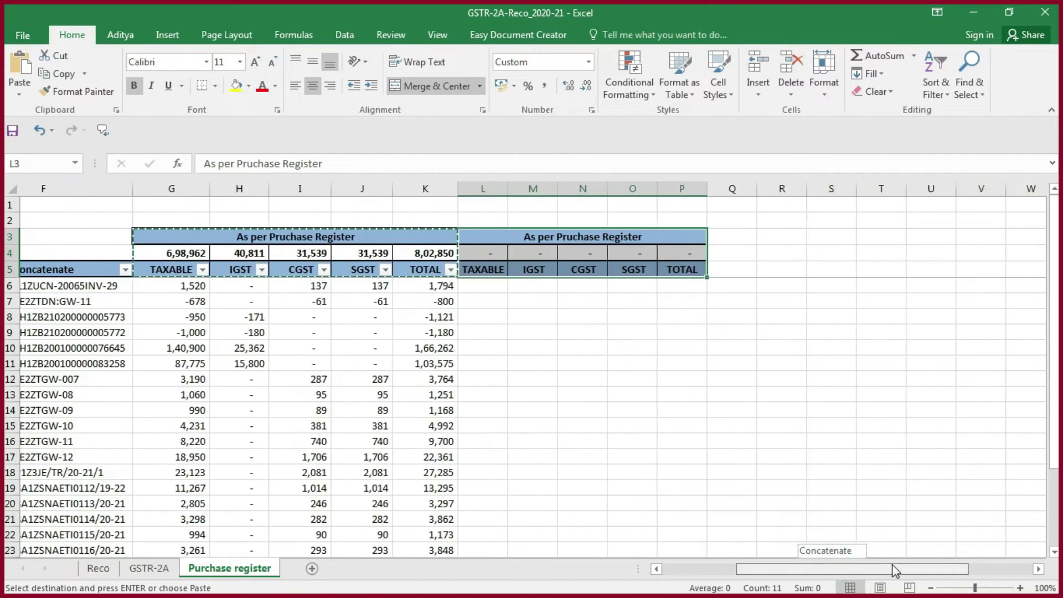
click(806, 237)
key(ctrl+v)
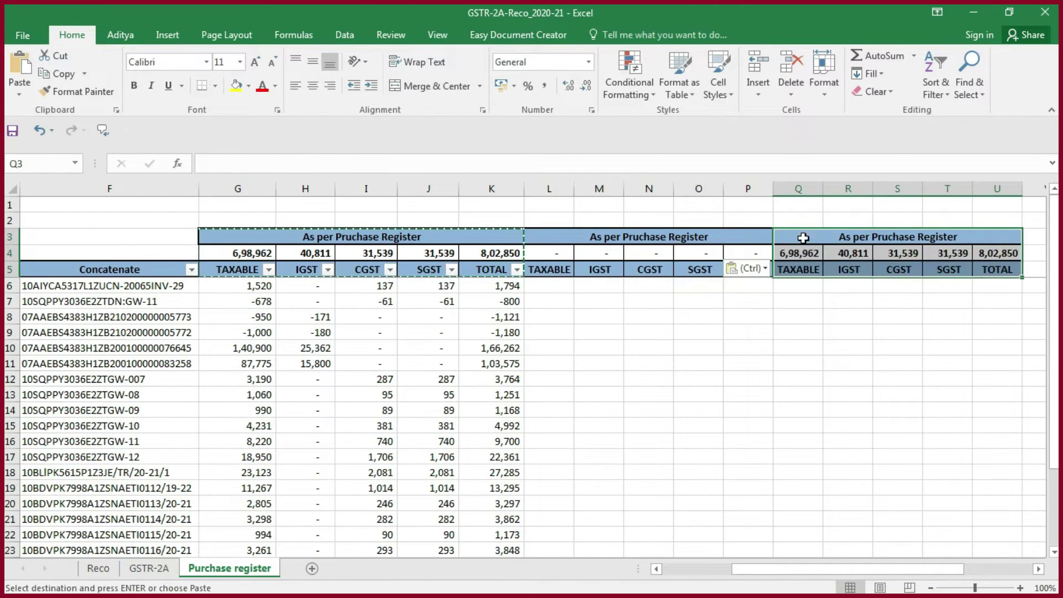
- Rename the copied headings to 'As per GSTR-2A' and 'Difference', and add a 'Remark' heading in V5
click(652, 164)
key(Escape)
key(BackSpace)
key(BackSpace)
key(BackSpace)
key(BackSpace)
key(BackSpace)
key(BackSpace)
key(BackSpace)
key(BackSpace)
key(BackSpace)
key(BackSpace)
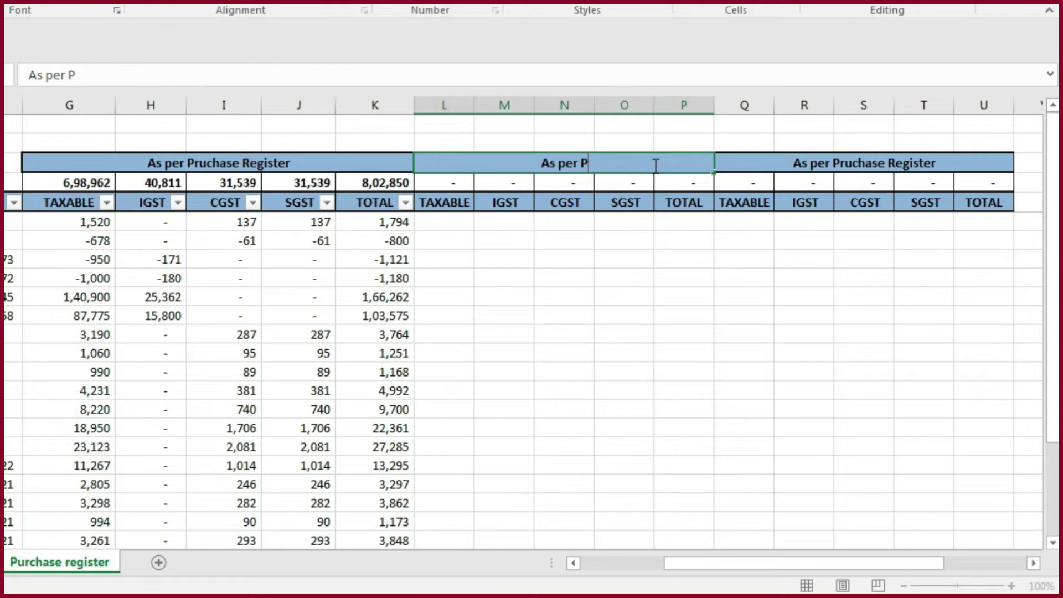
key(BackSpace)
text(GSTR-2A)
key(Return)
click(764, 166)
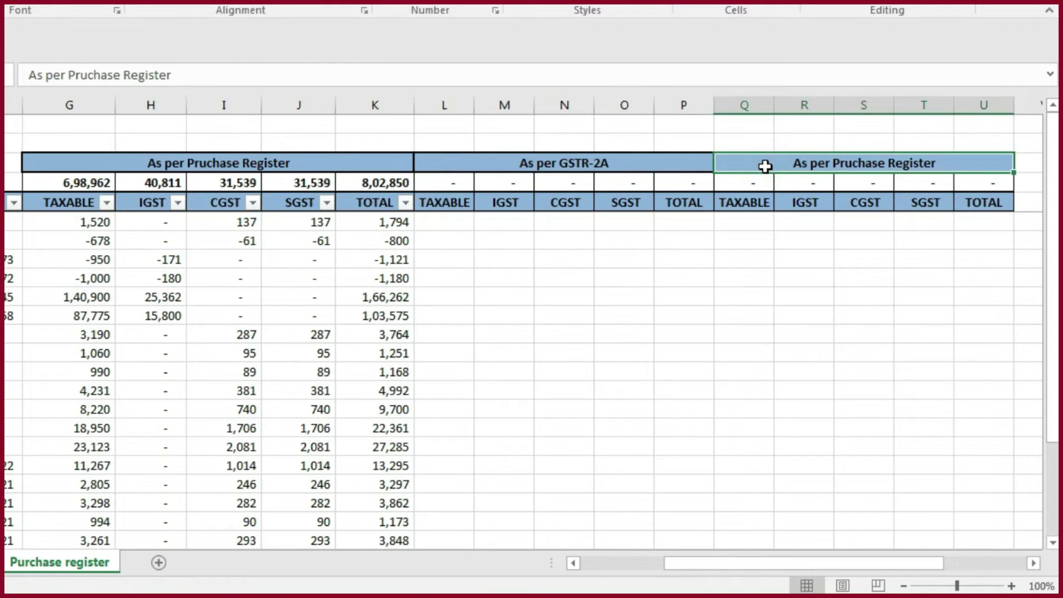
text(Difference)
key(Return)
click(1022, 210)
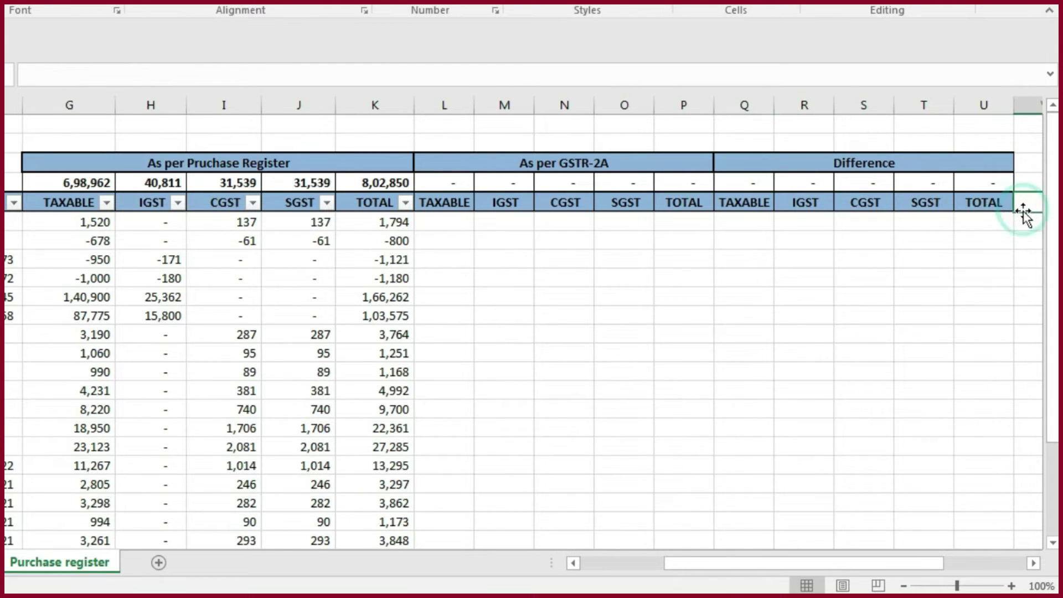
text(Remark)
key(Tab)
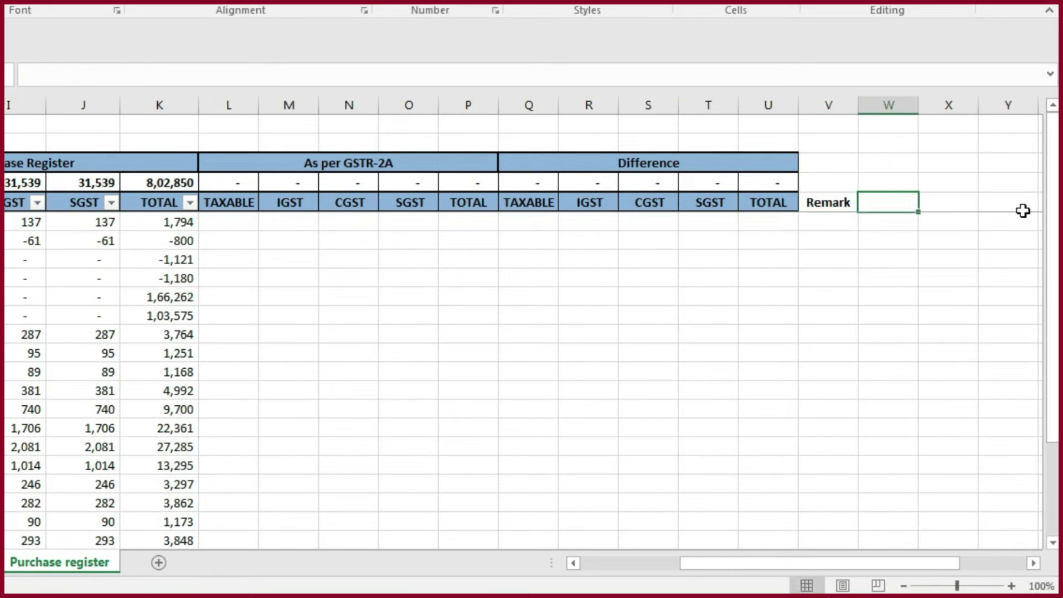
- Enter =VLOOKUP($F$6:$F$28,'GSTR-2A'!$F$4:$K$24,2,0) in L6
scroll(459, 234, left, 3)
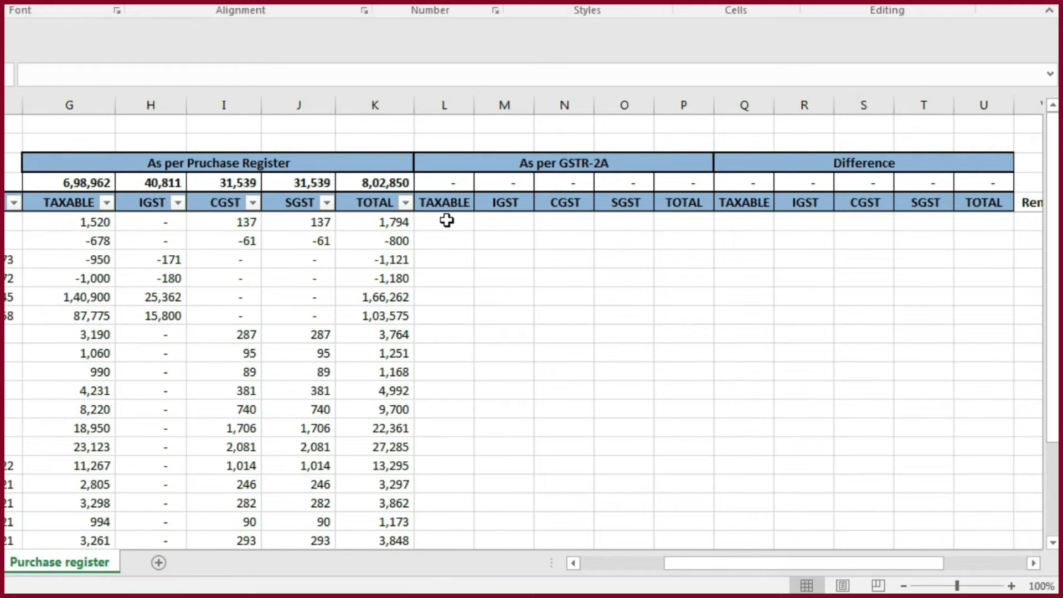
click(446, 220)
text(=)
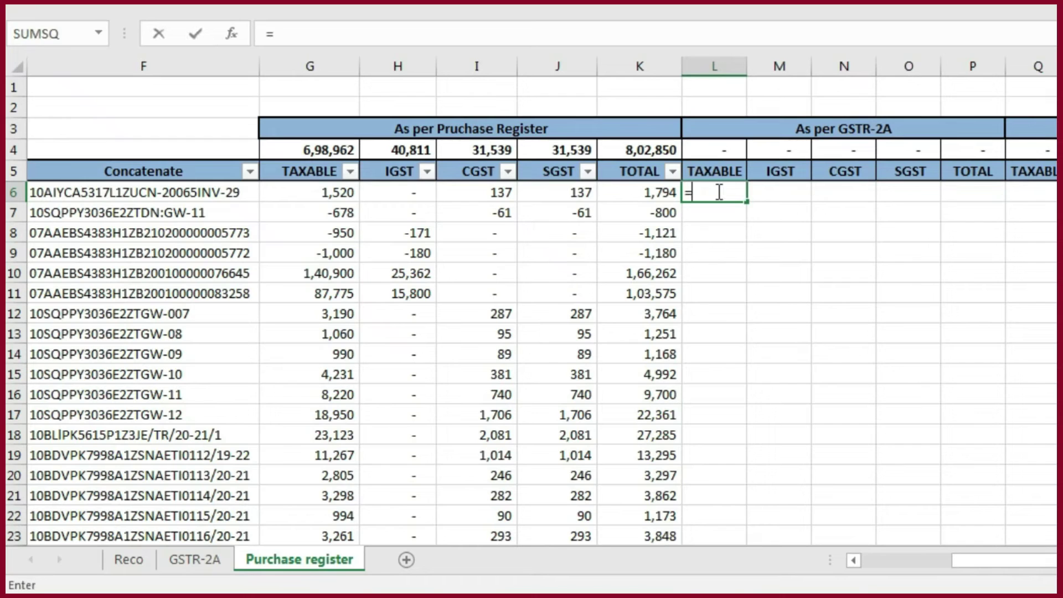
text(vl)
key(Tab)
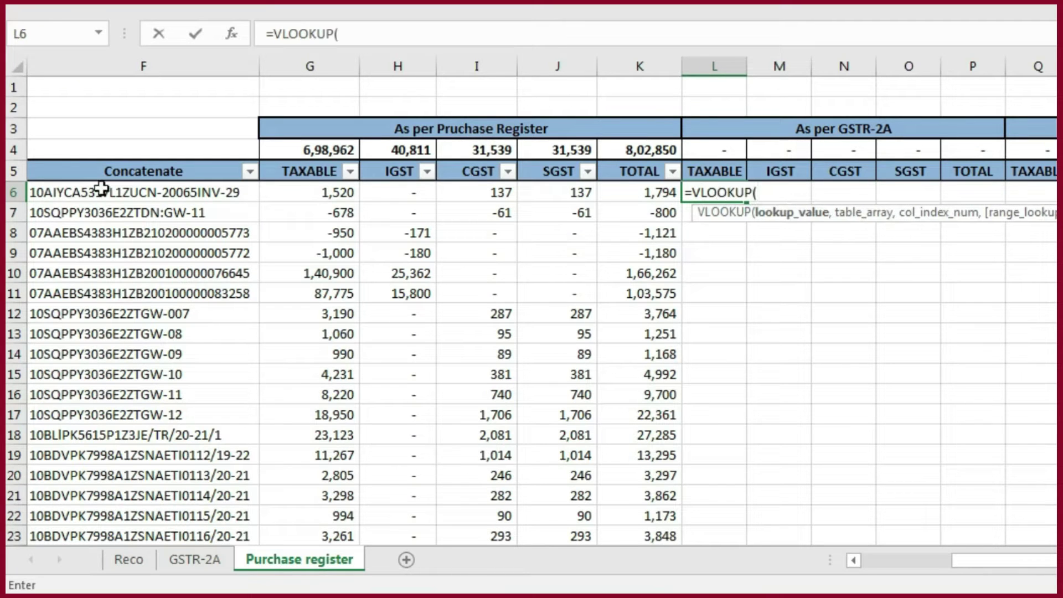
click(161, 190)
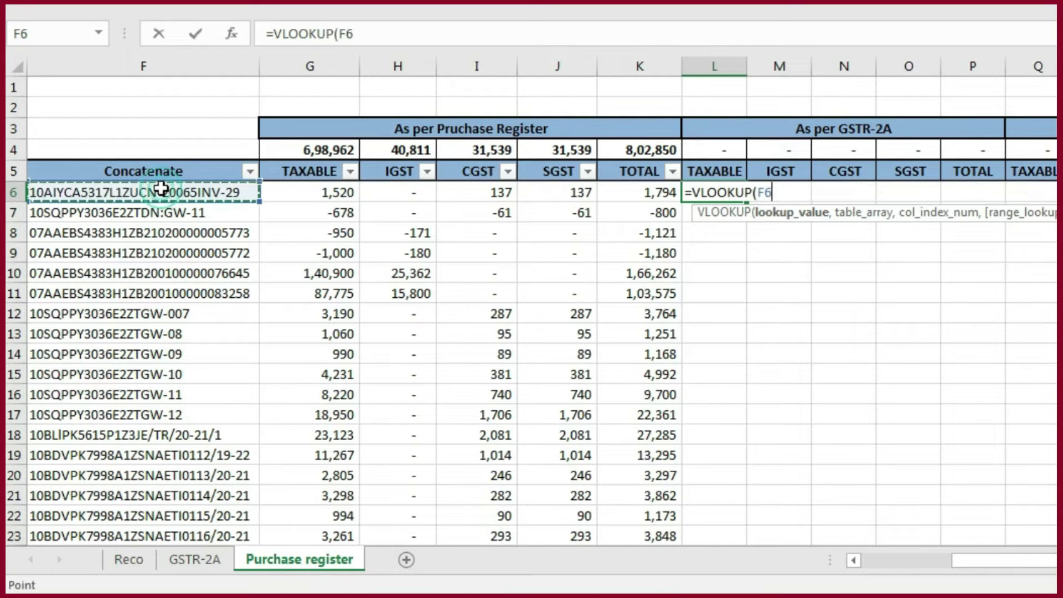
key(ctrl+shift+Down)
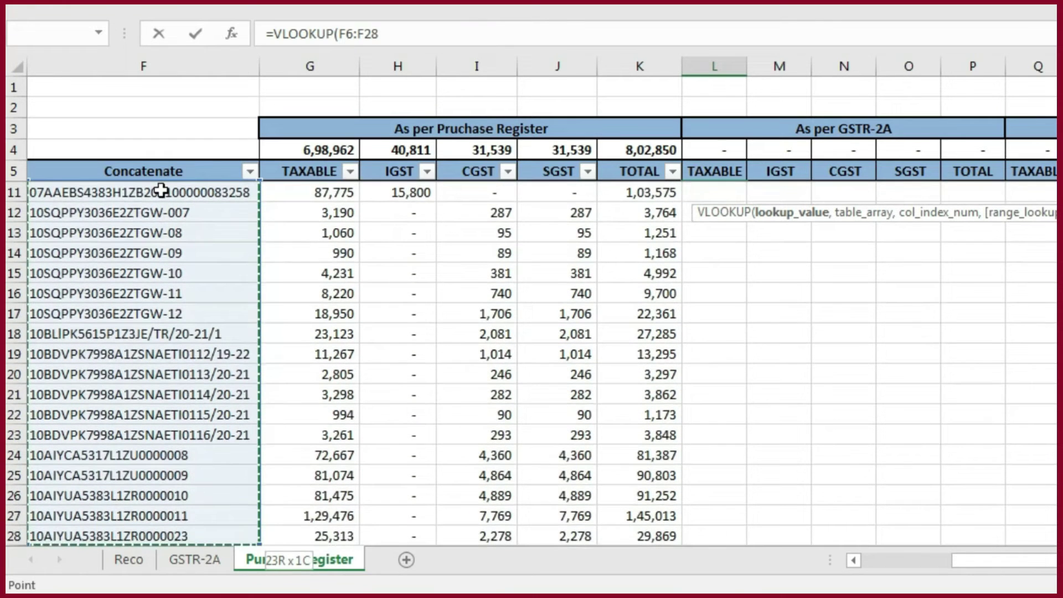
key(F4)
text(,)
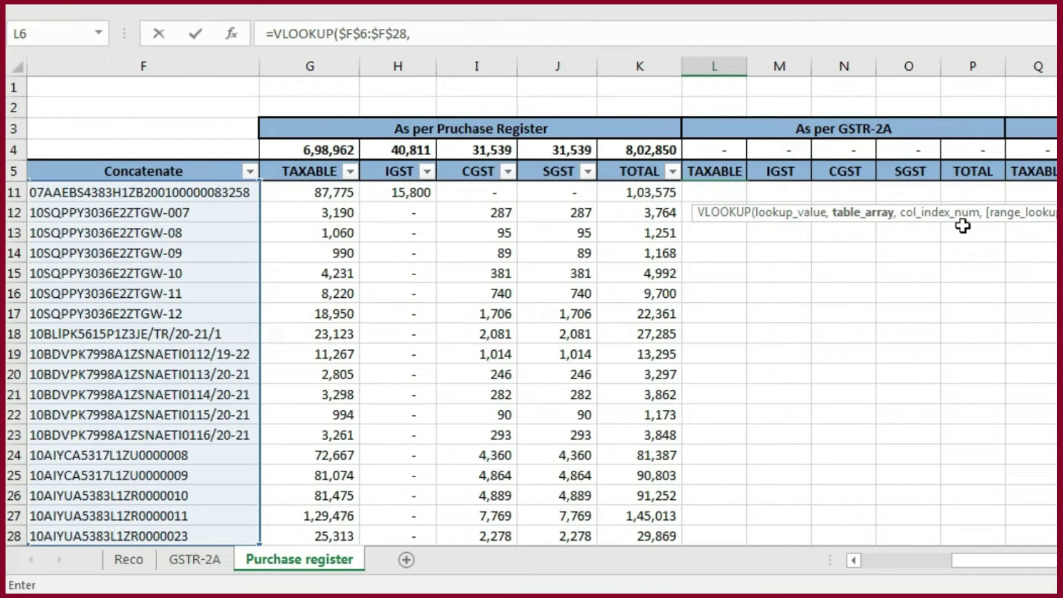
click(188, 559)
drag(1034, 560, 980, 560)
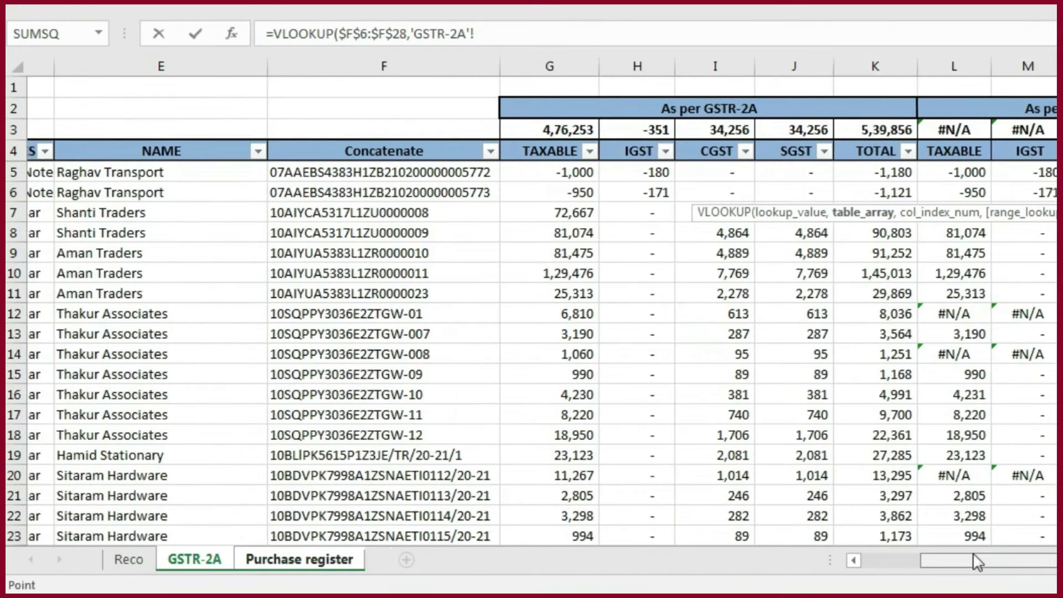
drag(382, 156, 828, 157)
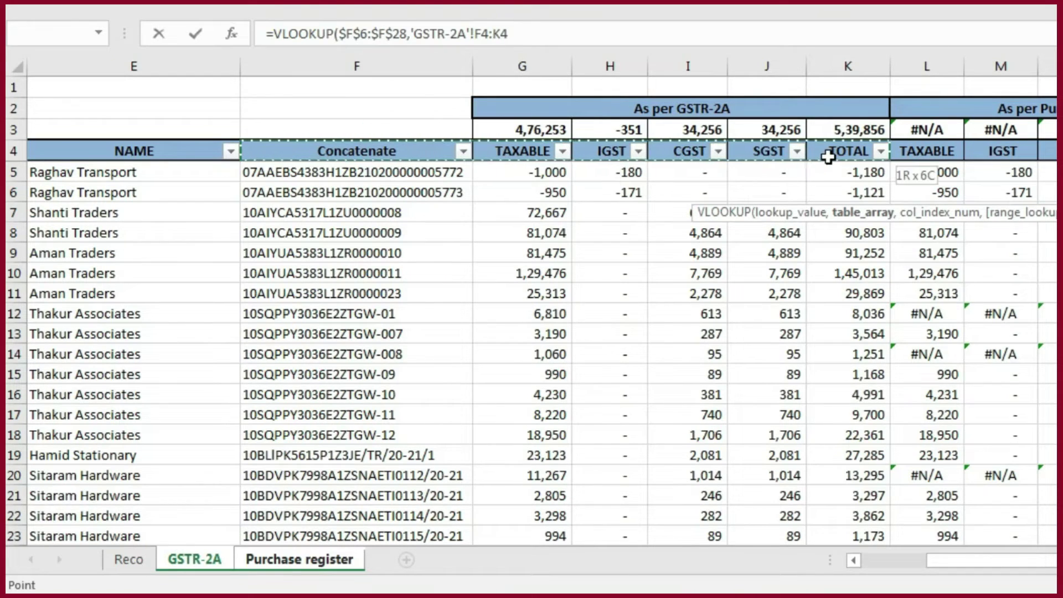
key(ctrl+shift+Down)
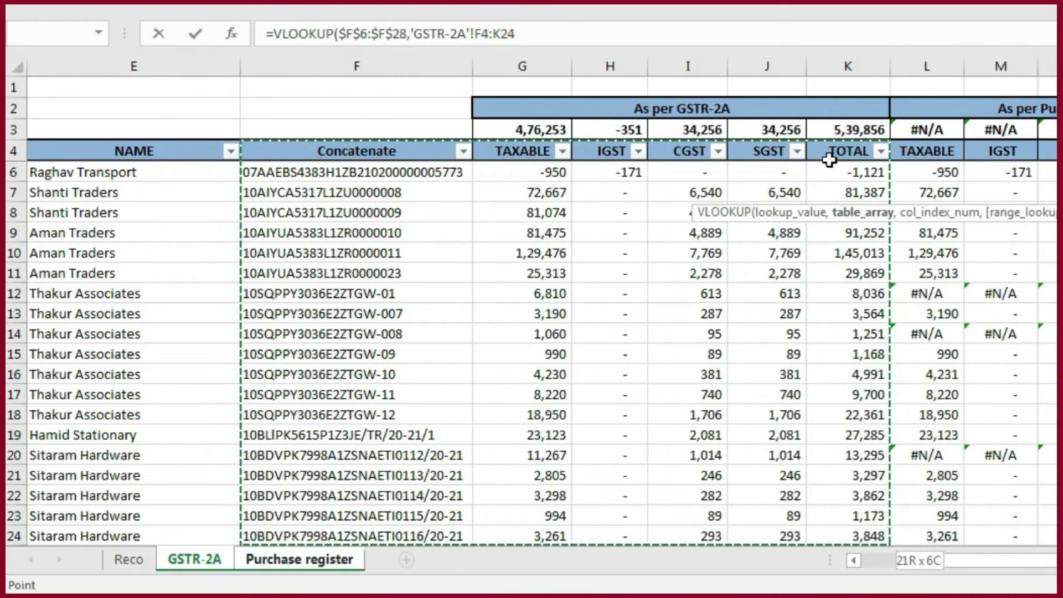
key(F4)
text($K$24,)
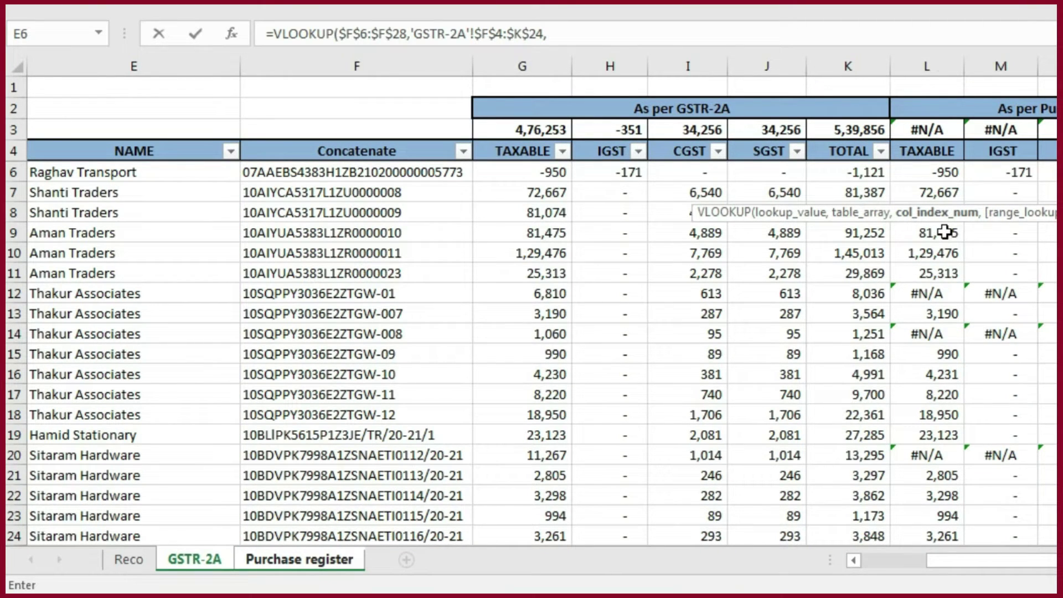
text(2,0)
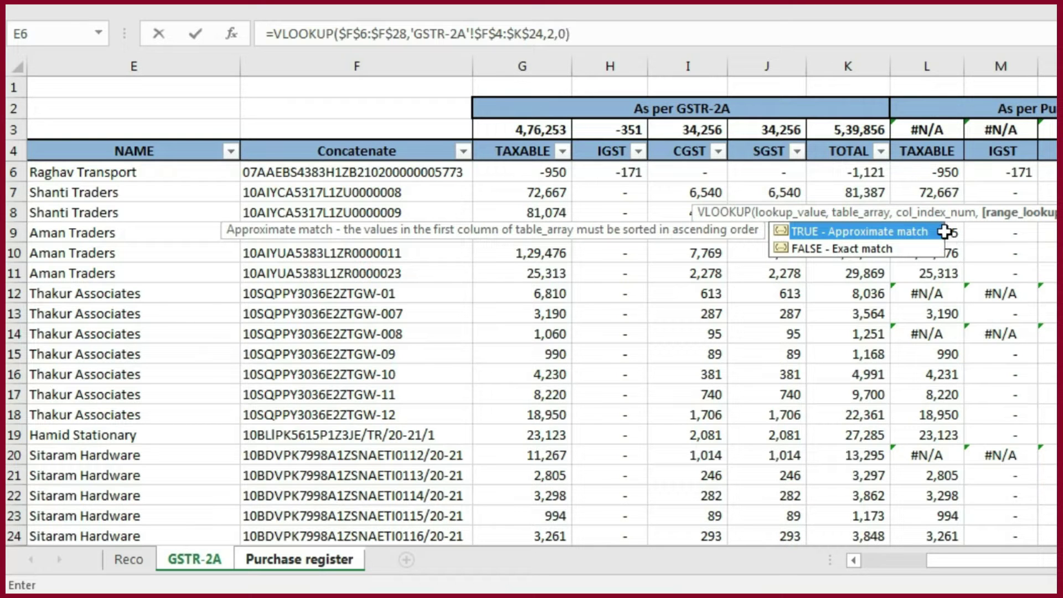
key(Return)
- Copy the L6 lookup formula across L6:P6
key(ctrl+Page_Down)
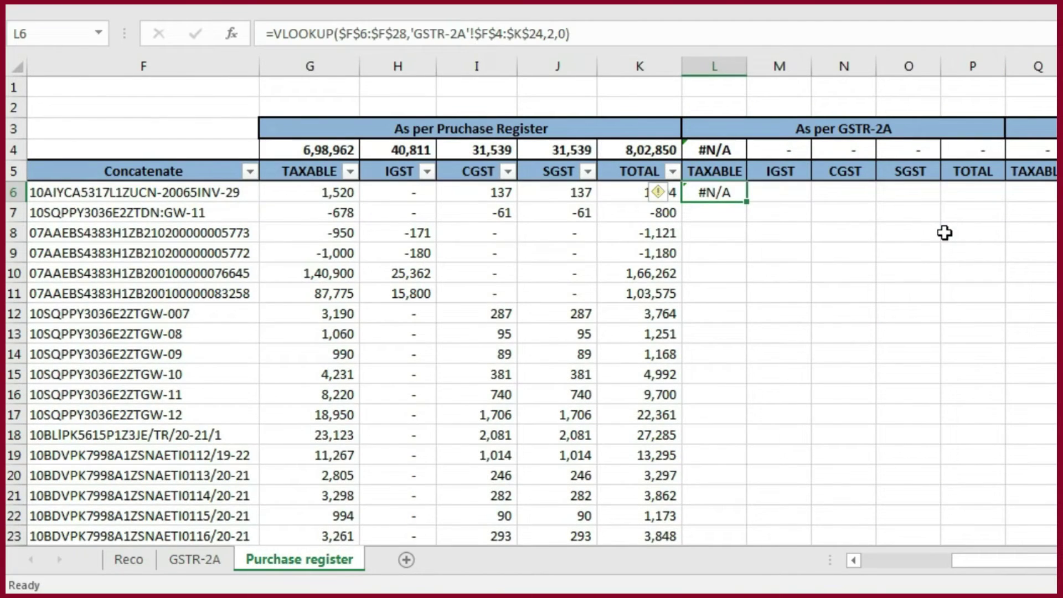
key(ctrl+c)
key(shift+Right)
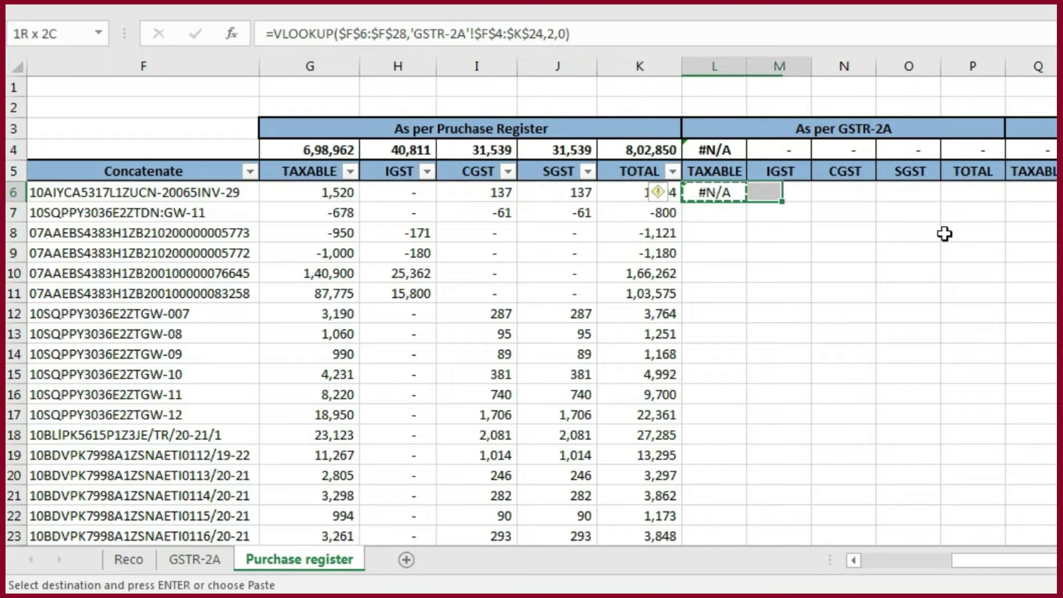
key(shift+Right)
key(shift+Right)
key(shift+Right)
key(ctrl+v)
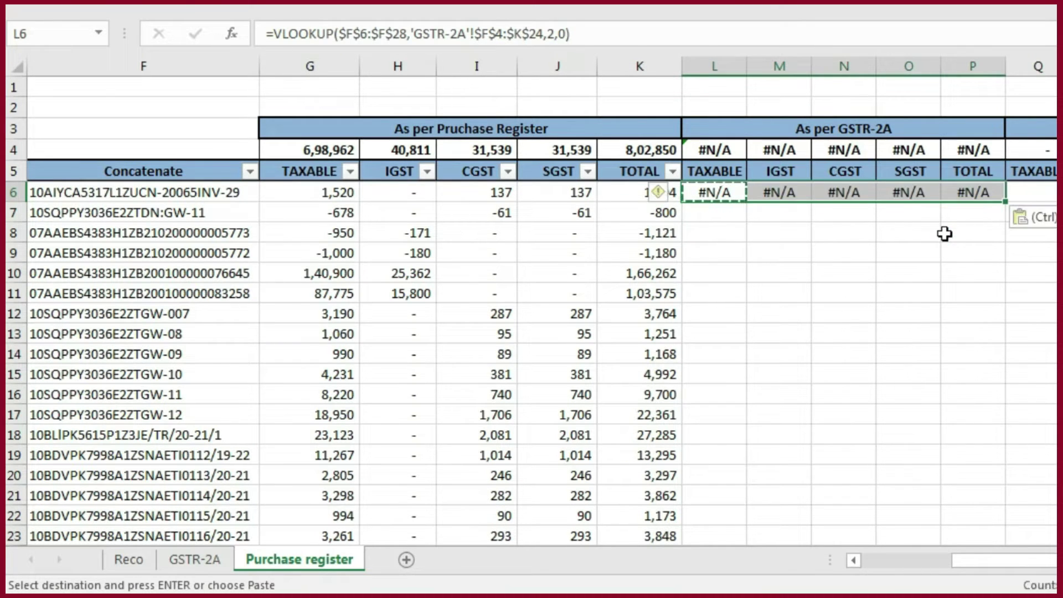
drag(711, 193, 949, 191)
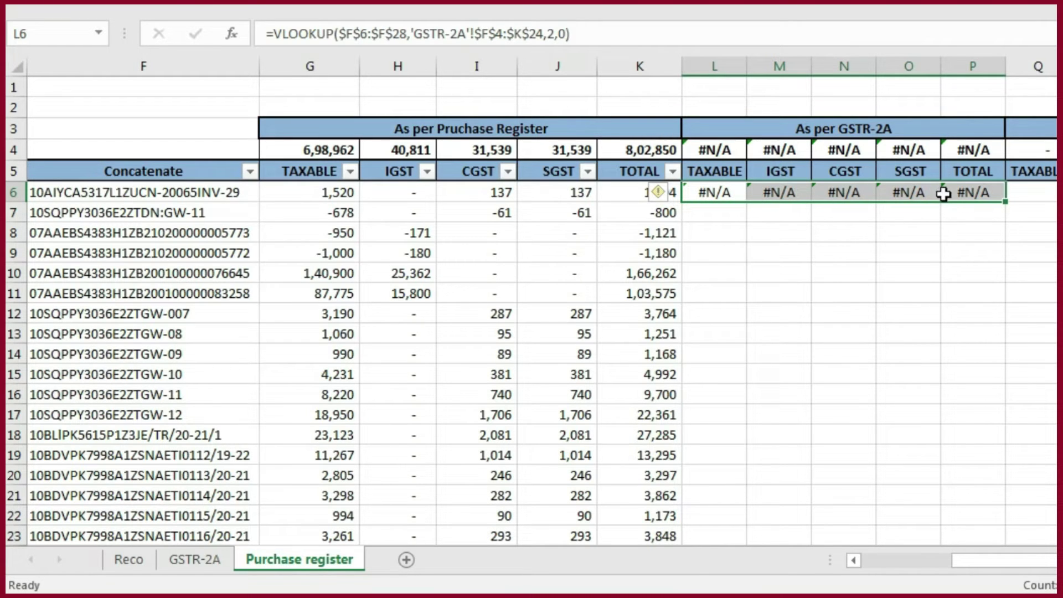
- Set the lookup column index to 2 in M6 and to 4 in N6
click(781, 194)
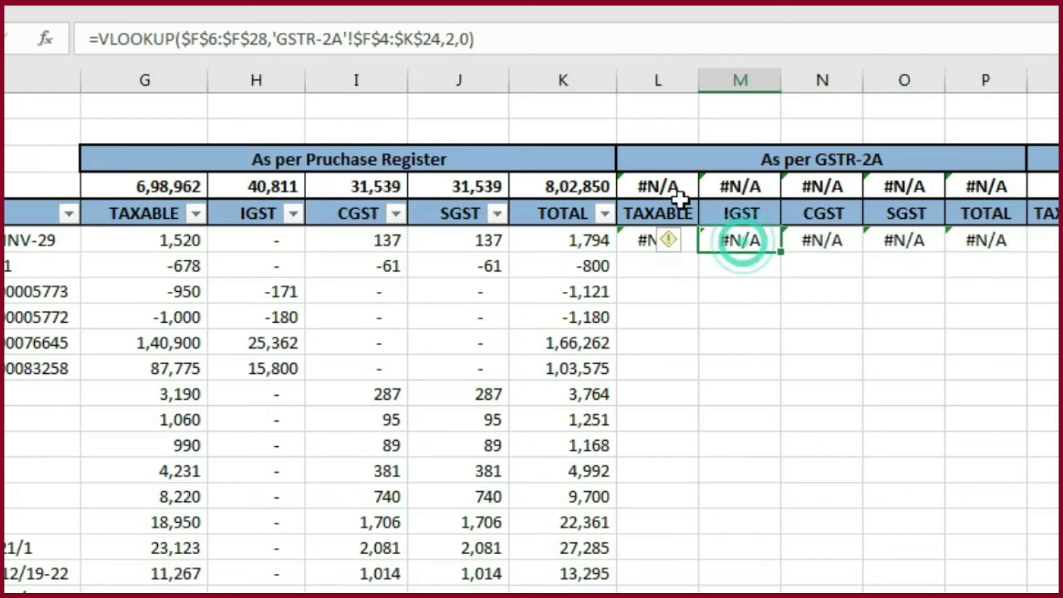
click(456, 39)
key(BackSpace)
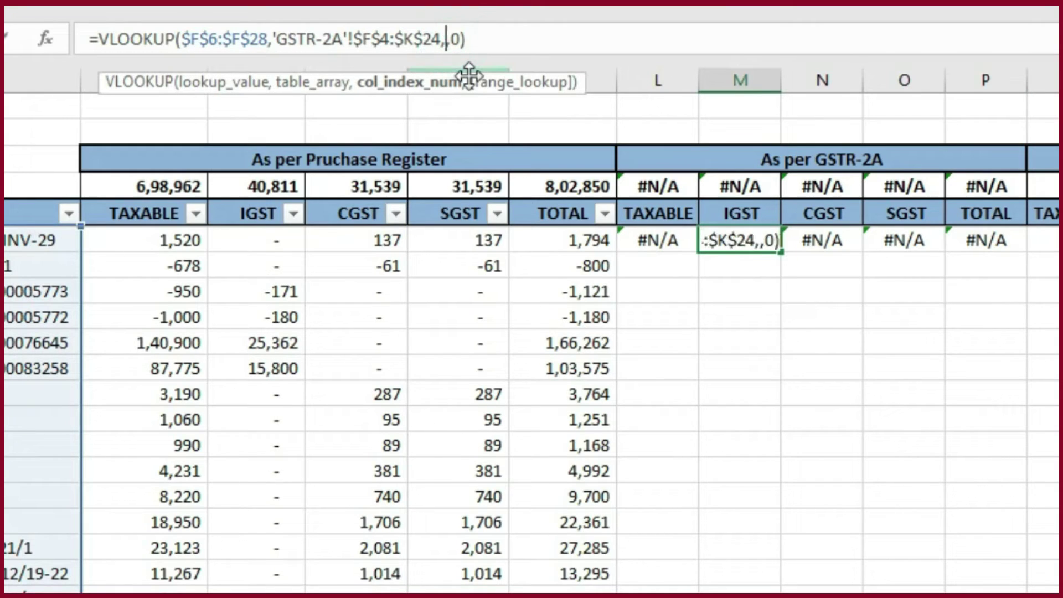
text(2)
key(Return)
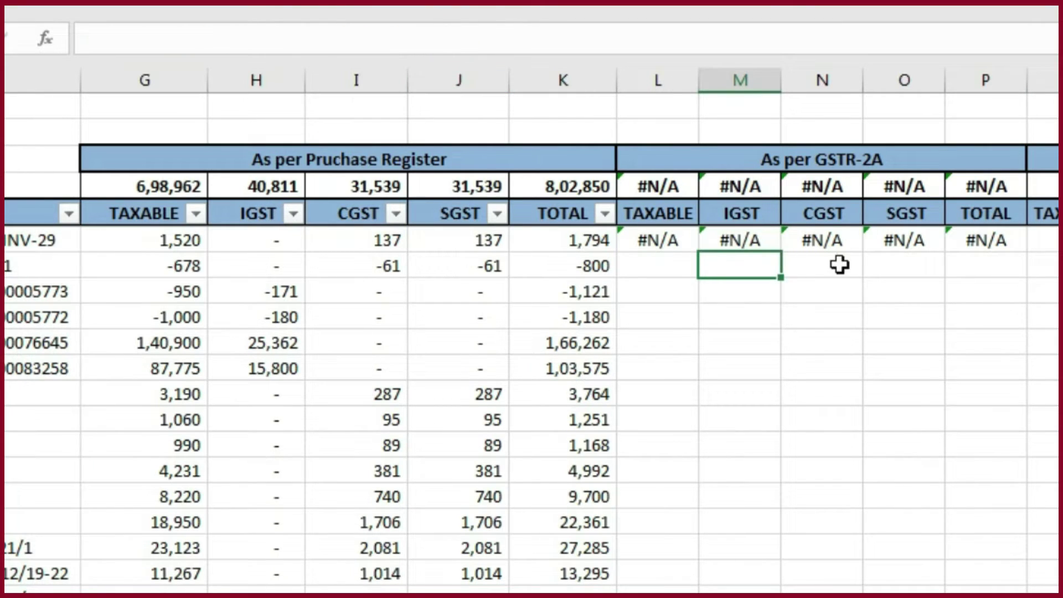
click(831, 250)
click(455, 39)
key(BackSpace)
text(4)
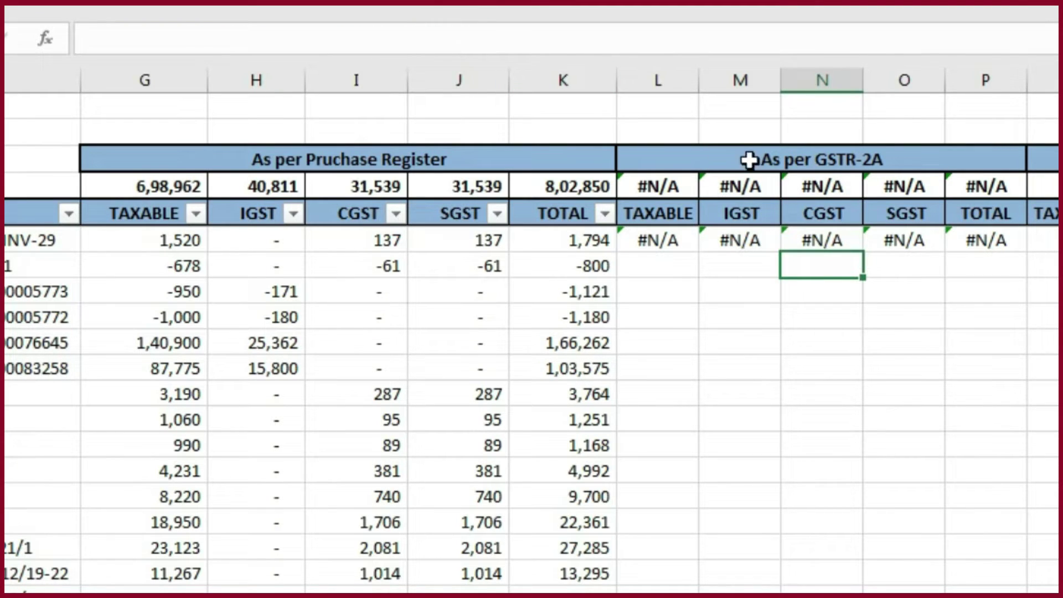
- Change the lookup column index to 5 in O6 and to 6 in the TOTAL cell P6
click(894, 243)
click(457, 22)
key(Home)
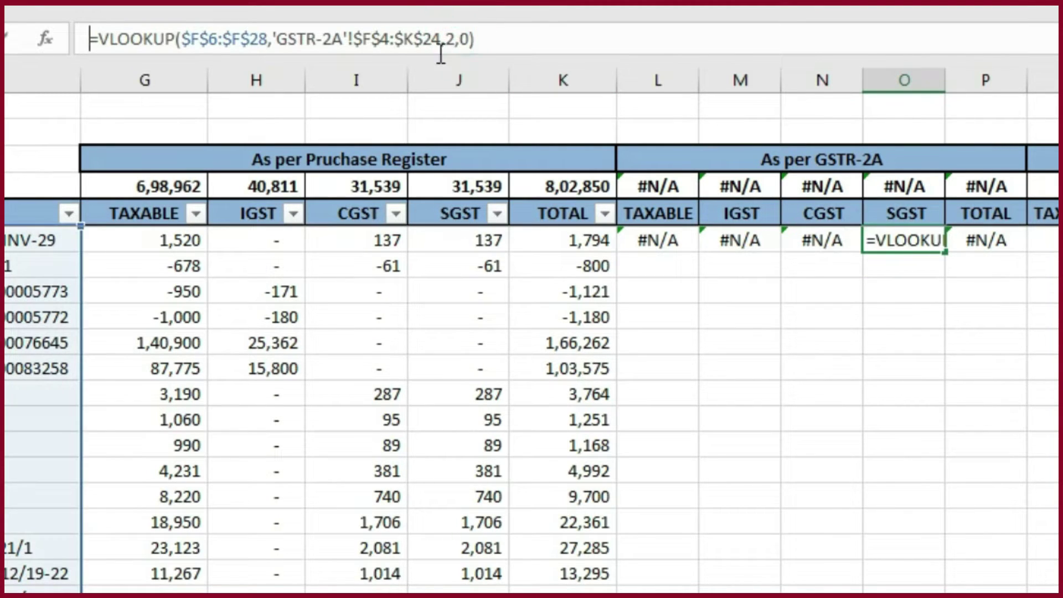
double_click(454, 39)
text(5)
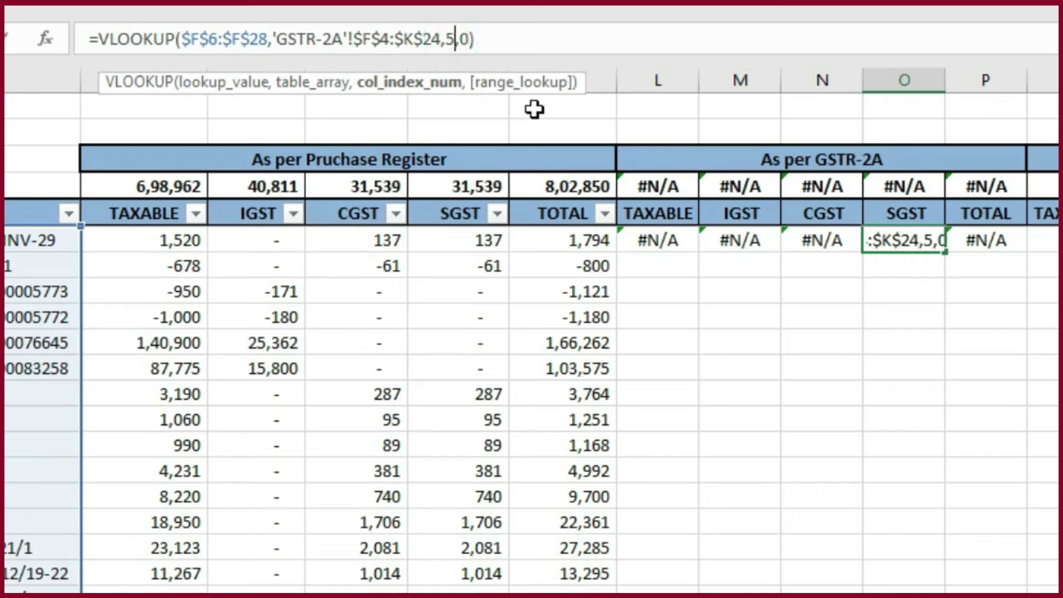
key(Return)
click(981, 258)
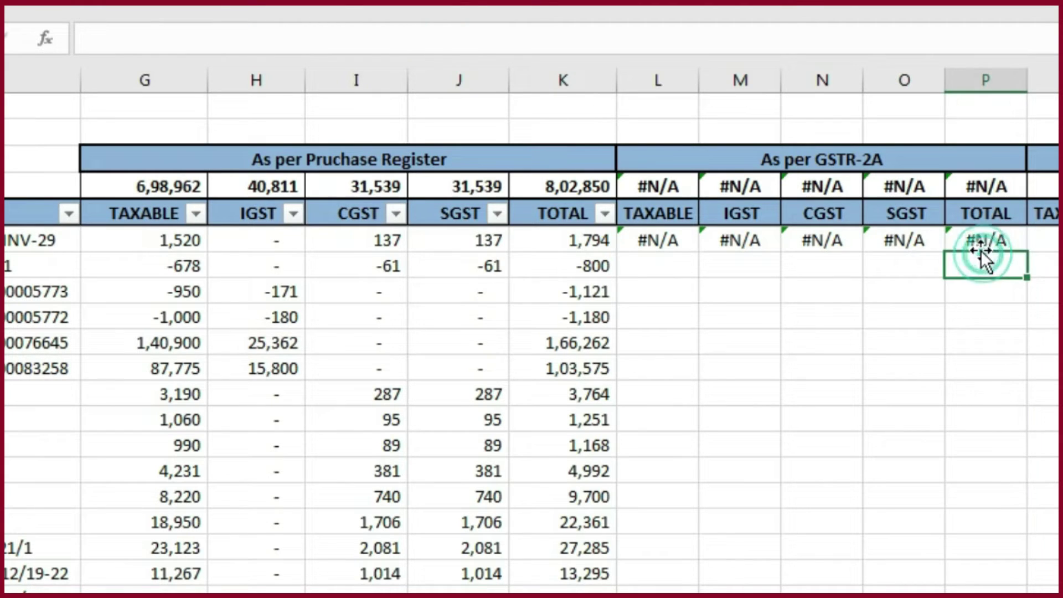
click(971, 240)
click(460, 40)
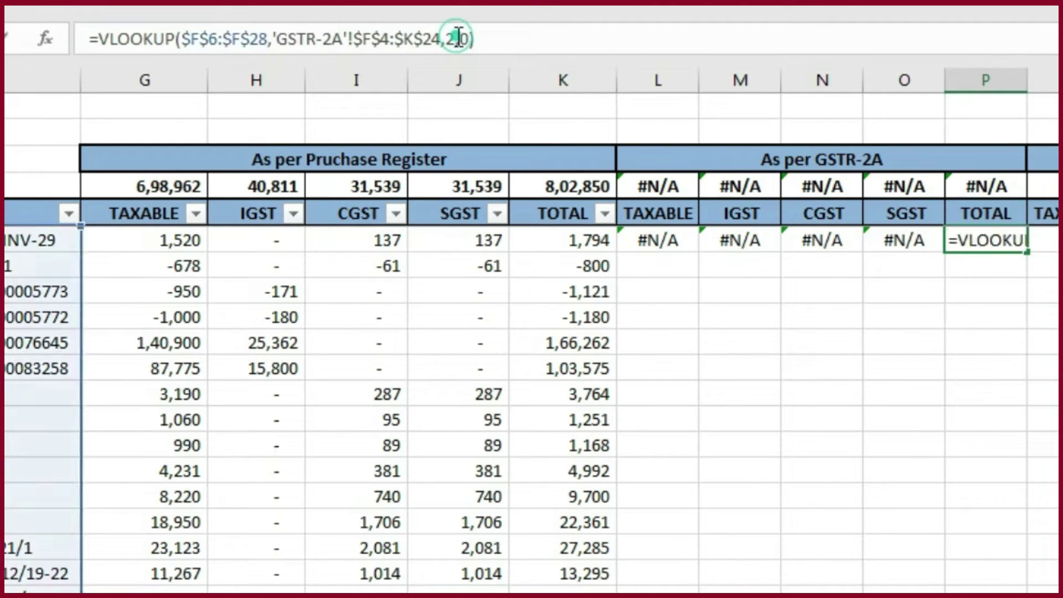
key(BackSpace)
text(6)
key(Return)
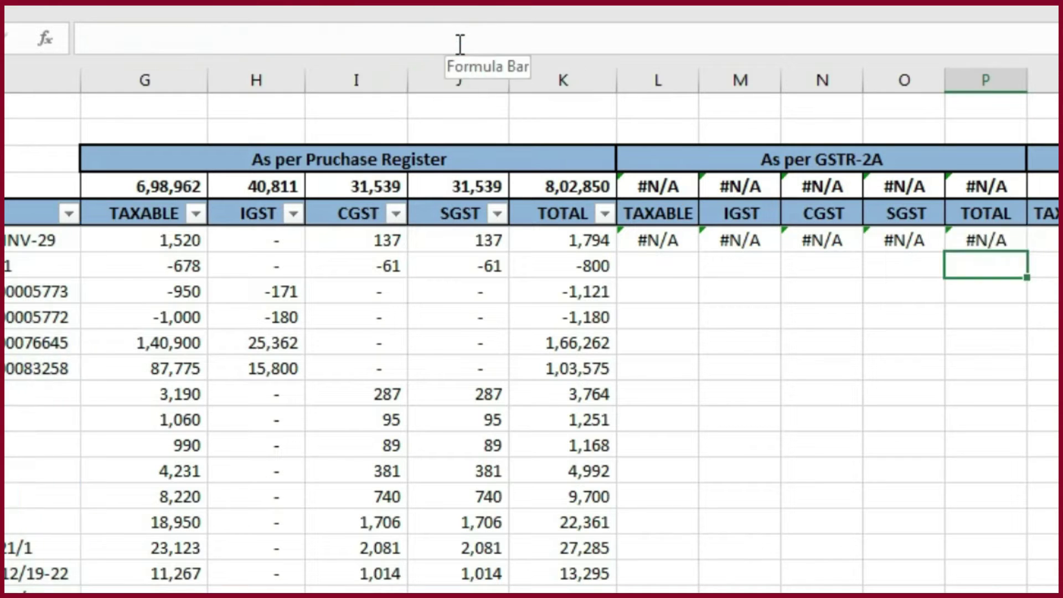
click(762, 212)
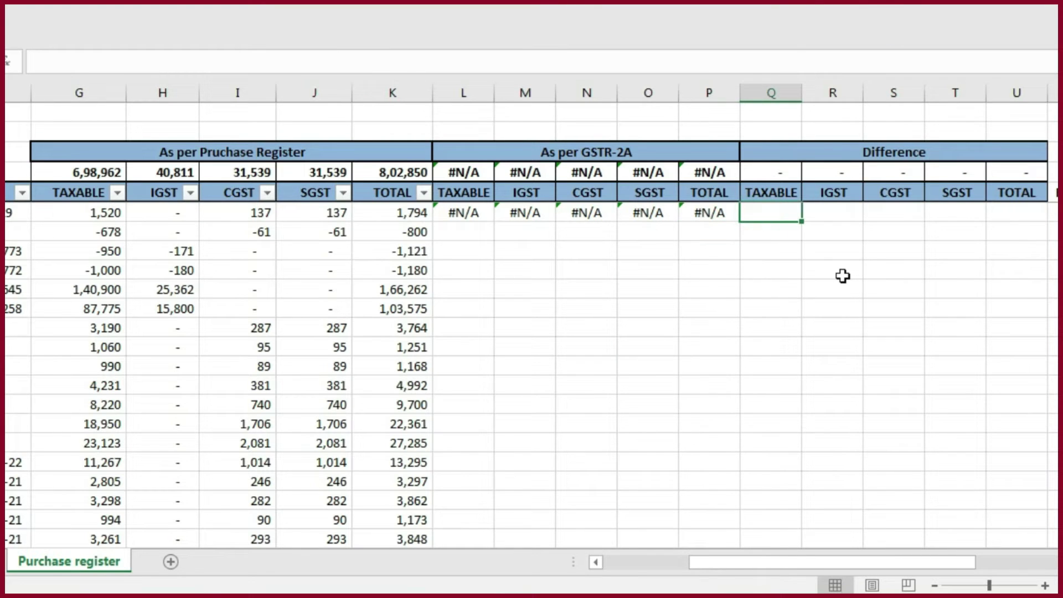
- Enter the taxable Difference formula =G6-L6 and copy it across the Difference columns
text(=)
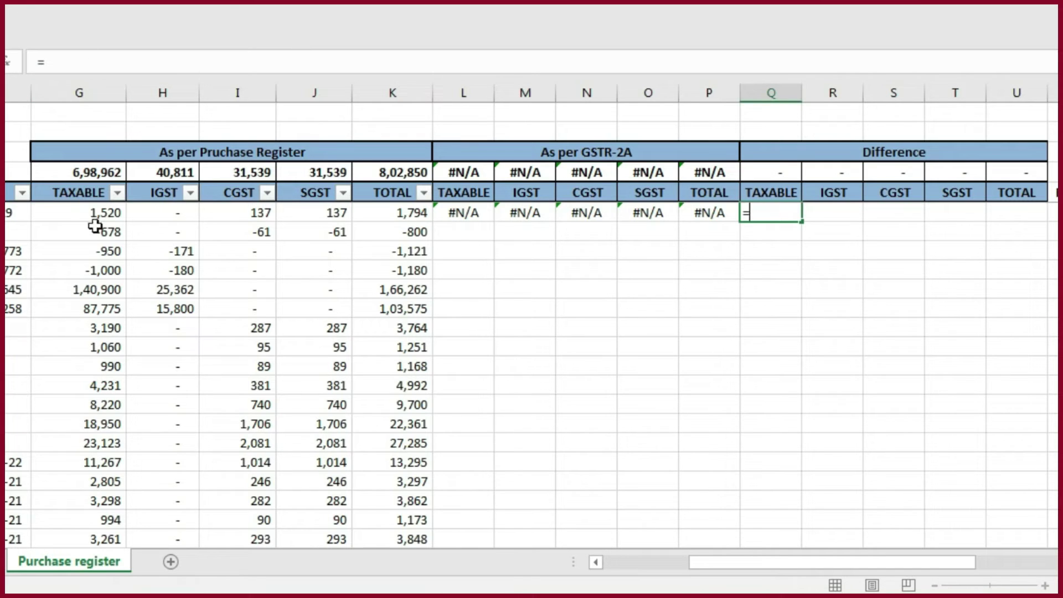
click(91, 215)
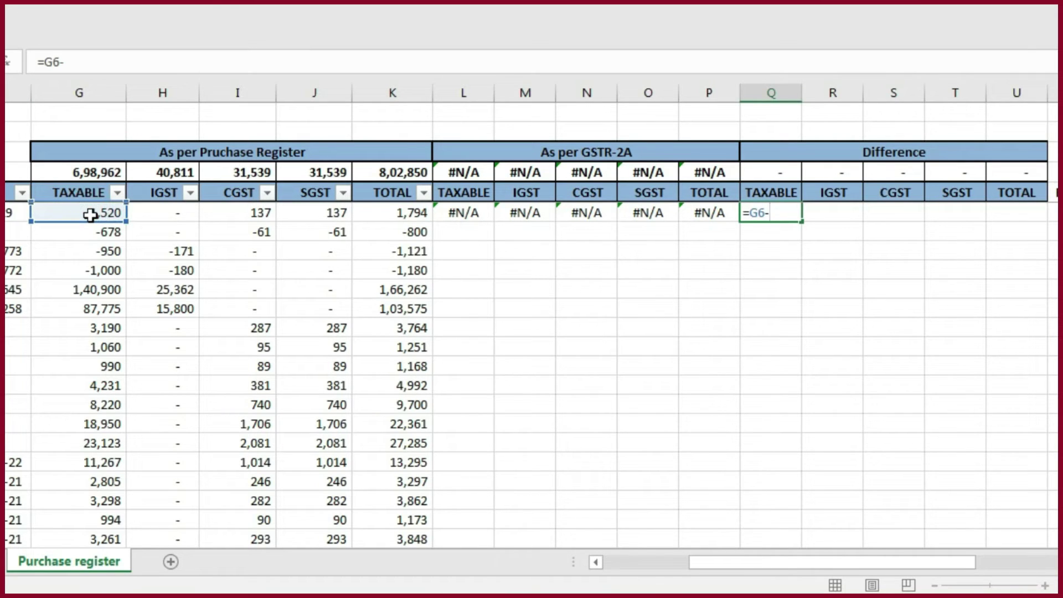
click(469, 214)
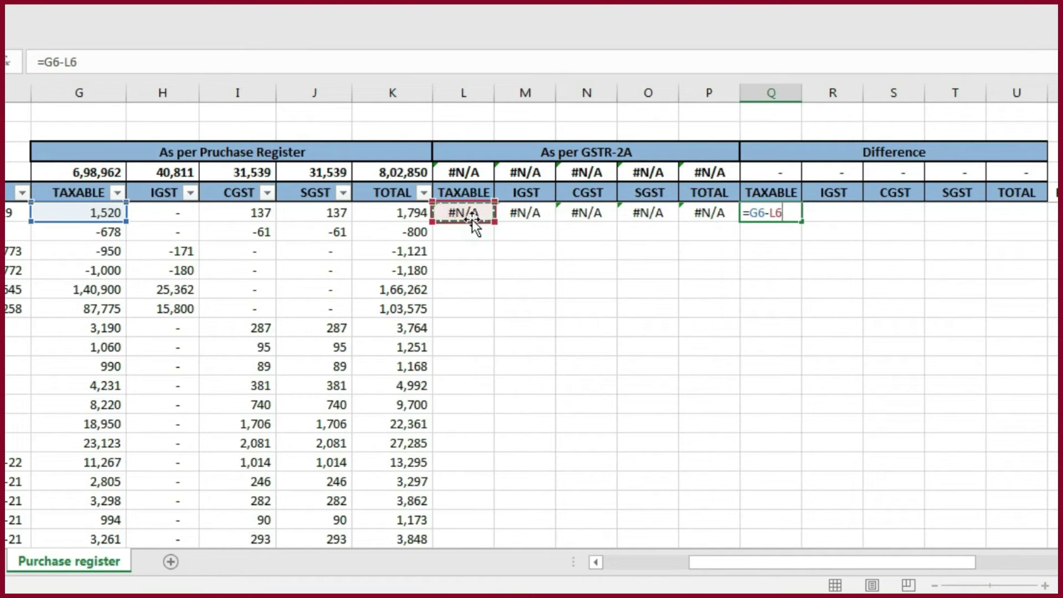
key(Return)
key(Up)
key(ctrl+c)
key(shift+Right)
key(shift+Right)
key(shift+Right)
- Copy the row's GSTR-2A lookup and Difference formulas down every invoice row to row 28
key(shift+Right)
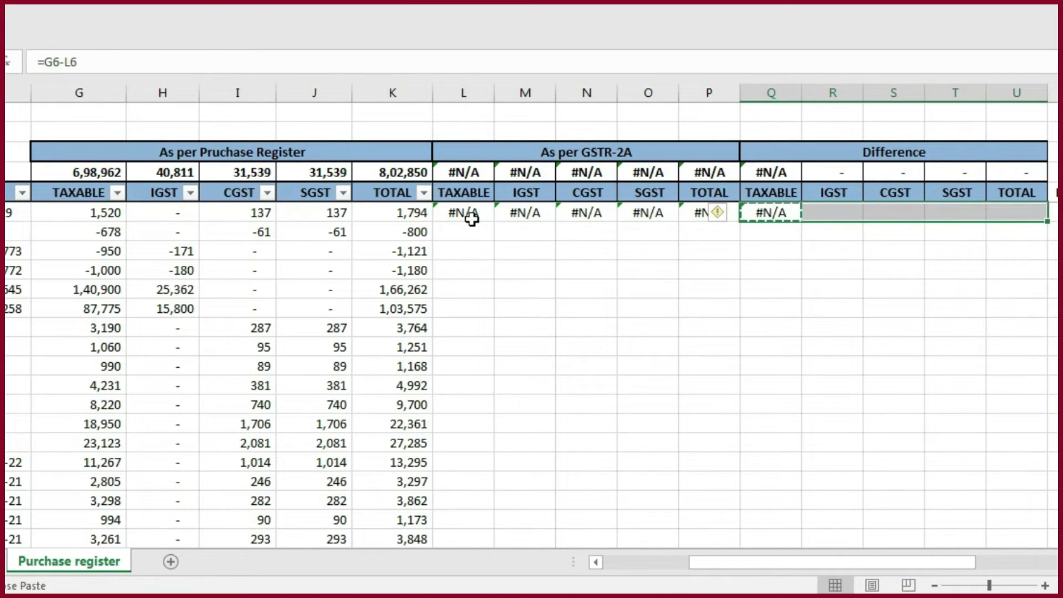
key(ctrl+v)
click(471, 219)
key(shift+Right)
key(shift+Right)
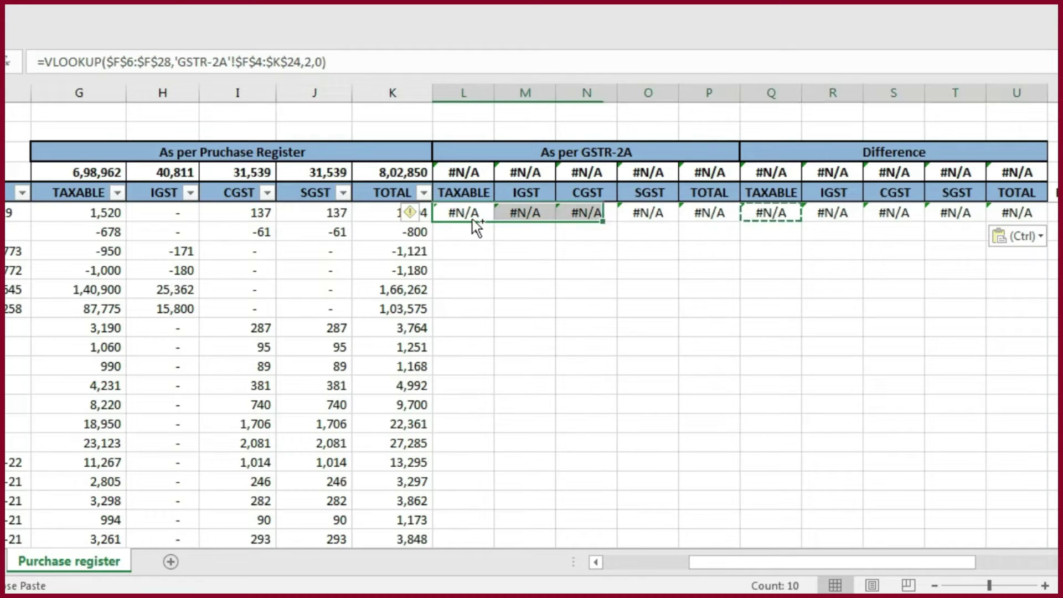
key(shift+Right)
key(shift+Right)
key(shift+Right)
key(ctrl+c)
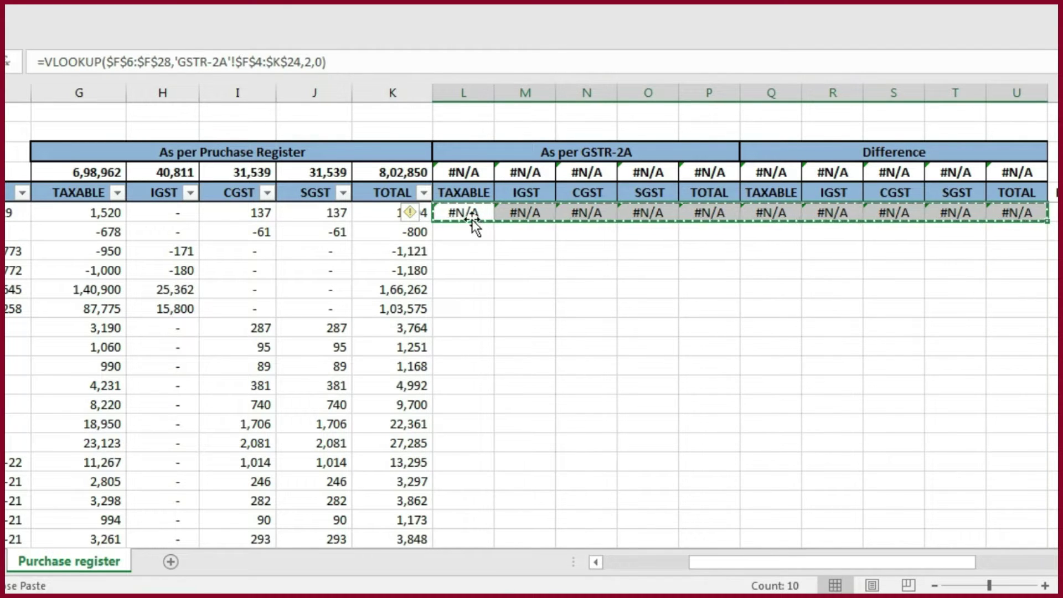
key(shift+Down)
key(shift+Down)
key(shift+Down)
key(shift+Down)
key(shift+Down)
key(shift+Down)
key(shift+Down)
key(shift+Down)
key(shift+Down)
key(shift+Down)
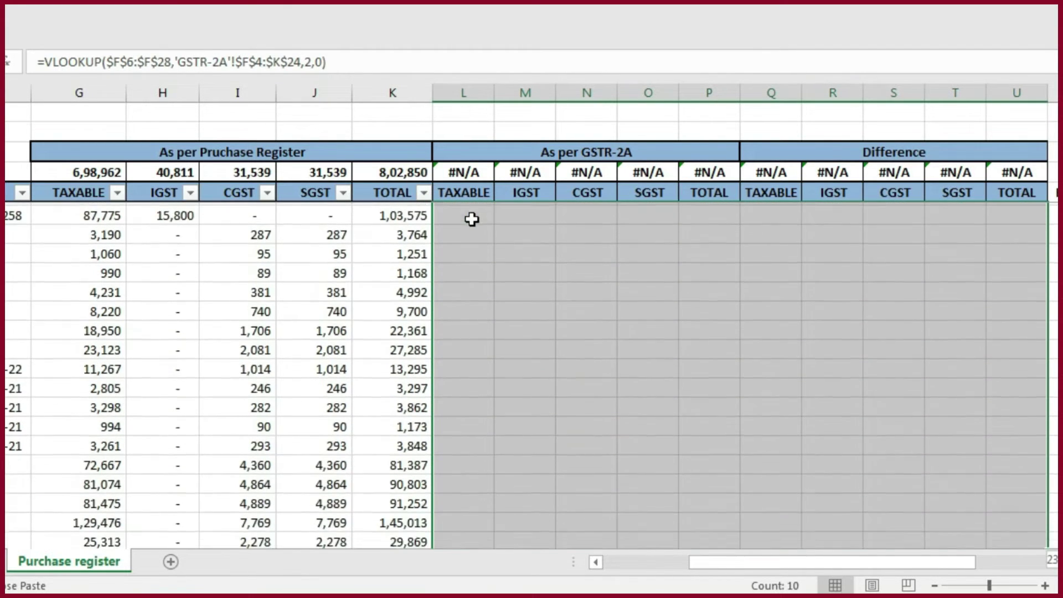
key(ctrl+v)
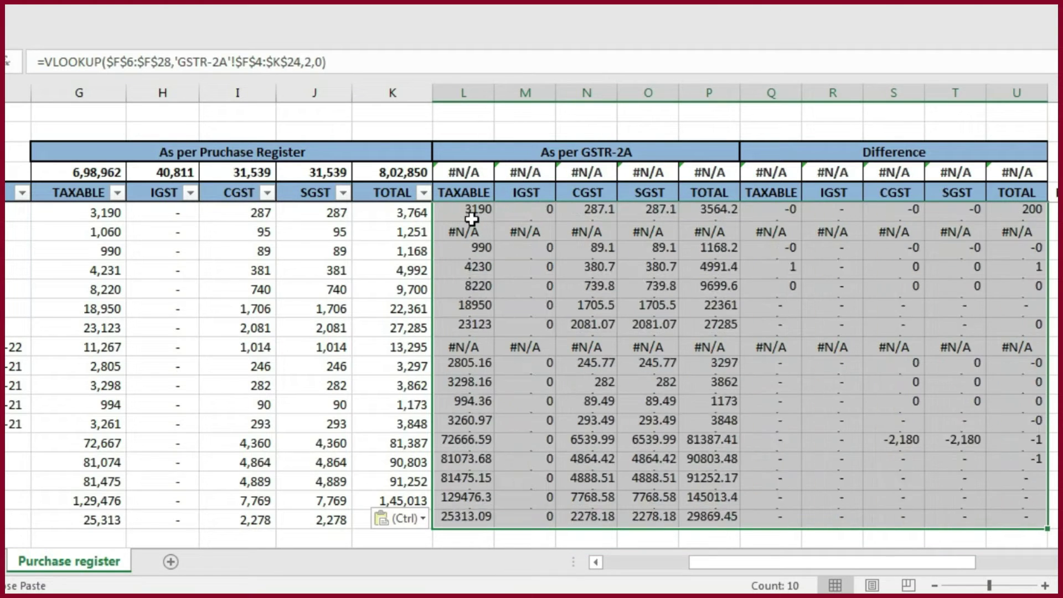
- Review the difference results, checking the #N/A row and the unmatched invoice in row 19
drag(429, 307, 531, 332)
drag(667, 336, 794, 508)
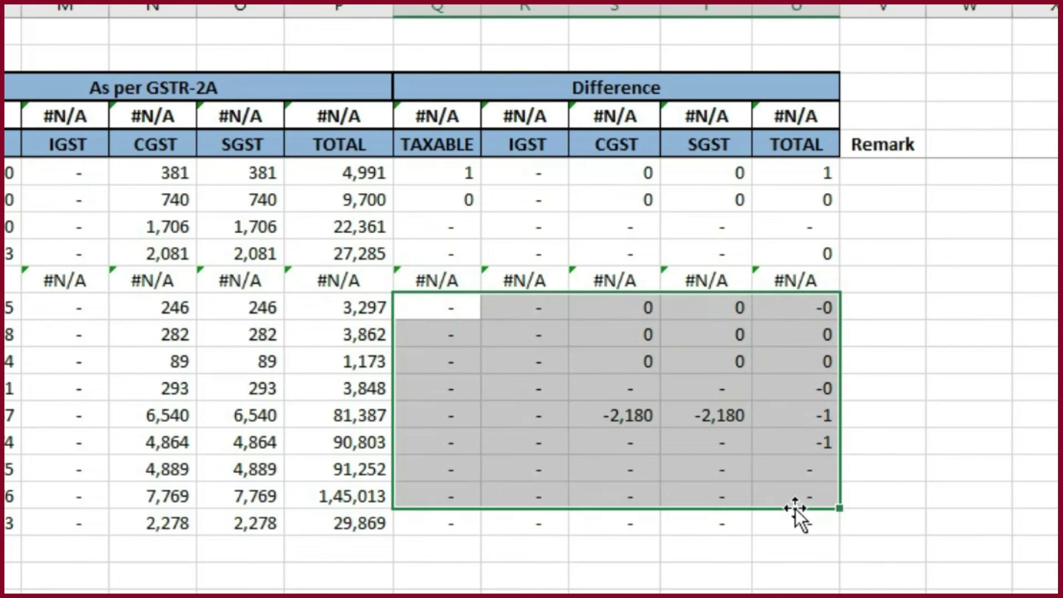
mouse_move(439, 308)
mouse_down()
mouse_move(788, 500)
mouse_move(758, 479)
mouse_up()
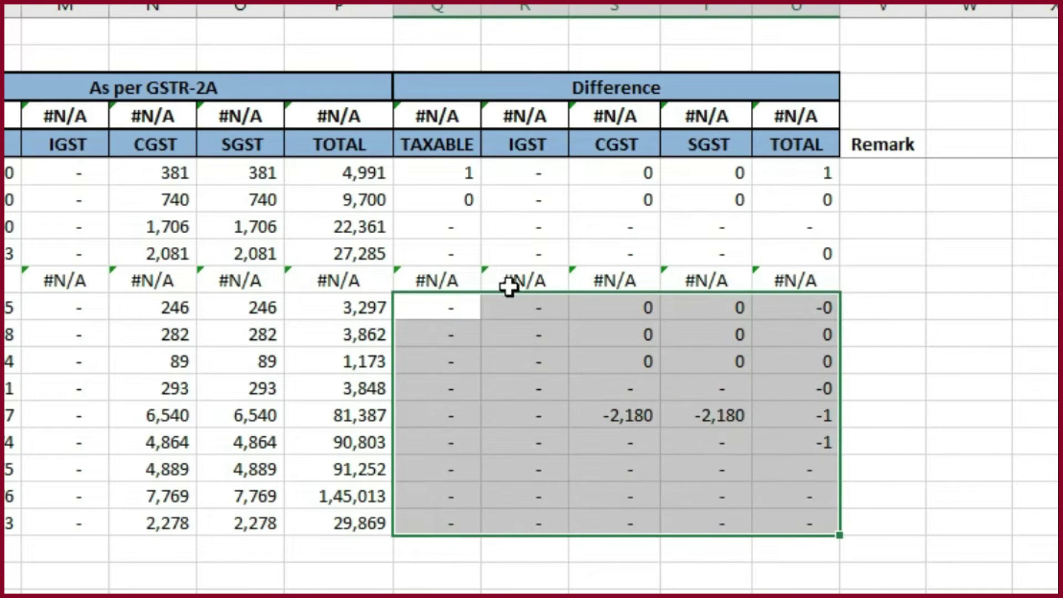
click(509, 282)
click(637, 276)
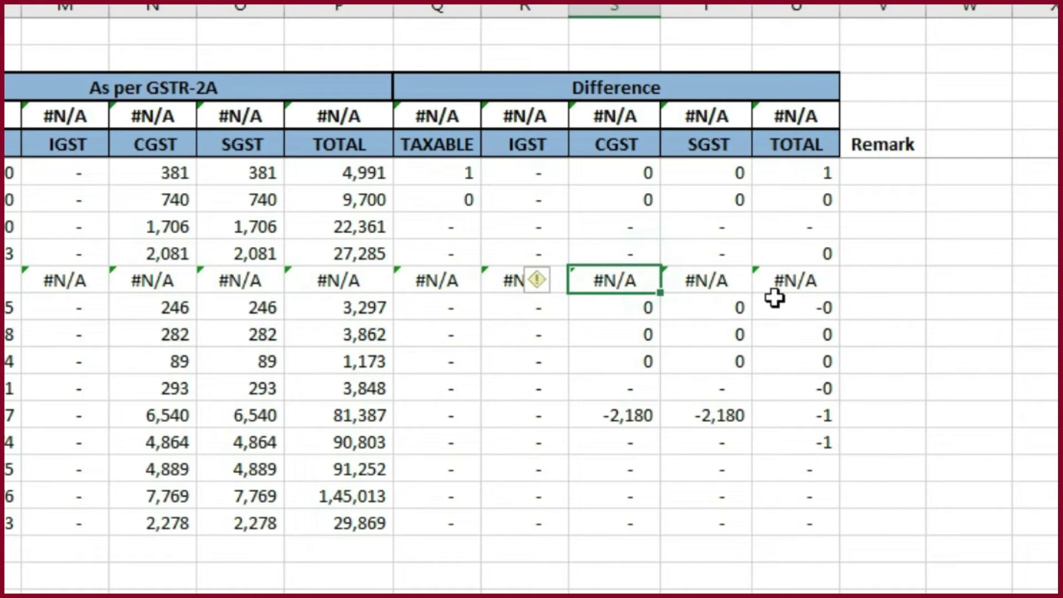
click(813, 441)
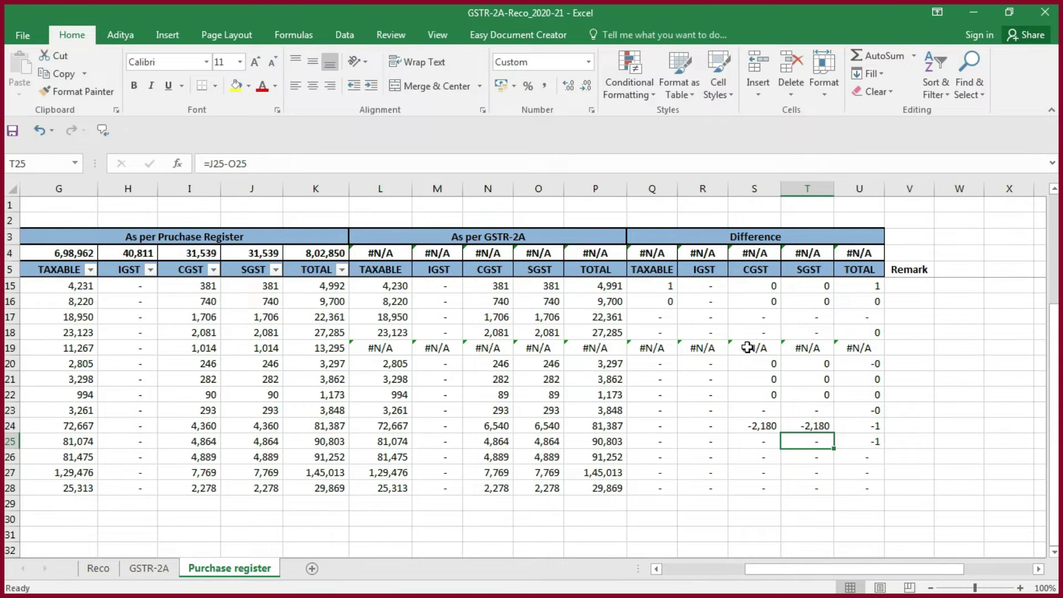
click(747, 347)
click(797, 347)
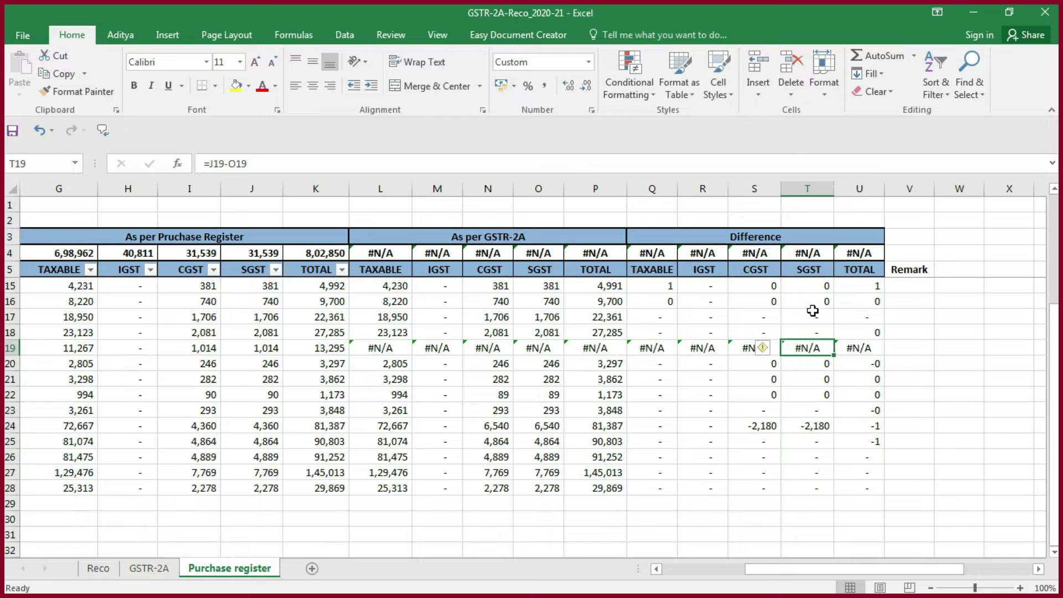
- Reapply AutoFilter on the GSTR-2A table so the filters span A4:V4, including Remark
click(150, 569)
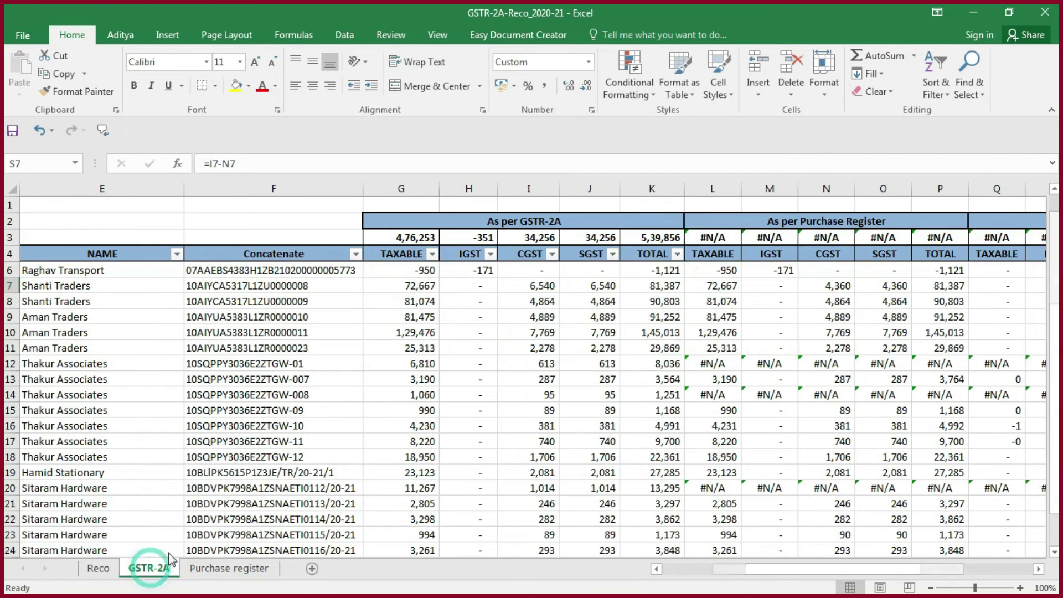
mouse_move(814, 569)
mouse_down()
mouse_move(864, 566)
mouse_move(764, 568)
mouse_up()
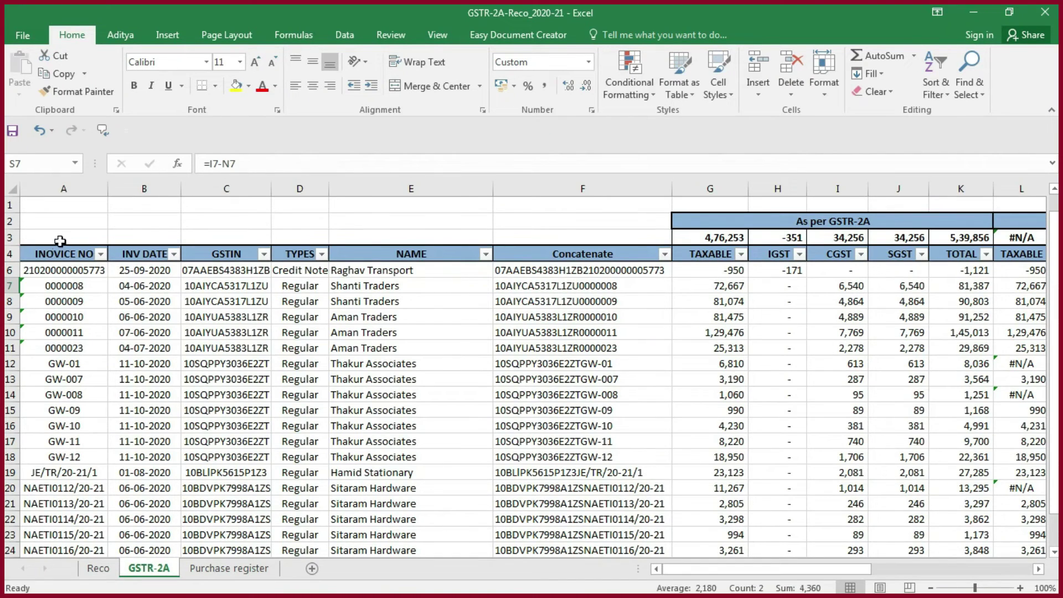
click(60, 253)
key(ctrl+shift+Right)
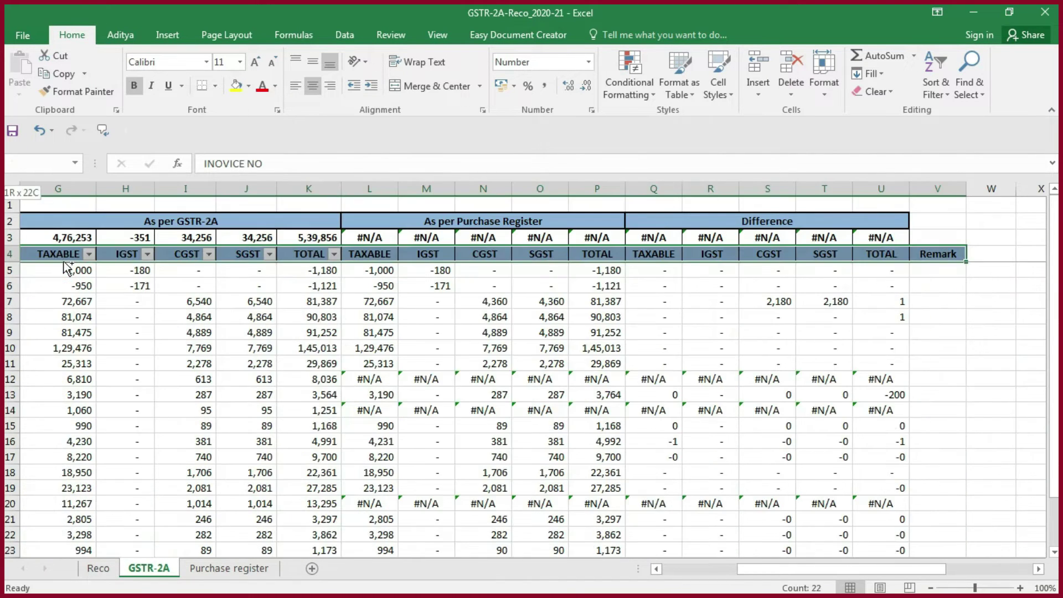
key(ctrl+shift+Down)
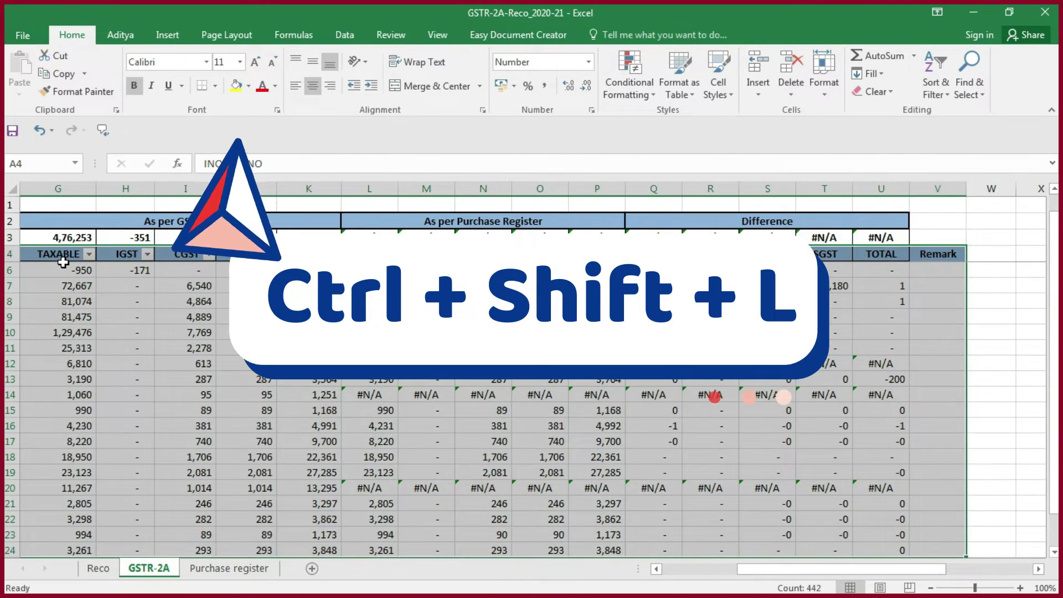
key(ctrl+shift+l)
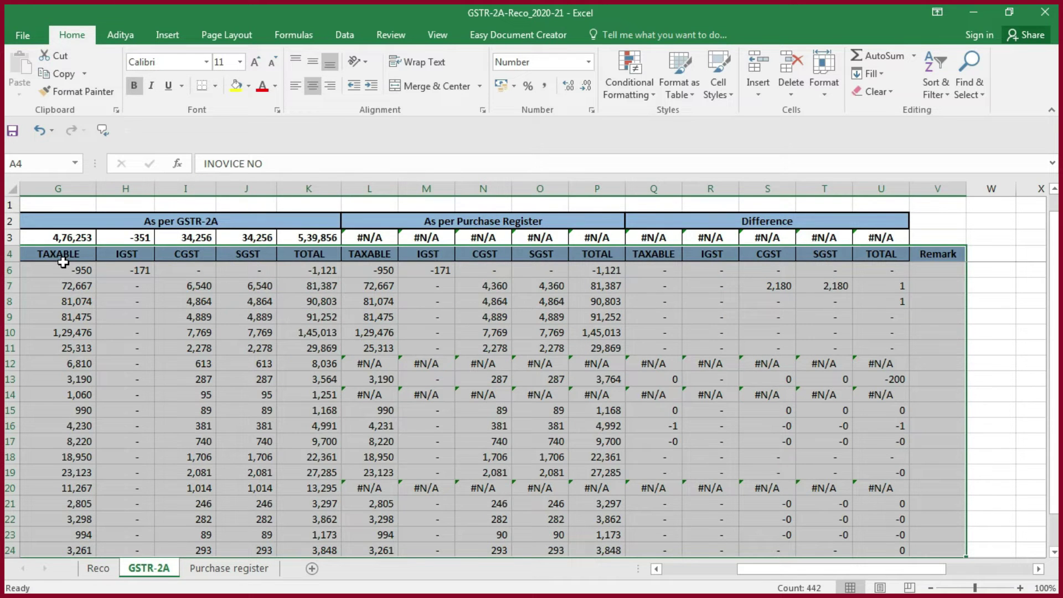
key(ctrl+z)
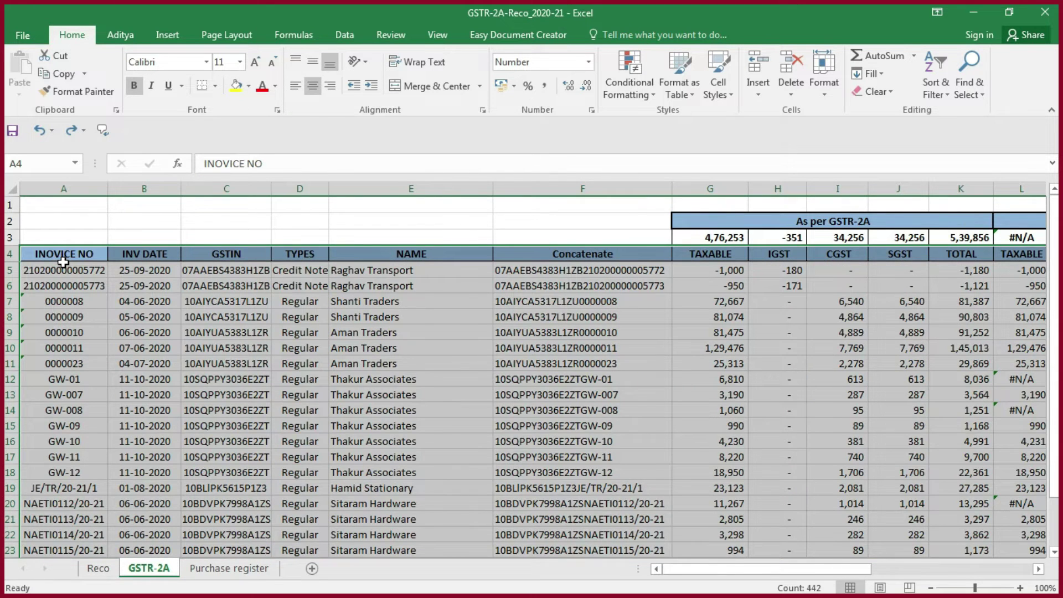
key(ctrl+y)
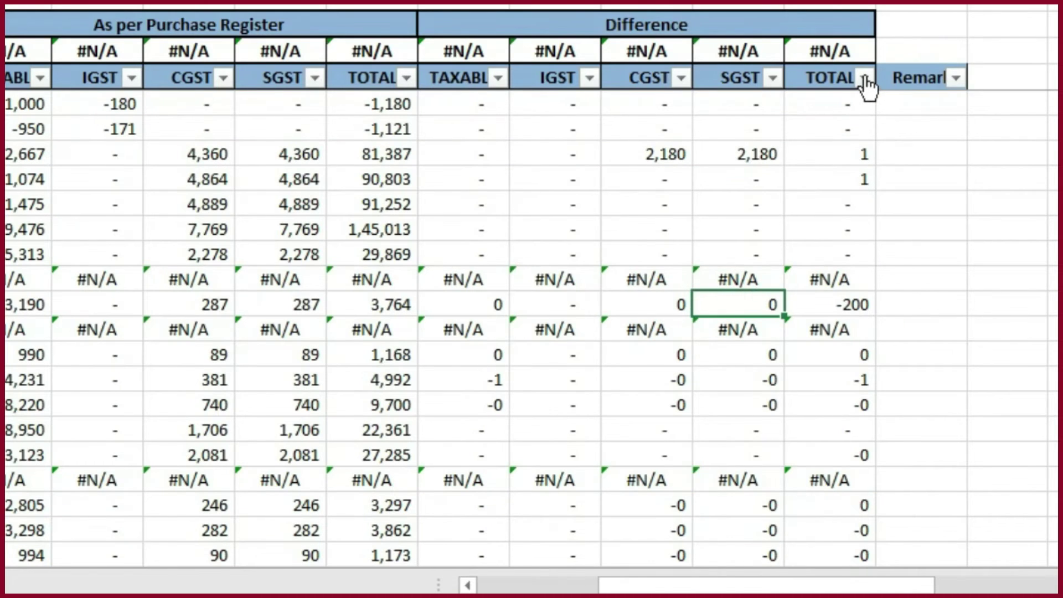
- Filter the Difference TOTAL column to show only rows containing #N/A
click(902, 254)
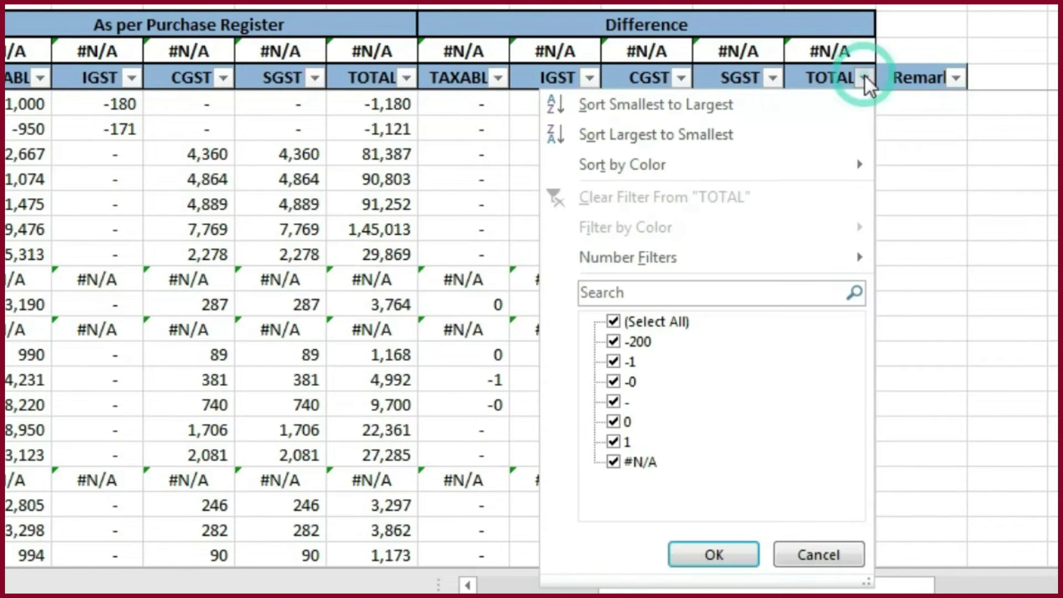
click(616, 299)
text(#)
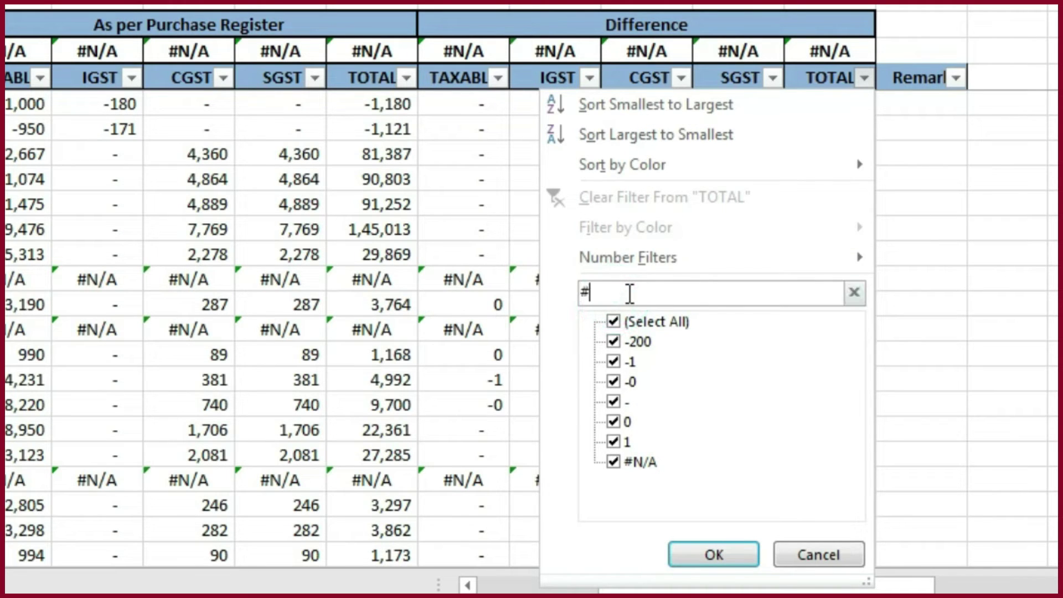
key(Return)
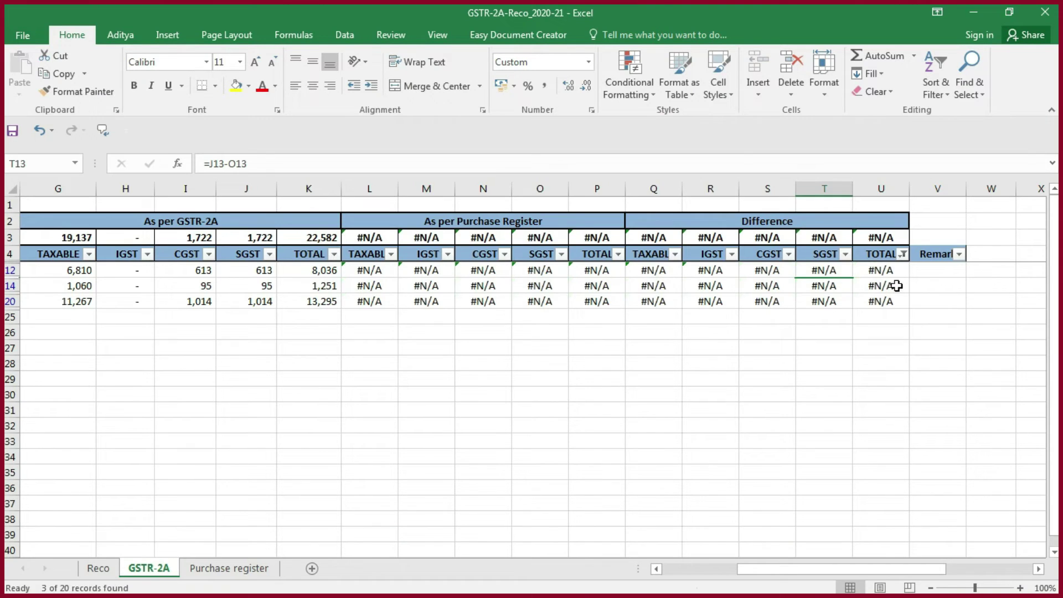
- Review the three unmatched invoices: two from Thakur Associates and one from Sitaram Hardware
mouse_move(762, 270)
mouse_down()
mouse_move(888, 275)
mouse_move(890, 311)
mouse_up()
click(878, 358)
mouse_move(929, 570)
mouse_down()
mouse_move(966, 576)
mouse_move(714, 576)
mouse_up()
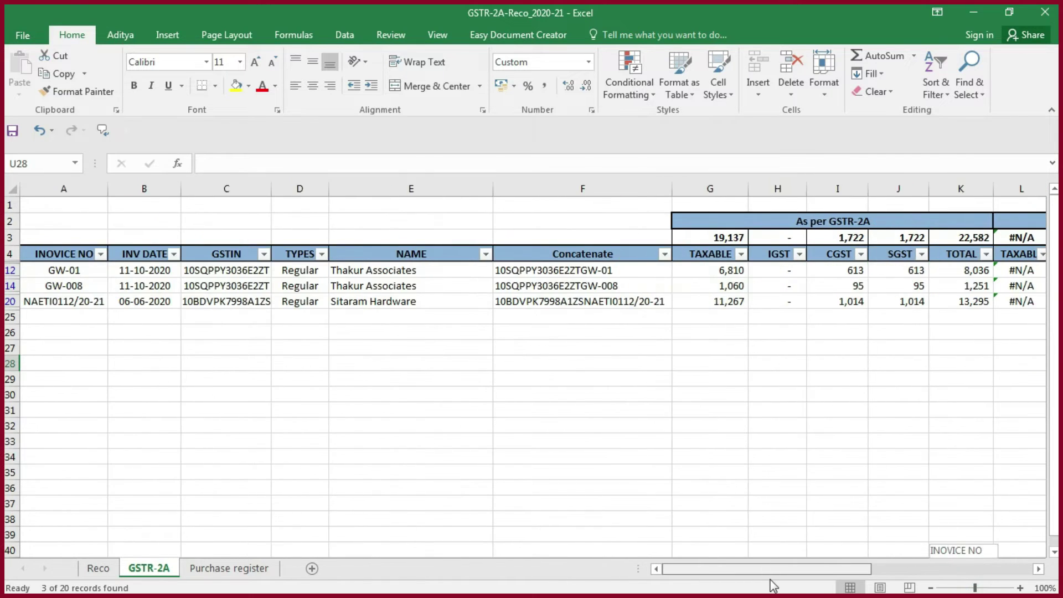
click(412, 340)
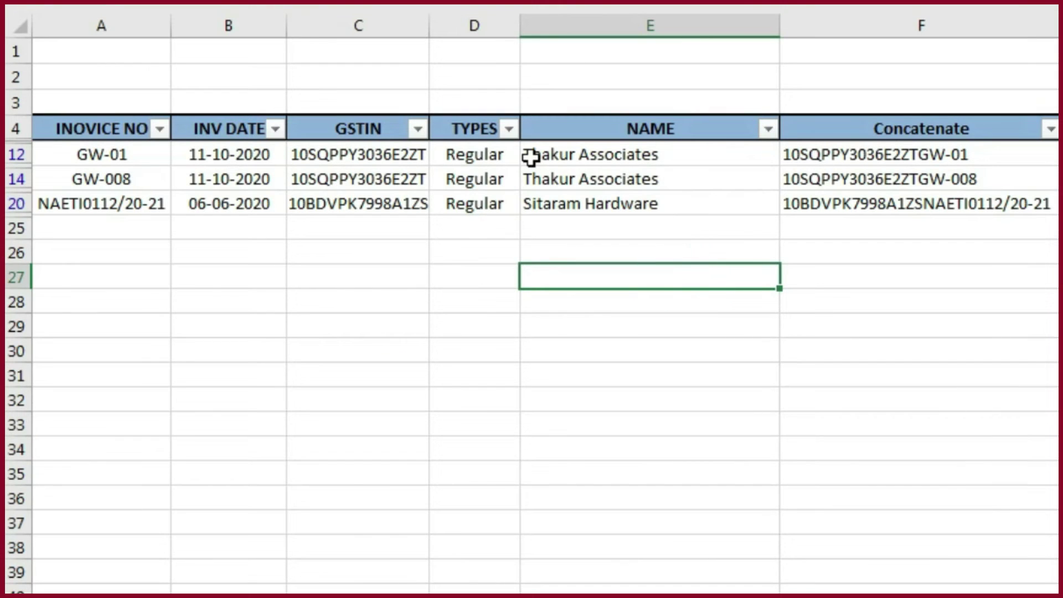
drag(530, 157, 630, 187)
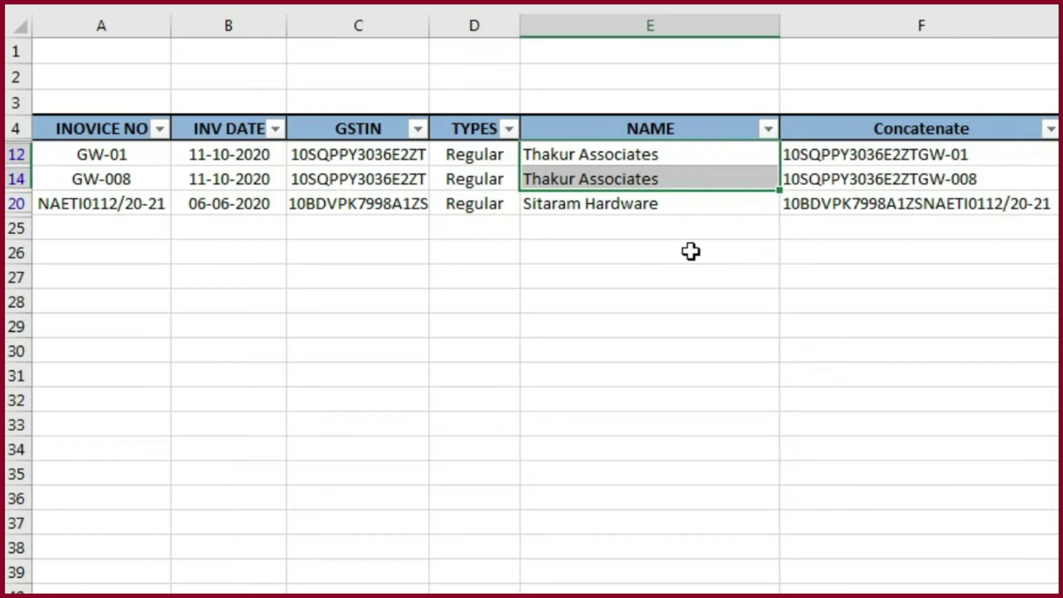
click(630, 212)
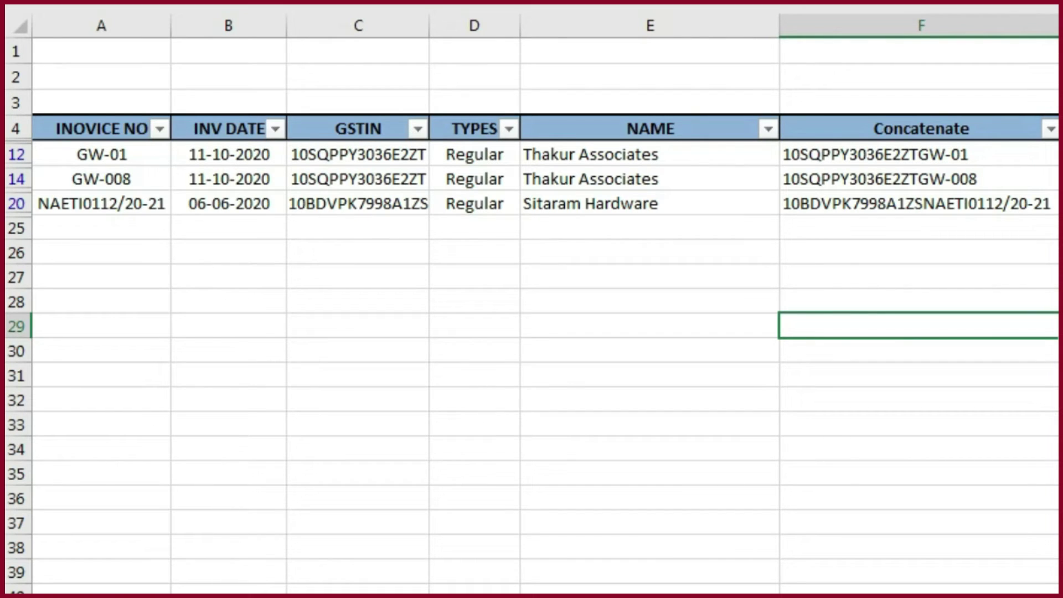
- Filter the GSTR-2A table's GSTIN column to Thakur Associates' GSTIN
click(413, 155)
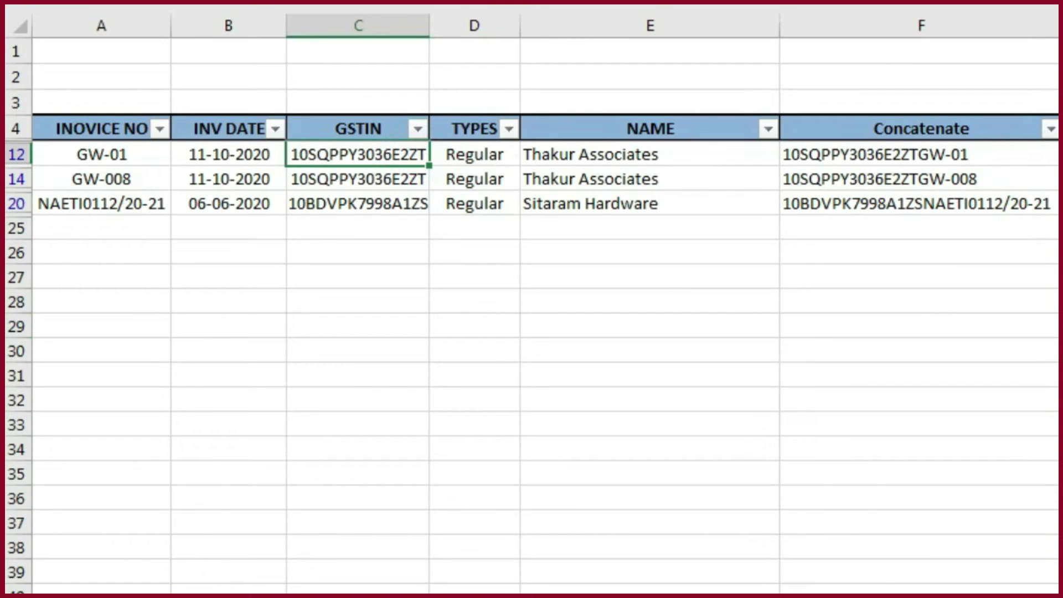
key(ctrl+c)
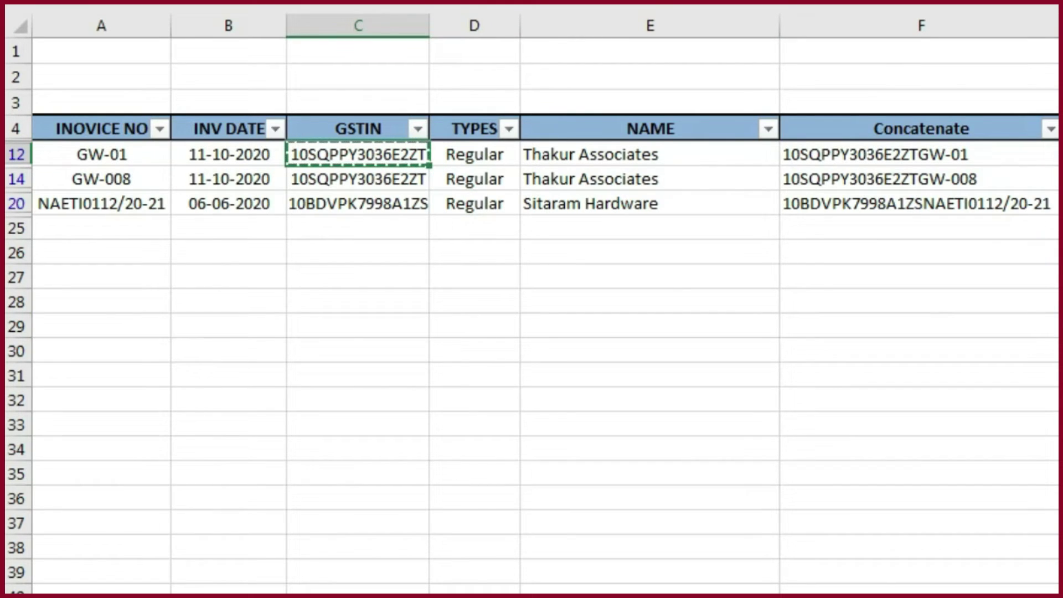
key(Up)
key(alt+Down)
key(e)
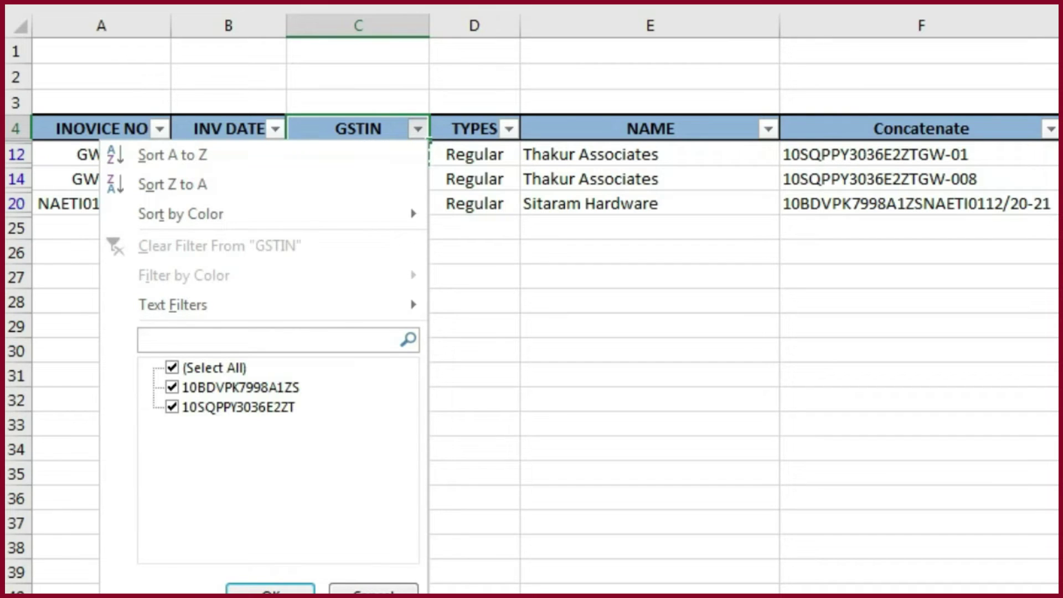
key(ctrl+v)
key(Return)
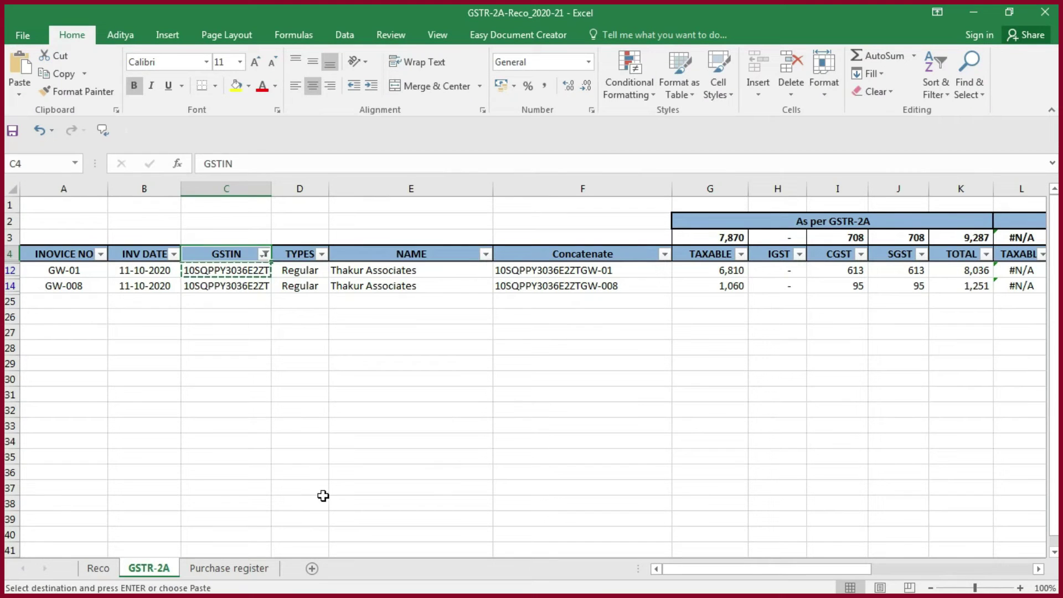
- Filter the Purchase register's GSTIN column to the same Thakur Associates GSTIN
click(250, 571)
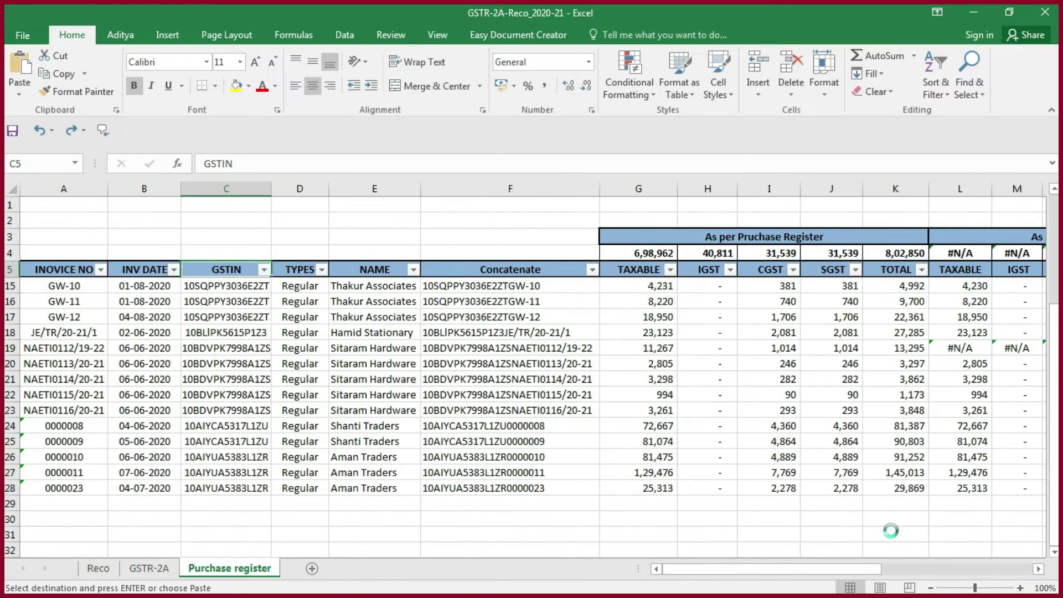
key(alt+Down)
key(ctrl+v)
key(Return)
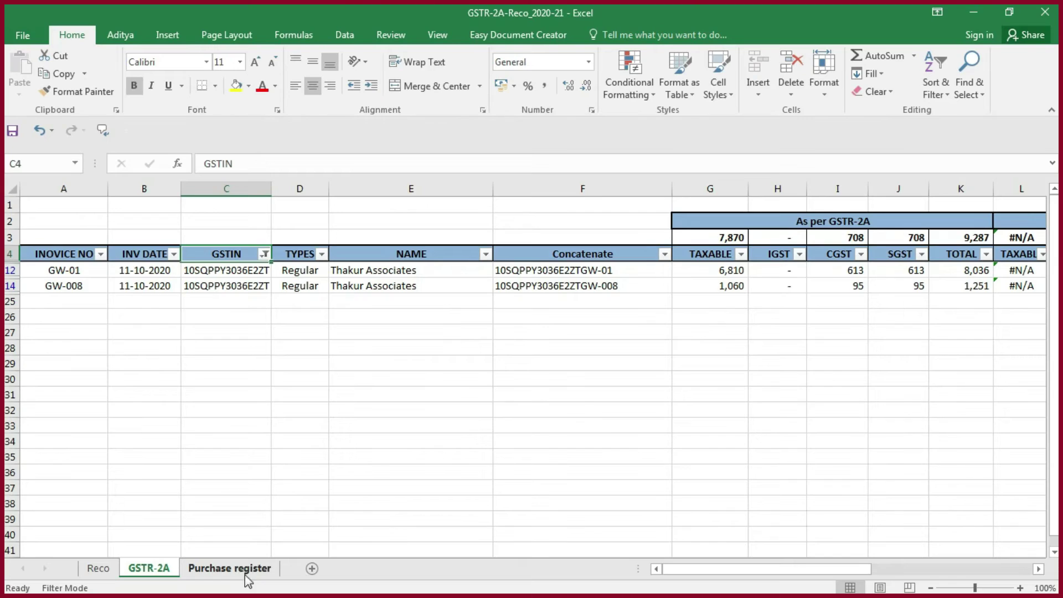
- Compare the seven register invoices and taxable totals with unmatched GSTR-2A invoices GW-01 and GW-008
click(238, 569)
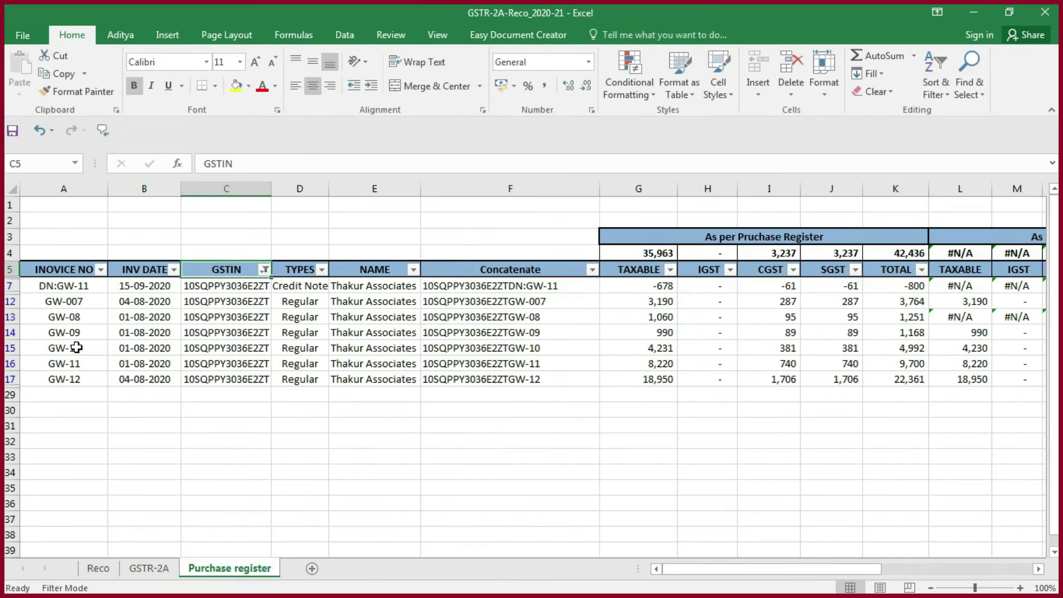
drag(54, 284, 58, 363)
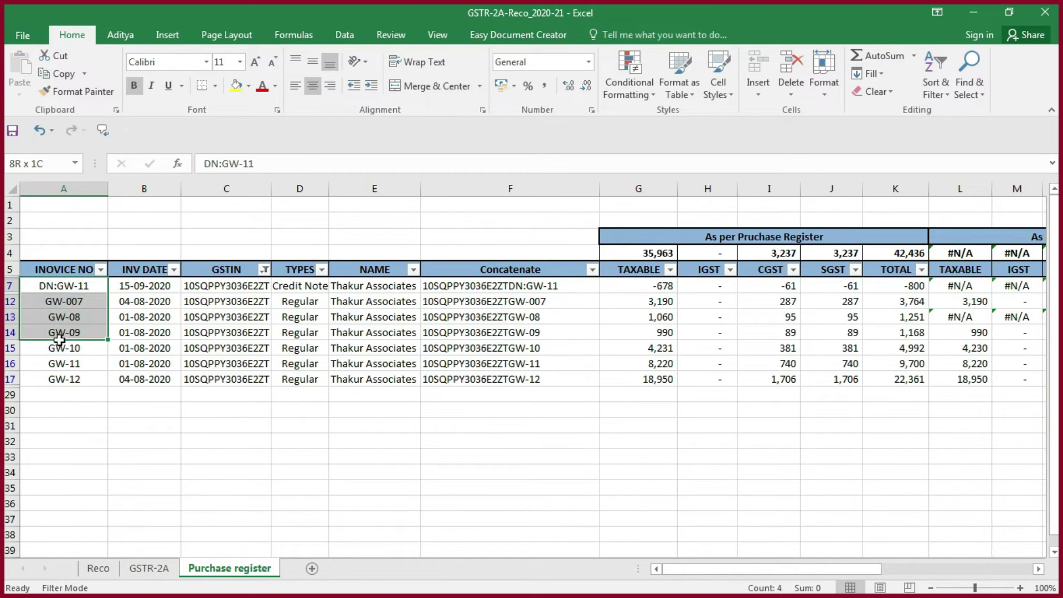
drag(650, 288, 639, 378)
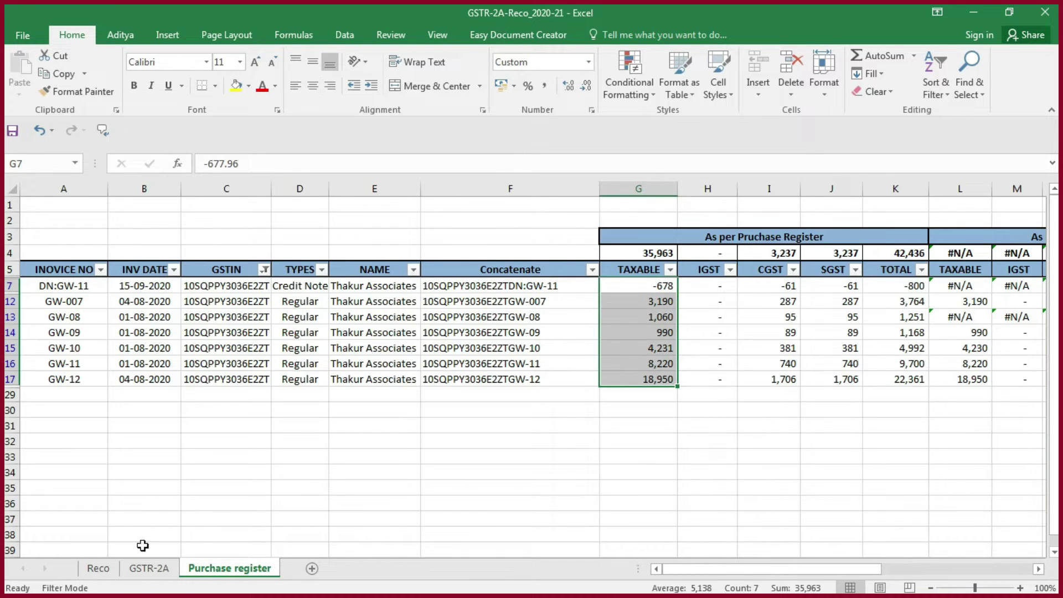
click(149, 568)
drag(55, 270, 182, 272)
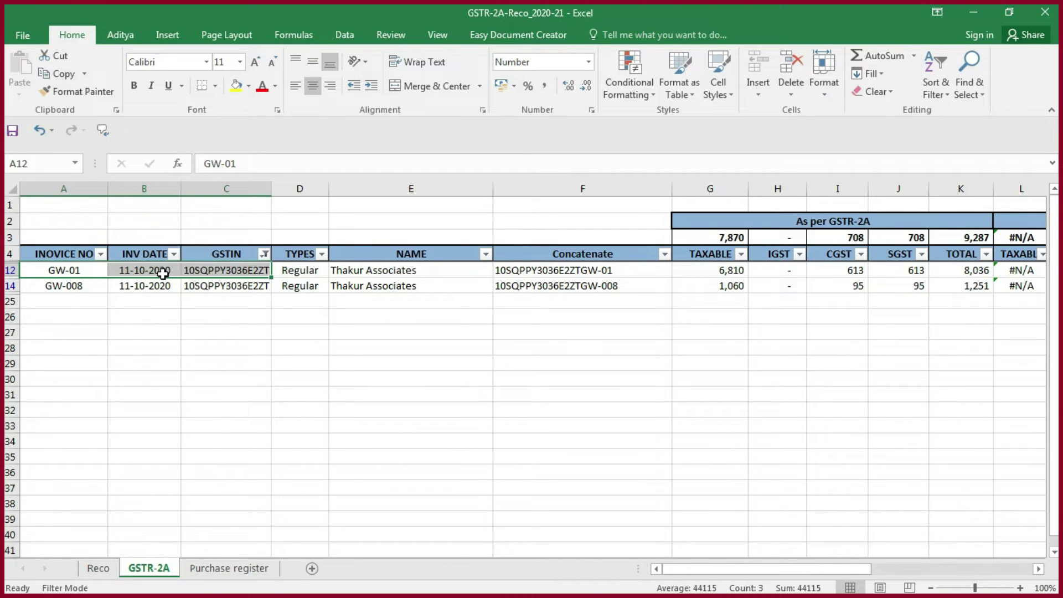
key(Down)
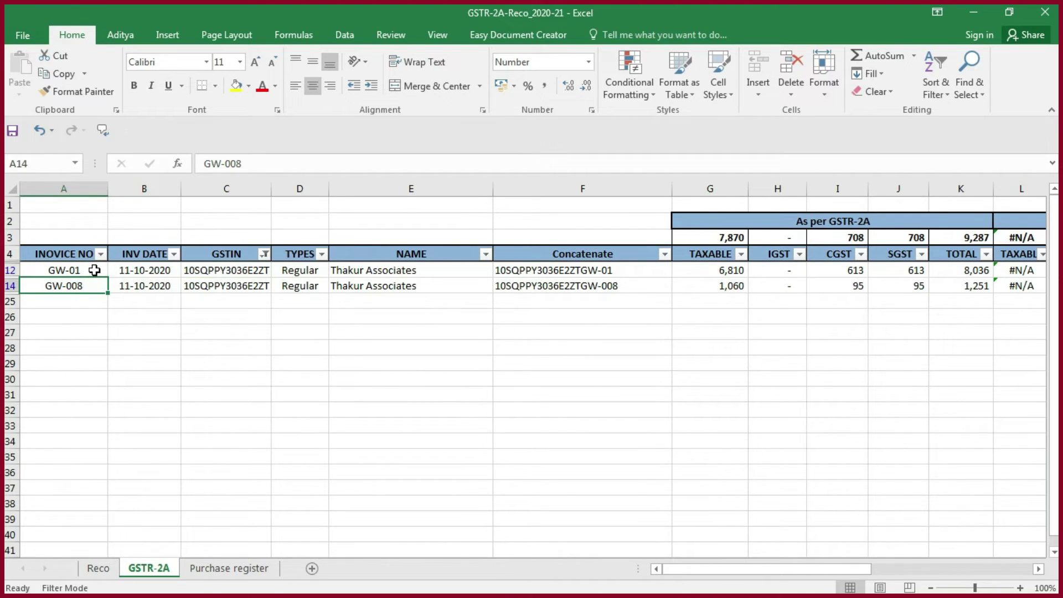
- Enter 'Not accounted in Books' as invoice GW-01's Remark in V12
click(624, 249)
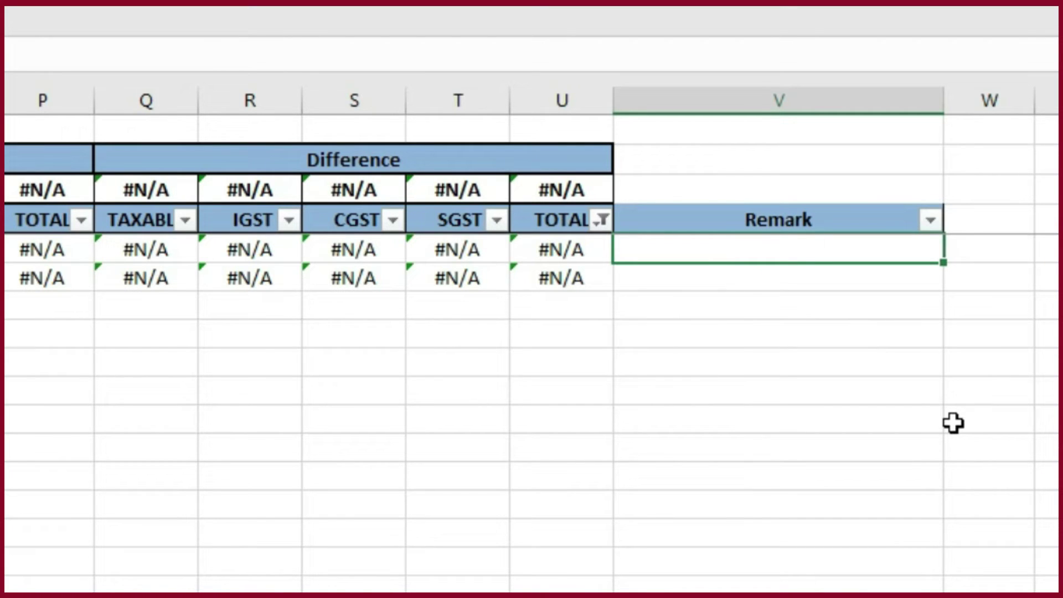
text(Not accounted in Books)
key(Return)
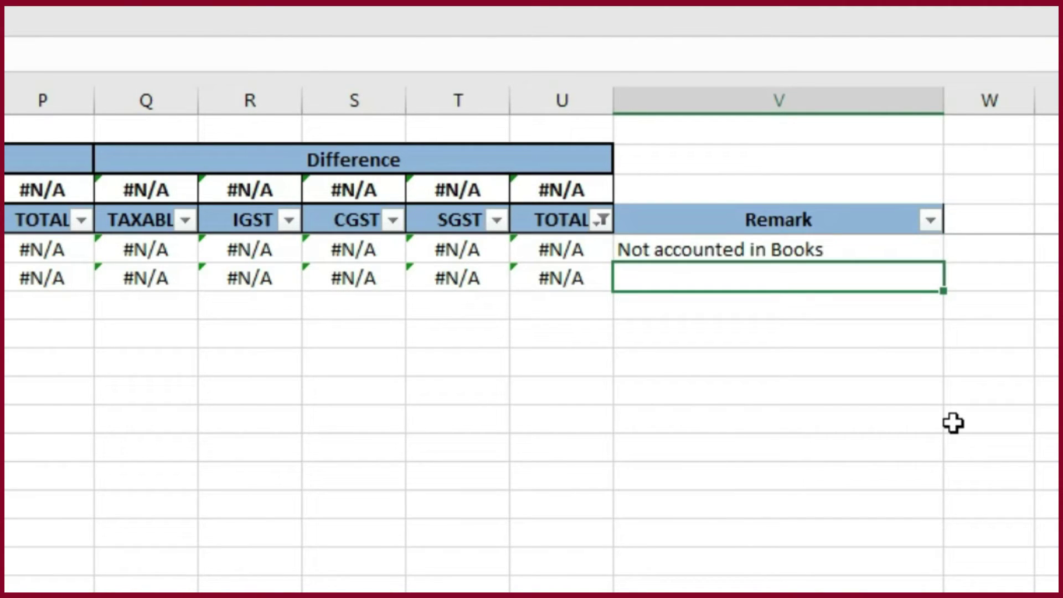
click(856, 251)
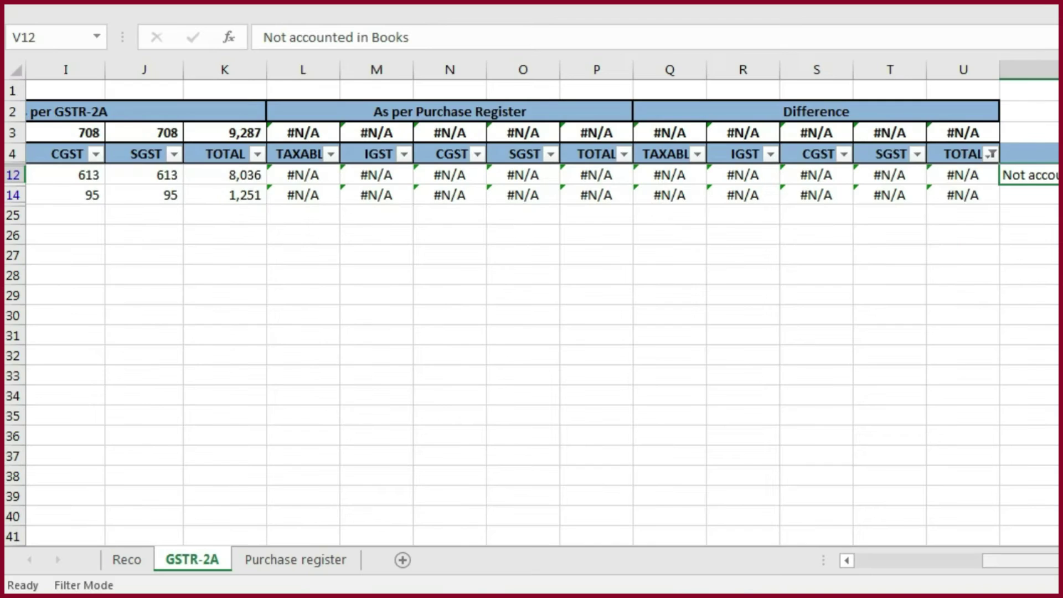
drag(1019, 560, 866, 568)
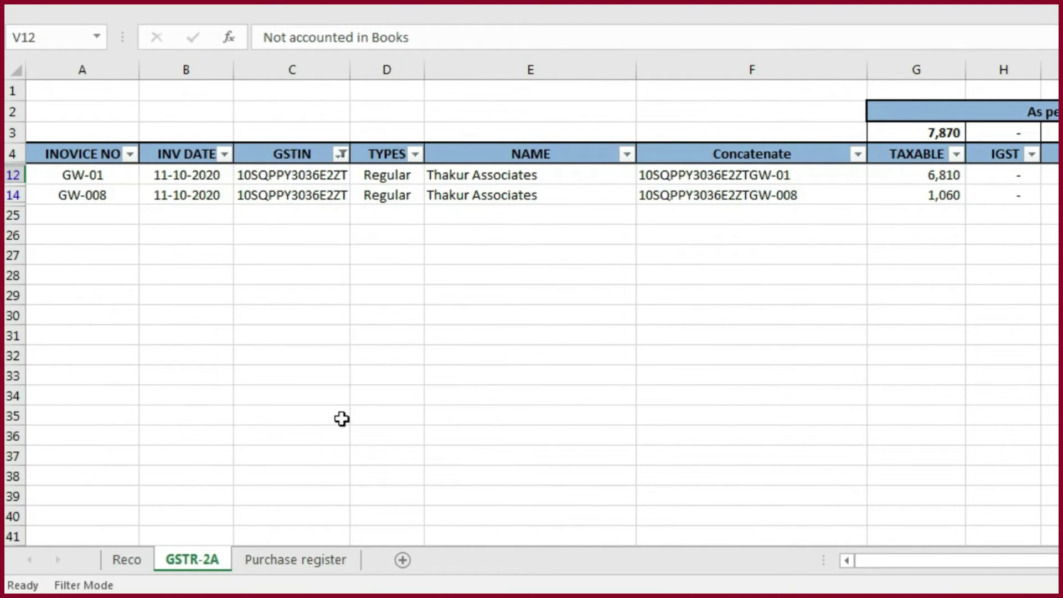
- Locate invoice GW-08 in the Purchase register and check its taxable value
click(281, 560)
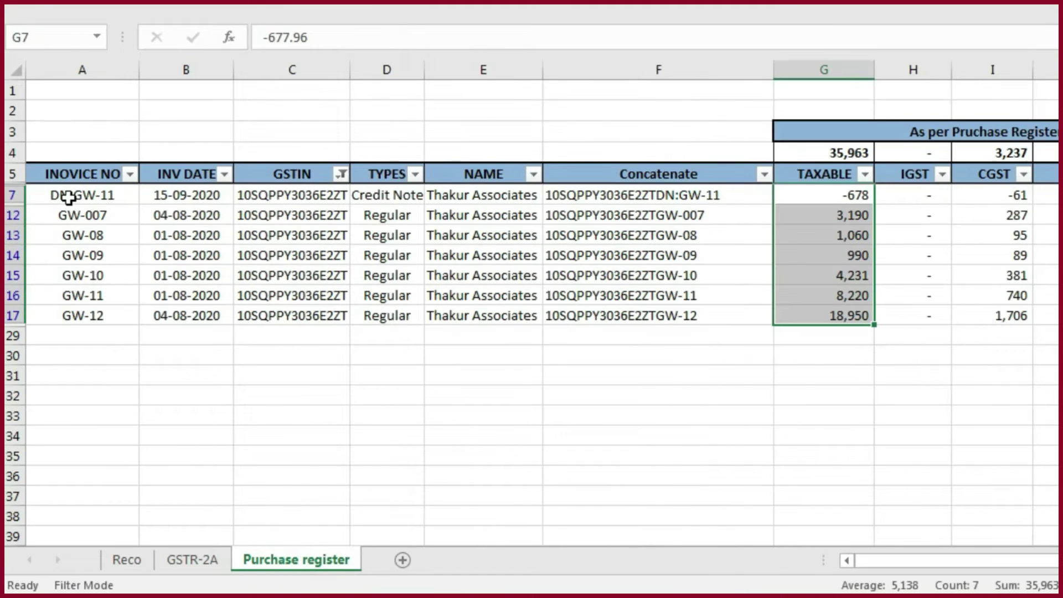
drag(67, 197, 72, 216)
click(87, 238)
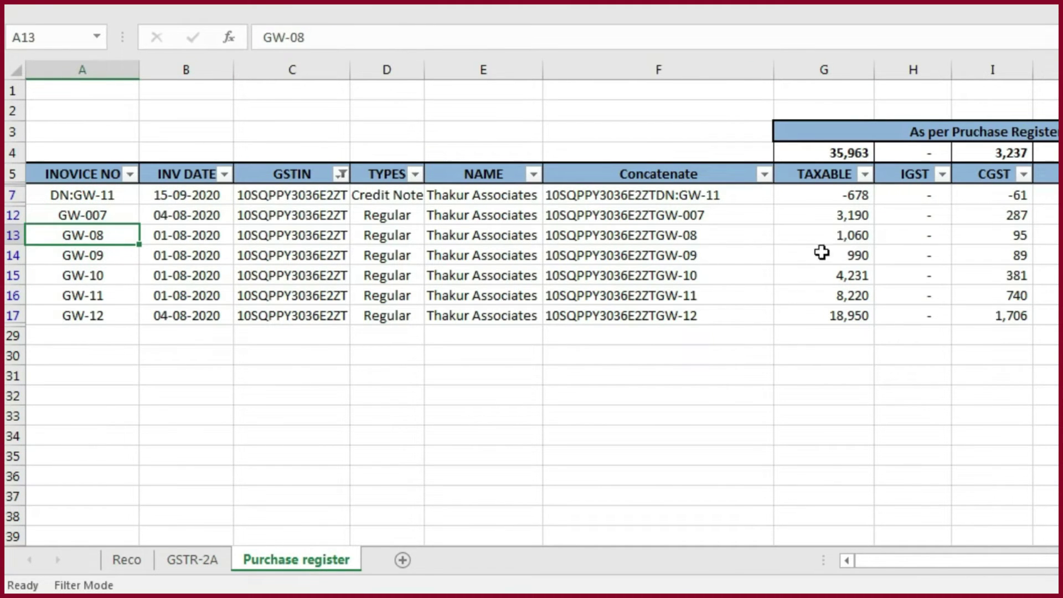
click(850, 237)
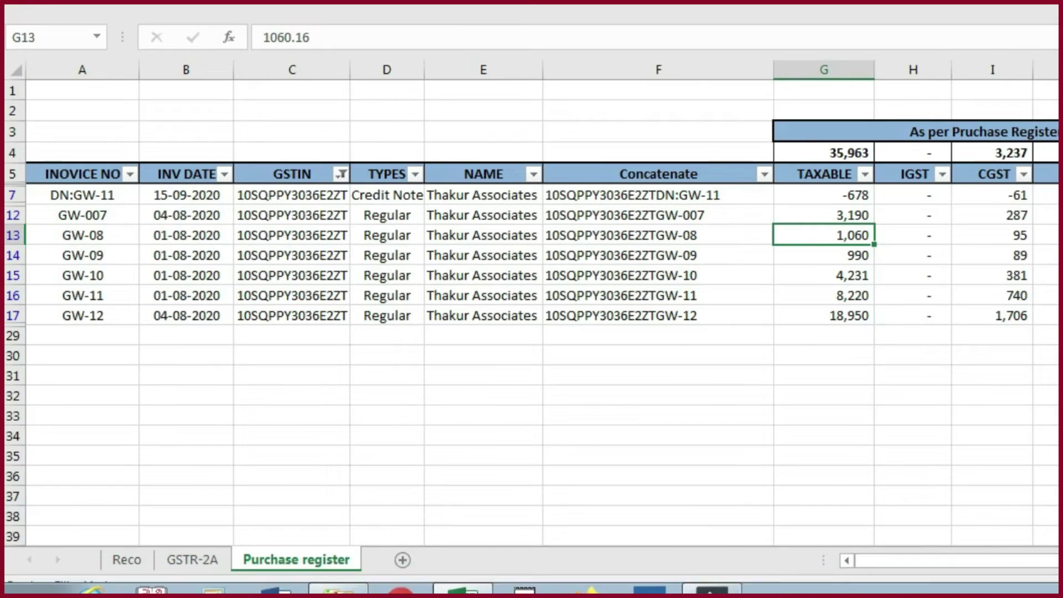
scroll(532, 332, right, 5)
scroll(1008, 554, left, 3)
scroll(526, 329, left, 2)
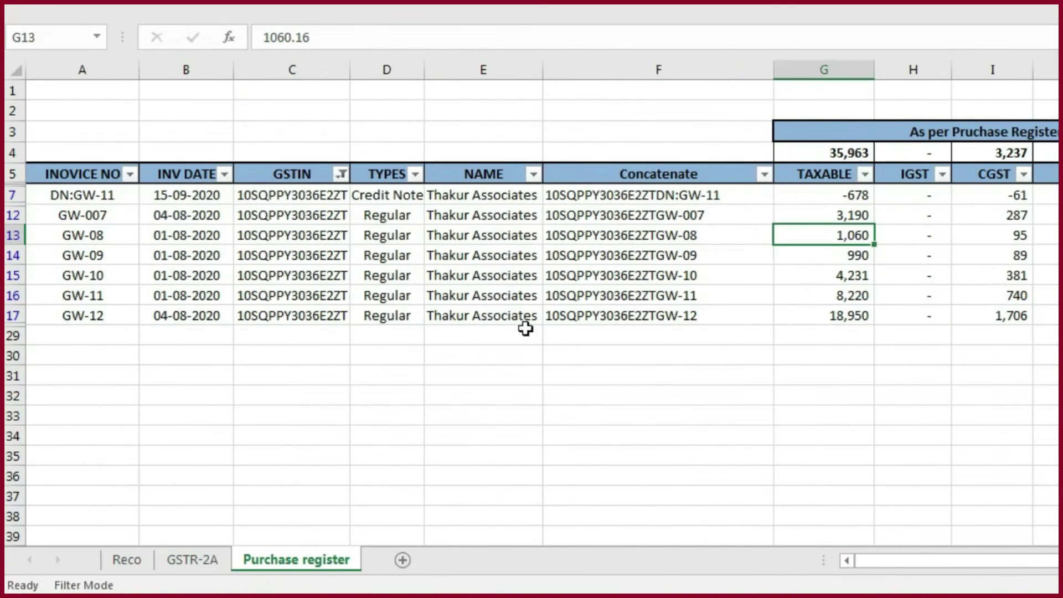
click(113, 235)
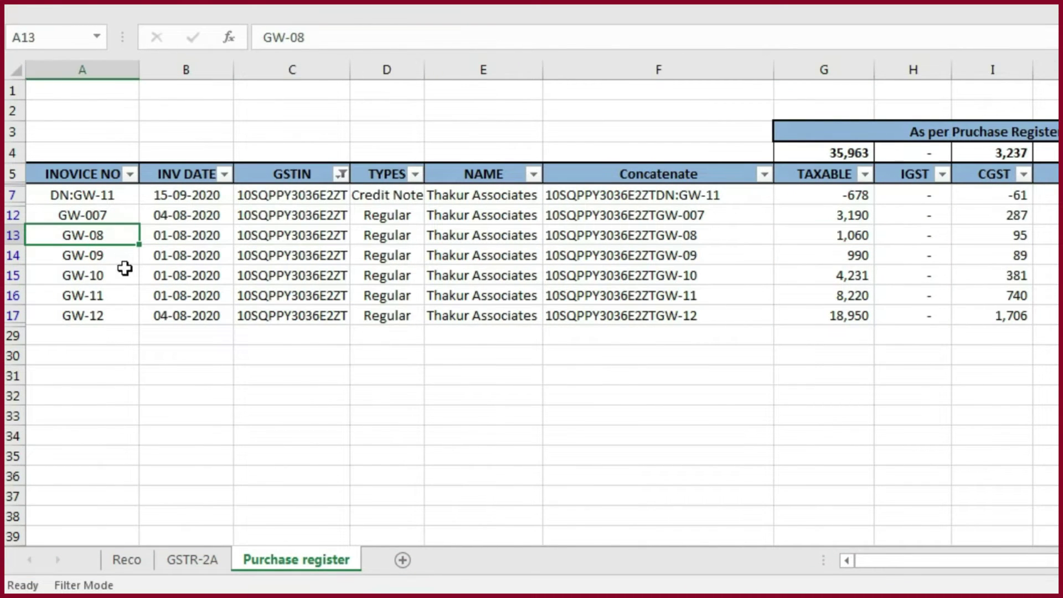
- Copy GW-008 from GSTR-2A cell A14 over GW-08 in Purchase register cell A13
click(208, 558)
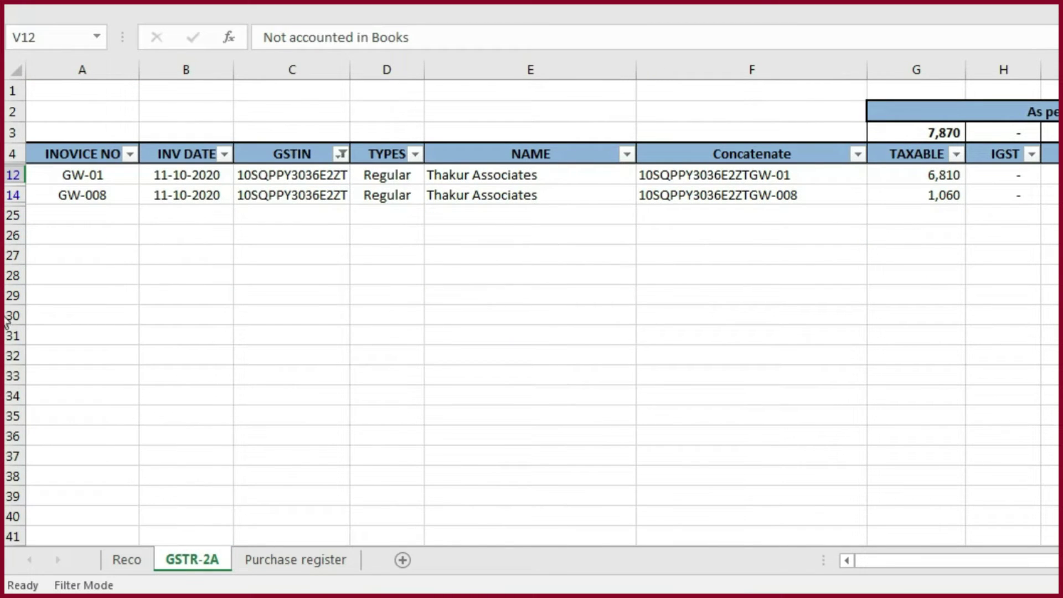
click(292, 378)
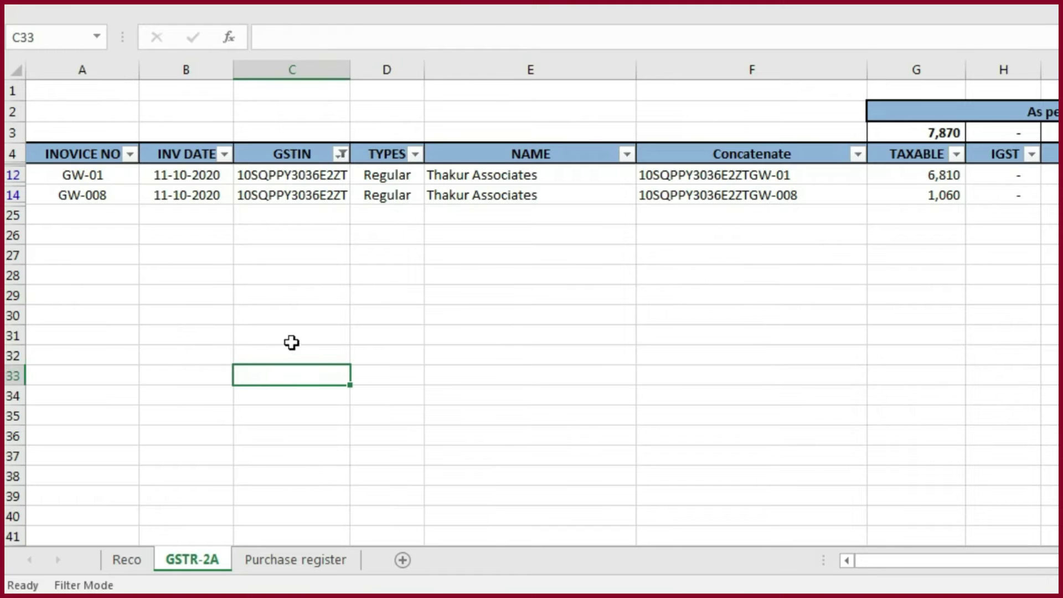
click(97, 195)
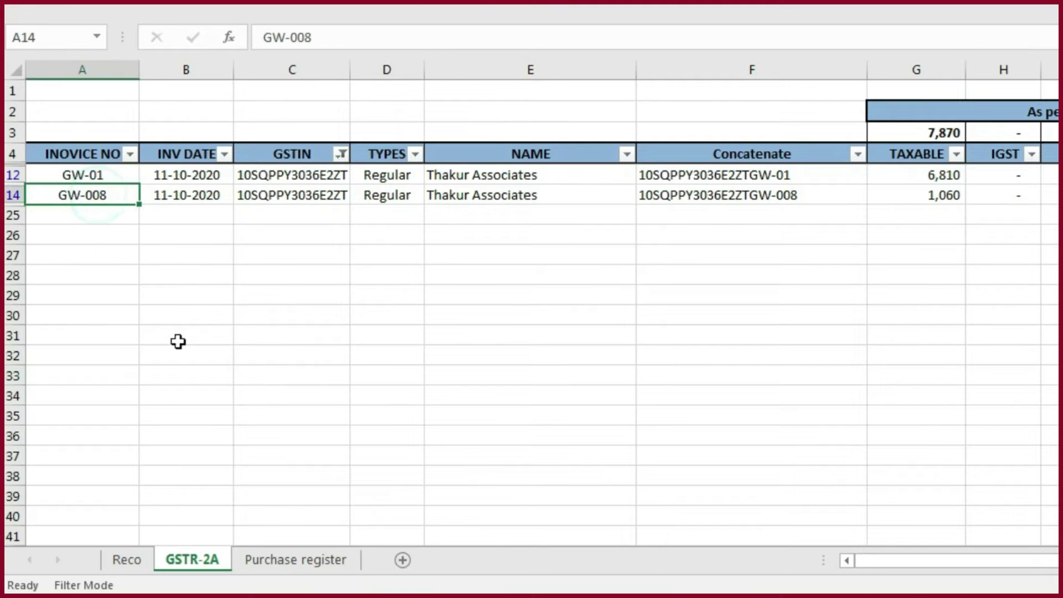
key(ctrl+c)
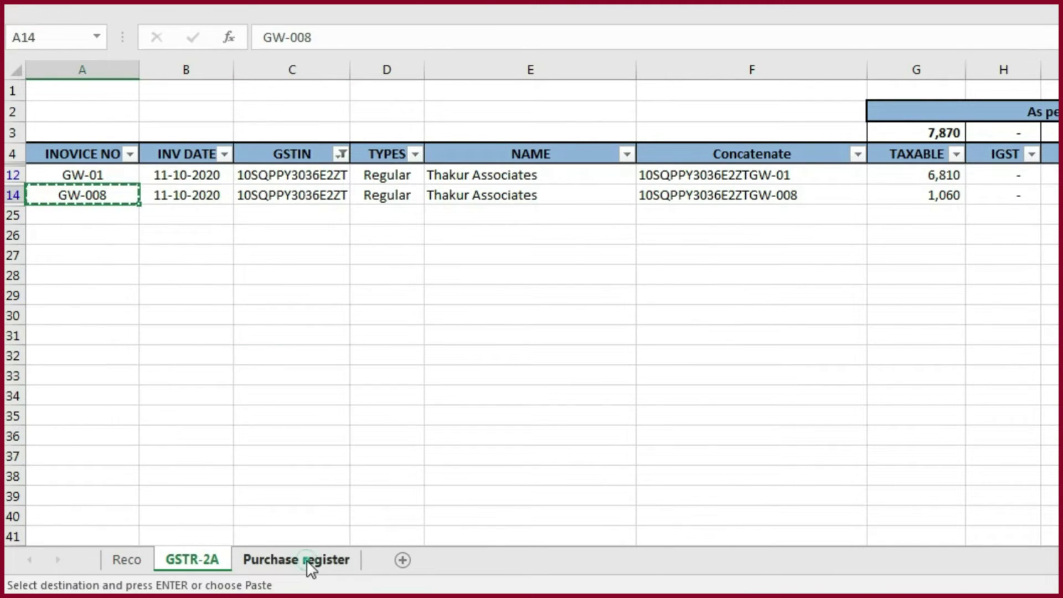
click(296, 560)
key(ctrl+v)
- Confirm GW-008 shows zero tax differences at 1,060 taxable and 1,251 total
drag(704, 570, 846, 570)
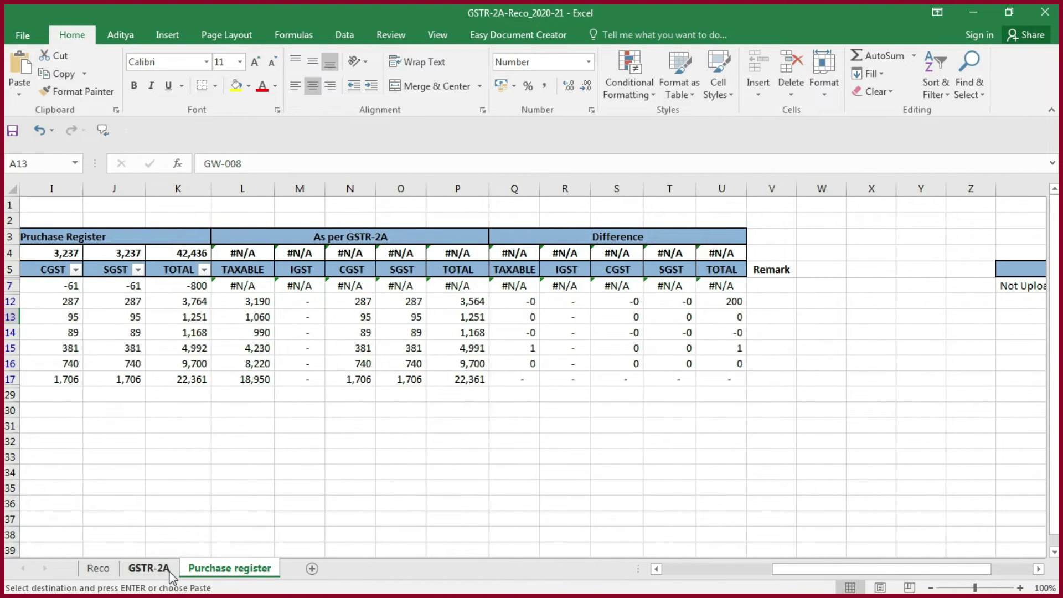
click(161, 569)
drag(730, 569, 839, 569)
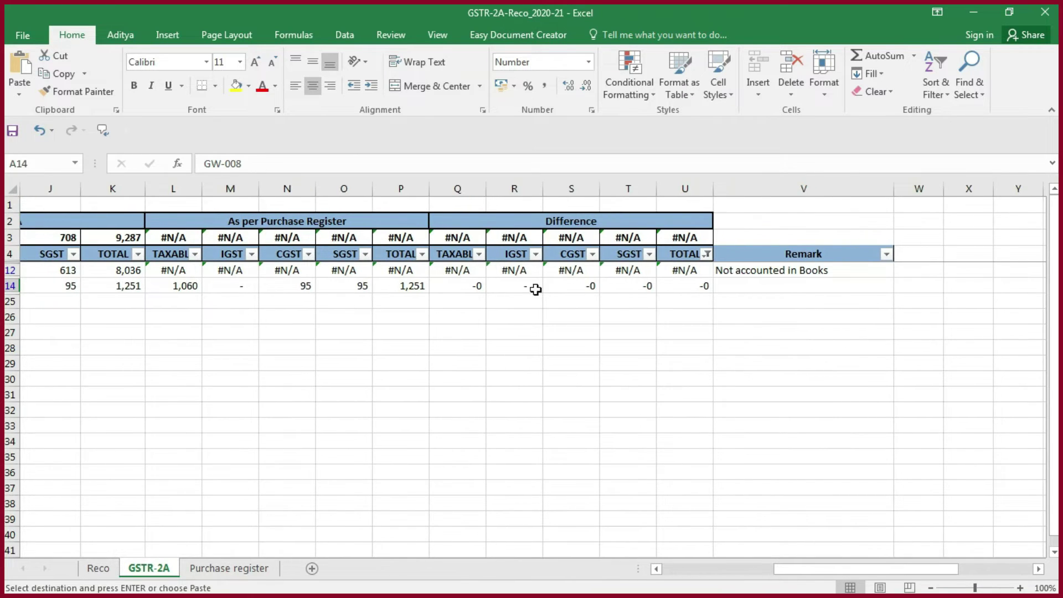
drag(535, 289, 685, 286)
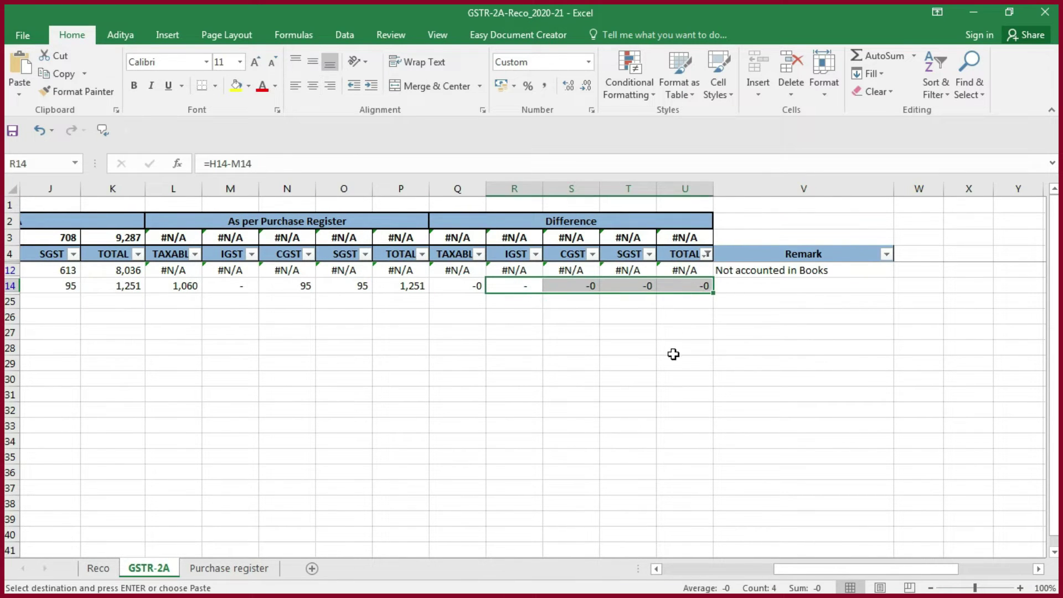
click(647, 360)
drag(479, 287, 702, 286)
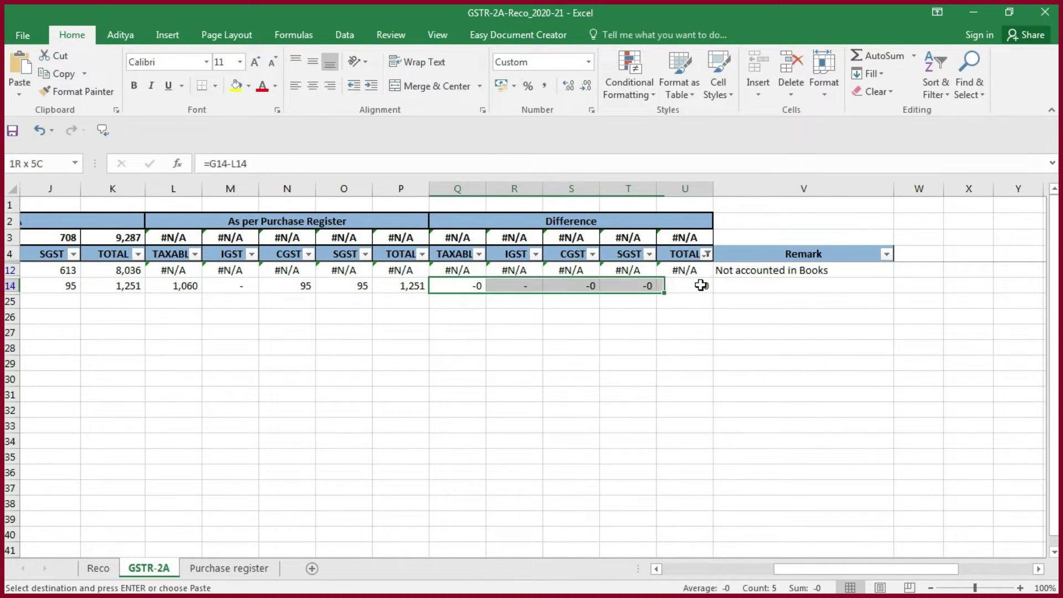
scroll(609, 432, left, 3)
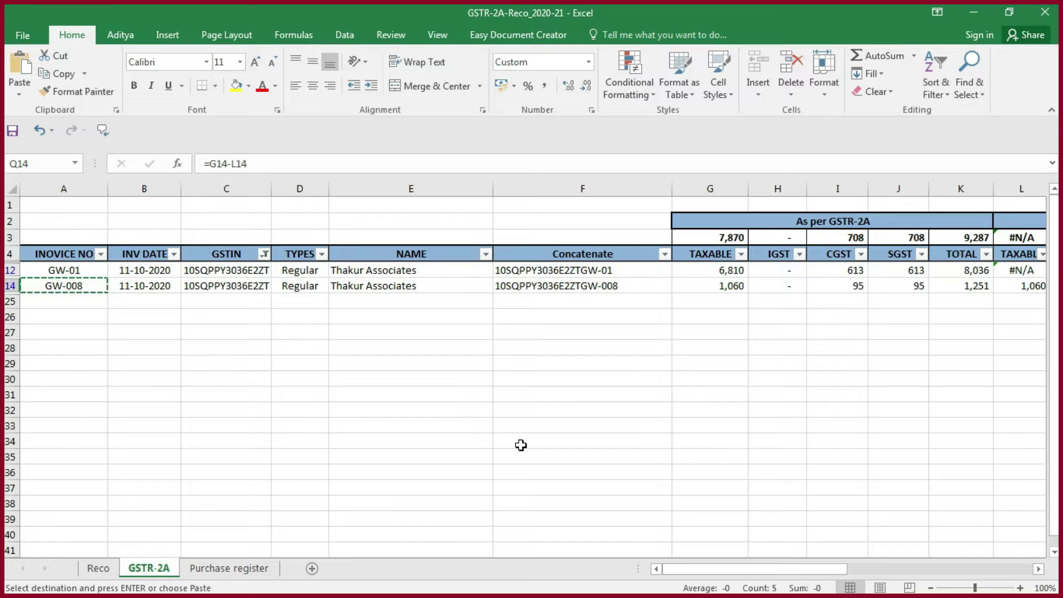
click(49, 291)
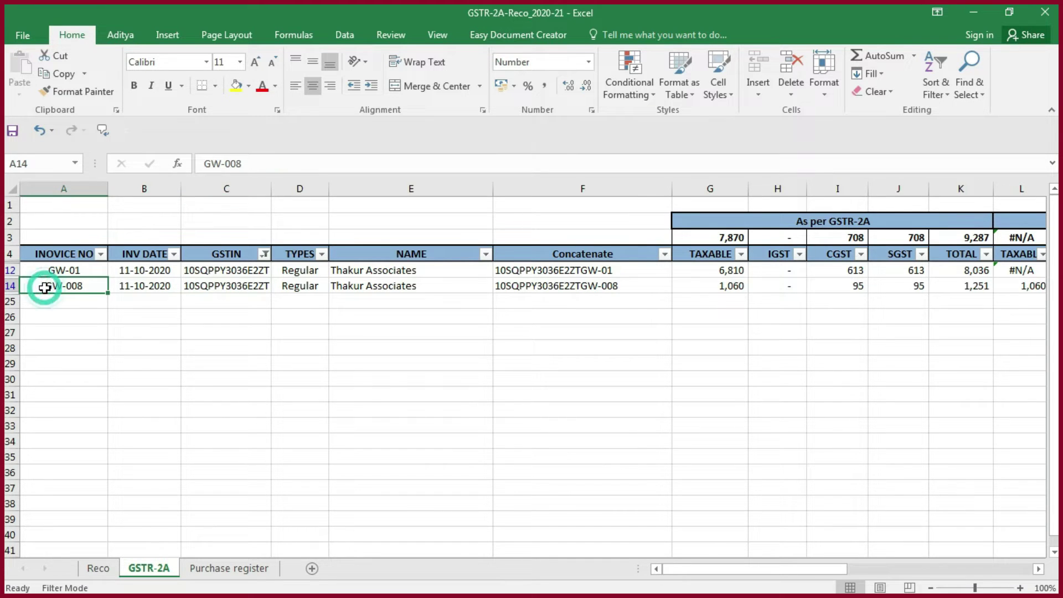
click(231, 284)
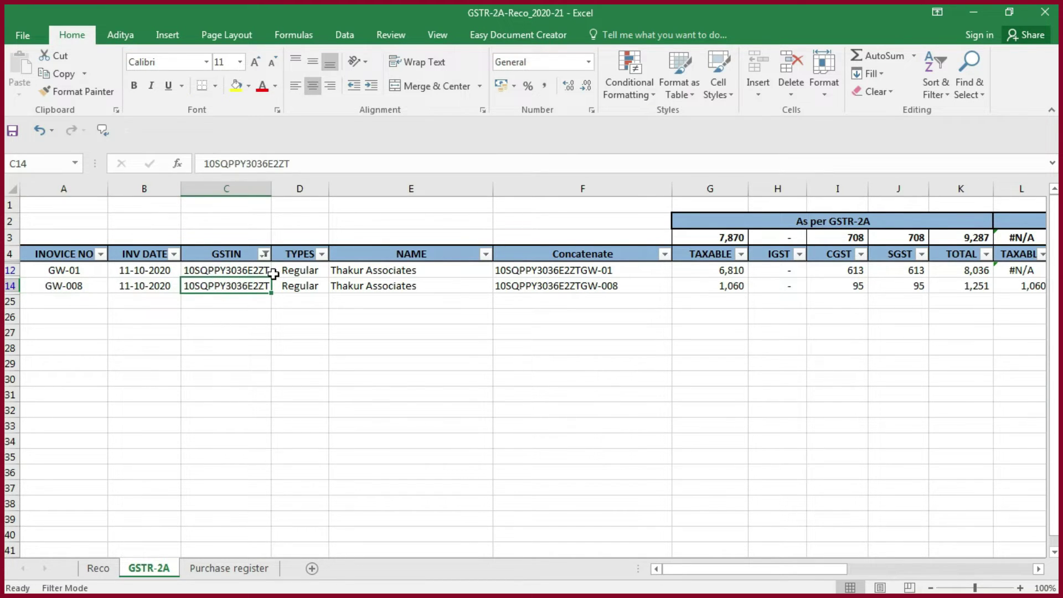
click(230, 568)
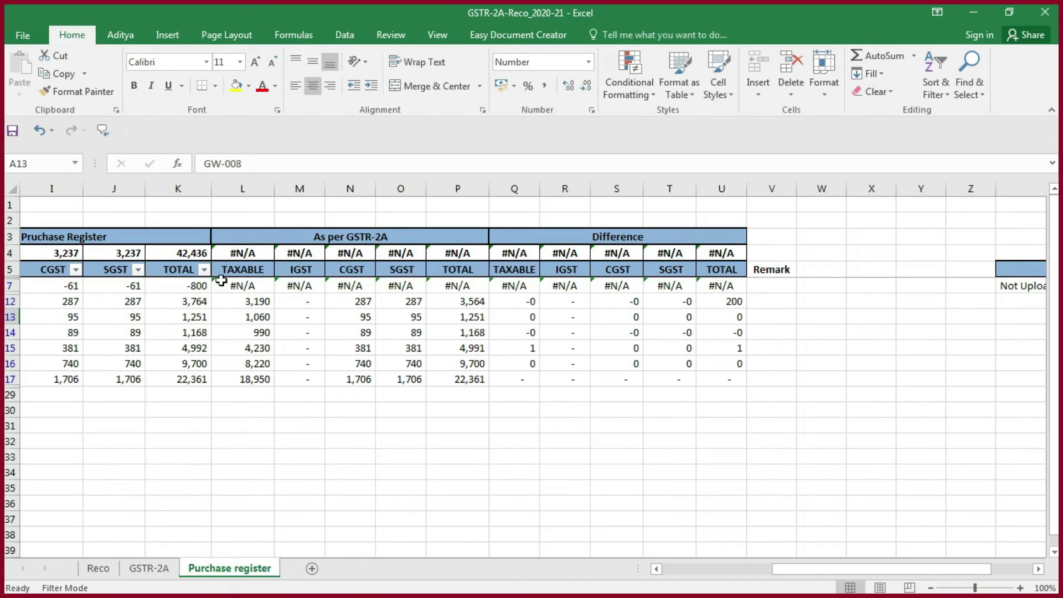
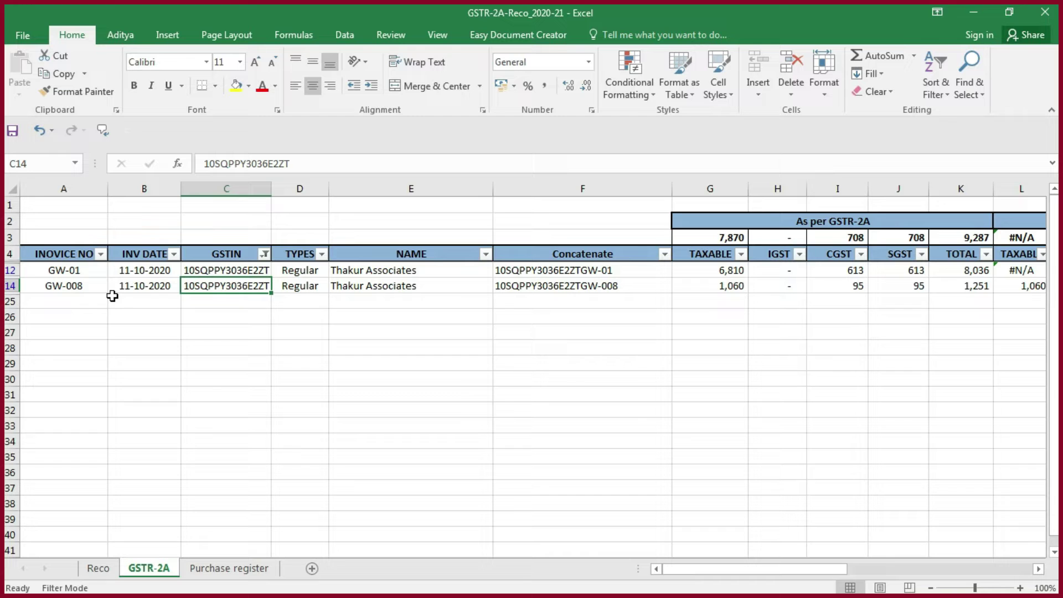
click(141, 363)
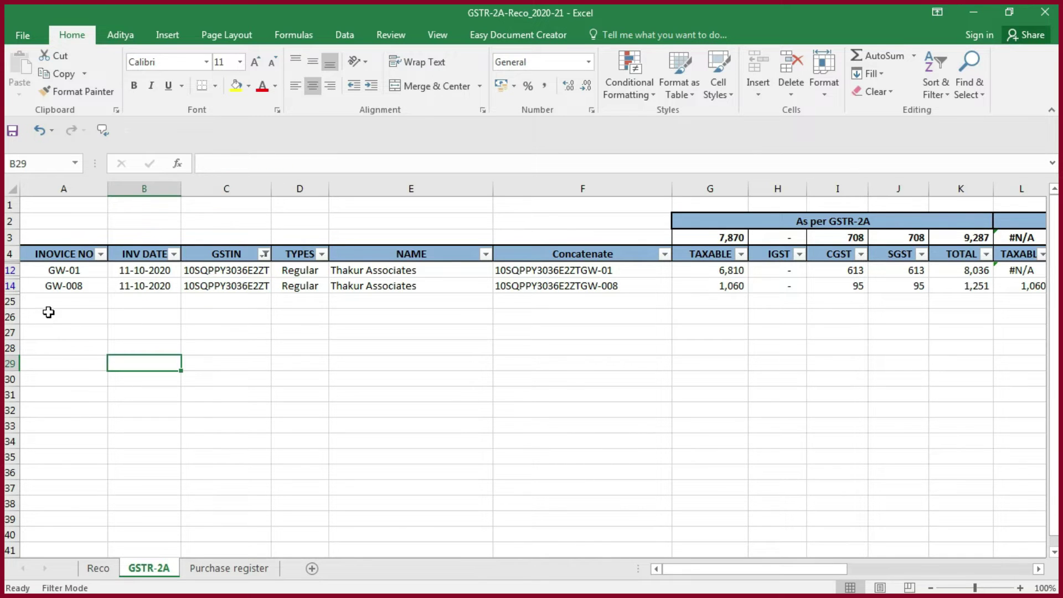
click(43, 286)
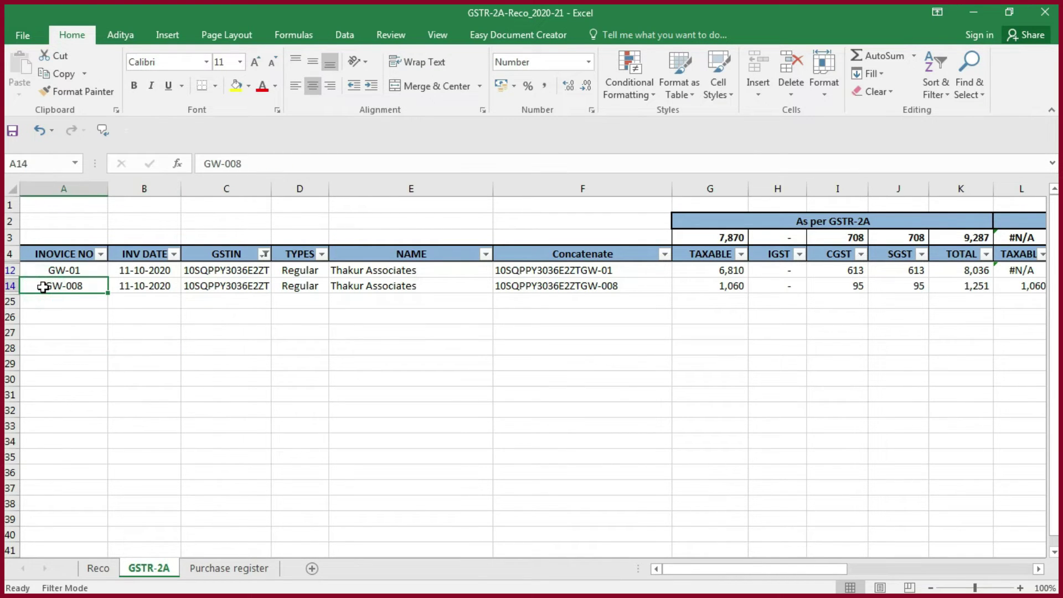
click(264, 254)
click(108, 405)
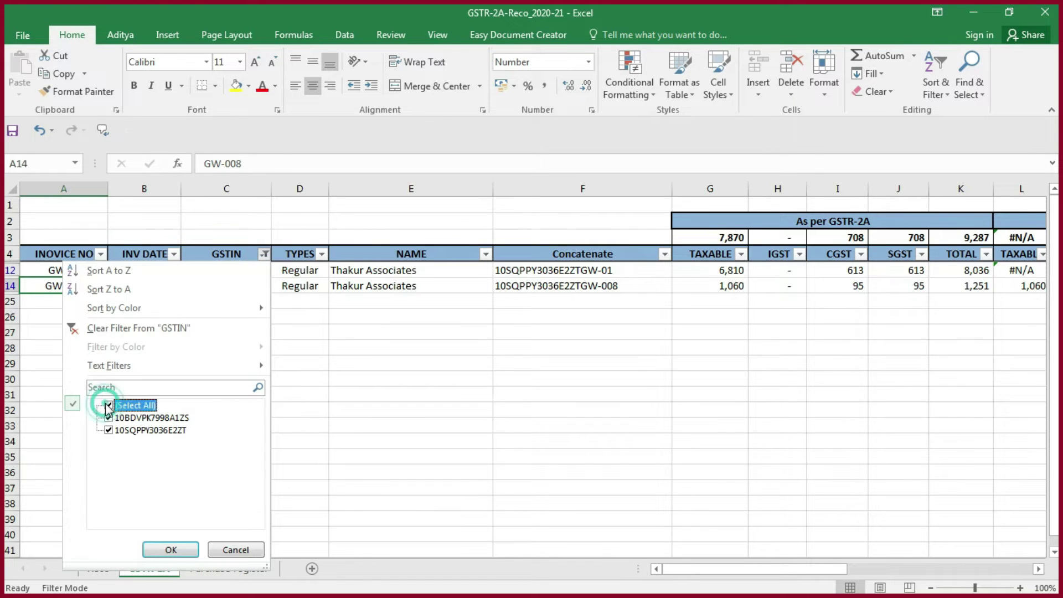
click(108, 405)
click(108, 417)
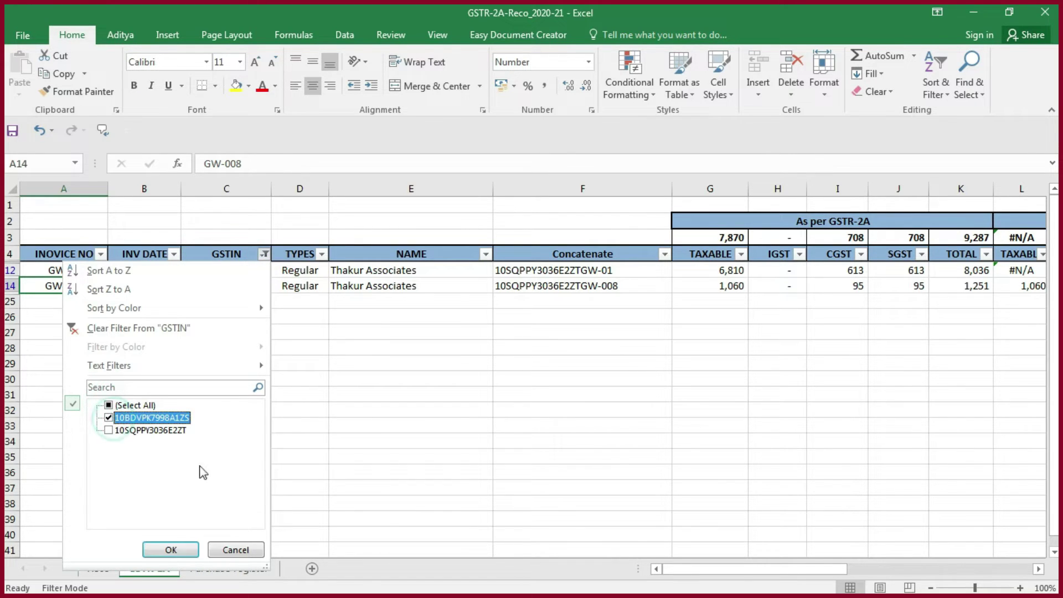
click(173, 550)
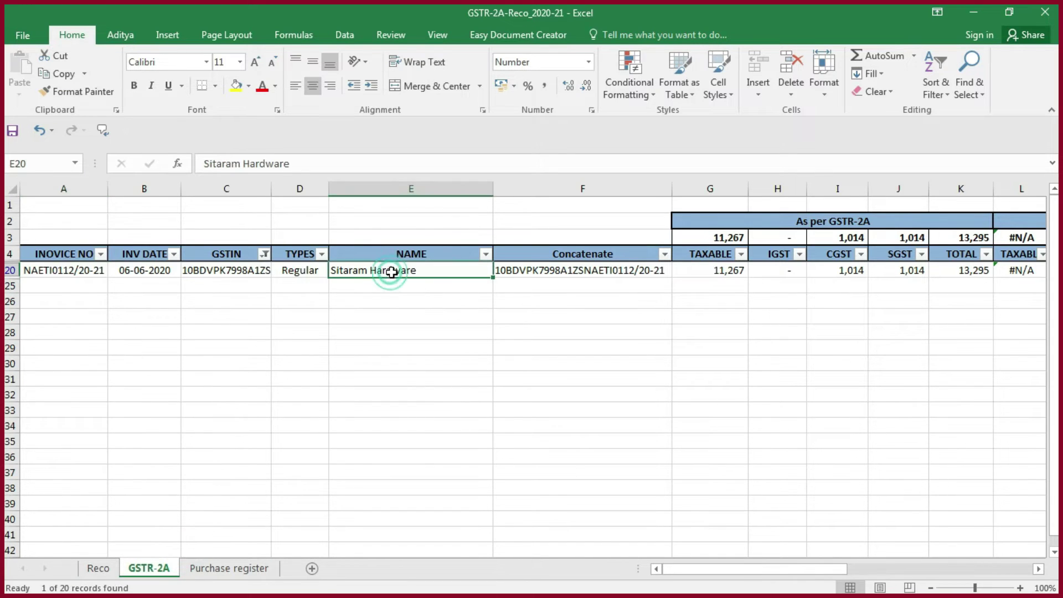
drag(392, 273, 505, 270)
click(242, 269)
key(ctrl+c)
click(228, 568)
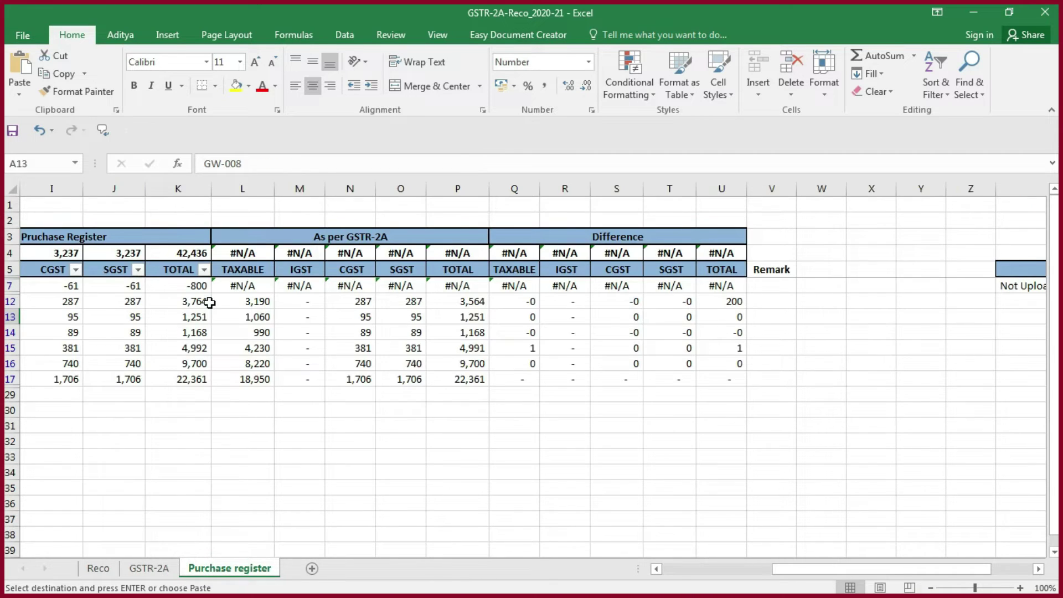
scroll(210, 303, left, 5)
key(ctrl+Up)
key(Right)
key(Right)
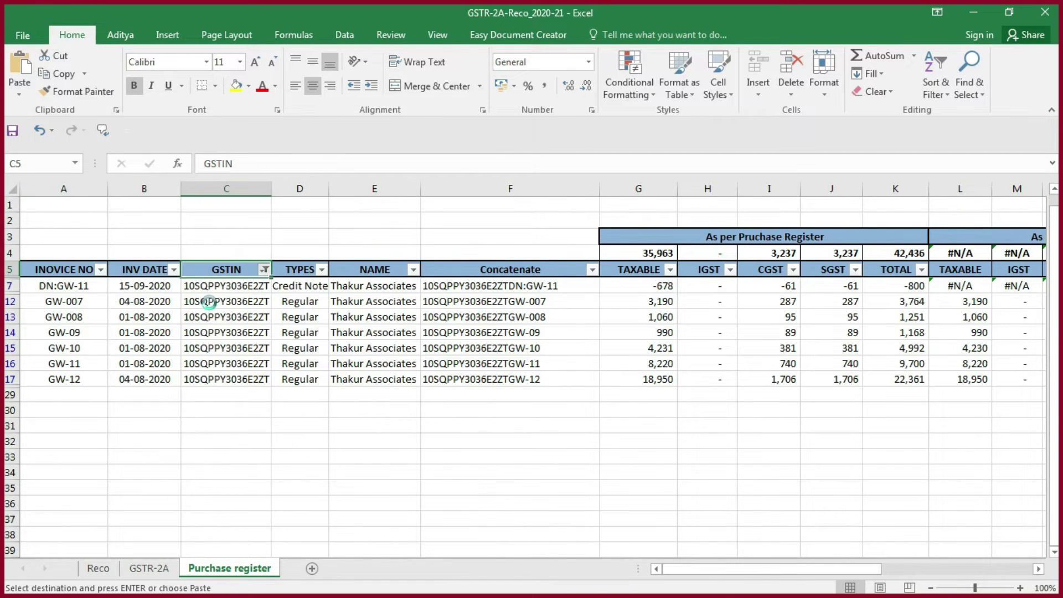
key(alt+Down)
key(ctrl+v)
key(Return)
key(Down)
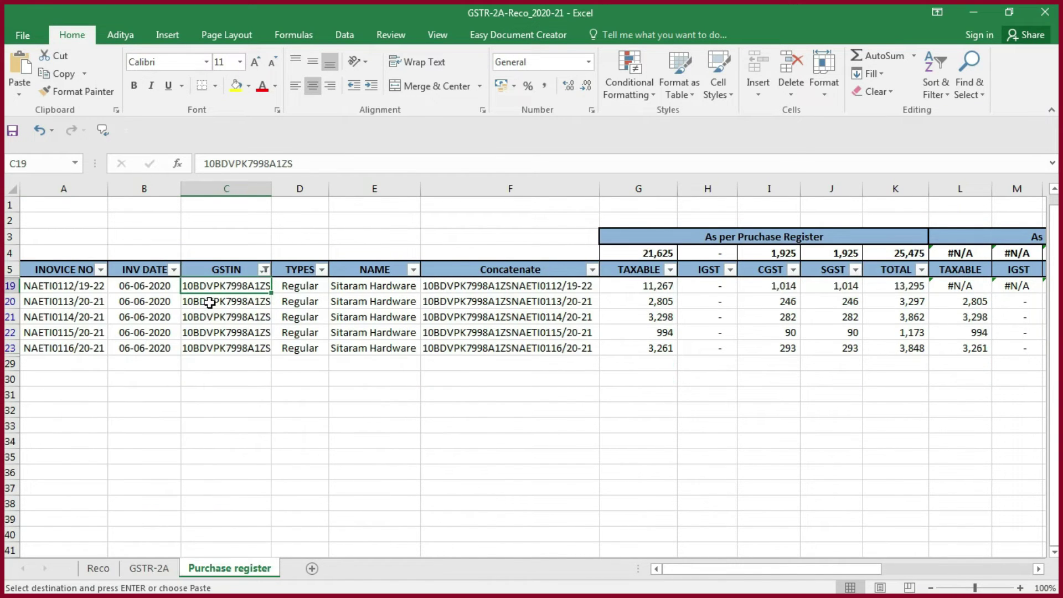
- Review the first Sitaram Hardware invoice's TAXABLE value and difference formulas against GSTR-2A
drag(200, 287, 203, 321)
drag(792, 569, 859, 569)
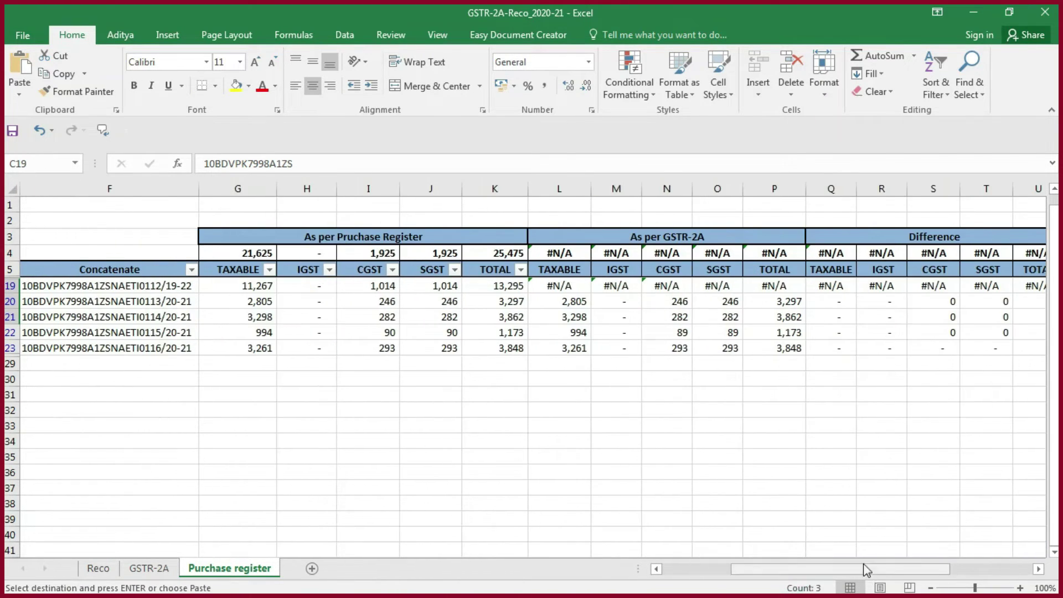
click(832, 283)
drag(832, 284, 1030, 286)
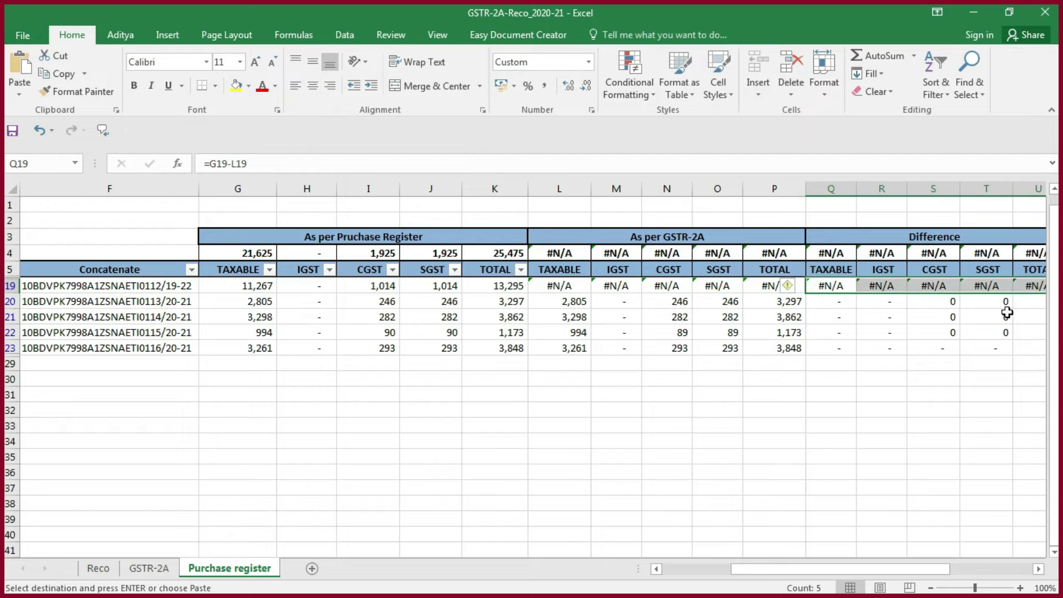
drag(853, 569, 605, 569)
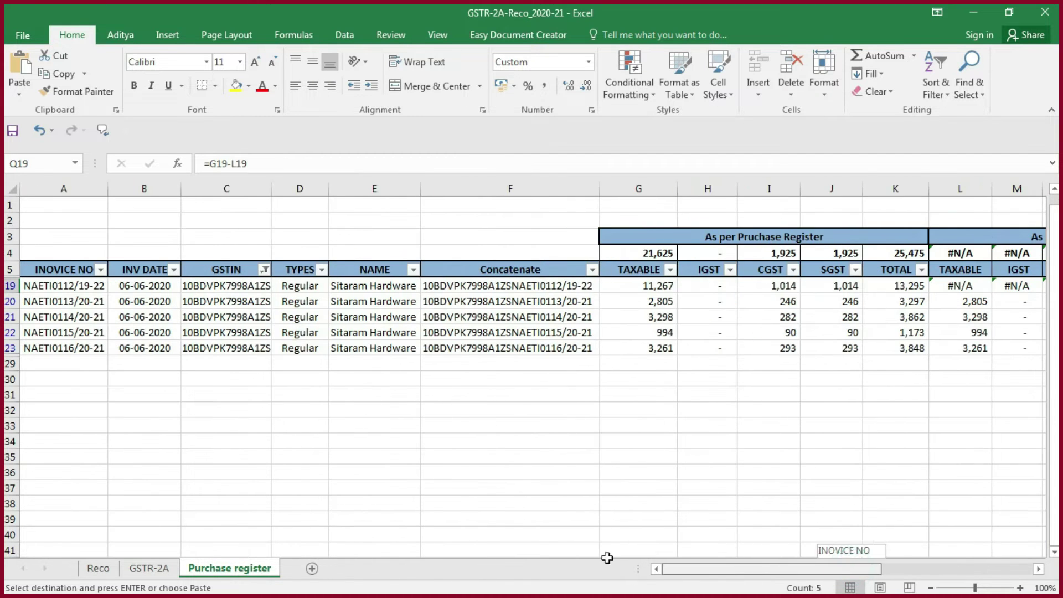
click(148, 568)
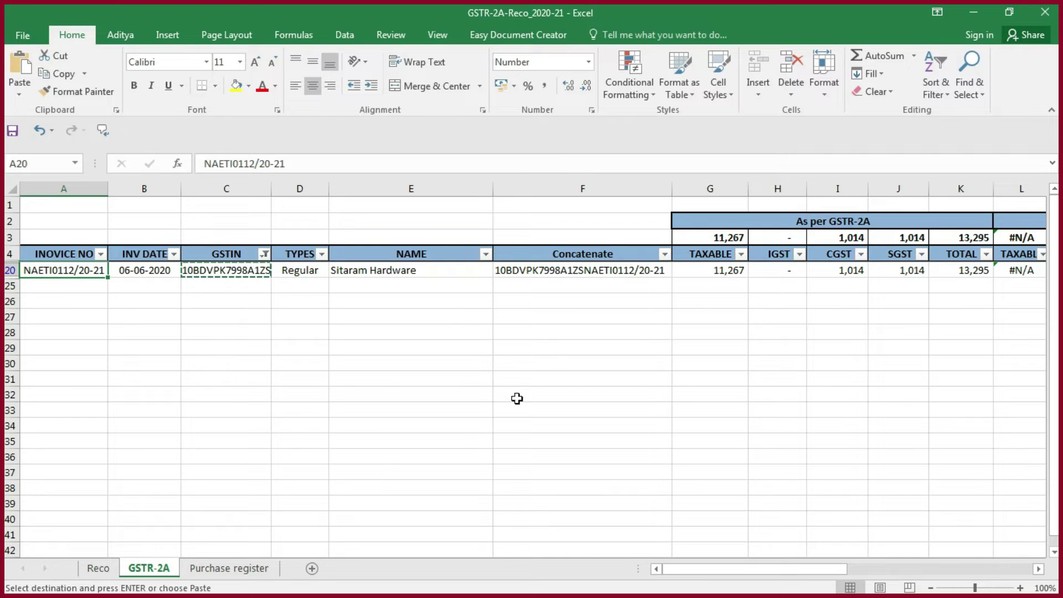
click(228, 568)
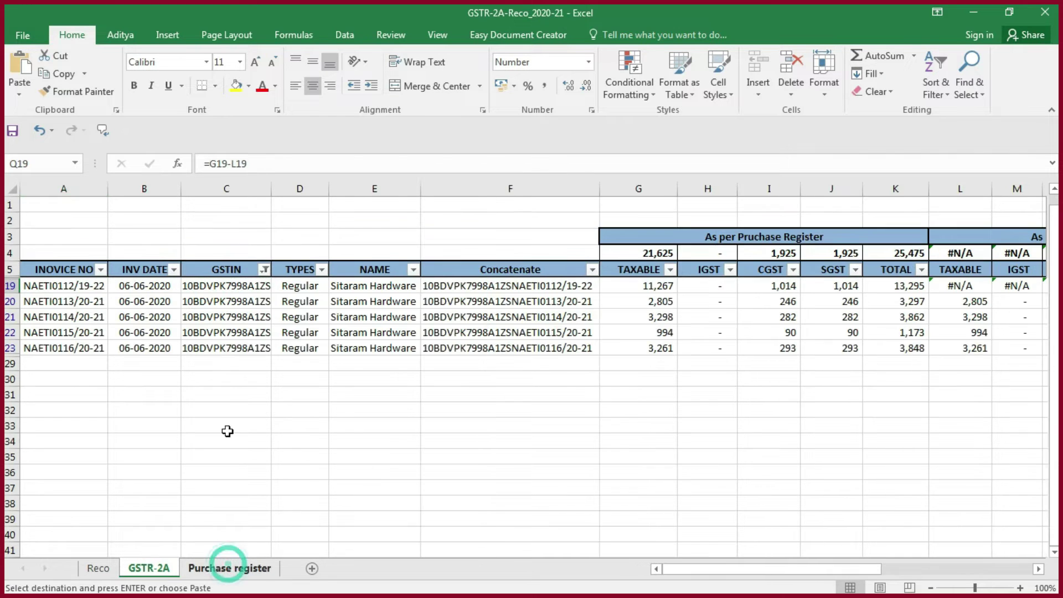
click(643, 289)
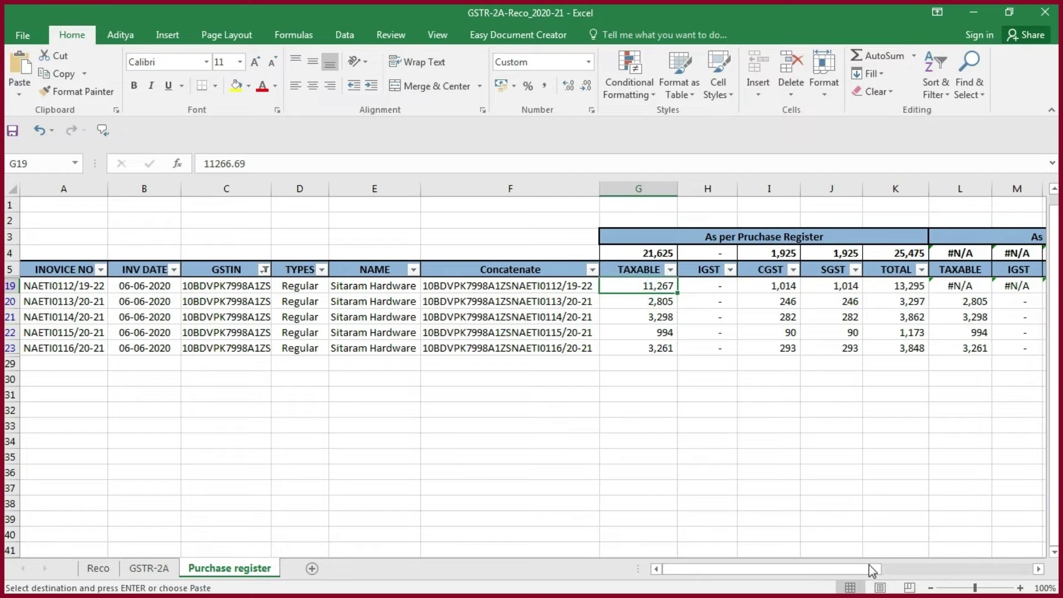
drag(872, 570, 763, 572)
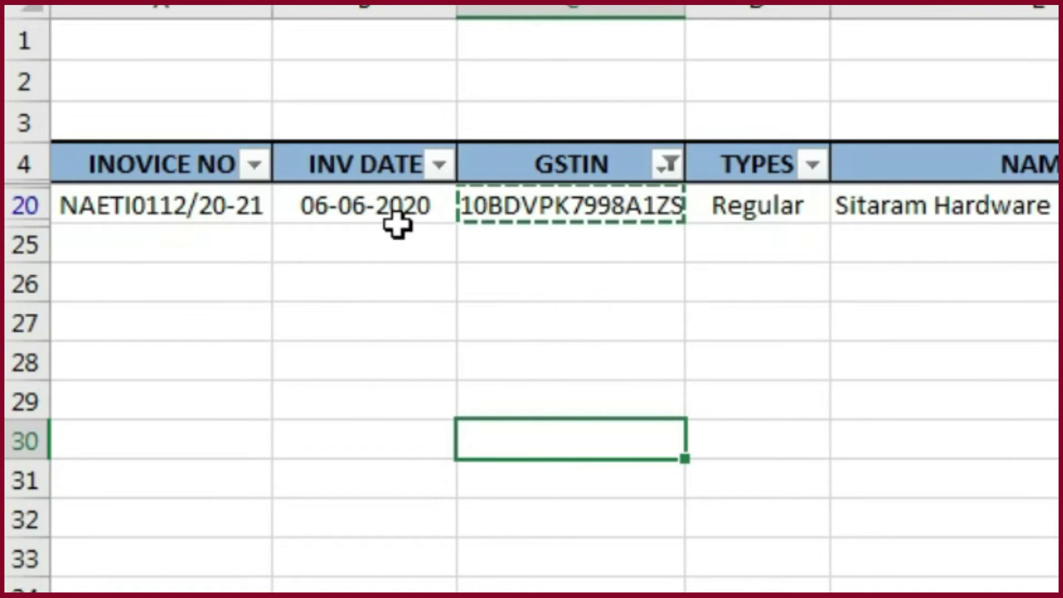
- Replace the Purchase register invoice number NAETI0112/19-22 with NAETI0112/20-21 copied from GSTR-2A
click(232, 209)
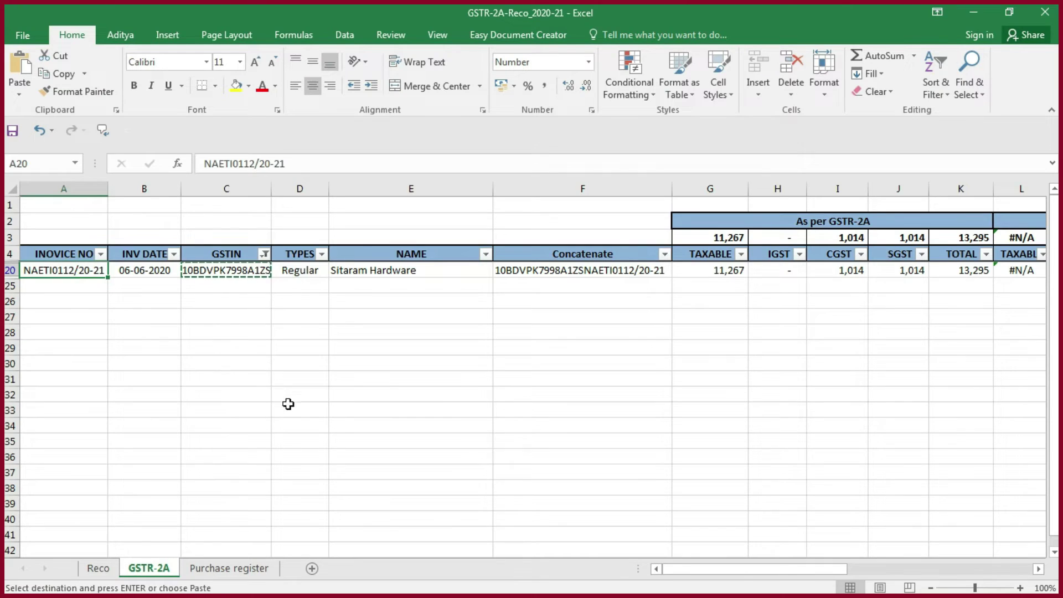
click(230, 569)
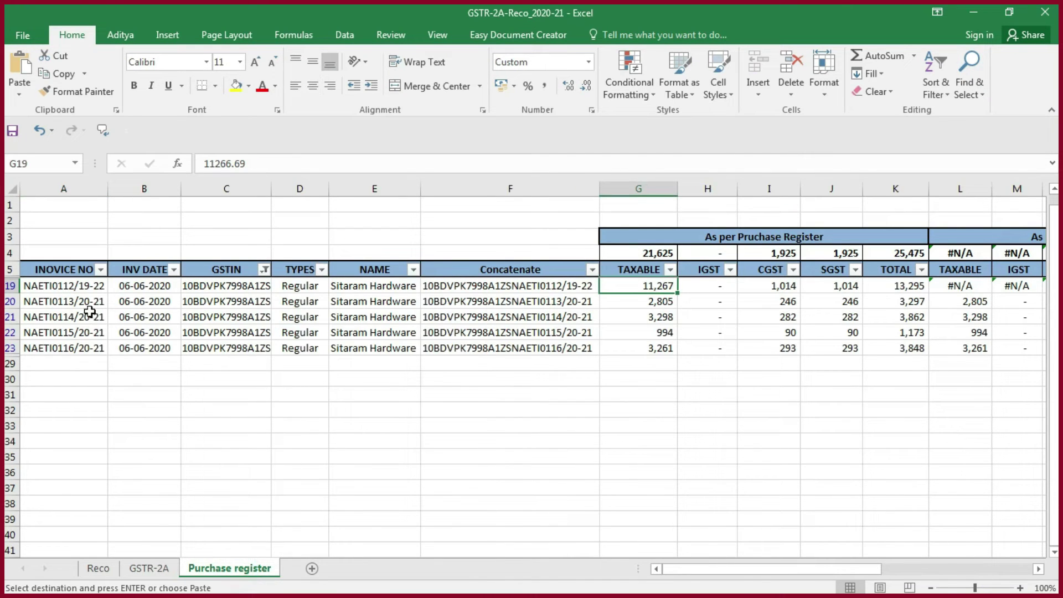
click(85, 287)
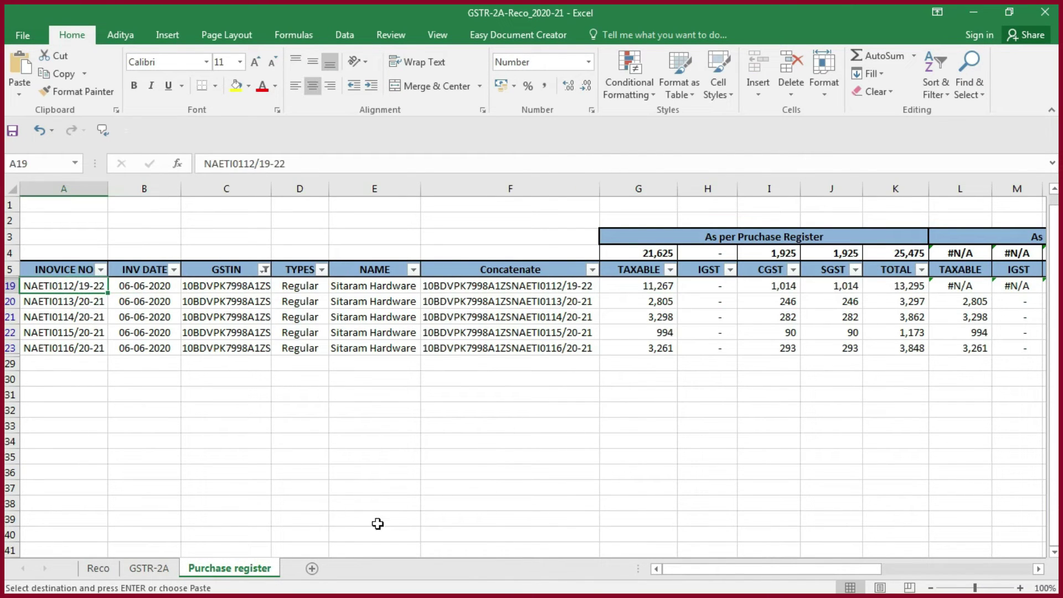
key(ctrl+v)
- Verify the Sitaram Hardware invoice's Difference columns now show zero on both sheets
drag(698, 570, 796, 577)
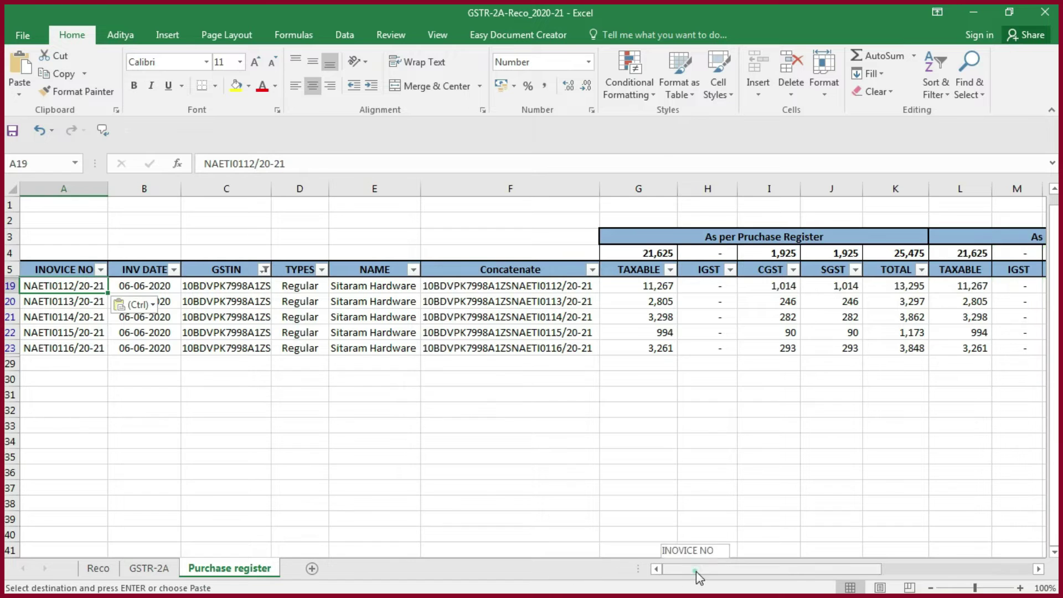
drag(581, 285, 782, 286)
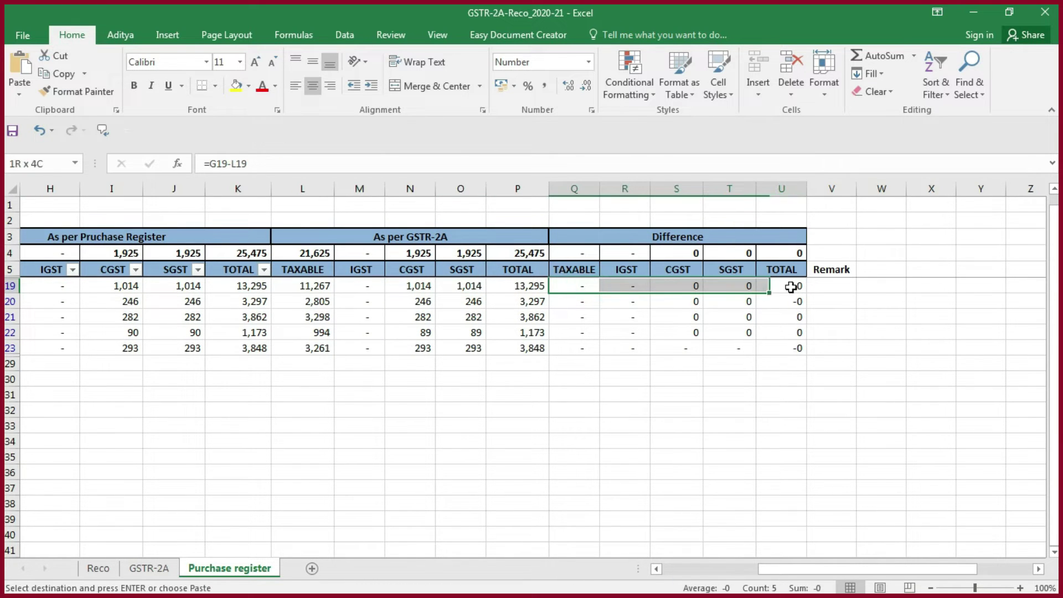
click(170, 565)
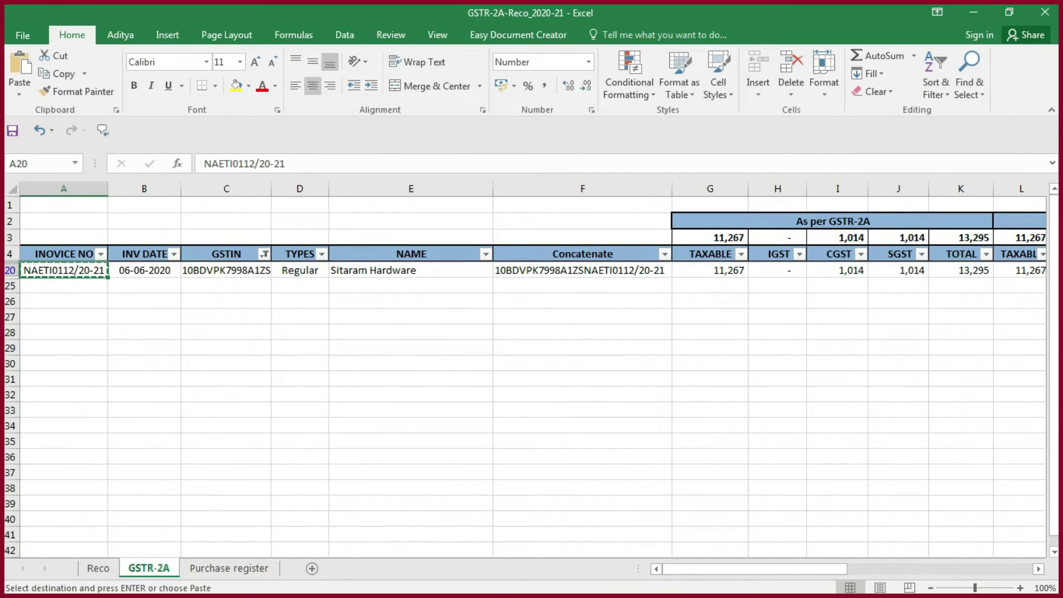
drag(741, 570, 830, 570)
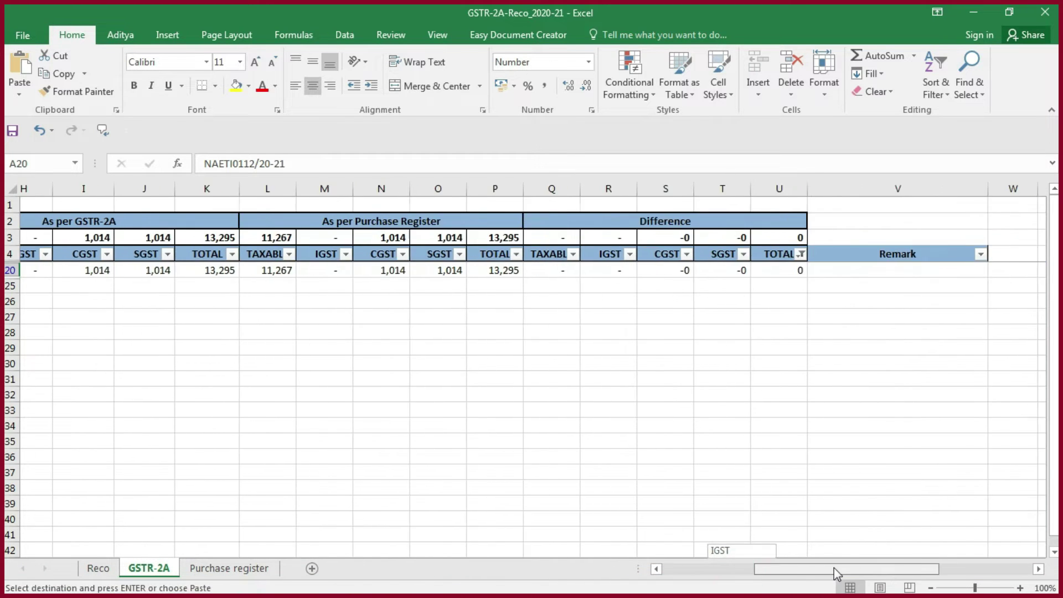
drag(601, 278, 805, 278)
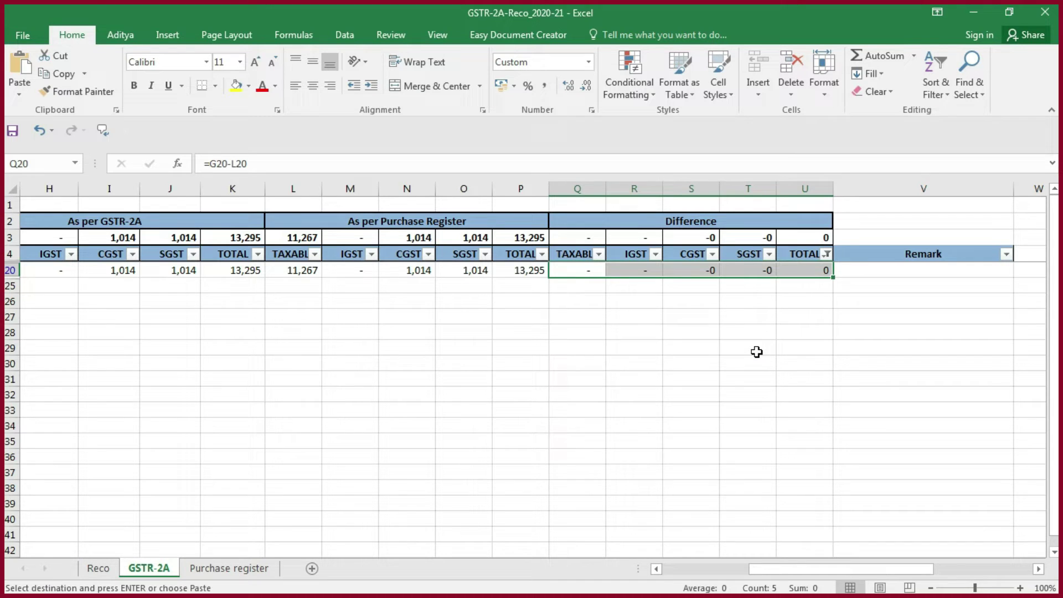
- Clear all GSTR-2A filters and inspect the difference cells, including row 9's SGST formula
key(alt+a)
key(c)
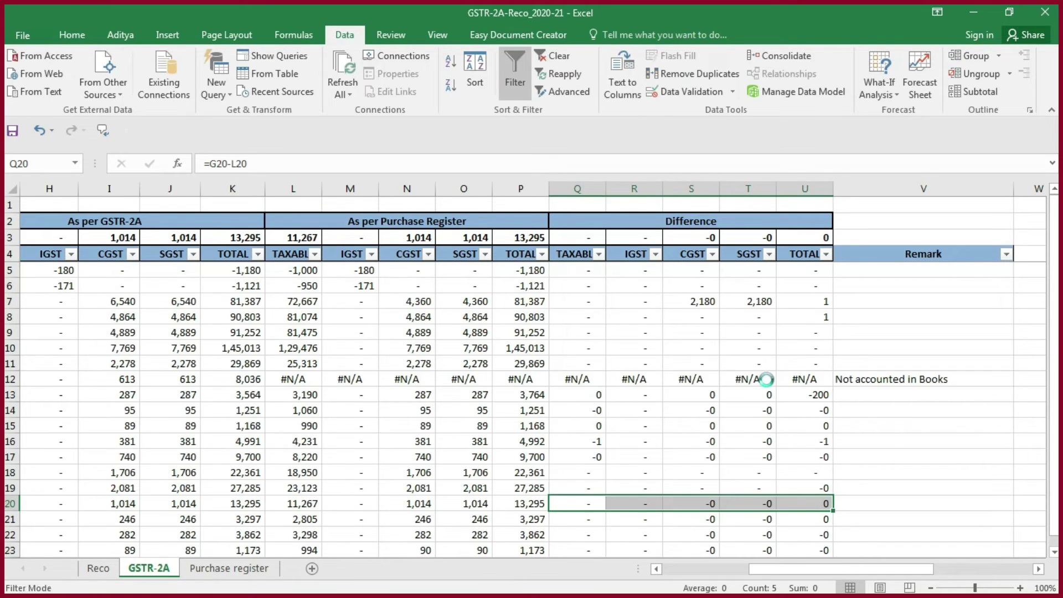
drag(589, 383, 771, 388)
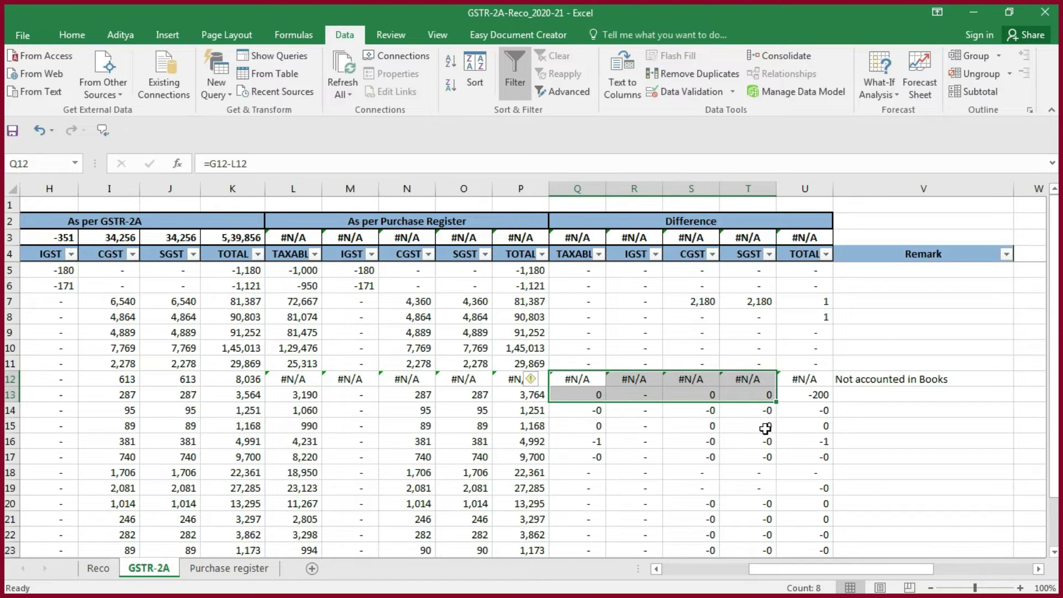
scroll(765, 428, down, 2)
scroll(765, 428, up, 2)
click(741, 332)
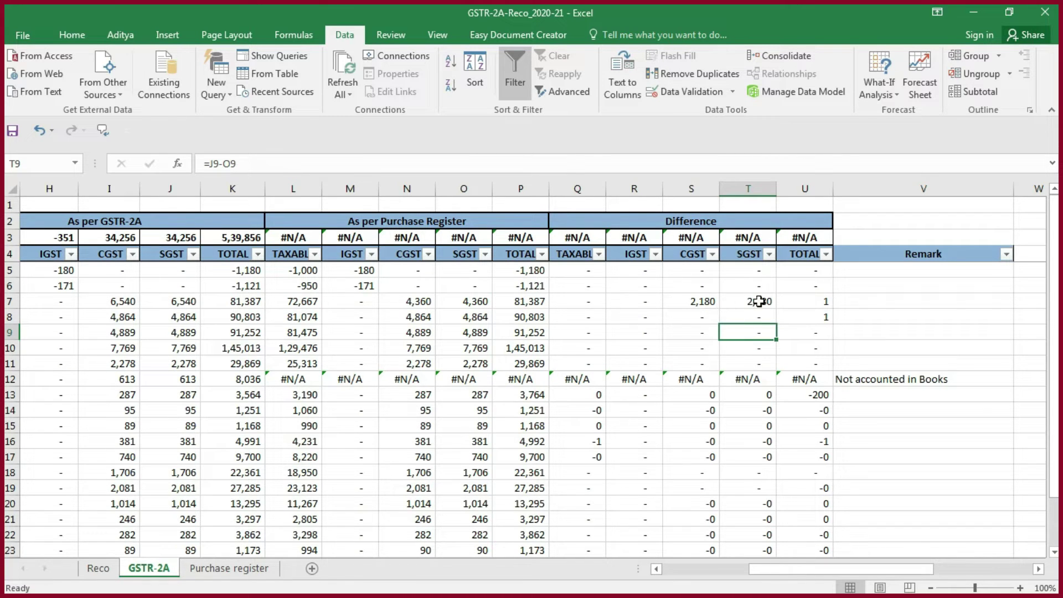
drag(780, 571, 758, 571)
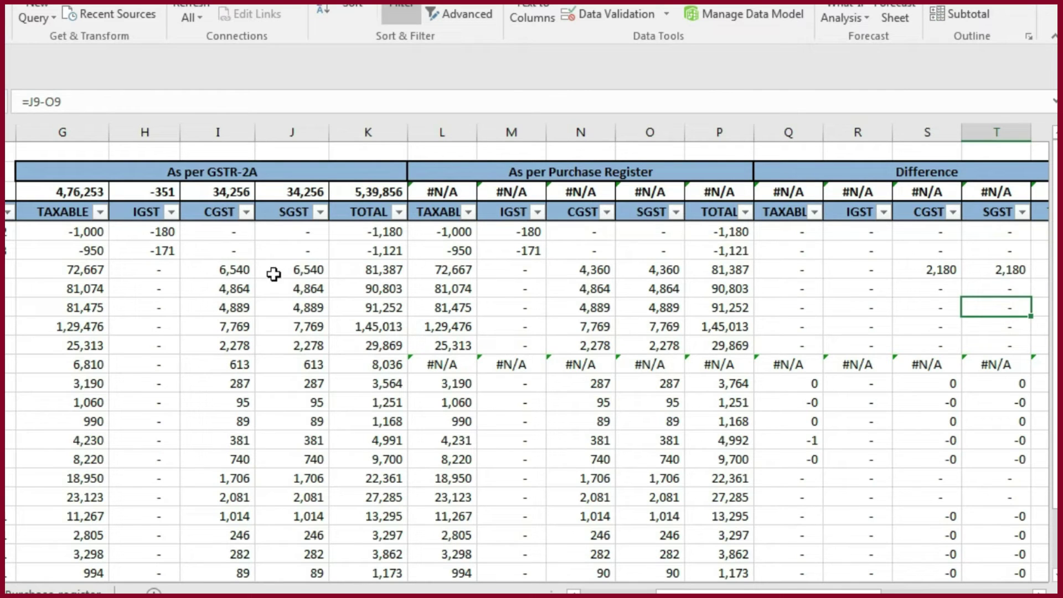
- Compare the 6,540 CGST and SGST amounts with the purchase register lookup values
click(240, 273)
click(314, 272)
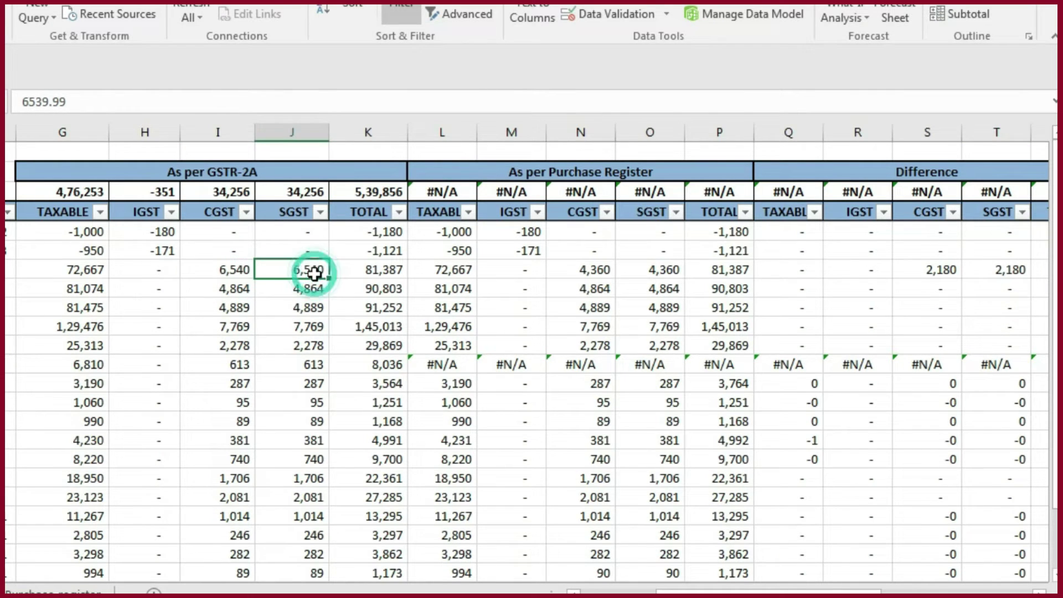
click(223, 273)
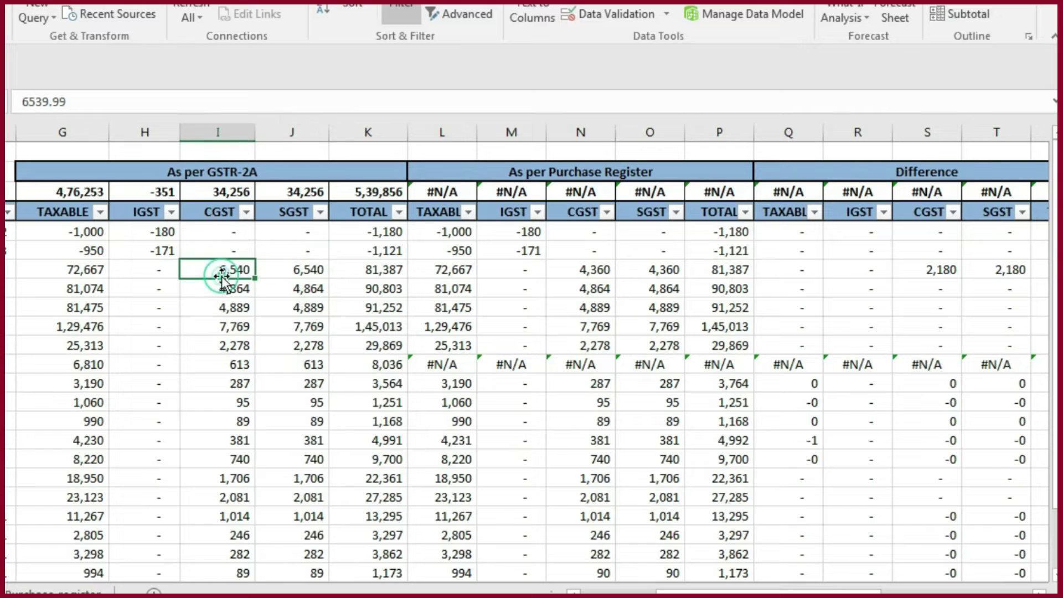
click(317, 273)
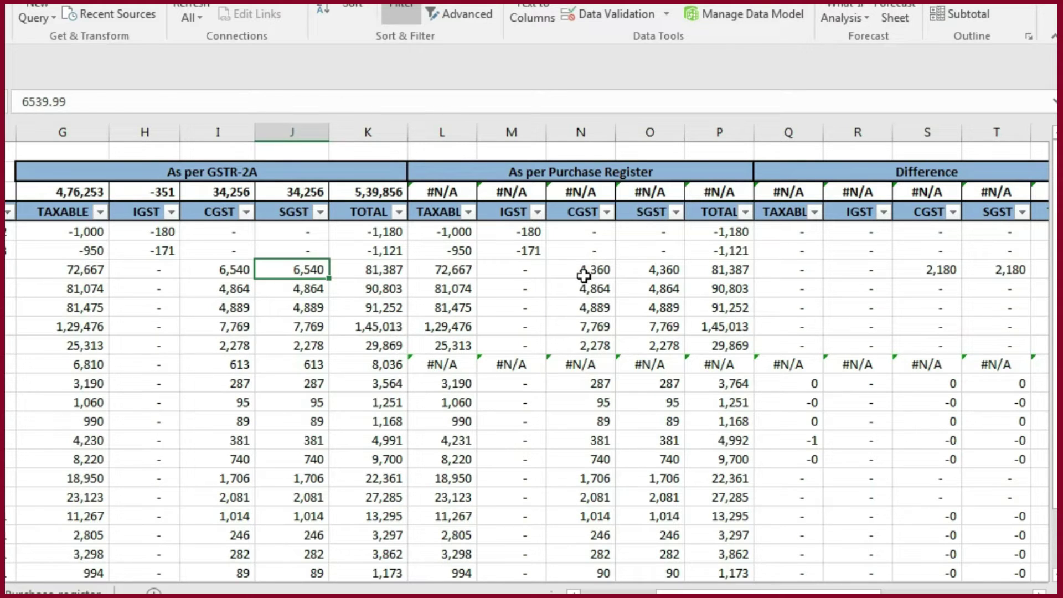
click(584, 274)
click(664, 264)
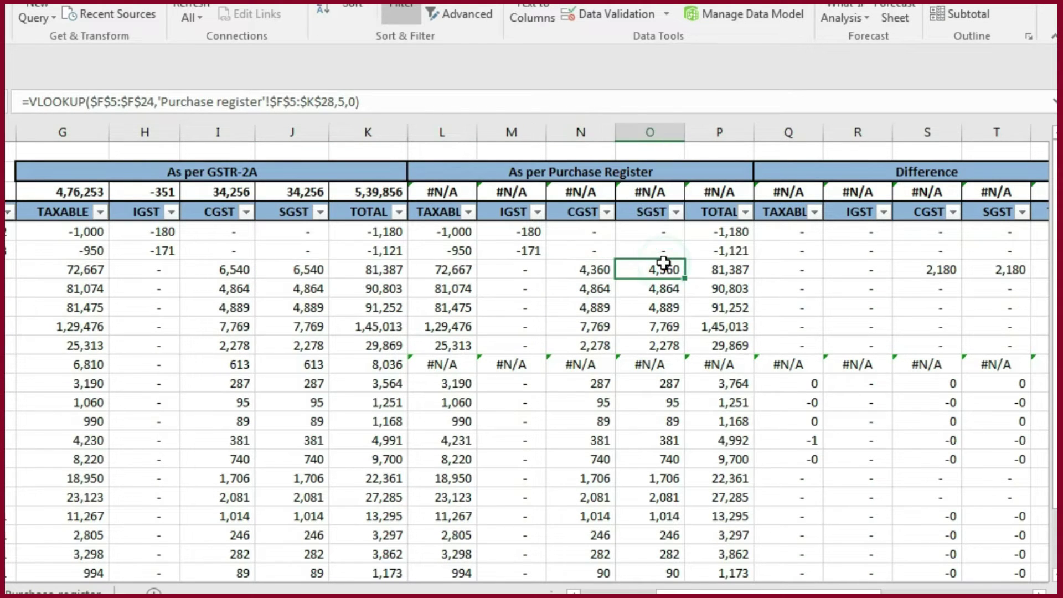
scroll(664, 264, right, 5)
click(211, 285)
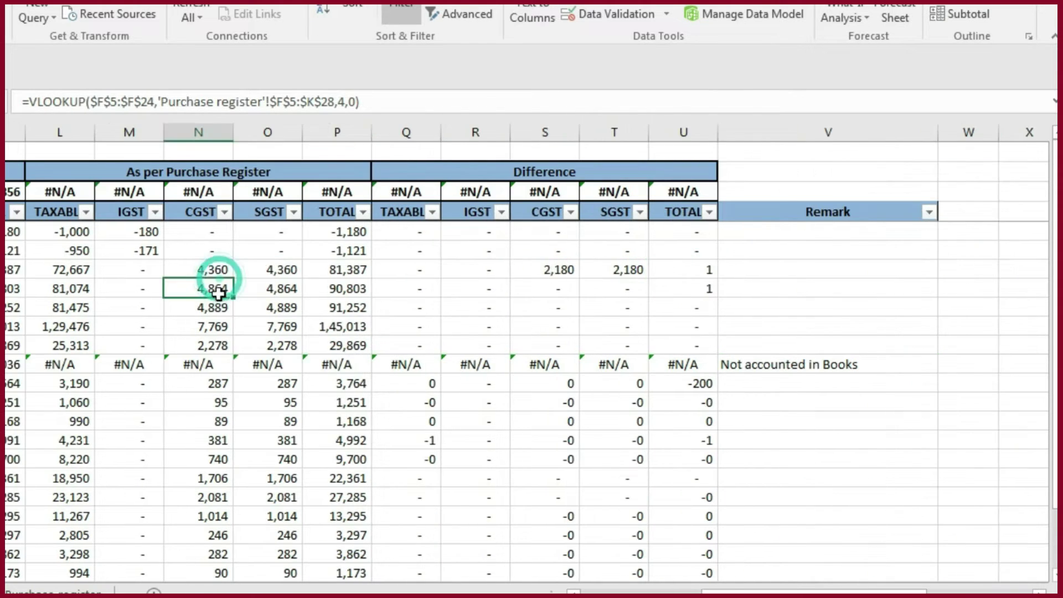
- Enter the remark 'GST Mismatch' on the 2,180 difference row and copy it
click(763, 274)
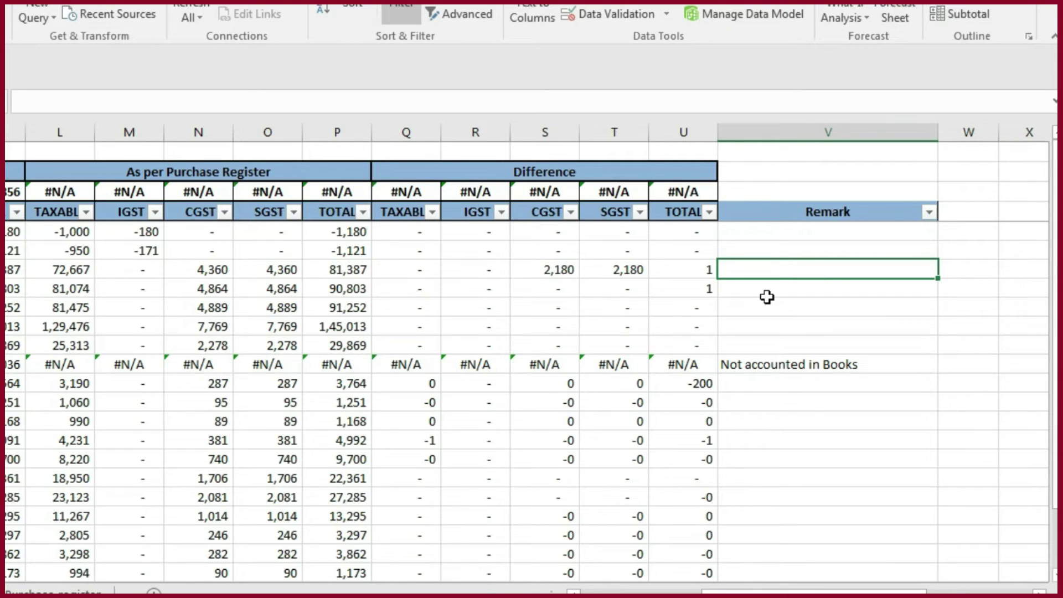
text(GST Mismatch)
key(ctrl+Return)
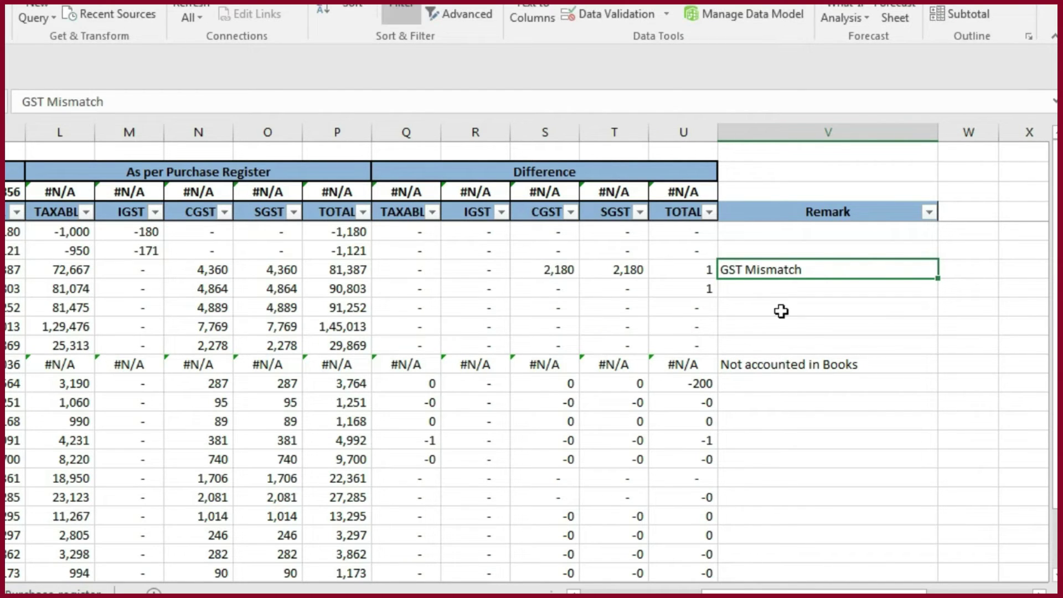
key(ctrl+c)
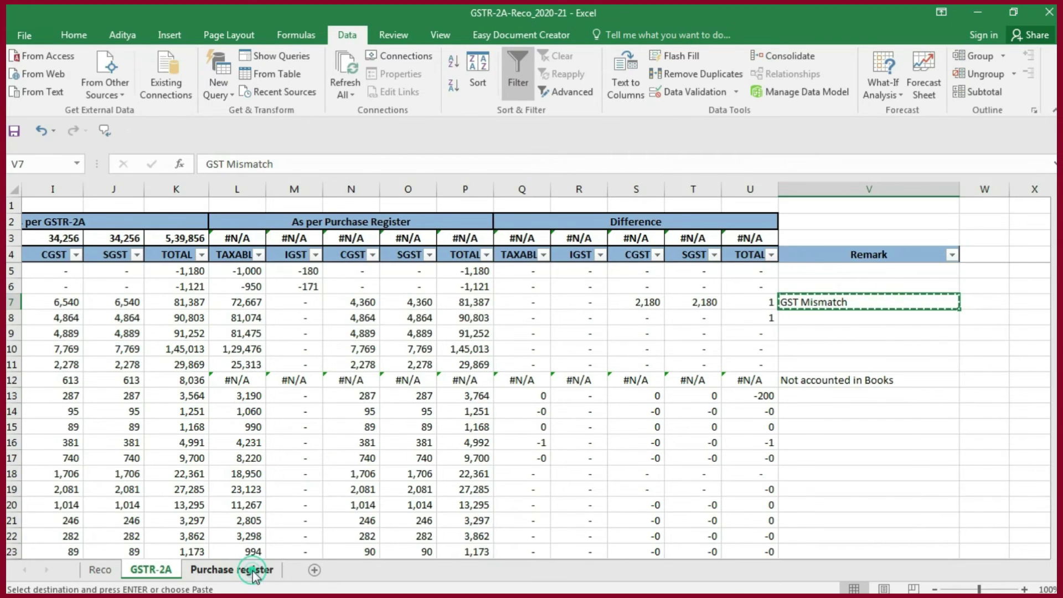
- Paste the 'GST Mismatch' remark into the Purchase register's -2,180 difference row
click(254, 570)
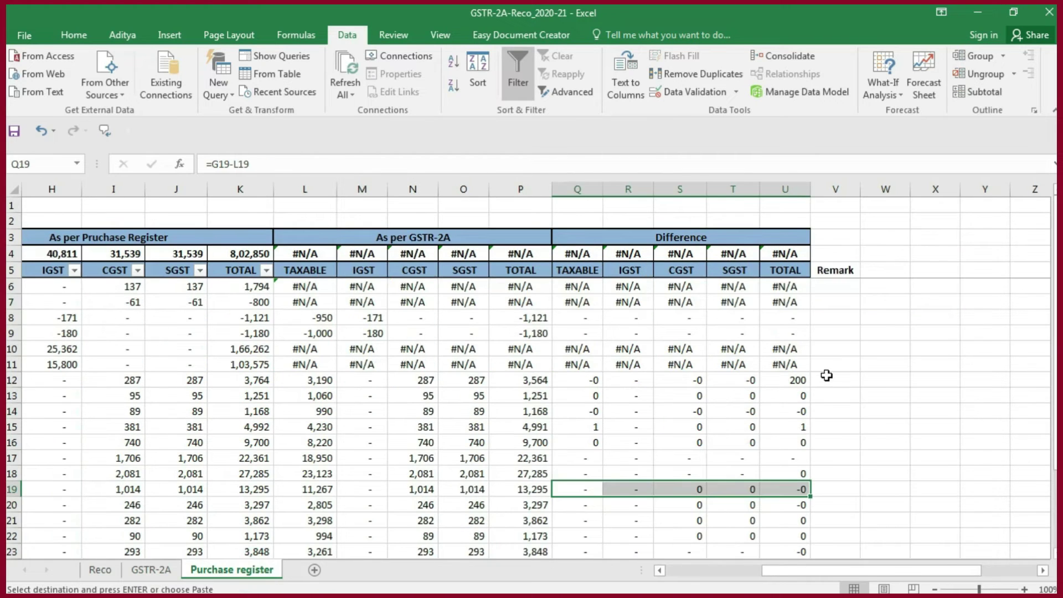
scroll(760, 506, down, 2)
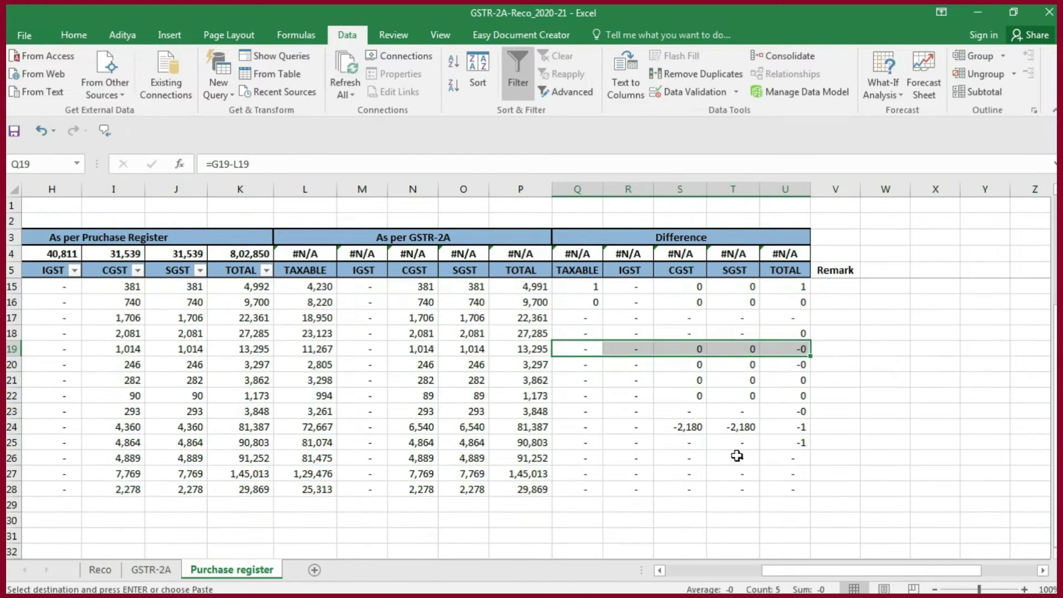
click(847, 427)
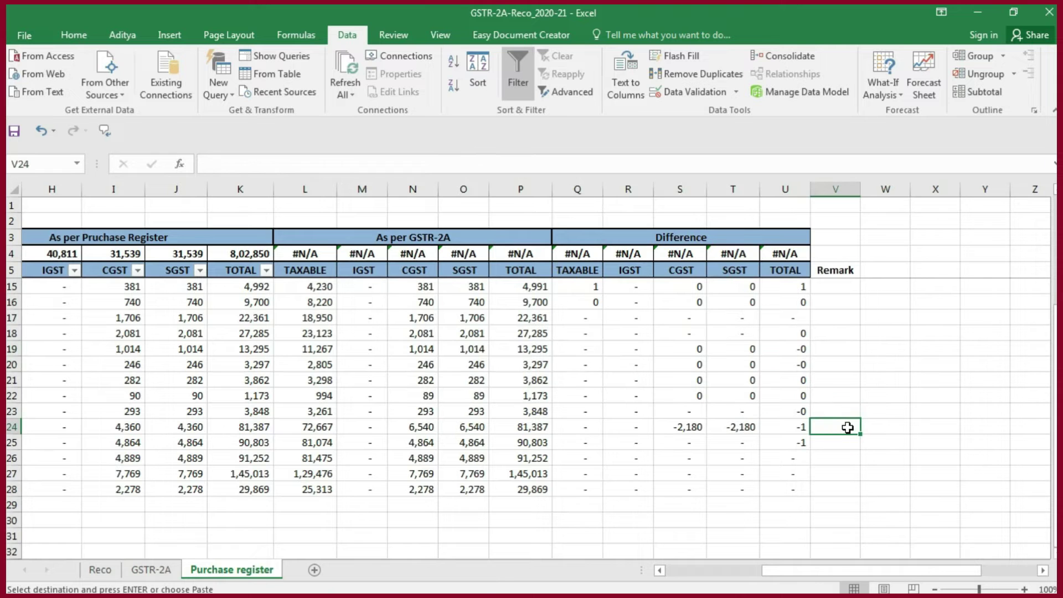
key(ctrl+v)
mouse_move(909, 570)
mouse_down()
mouse_move(862, 571)
mouse_move(941, 570)
mouse_up()
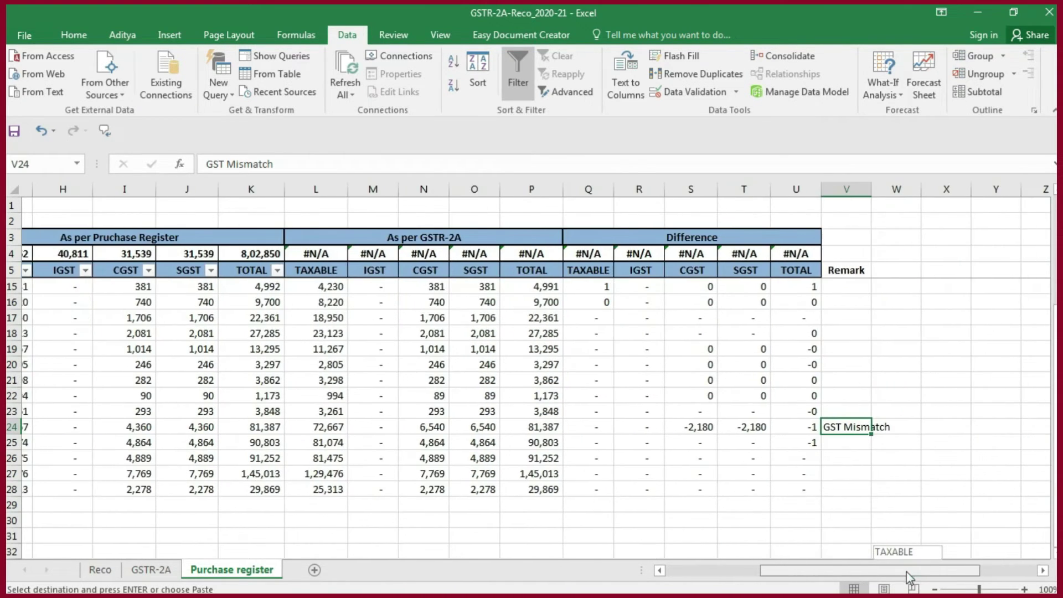
click(151, 569)
click(525, 272)
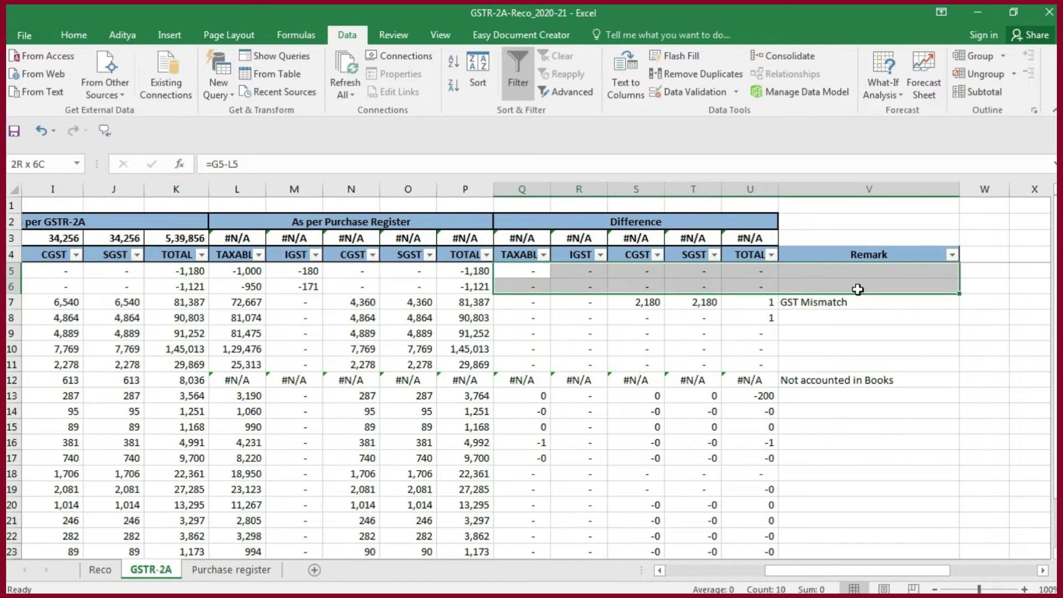
drag(526, 272, 864, 323)
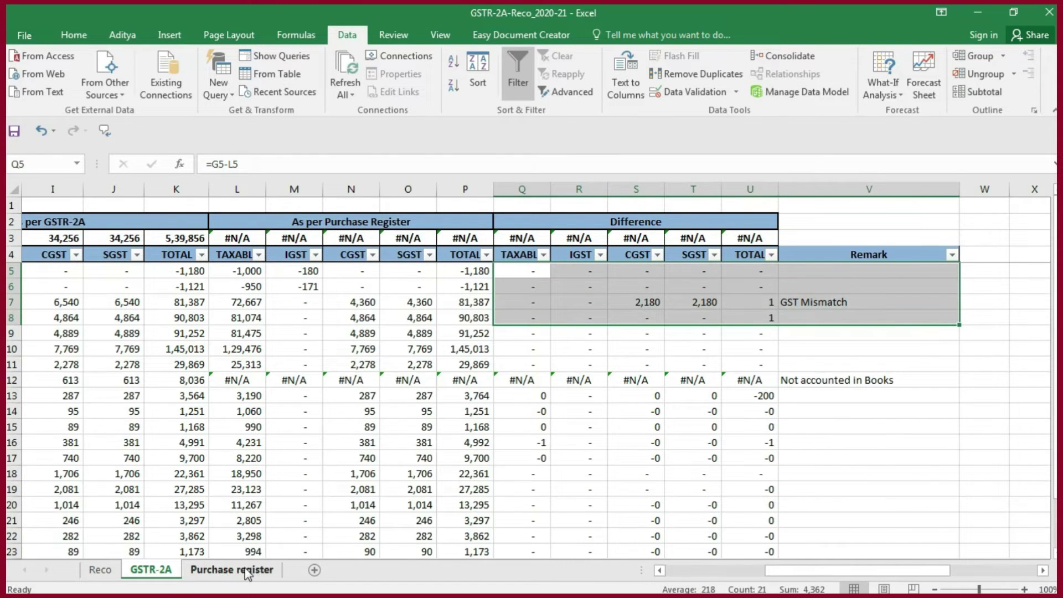
- Reapply the Purchase register filter across the whole table and search the TOTAL difference values
click(246, 570)
click(771, 269)
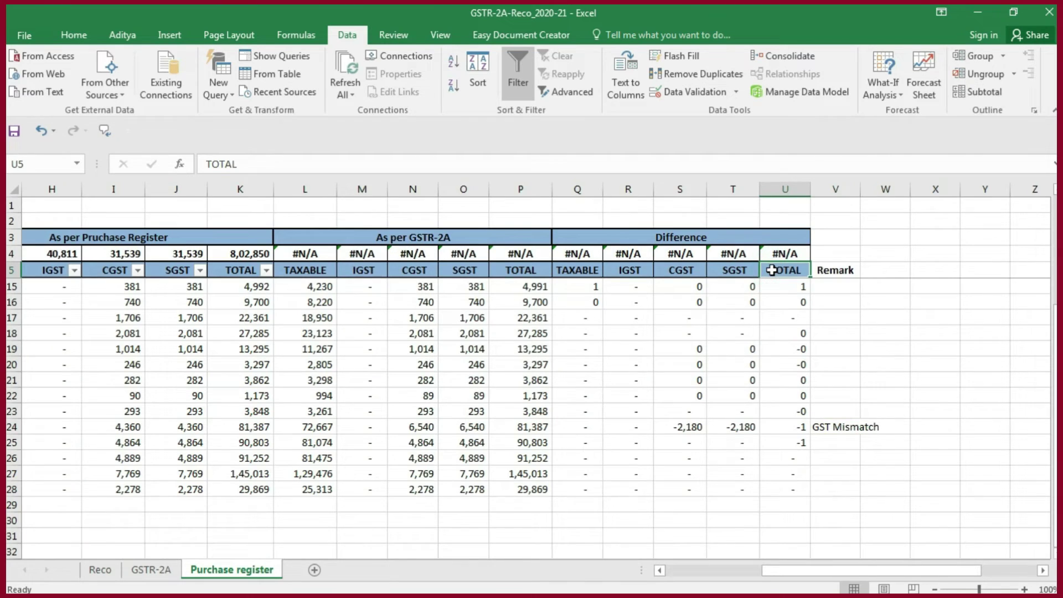
key(ctrl+Home)
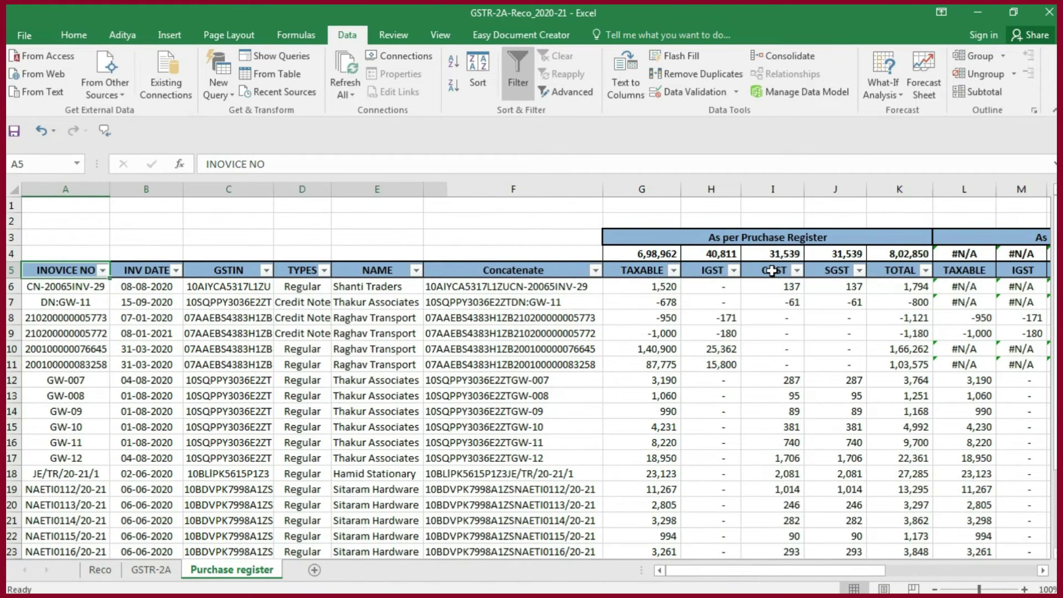
key(ctrl+shift+End)
key(ctrl+z)
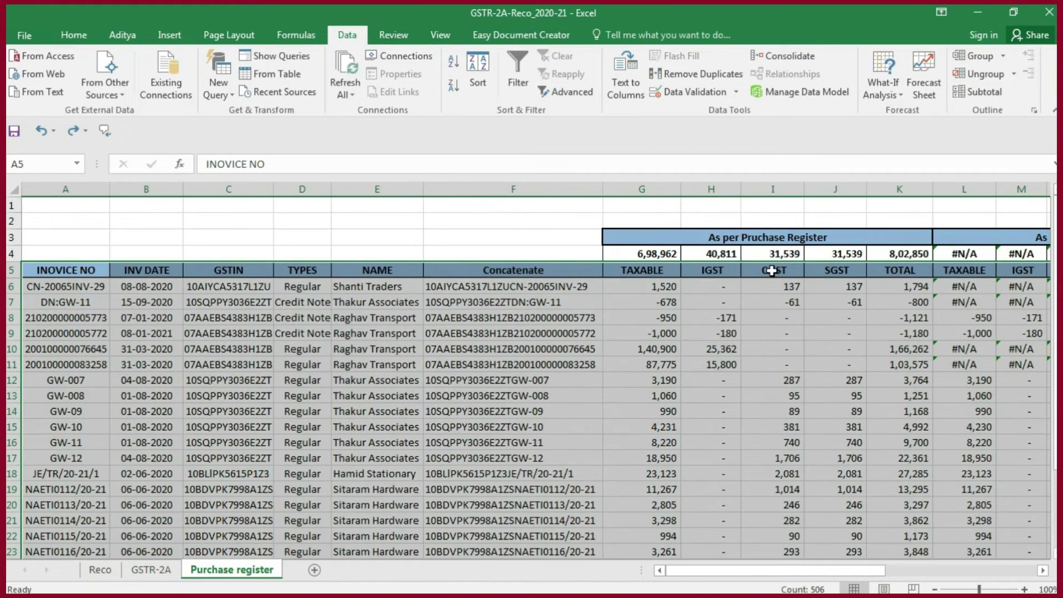
key(ctrl+y)
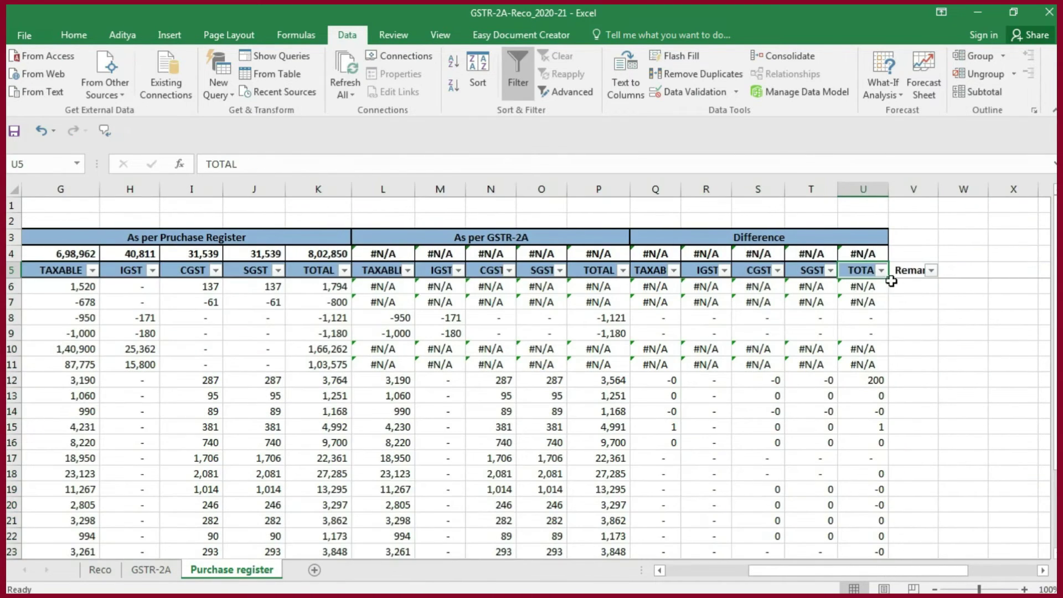
click(880, 270)
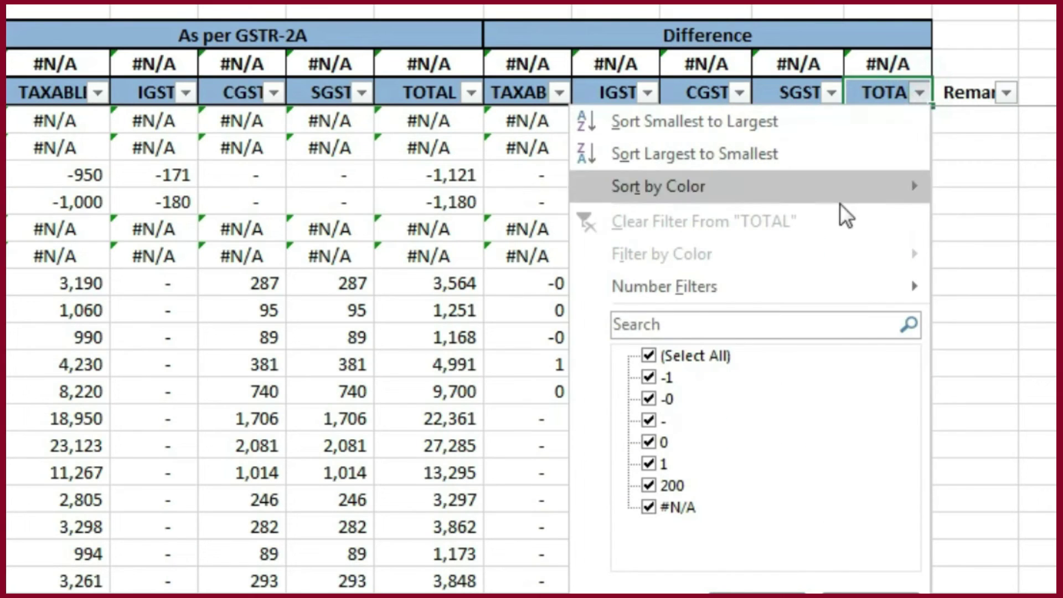
click(647, 331)
- Filter the TOTAL difference column by '#' to show only the four #N/A rows
text(#)
key(Return)
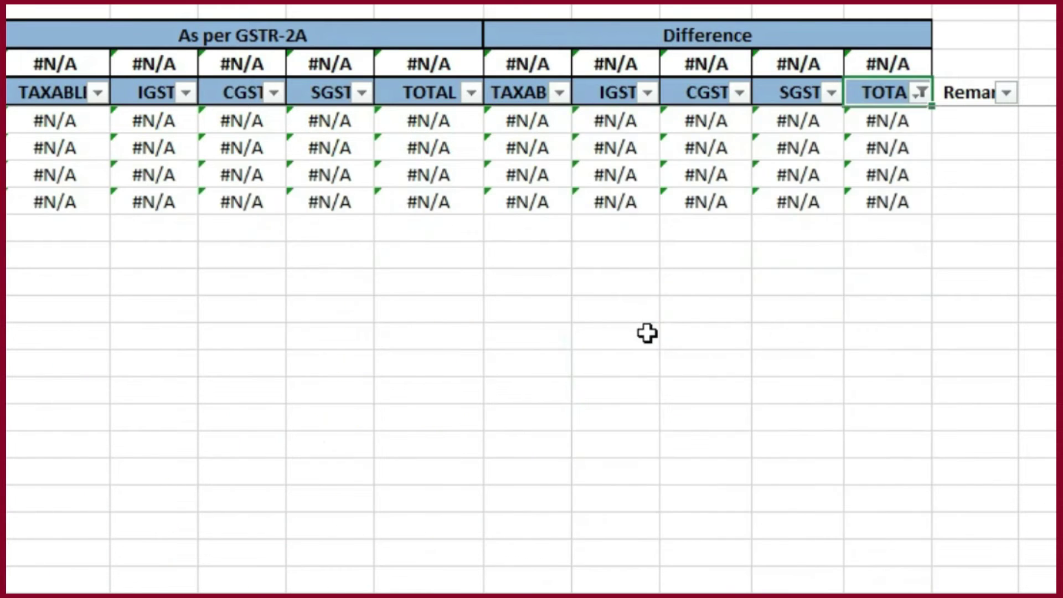
drag(596, 287, 858, 332)
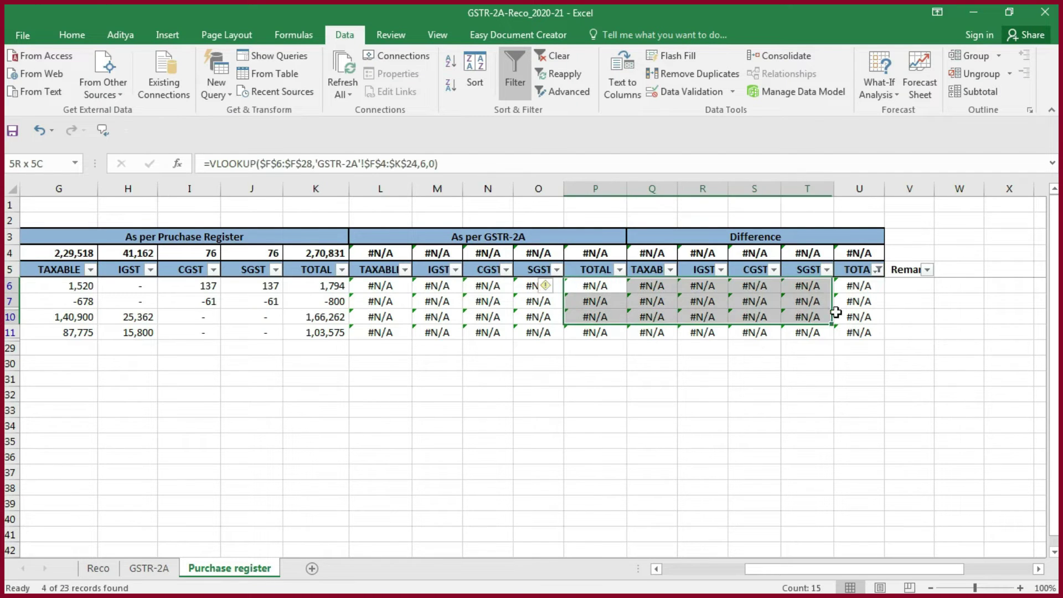
click(808, 409)
scroll(251, 294, left, 3)
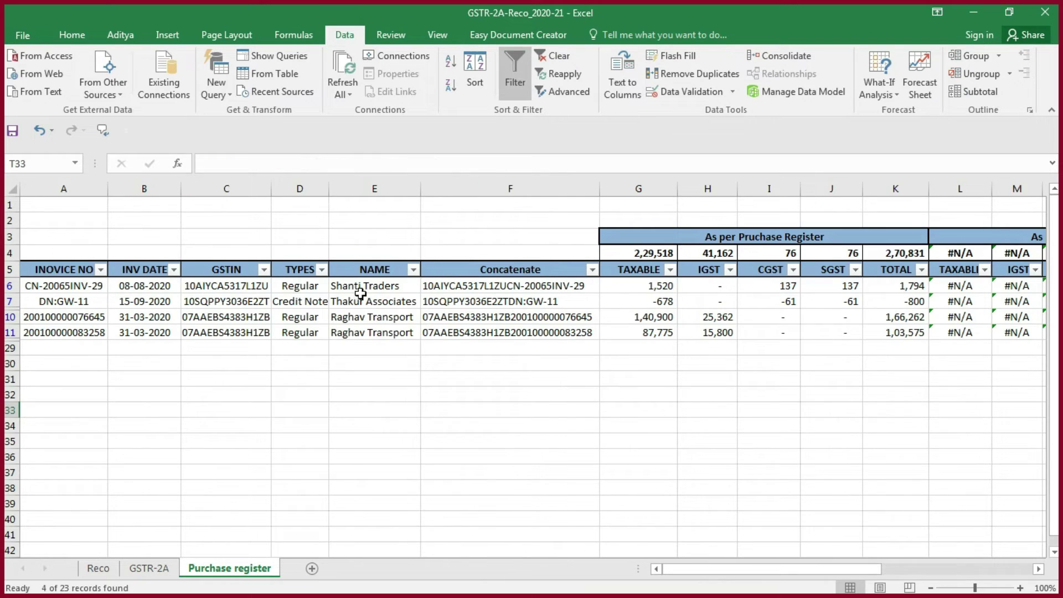
- Filter GSTR-2A's GSTIN column to the Shanti Traders GSTIN copied from the Purchase register
click(226, 285)
key(ctrl+c)
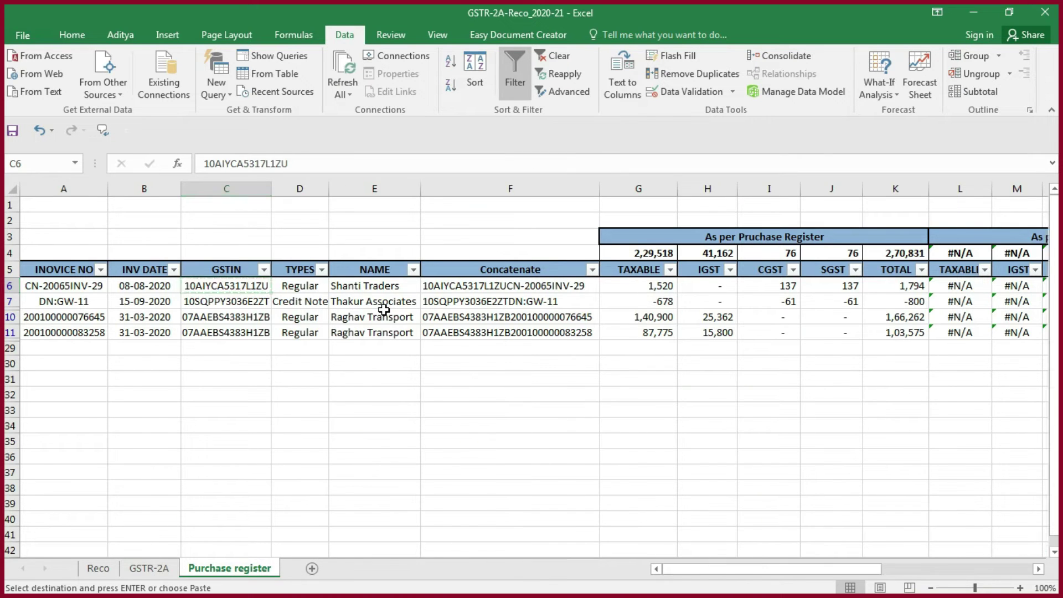
key(ctrl+Page_Up)
key(alt+Down)
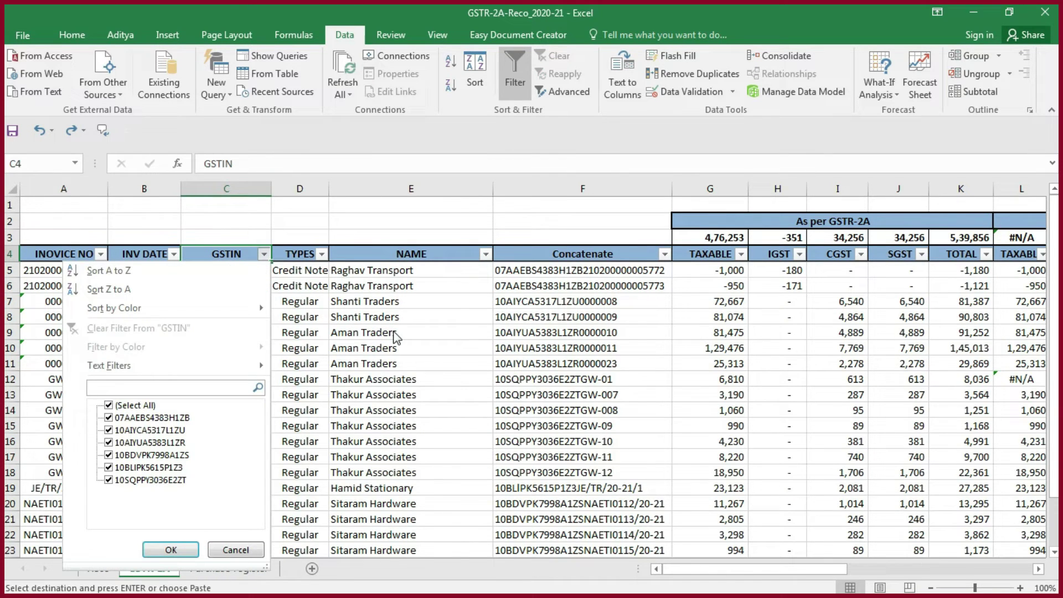
key(ctrl+v)
key(Return)
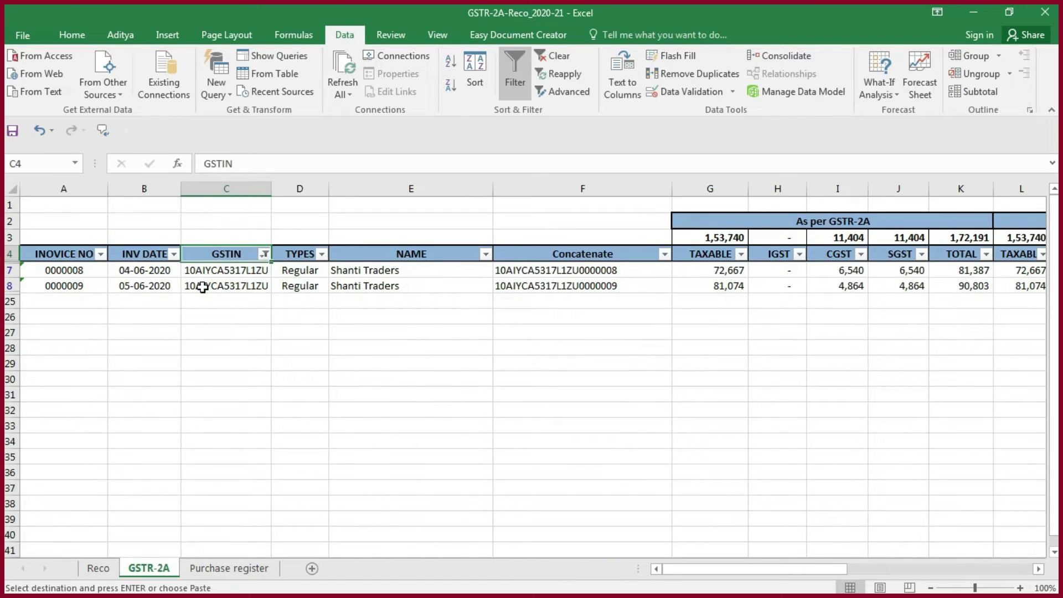
- Compare the Shanti Traders GSTR-2A rows with the Purchase register's Shanti Traders entry
click(562, 440)
drag(393, 272, 394, 285)
drag(752, 569, 839, 569)
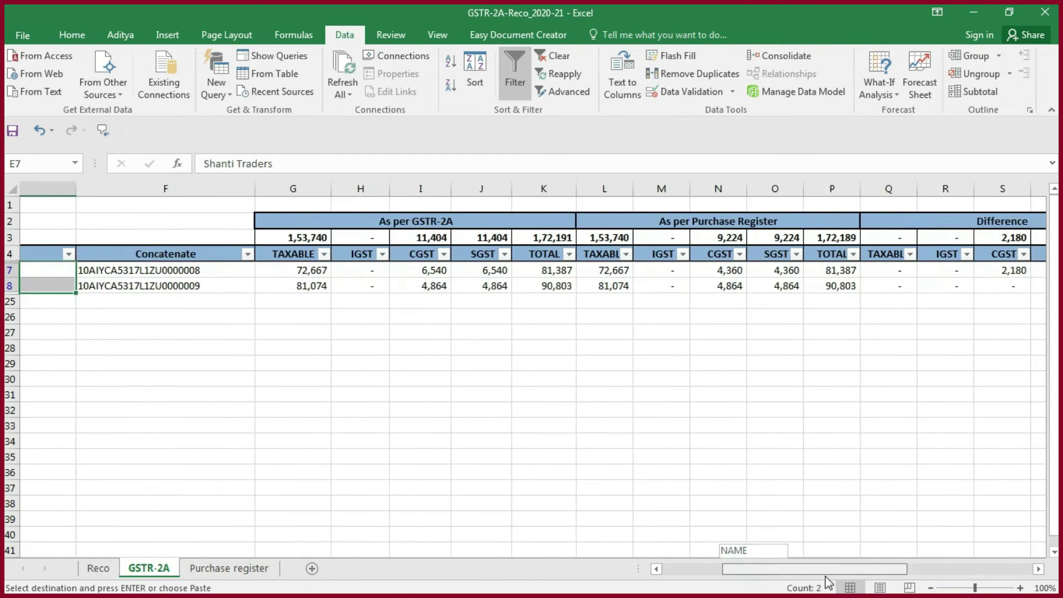
drag(625, 269, 758, 271)
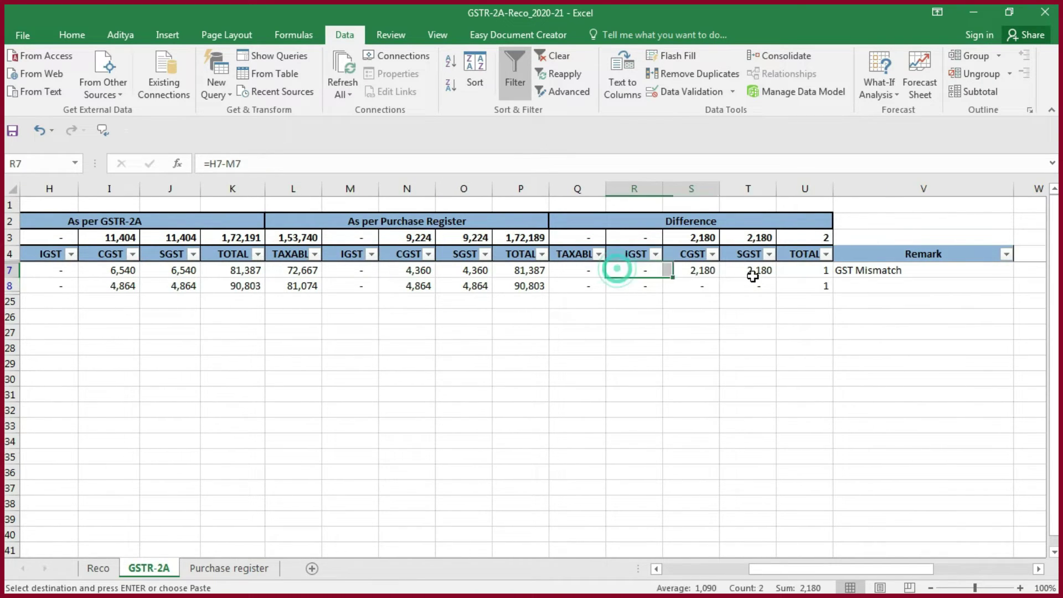
click(228, 568)
click(240, 287)
drag(267, 287, 402, 287)
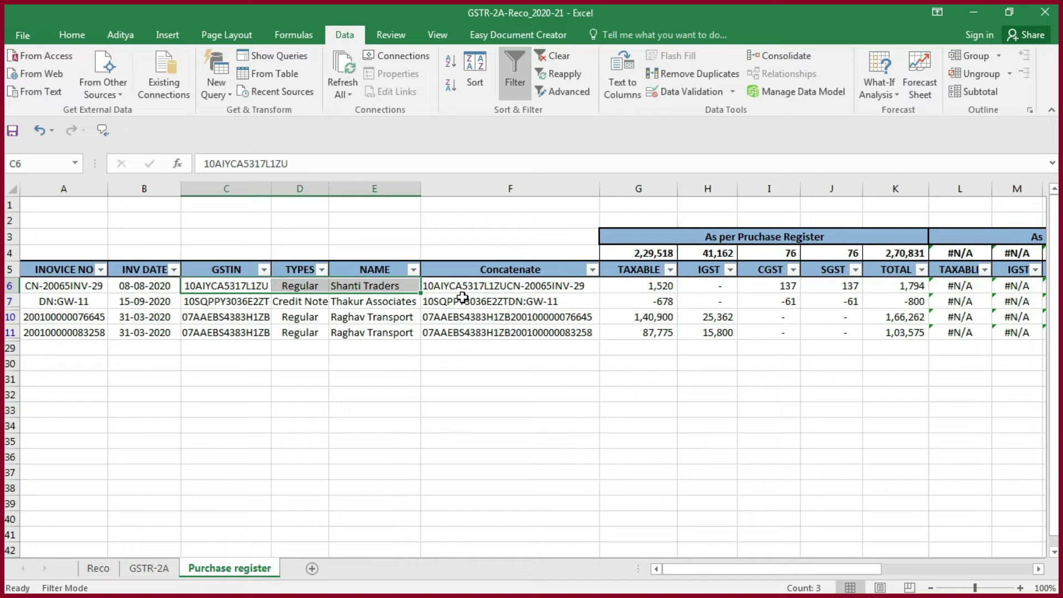
- Enter the remark 'Not uploaded in GSTR-2A' for the Shanti Traders row with total 1,794
drag(797, 569, 894, 569)
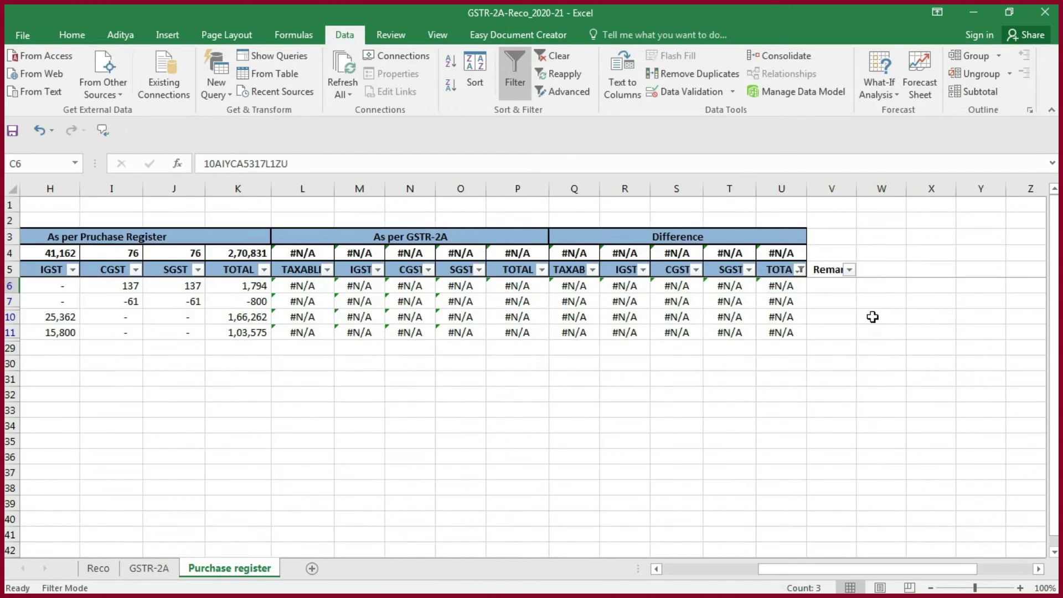
click(838, 285)
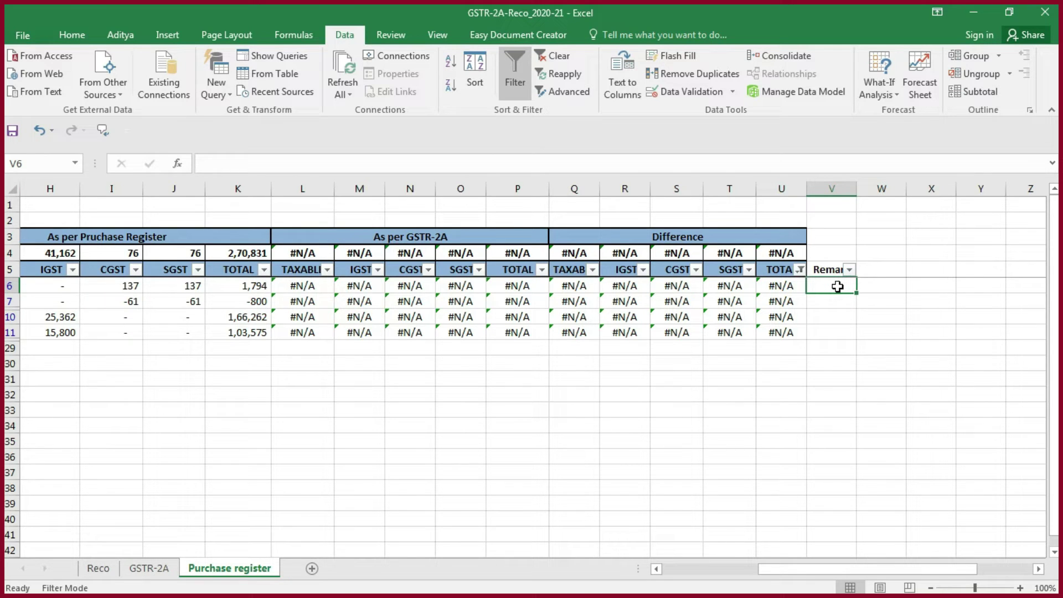
text(Not uploaded in GSTR-2A)
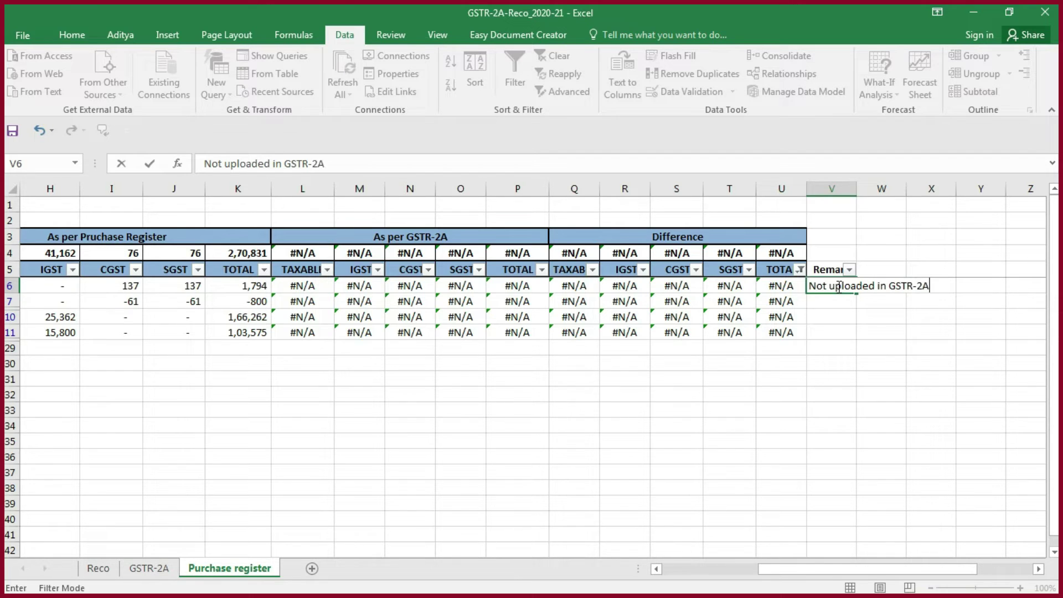
key(Return)
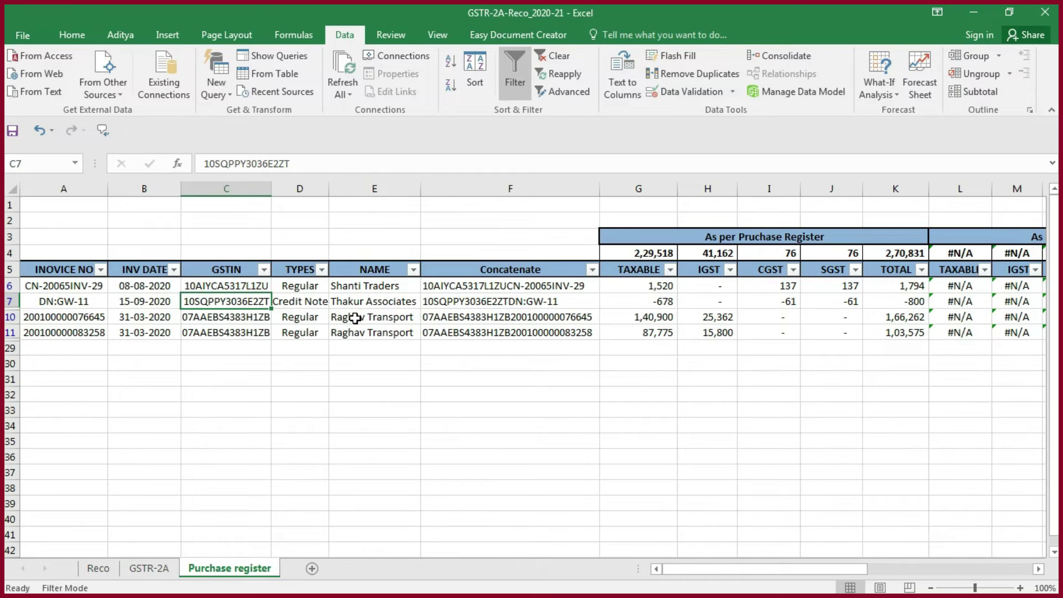
- Filter GSTR-2A to the Thakur Associates GSTIN and review its six invoices
key(ctrl+c)
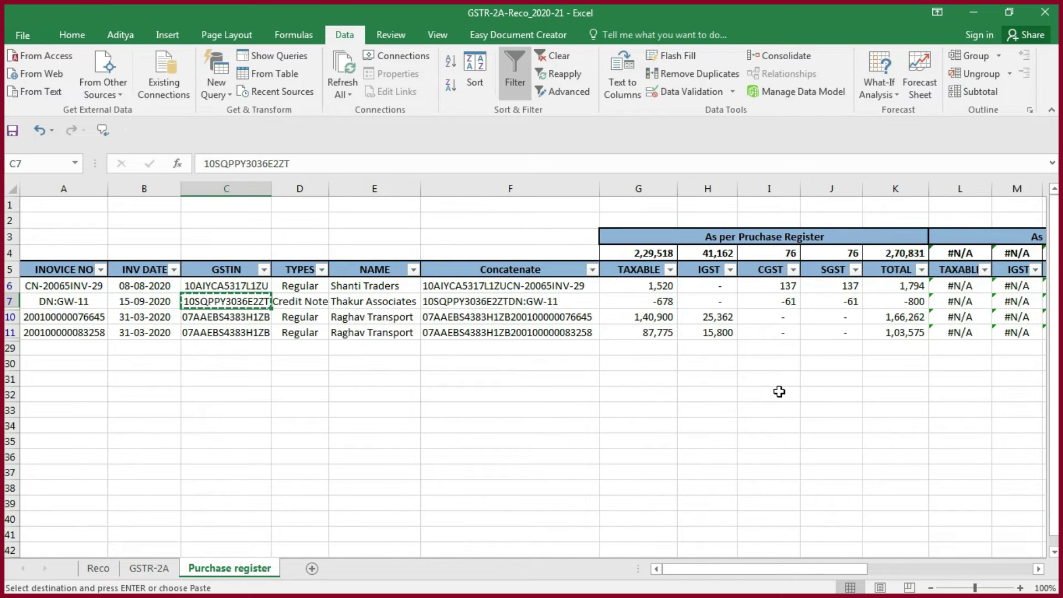
key(ctrl+Page_Up)
key(Home)
key(ctrl+Up)
key(Right)
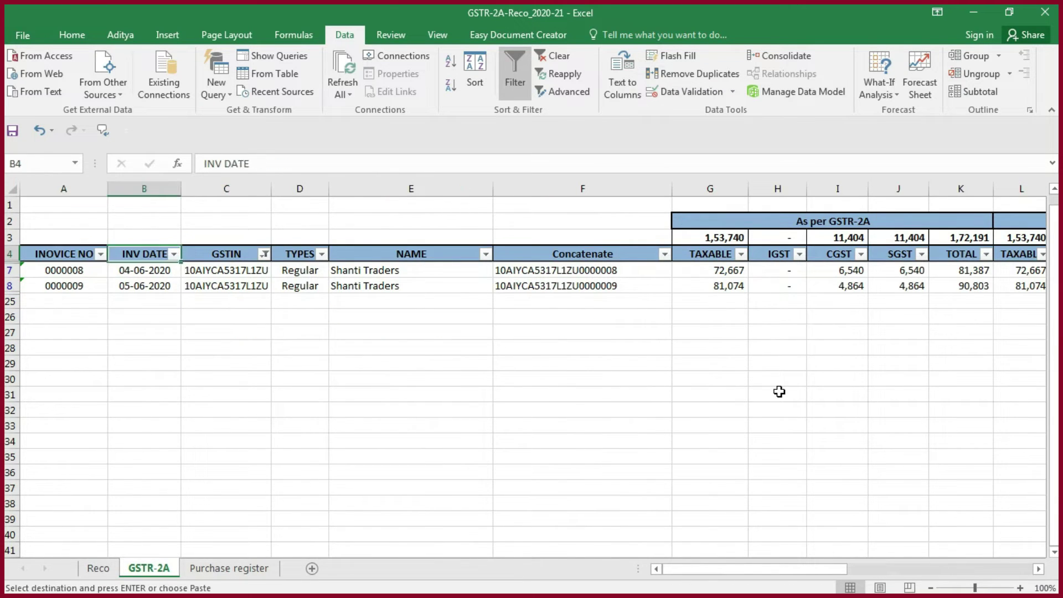
key(Right)
key(alt+Down)
key(ctrl+v)
key(Return)
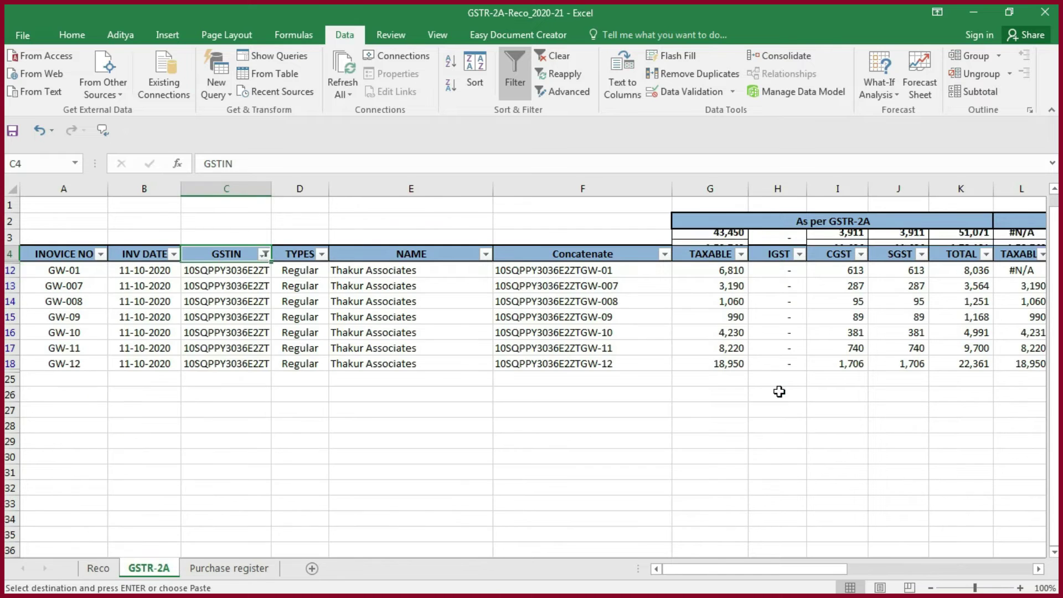
click(409, 394)
drag(366, 272, 366, 348)
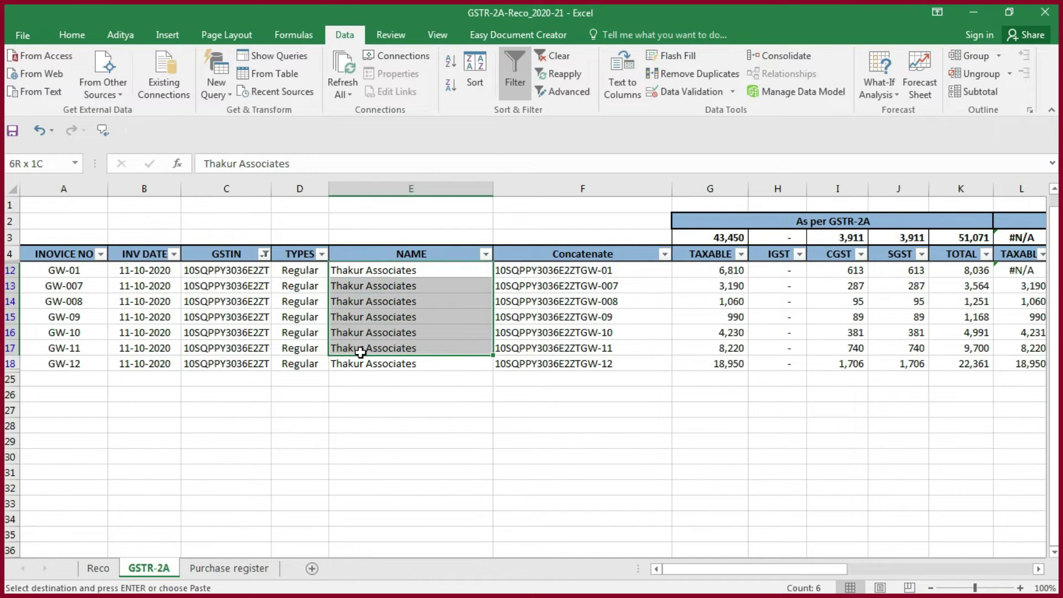
drag(775, 574, 859, 576)
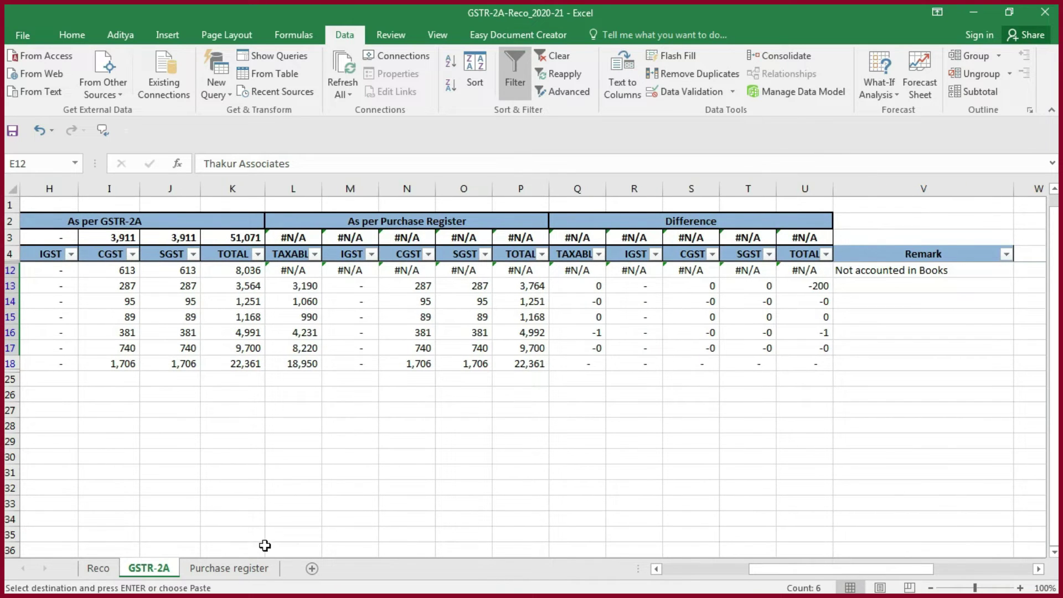
- Locate the Thakur Associates credit note row among the Purchase register's #N/A rows
click(249, 569)
scroll(872, 554, right, 3)
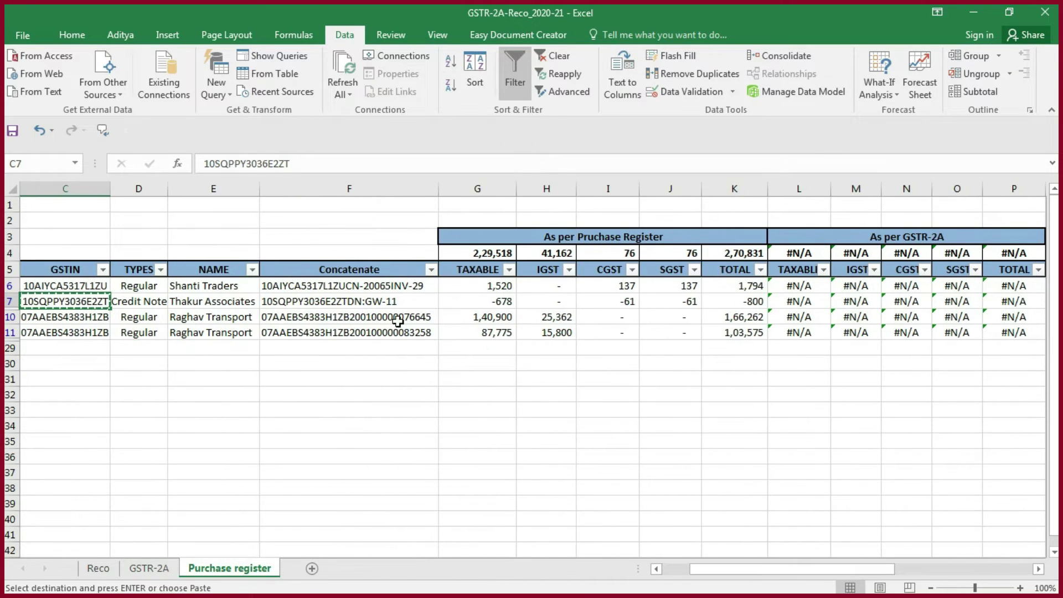
click(231, 299)
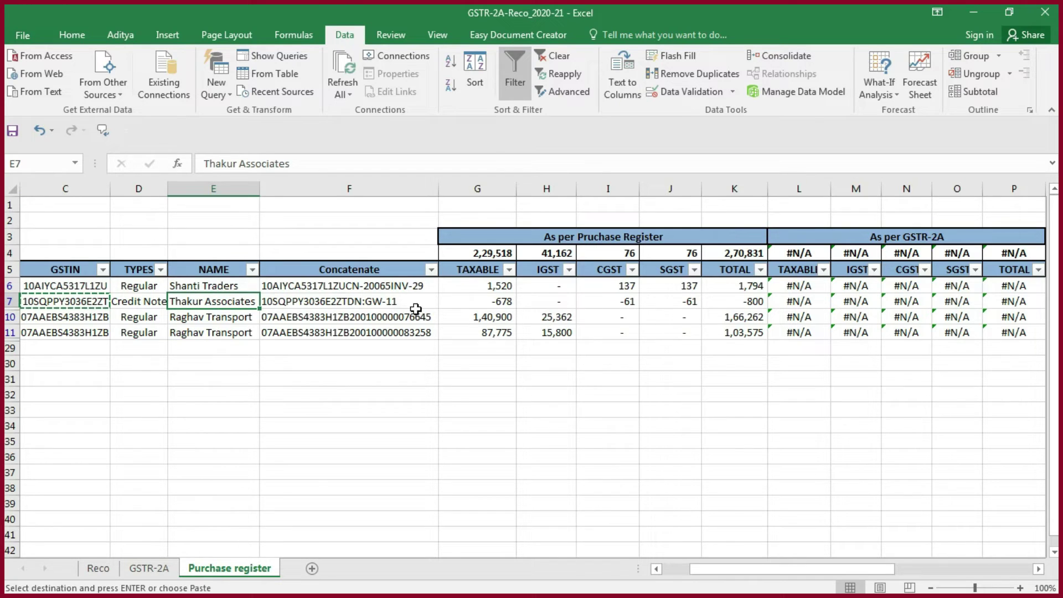
drag(509, 302, 692, 301)
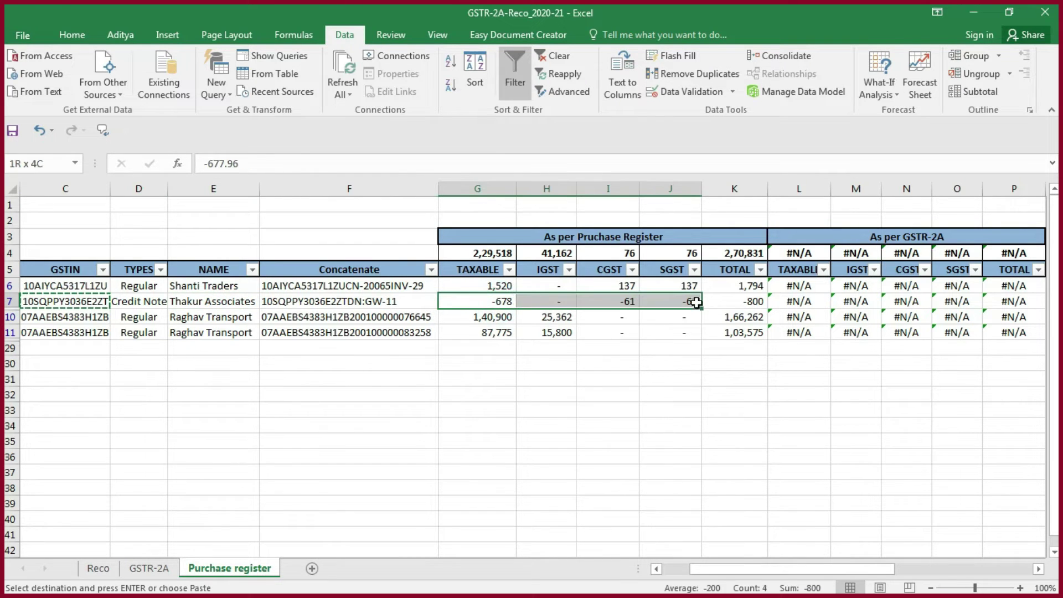
drag(792, 568, 824, 569)
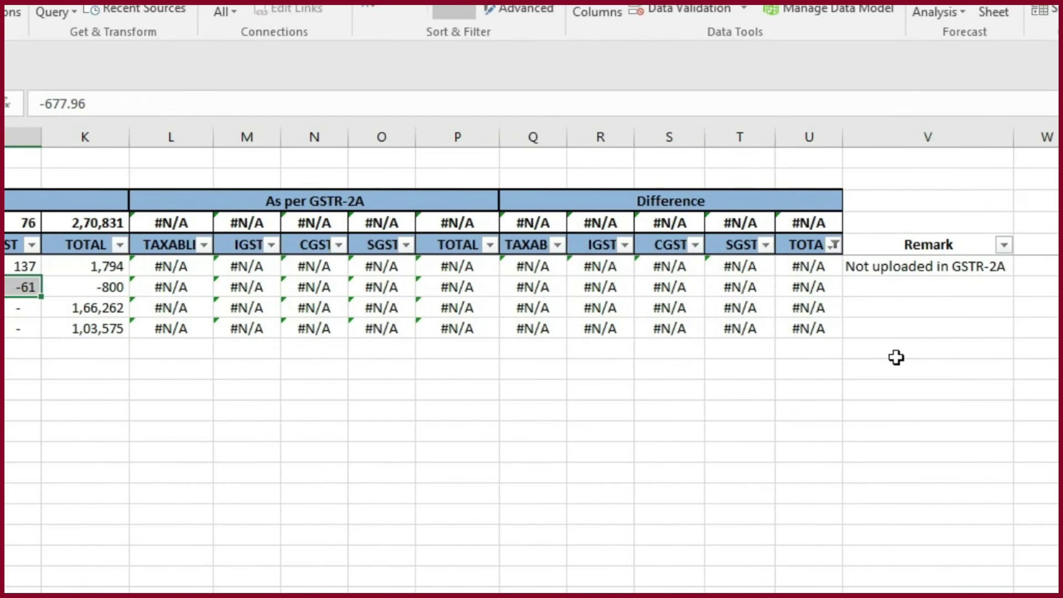
- Remark the credit note row 'Not uploaded in GSTR-2A (Credit Note)'
click(889, 266)
key(ctrl+c)
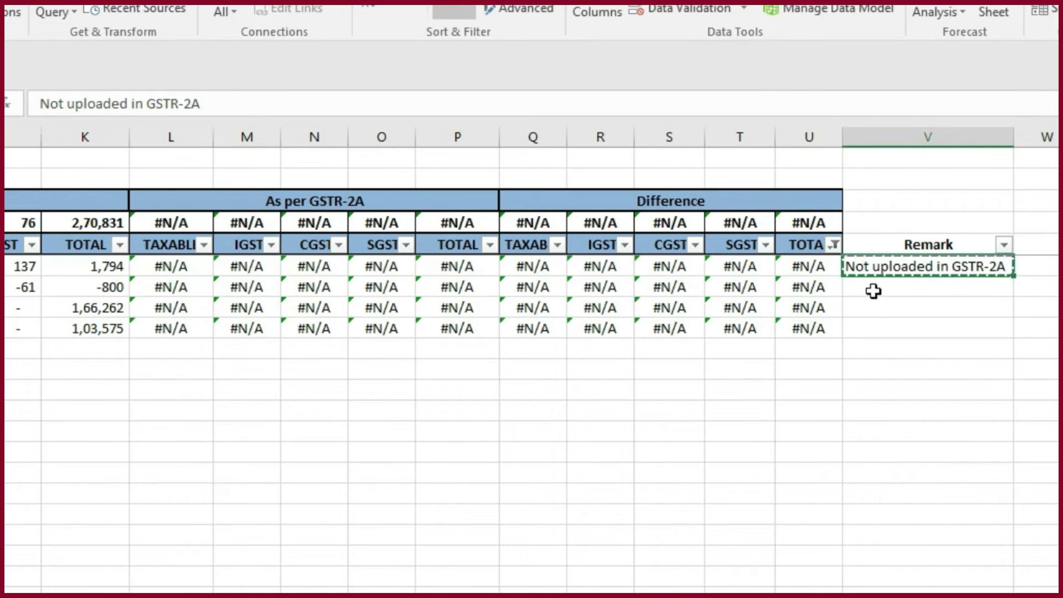
click(873, 289)
key(ctrl+v)
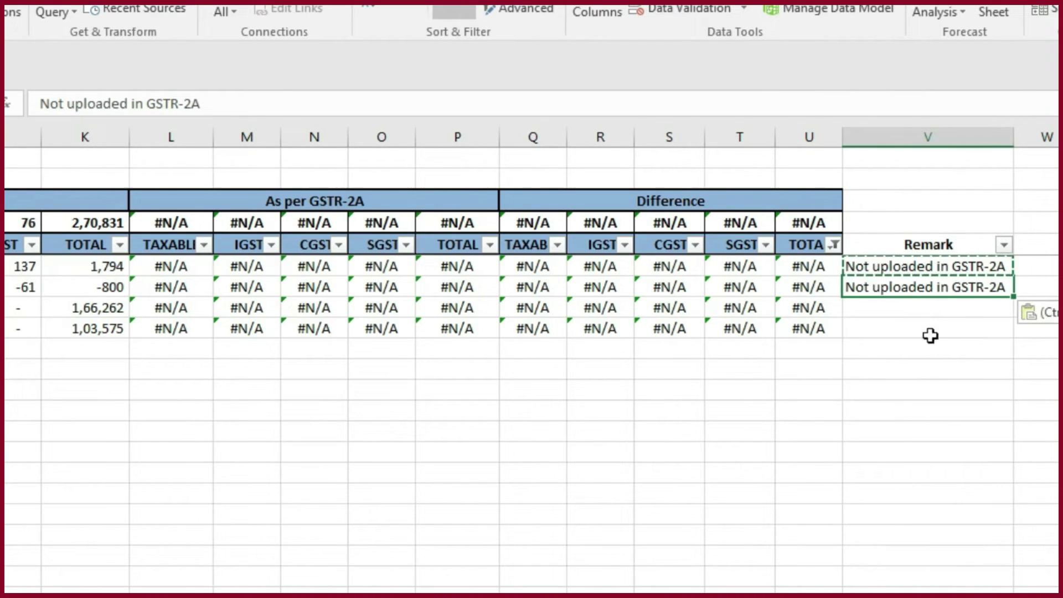
key(Escape)
click(219, 106)
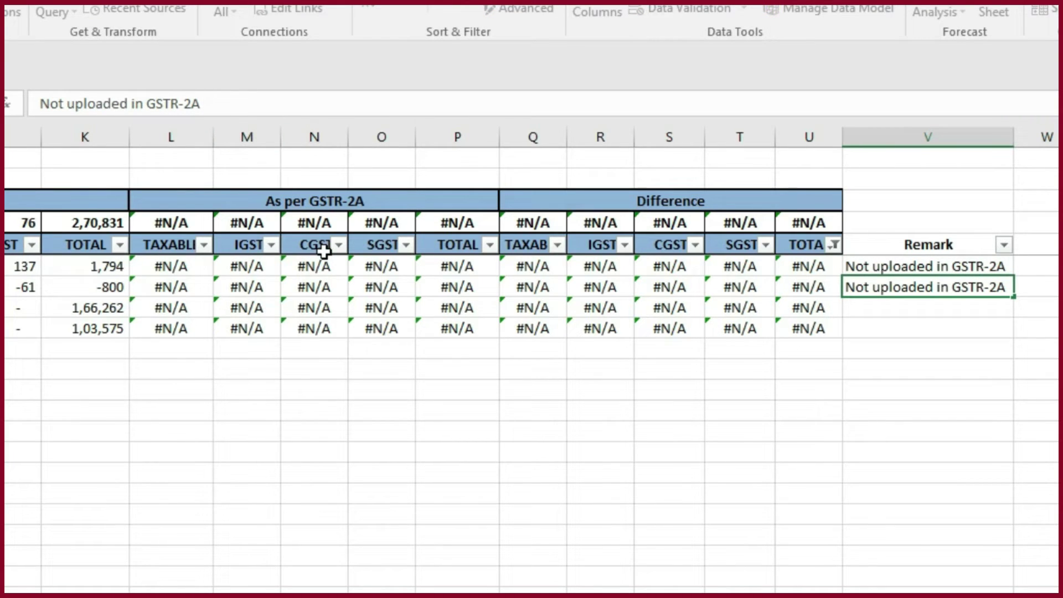
text(()
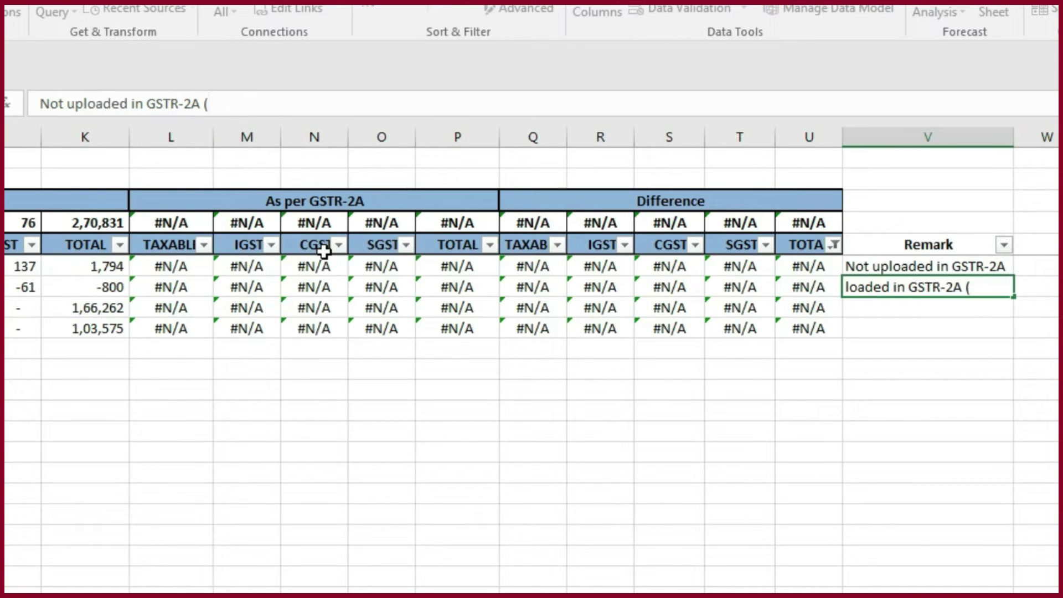
text(Credit Note)
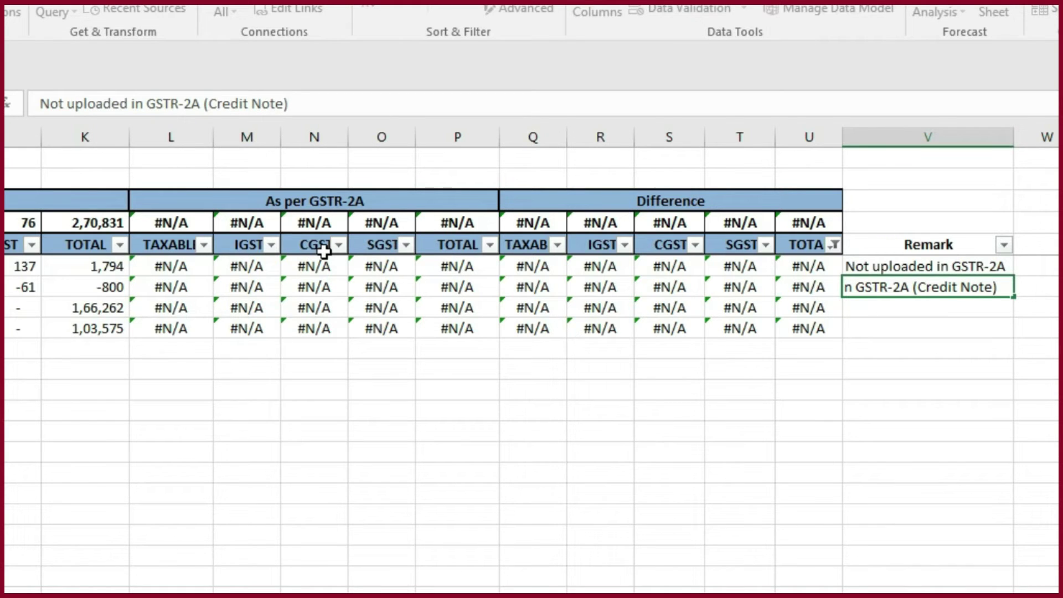
key(Return)
click(680, 443)
- Select the Raghav Transport rows' GSTINs, types and their two 31-03-2020 invoice dates
click(490, 323)
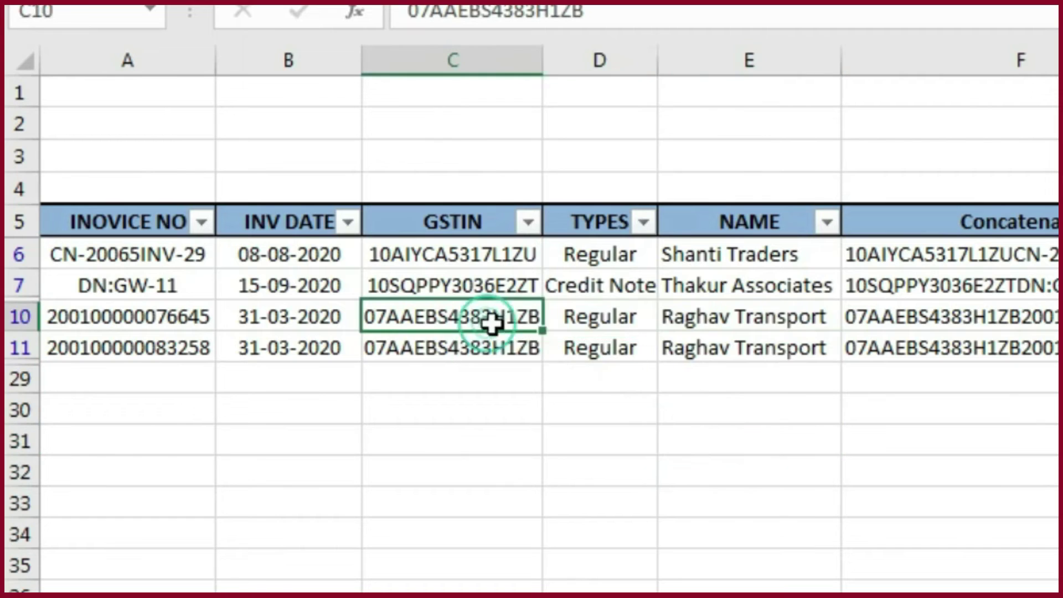
drag(489, 324, 797, 330)
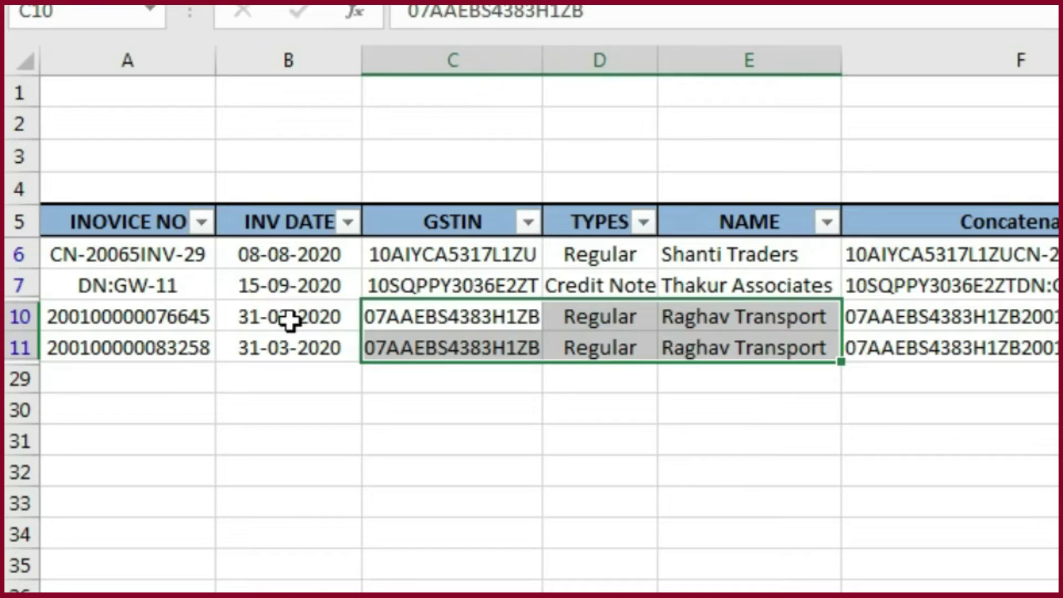
drag(287, 318, 628, 332)
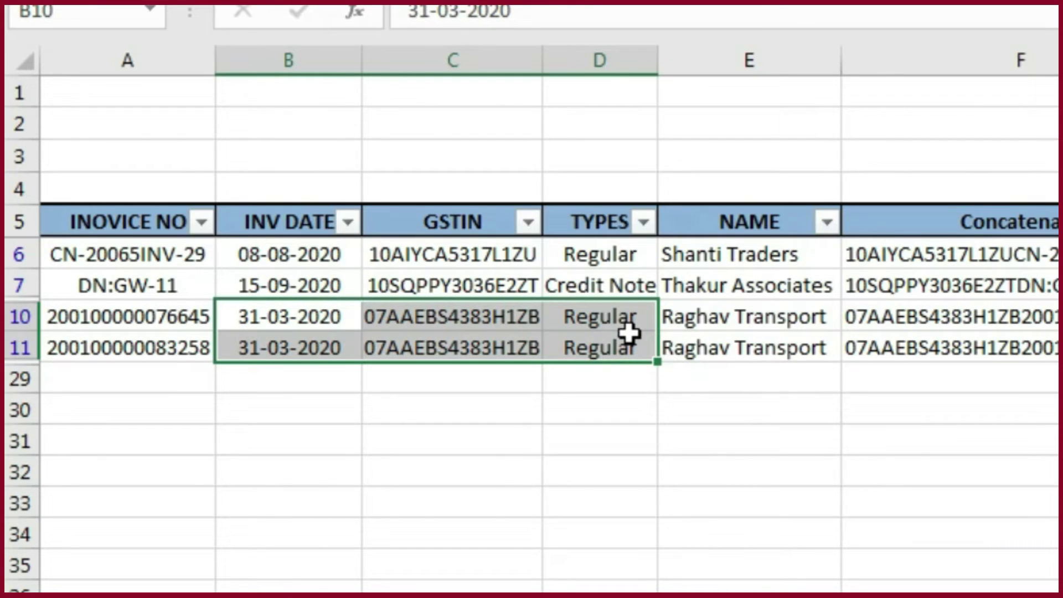
click(452, 501)
drag(290, 324, 543, 330)
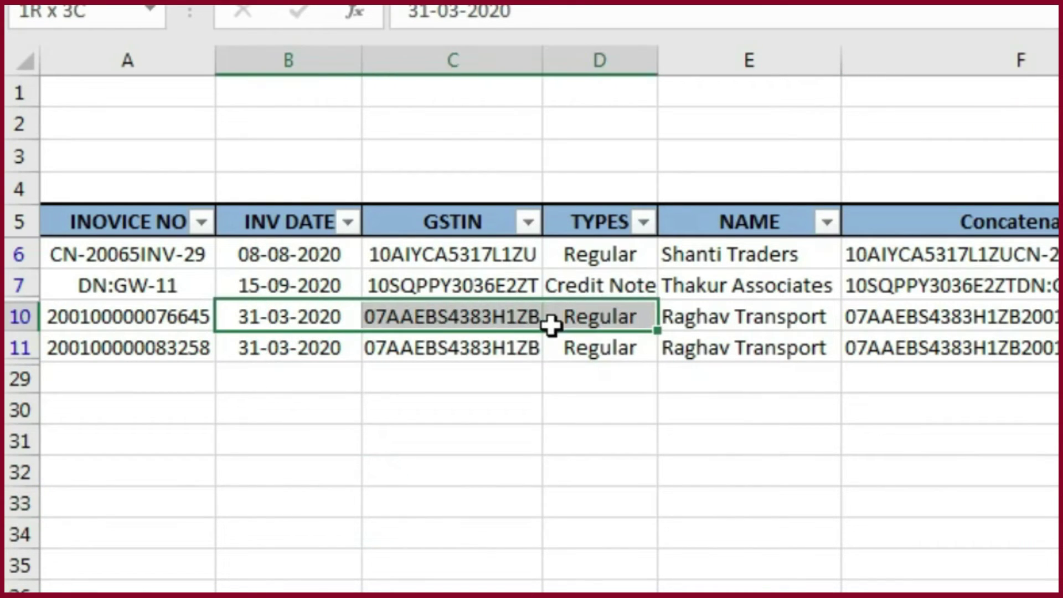
click(282, 328)
click(294, 357)
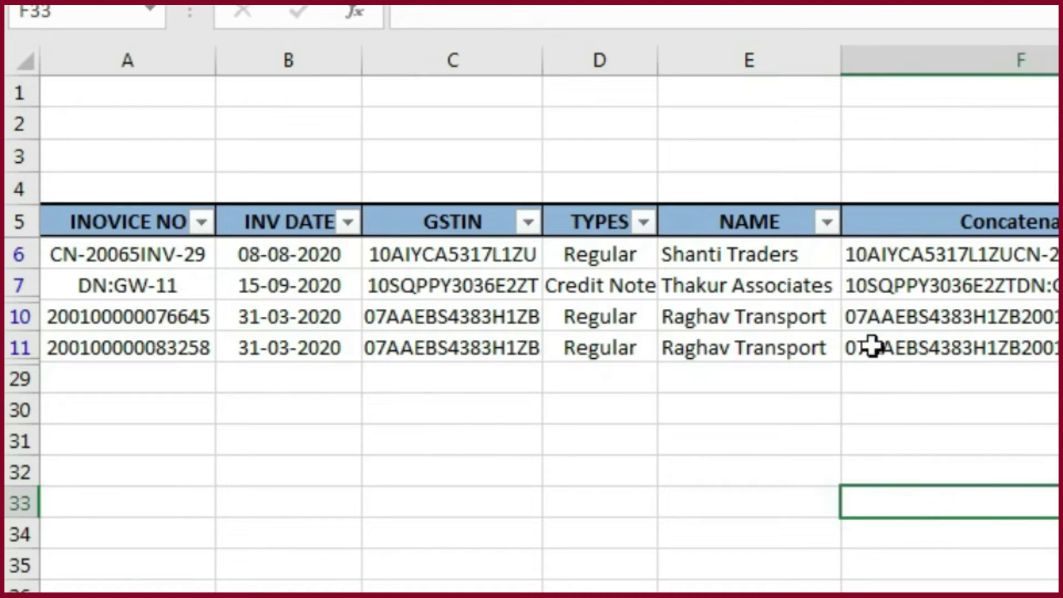
- Recheck the Raghav Transport supplier name and both 31-03-2020 dates, then select both rows
click(699, 315)
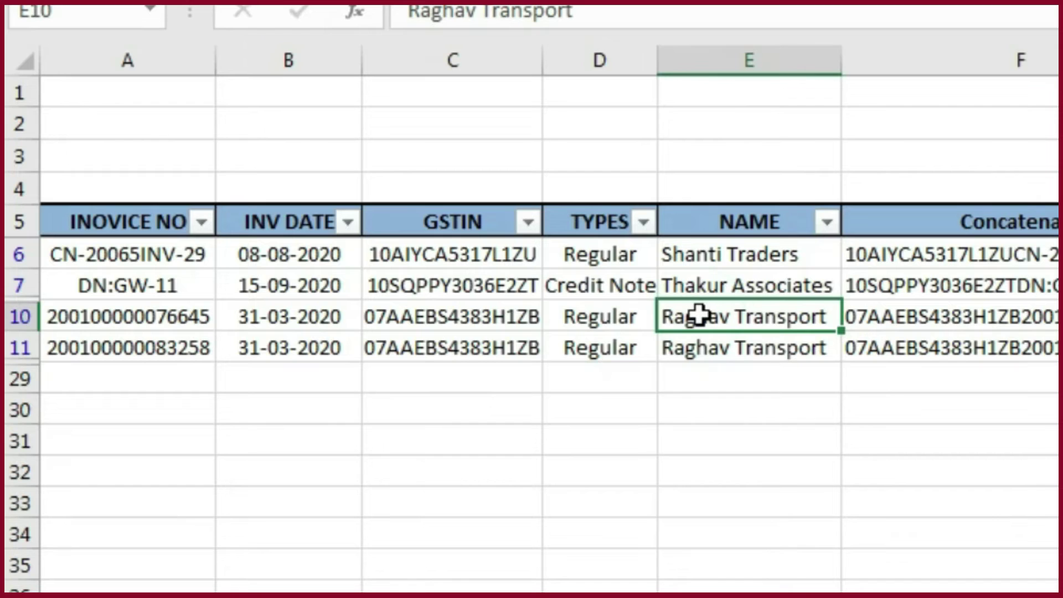
click(301, 317)
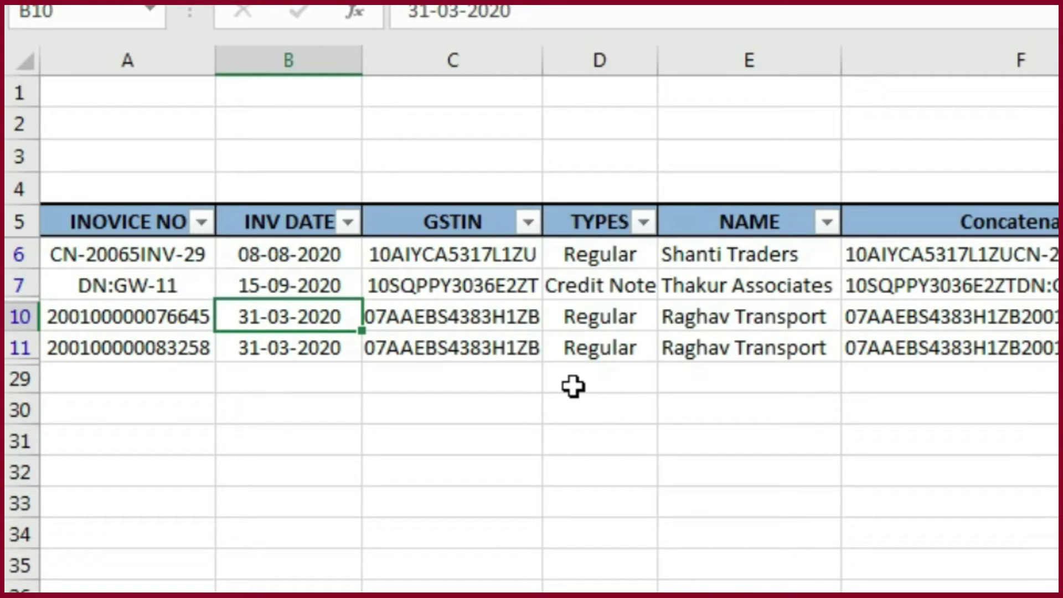
key(Down)
key(Down)
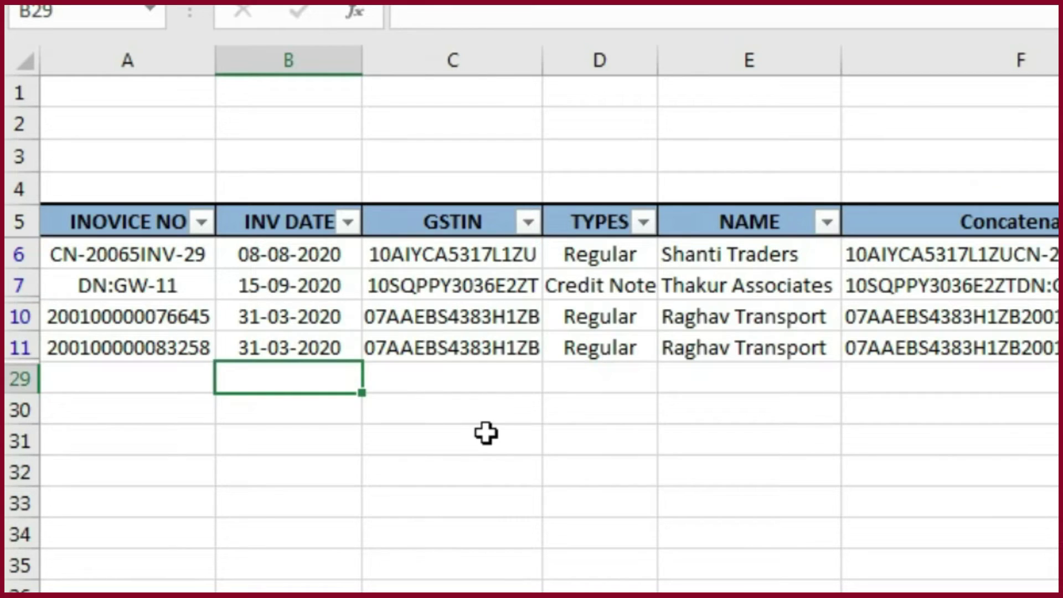
click(304, 325)
click(308, 338)
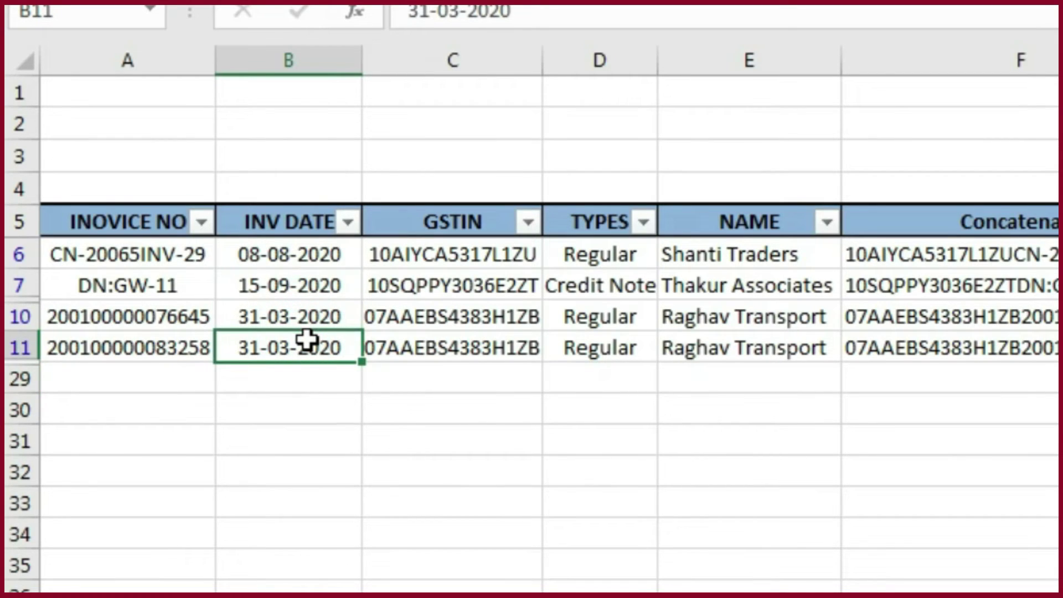
click(668, 470)
click(446, 312)
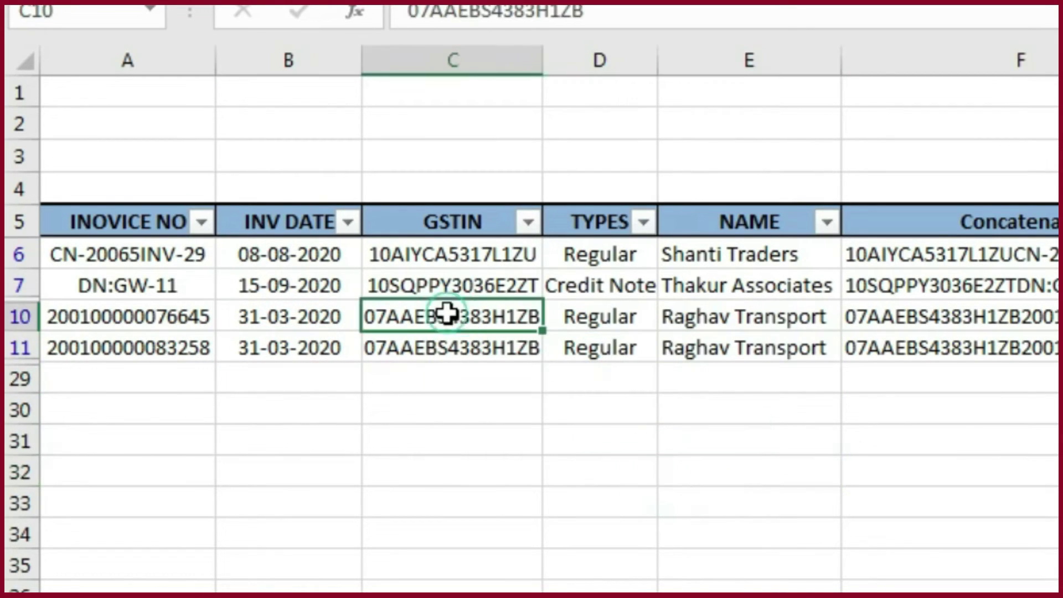
drag(450, 325, 759, 344)
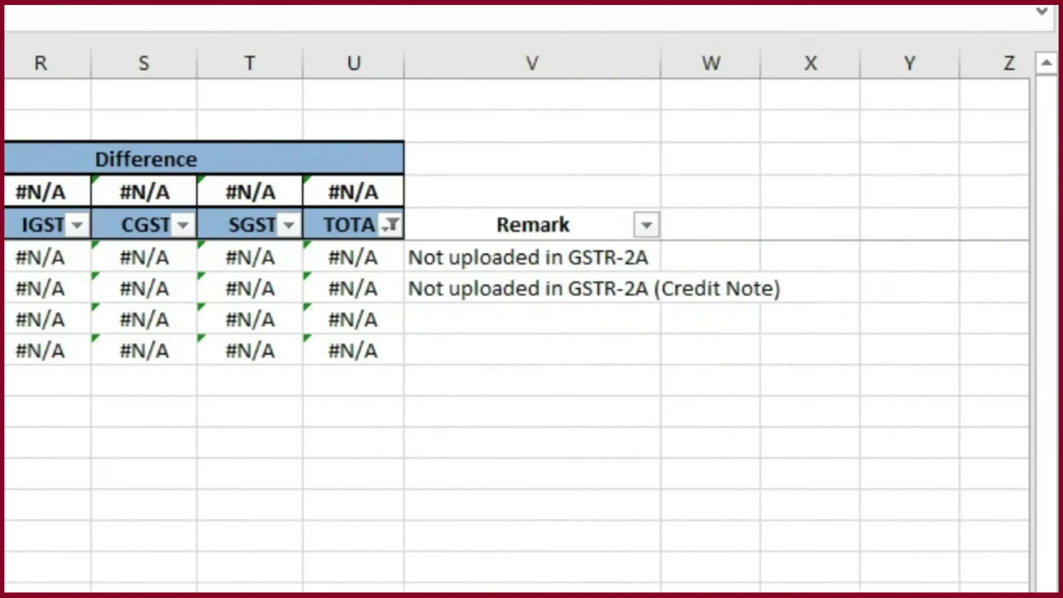
- Enter 'Uploaded in F.Y.19-20' as the first Raghav Transport remark and copy it to the second row
click(678, 318)
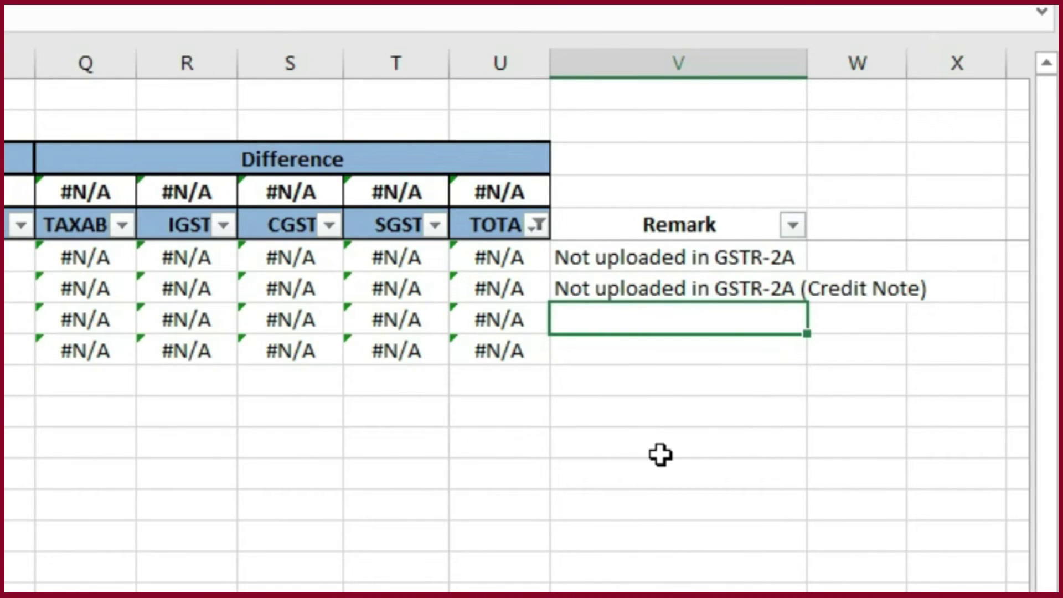
text(Uploaded in F.Y.19-20)
key(Return)
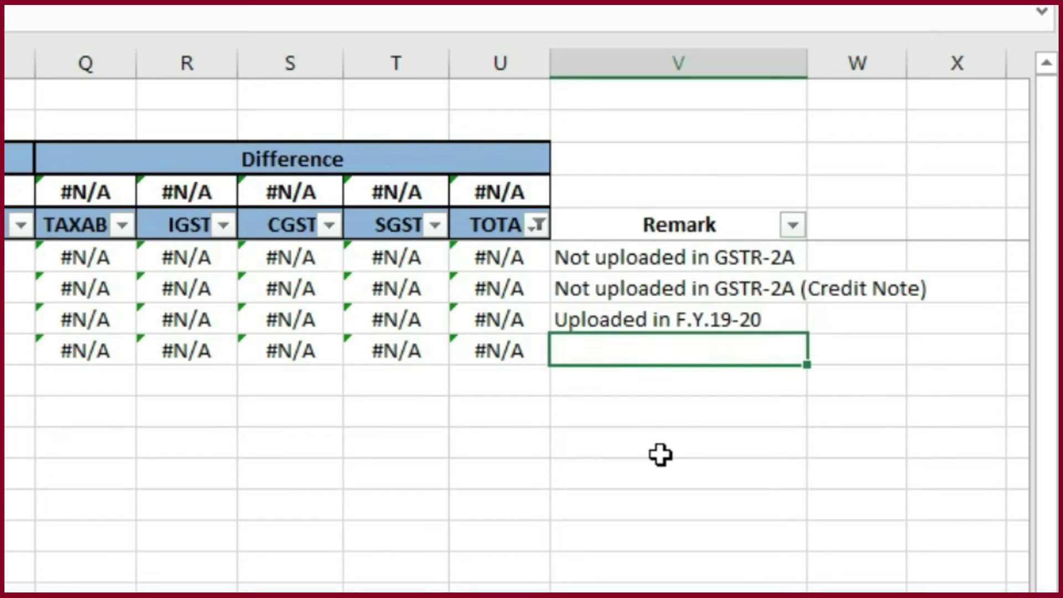
key(Up)
key(ctrl+c)
key(Down)
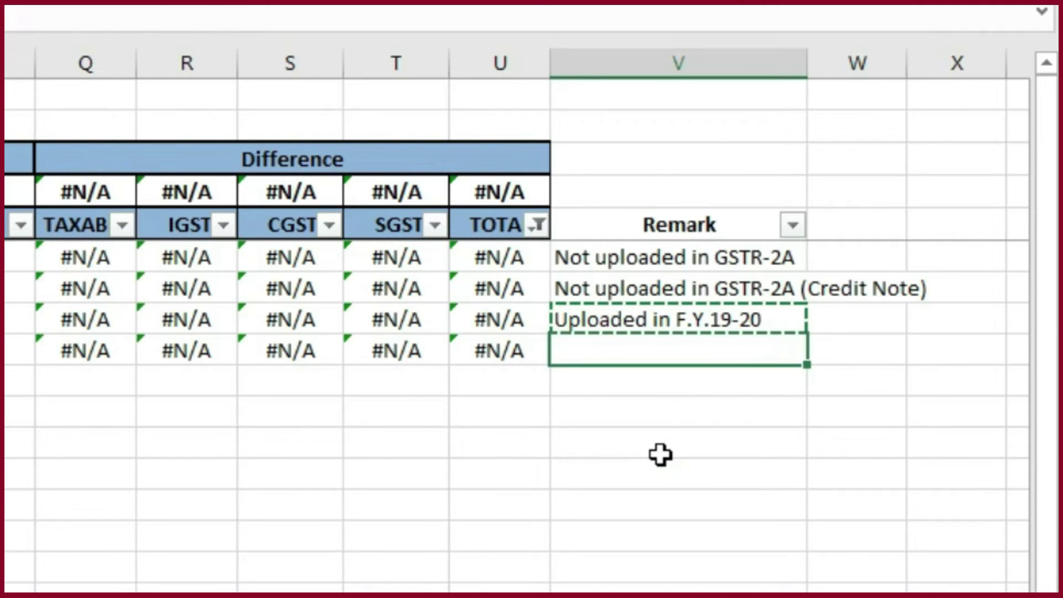
key(ctrl+v)
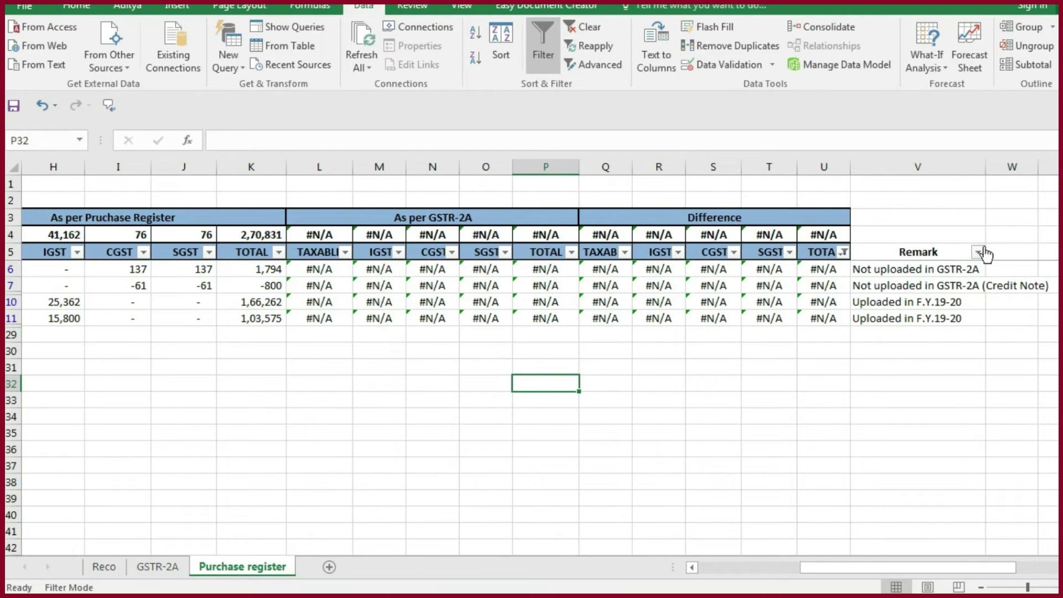
- Clear the Purchase register filter and review the Difference figures and remarks of the top rows
key(alt+a)
key(c)
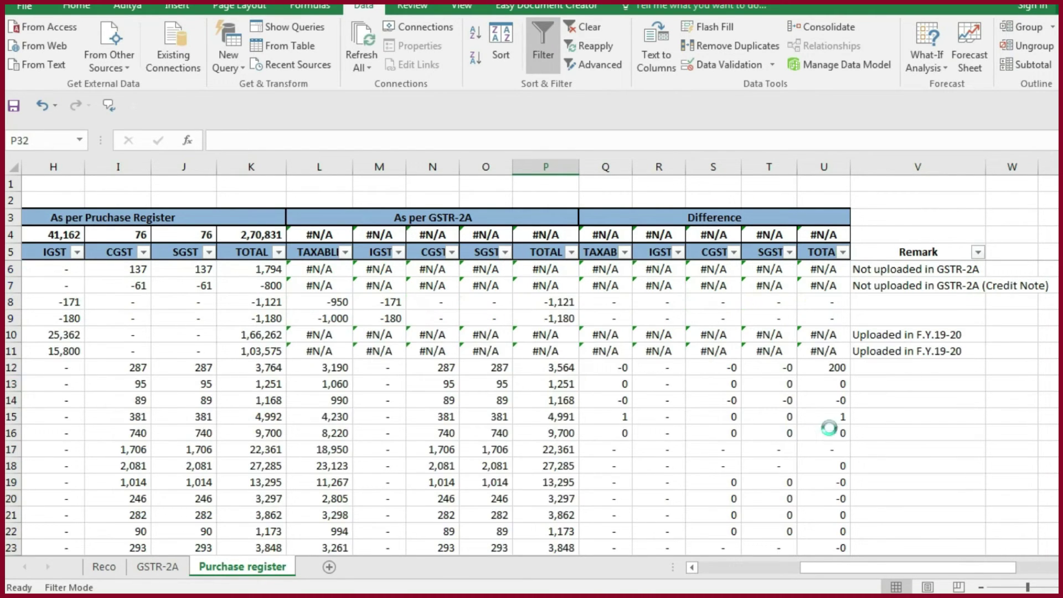
click(772, 432)
drag(610, 269, 807, 389)
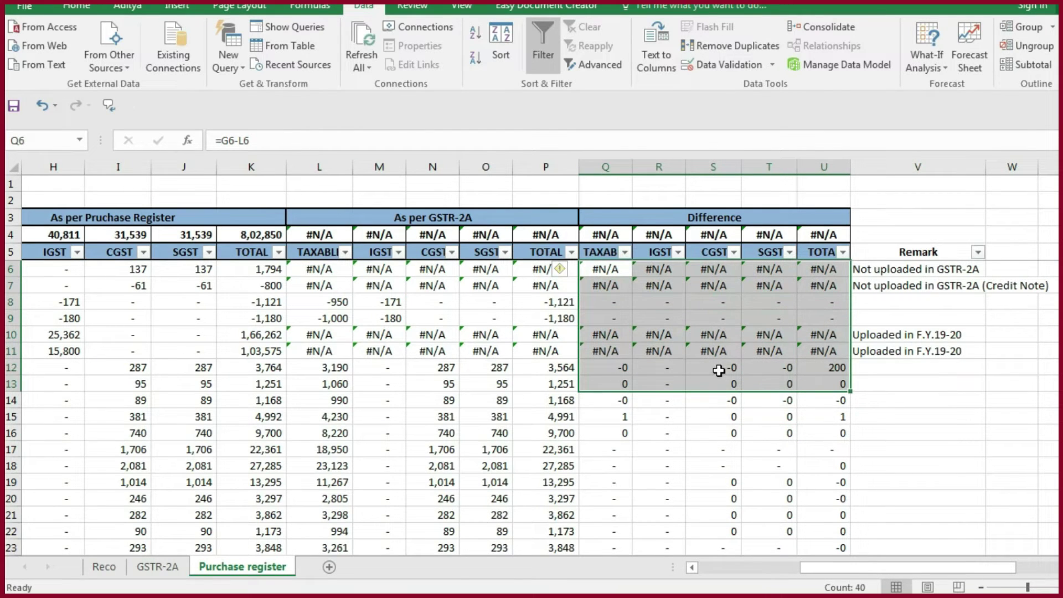
drag(880, 271, 882, 310)
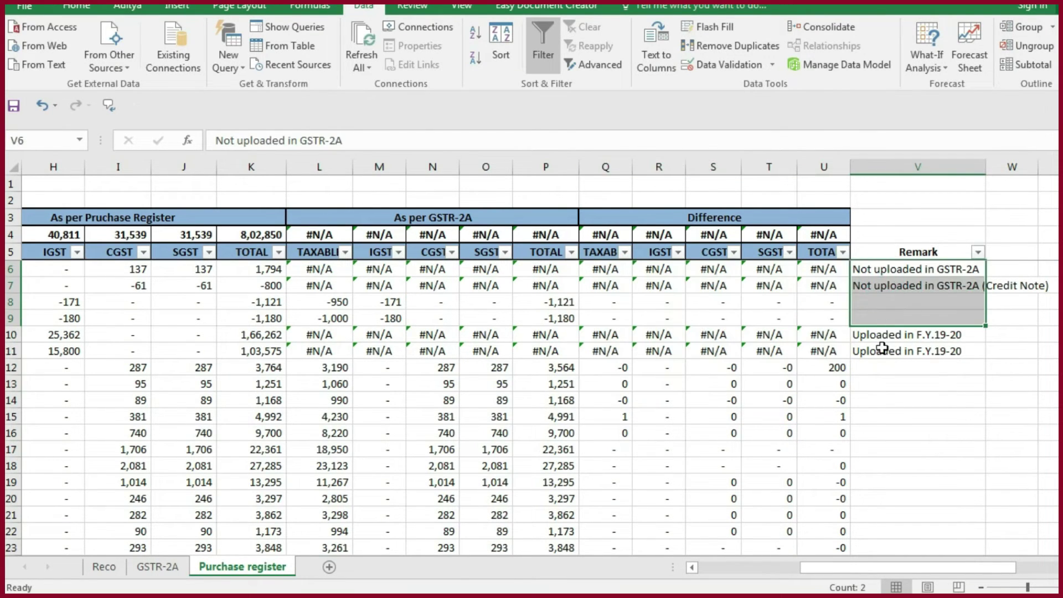
mouse_move(574, 285)
mouse_down()
mouse_move(754, 305)
mouse_move(770, 389)
mouse_up()
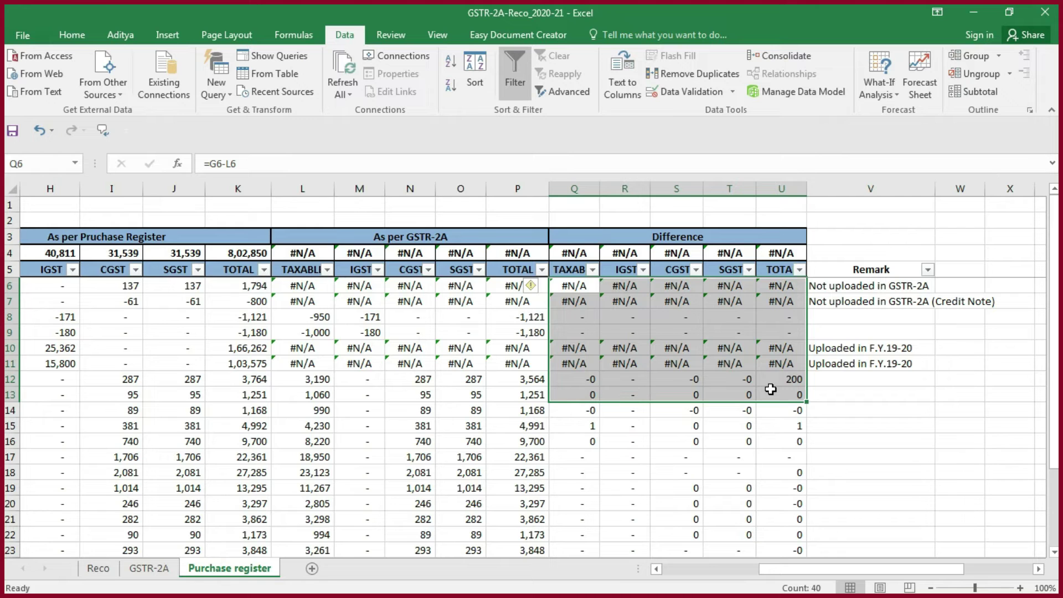
click(656, 313)
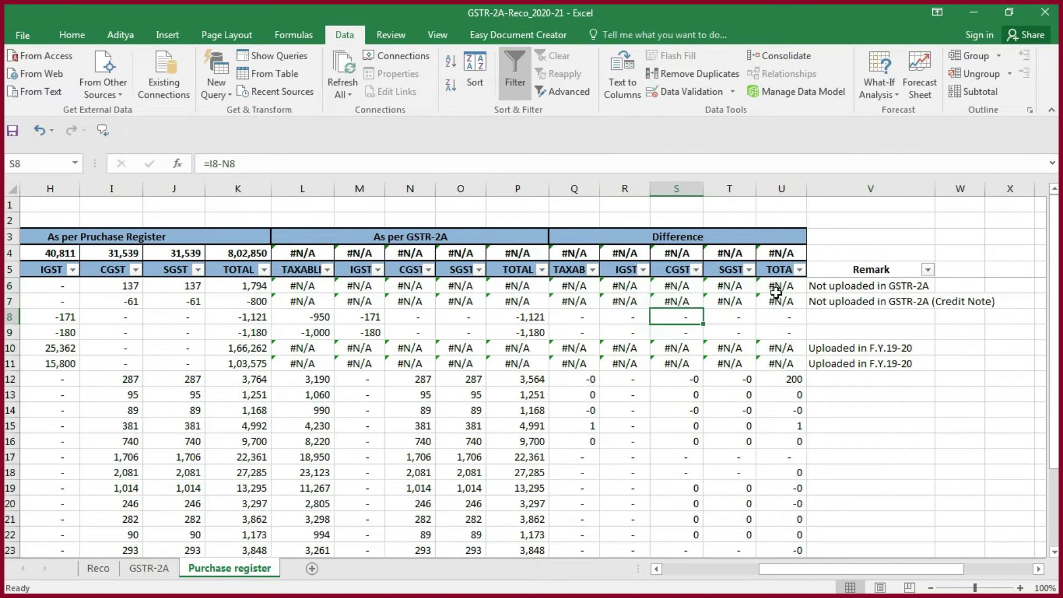
- Exclude #N/A in the Difference TOTAL filter and keep only (Blanks) in the Remark filter
click(676, 117)
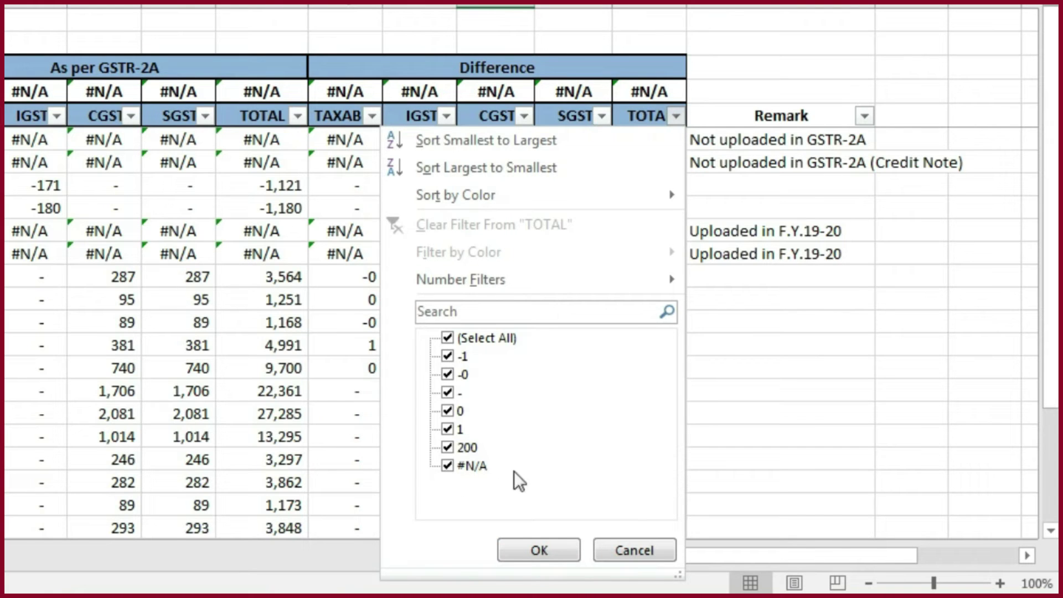
click(461, 468)
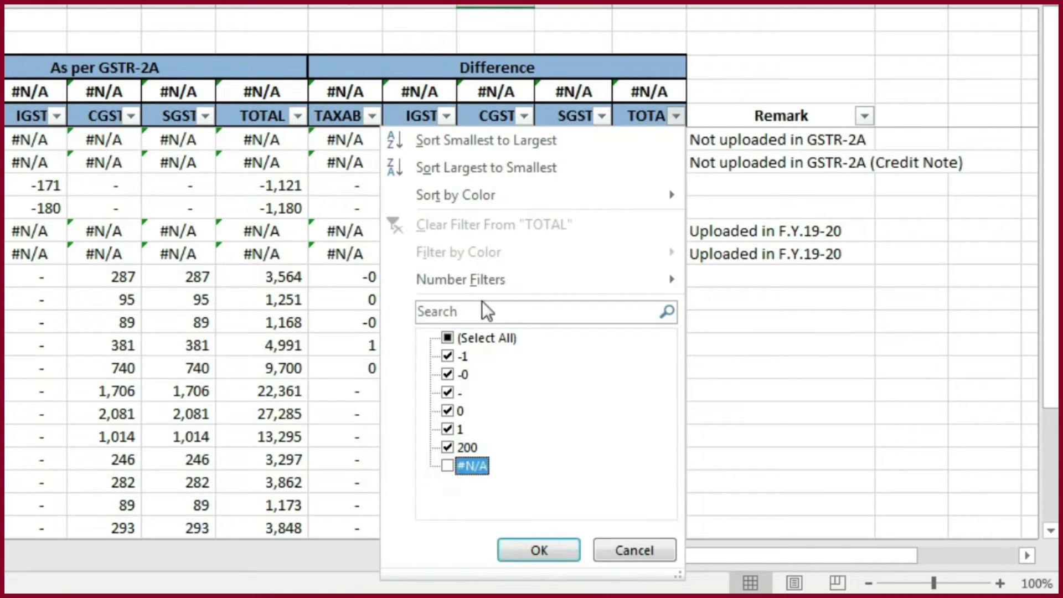
click(539, 540)
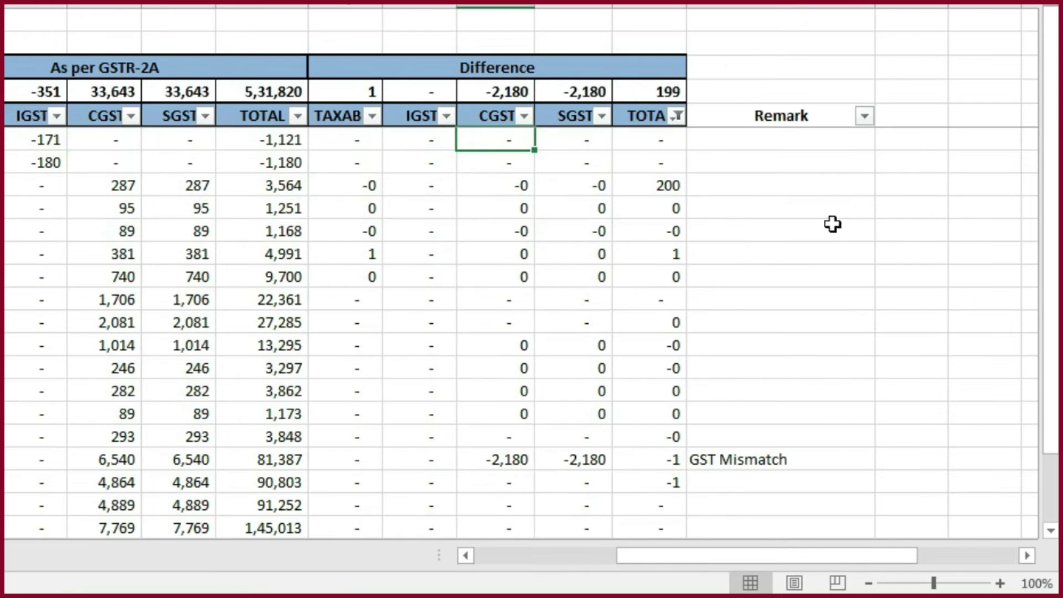
click(864, 116)
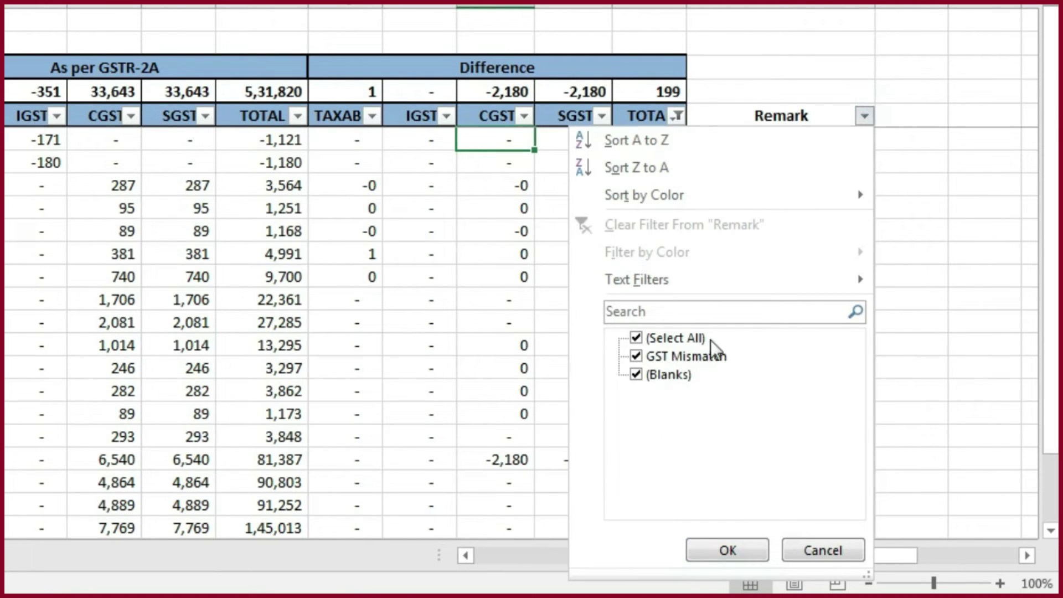
click(650, 336)
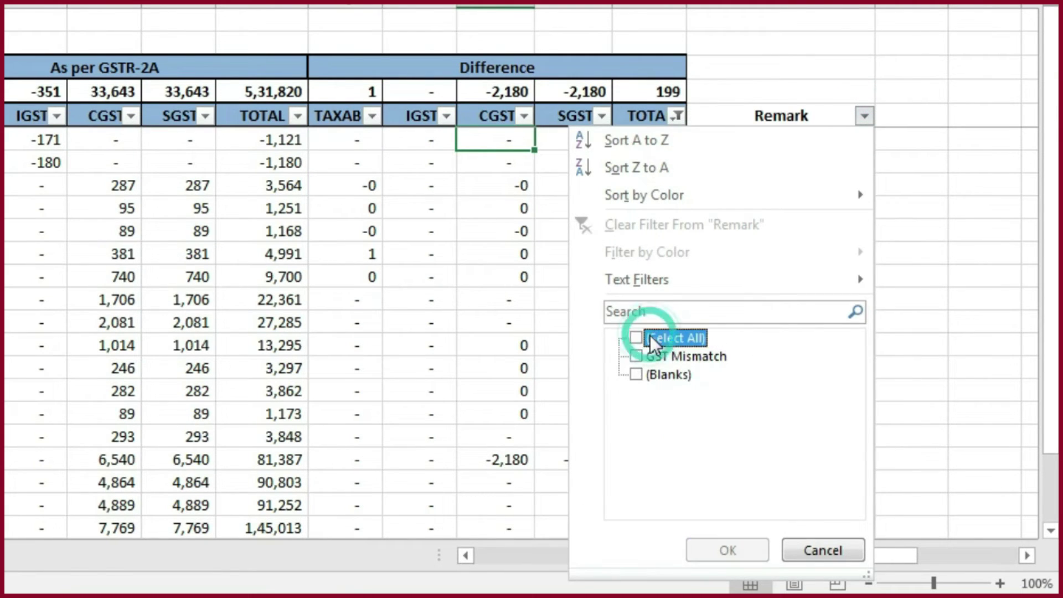
click(639, 373)
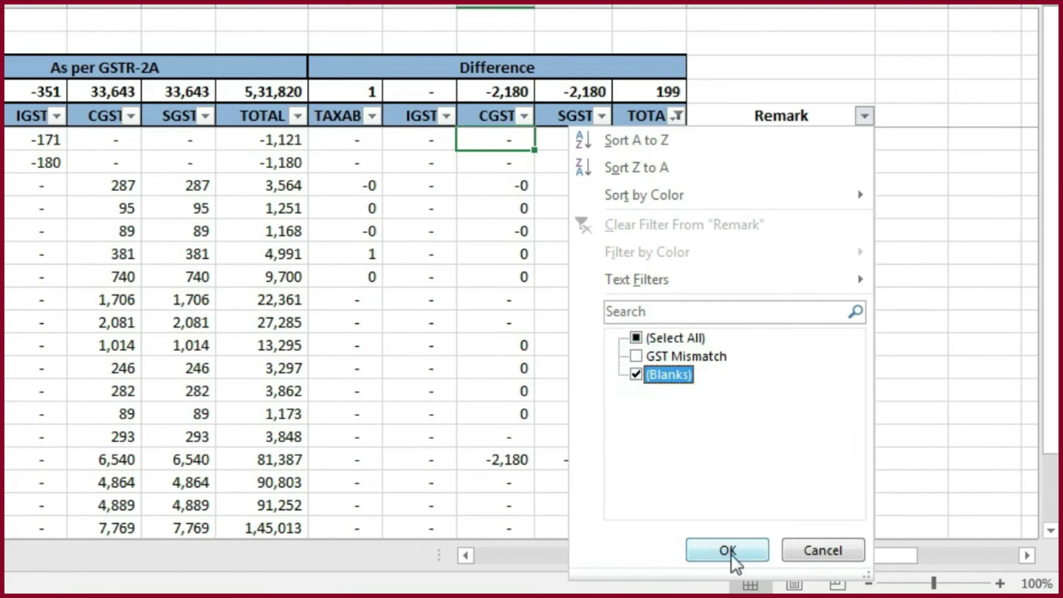
click(728, 552)
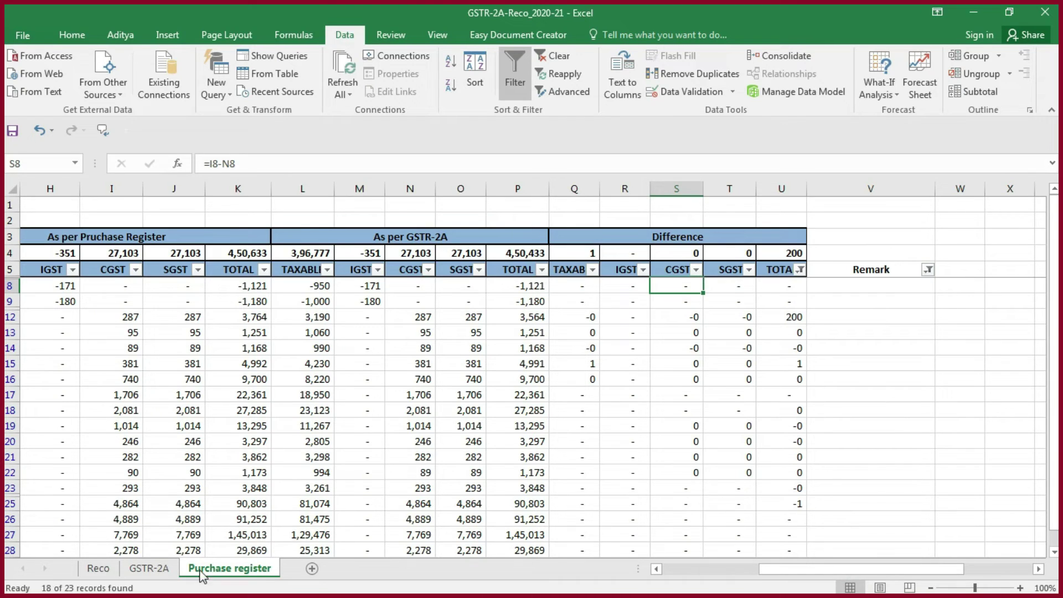
- On the GSTR-2A sheet, drop #N/A from the TOTAL filter and show only blank remarks
click(149, 568)
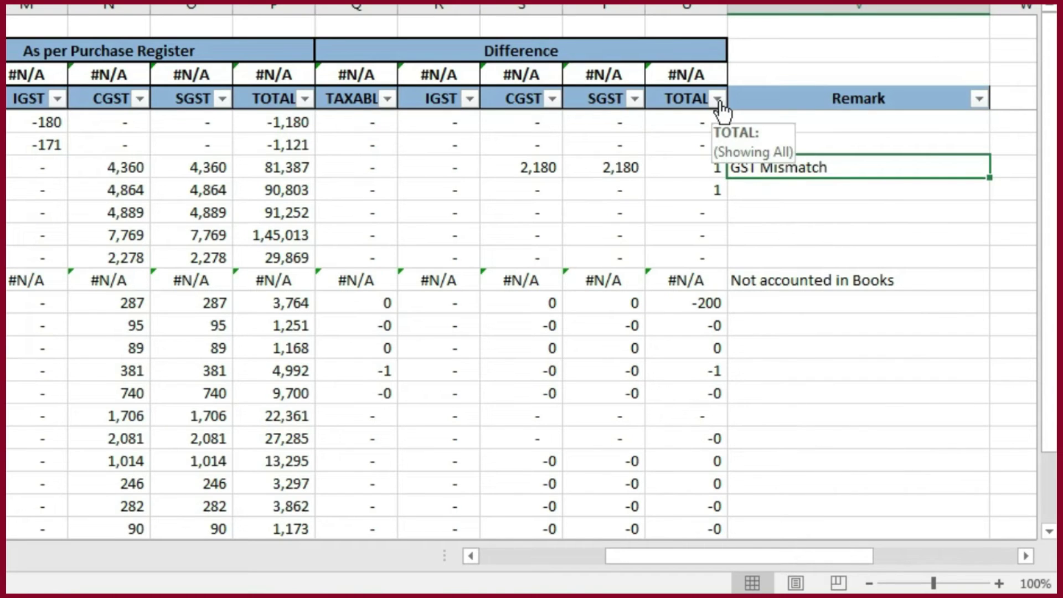
click(717, 100)
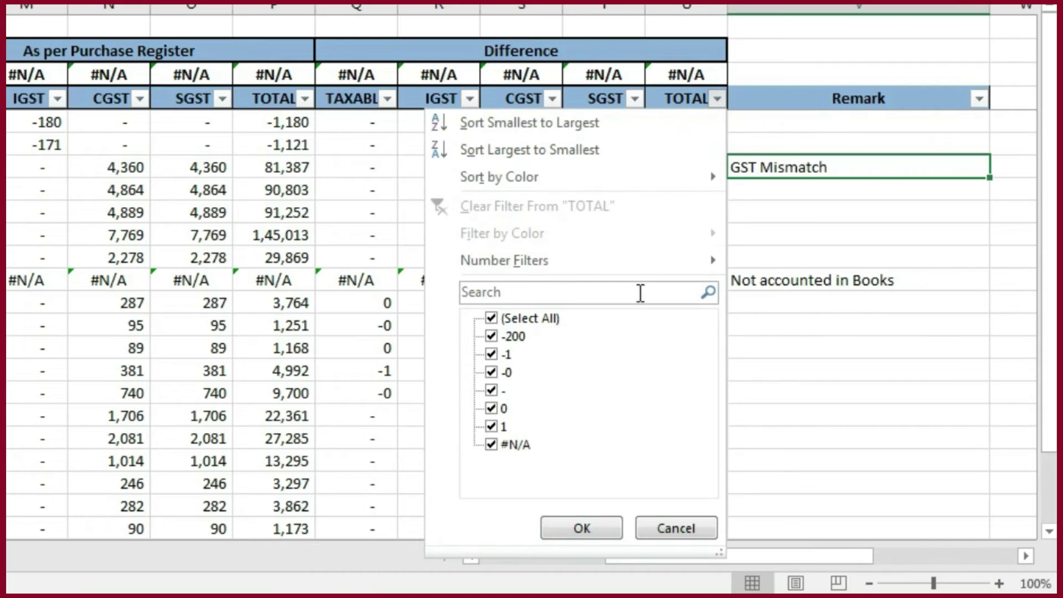
click(490, 444)
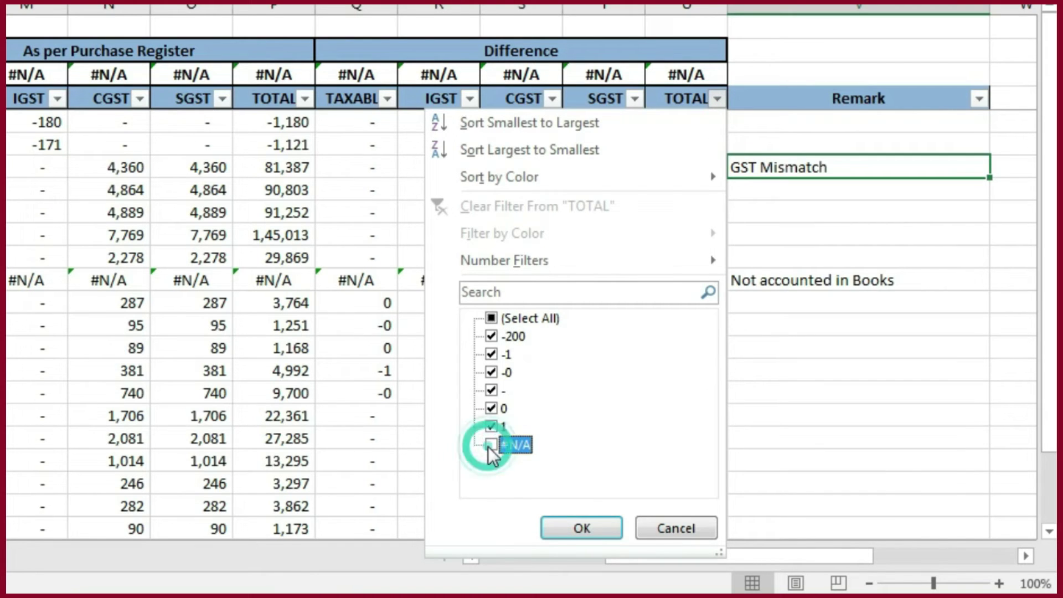
click(582, 528)
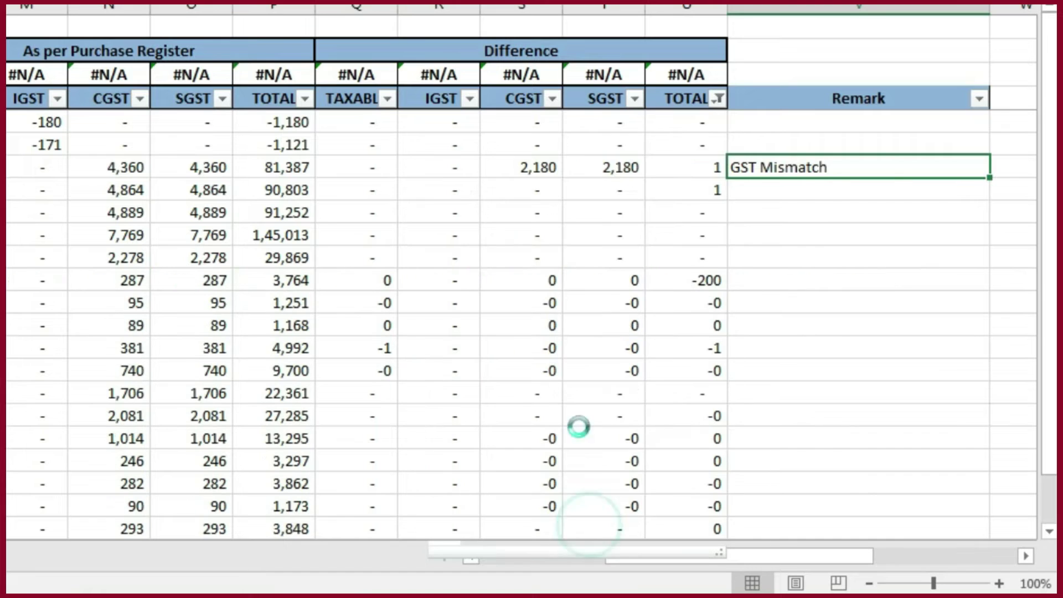
click(987, 95)
click(753, 316)
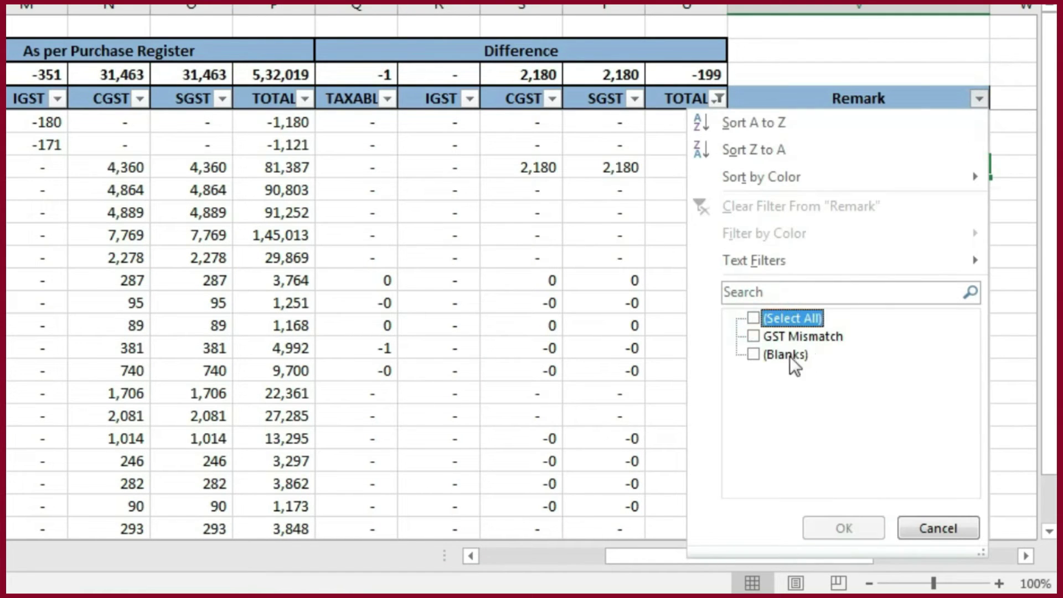
click(756, 355)
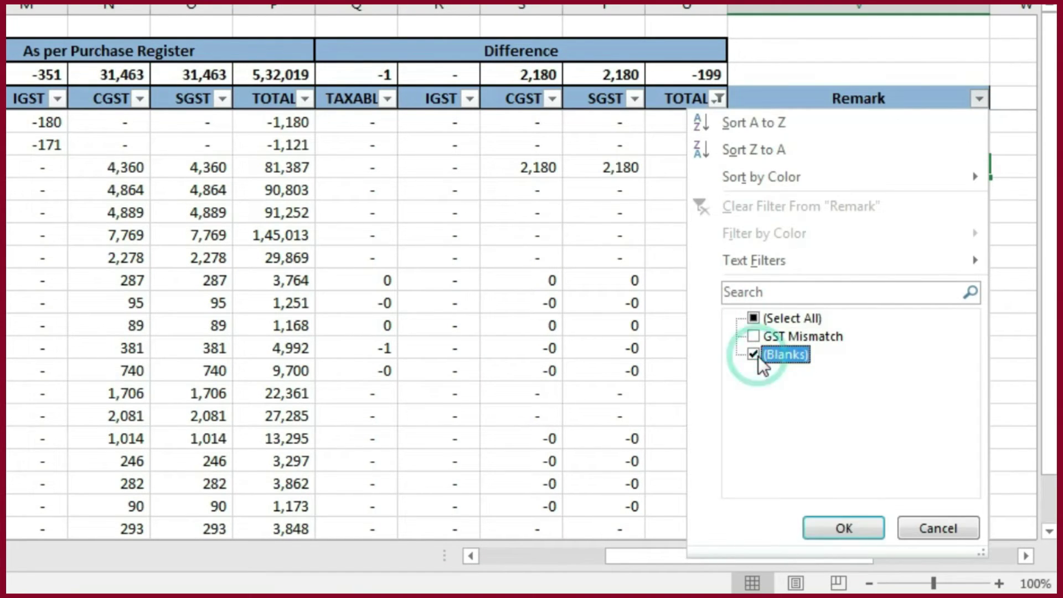
click(849, 529)
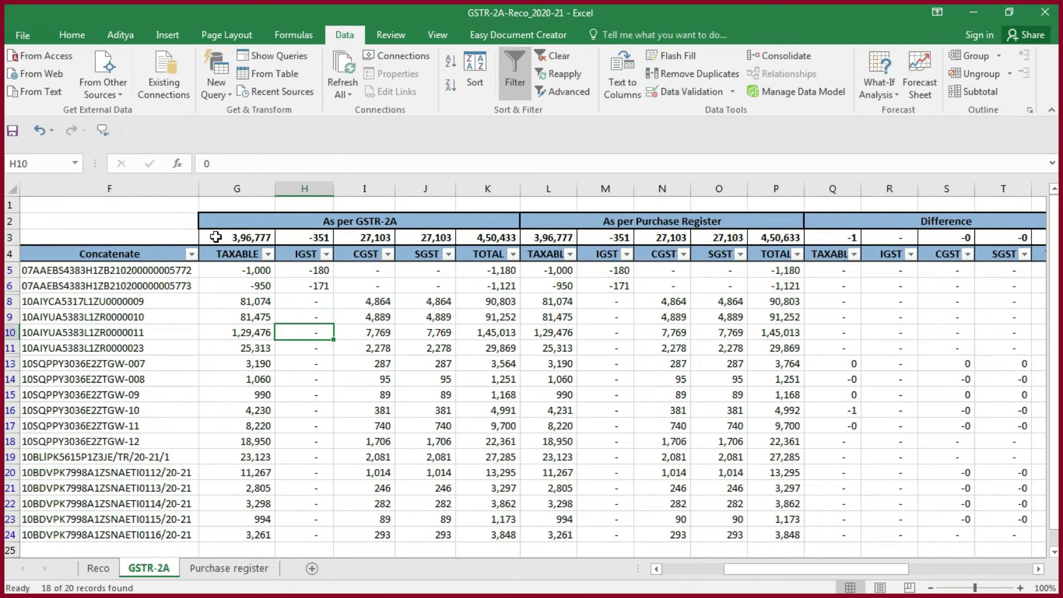
- Copy the GSTR-2A subtotals G3:K3 and paste them as values into L2 on Purchase register
drag(216, 237, 360, 237)
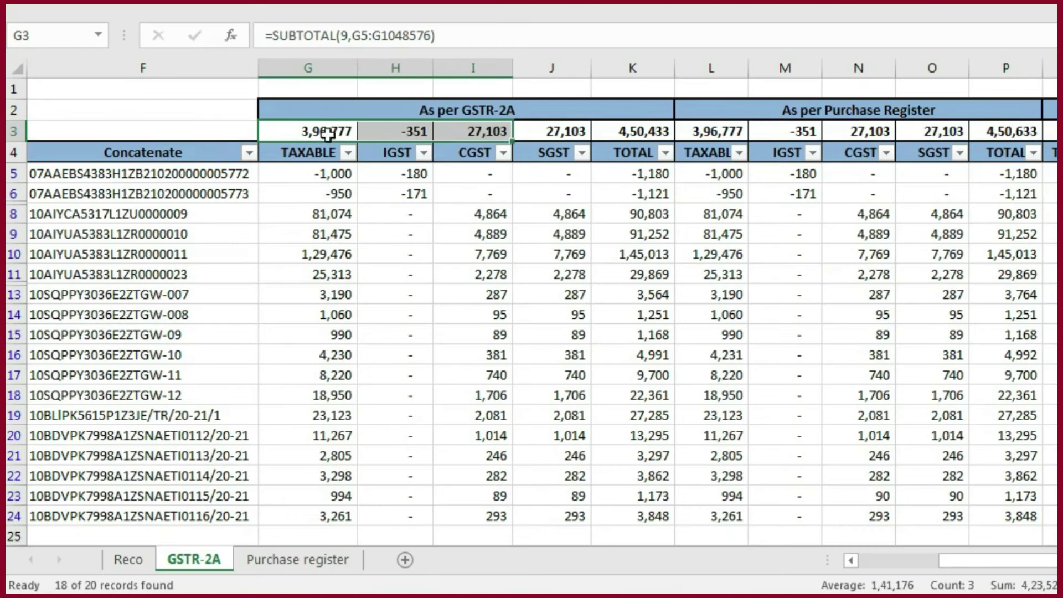
click(328, 133)
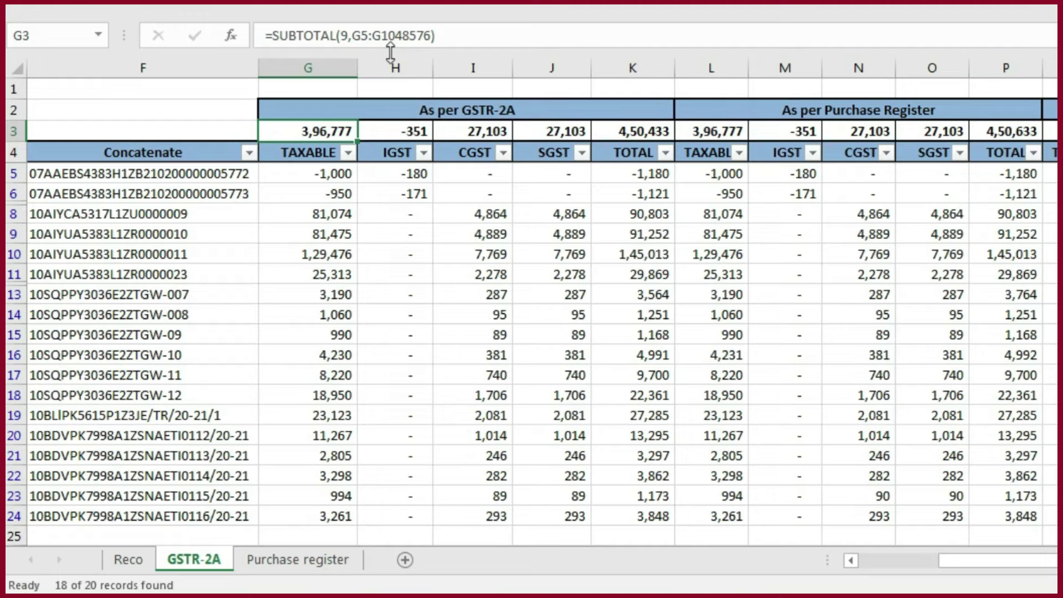
click(393, 113)
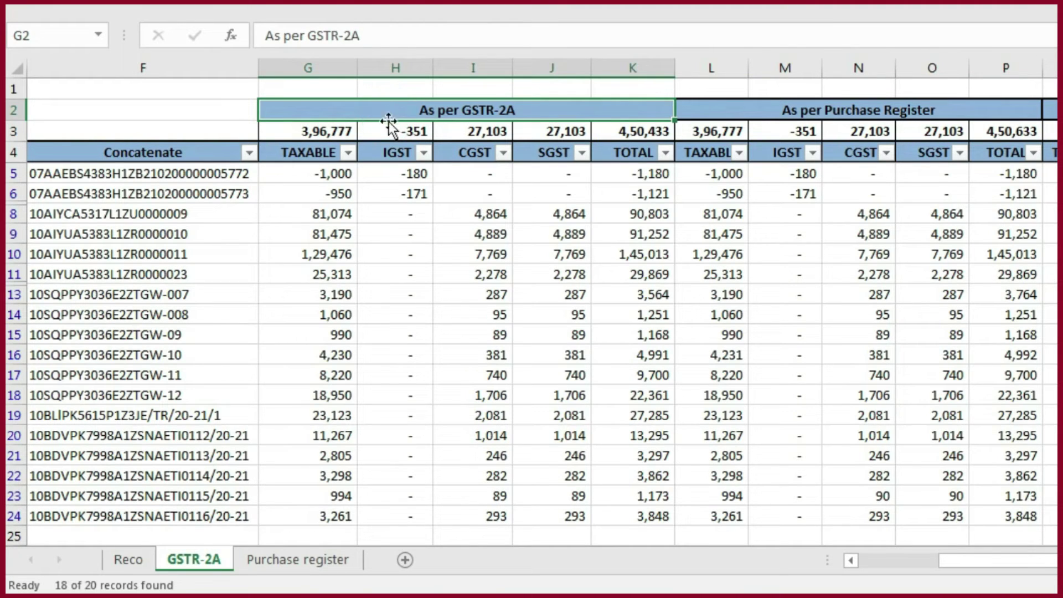
drag(328, 133, 624, 130)
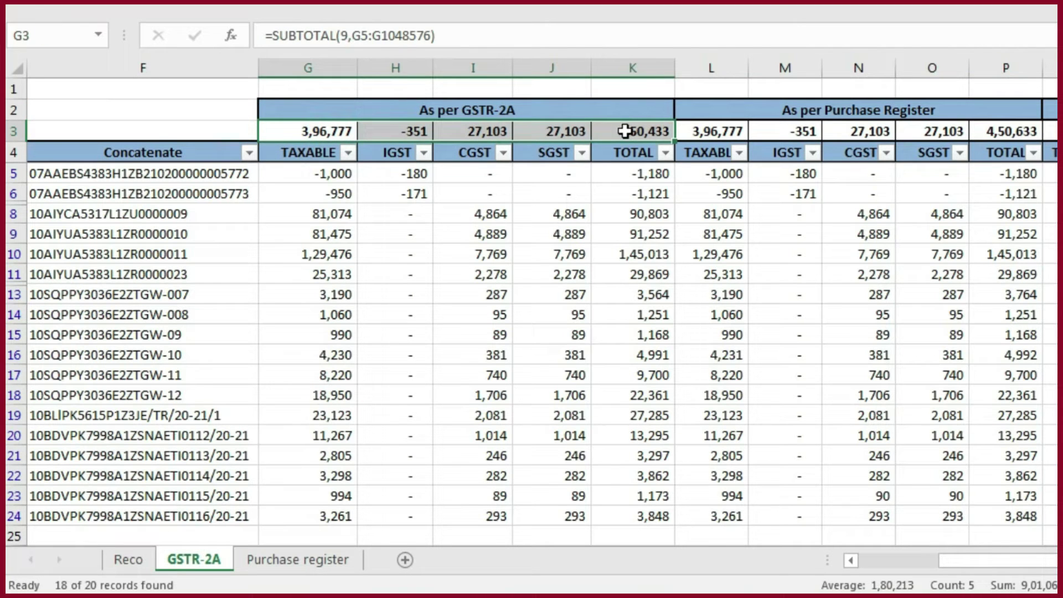
key(ctrl+c)
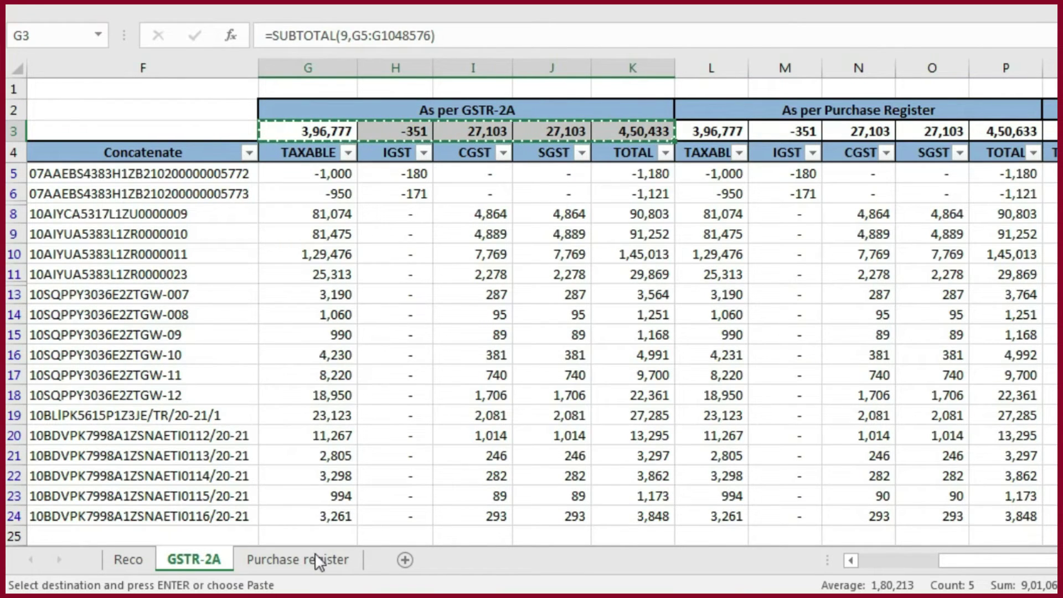
click(317, 565)
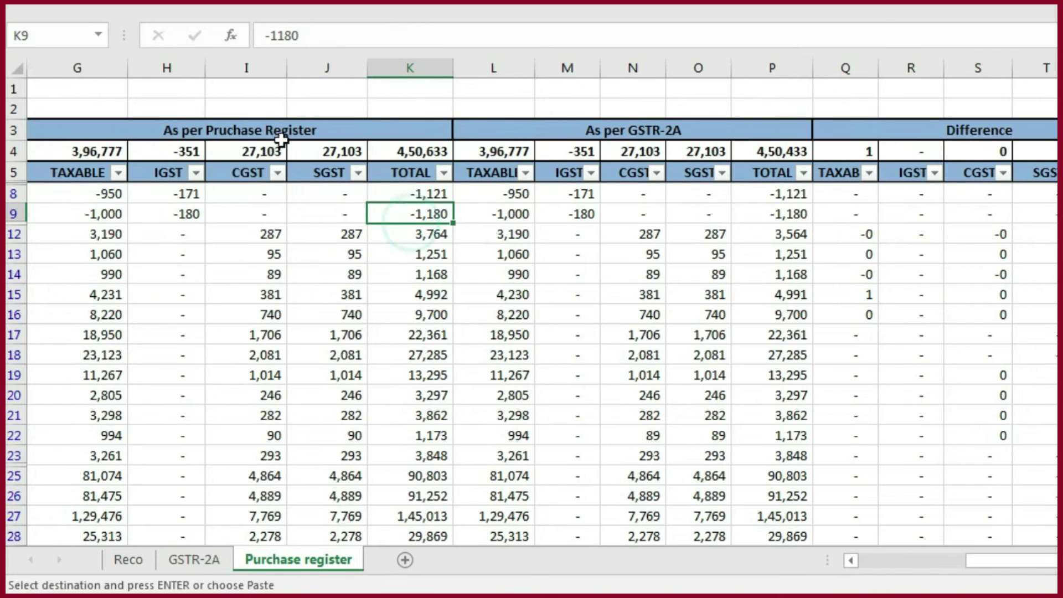
drag(271, 130, 268, 173)
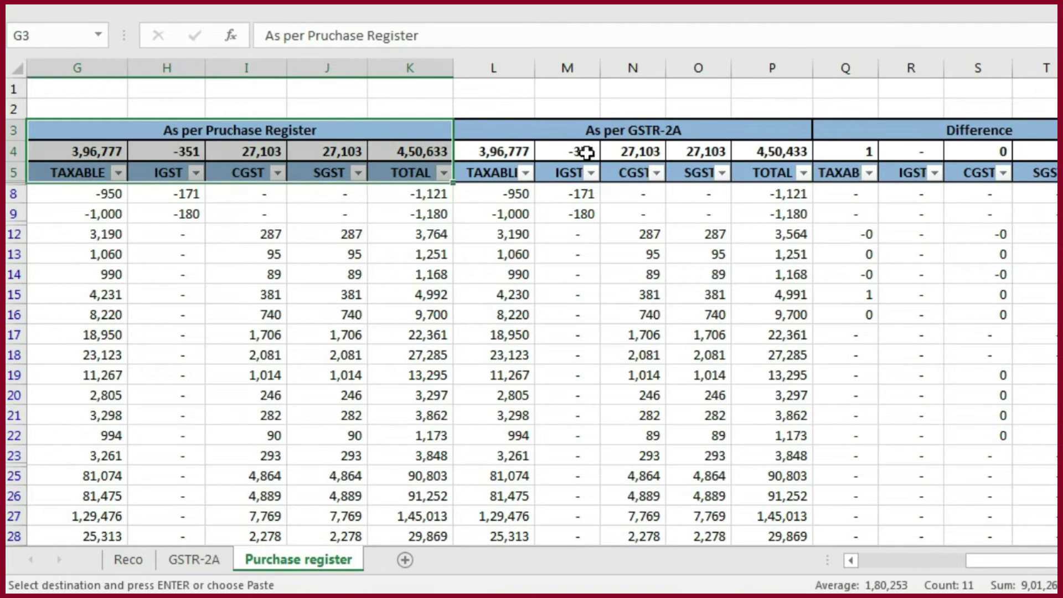
click(590, 136)
drag(590, 137, 582, 171)
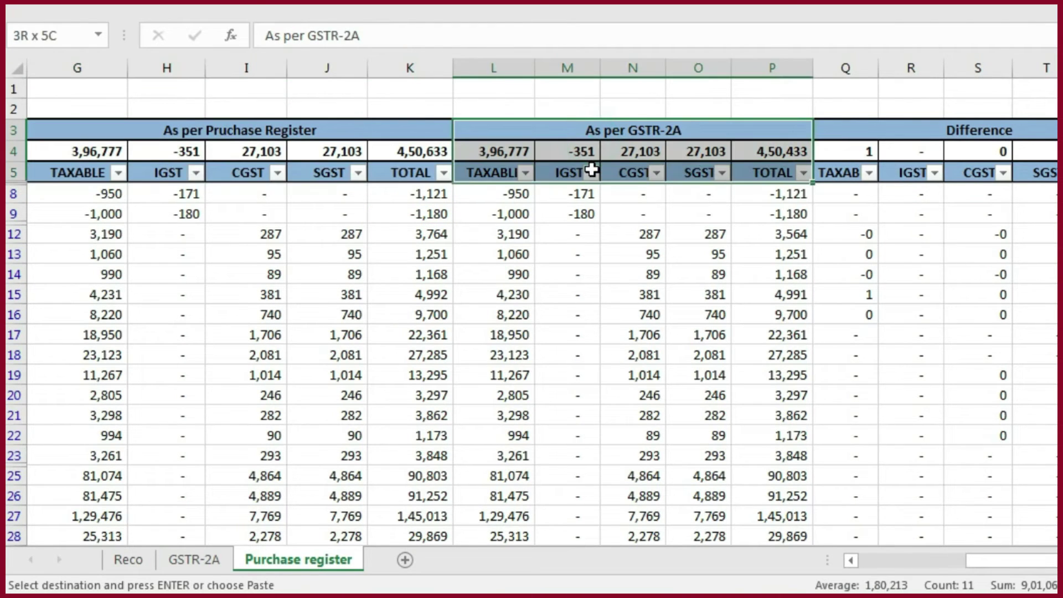
click(474, 101)
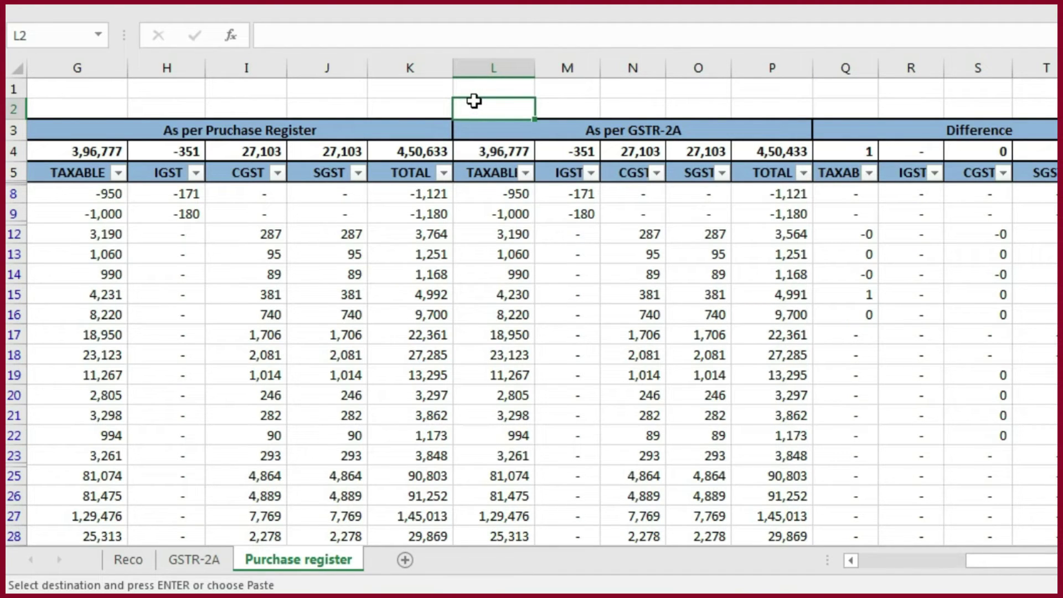
key(ctrl+alt+v)
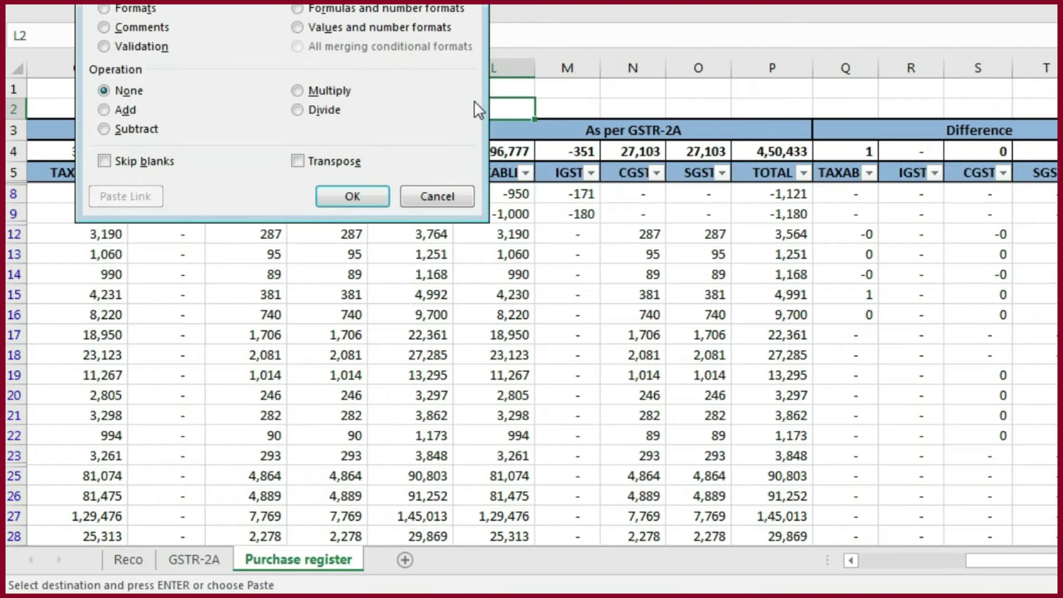
key(Return)
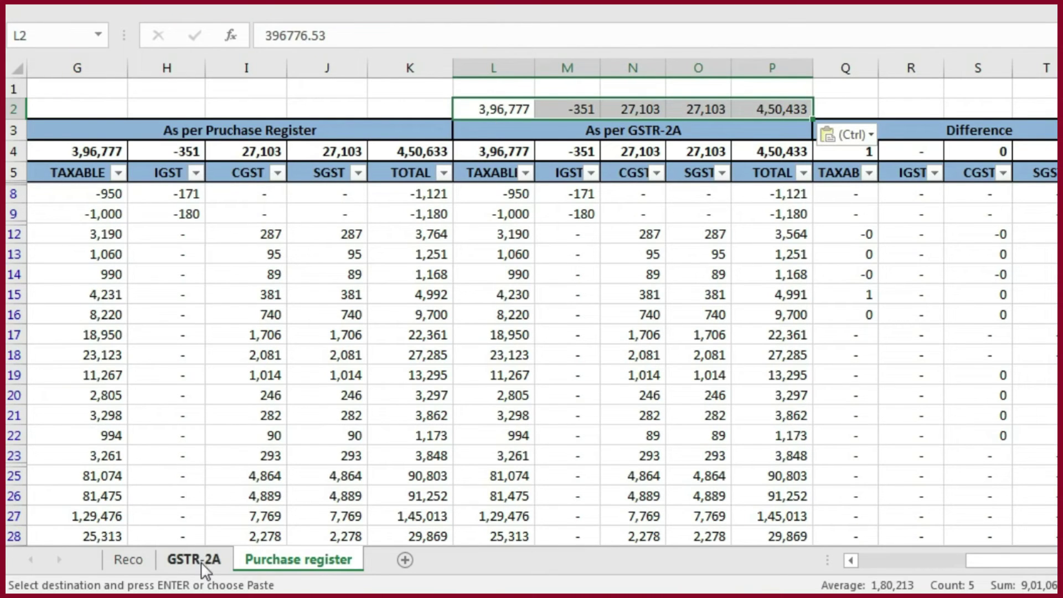
- Copy the GSTR-2A sheet's Purchase Register subtotals L3:P3 and paste them as values into G2
click(200, 560)
click(720, 214)
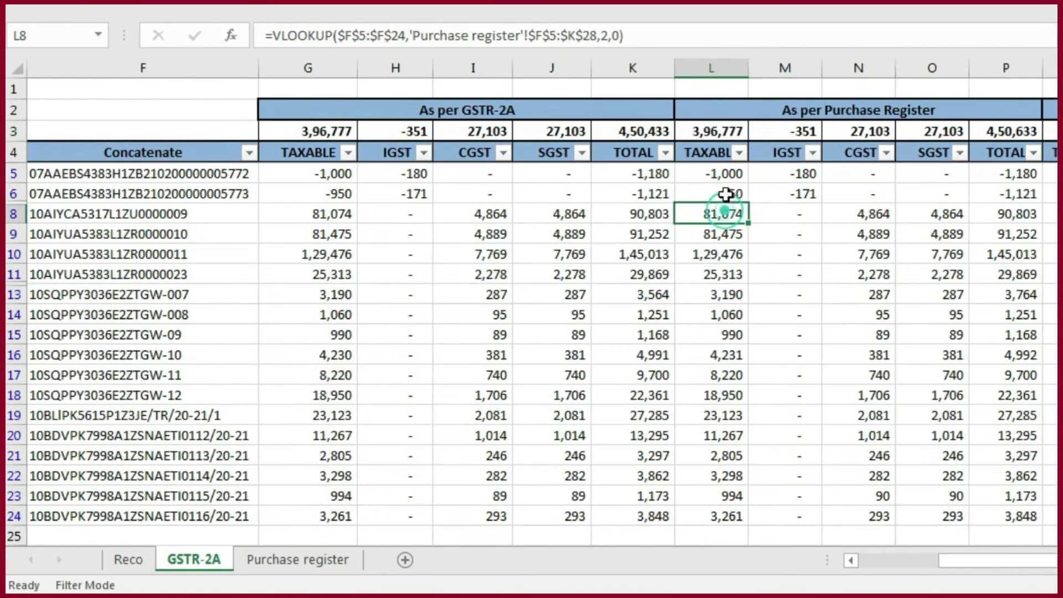
drag(709, 133, 991, 132)
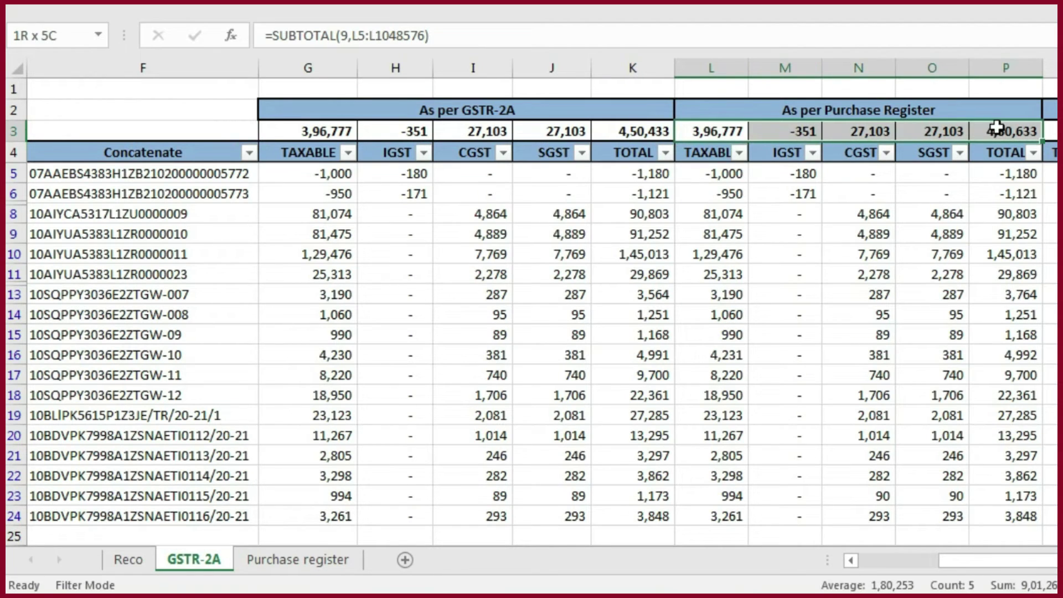
key(ctrl+c)
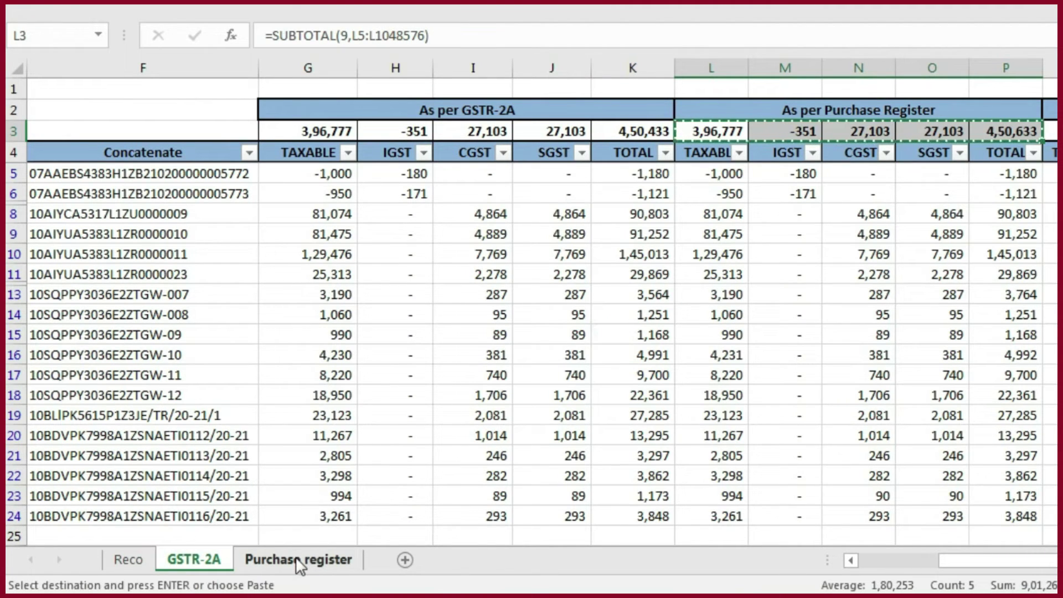
click(299, 560)
scroll(215, 156, left, 3)
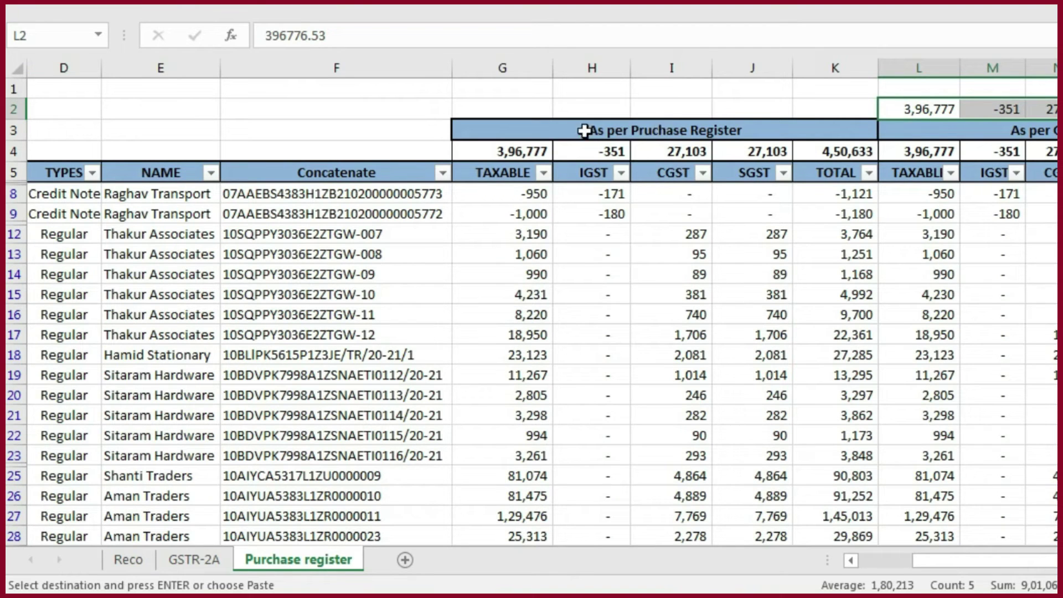
click(512, 101)
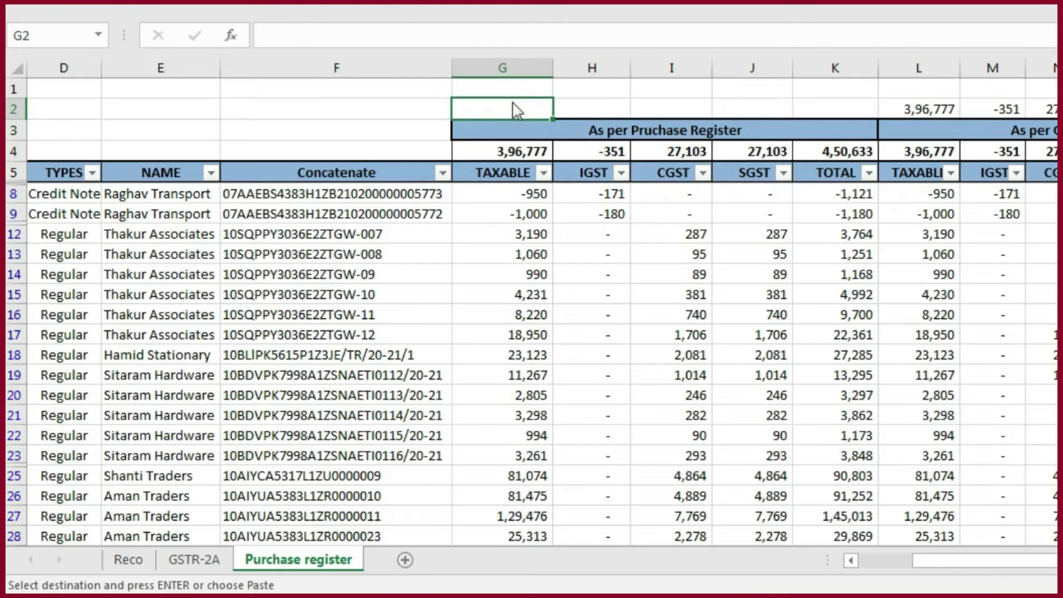
key(ctrl+alt+v)
key(Return)
- Enter the check formula =G4-G2 in G1 and copy it across row 1 to P1
key(Down)
key(Down)
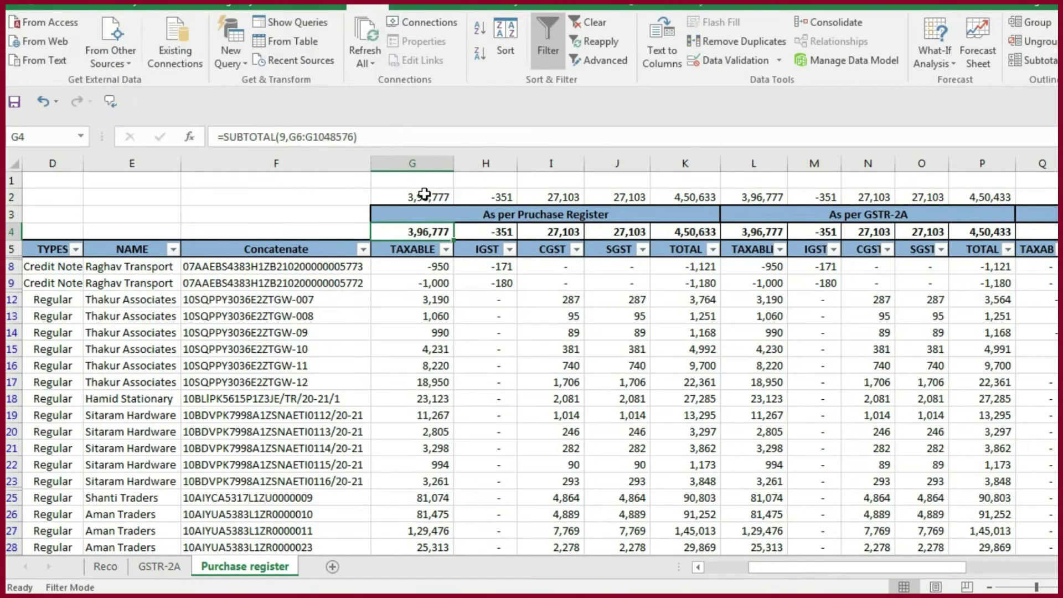
drag(424, 193, 614, 197)
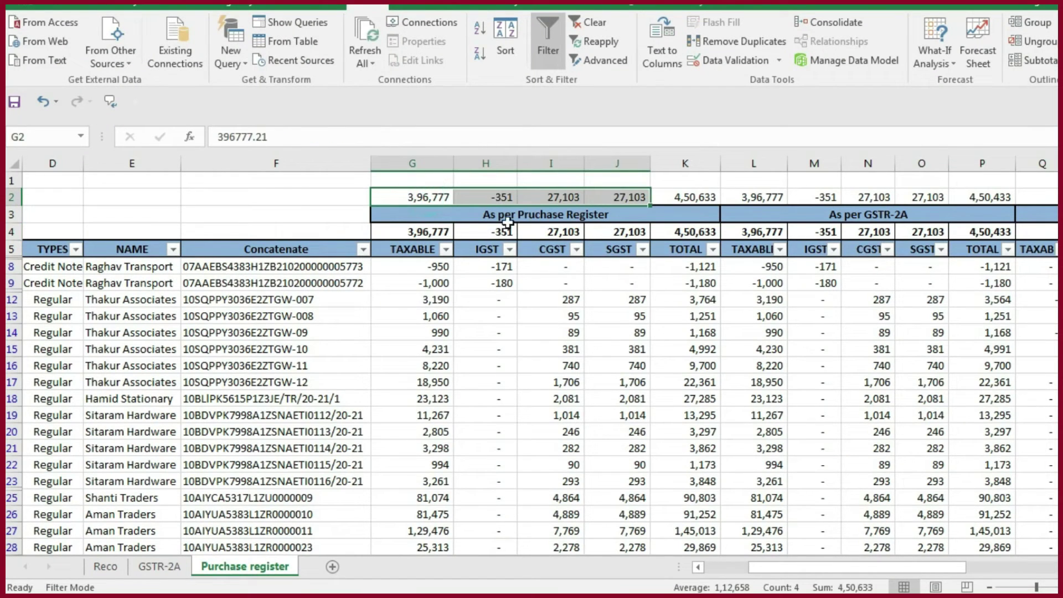
click(443, 228)
click(424, 183)
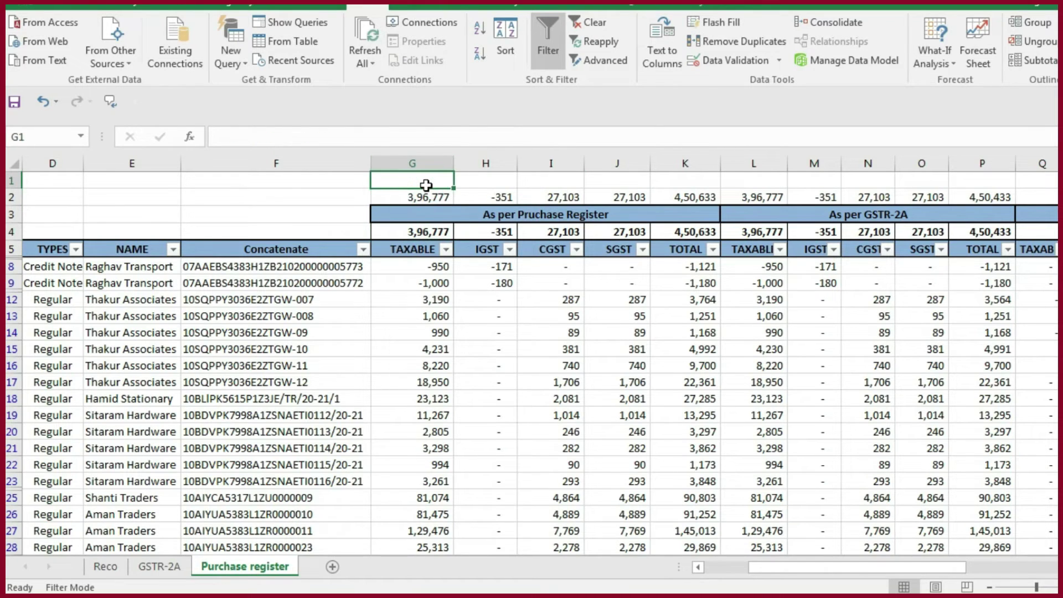
text(=)
click(436, 232)
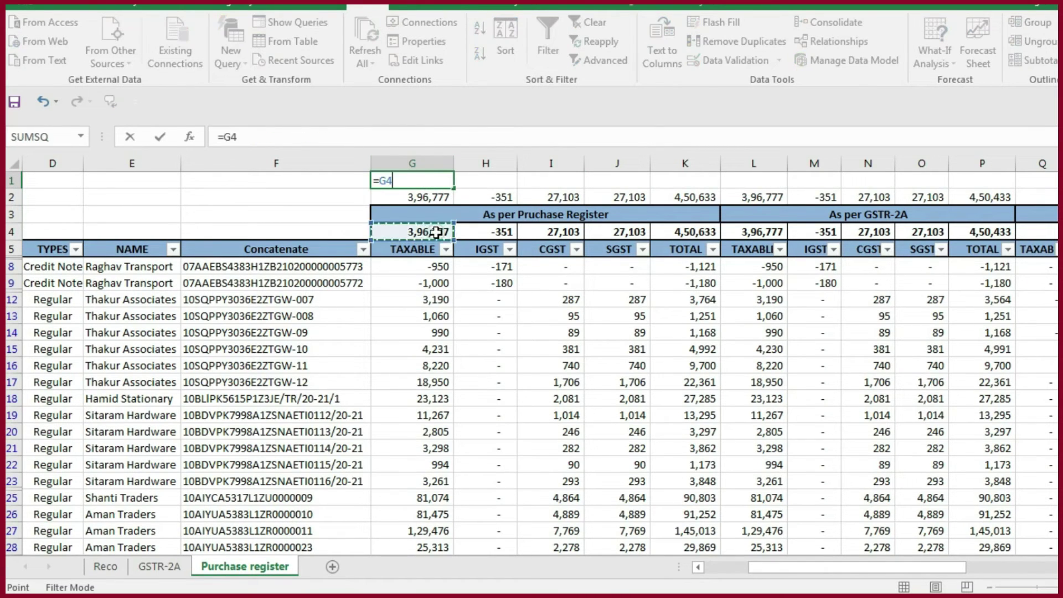
text(-)
click(434, 199)
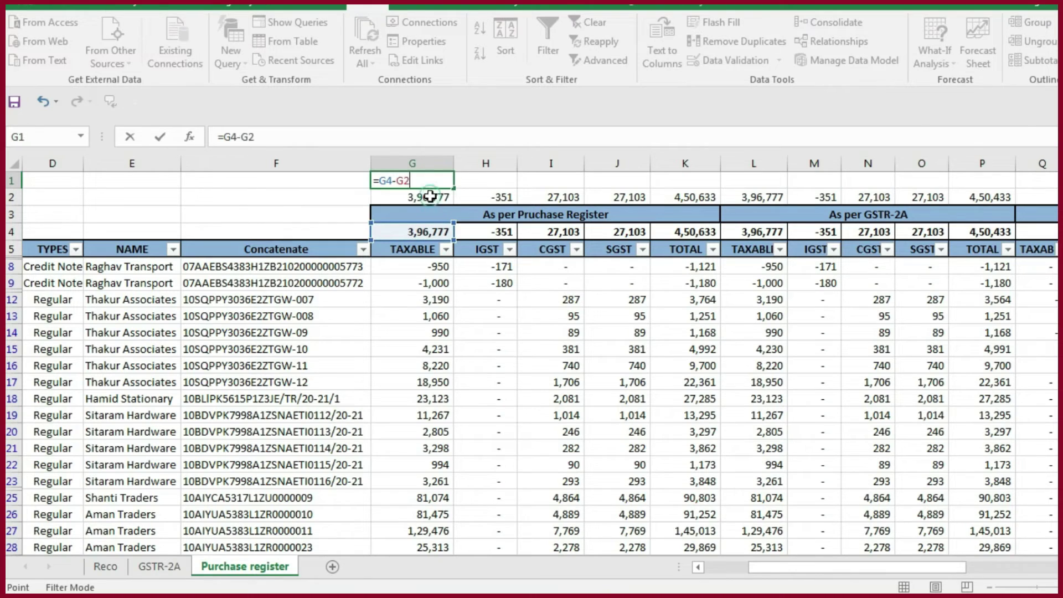
key(ctrl+Return)
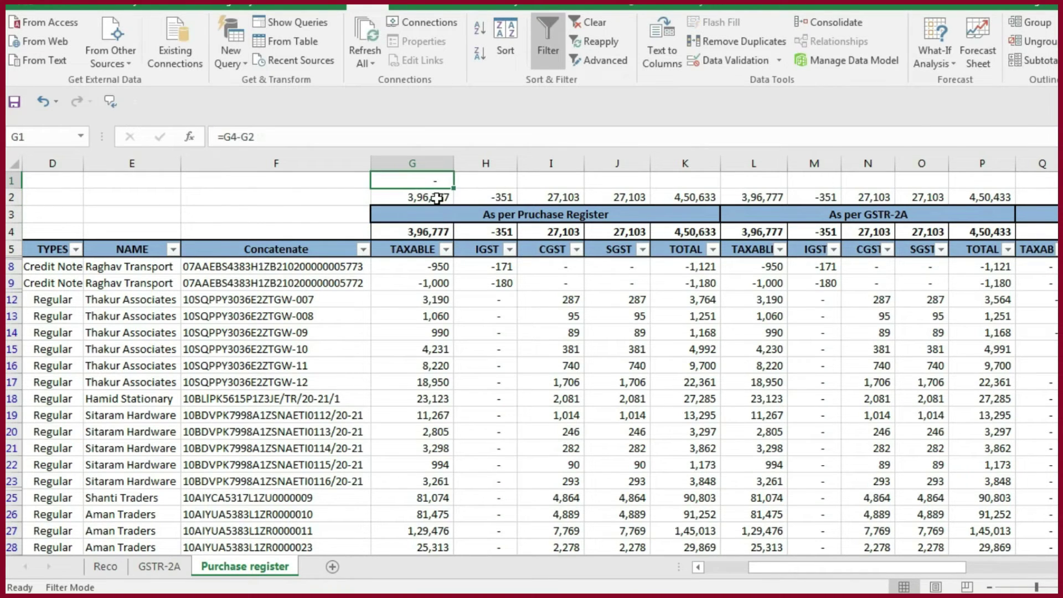
key(ctrl+c)
key(shift+Right)
key(shift+Right)
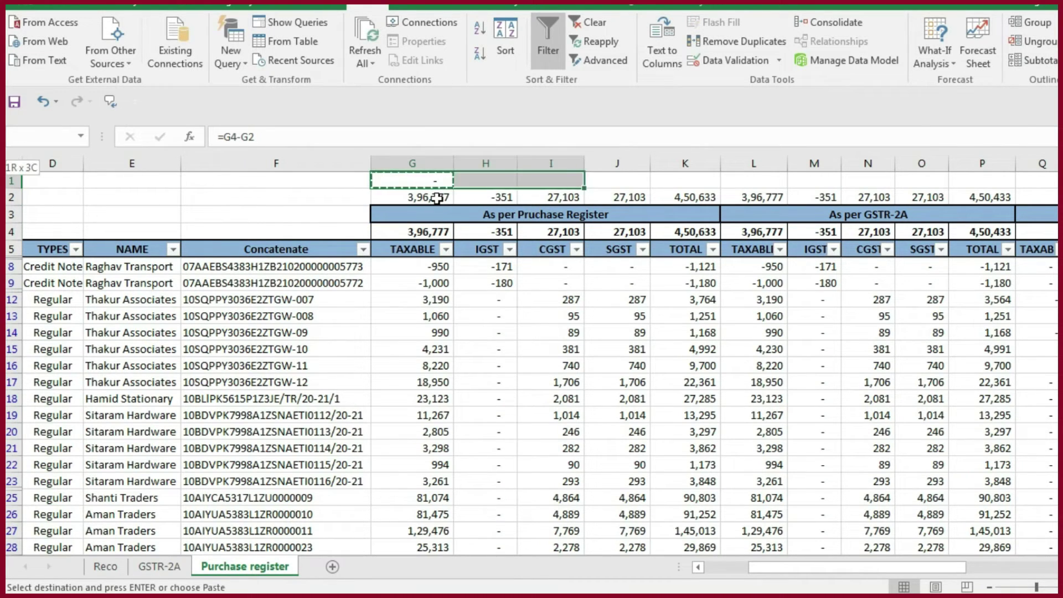
key(shift+Right)
key(shift+Right)
key(shift+Right)
key(shift+Right)
key(shift+Right)
key(shift+Right)
key(ctrl+v)
- Delete the check formulas and pasted totals in G1:P2
drag(416, 182, 873, 180)
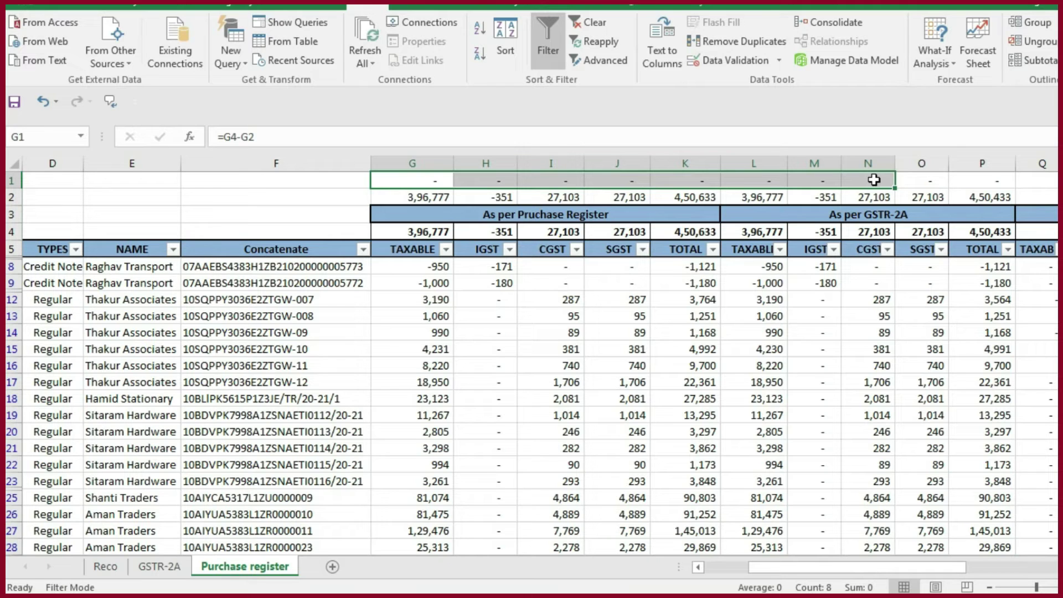
key(shift+Down)
key(shift+Right)
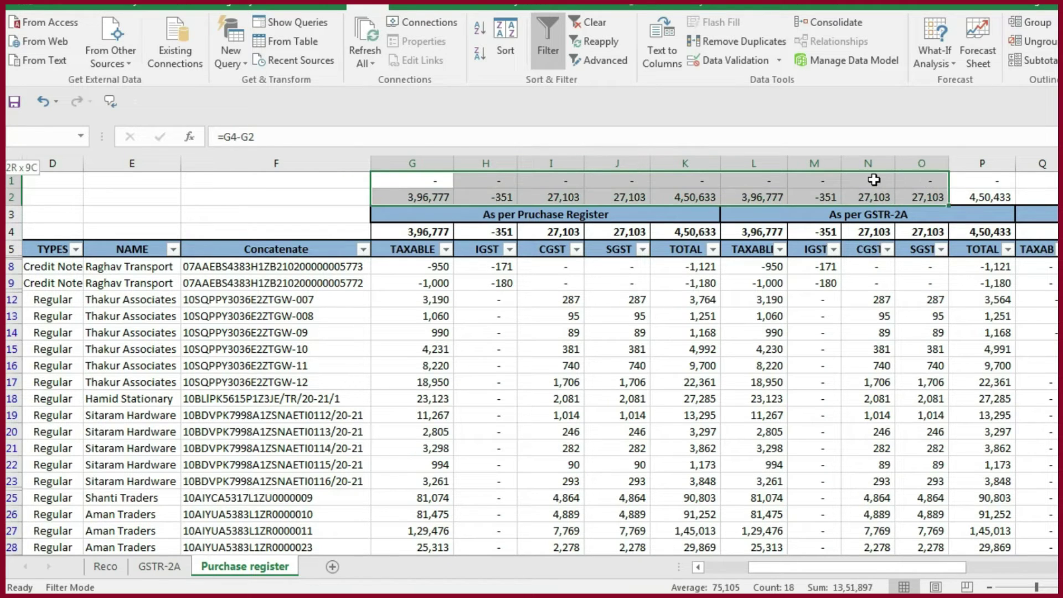
key(shift+Right)
key(Delete)
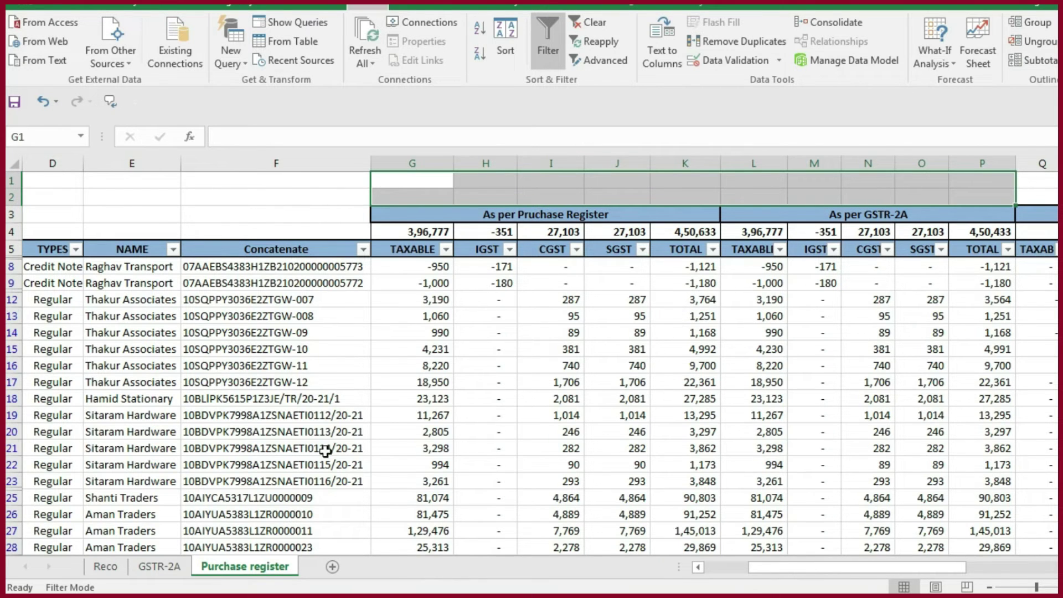
- Go to the Reco sheet and select the Purchase Register particulars A4:A8
click(159, 565)
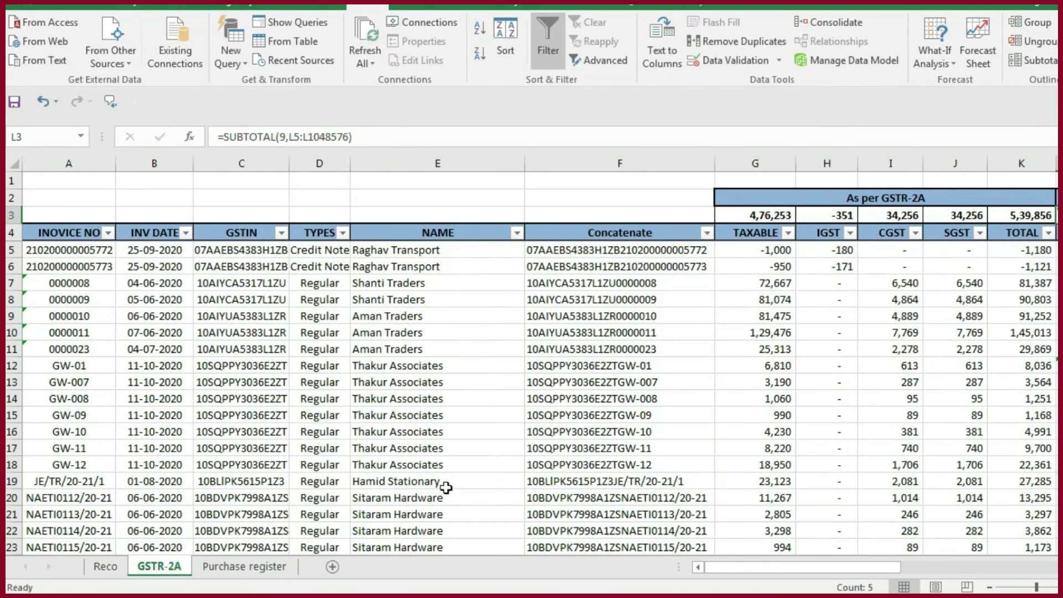
click(105, 566)
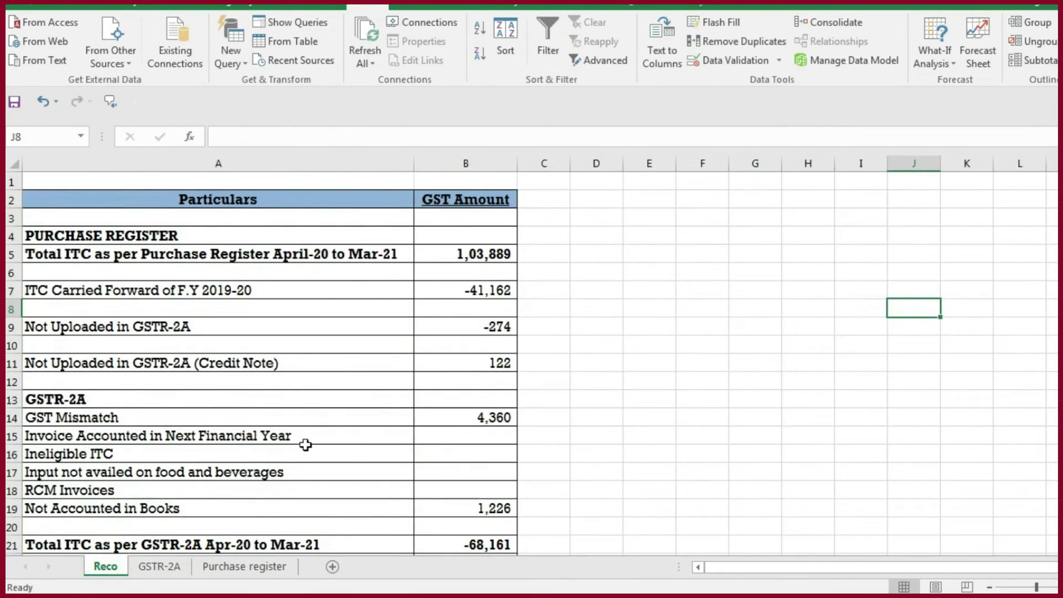
drag(84, 194, 514, 345)
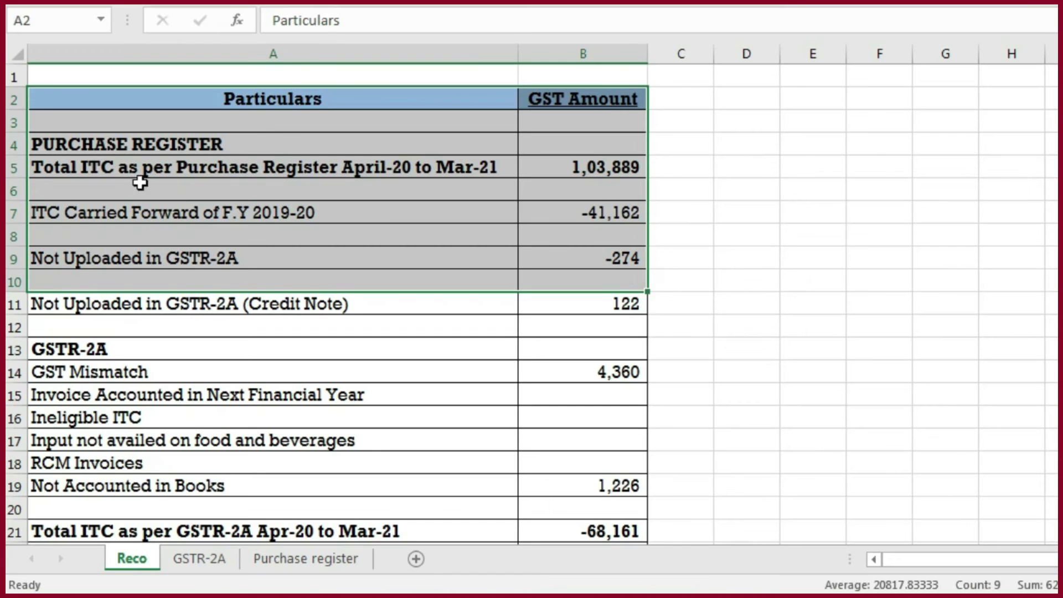
drag(101, 145, 106, 238)
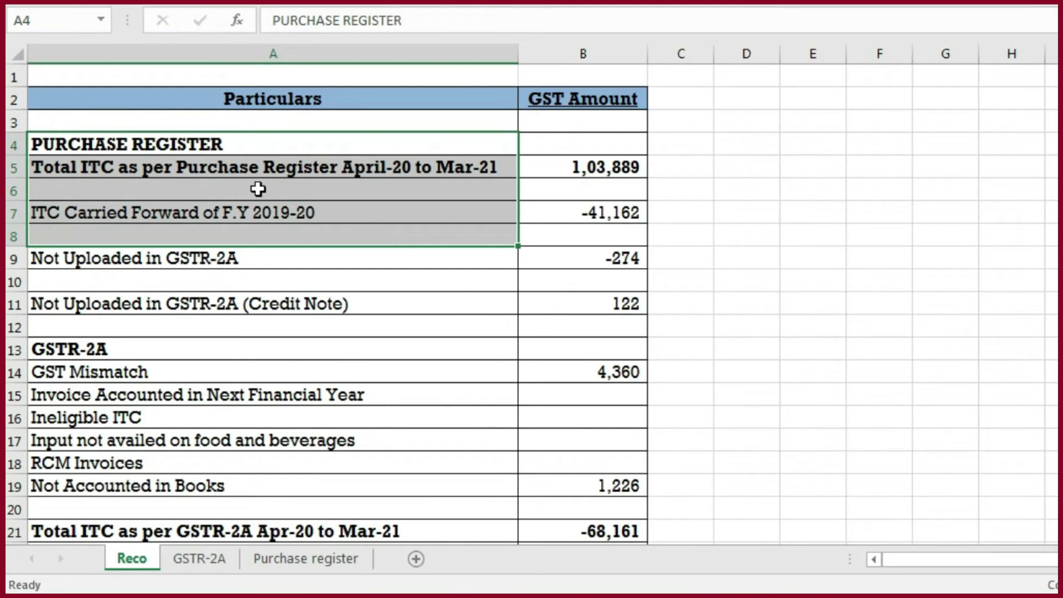
click(166, 235)
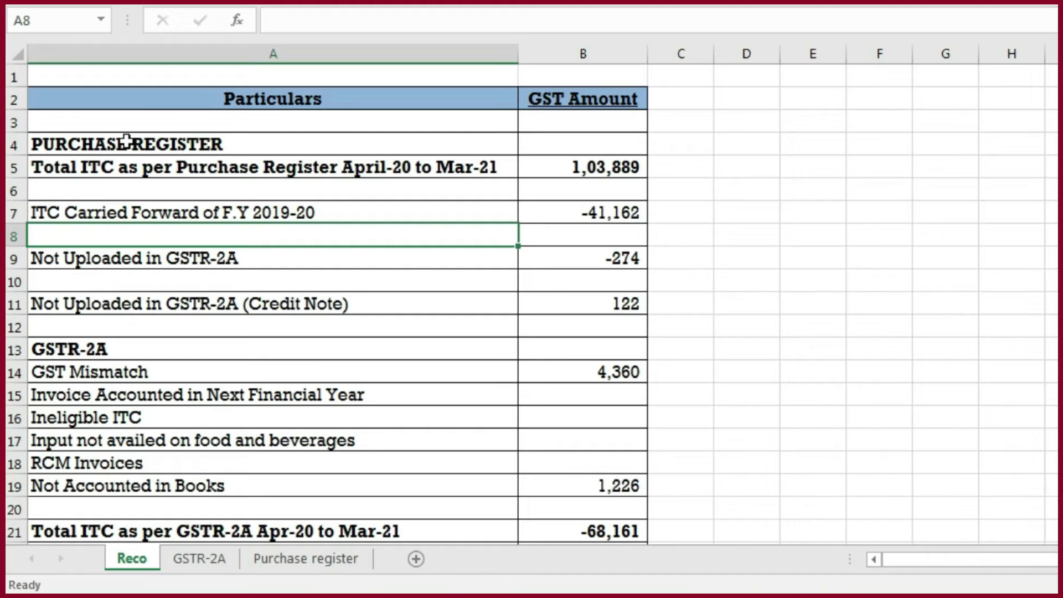
click(127, 141)
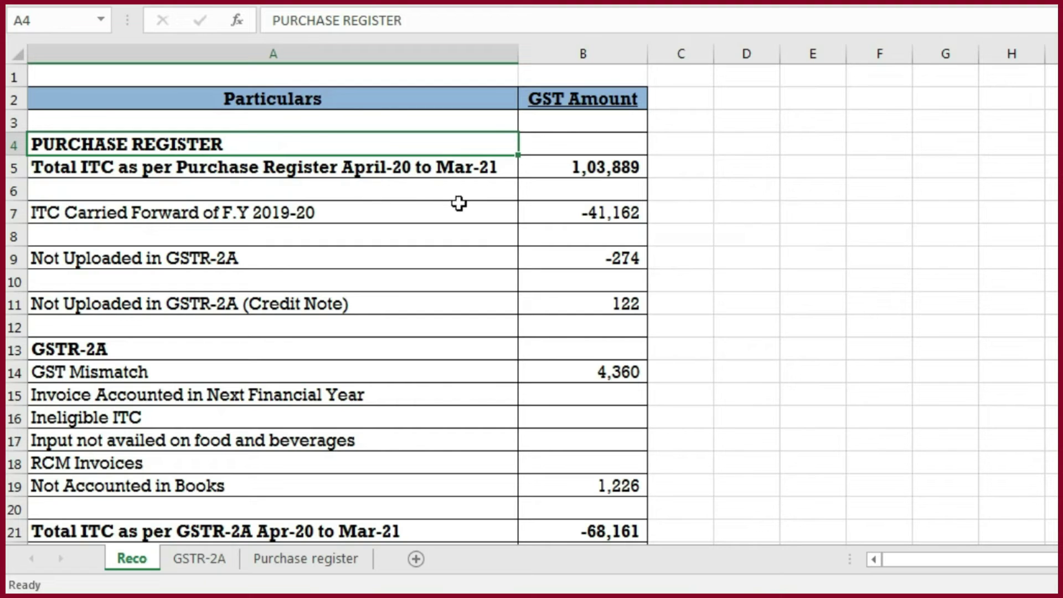
- Review the Total ITC, ITC Carried Forward, Not Uploaded in GSTR-2A and credit note lines
click(592, 172)
click(190, 188)
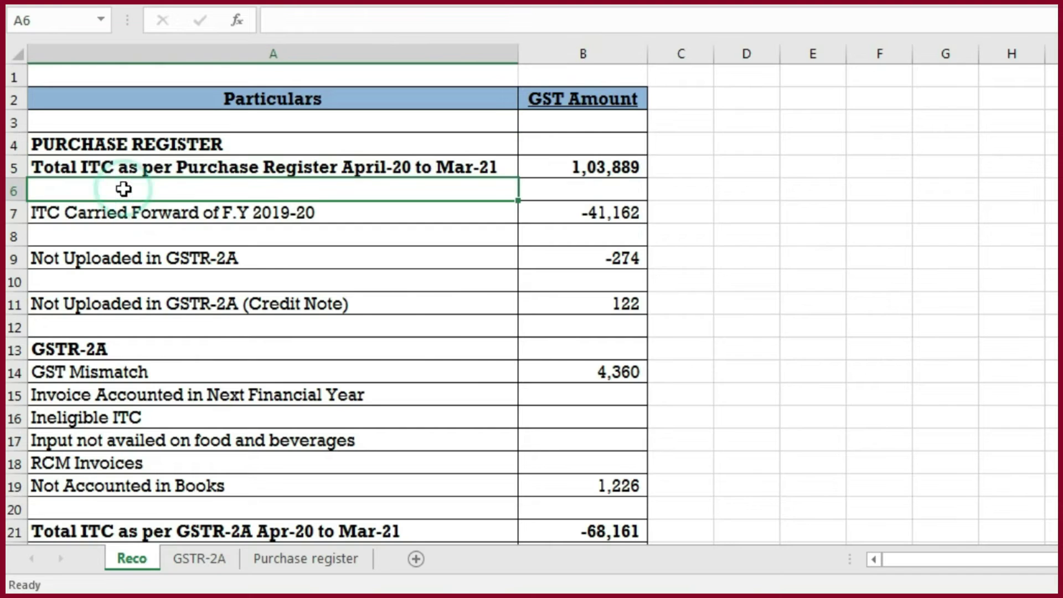
click(144, 216)
click(198, 263)
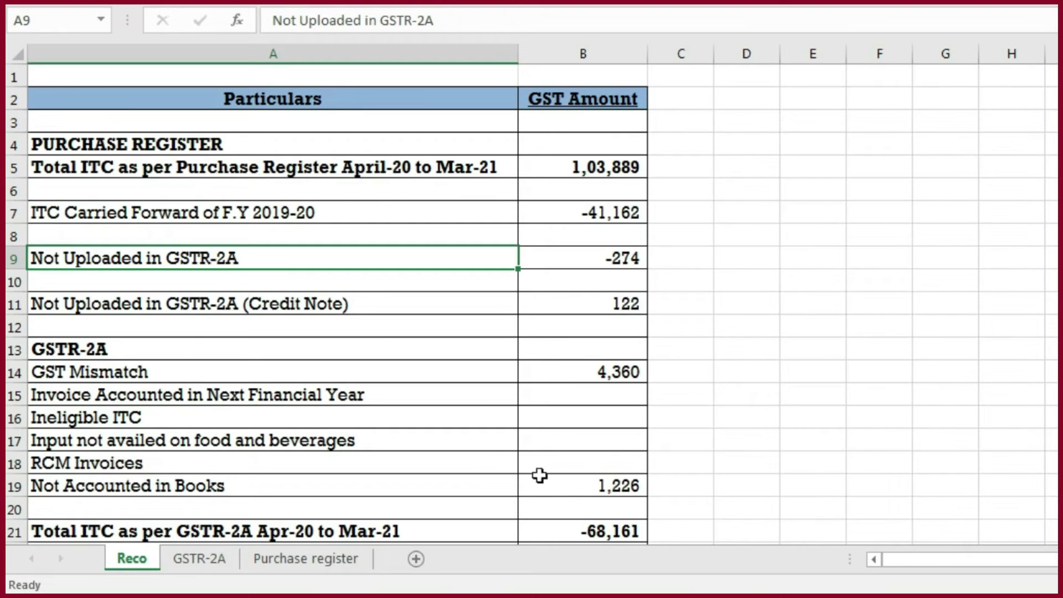
click(210, 216)
click(216, 256)
click(262, 301)
scroll(374, 324, down, 1)
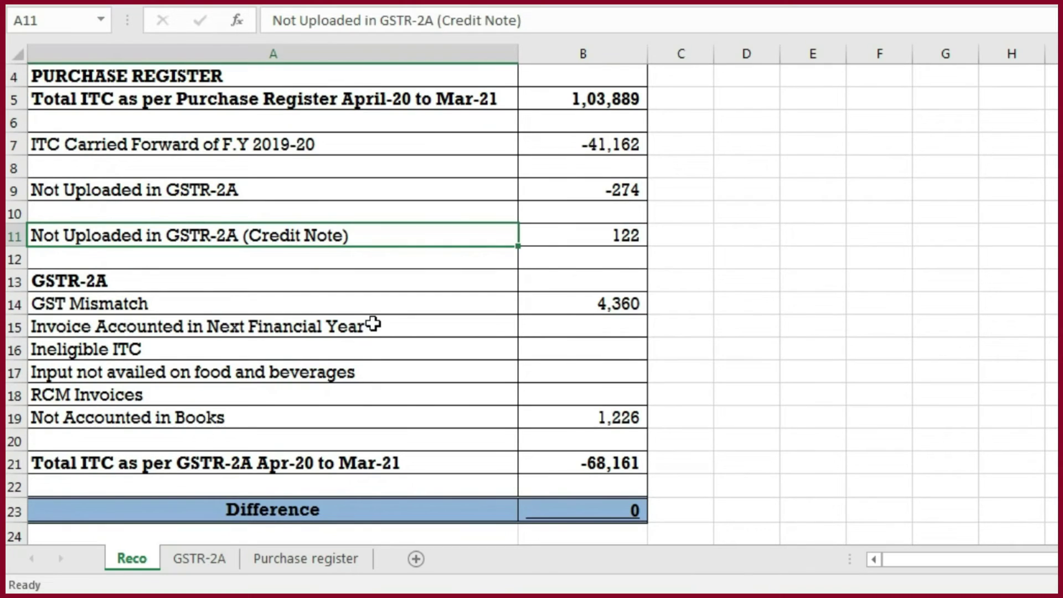
- Review the GSTR-2A section through Ineligible ITC, then select the GST amounts B5:B21
click(91, 278)
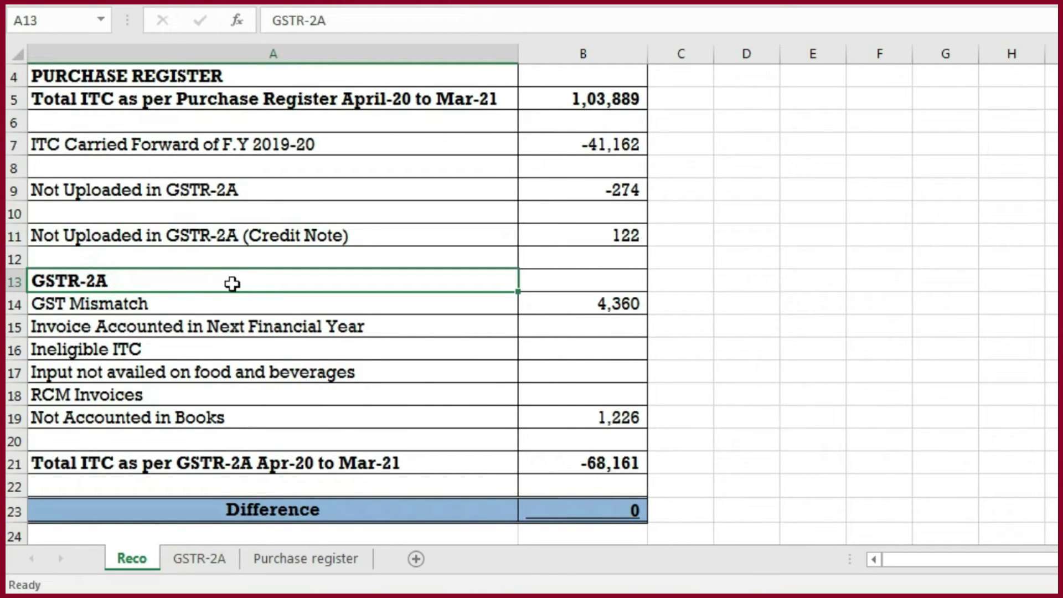
drag(154, 298, 160, 350)
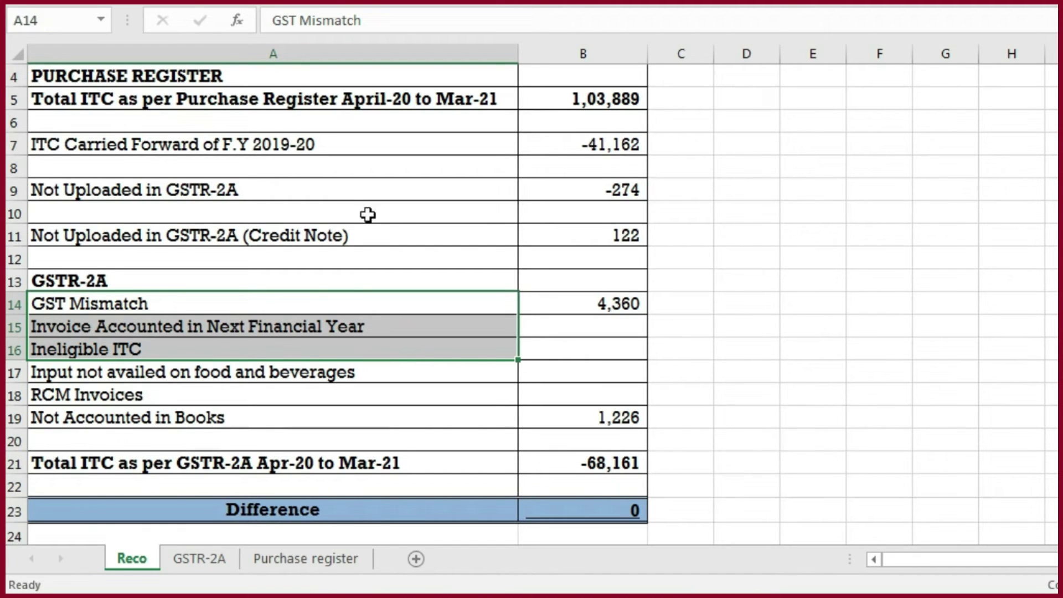
click(277, 349)
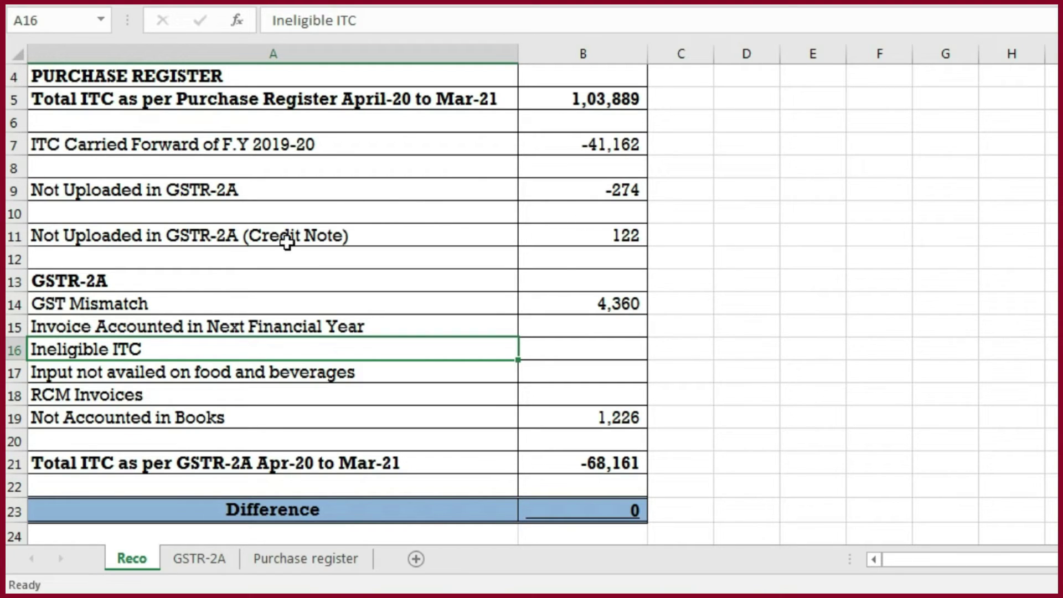
drag(387, 281, 387, 258)
drag(201, 145, 194, 343)
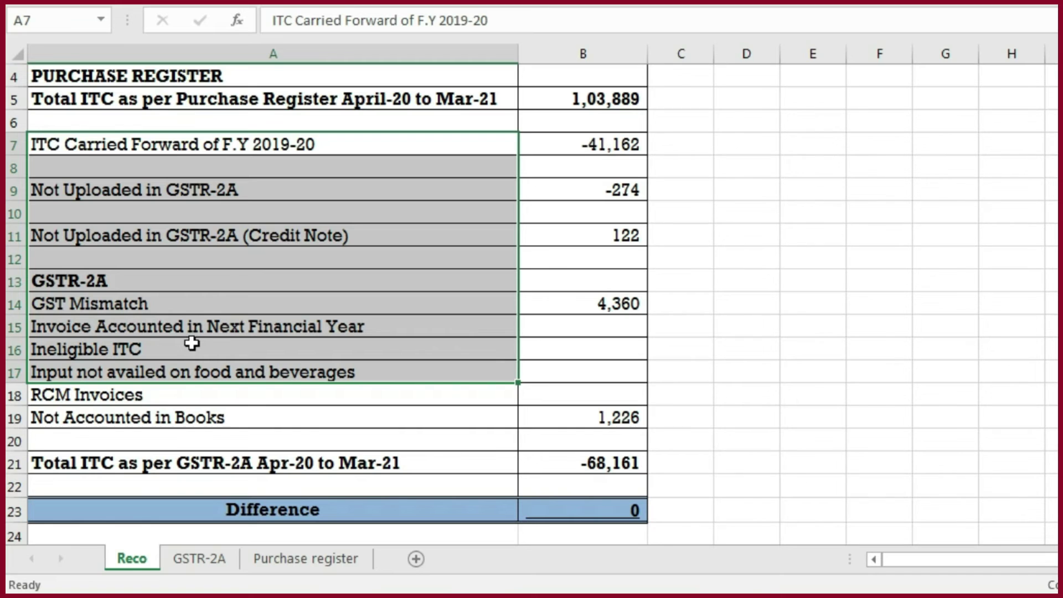
click(227, 213)
click(680, 279)
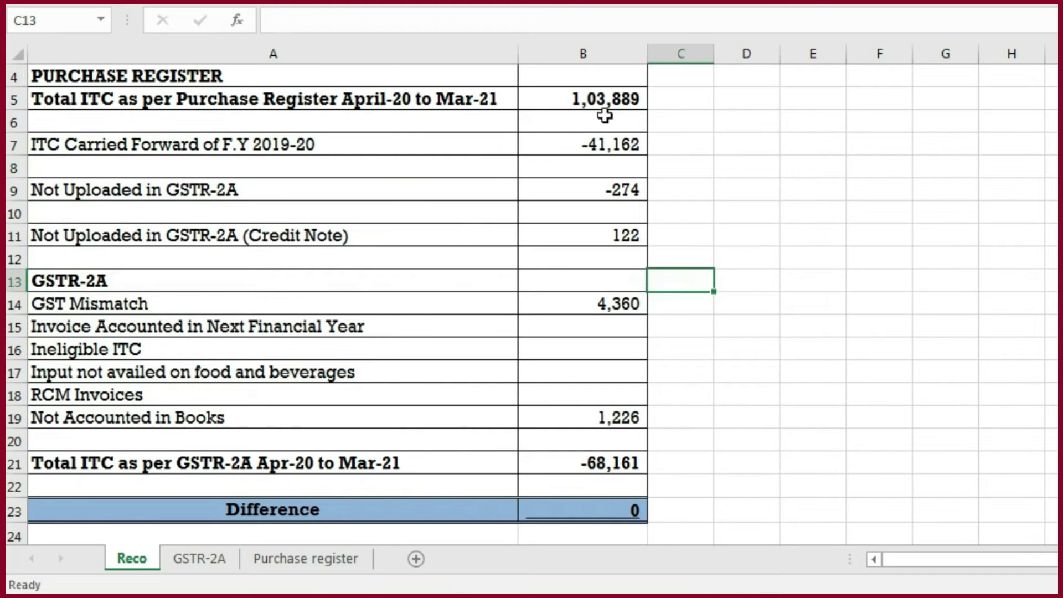
drag(603, 101, 626, 455)
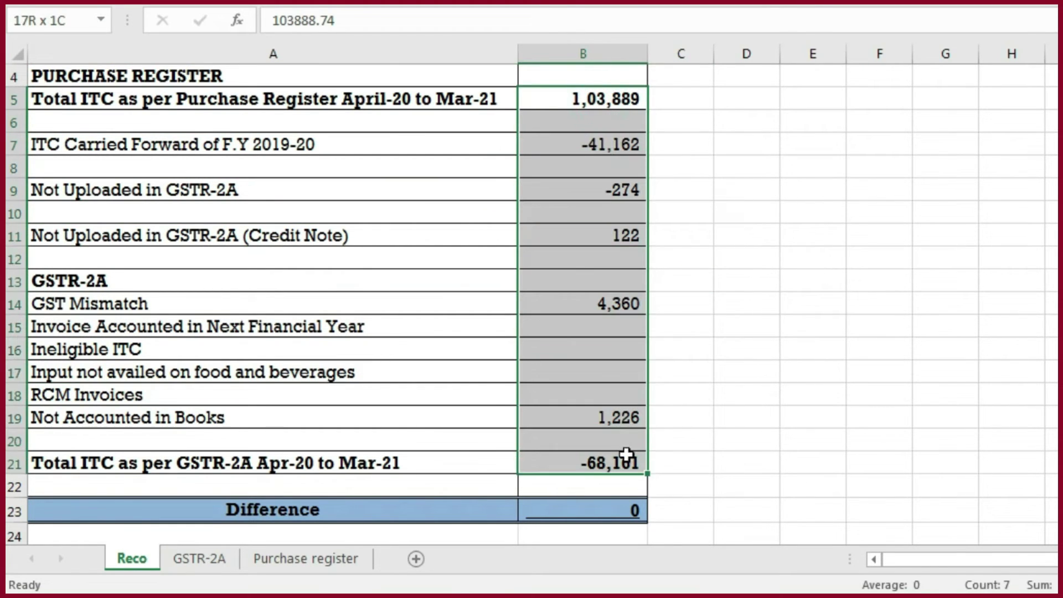
- Clear B5:B21 and paste the Purchase register IGST, CGST and SGST totals as values into E5:G5
key(Delete)
click(111, 281)
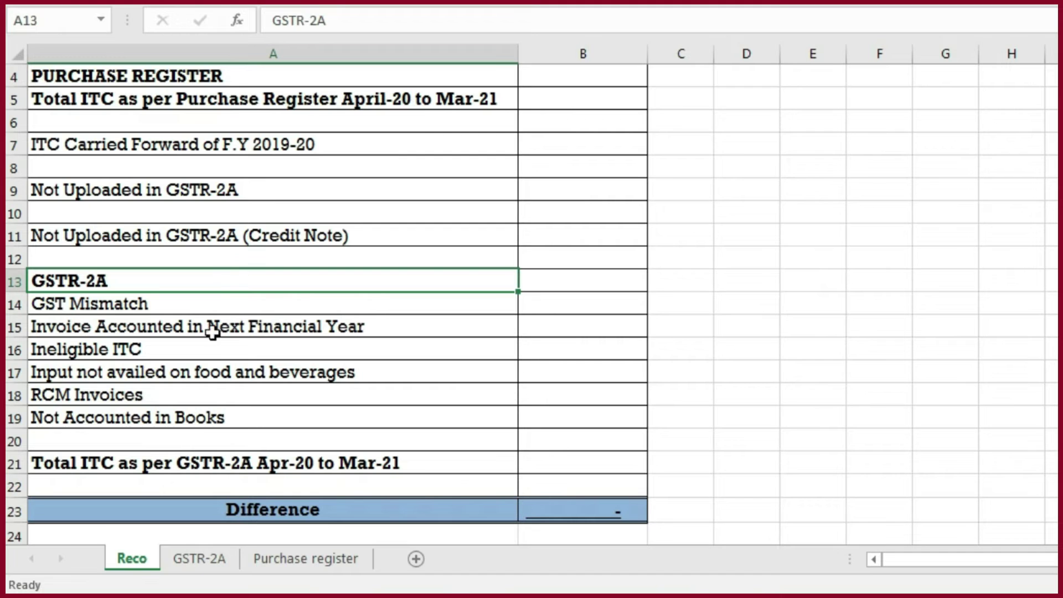
click(348, 559)
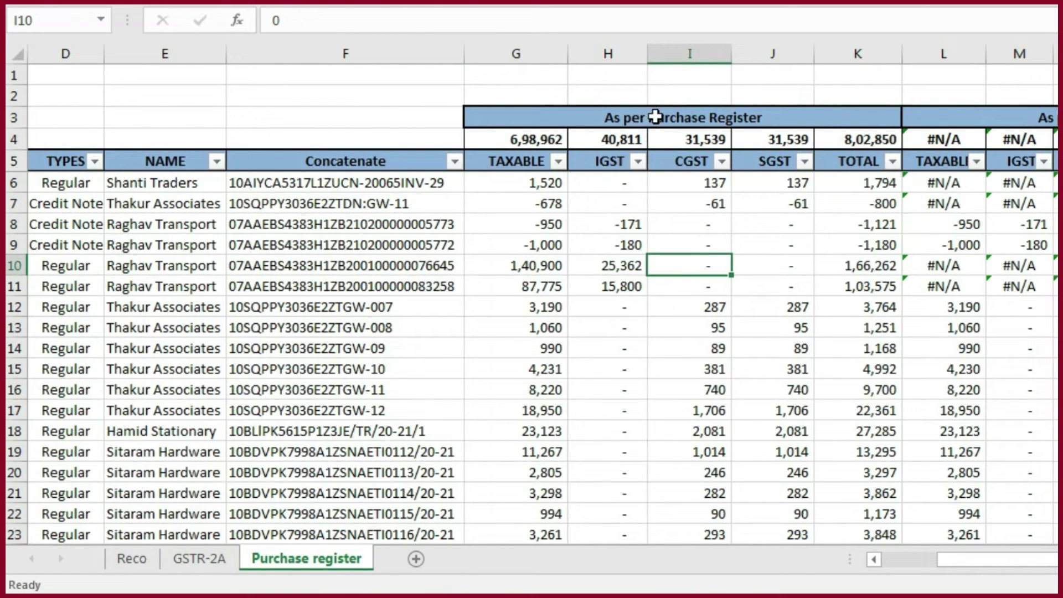
drag(620, 140, 790, 136)
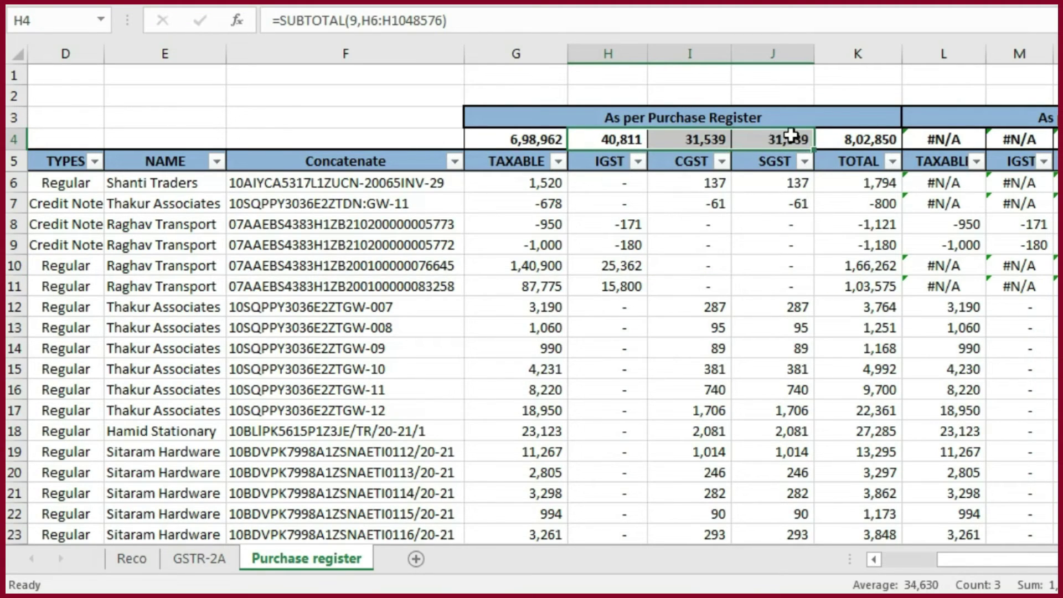
key(ctrl+c)
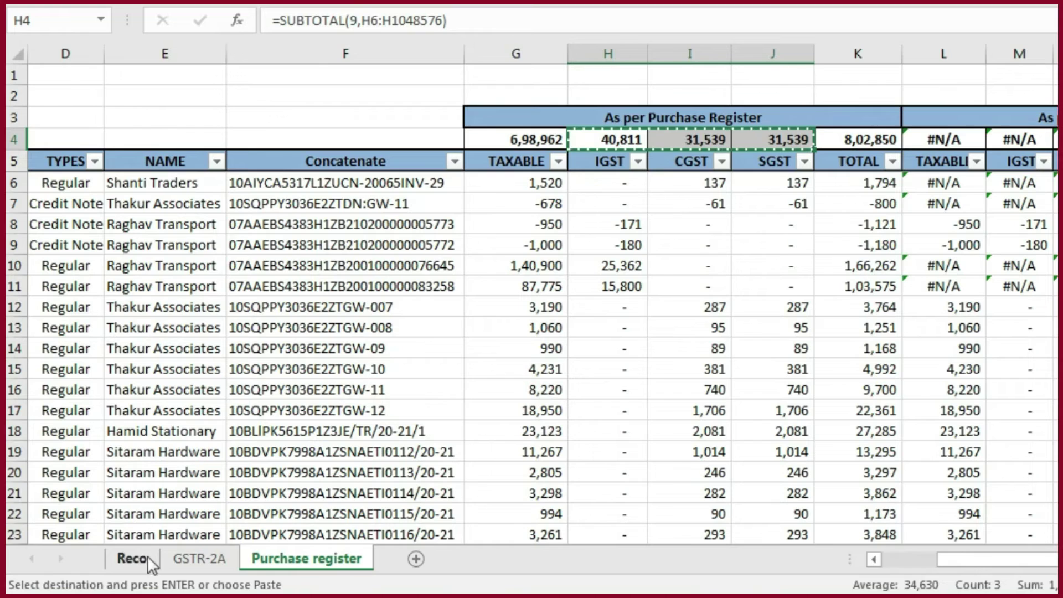
click(131, 558)
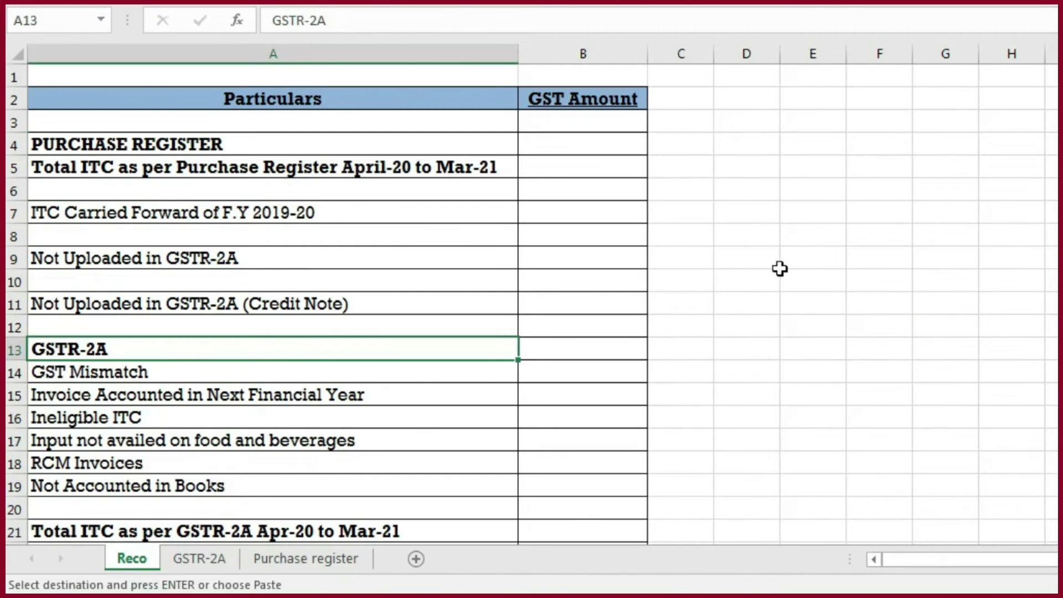
click(816, 170)
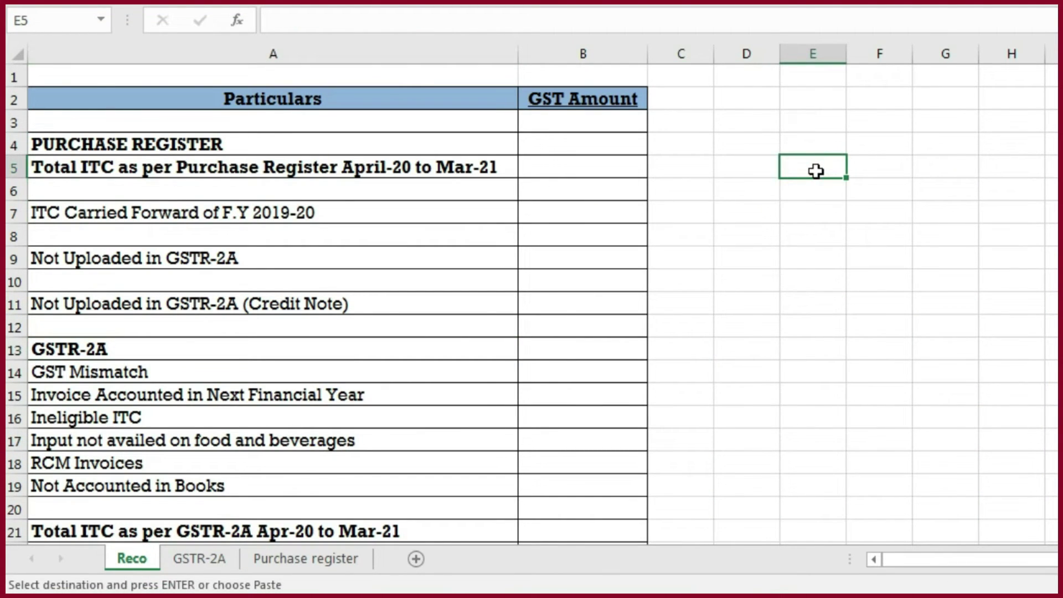
key(ctrl+alt+v)
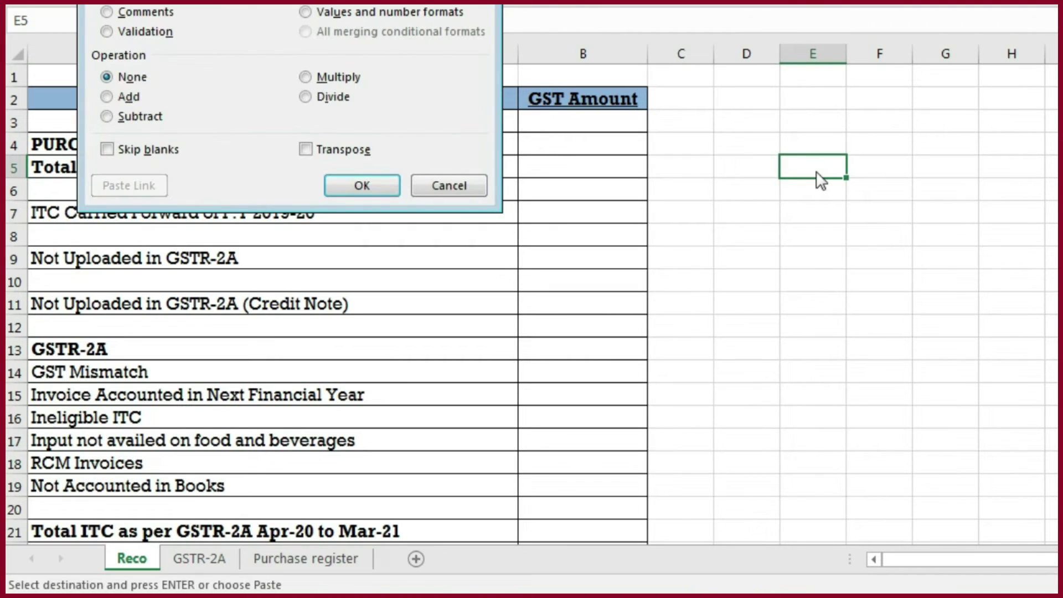
key(Return)
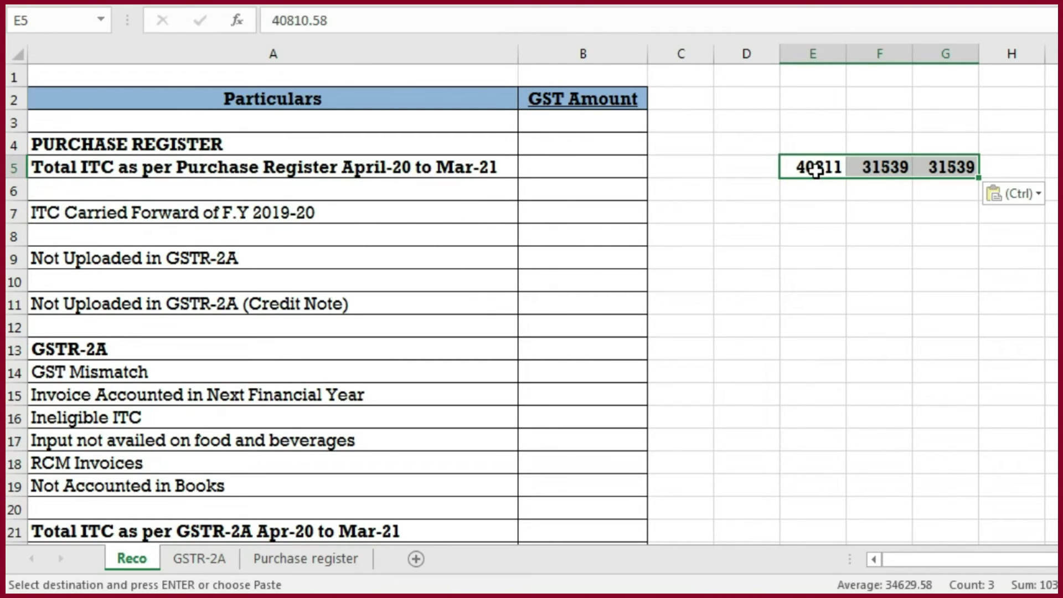
- AutoSum E5:H5 into I5 and paste that total, 1,03,889, as a value into B5
key(shift+Right)
key(shift+Right)
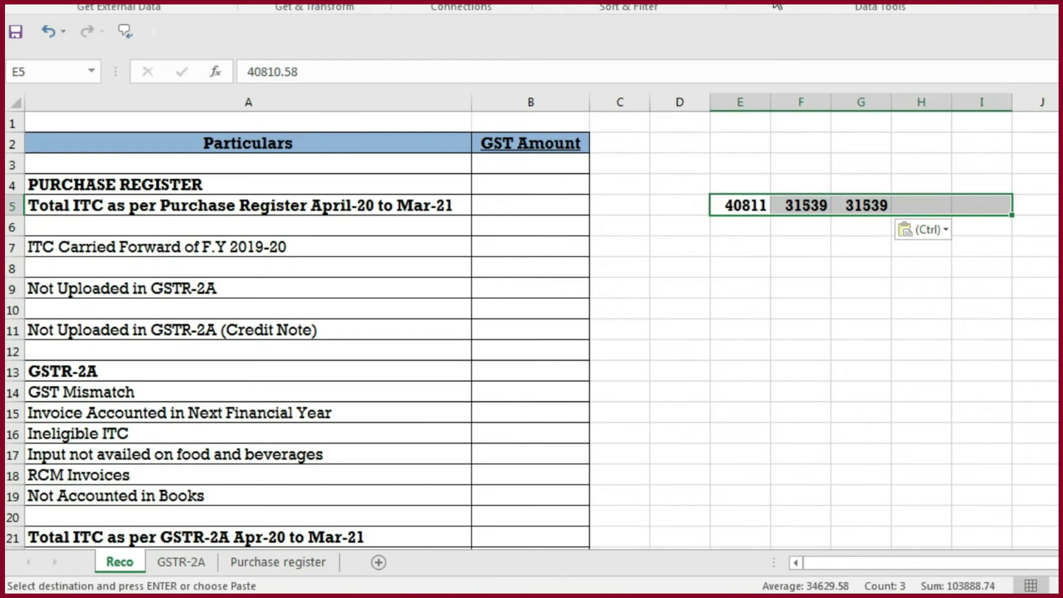
key(alt+h)
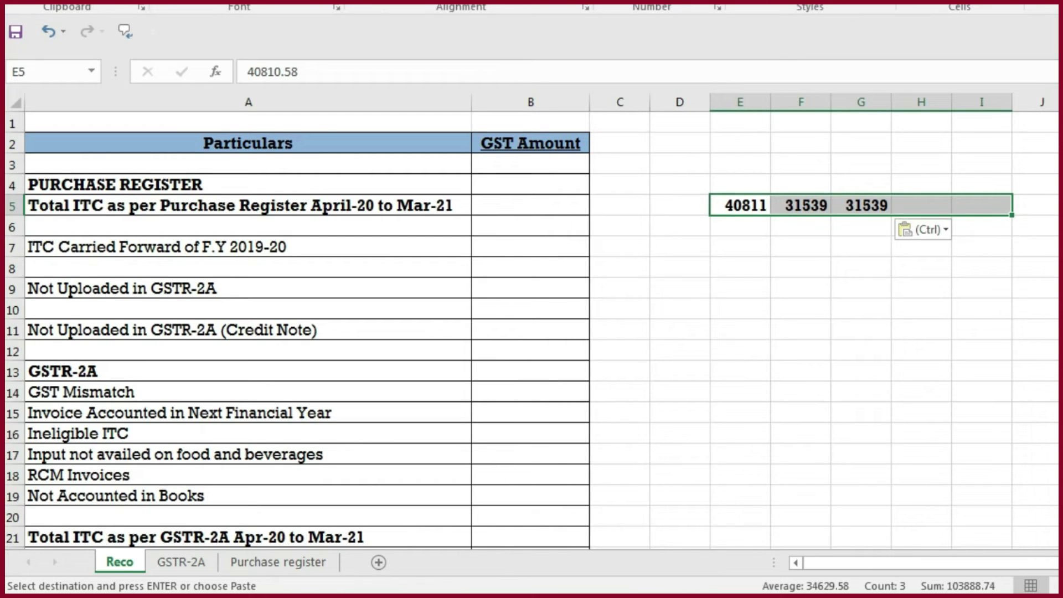
key(u)
key(s)
click(974, 268)
click(983, 206)
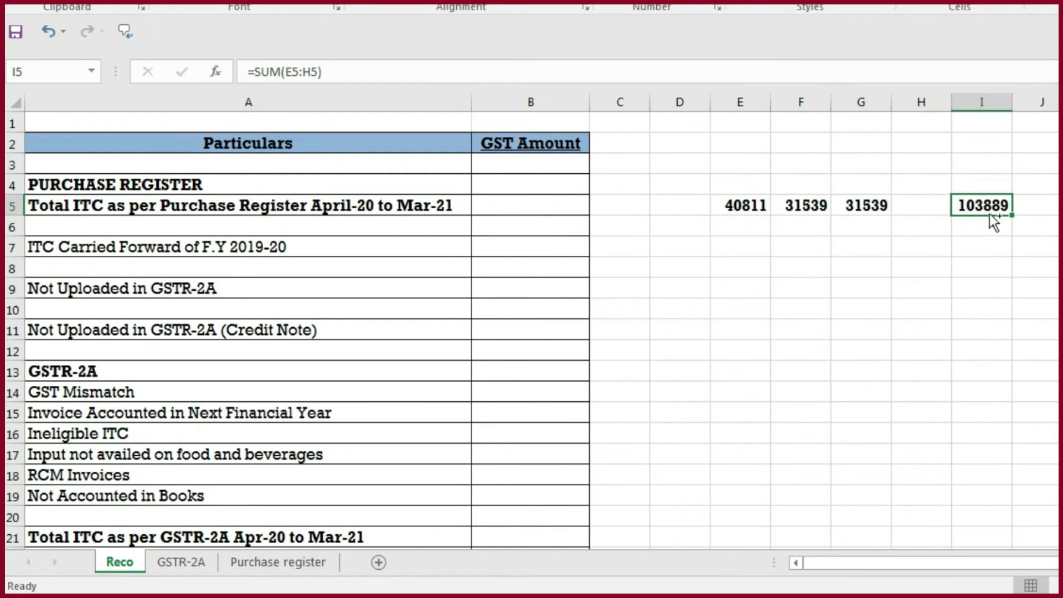
key(ctrl+c)
click(493, 211)
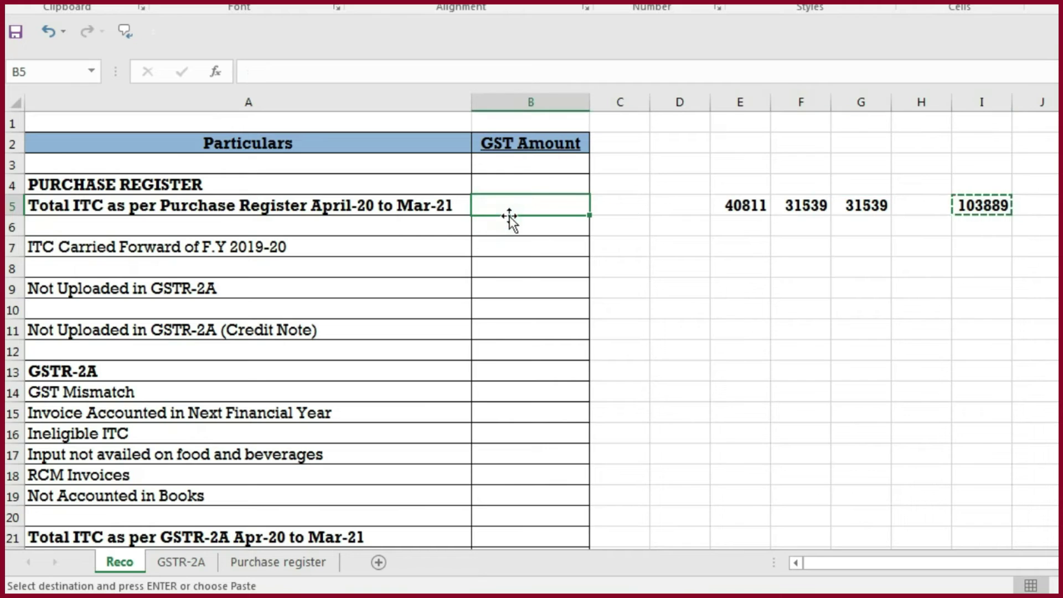
key(ctrl+alt+v)
key(v)
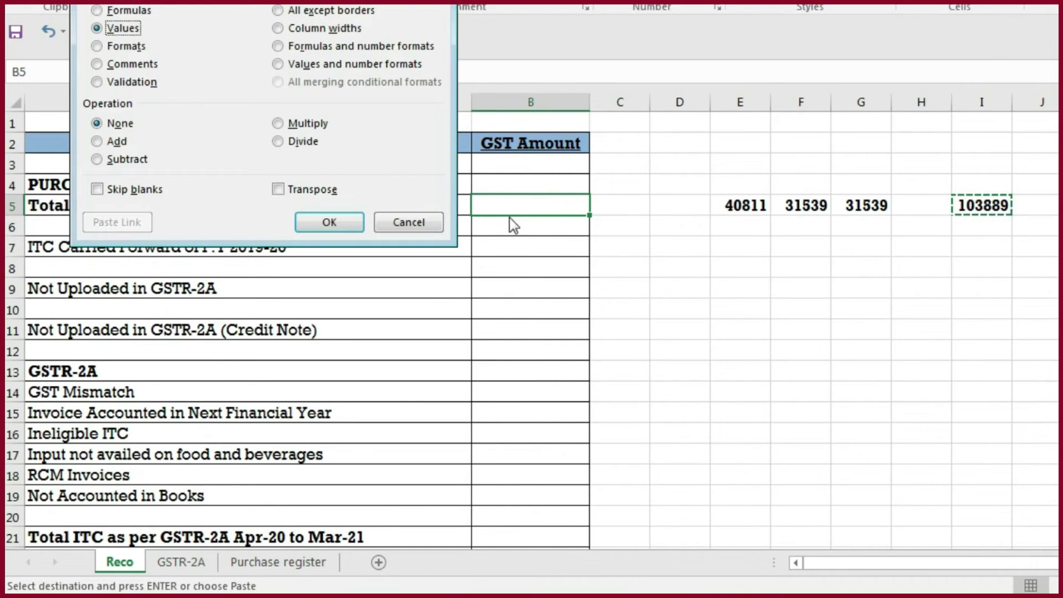
key(Return)
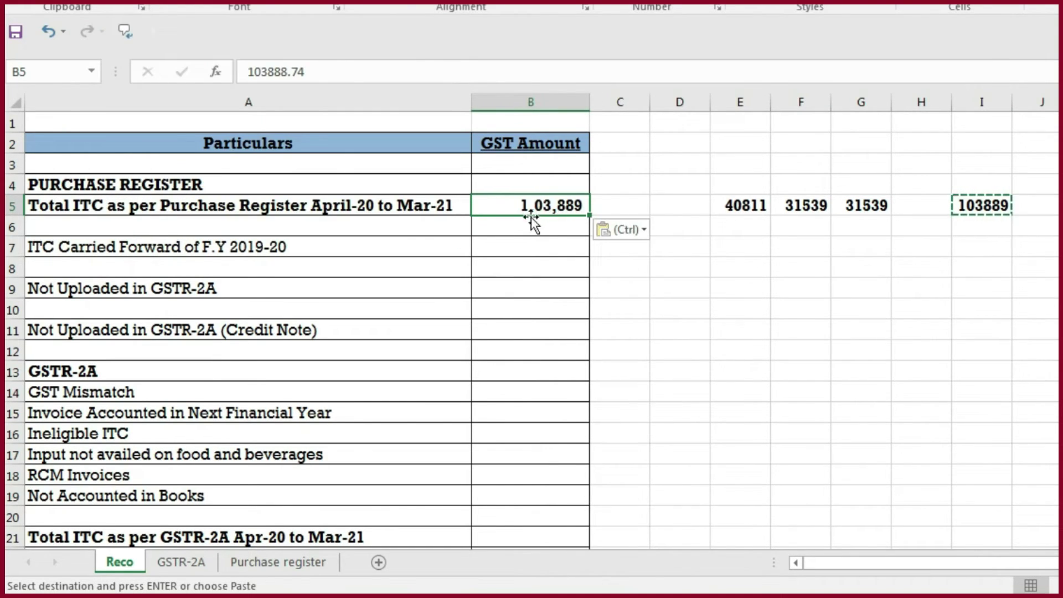
- Delete the helper figures in E5:I5
drag(753, 206, 1019, 205)
key(Delete)
scroll(14, 485, down, 1)
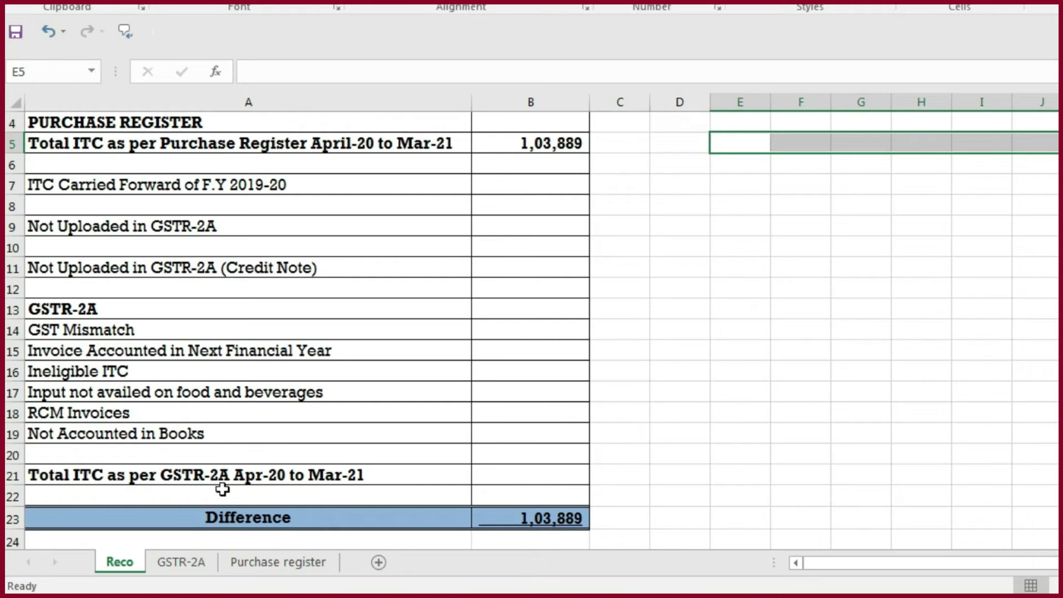
- Paste the GSTR-2A IGST, CGST and SGST totals as values into Reco D21:F21 and AutoSum them into H21
click(183, 561)
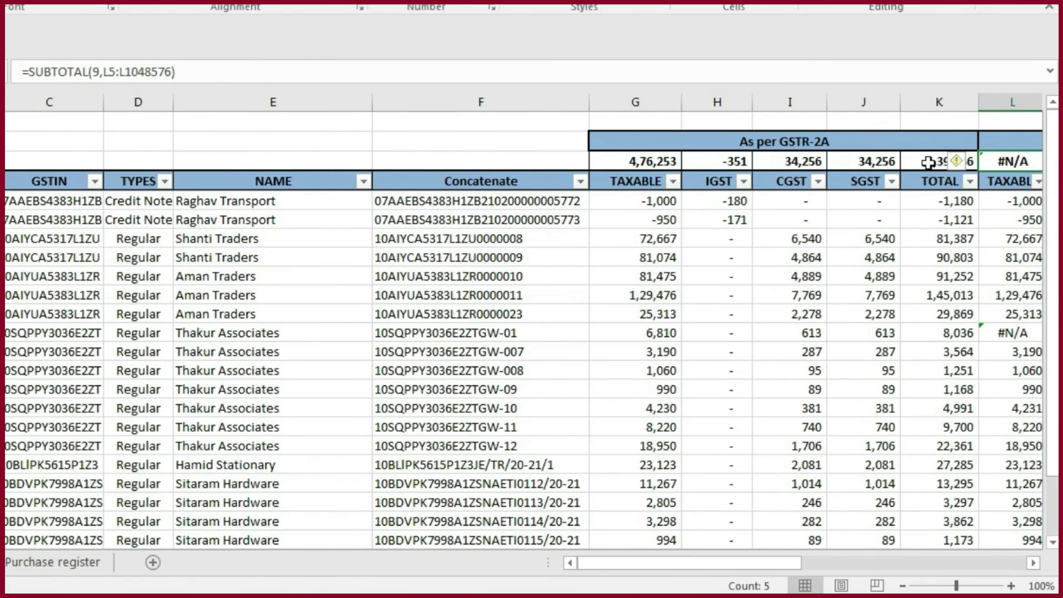
drag(730, 165, 857, 161)
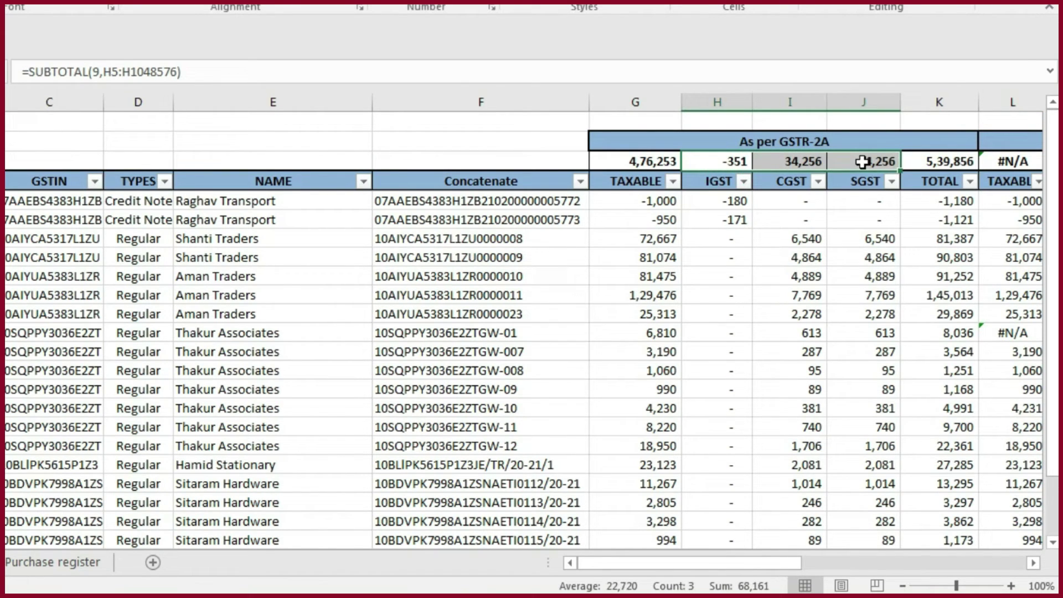
key(ctrl+c)
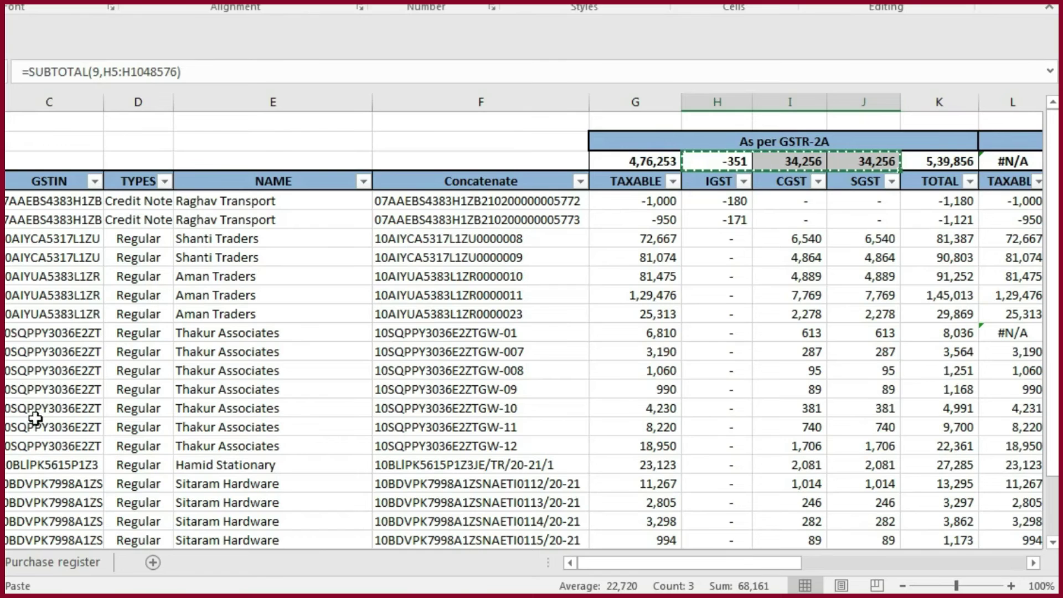
click(130, 559)
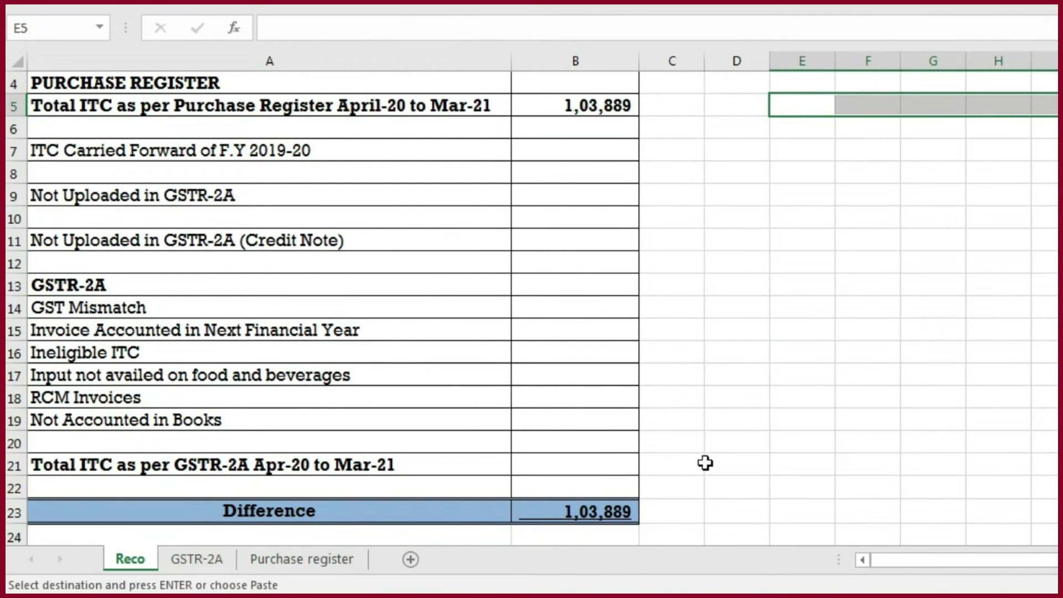
click(749, 469)
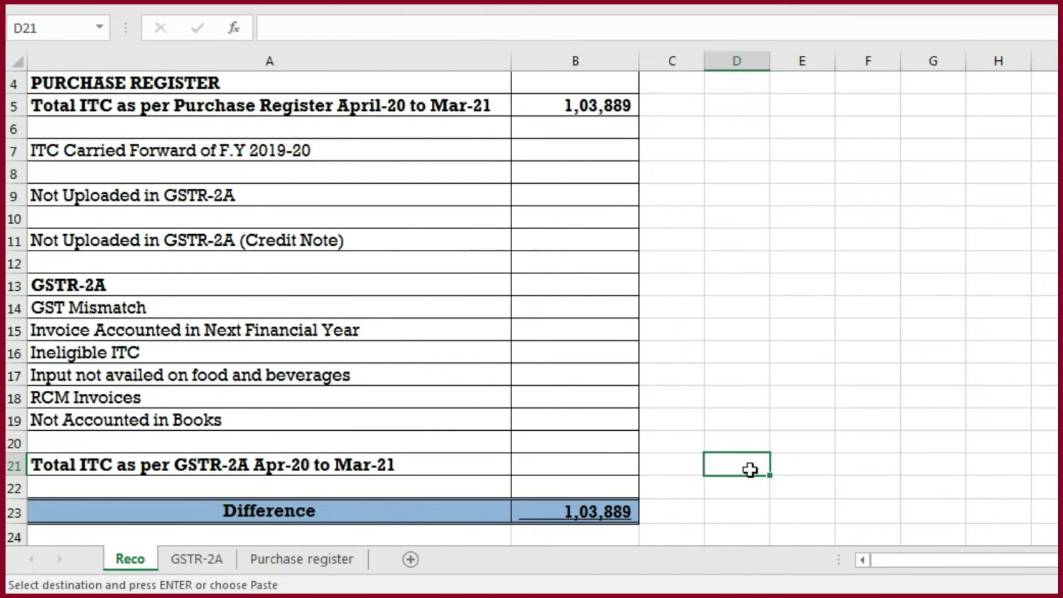
key(ctrl+alt+v)
key(v)
key(Return)
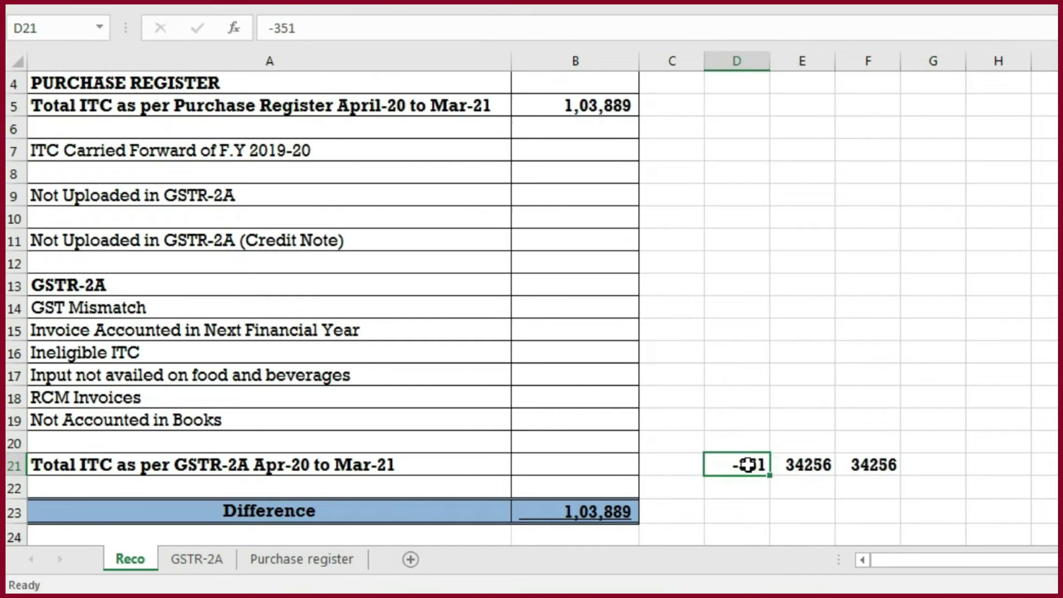
key(shift+Right)
key(shift+Right)
key(shift+Right)
key(shift+Right)
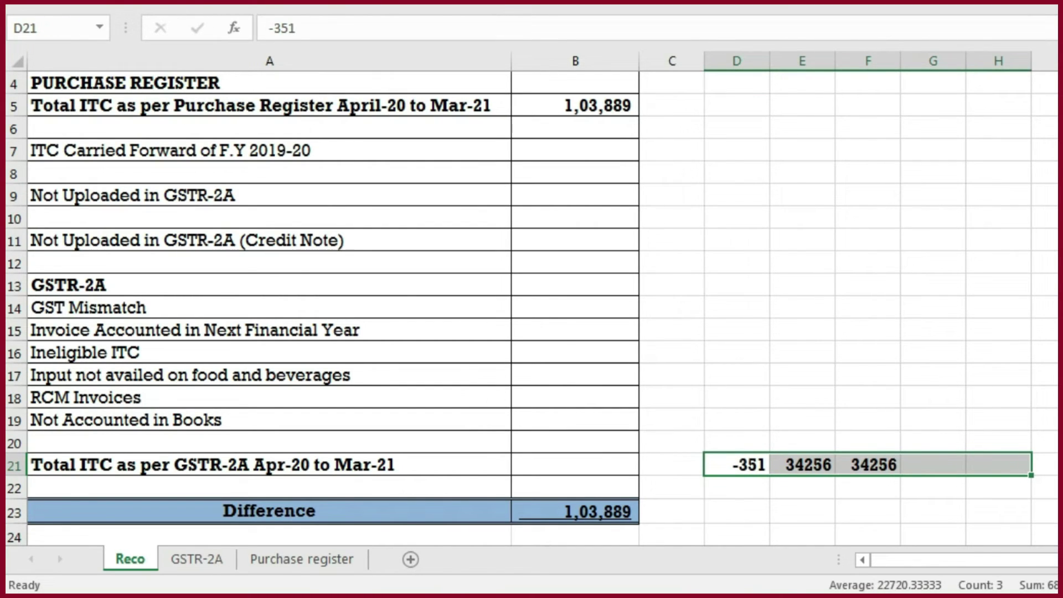
key(alt+equal)
- Paste the 68,161 total as a value into B21 and clear the helper figures in row 21
click(1020, 463)
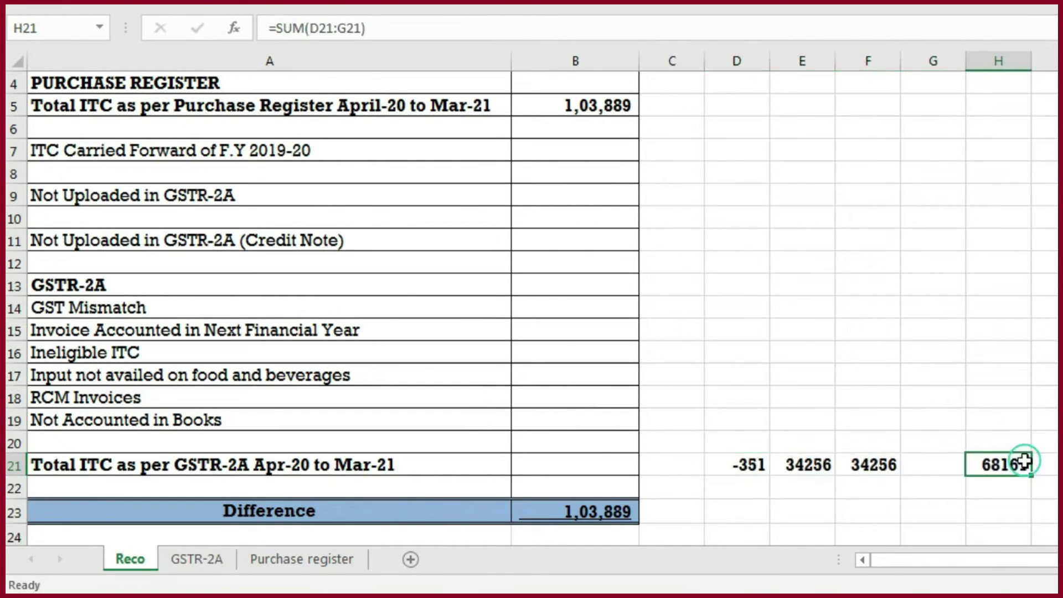
key(ctrl+c)
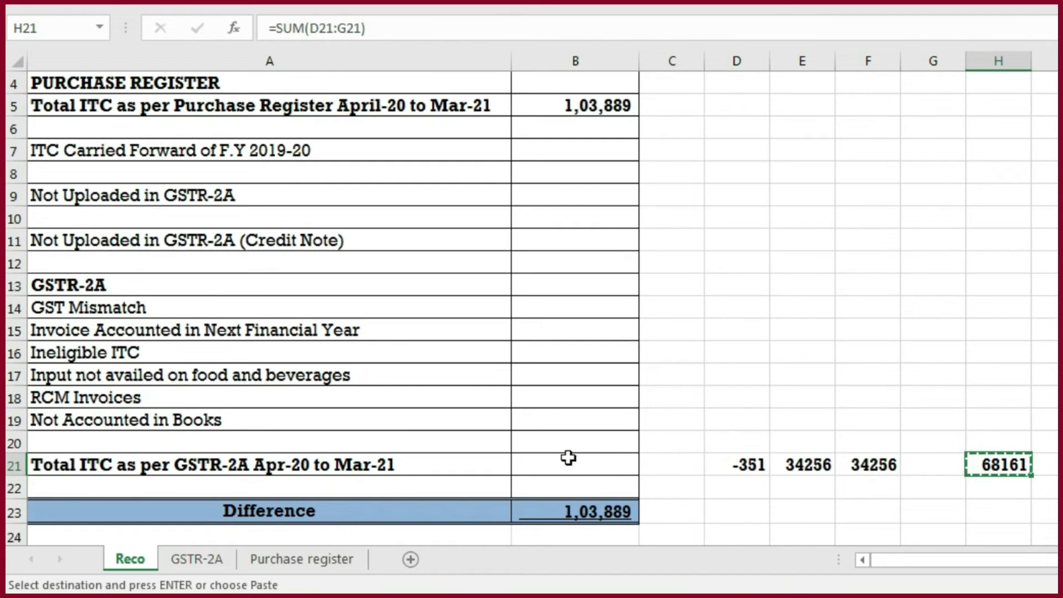
click(568, 457)
key(ctrl+alt+v)
key(v)
key(Return)
drag(754, 463, 951, 447)
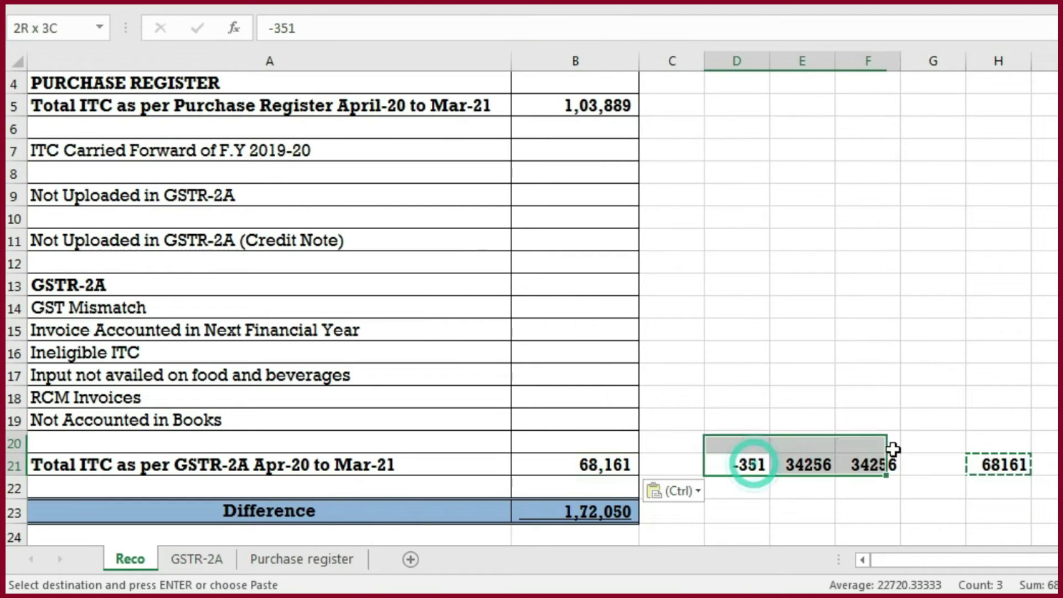
key(Delete)
- Prefix B21 with a minus so it reads -68,161, and check the Difference in B23
click(202, 111)
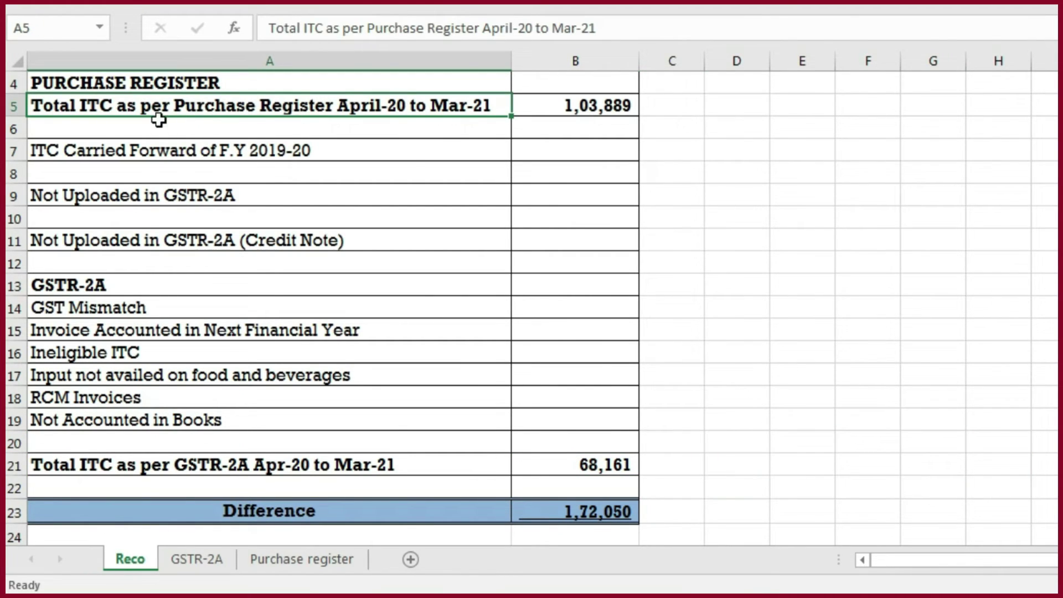
click(598, 106)
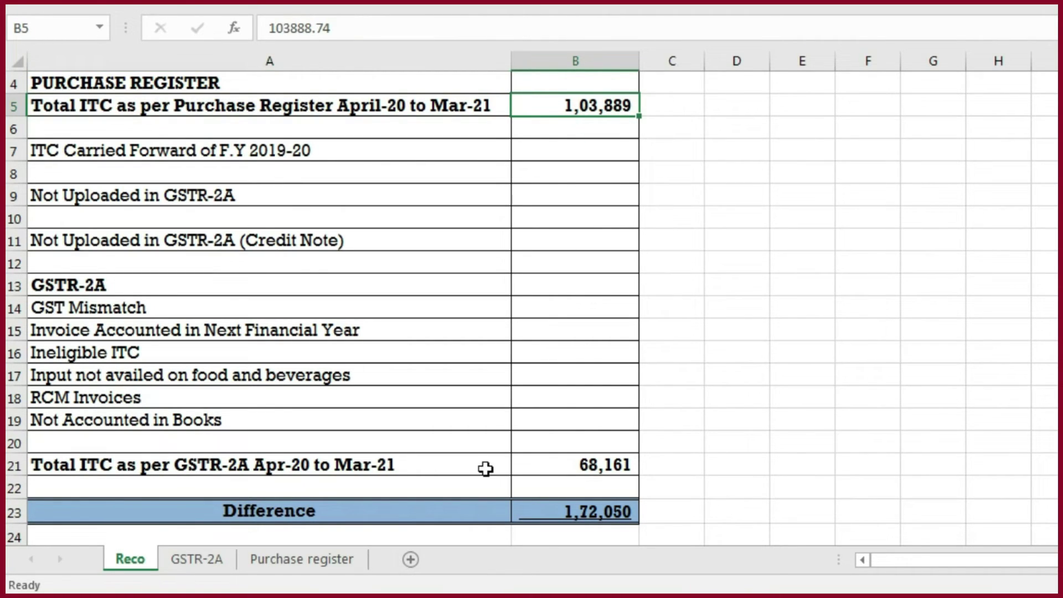
double_click(564, 465)
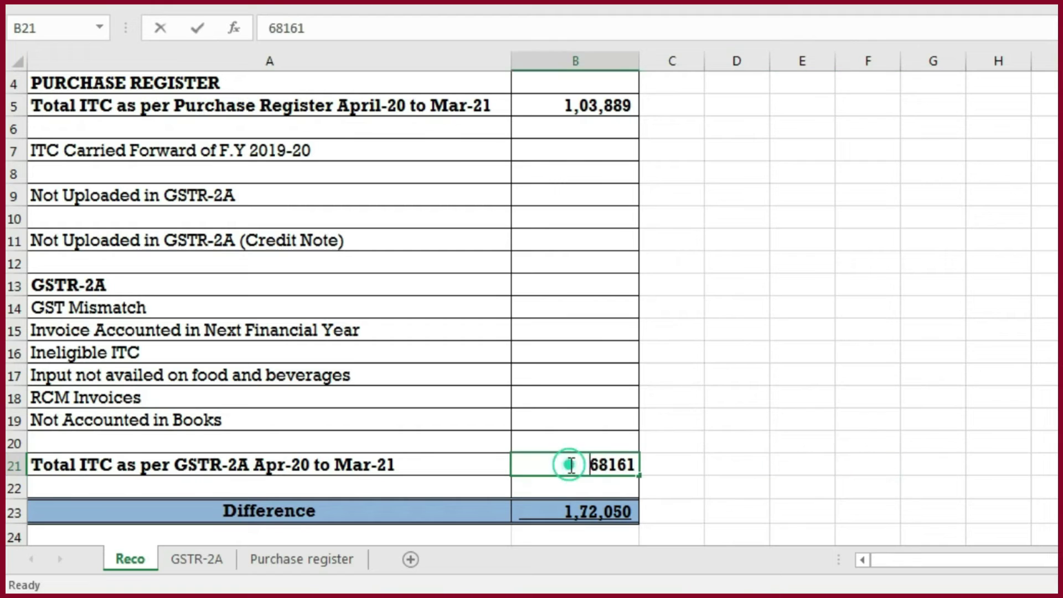
text(-)
key(Return)
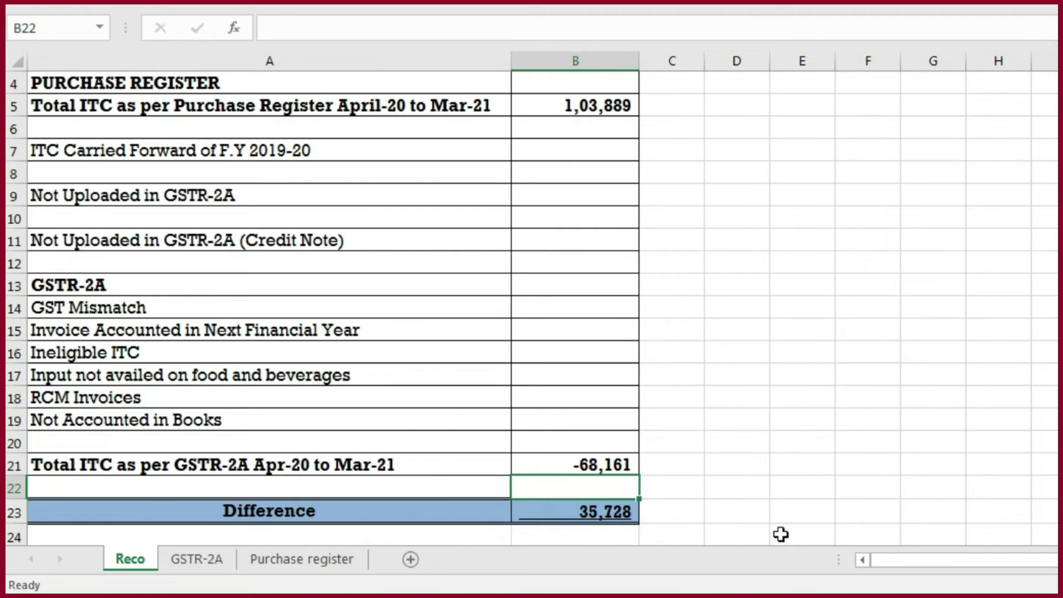
click(593, 507)
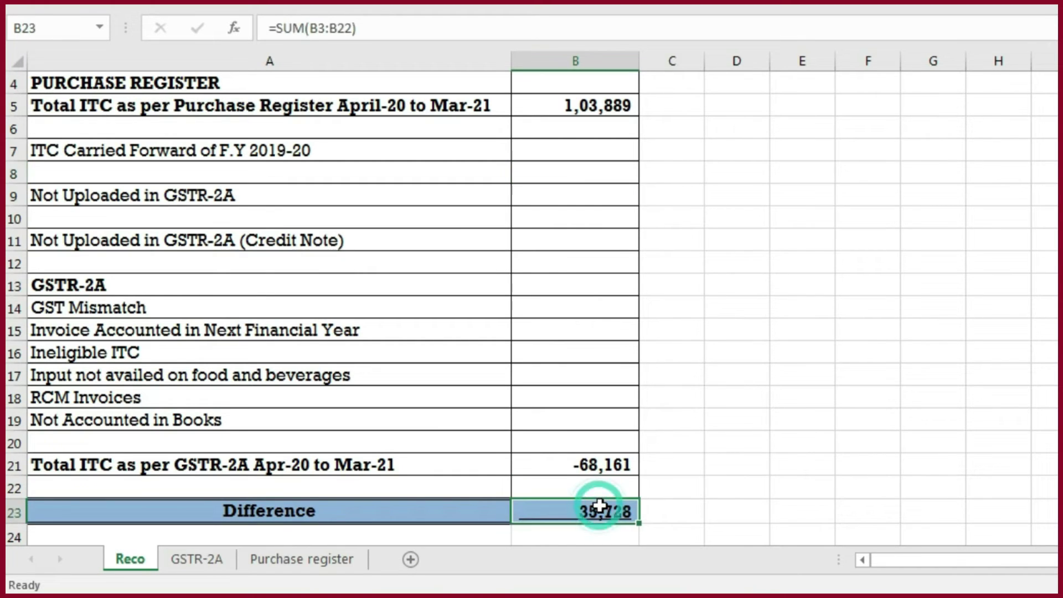
drag(292, 149, 299, 257)
- Filter the Purchase register's Remark column to show only 'Uploaded in F.Y.19-20' rows
click(137, 148)
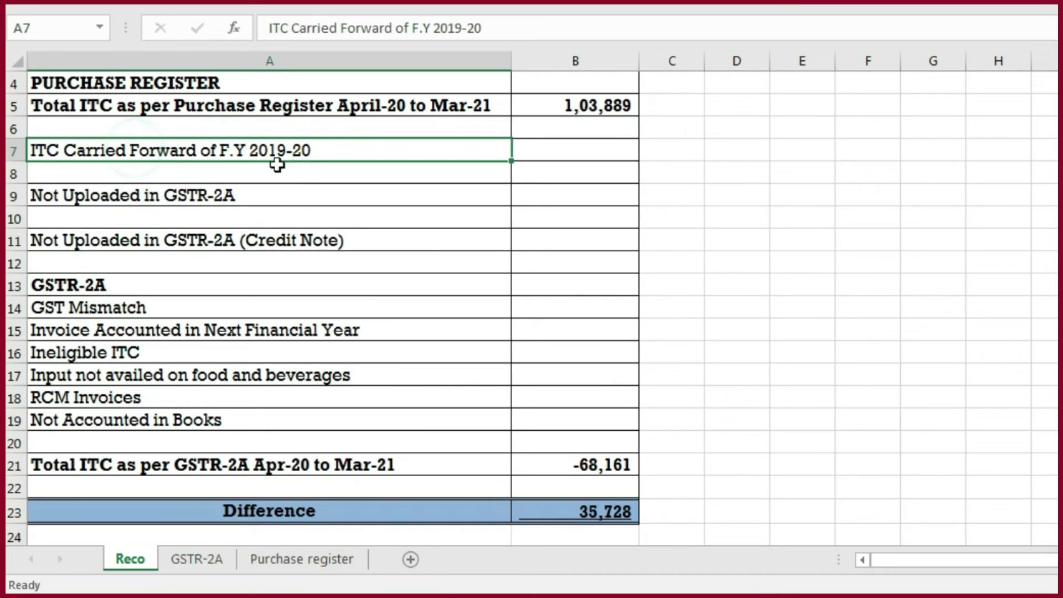
click(291, 559)
click(888, 167)
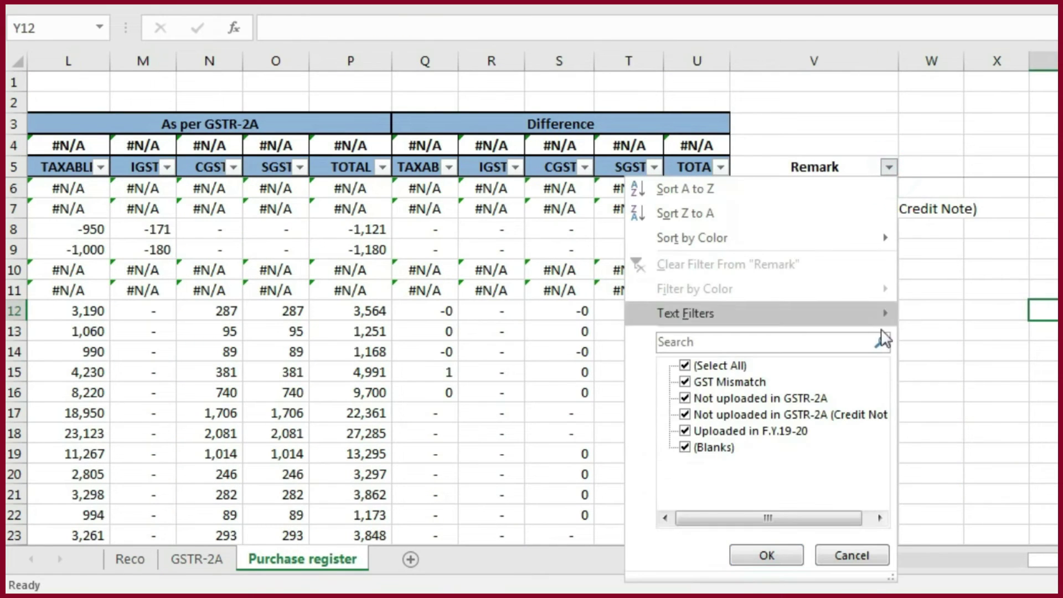
click(693, 367)
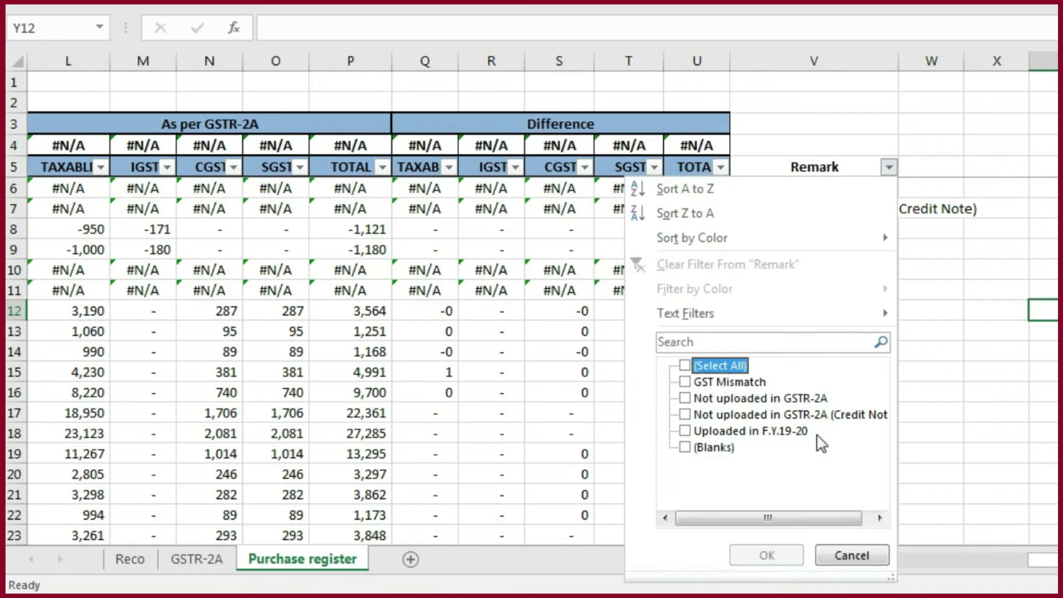
click(684, 431)
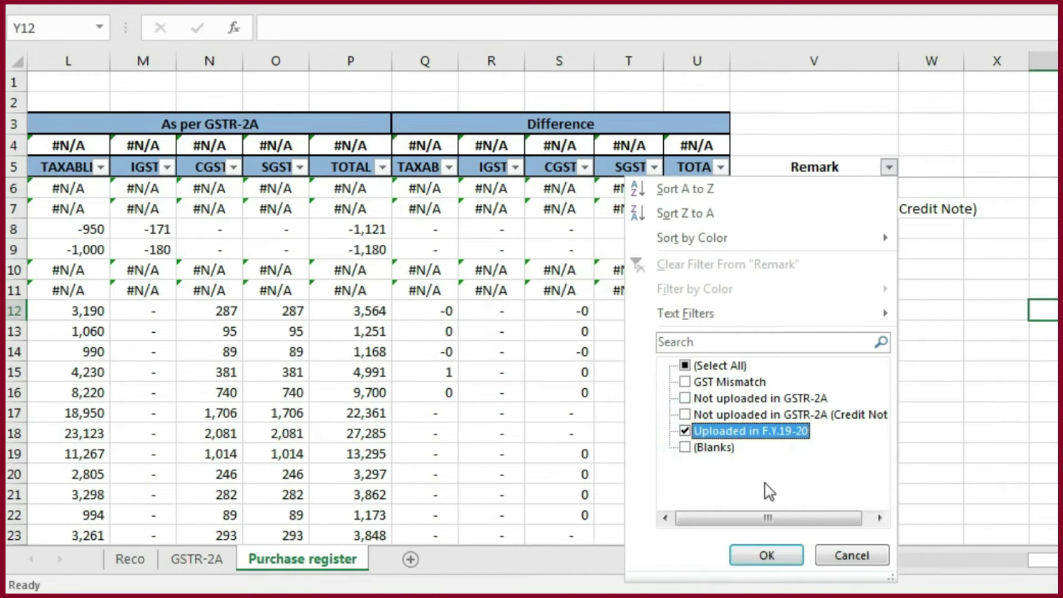
click(767, 553)
scroll(985, 183, left, 5)
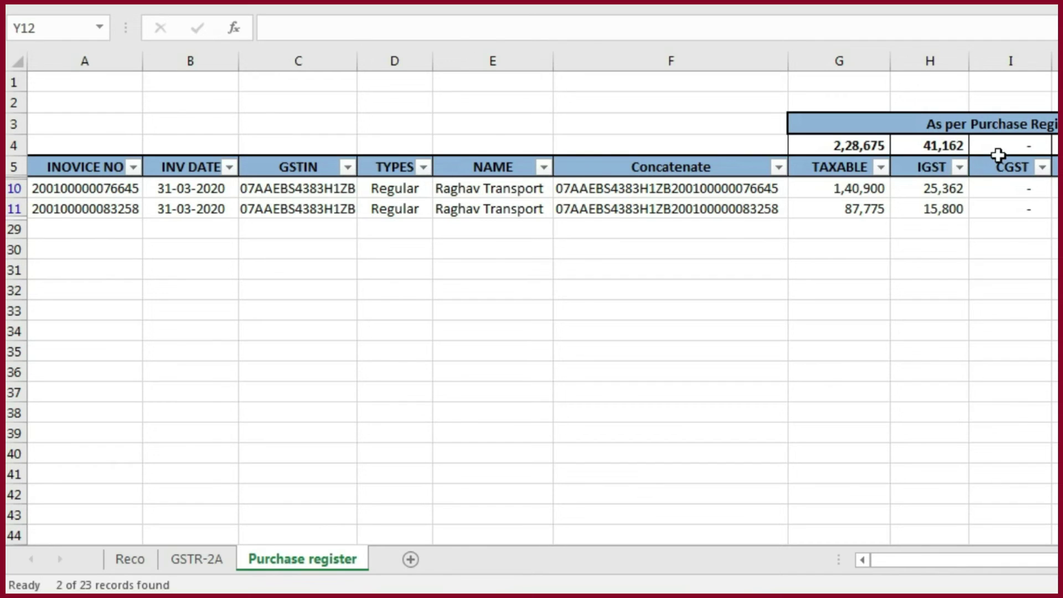
click(145, 558)
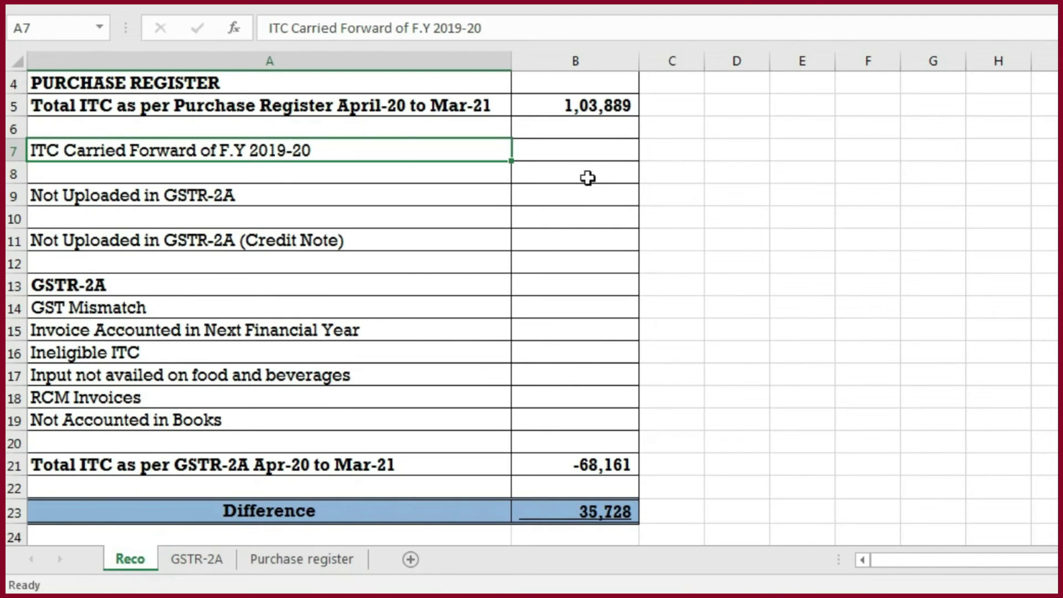
click(576, 151)
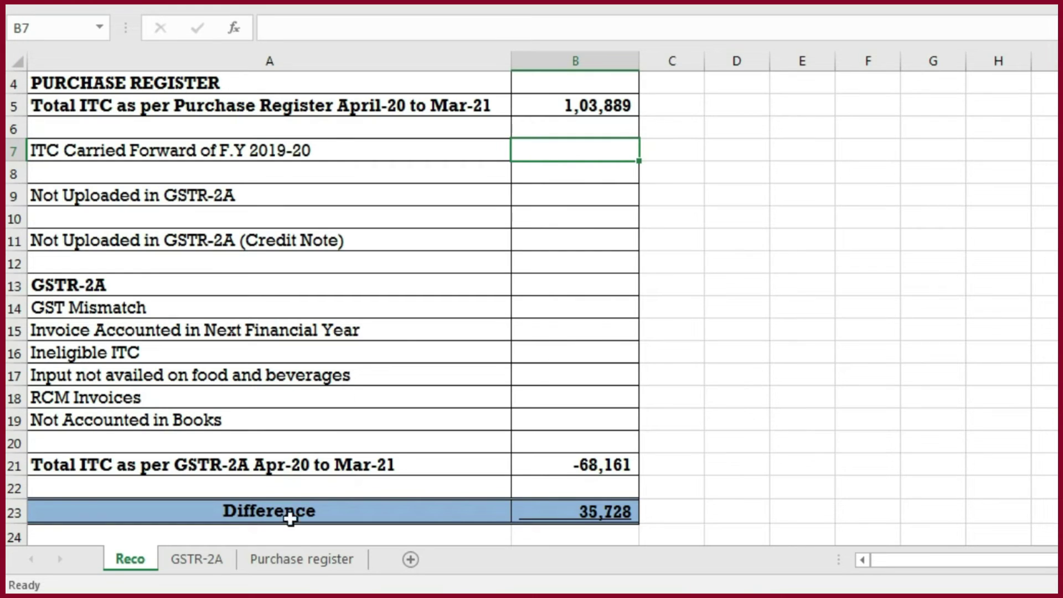
click(302, 563)
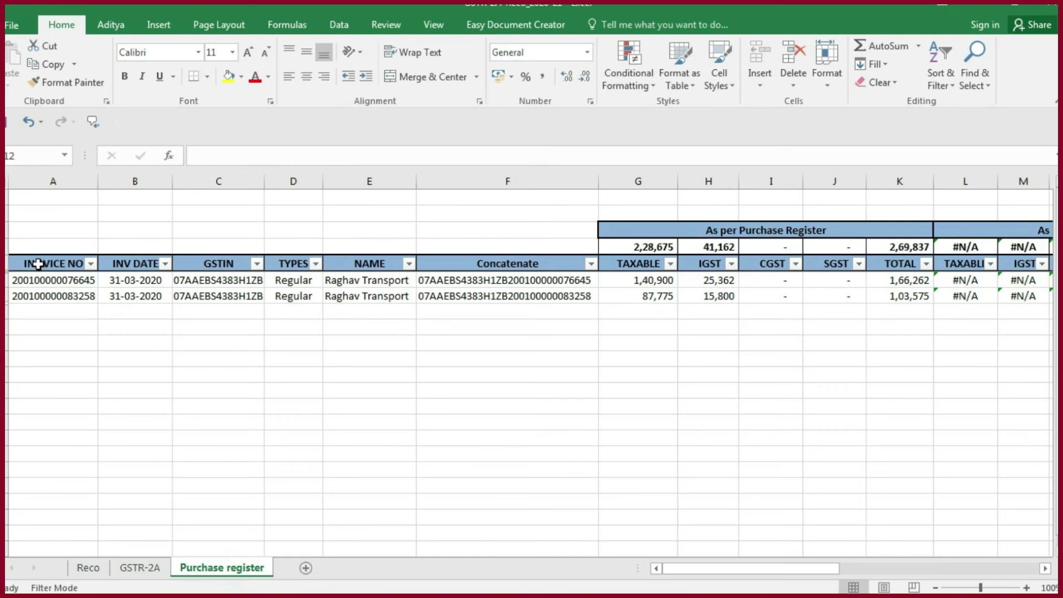
- Copy the filtered purchase rows with headers and paste them at A3 on a new sheet
click(37, 264)
key(ctrl+shift+Right)
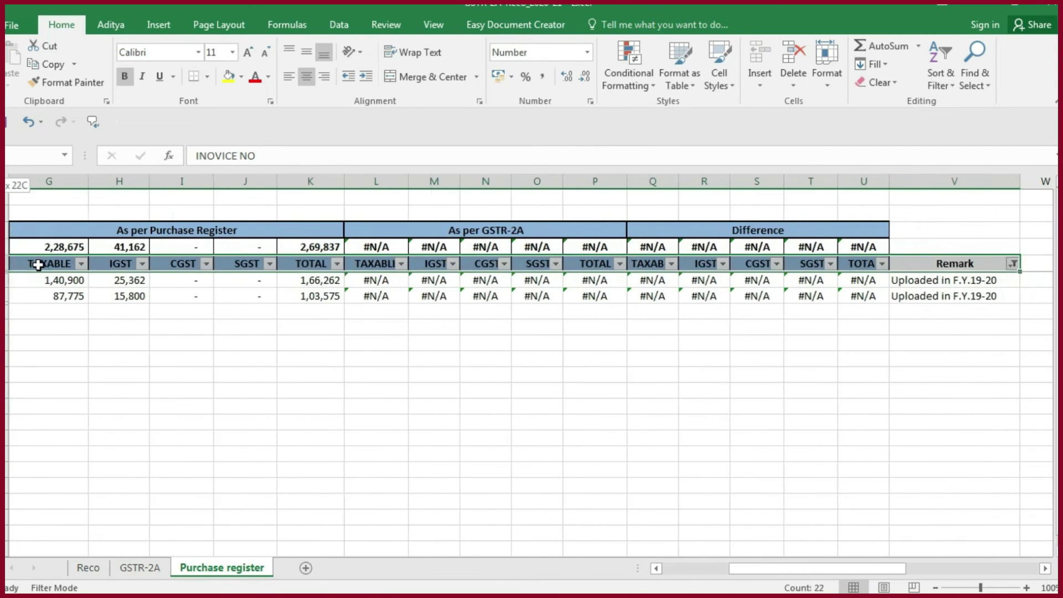
key(ctrl+shift+Down)
key(ctrl+c)
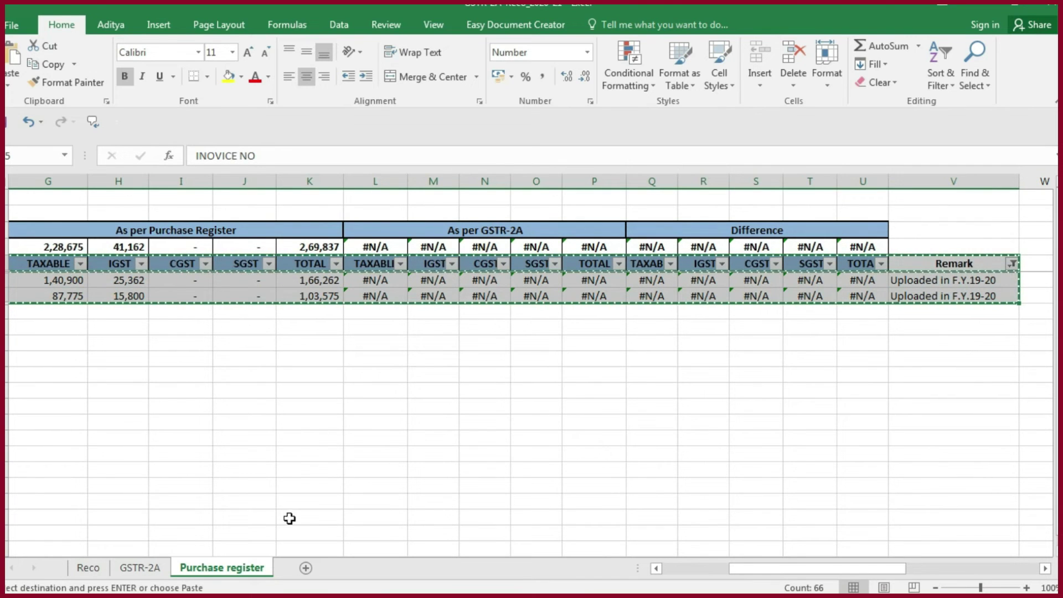
click(306, 569)
click(23, 236)
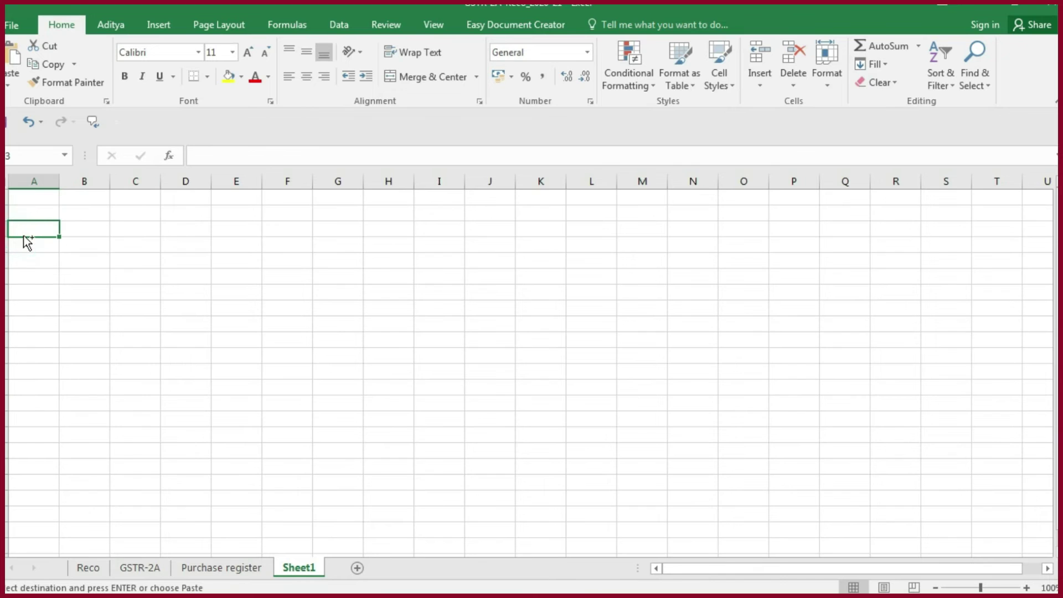
key(ctrl+v)
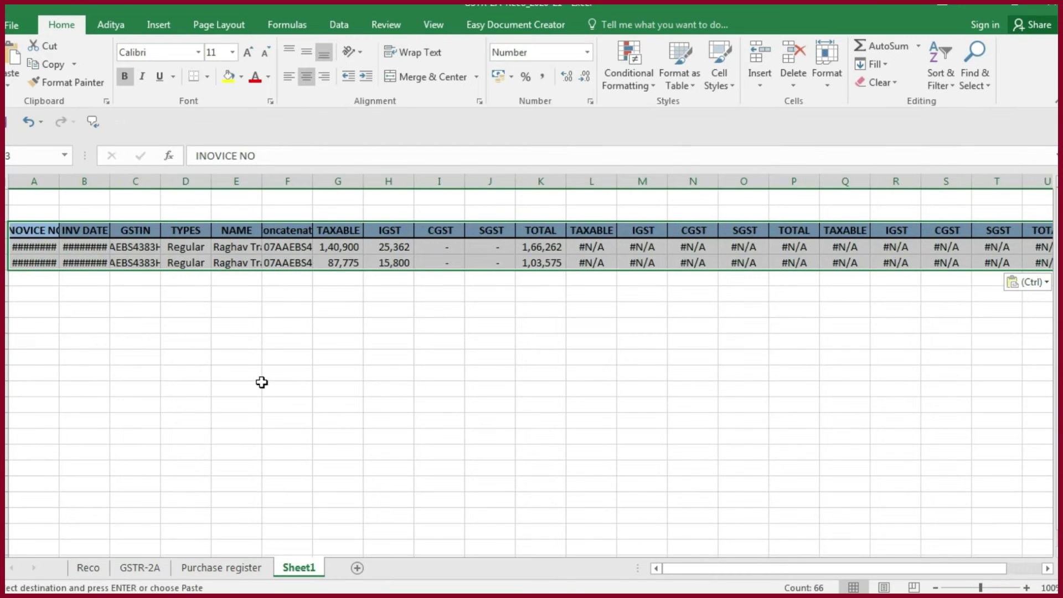
- Rename the new sheet to 'Record (PR)'
key(alt+h)
key(o)
key(r)
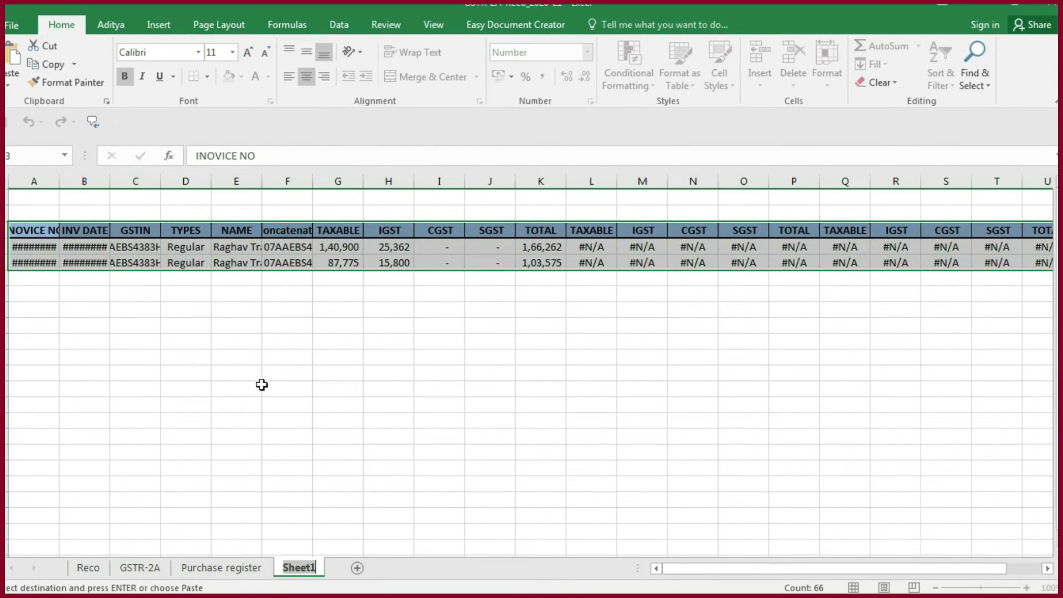
text(Record (PR))
click(490, 341)
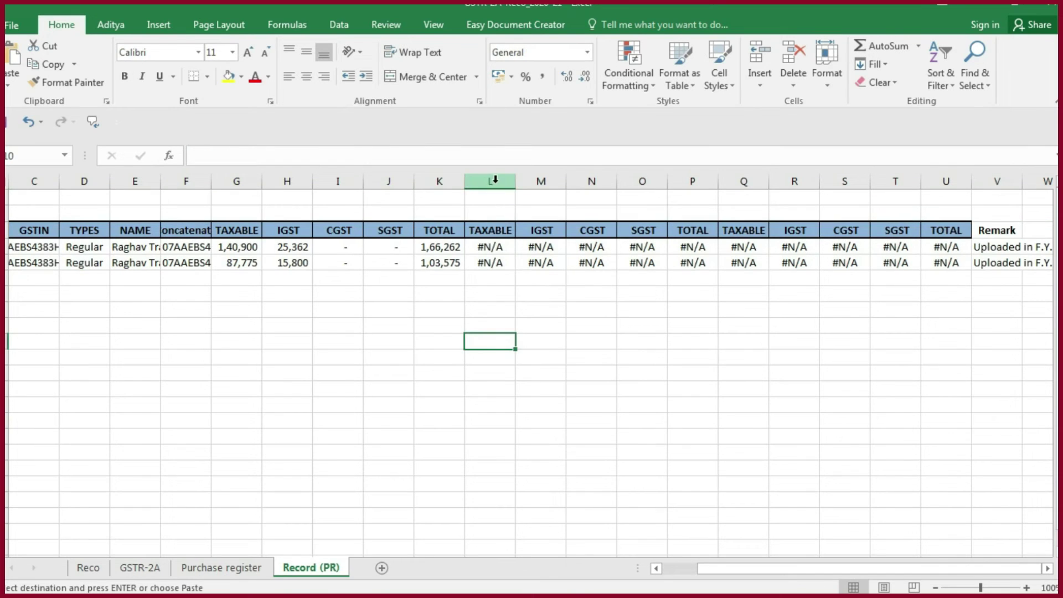
drag(495, 181, 946, 181)
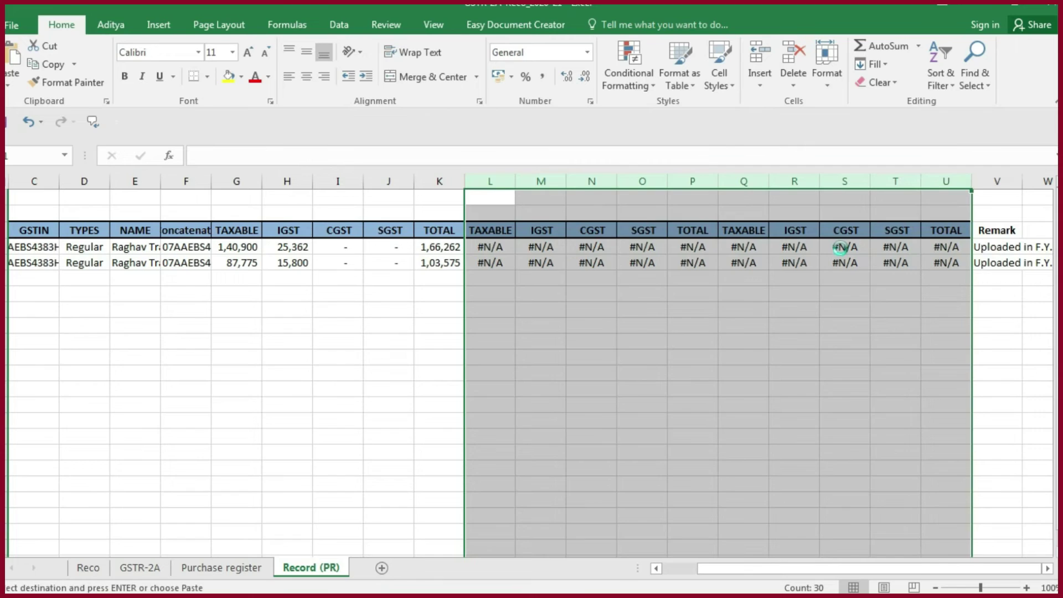
- Delete the GSTR-2A and Difference columns and insert a 'Total Tax' column before TOTAL
click(591, 341)
click(450, 179)
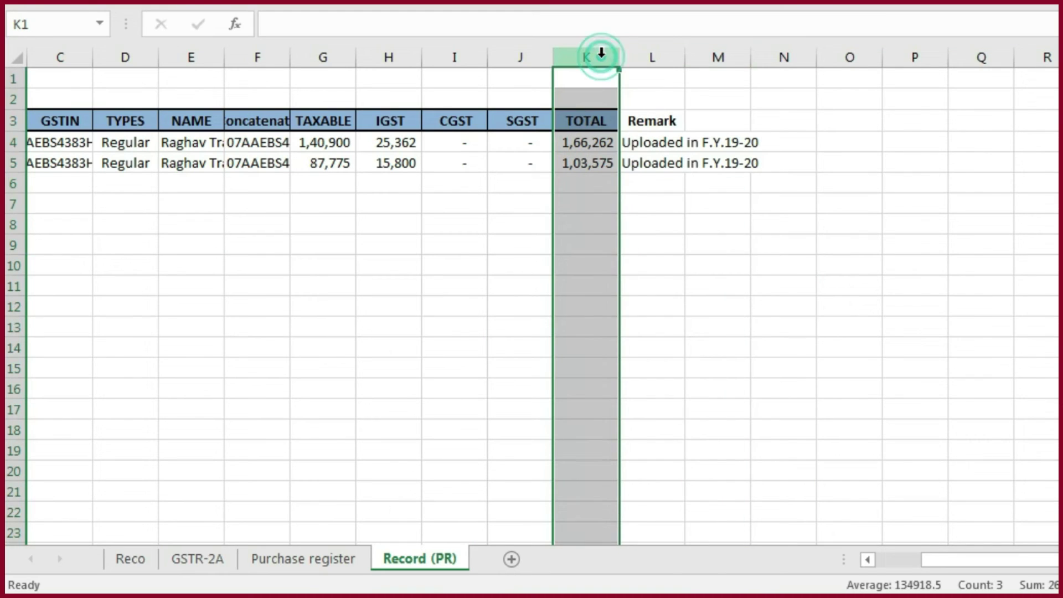
right_click(601, 53)
click(675, 198)
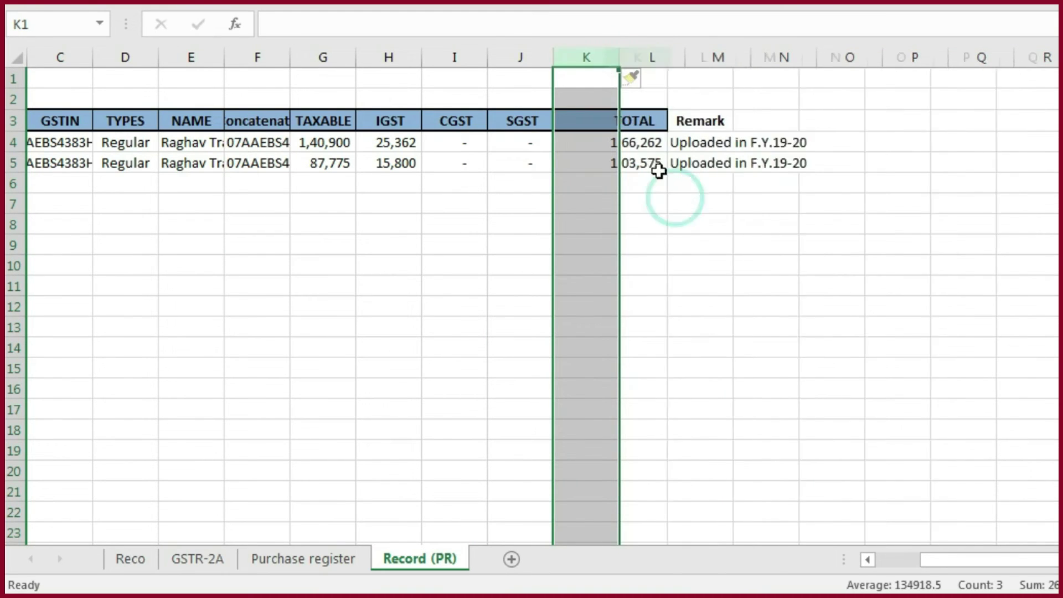
click(577, 117)
text(Total Tax)
key(Return)
- Enter =H4+I4+J4 in K4 and copy it to K5 for each row's Total Tax
text(=)
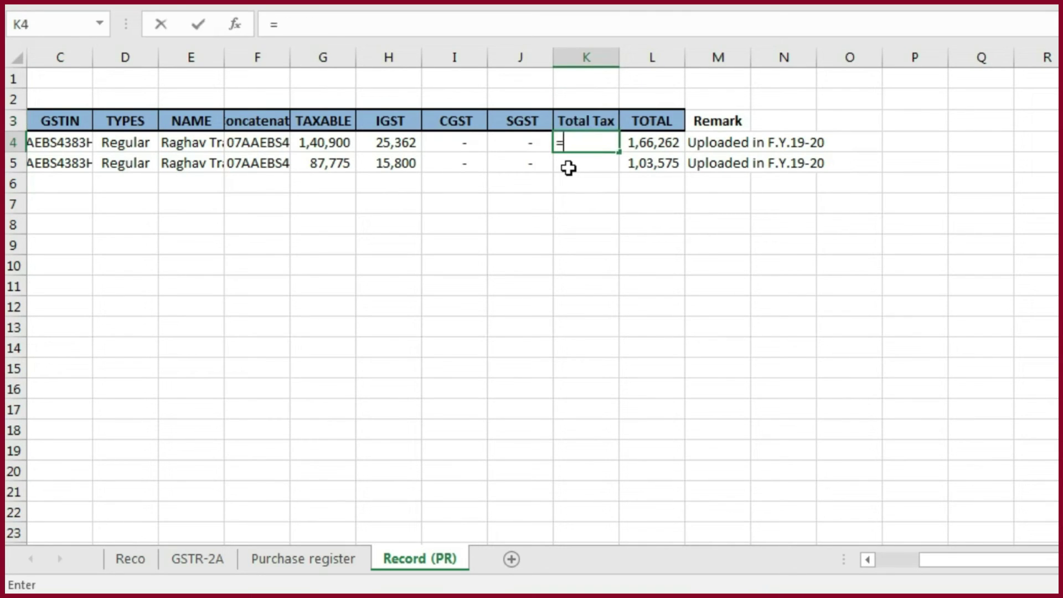
click(406, 144)
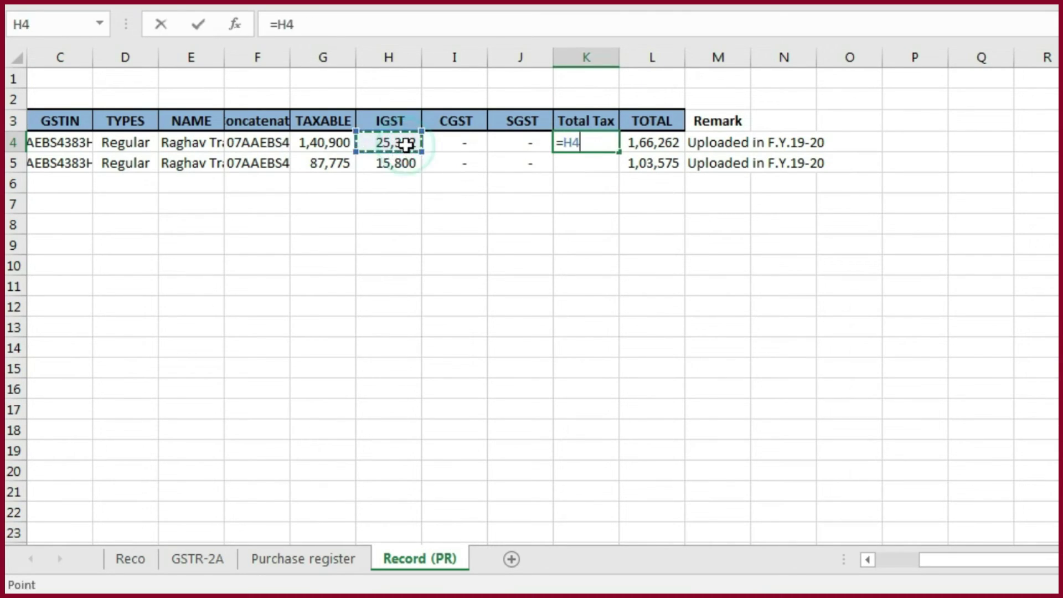
text(+)
click(455, 145)
text(+)
click(518, 144)
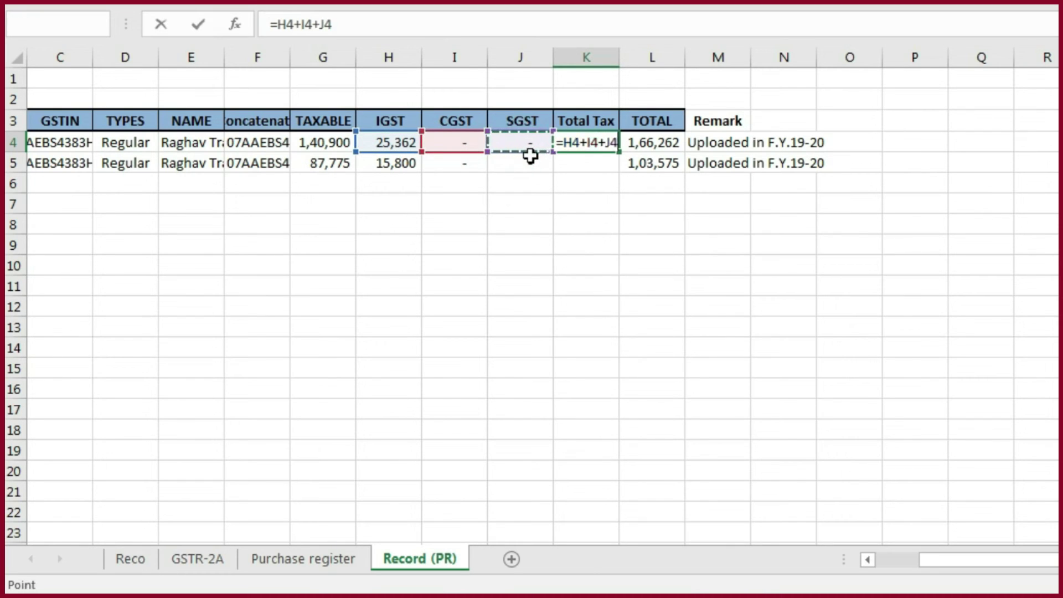
key(Return)
key(Up)
key(ctrl+c)
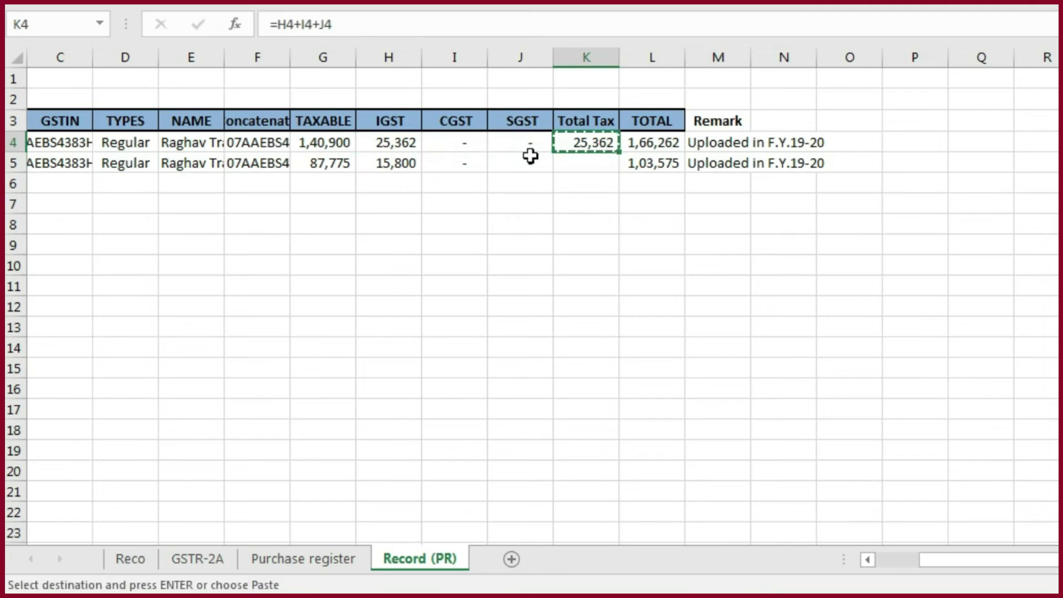
key(Down)
key(ctrl+v)
key(Up)
key(Up)
key(Up)
key(Escape)
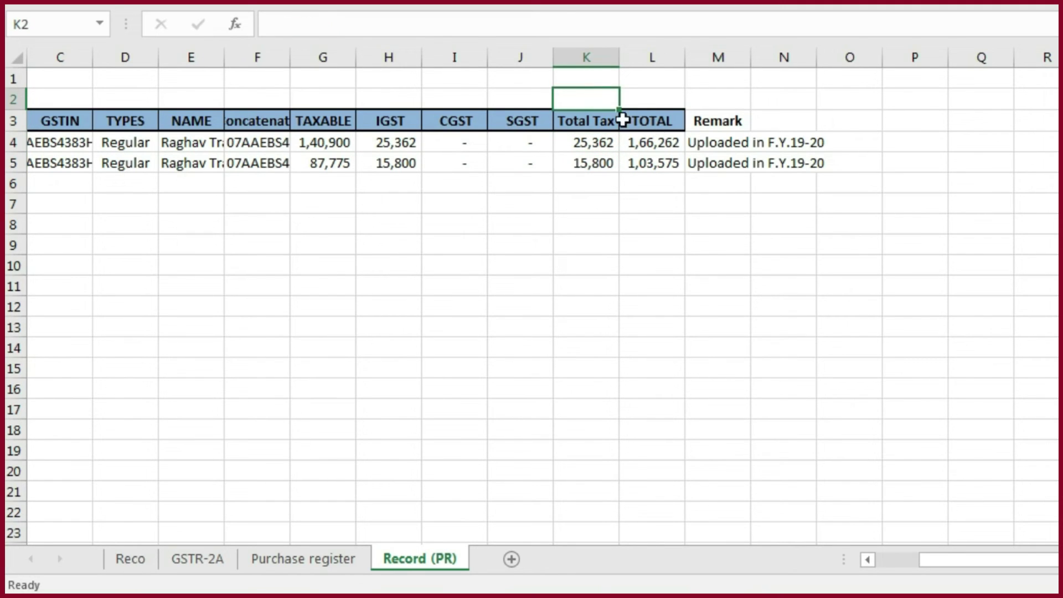
- Put =SUM(K4:K5) in K2 to total the Total Tax at 41,162
click(586, 99)
text(=)
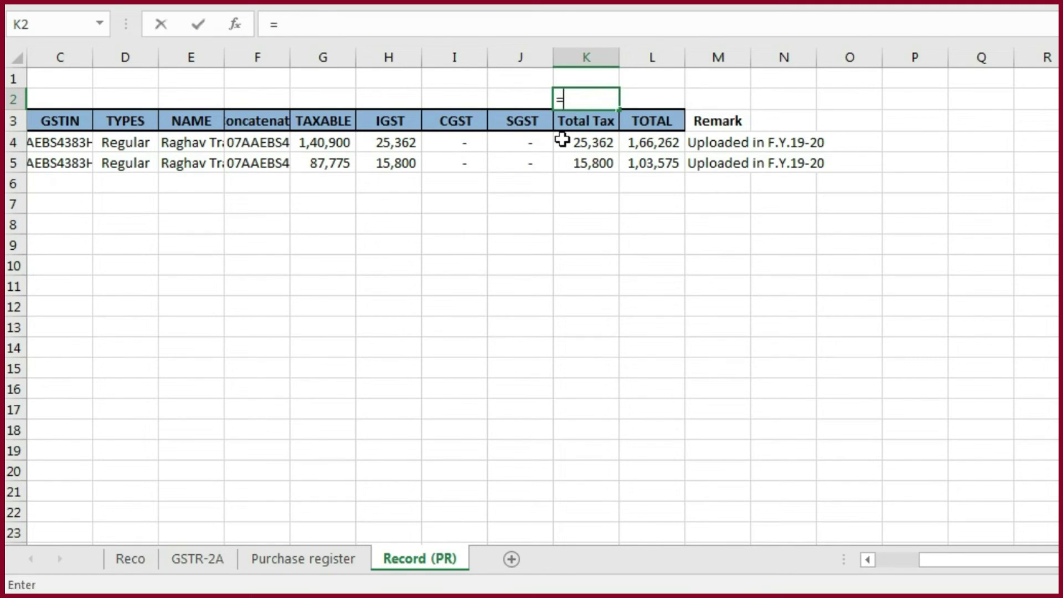
text(sum)
key(Tab)
key(Down)
key(Down)
key(shift+Down)
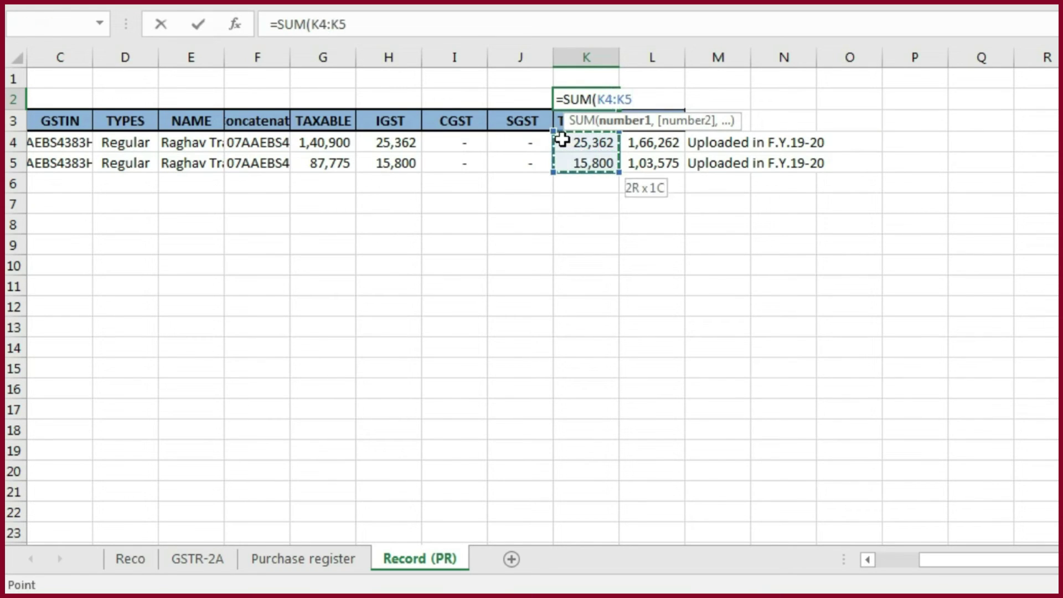
text())
key(Return)
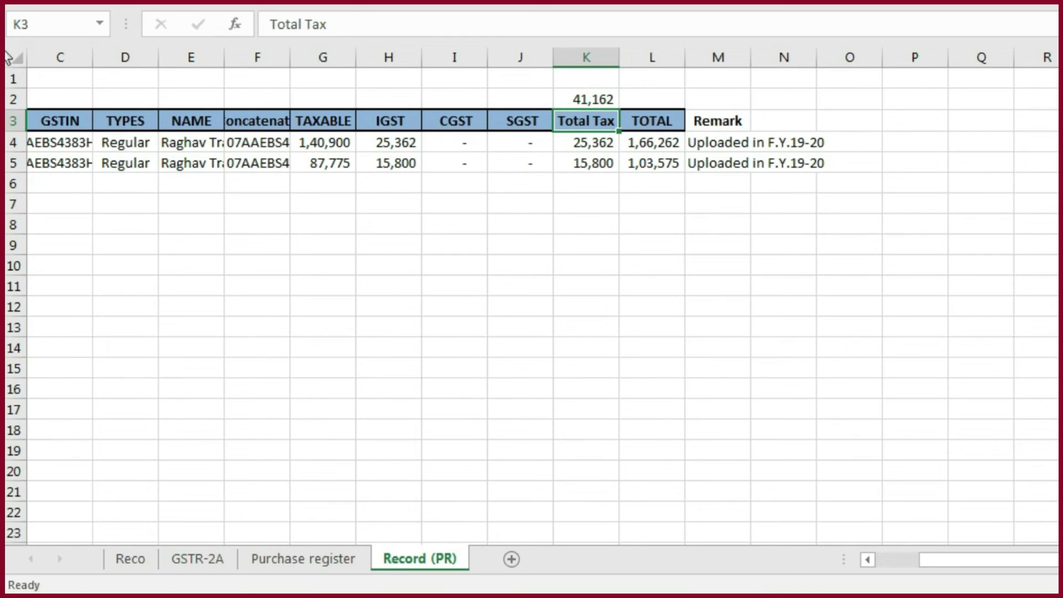
click(128, 559)
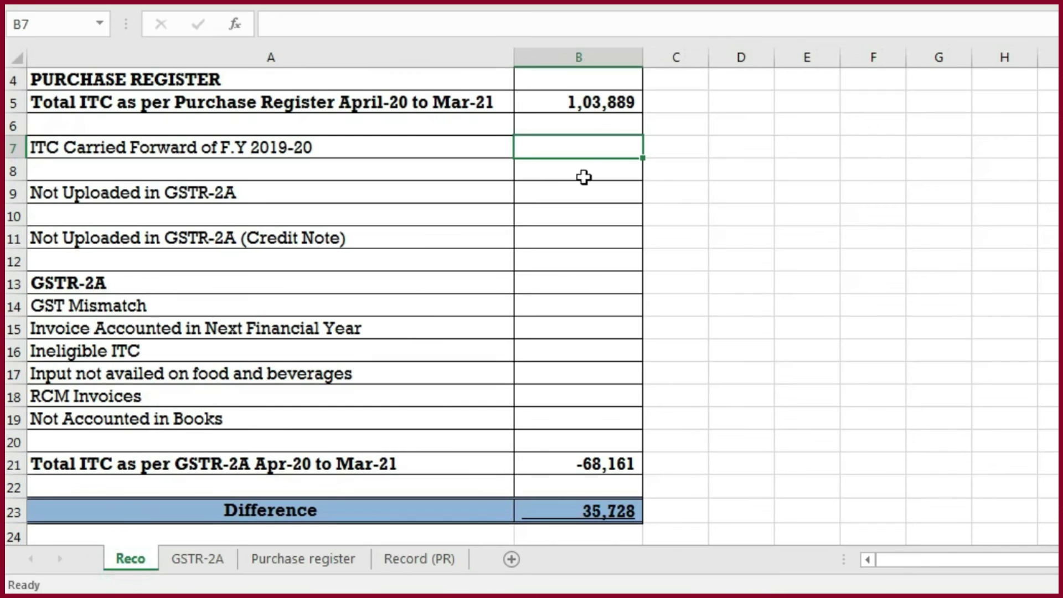
- Link Reco B7 to minus Record (PR) K2, making ITC Carried Forward -41,162
click(164, 149)
drag(289, 149, 305, 251)
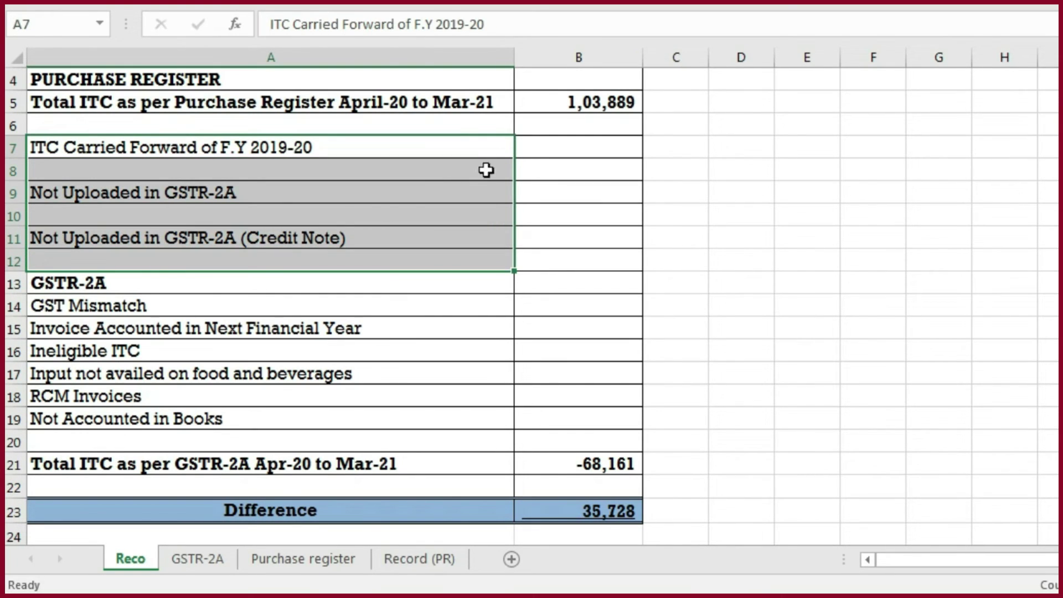
click(535, 145)
drag(105, 303, 149, 409)
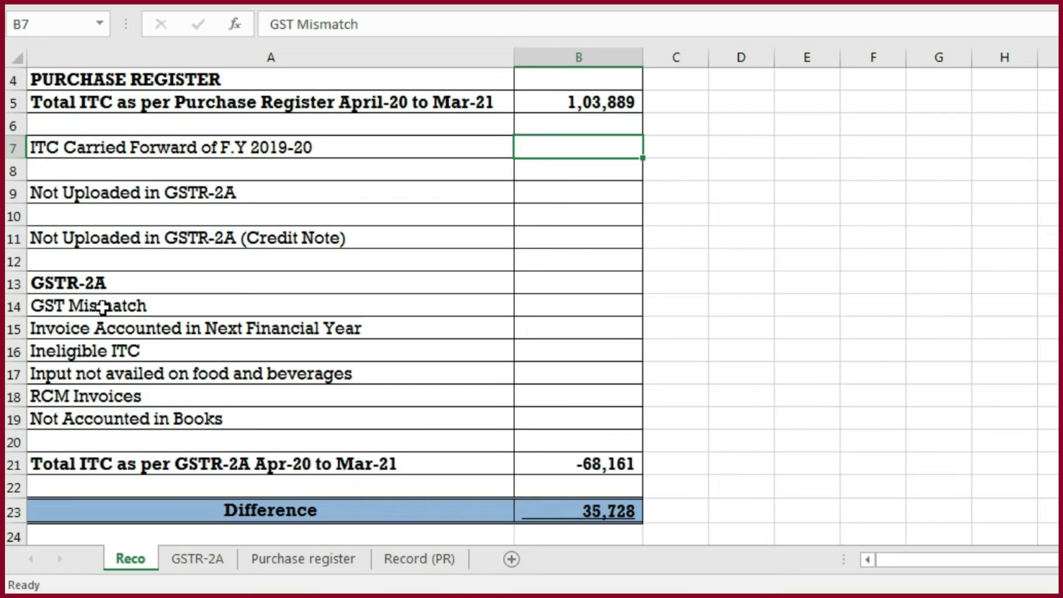
click(555, 151)
text(-)
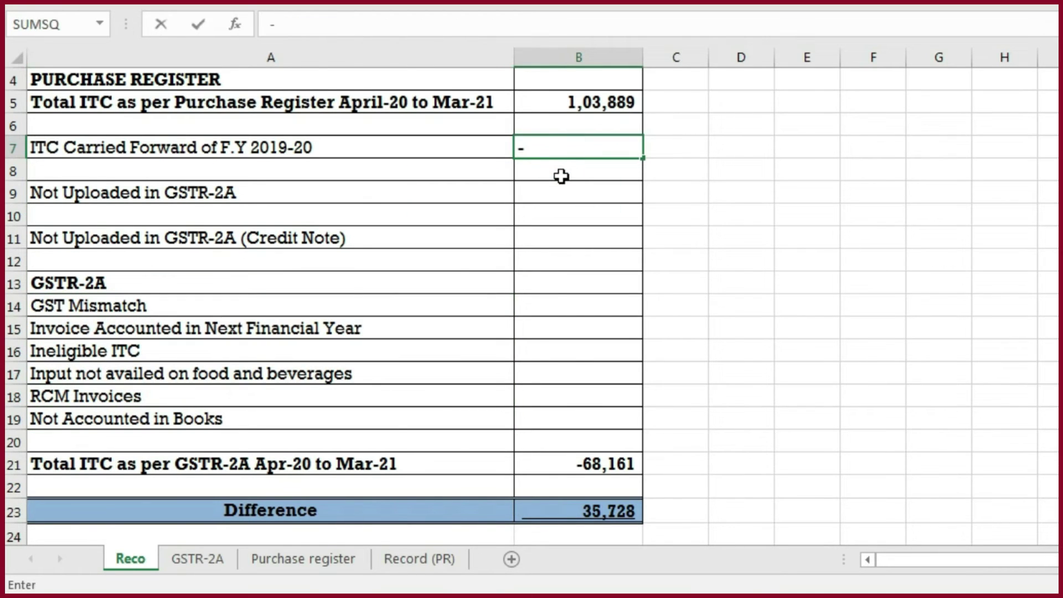
click(422, 559)
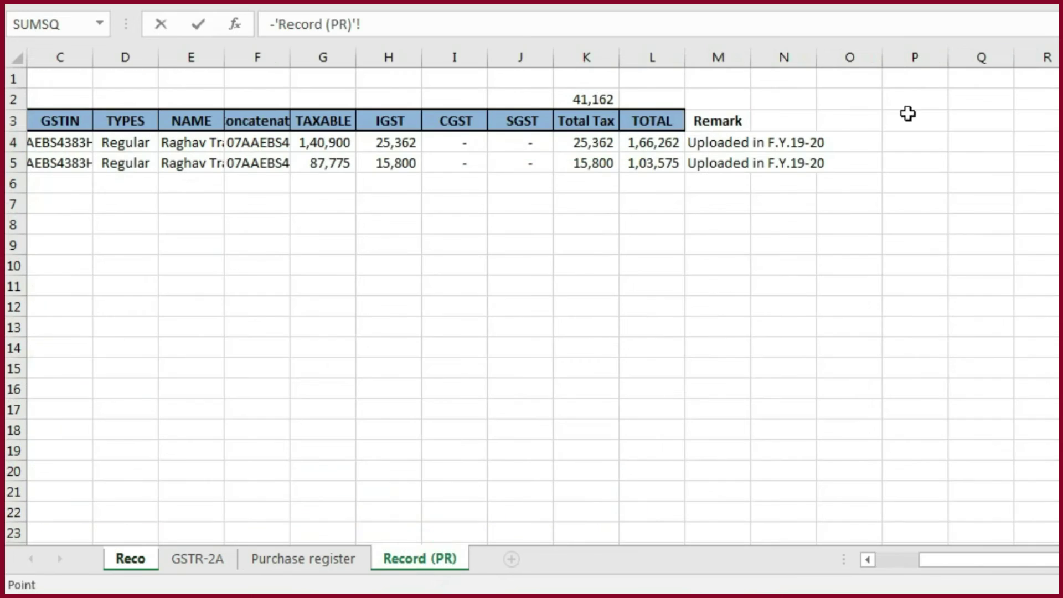
click(591, 99)
key(Return)
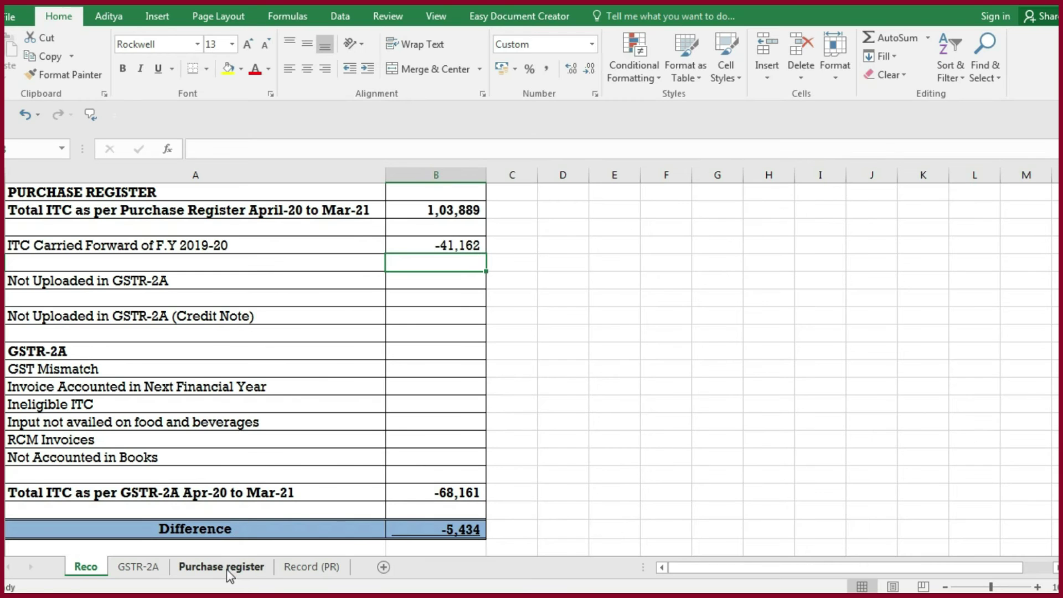
- Change the Purchase register Remark filter to 'Not uploaded in GSTR-2A' only
click(220, 567)
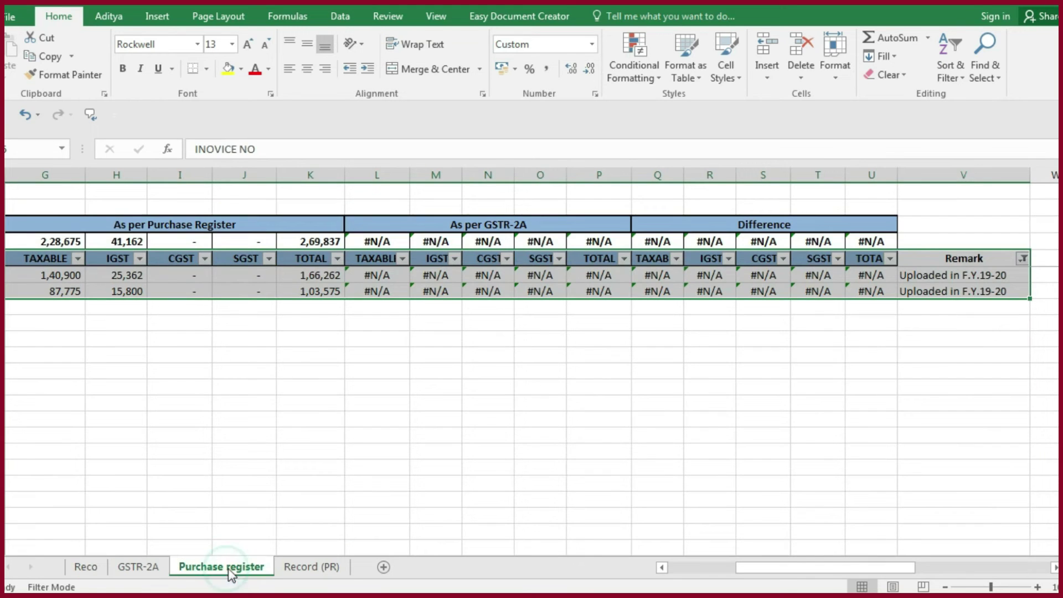
click(1022, 259)
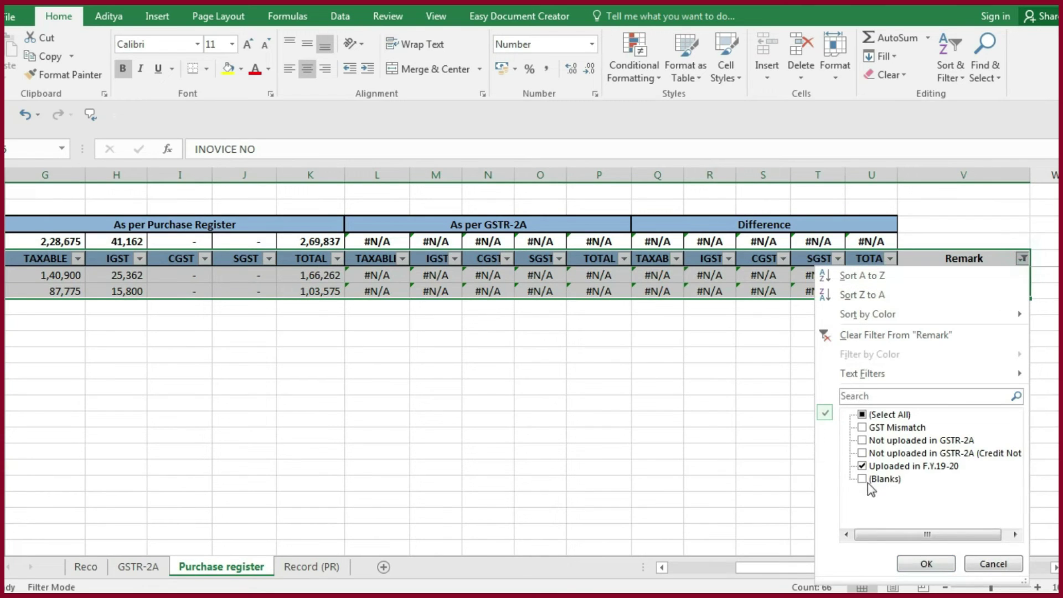
click(863, 466)
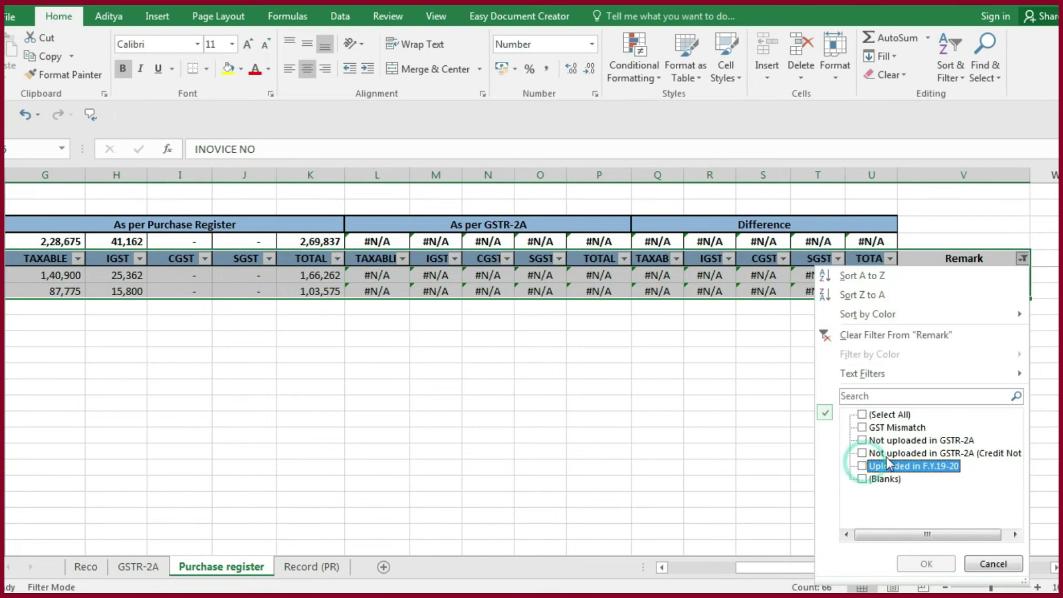
click(862, 440)
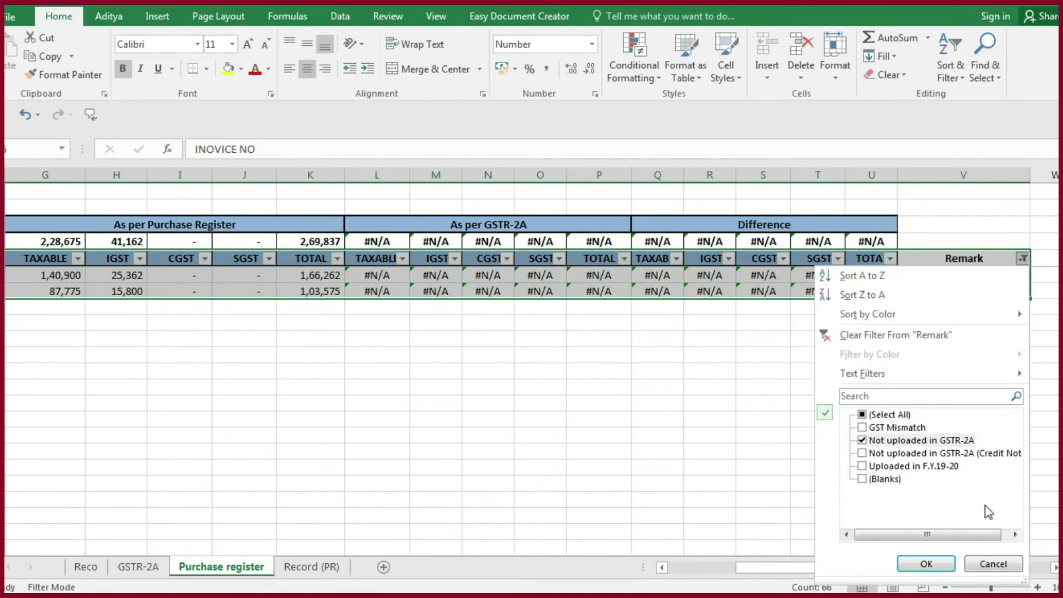
click(926, 564)
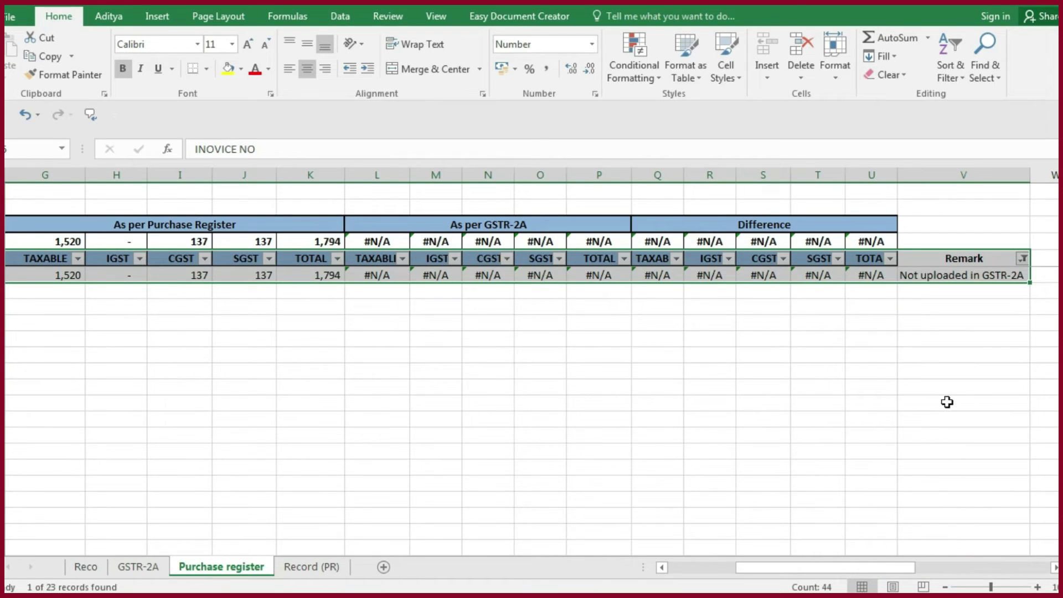
- Copy the filtered row with headers and paste it at row 8 of Record (PR)
key(ctrl+c)
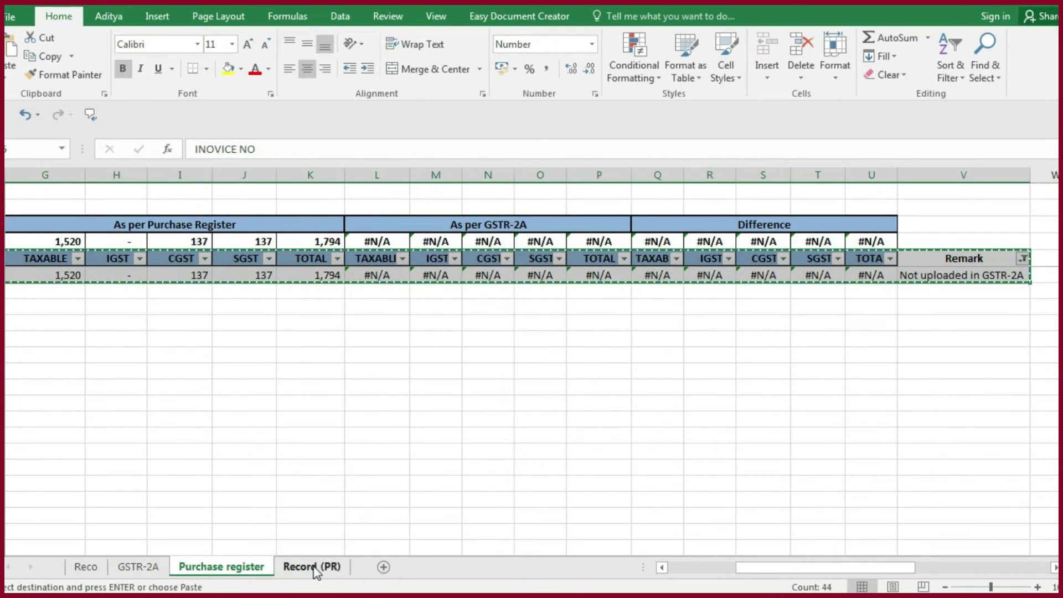
click(312, 566)
drag(722, 567, 689, 567)
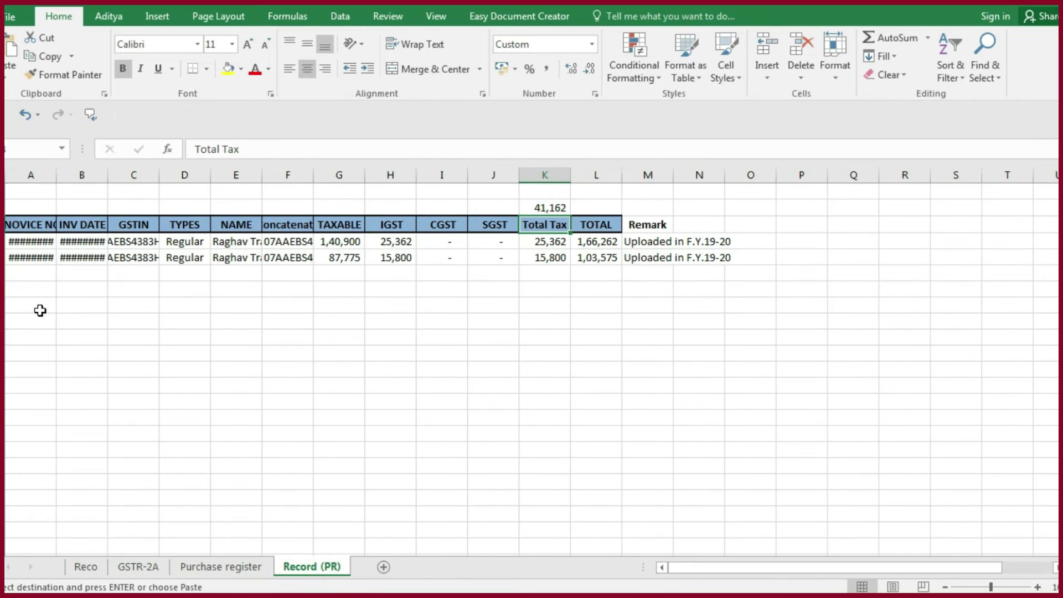
click(35, 306)
key(ctrl+v)
- Move the Remark column next to TOTAL and delete the leftover GSTR-2A and Difference columns
scroll(952, 332, right, 1)
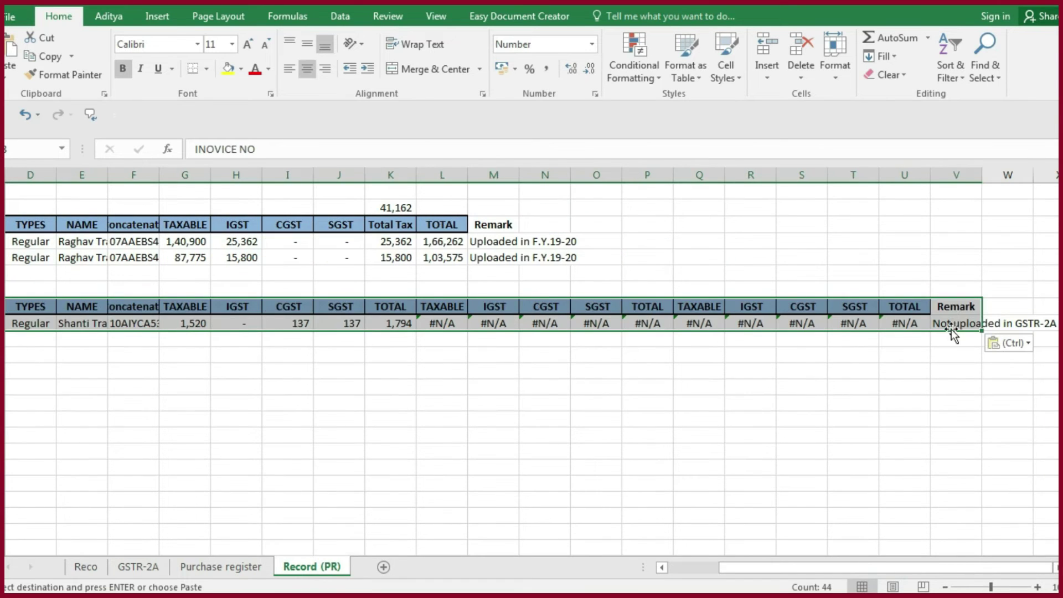
drag(951, 307, 953, 325)
key(ctrl+c)
click(500, 304)
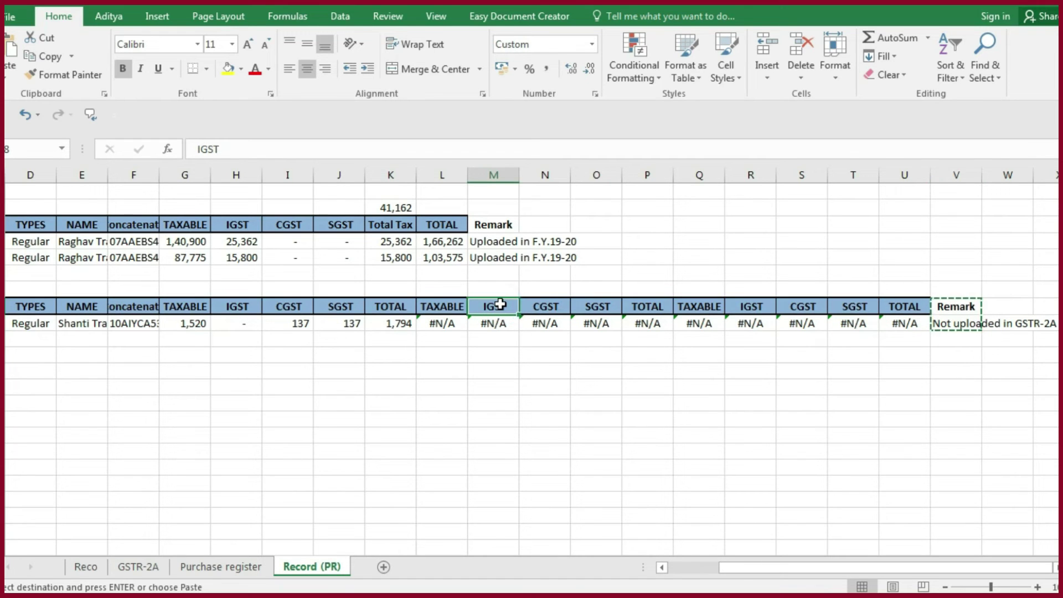
key(ctrl+v)
drag(545, 175, 904, 176)
right_click(782, 278)
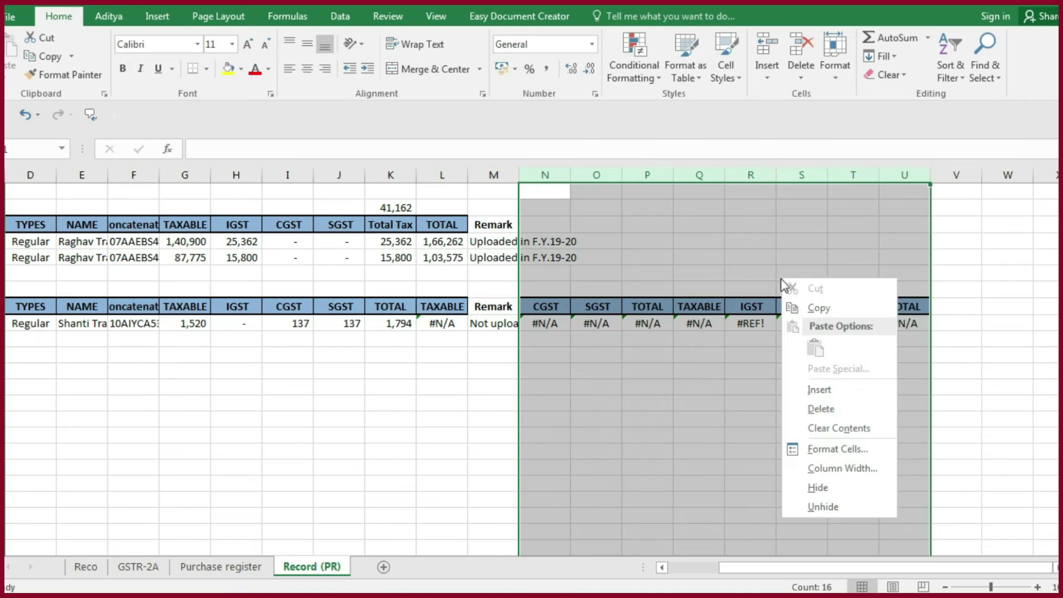
click(821, 409)
click(442, 357)
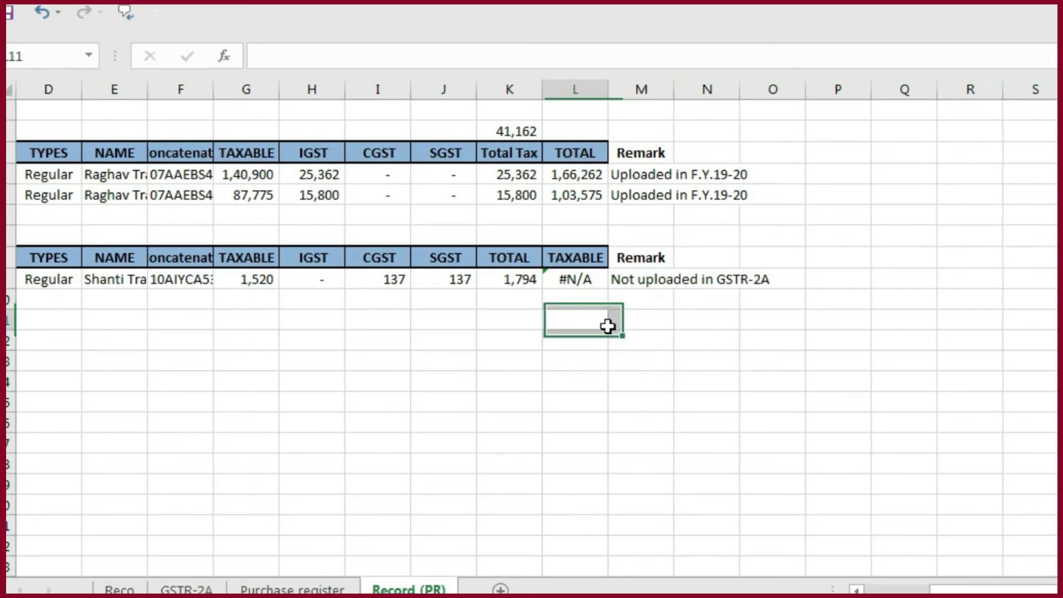
- Shift TOTAL right and paste the Total Tax header and formula, giving 274 for the invoice
drag(515, 265, 515, 285)
key(ctrl+c)
click(581, 260)
key(ctrl+v)
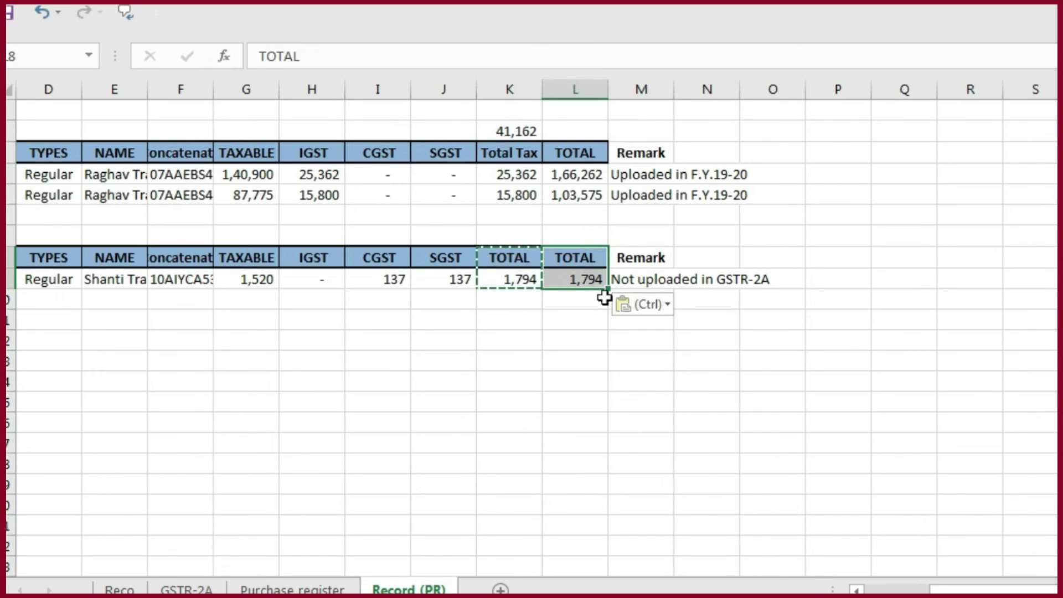
click(837, 214)
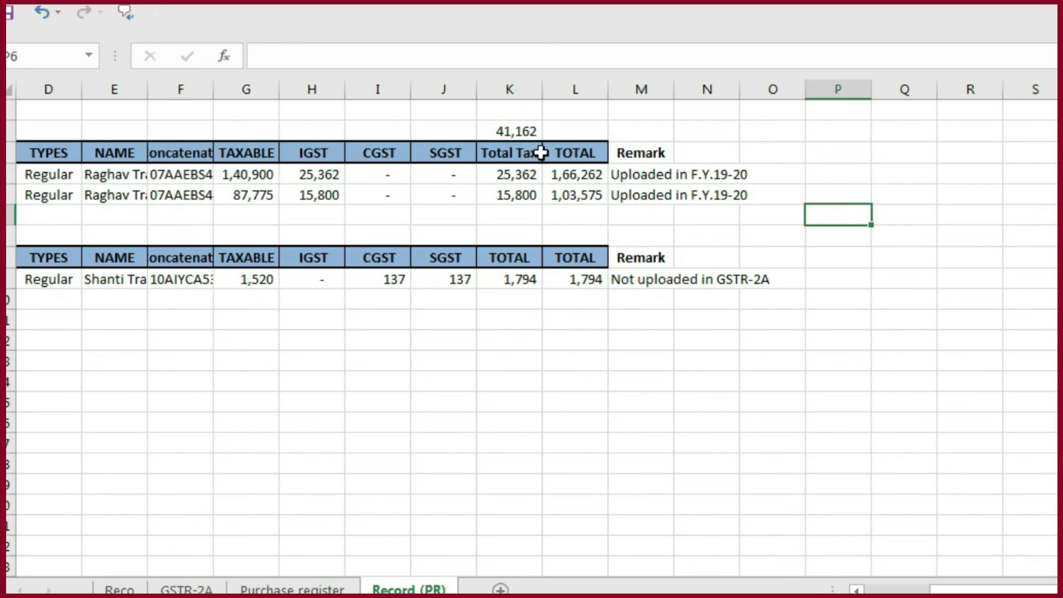
drag(537, 152, 532, 172)
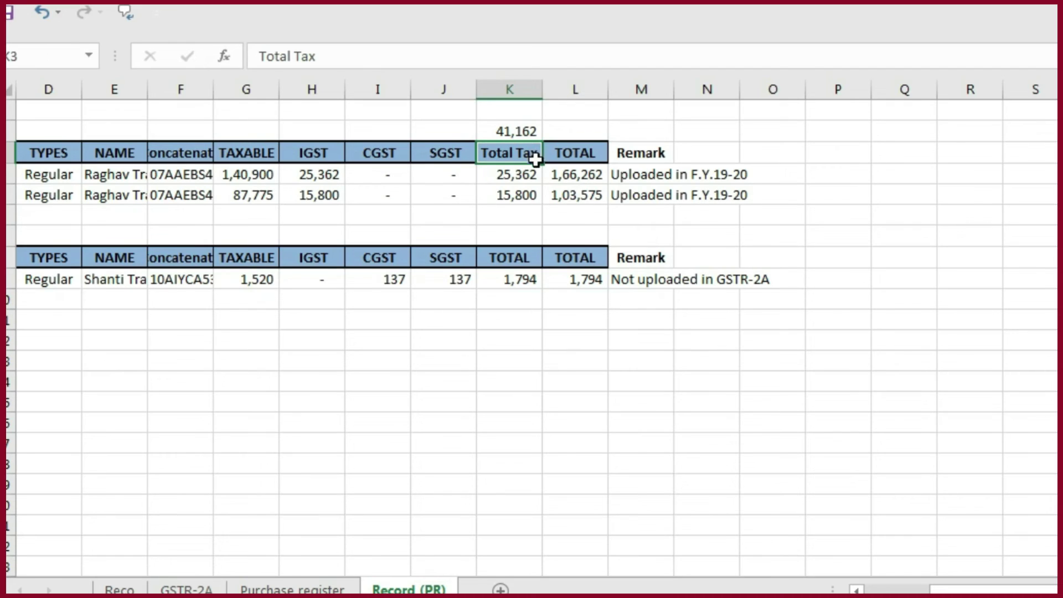
key(ctrl+c)
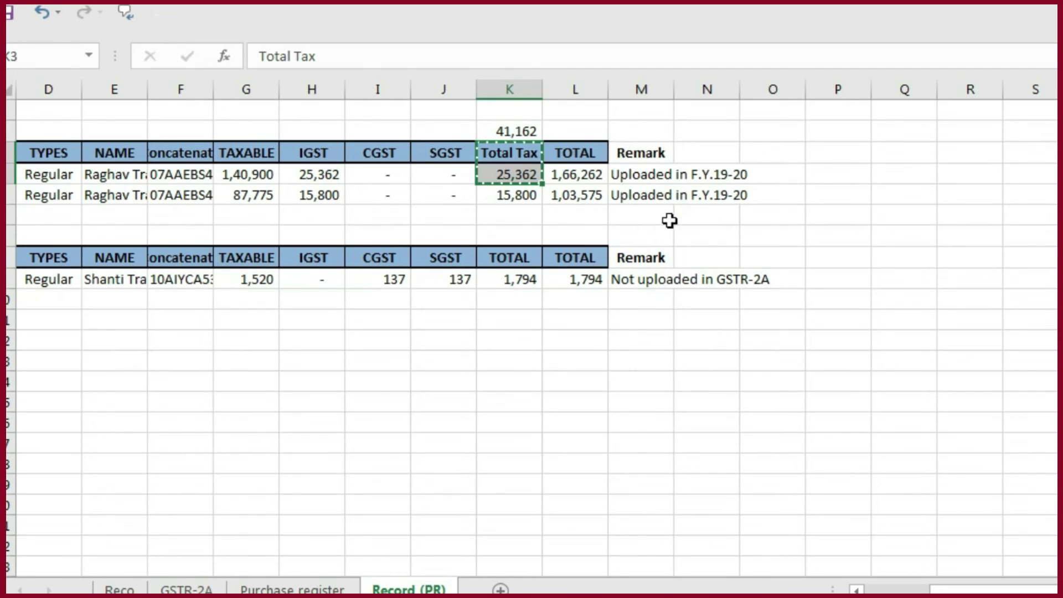
click(494, 252)
key(ctrl+v)
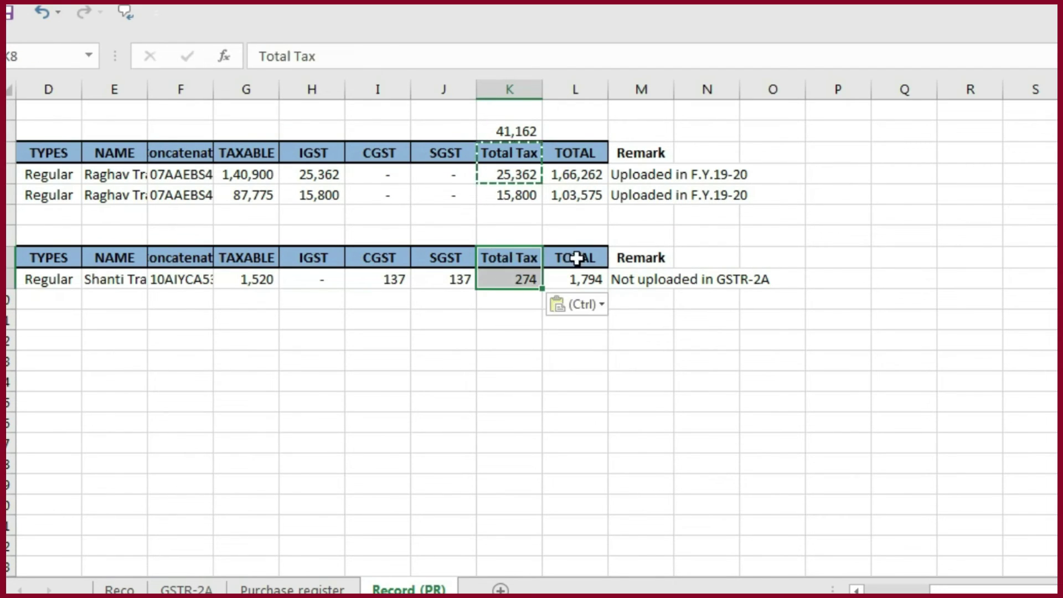
- Enter =SUM(K9) in K7 above the header to total the Total Tax at 274
click(511, 233)
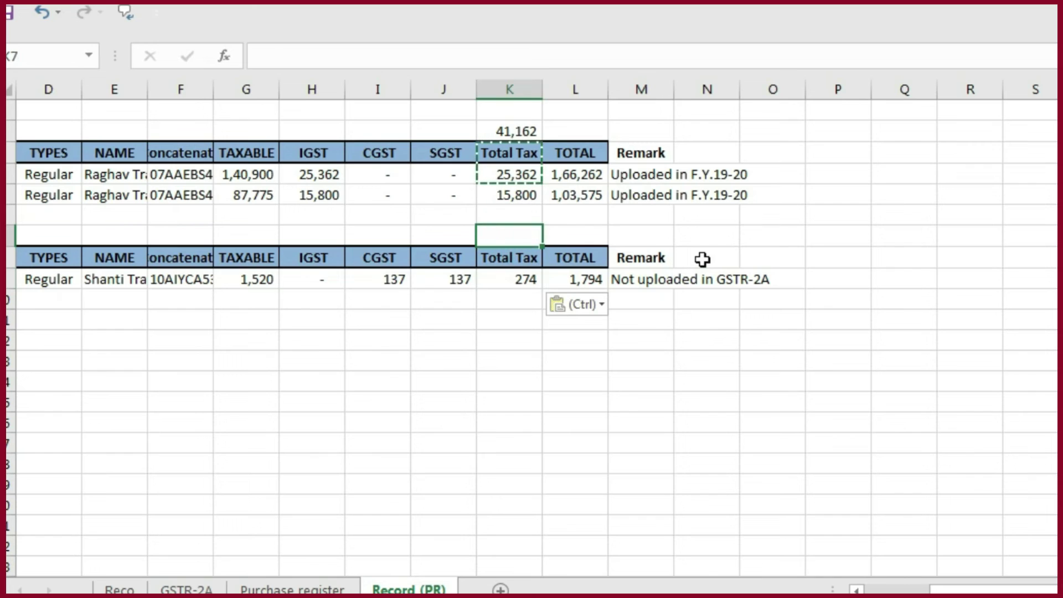
key(Escape)
text(=sum)
key(Tab)
key(Down)
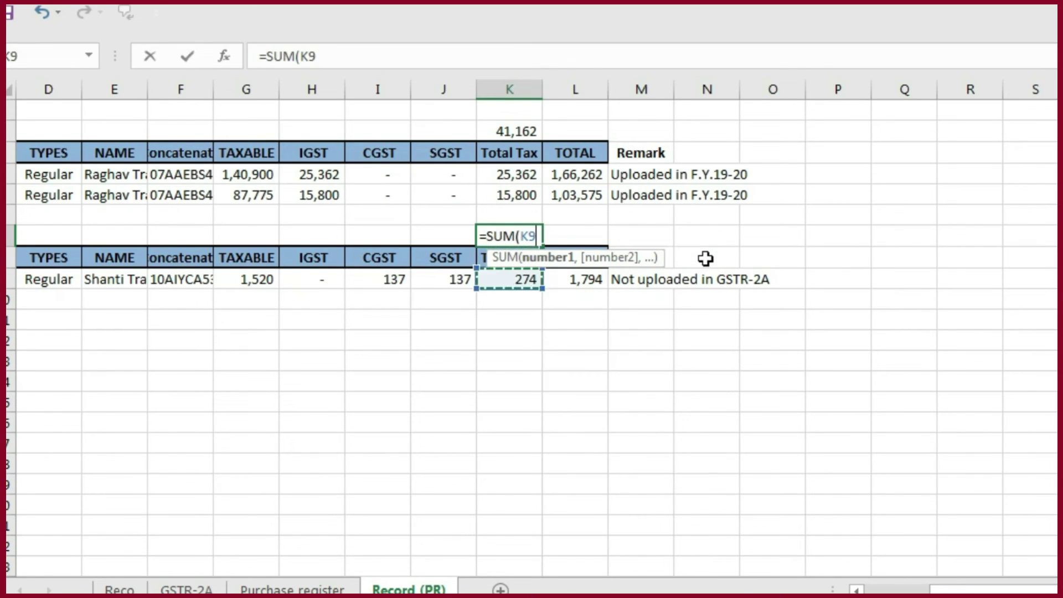
text())
key(Return)
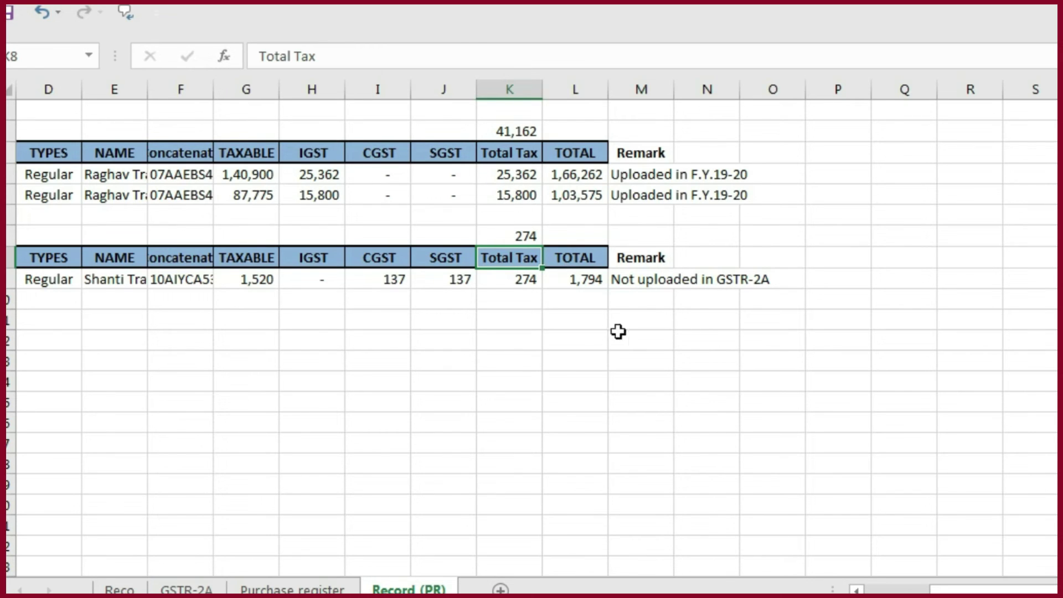
- Link Reco B9 to minus Record (PR) K7 so Not Uploaded in GSTR-2A shows -274
click(119, 588)
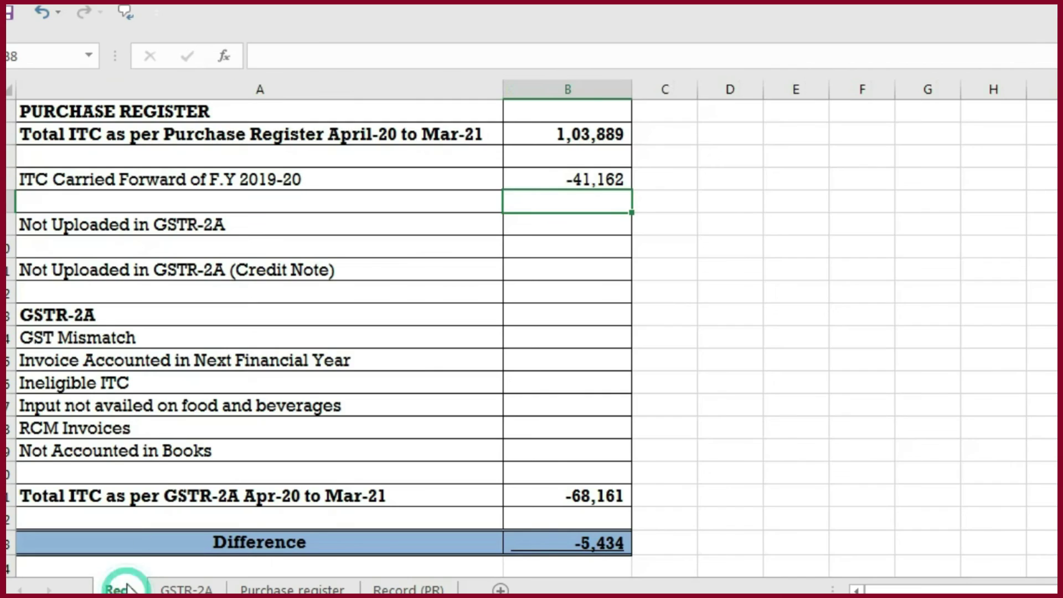
key(Down)
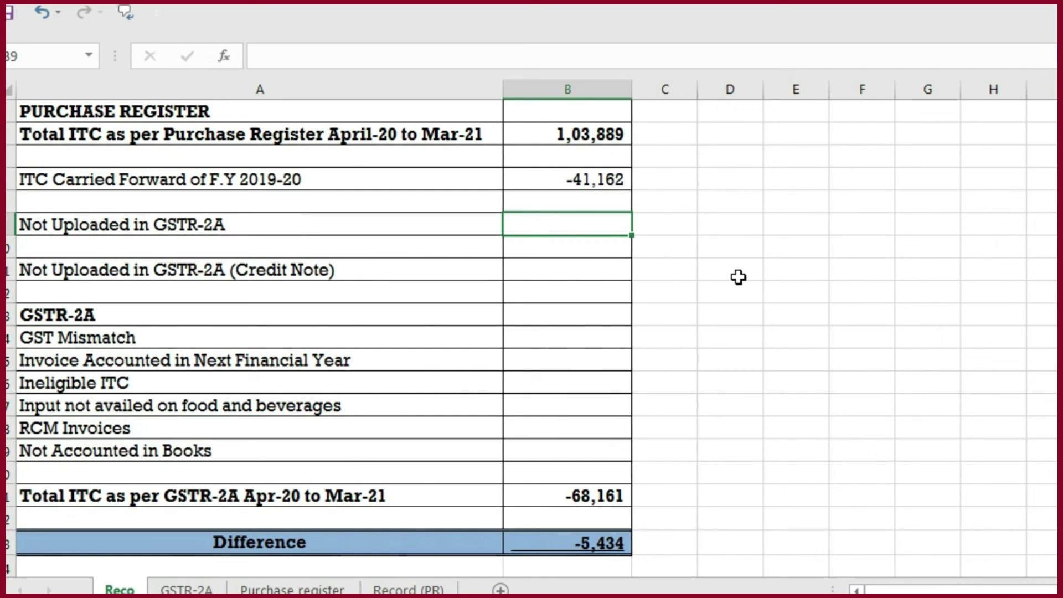
text(-)
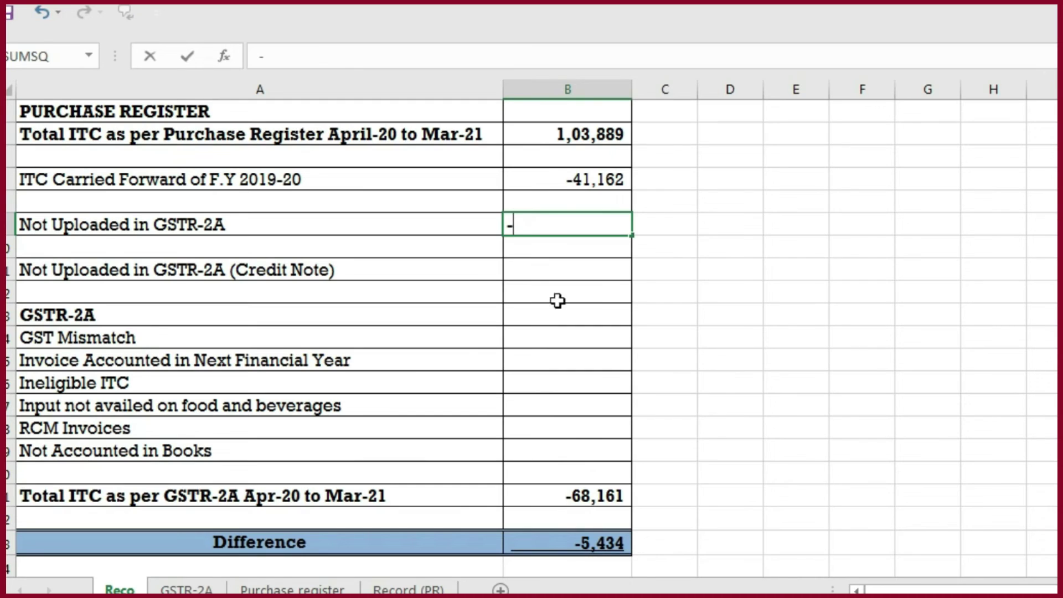
click(408, 588)
click(531, 237)
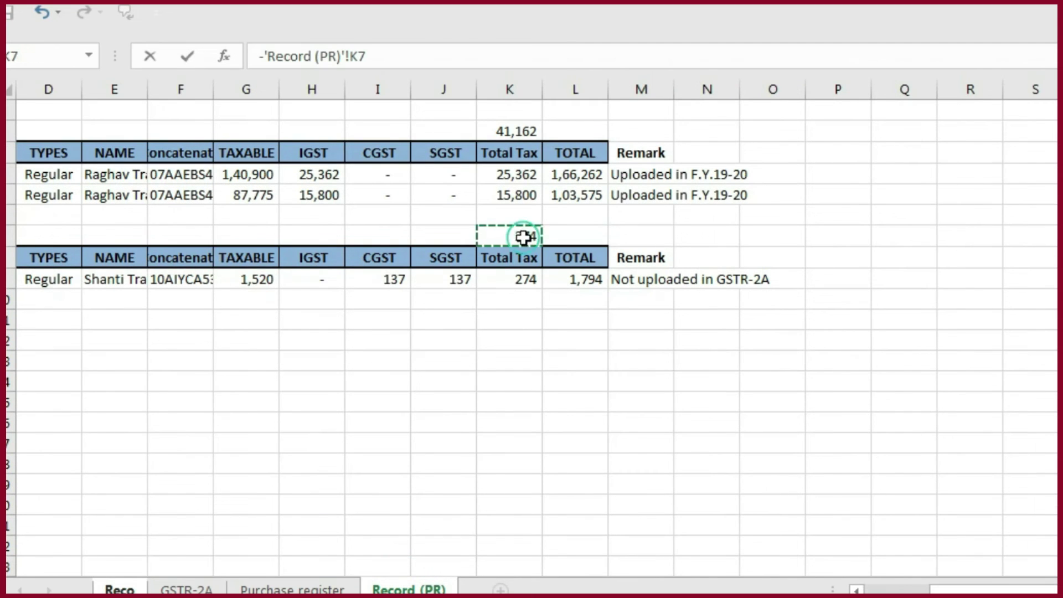
key(Return)
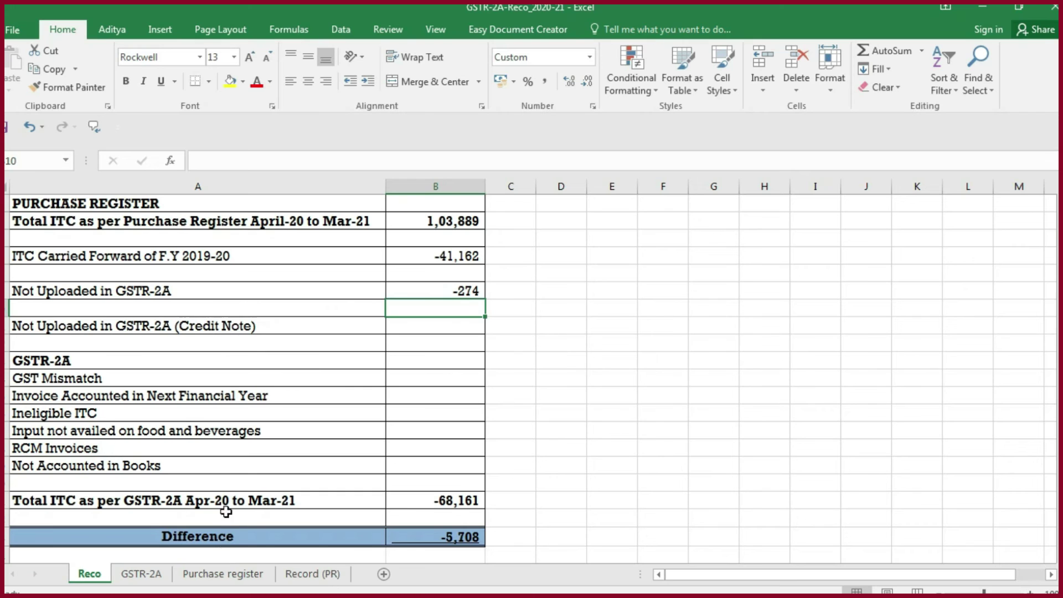
- Filter the Purchase register to the 'Not uploaded in GSTR-2A (Credit Note)' remark and copy the rows
click(249, 581)
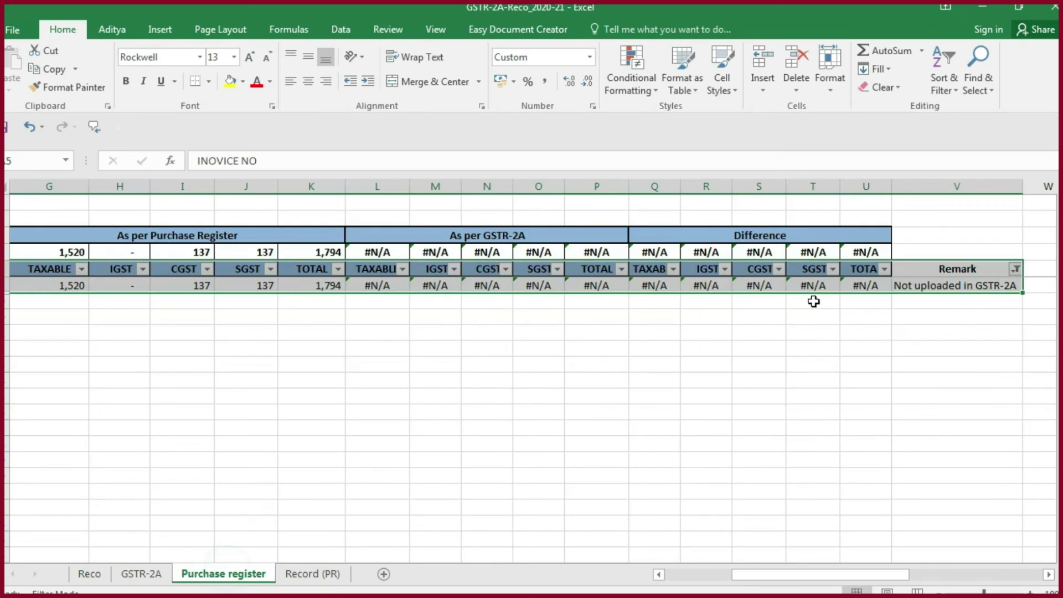
click(1015, 269)
click(933, 423)
click(935, 460)
click(921, 570)
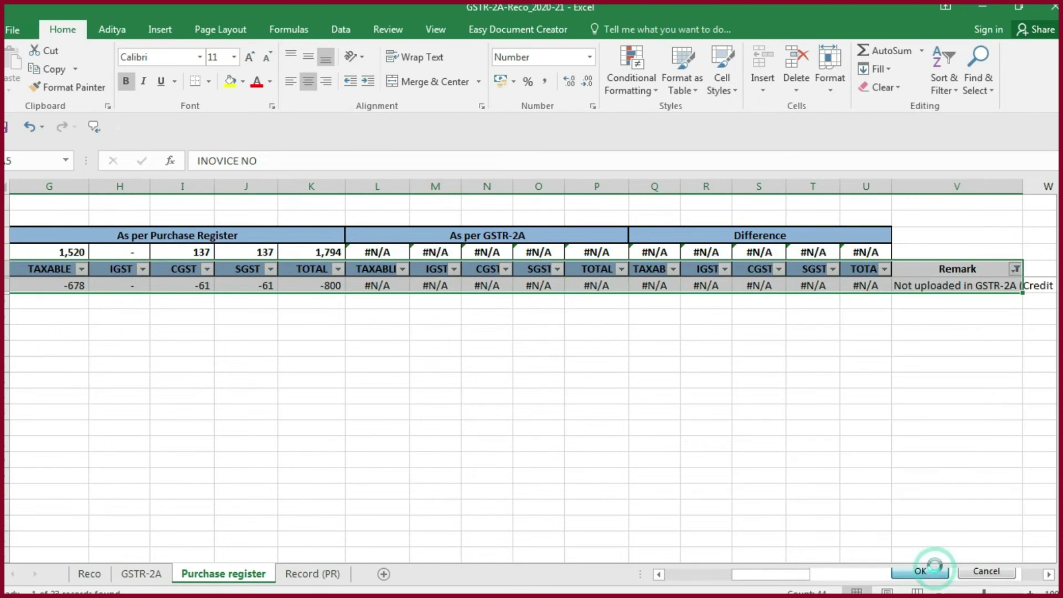
key(ctrl+c)
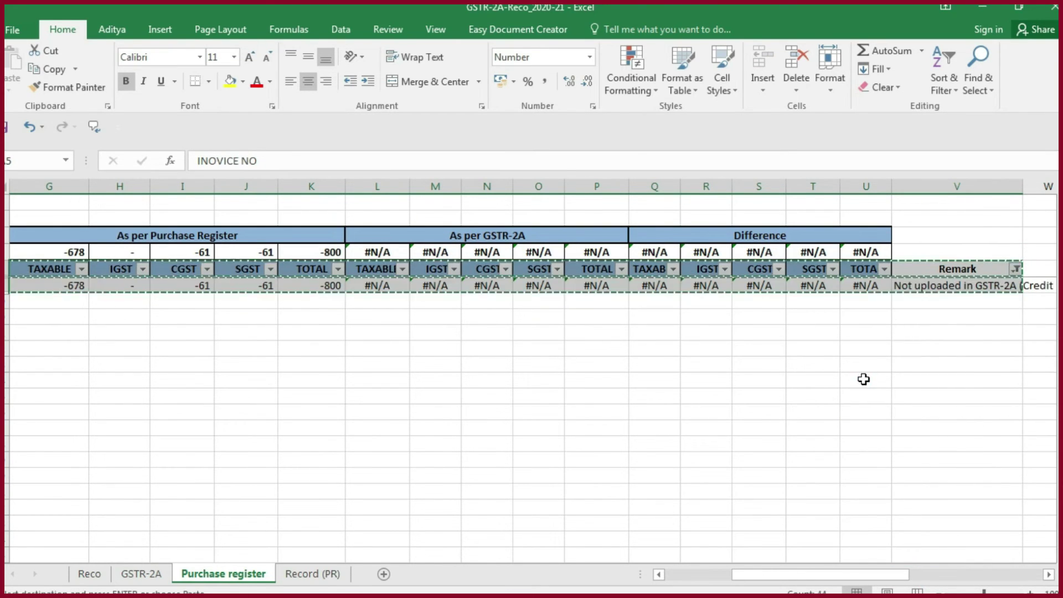
click(310, 574)
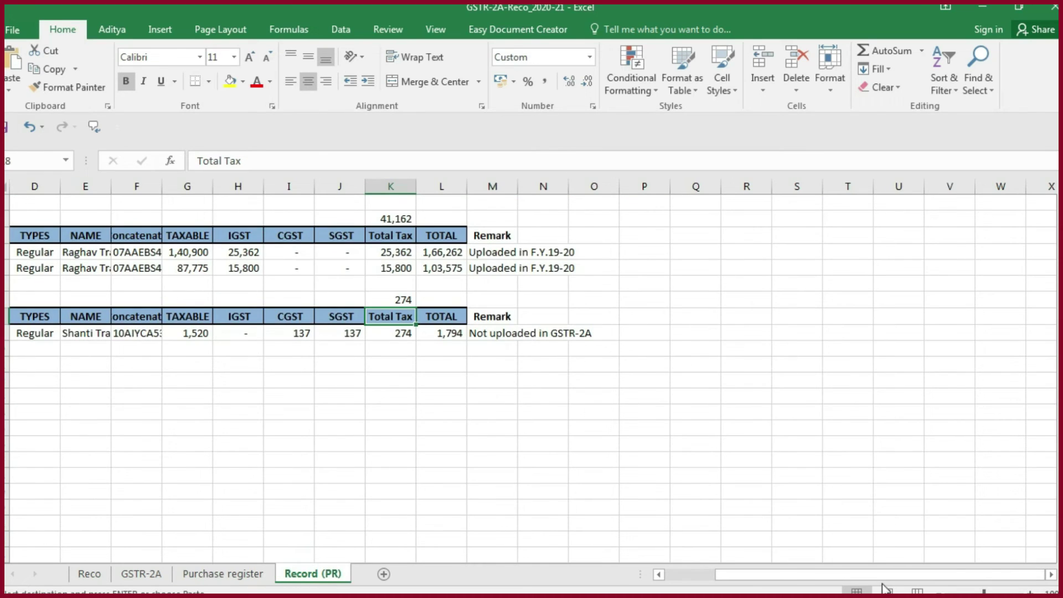
- Paste the credit-note rows into Record (PR) starting at A12
drag(877, 574, 826, 574)
click(29, 375)
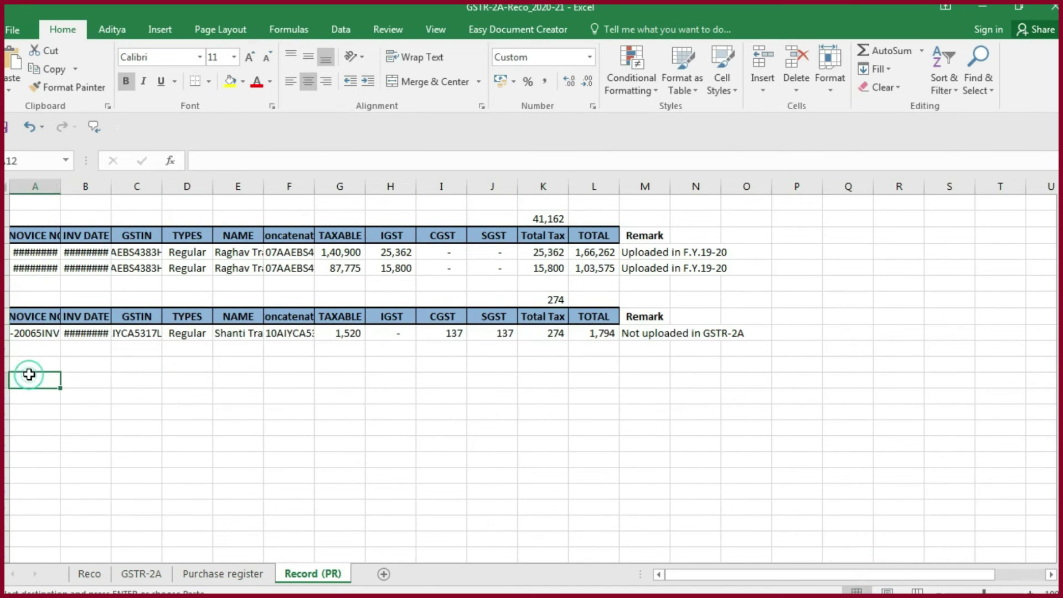
key(ctrl+v)
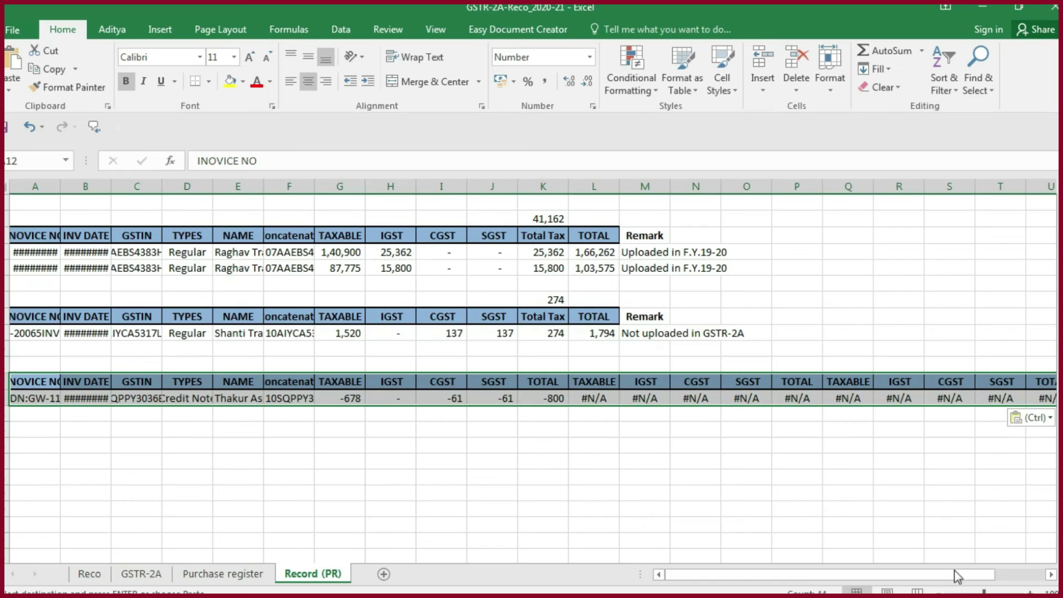
- Move the Remark header and entry to M12 and delete leftover comparison columns N:V
drag(956, 575, 1004, 576)
drag(949, 382, 951, 400)
key(ctrl+c)
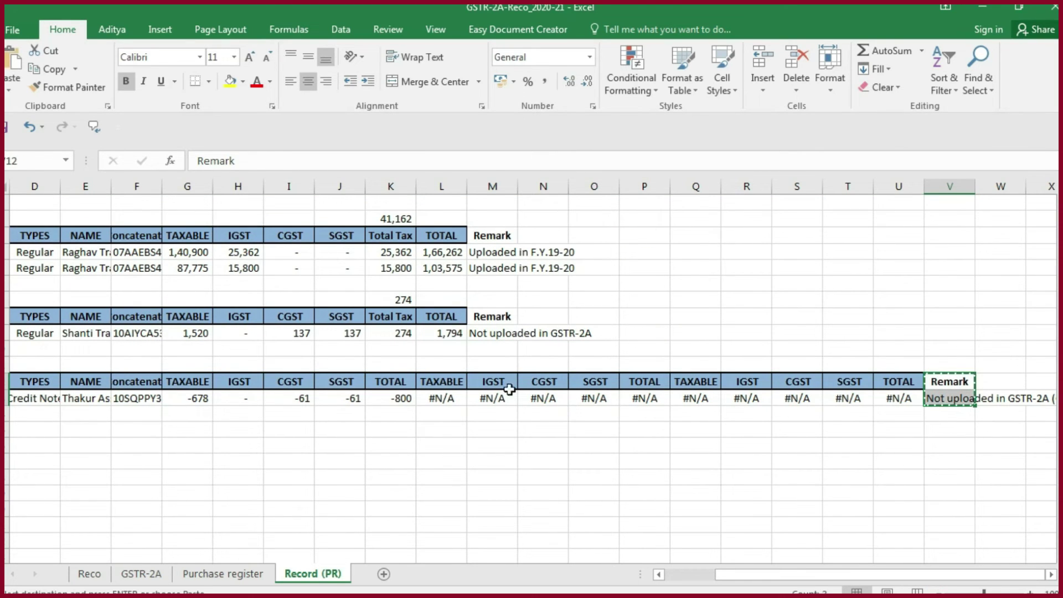
click(481, 380)
key(ctrl+v)
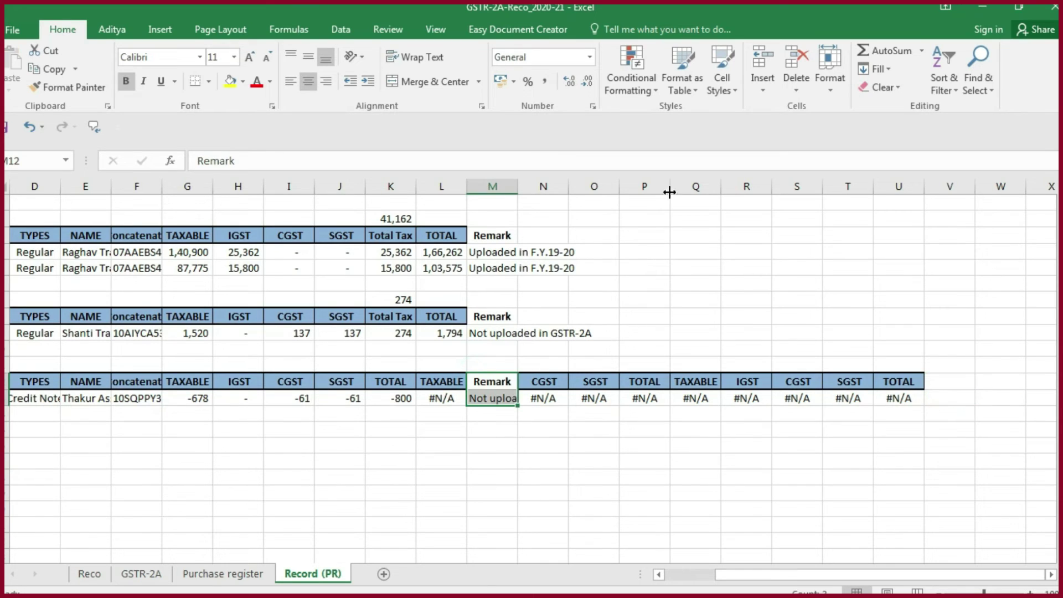
drag(543, 186, 949, 186)
right_click(867, 276)
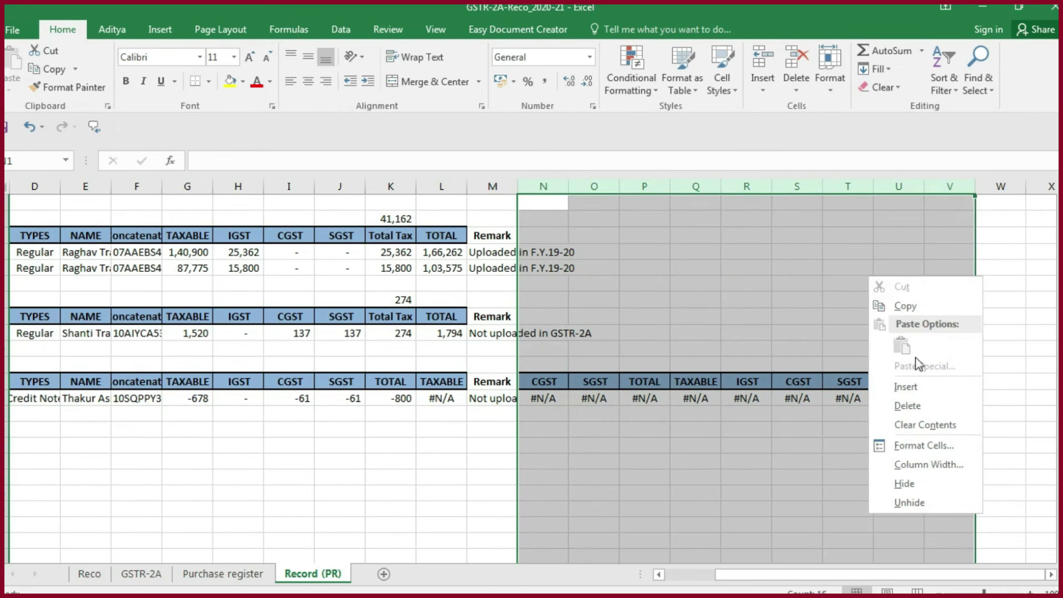
click(910, 405)
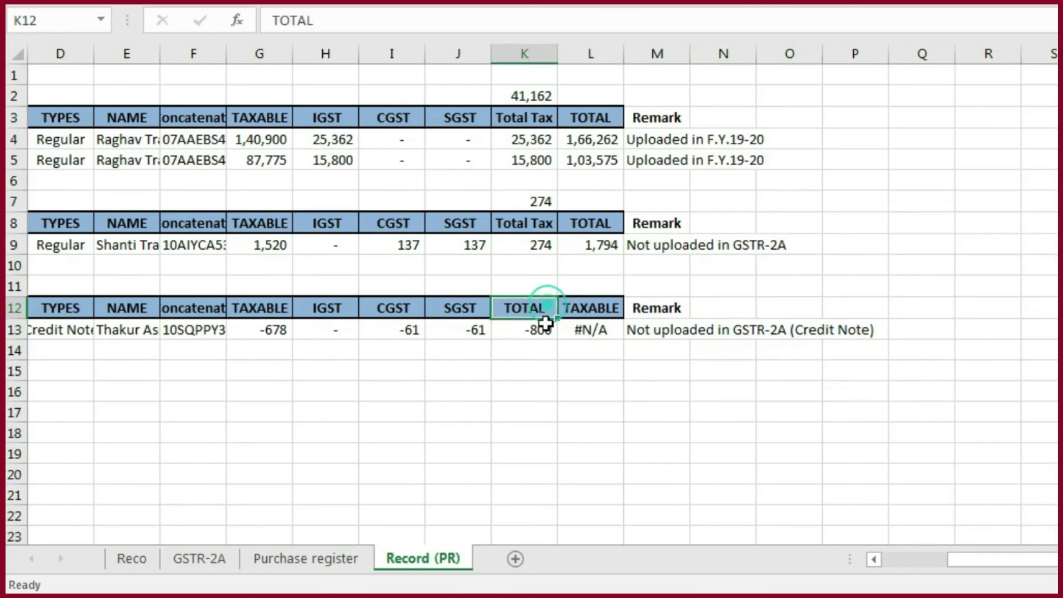
- Copy TOTAL into column L and the Total Tax formula into K12, giving -122
drag(543, 310, 543, 328)
key(ctrl+c)
click(601, 308)
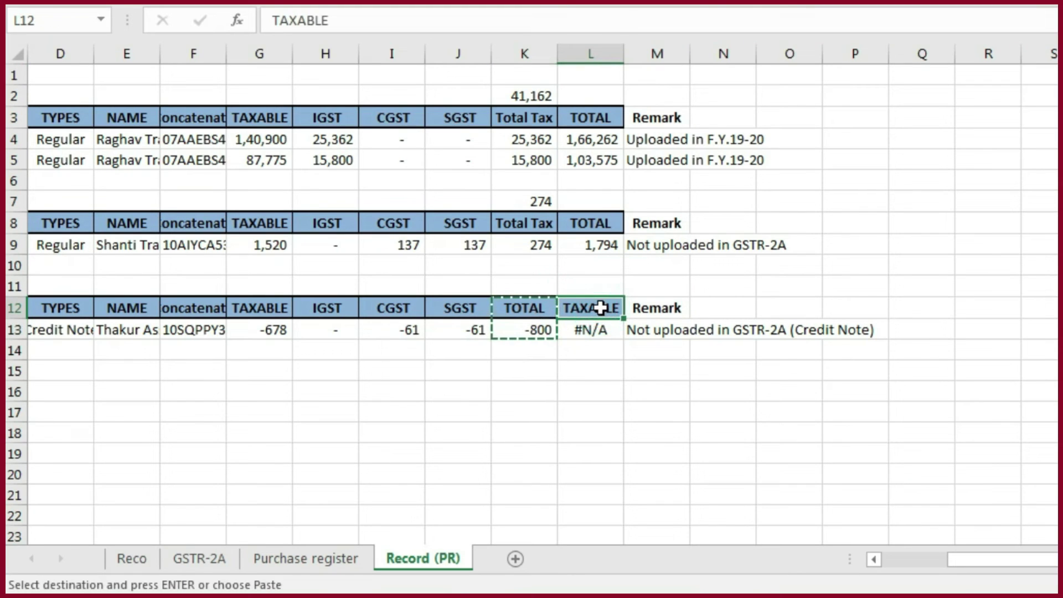
key(ctrl+v)
drag(526, 224, 526, 241)
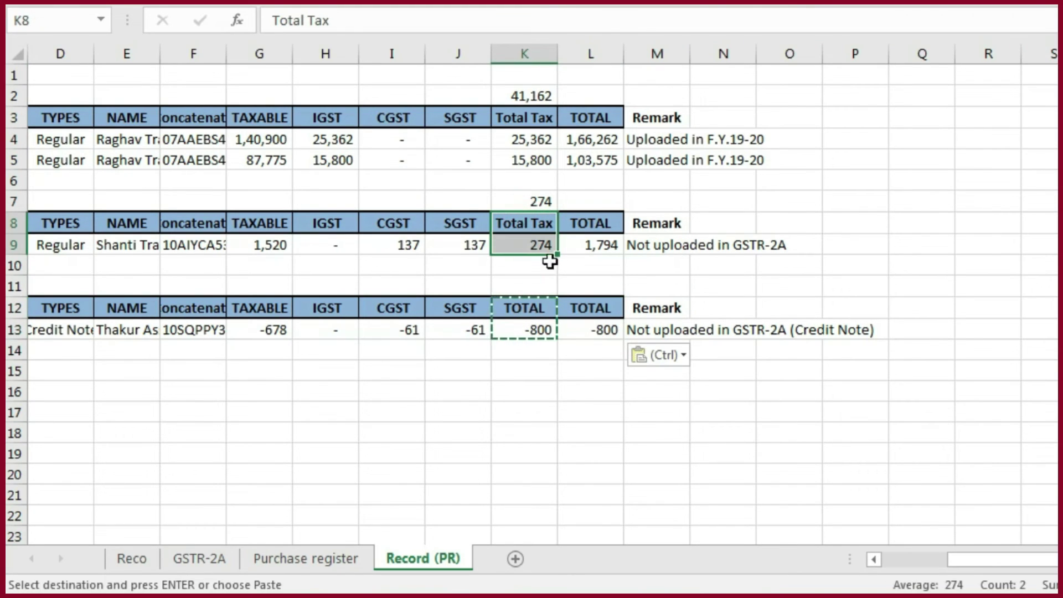
key(ctrl+c)
click(539, 308)
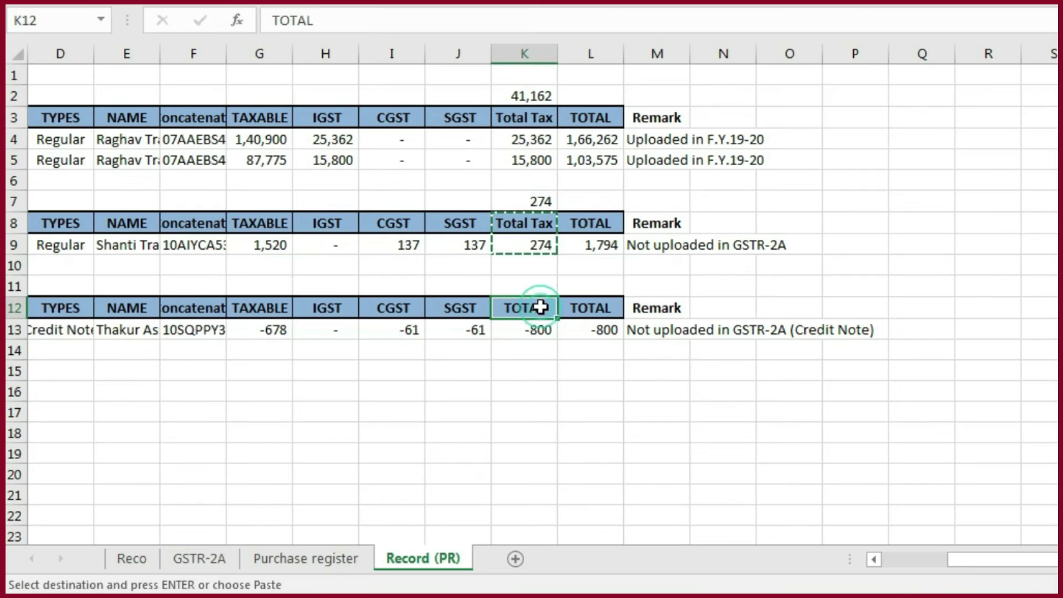
key(ctrl+v)
- Enter =SUM(K13) in K11 to total the credit-note tax of -122
click(546, 283)
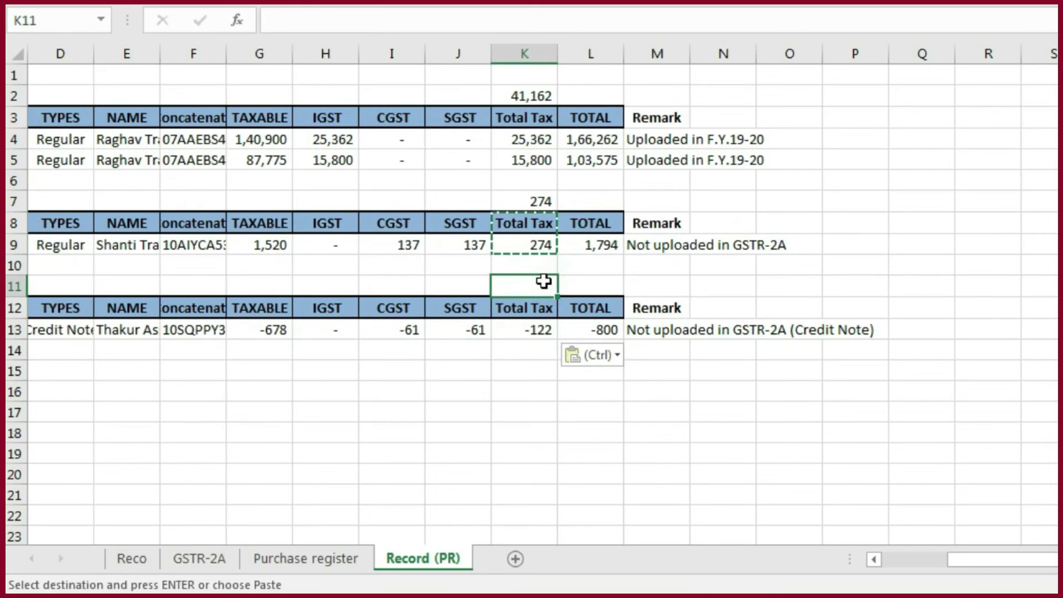
text(=sum)
key(Tab)
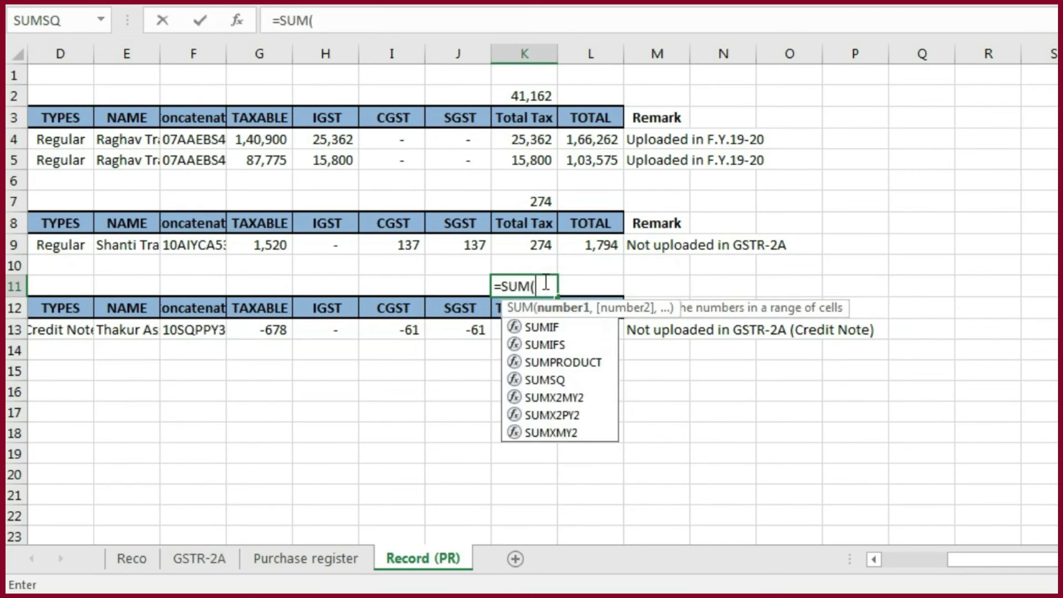
key(Down)
key(Down)
key(Down)
key(Up)
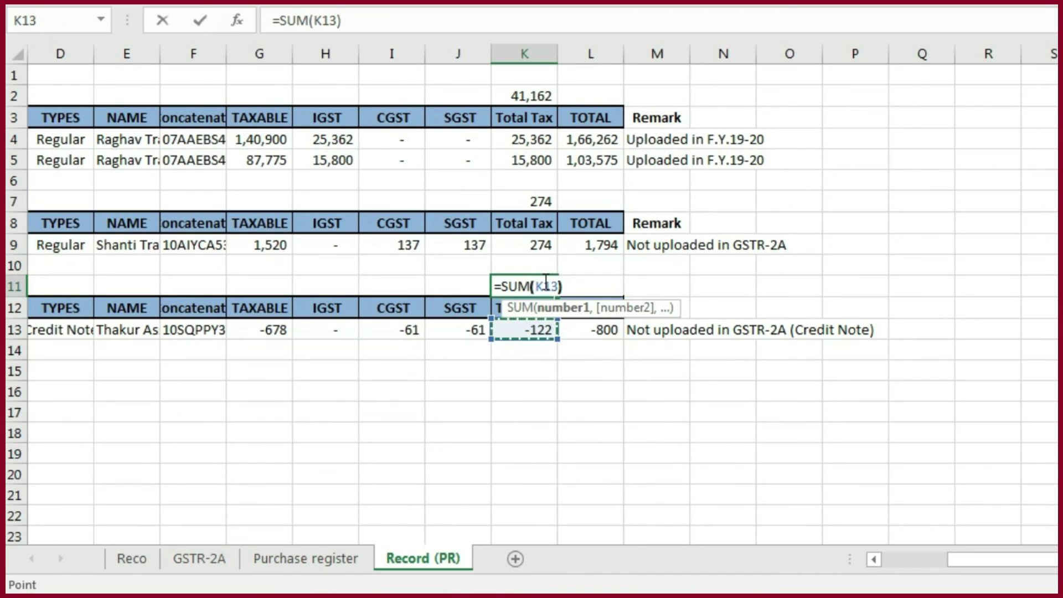
key(Return)
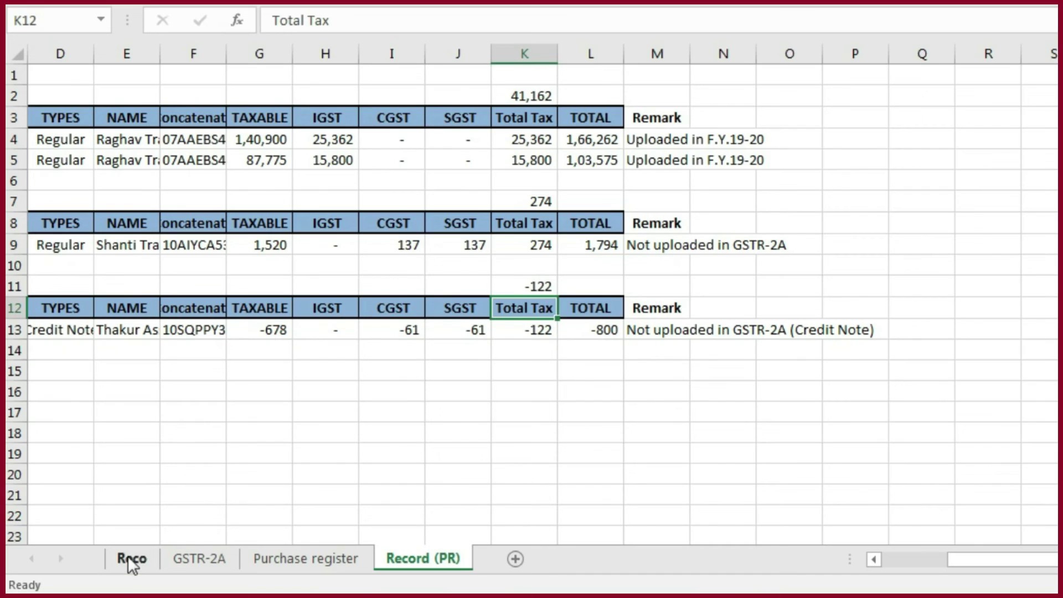
- On Reco, set B11 to the negative of Record (PR) K11, showing 122
click(131, 558)
click(603, 237)
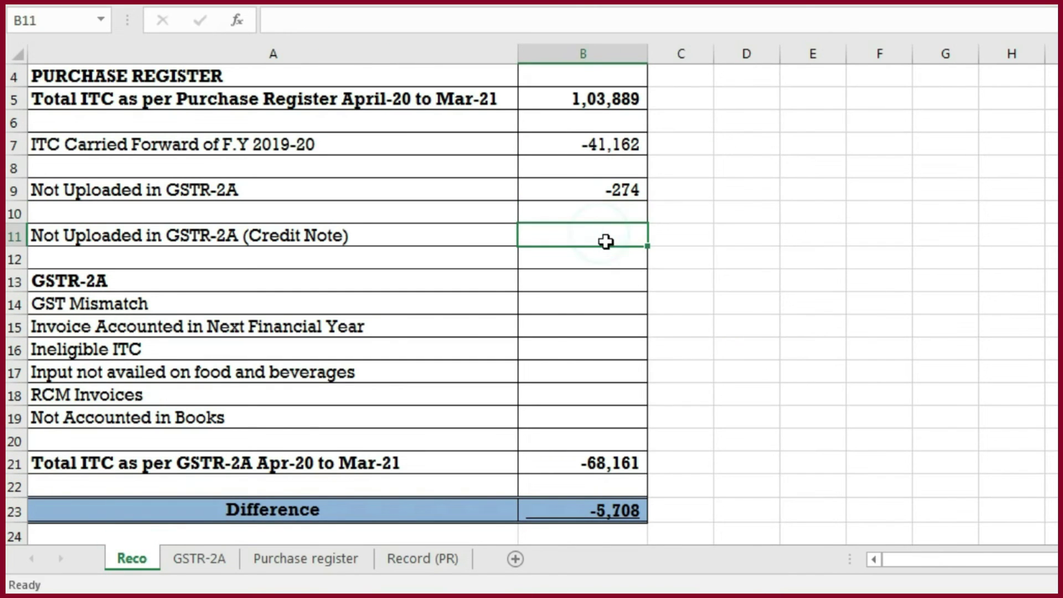
text(-)
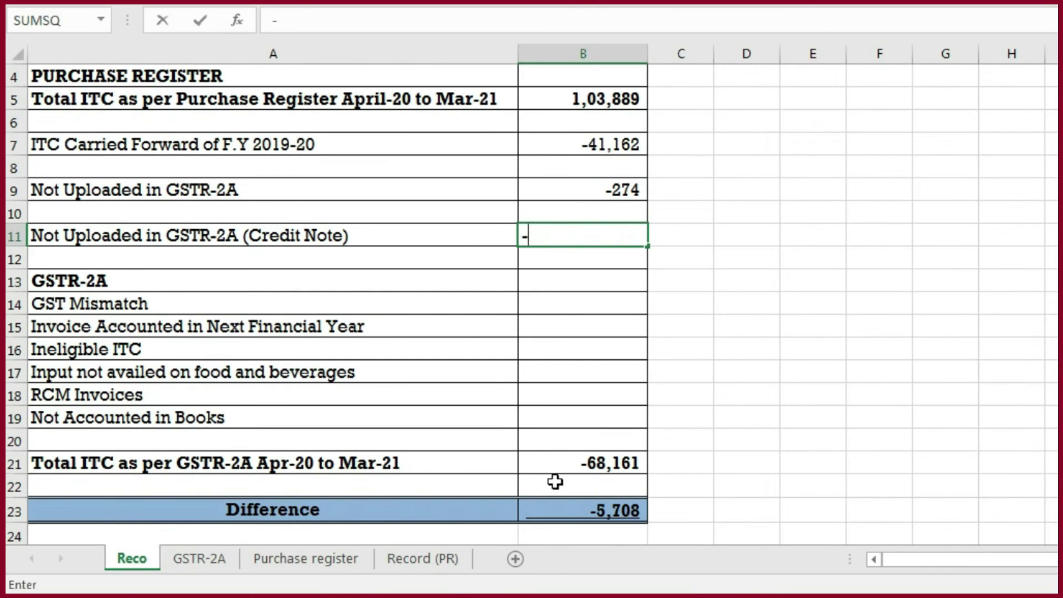
click(421, 558)
click(536, 281)
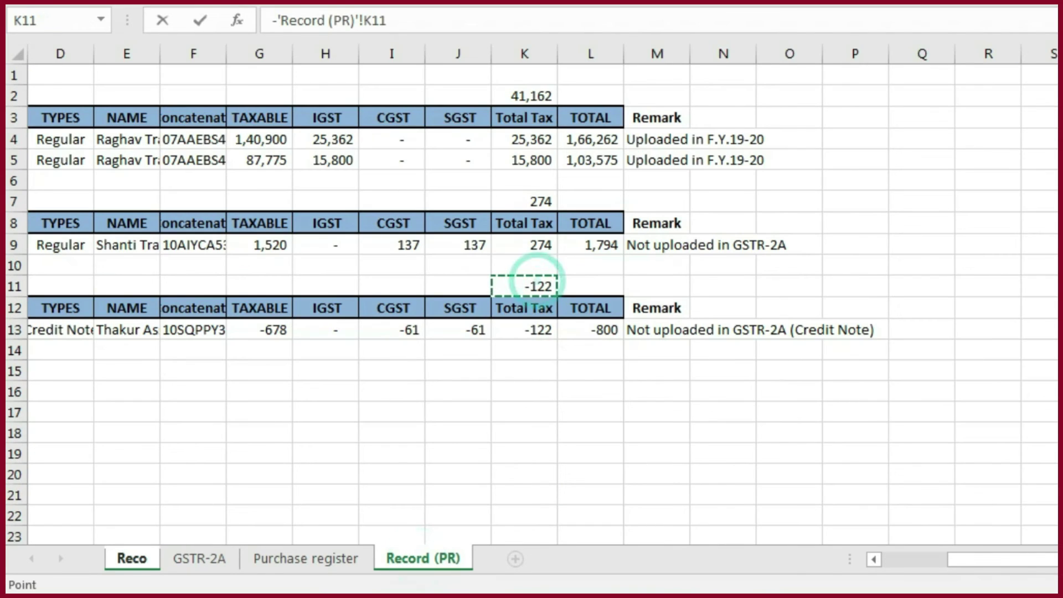
key(Return)
- Verify the credit-note link and the Difference of -5,585, then go to GSTR-2A
click(813, 280)
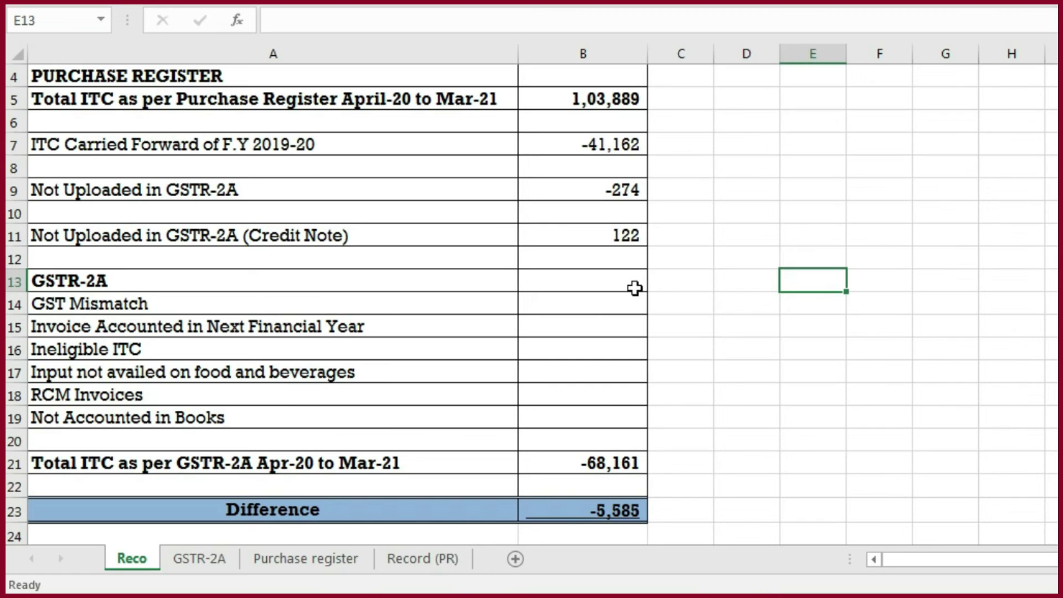
click(546, 232)
click(581, 509)
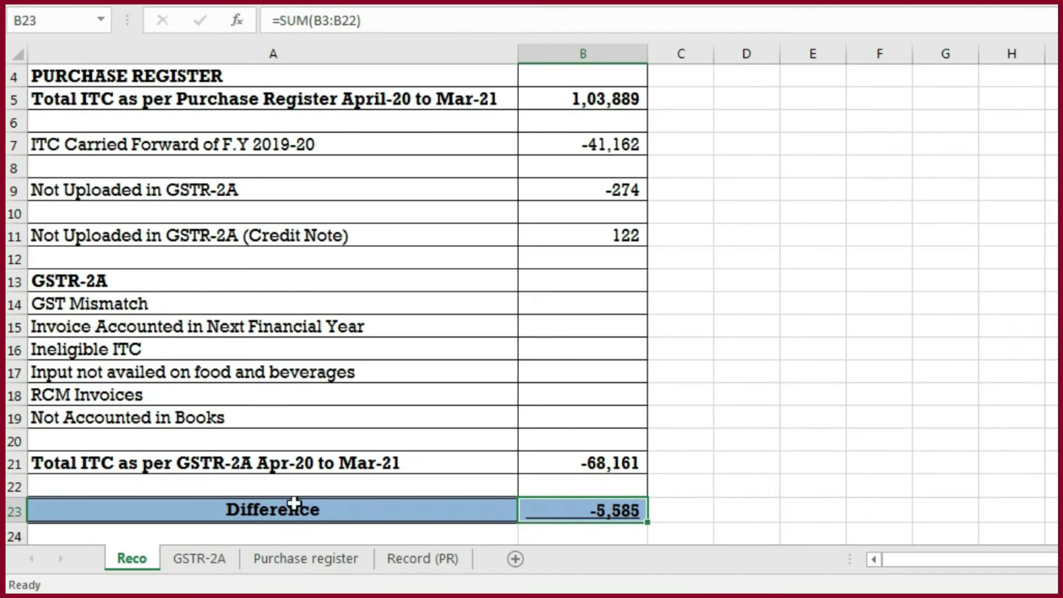
click(202, 560)
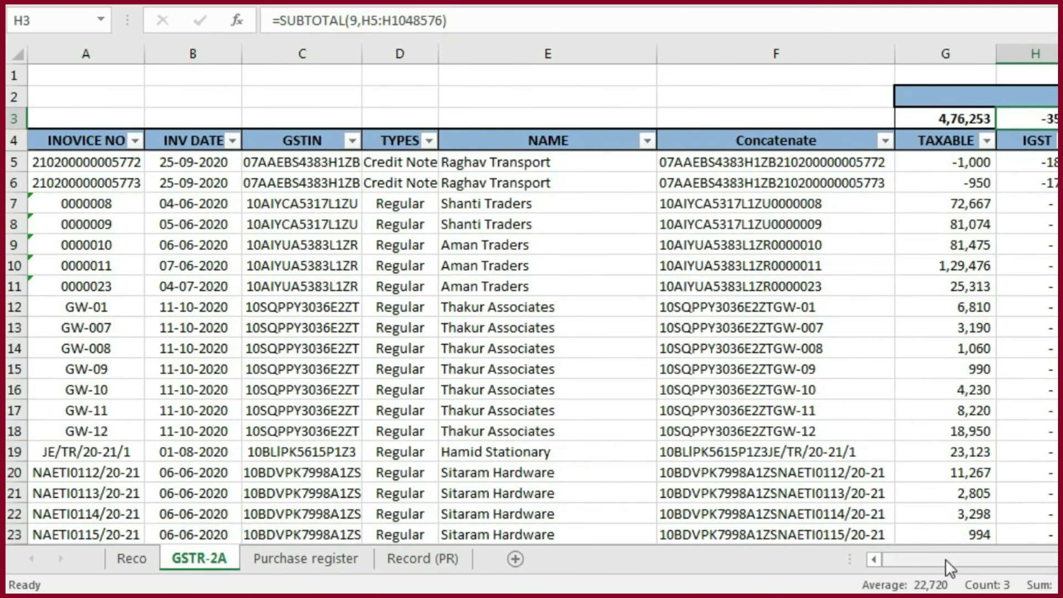
- Filter GSTR-2A's Remark column to show only Not accounted in Books
drag(945, 559, 1049, 559)
click(1052, 141)
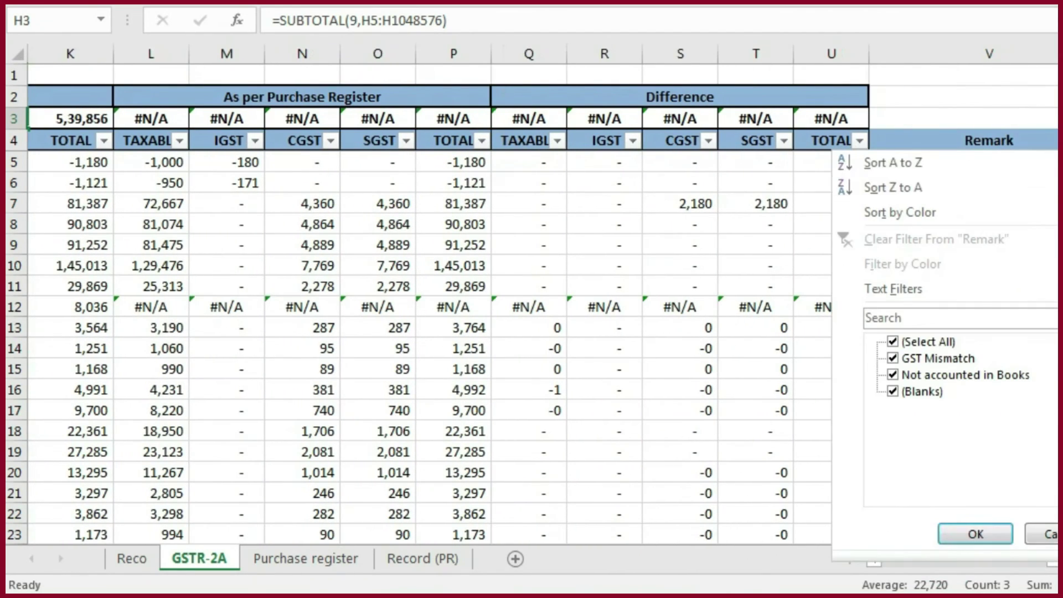
click(928, 341)
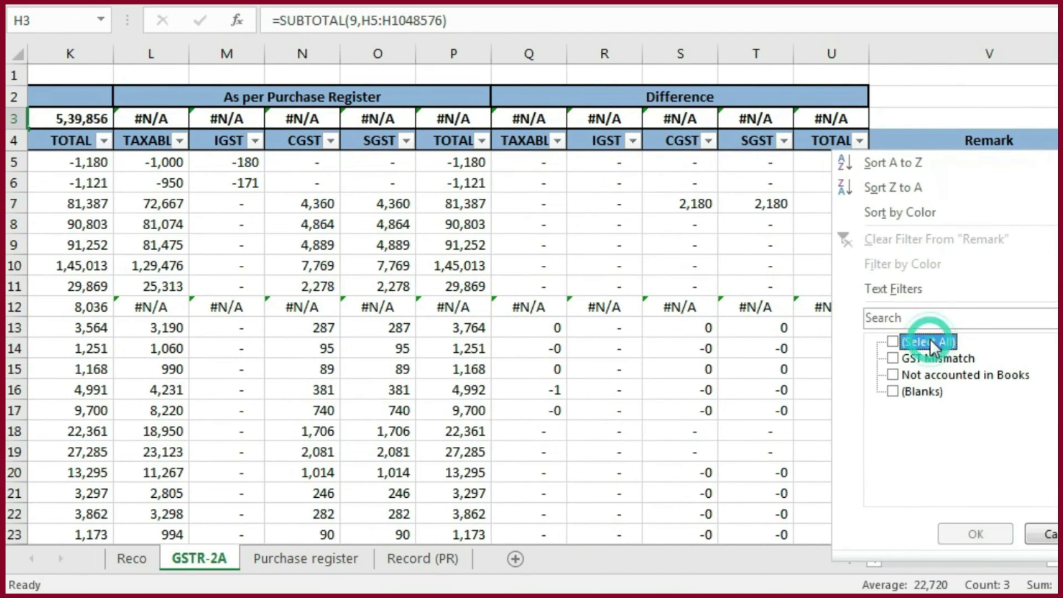
click(894, 374)
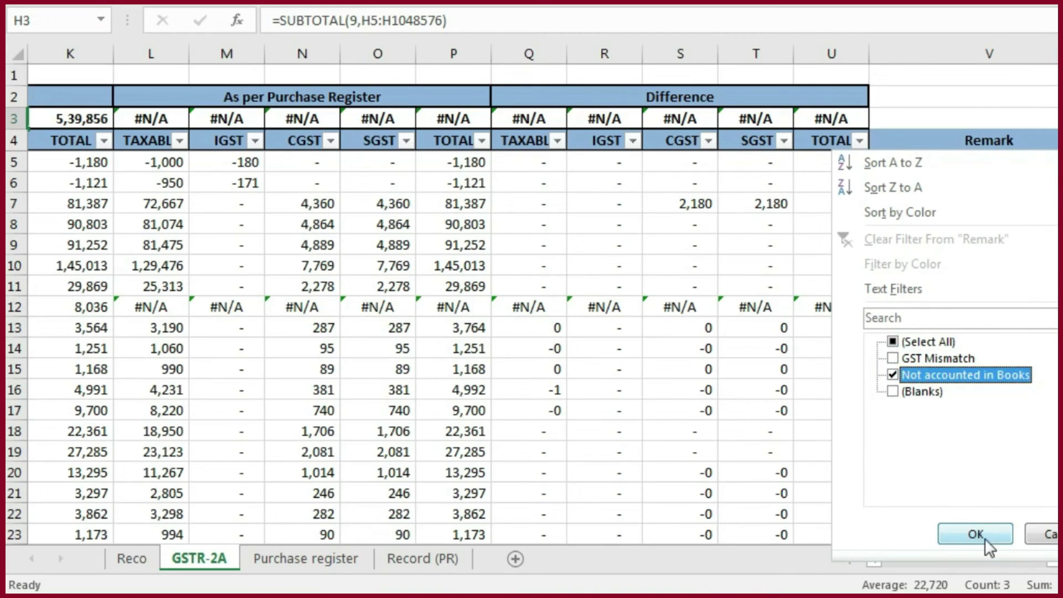
click(984, 536)
- Copy the headers and the filtered row, then add a new blank sheet
click(86, 140)
drag(86, 162, 1054, 162)
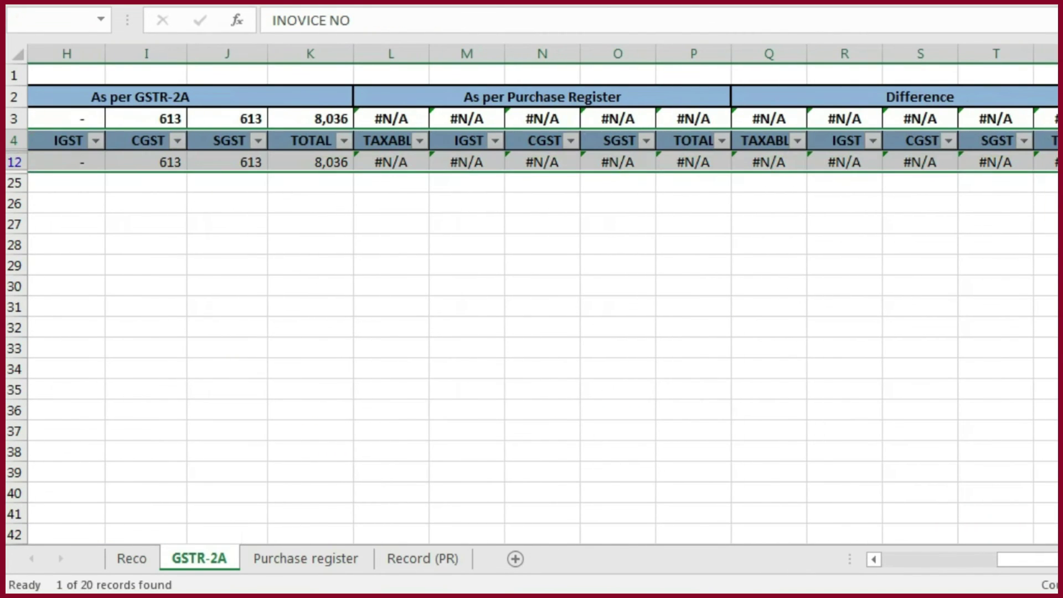
key(ctrl+c)
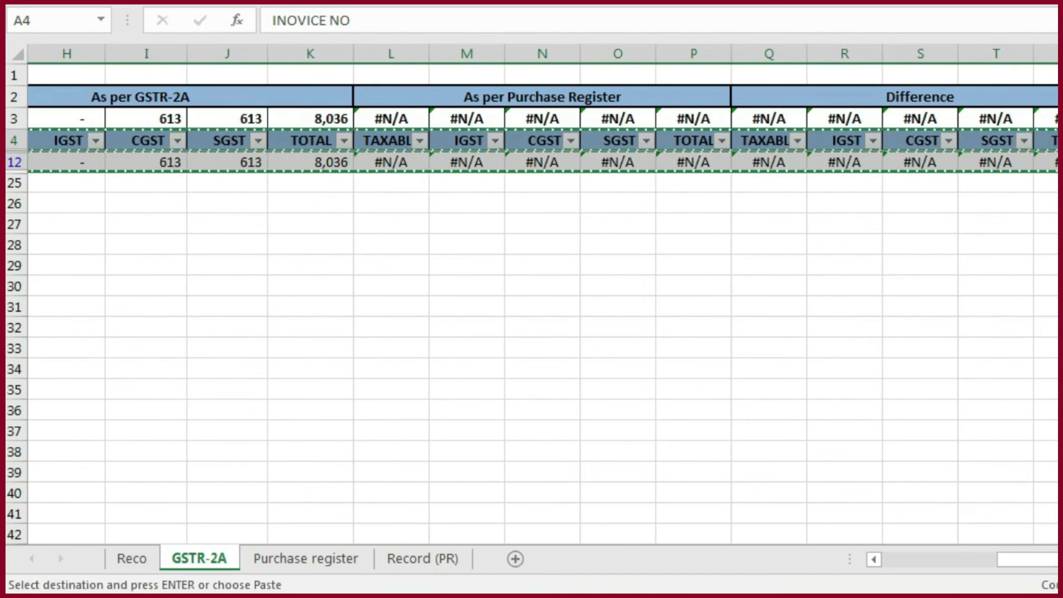
click(454, 558)
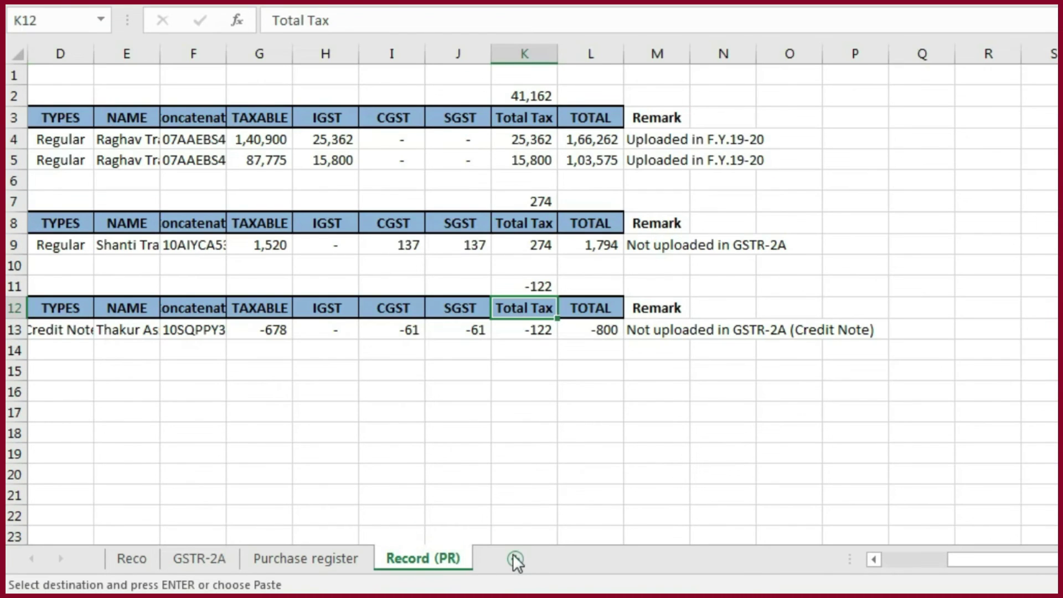
click(515, 559)
- Paste the copied headers and row at A3 and delete the #N/A columns from L onward
click(51, 118)
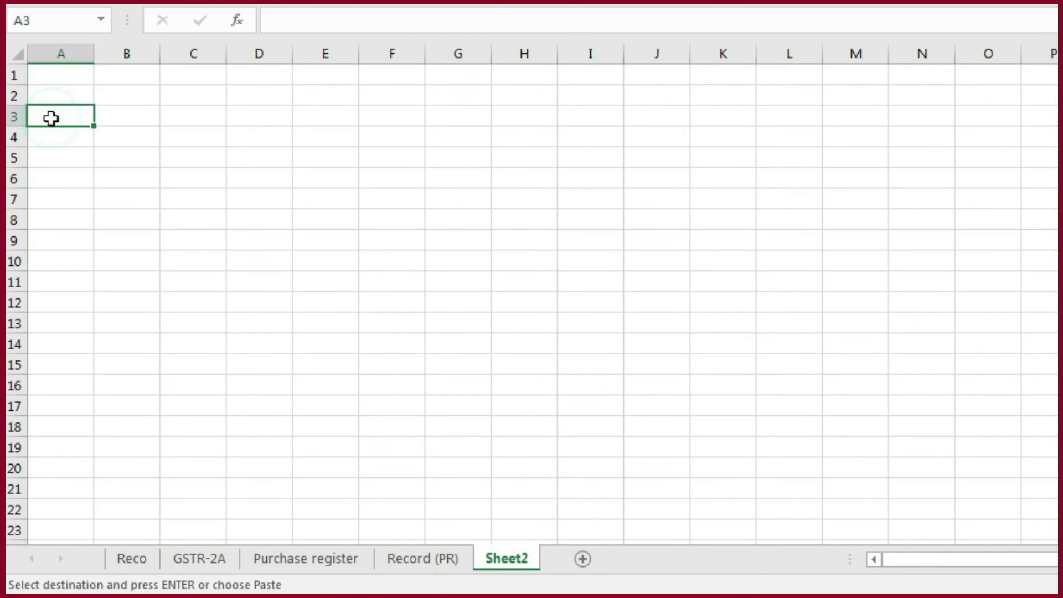
key(ctrl+v)
click(854, 179)
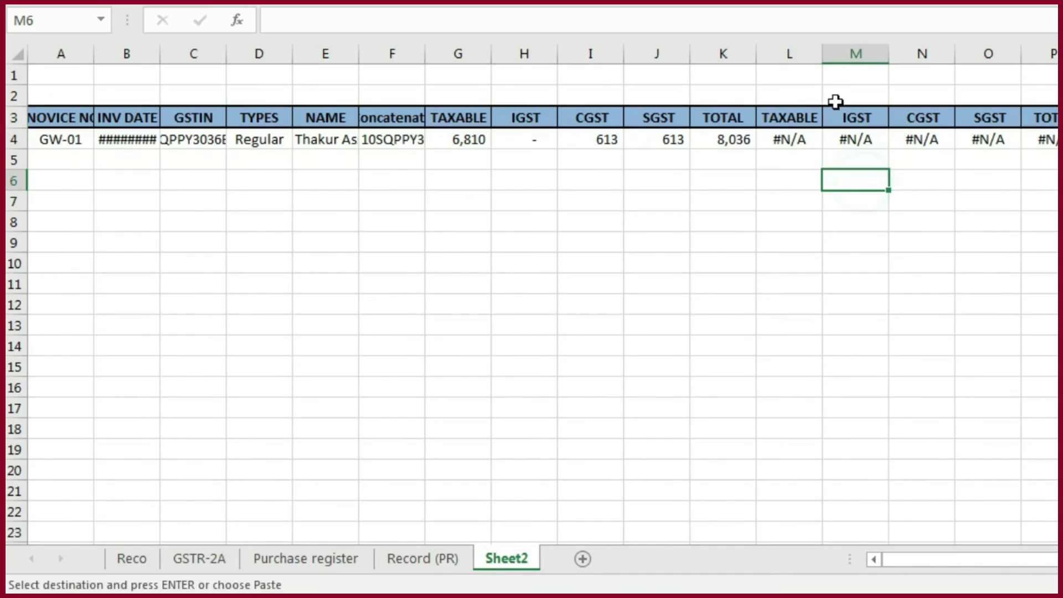
drag(791, 52, 1055, 52)
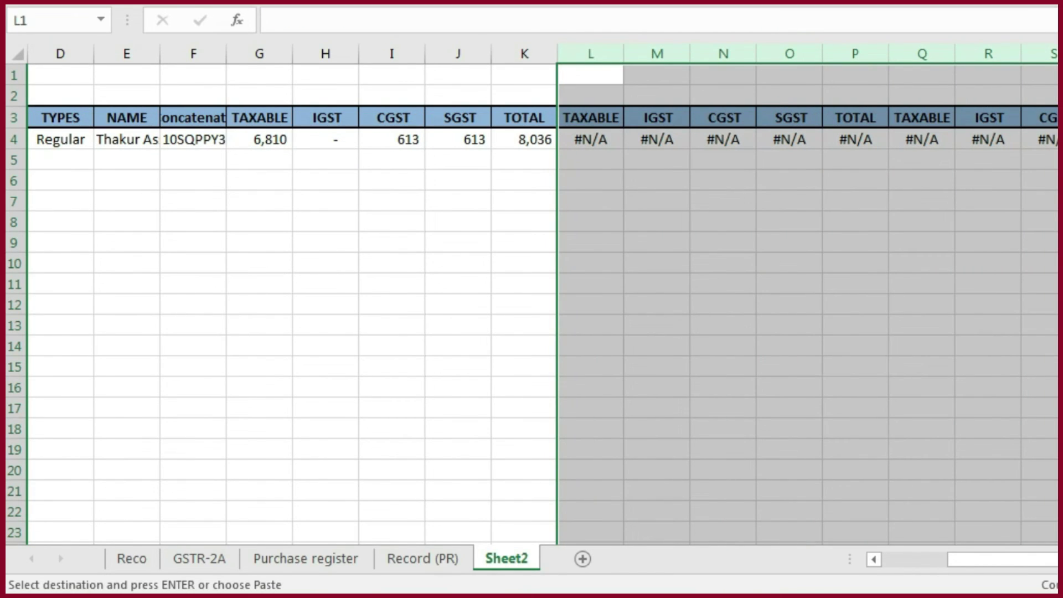
key(ctrl+minus)
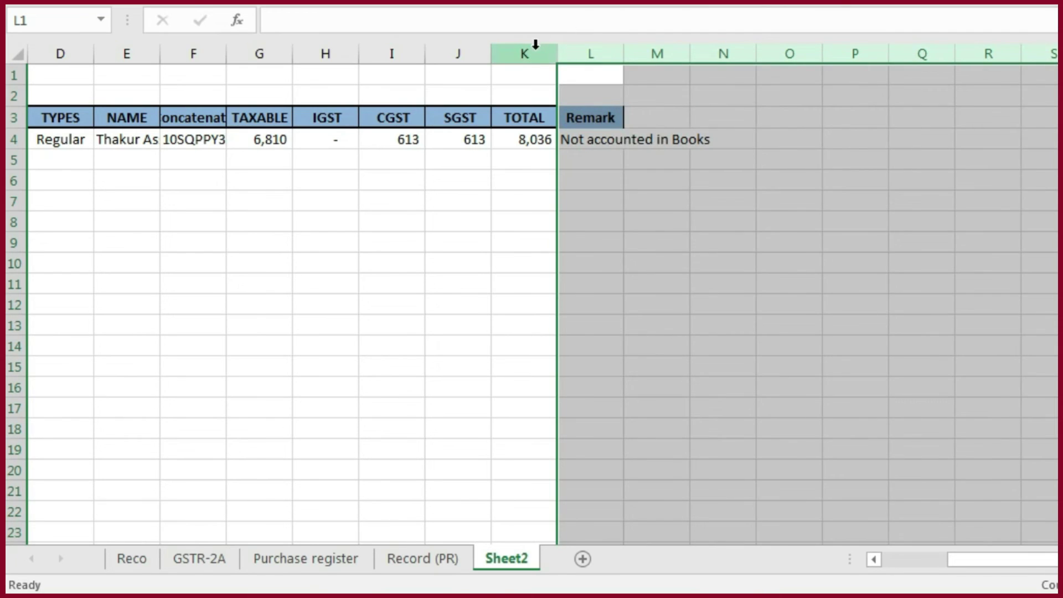
- Insert a new column before TOTAL headed 'Total Tax'
click(535, 47)
right_click(534, 45)
click(596, 199)
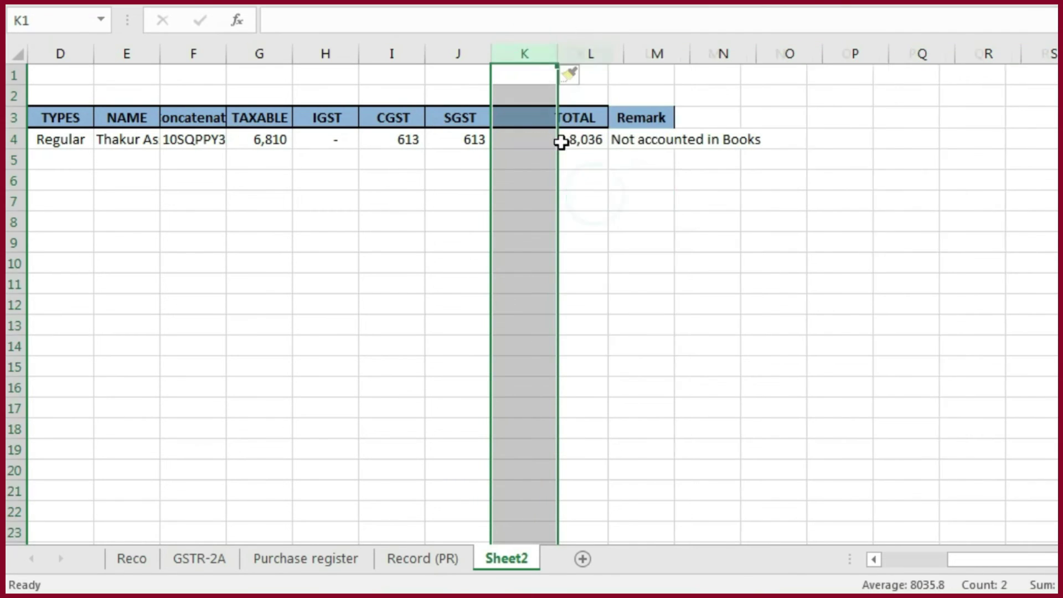
click(543, 123)
text(Total Tax)
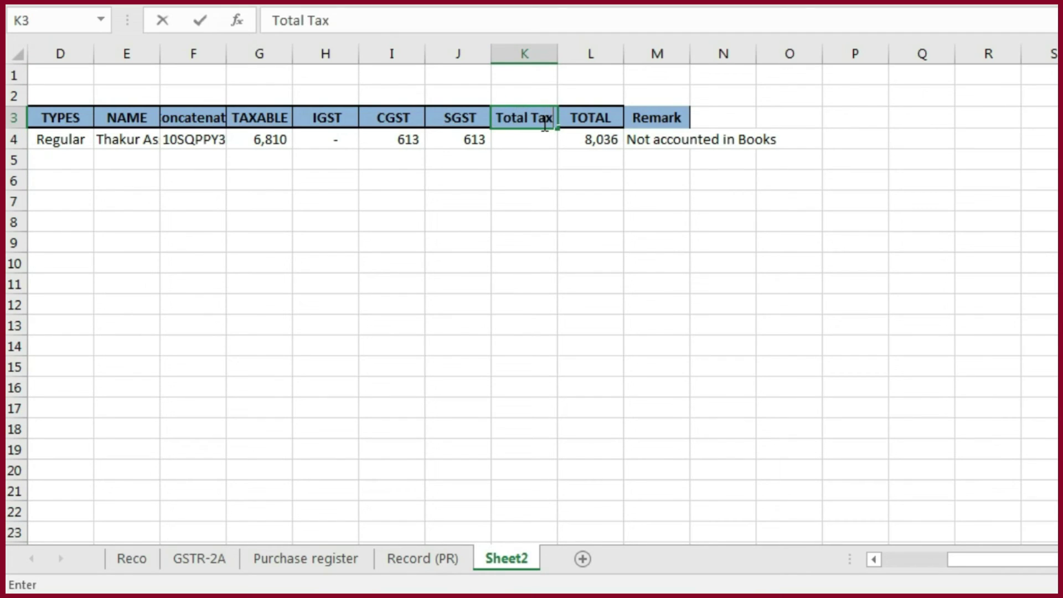
key(Return)
- Fill K4 with =H4+I4+J4, adding IGST, CGST and SGST for 1,226
text(=)
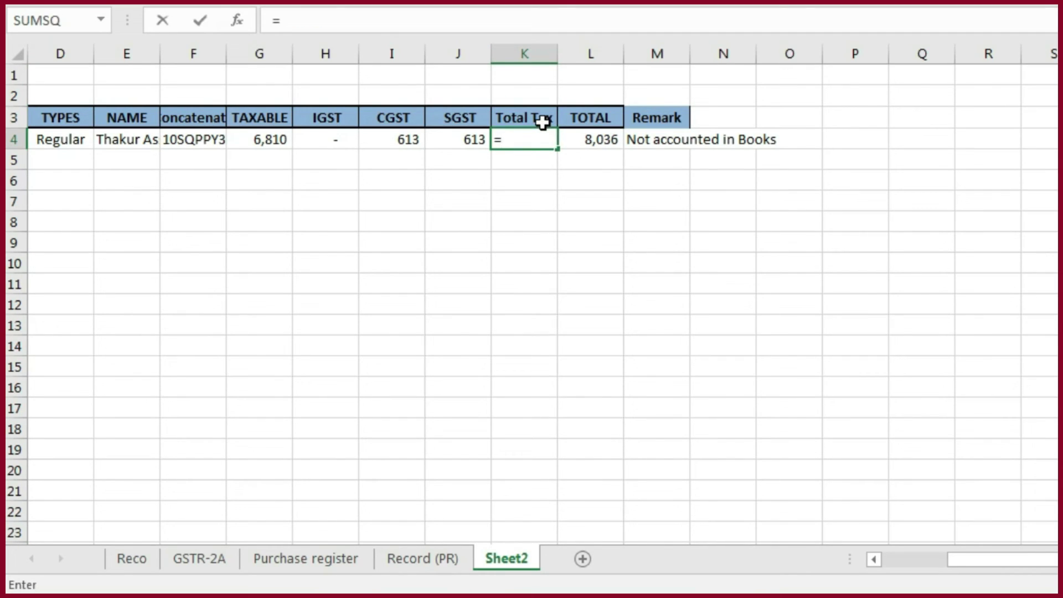
click(329, 146)
text(+)
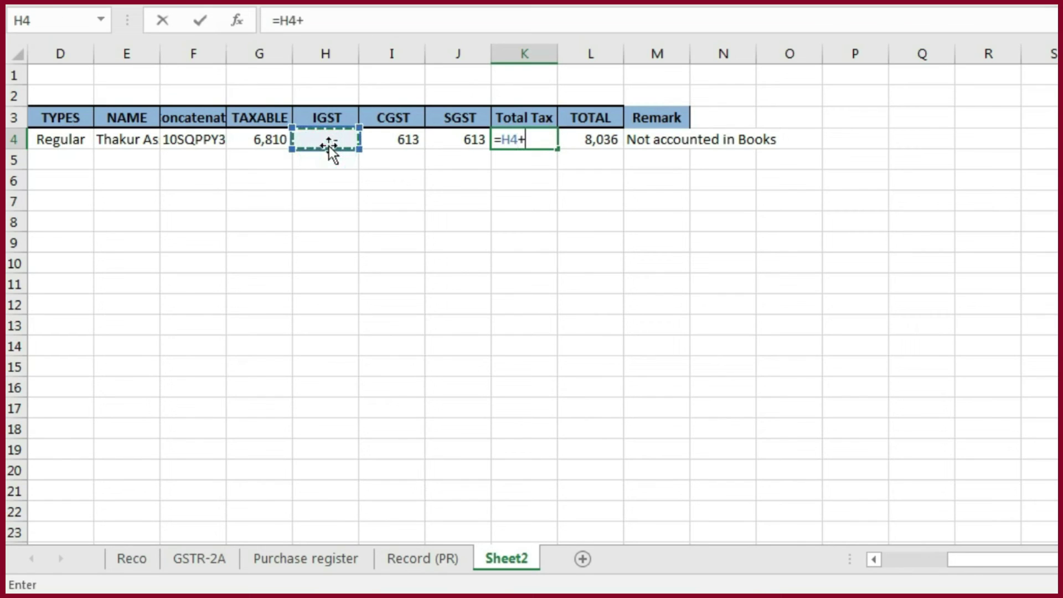
click(373, 141)
text(+)
click(447, 141)
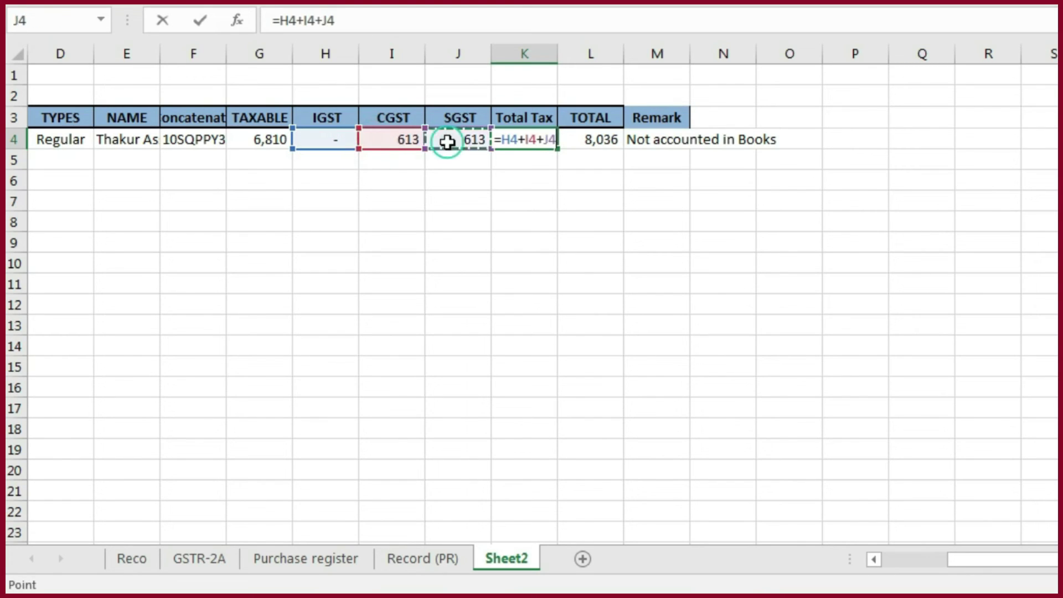
key(Return)
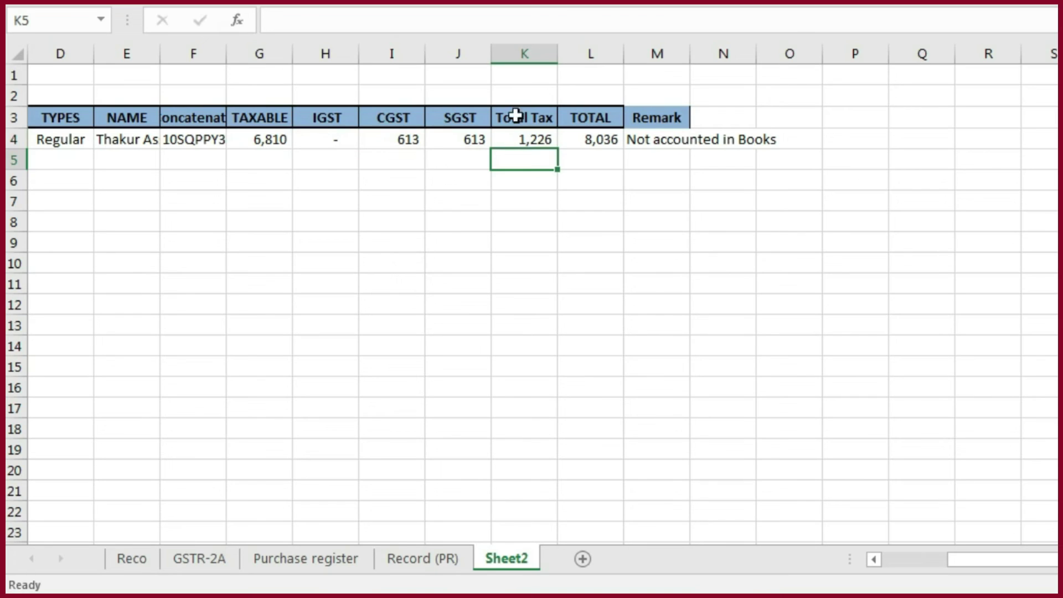
- Enter =SUM(K4) in K2 to total the Total Tax of 1,226
click(525, 98)
text(=)
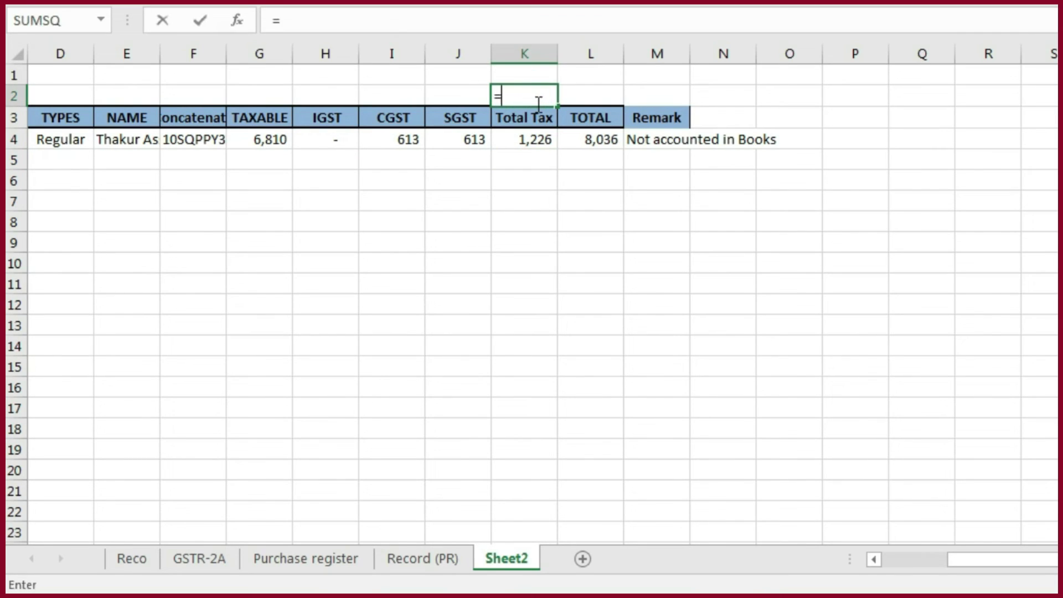
text(sum()
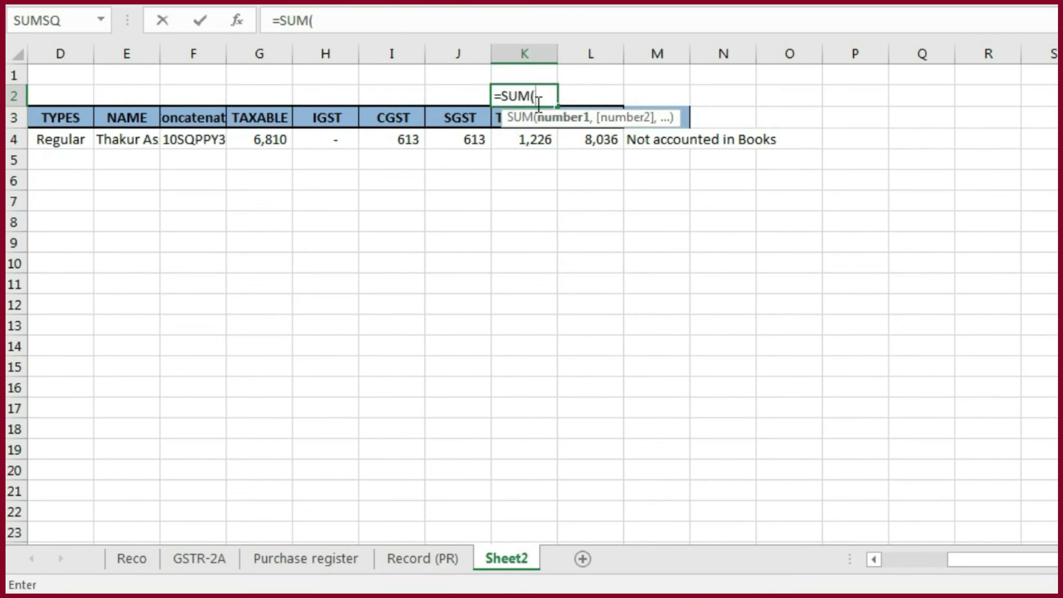
key(Down)
key(Down)
text())
key(Return)
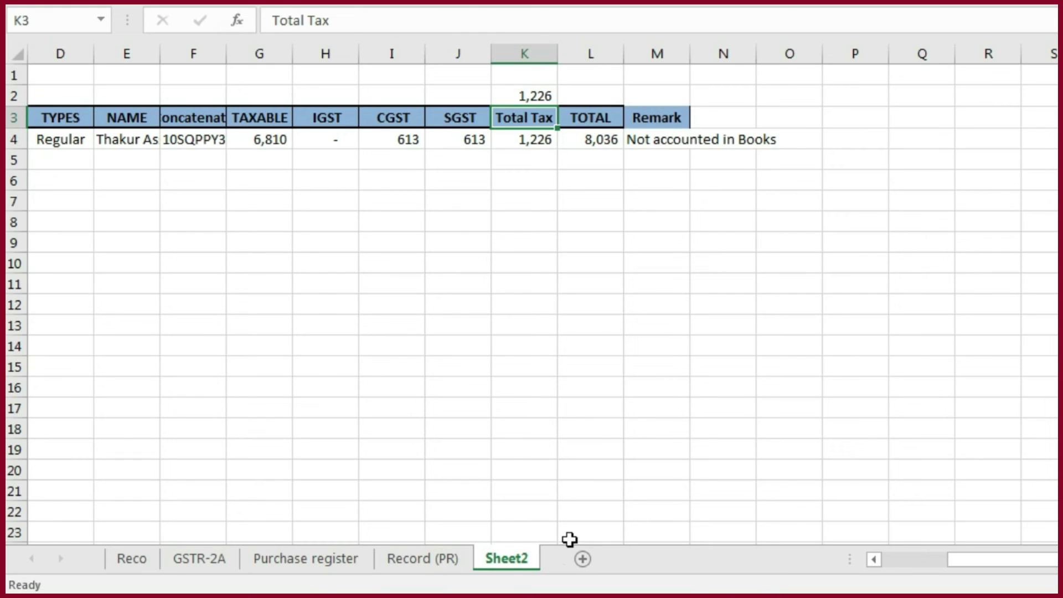
- On Reco, begin a formula in B19 for the Not Accounted in Books amount
click(129, 556)
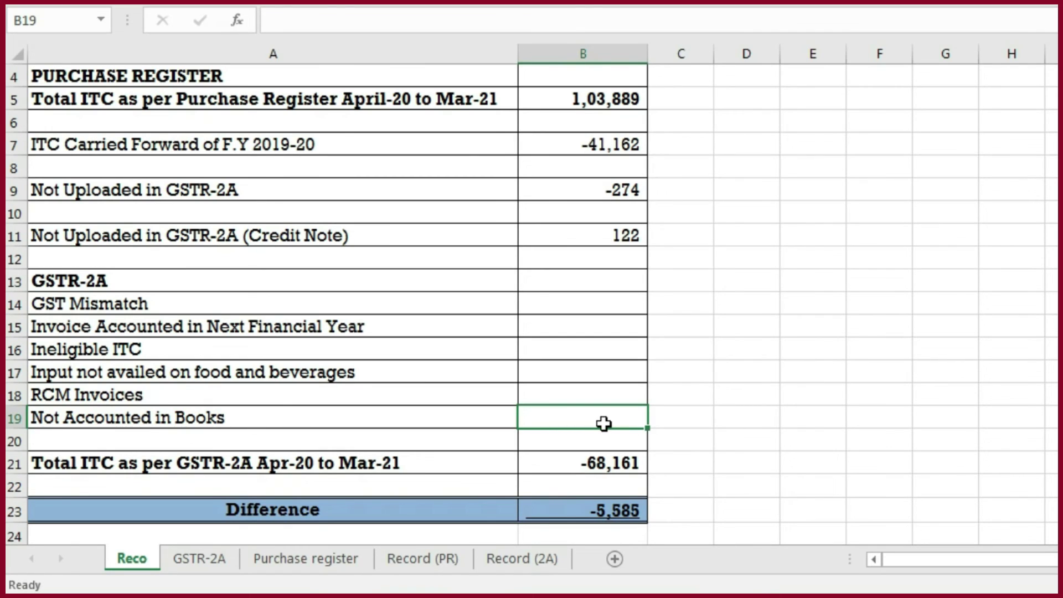
text(=)
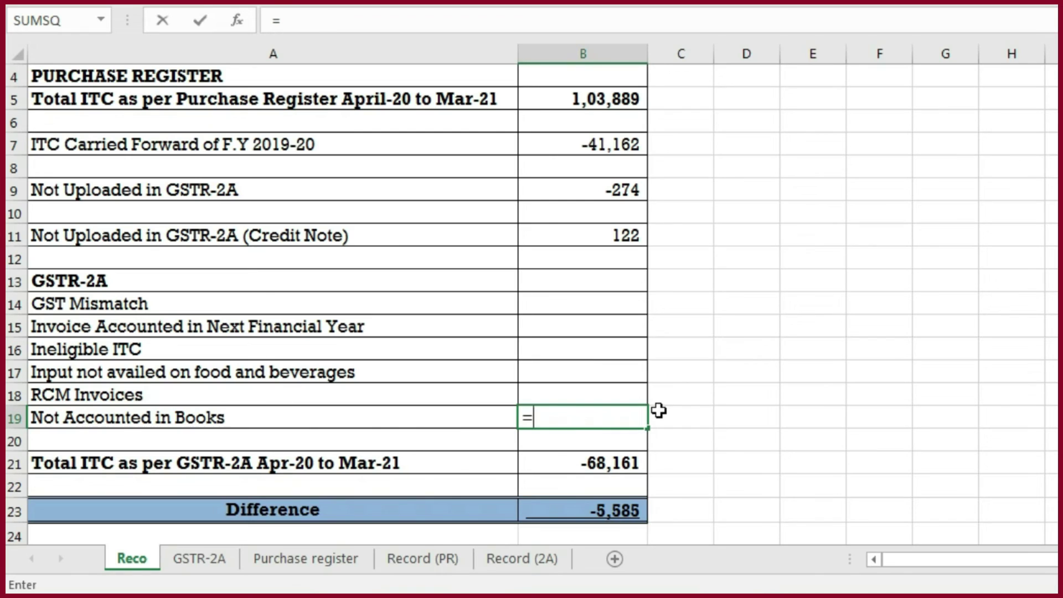
- Link Reco's Not Accounted in Books cell to the 1,226 Total Tax sum on Record (2A)
click(530, 560)
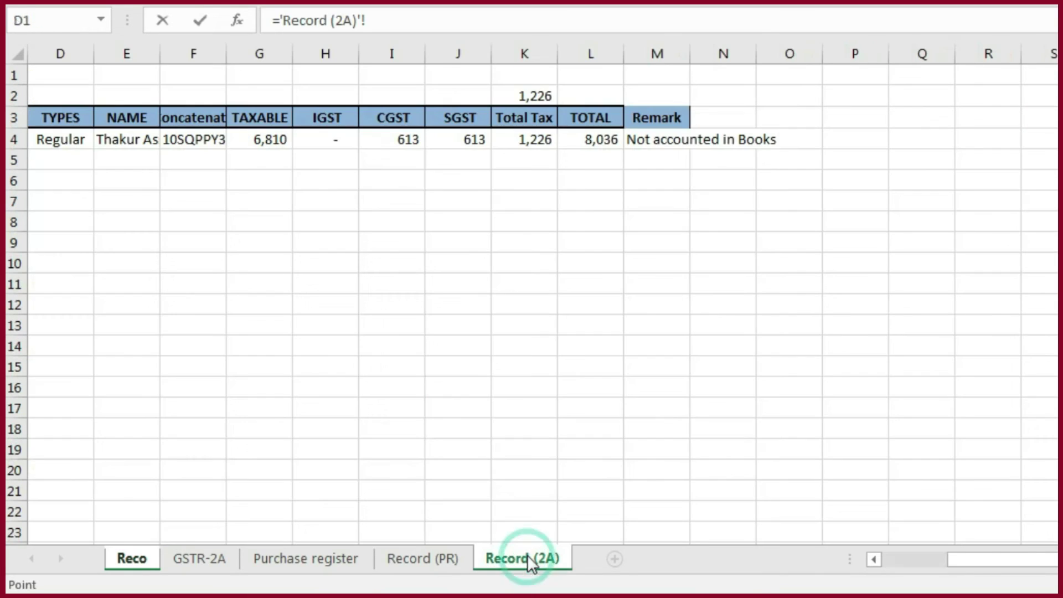
click(536, 94)
key(Return)
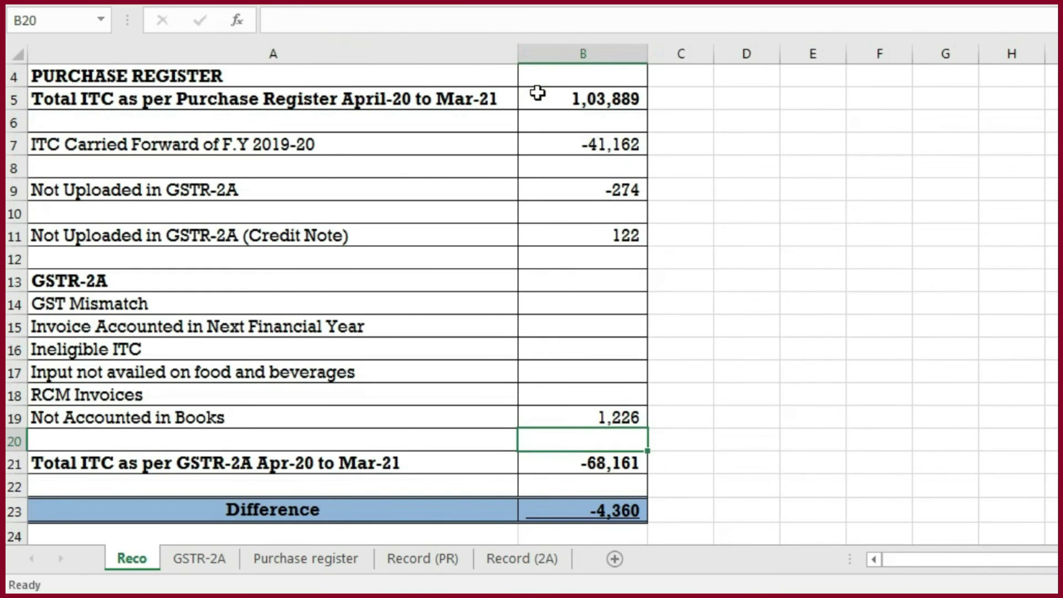
- Select the GST Mismatch amount cell on the Reco sheet
click(221, 463)
click(91, 303)
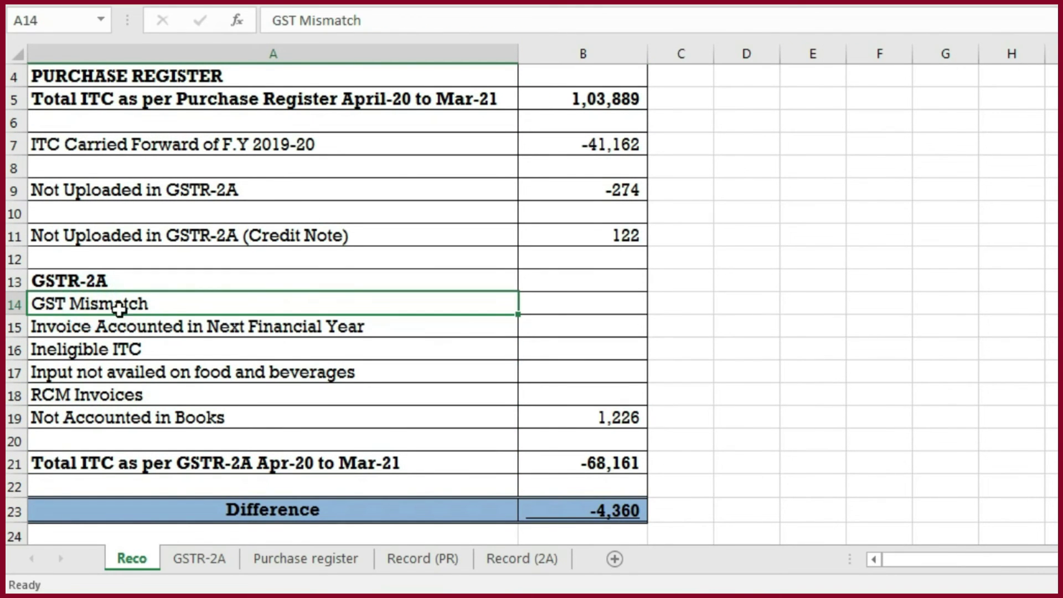
click(579, 299)
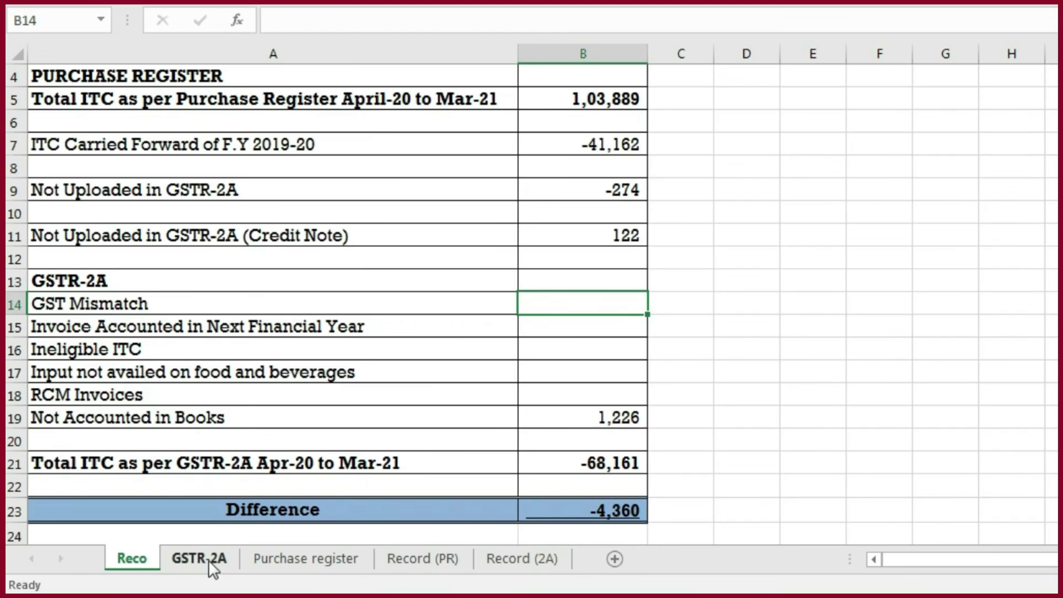
- Filter the GSTR-2A Remark column to show only GST Mismatch
click(204, 559)
click(1034, 244)
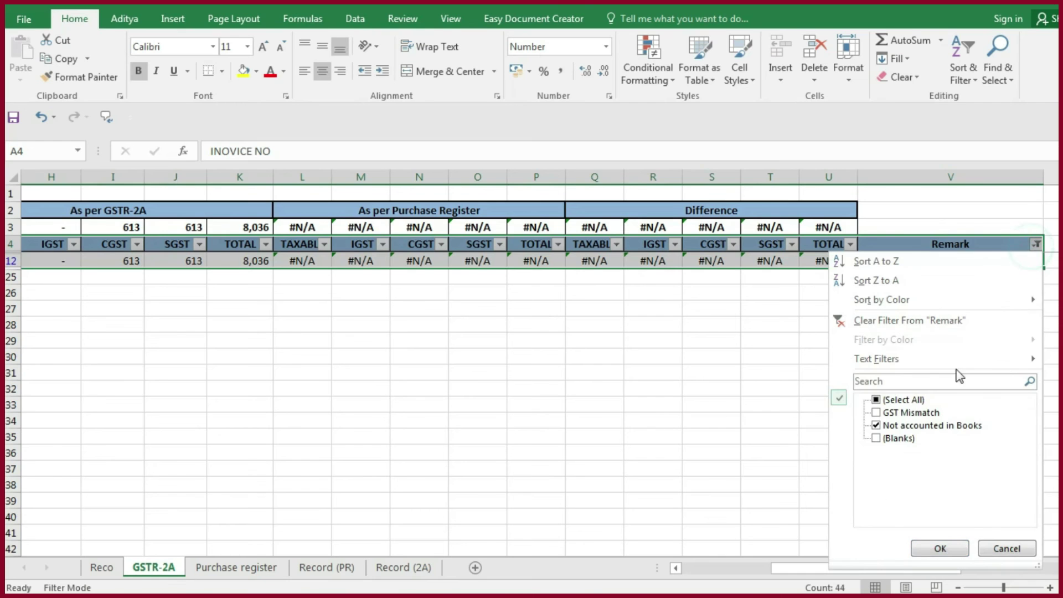
click(886, 425)
click(885, 413)
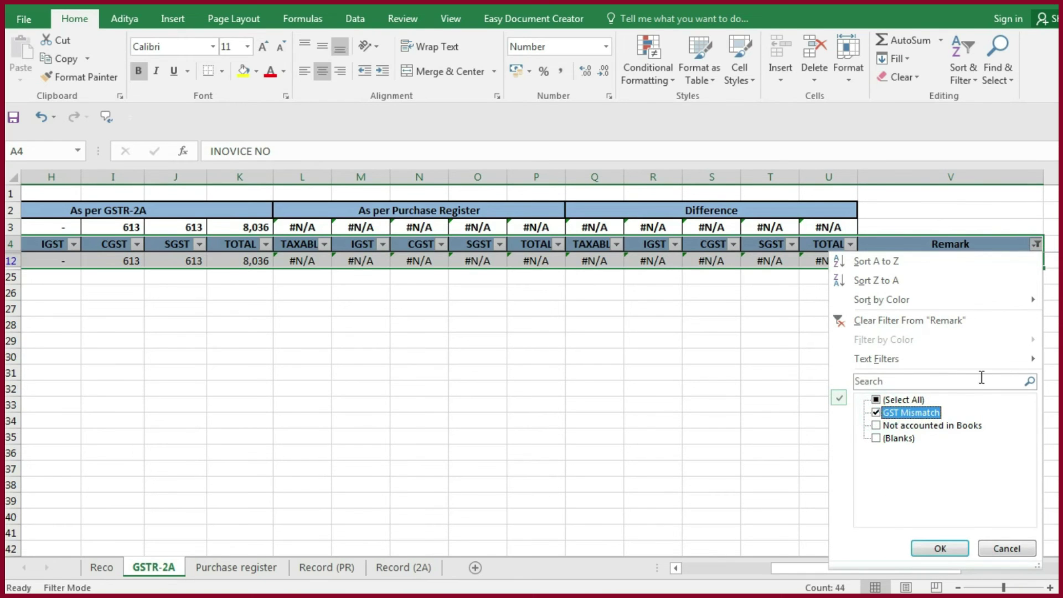
click(925, 552)
- Review the mismatch row's difference amounts, glancing at the Purchase register sheet
click(711, 325)
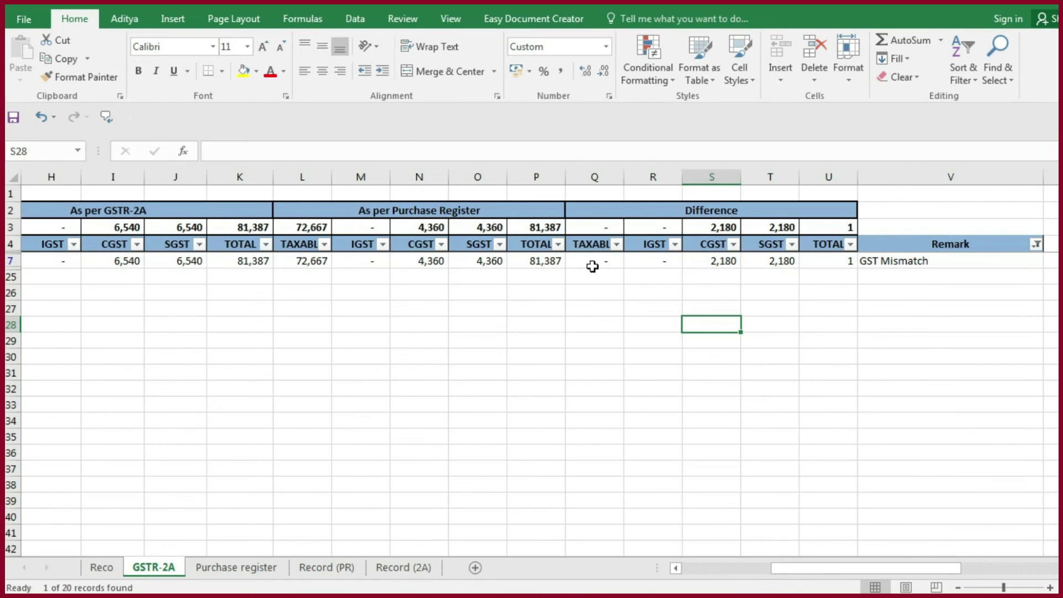
drag(592, 262, 808, 264)
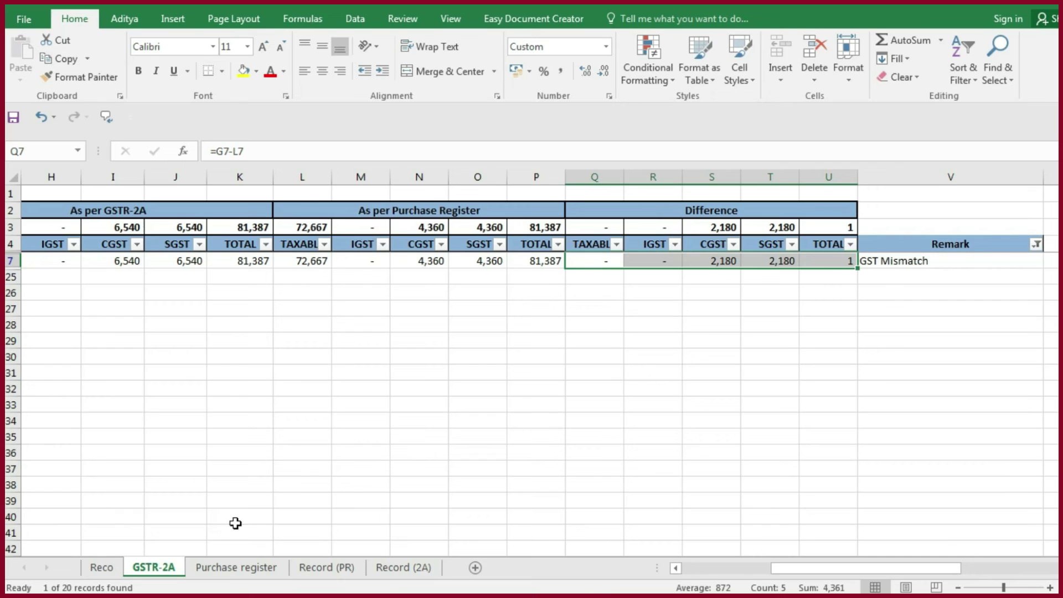
click(224, 569)
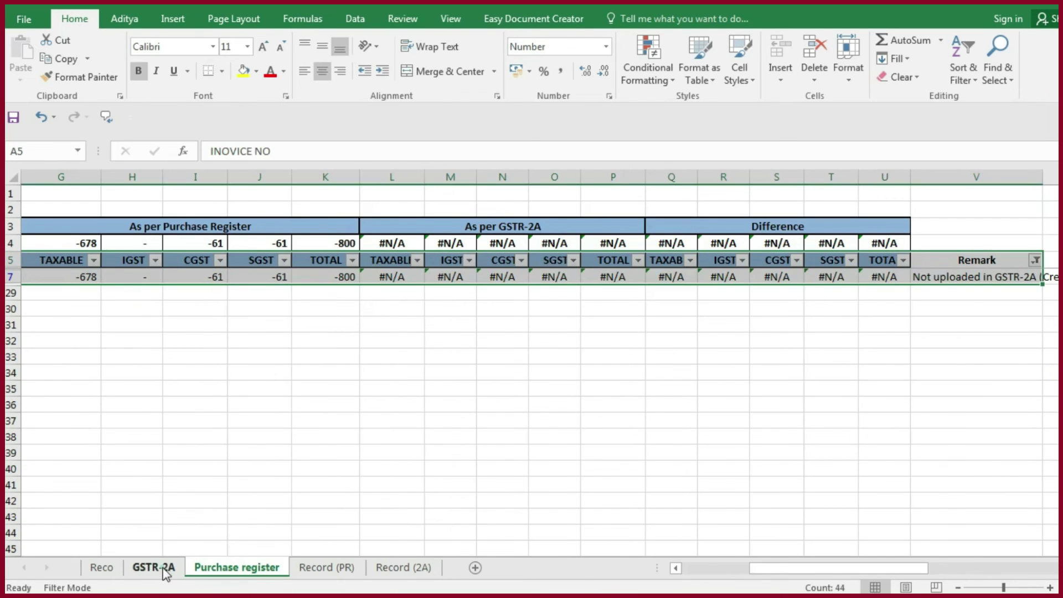
click(164, 569)
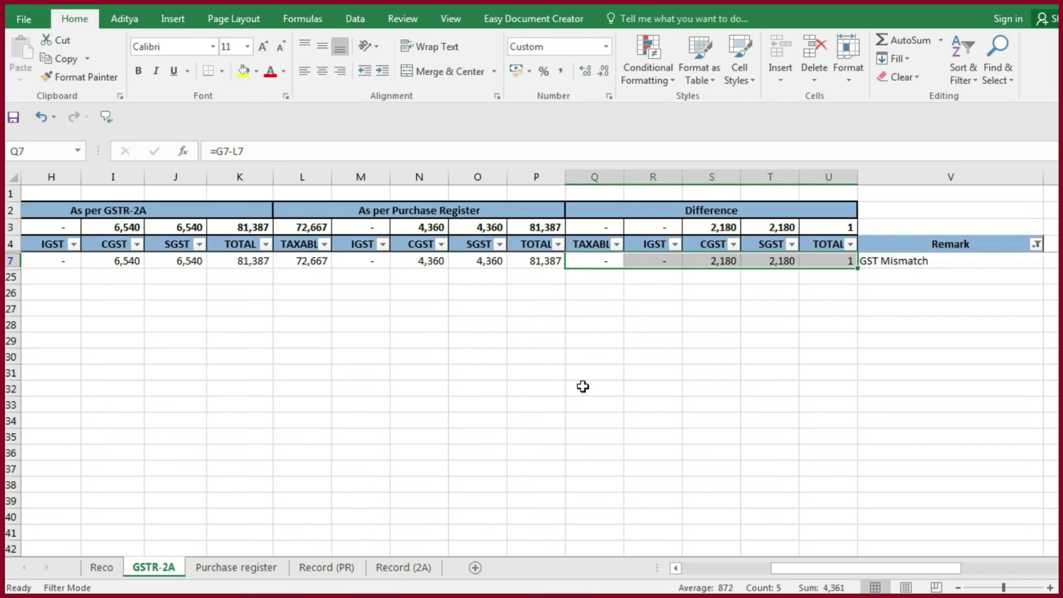
- Copy the filtered table's header and GST Mismatch row
key(ctrl+Left)
key(ctrl+Up)
key(ctrl+shift+Right)
key(ctrl+shift+Down)
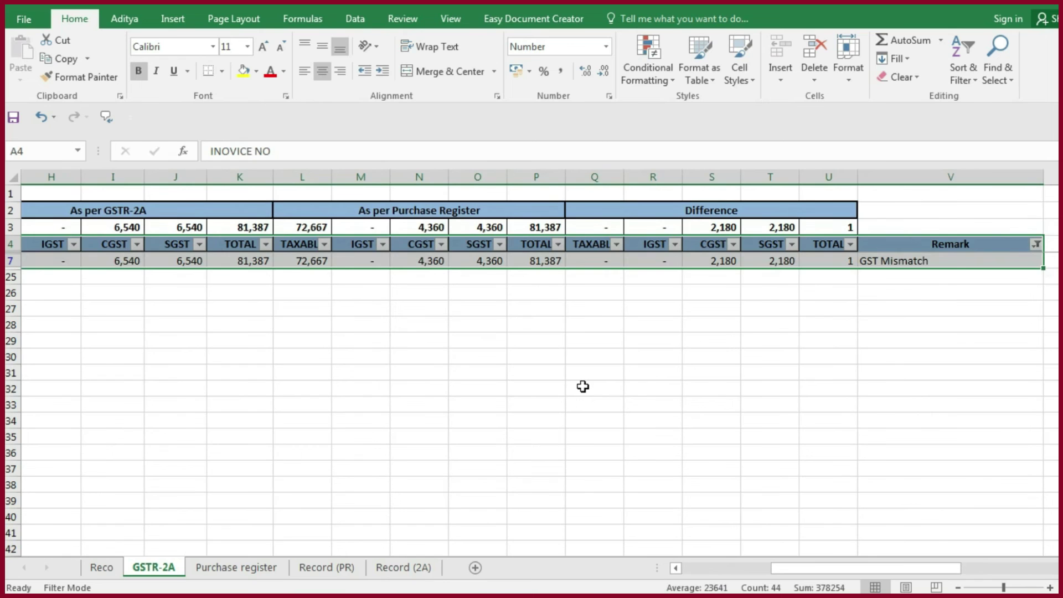
key(ctrl+c)
- Paste the copied GST Mismatch rows at A7 on Record (2A)
click(406, 565)
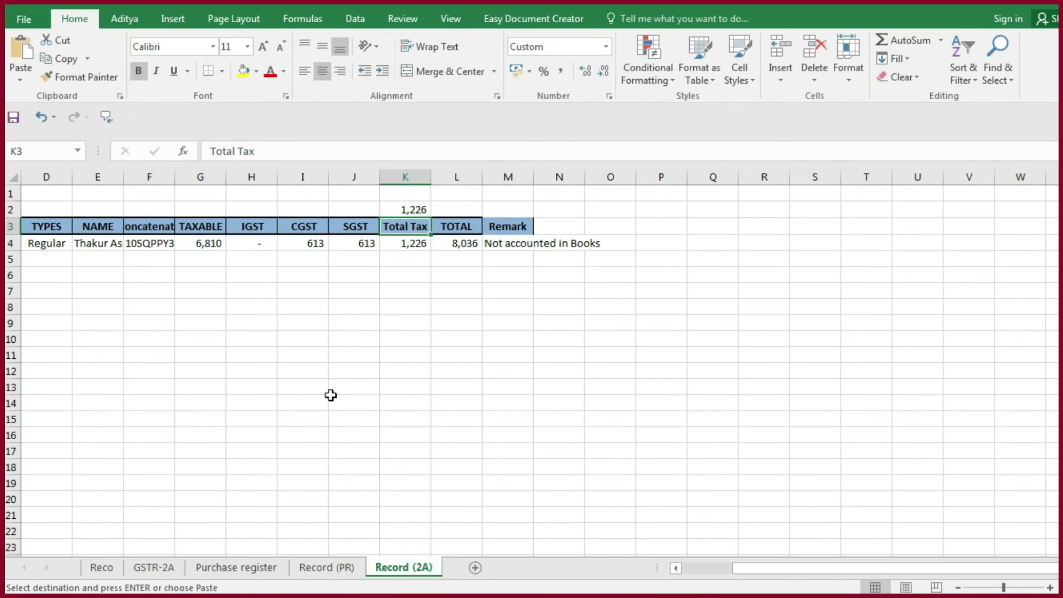
drag(849, 568, 671, 568)
click(33, 286)
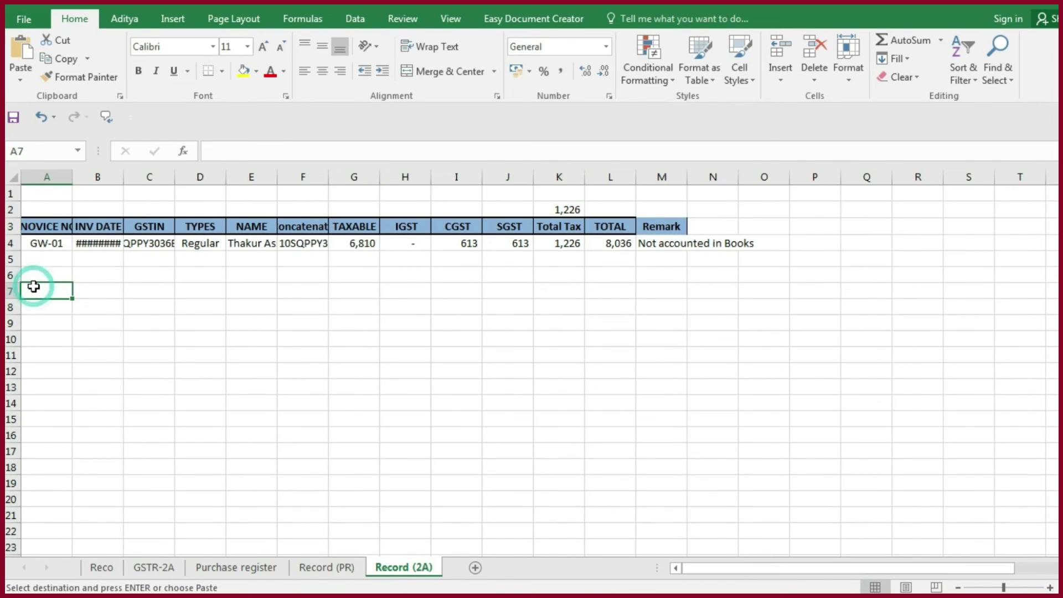
key(ctrl+v)
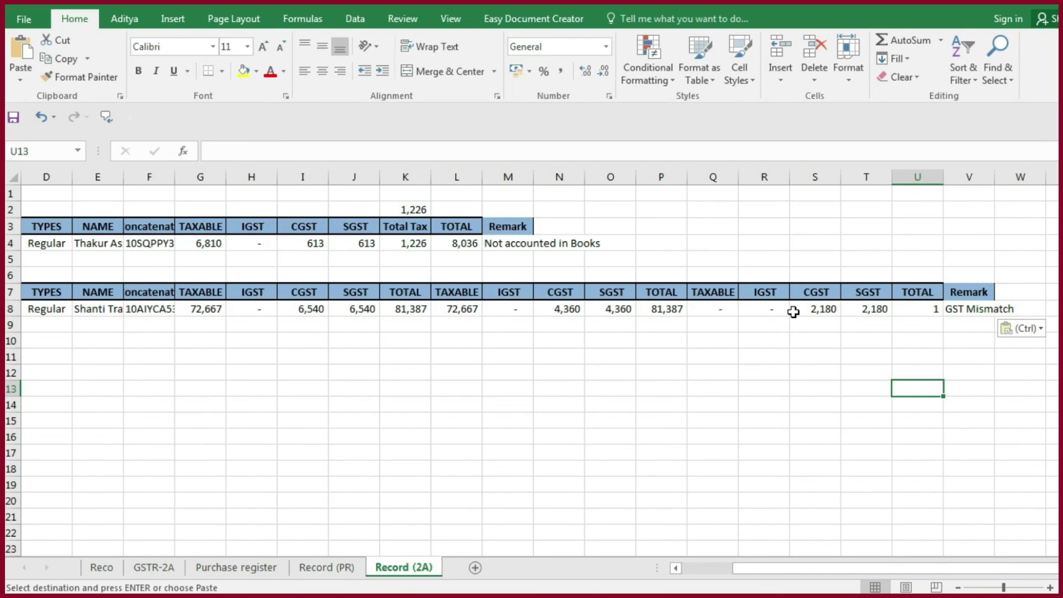
- Insert a 'Total Tax' column before the TOTAL column
drag(774, 311, 879, 308)
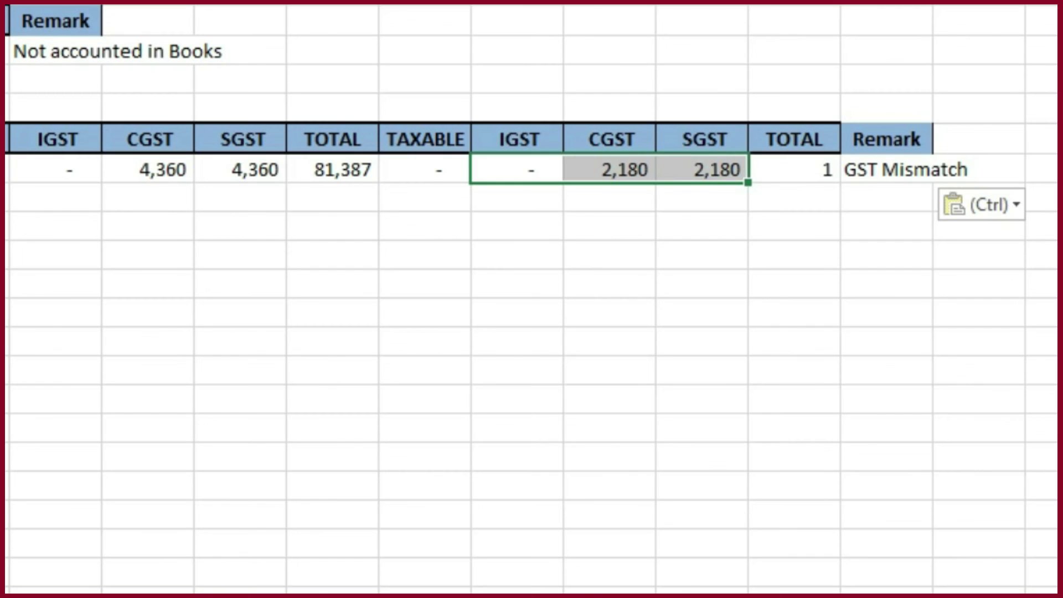
click(833, 11)
right_click(833, 11)
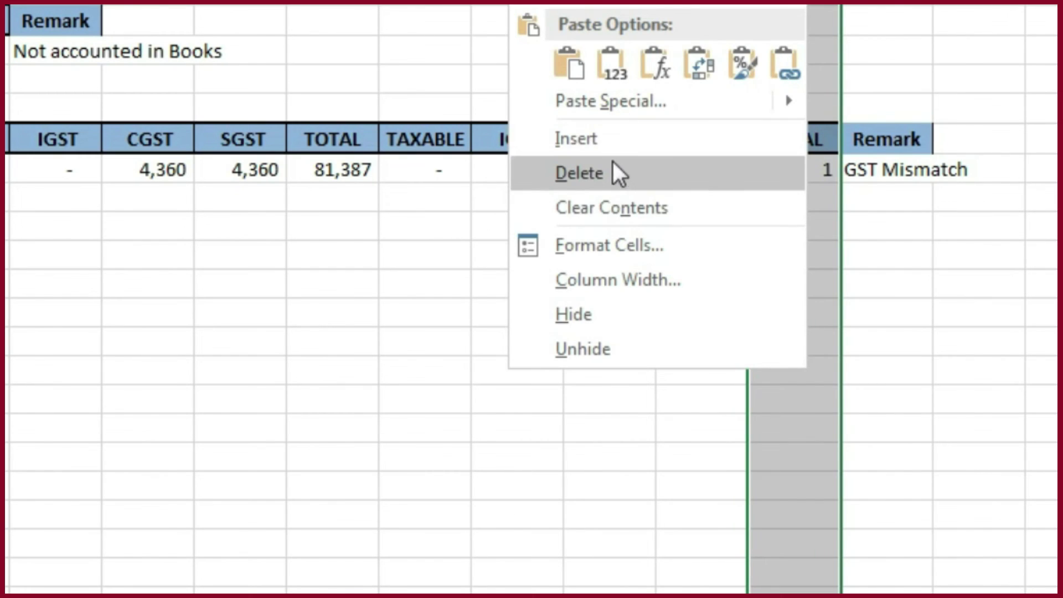
click(605, 139)
click(778, 141)
text(Total Tax)
key(Return)
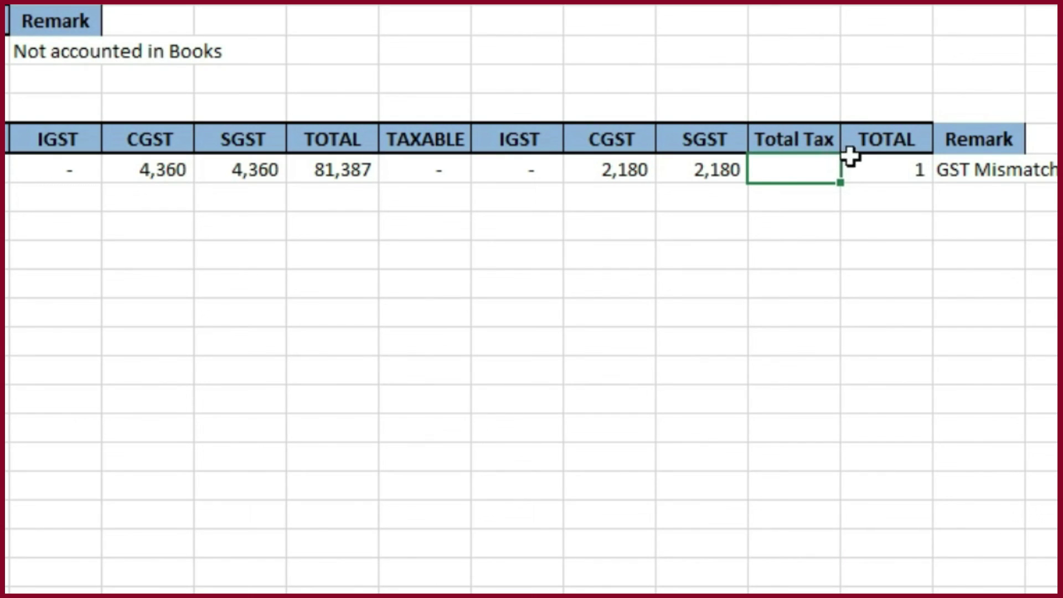
- Enter =R8+S8+T8 under Total Tax, giving 4,360
text(=)
click(562, 168)
text(+)
click(600, 169)
text(+)
click(689, 168)
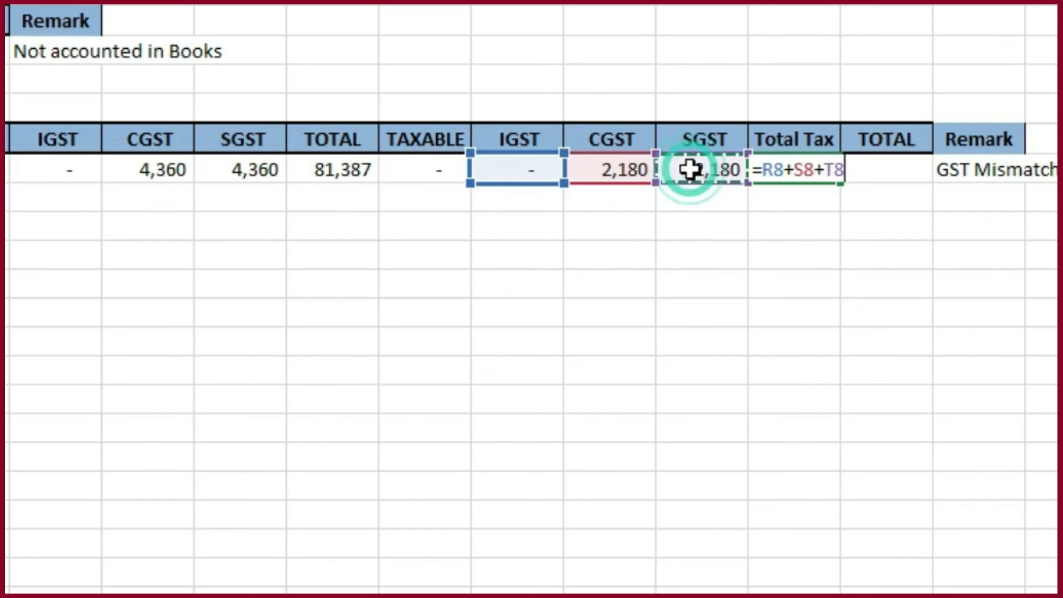
key(Return)
- Add =SUM(U8) above the Total Tax header to show the 4,360 total
click(818, 105)
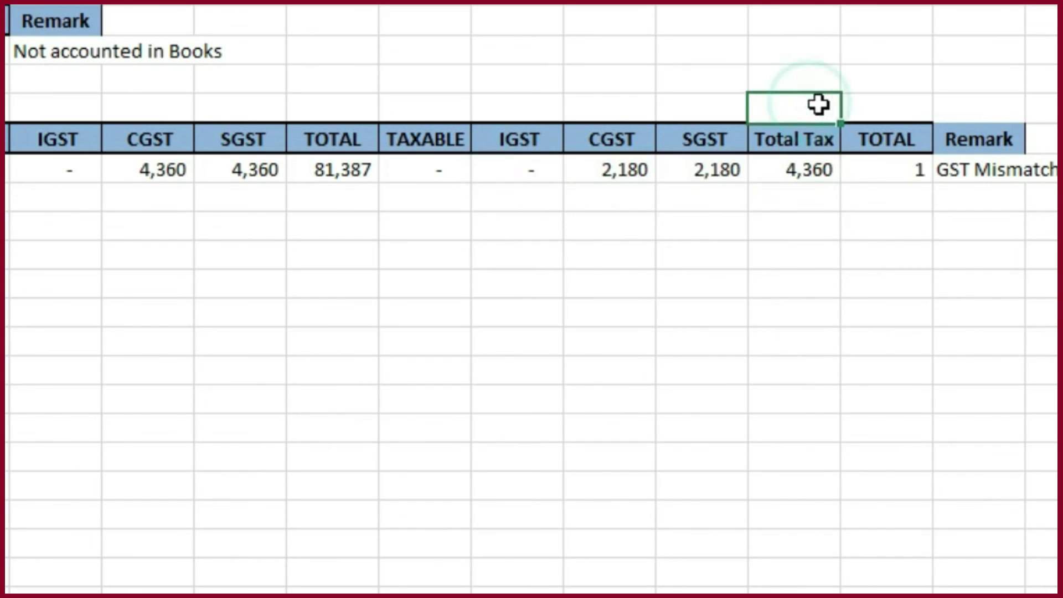
text(=sum()
key(Down)
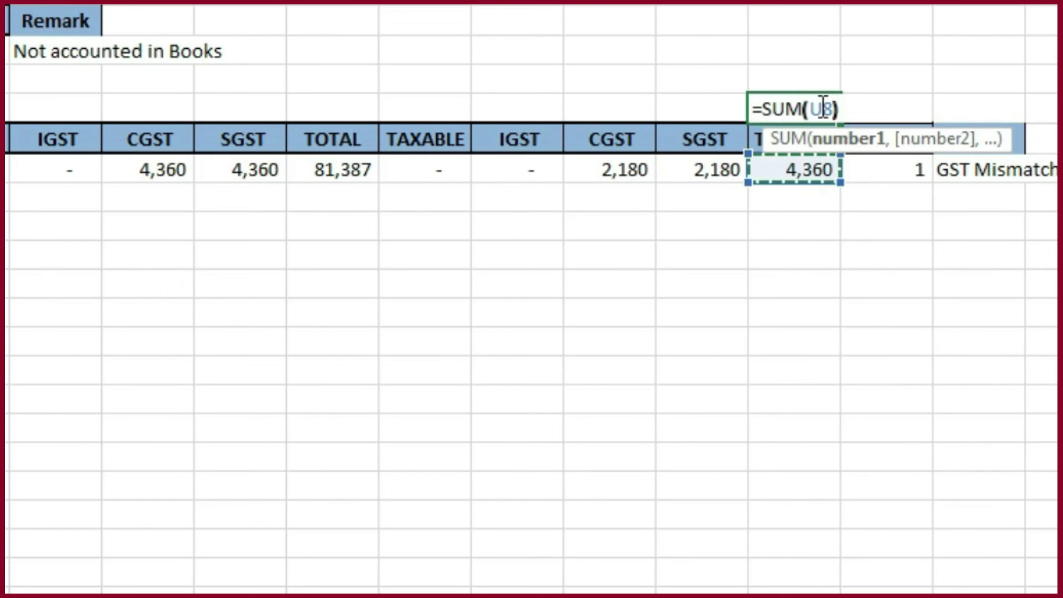
key(Return)
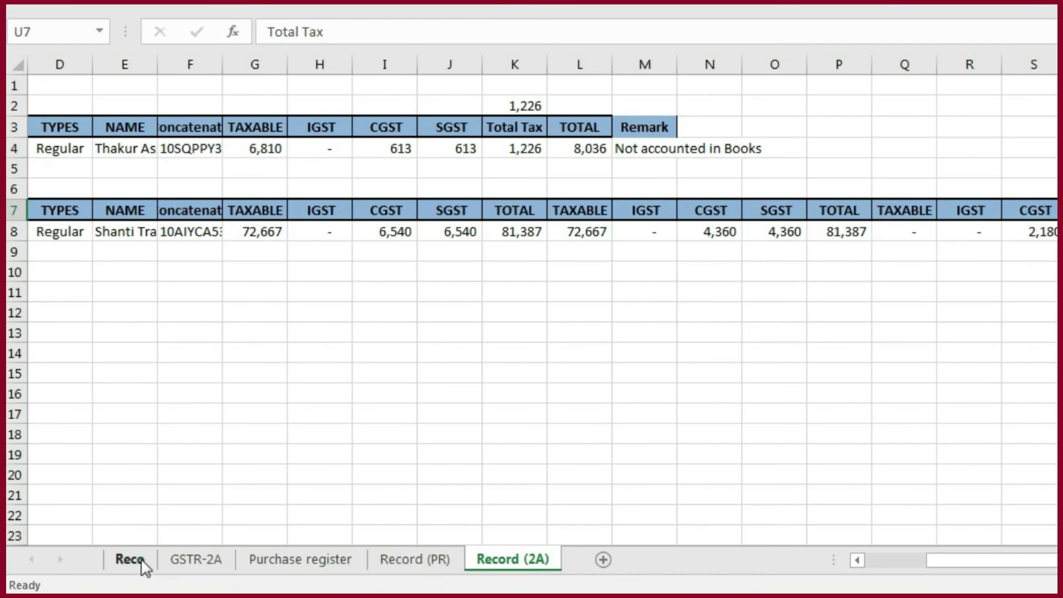
- Link Reco's GST Mismatch row to the 4,360 Total Tax sum on Record (2A)
click(139, 560)
text(='Record (2A)'!)
click(505, 560)
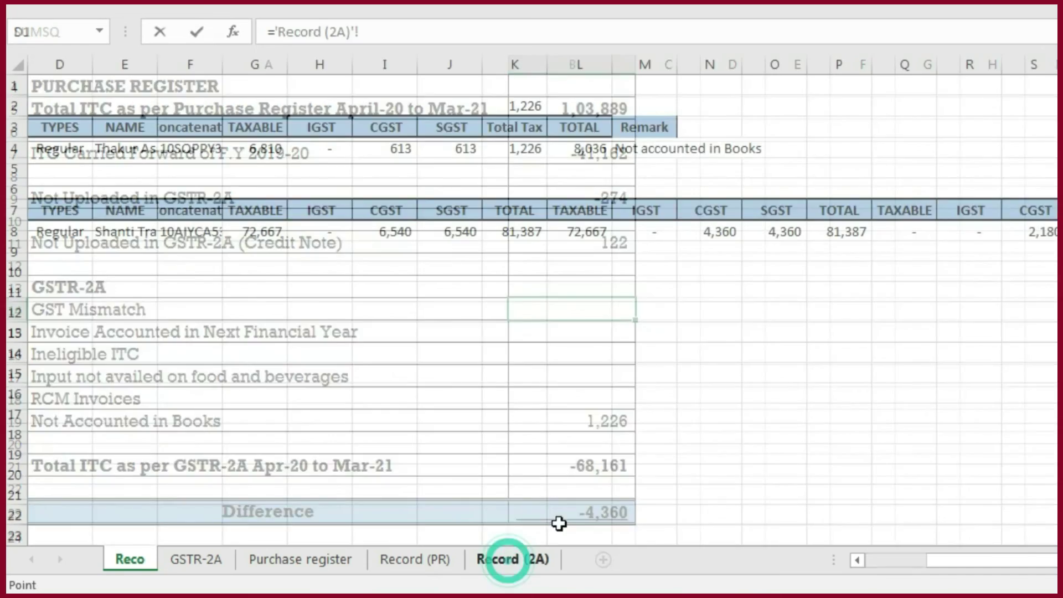
click(838, 188)
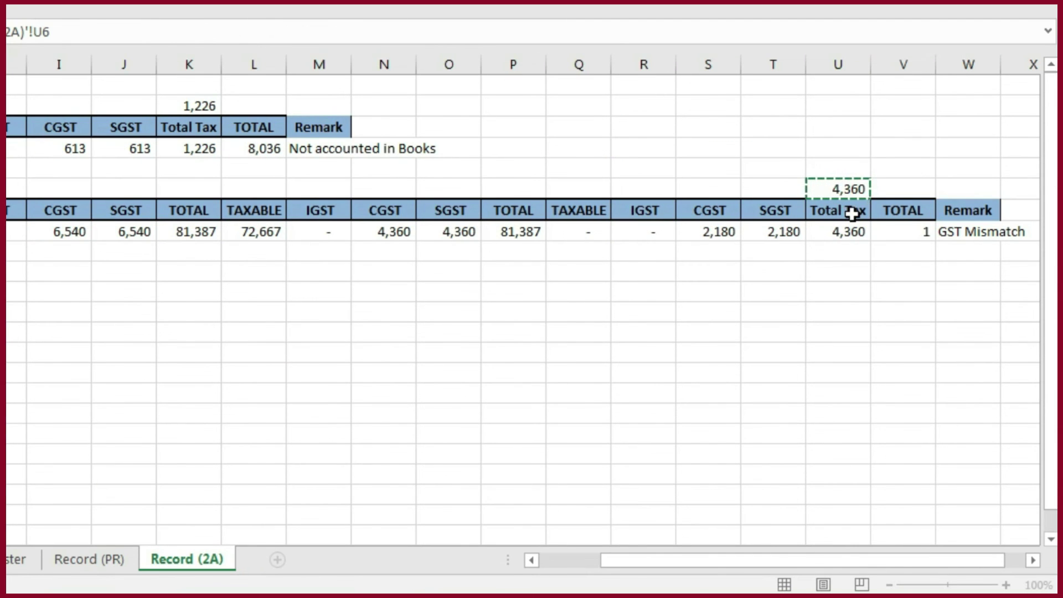
key(Return)
- Inspect the ITC carried forward formula and the zero Difference total in B23
drag(250, 155, 250, 208)
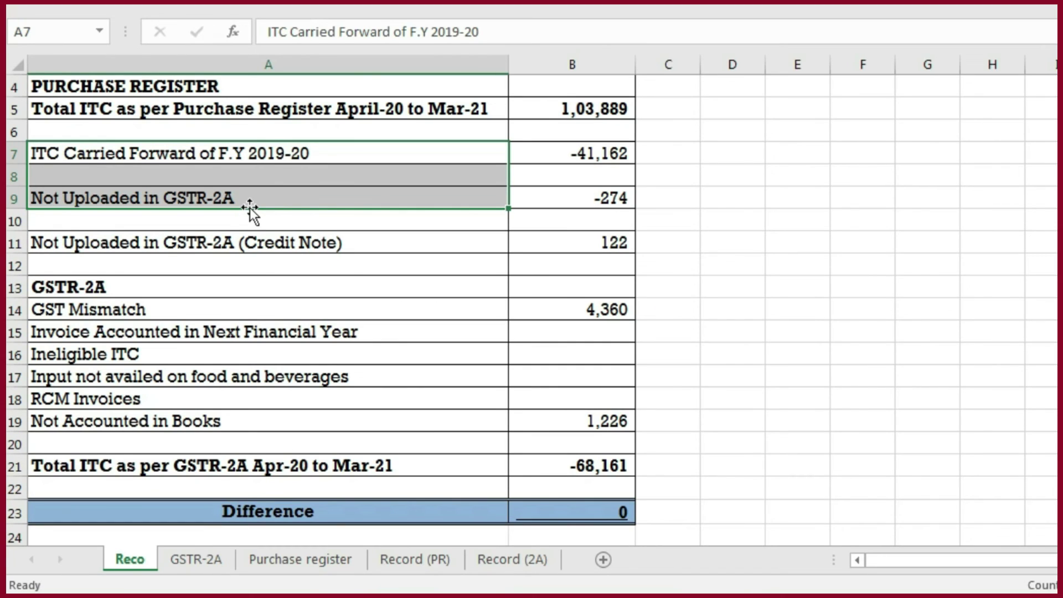
click(611, 161)
click(609, 512)
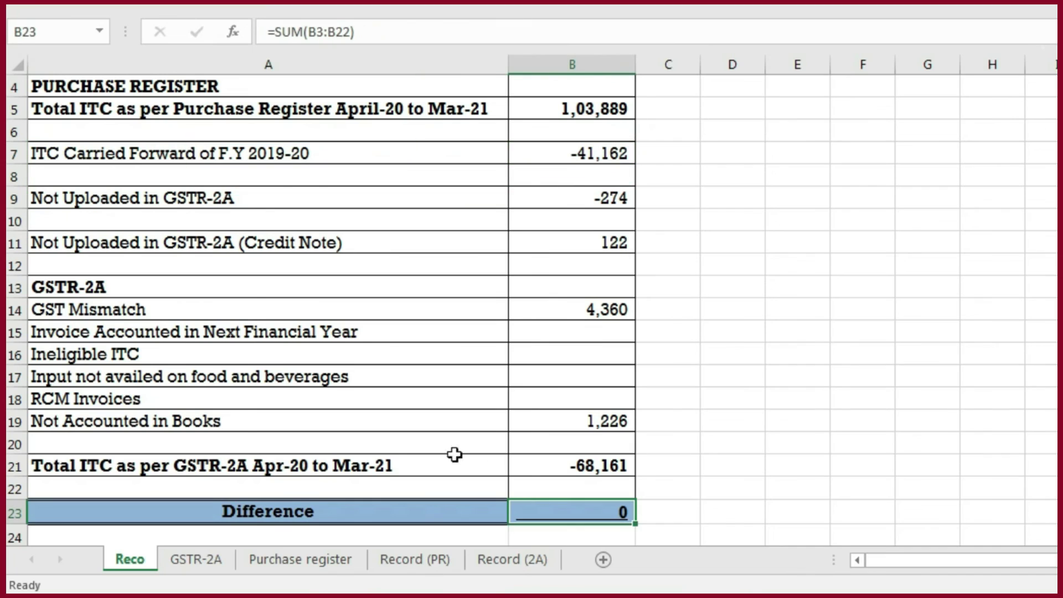
drag(256, 523, 609, 517)
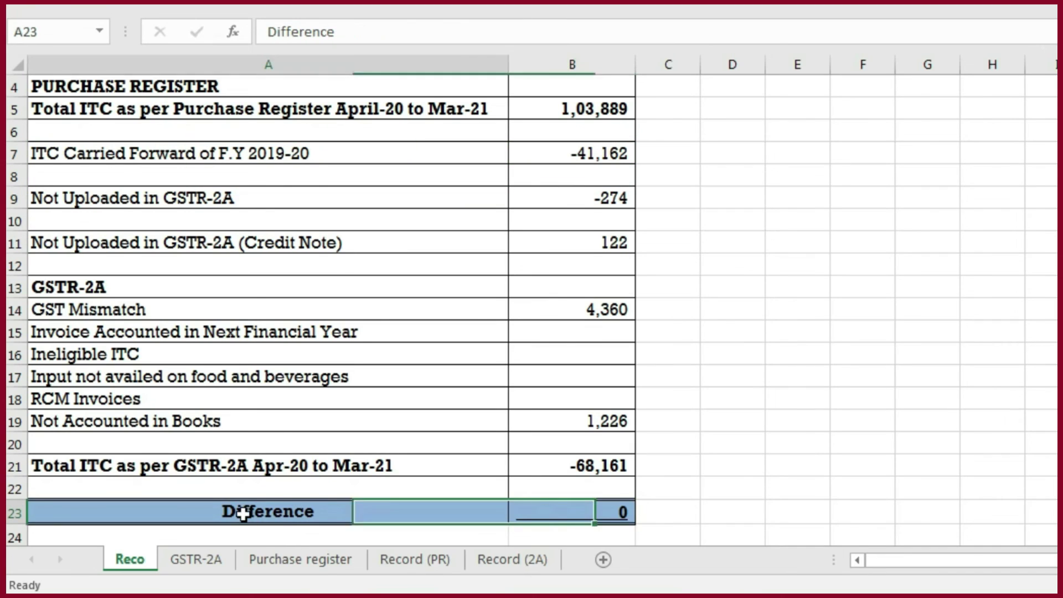
click(609, 517)
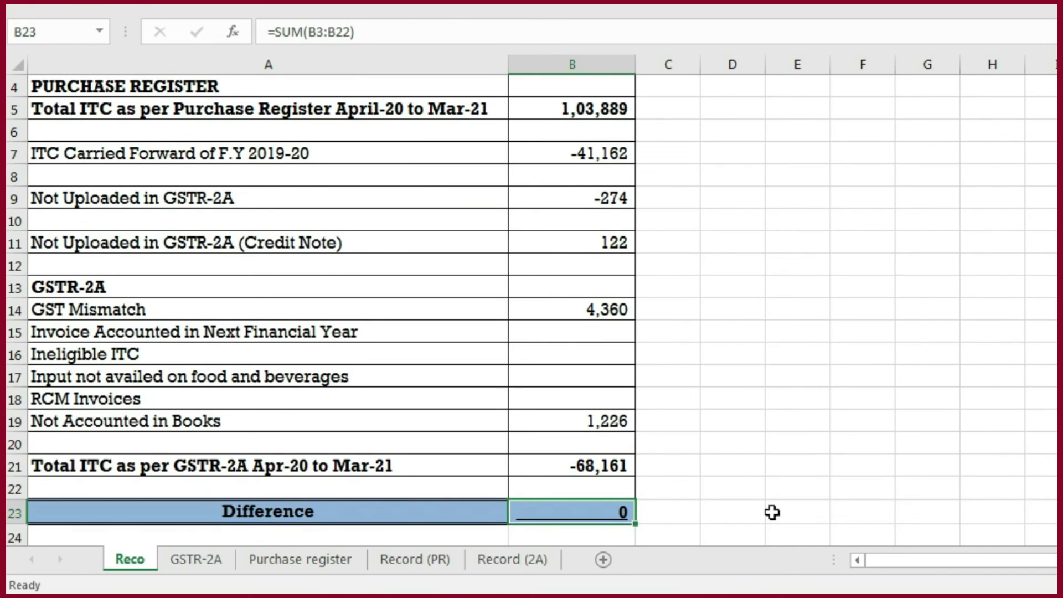
click(797, 331)
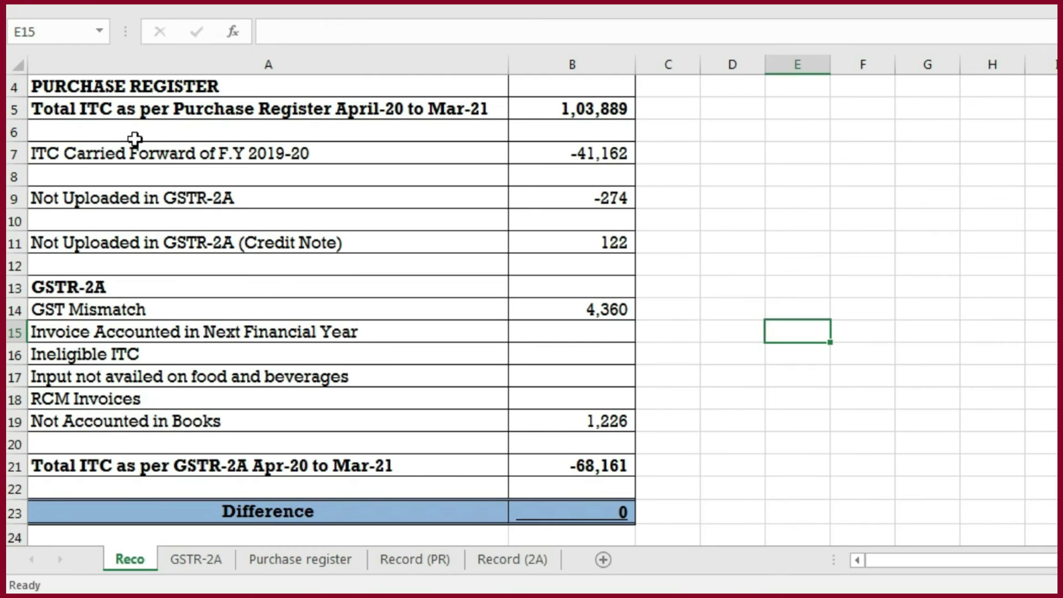
- Review the purchase register and GSTR-2A adjustment labels and amounts in rows 7–18
drag(134, 139, 148, 230)
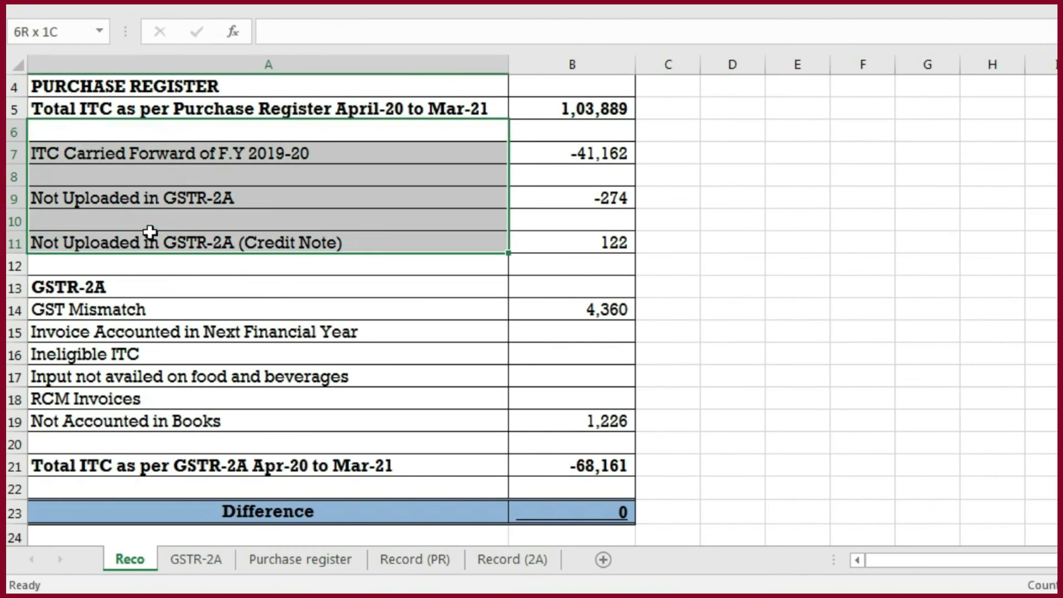
click(149, 156)
drag(148, 157, 148, 224)
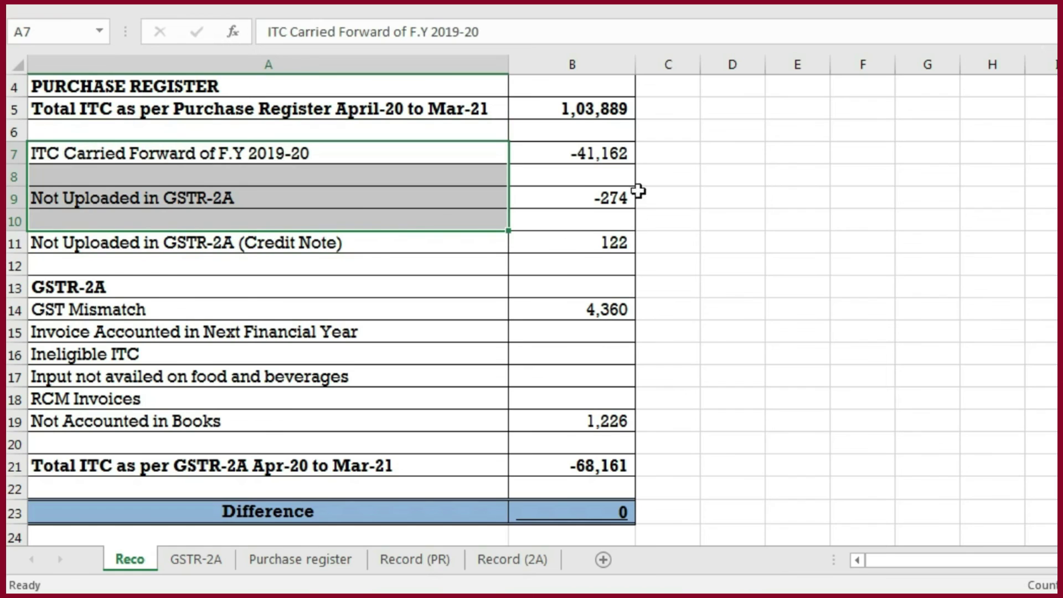
click(578, 153)
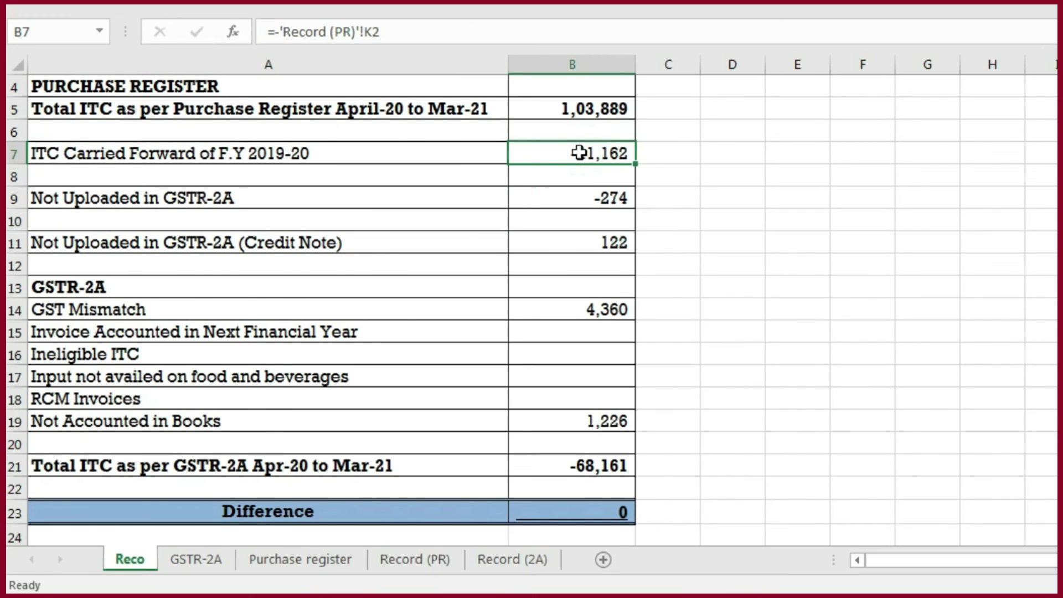
drag(583, 148, 583, 238)
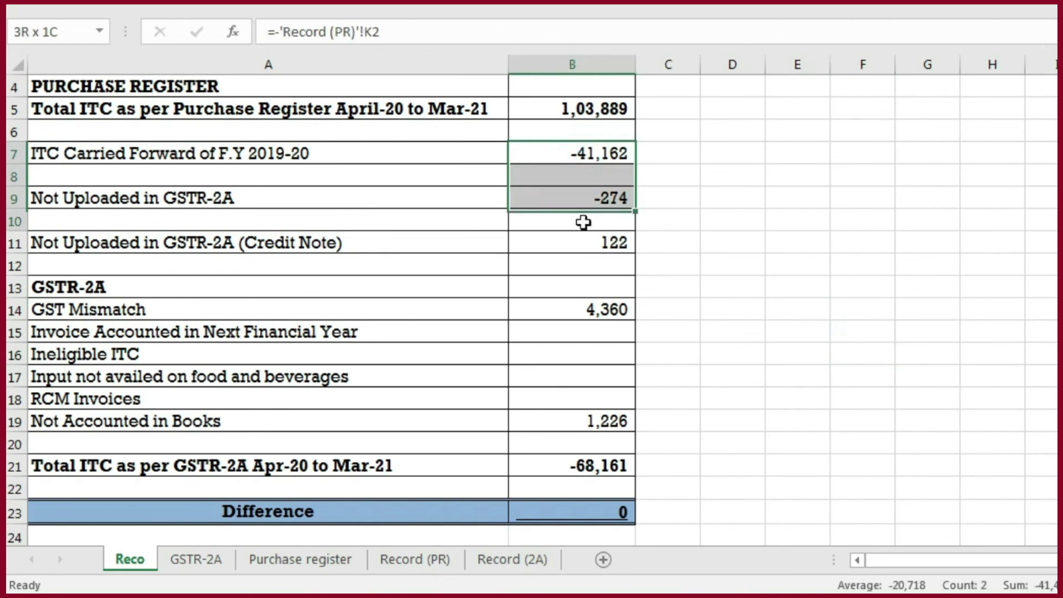
drag(594, 310, 593, 407)
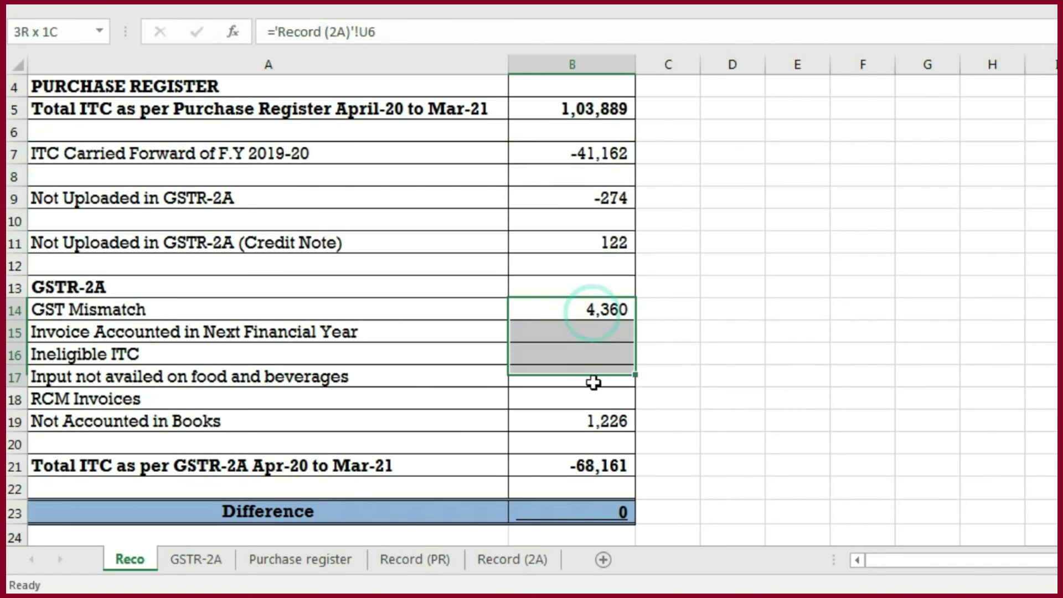
scroll(710, 381, up, 1)
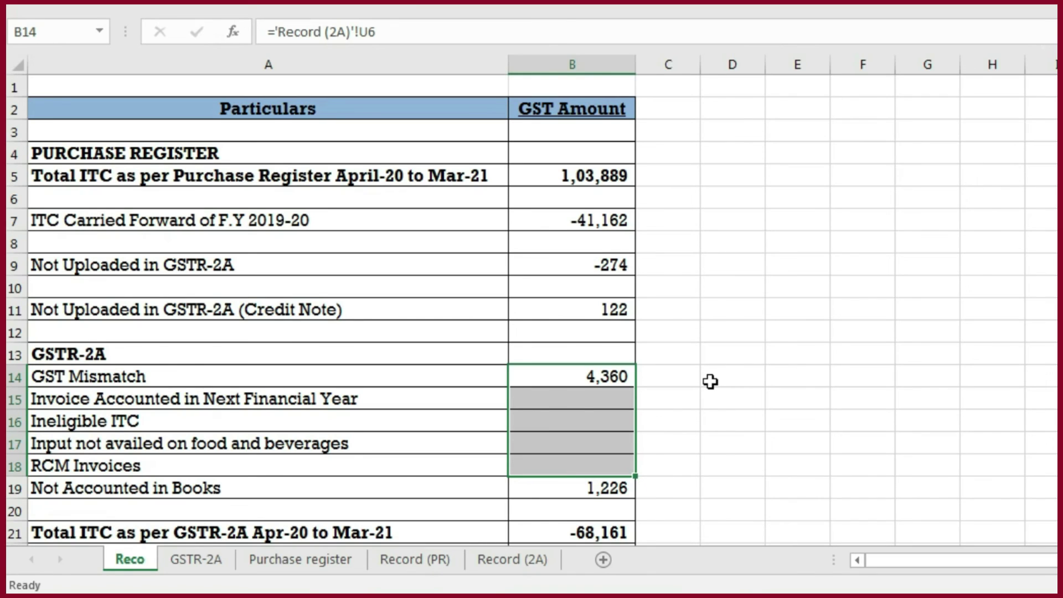
click(275, 567)
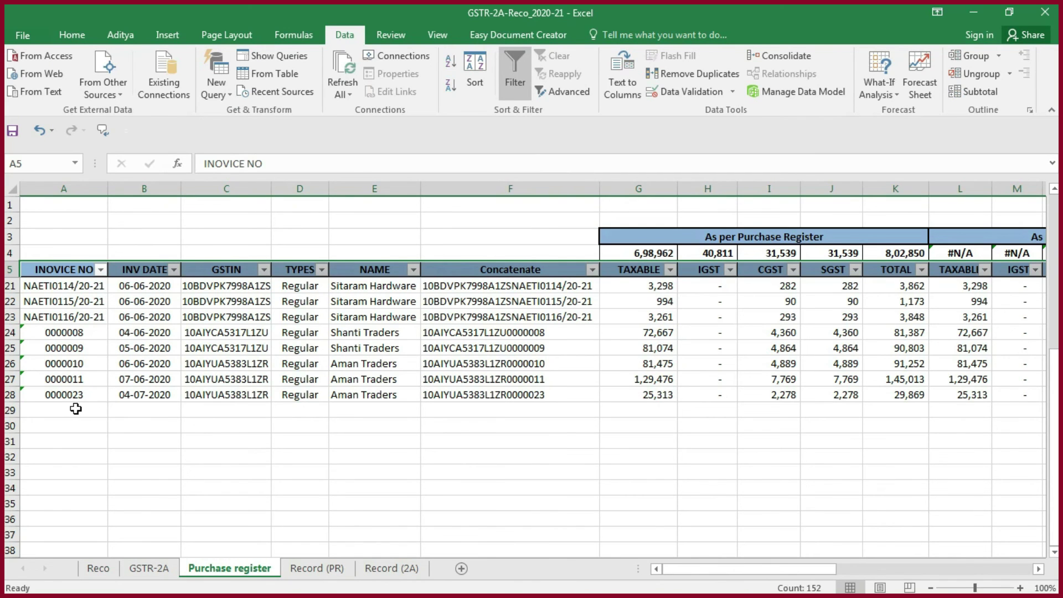
- Review the Purchase register's VLOOKUP results and Remark cells down to the last invoice row
drag(75, 408, 796, 479)
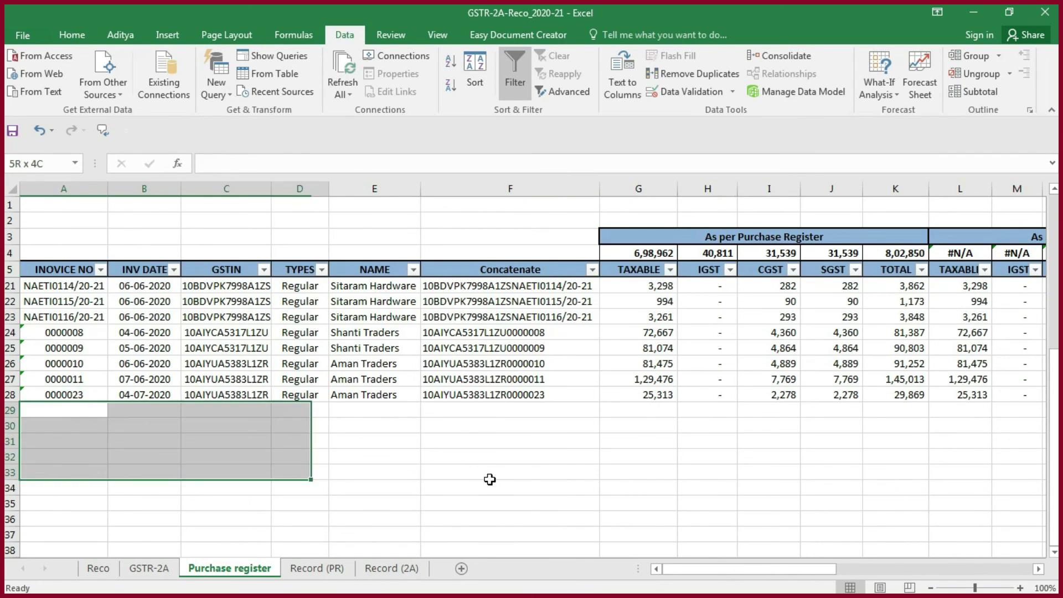
drag(783, 569, 807, 541)
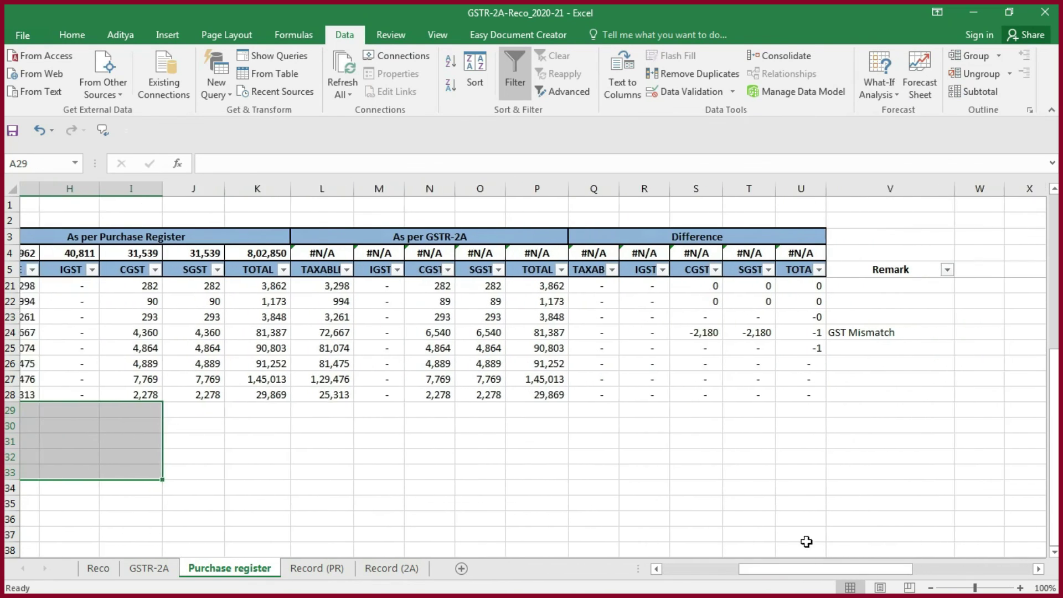
drag(279, 282, 523, 397)
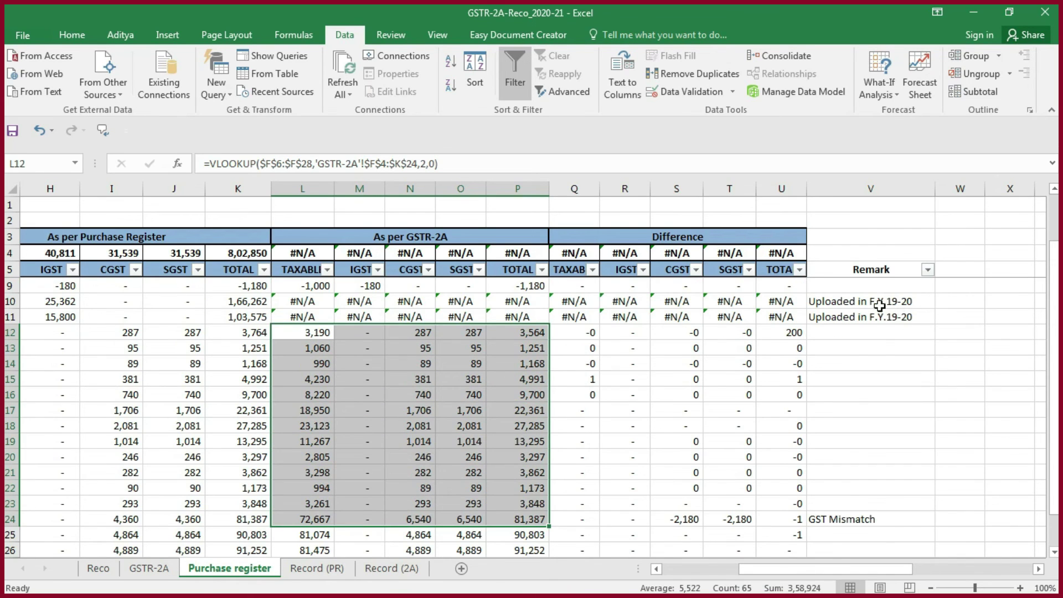
scroll(879, 306, down, 2)
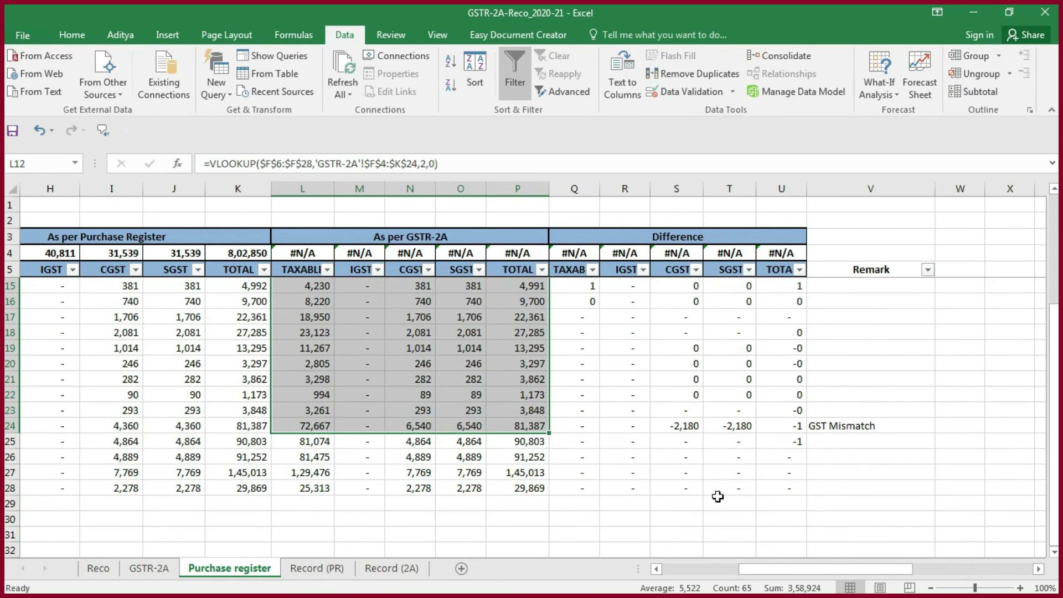
drag(315, 487, 874, 482)
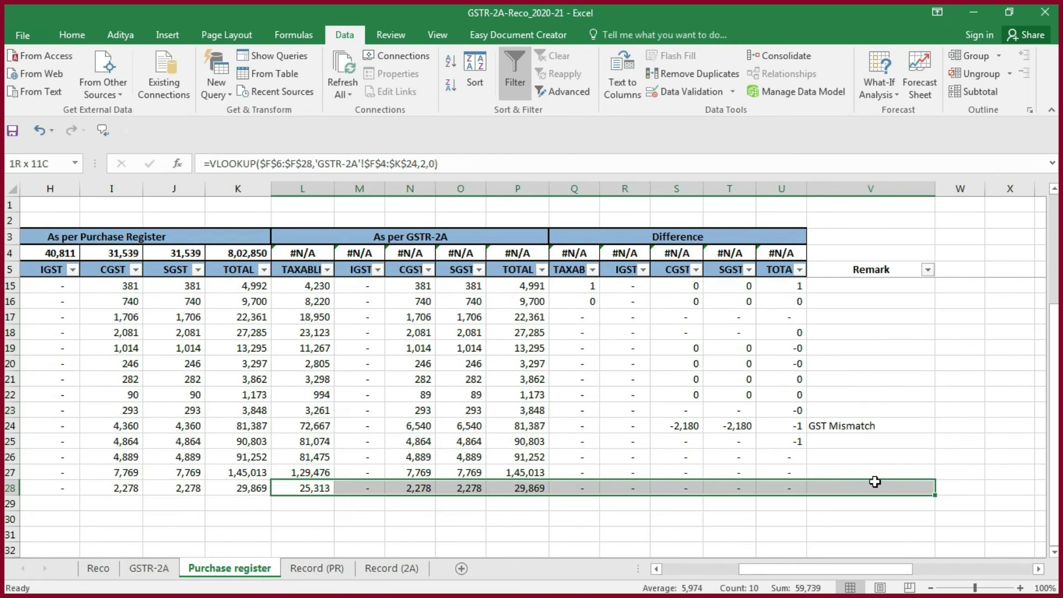
scroll(649, 495, down, 1)
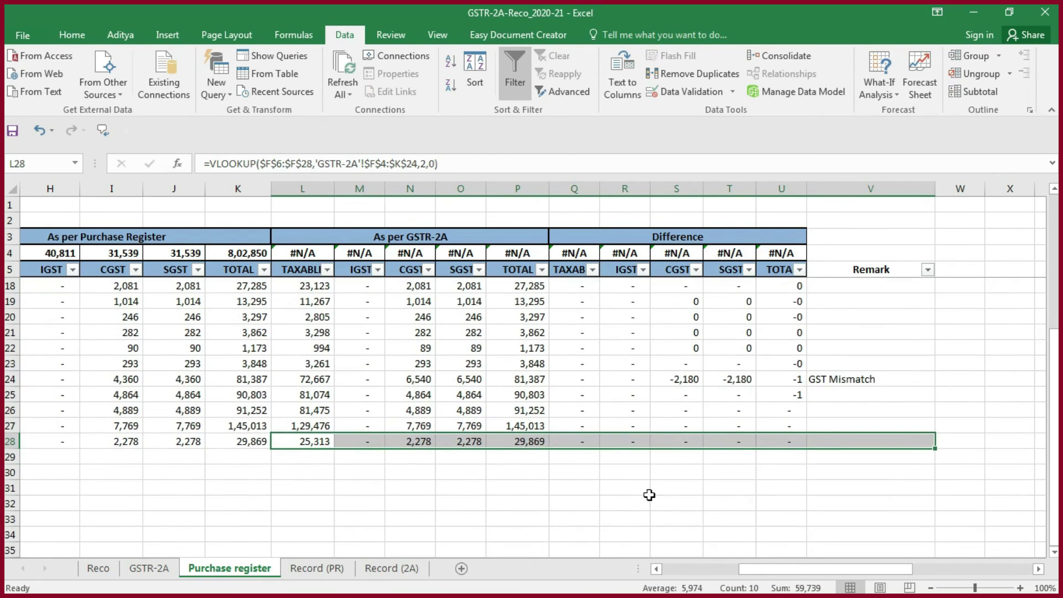
drag(330, 459, 645, 488)
drag(877, 457, 879, 512)
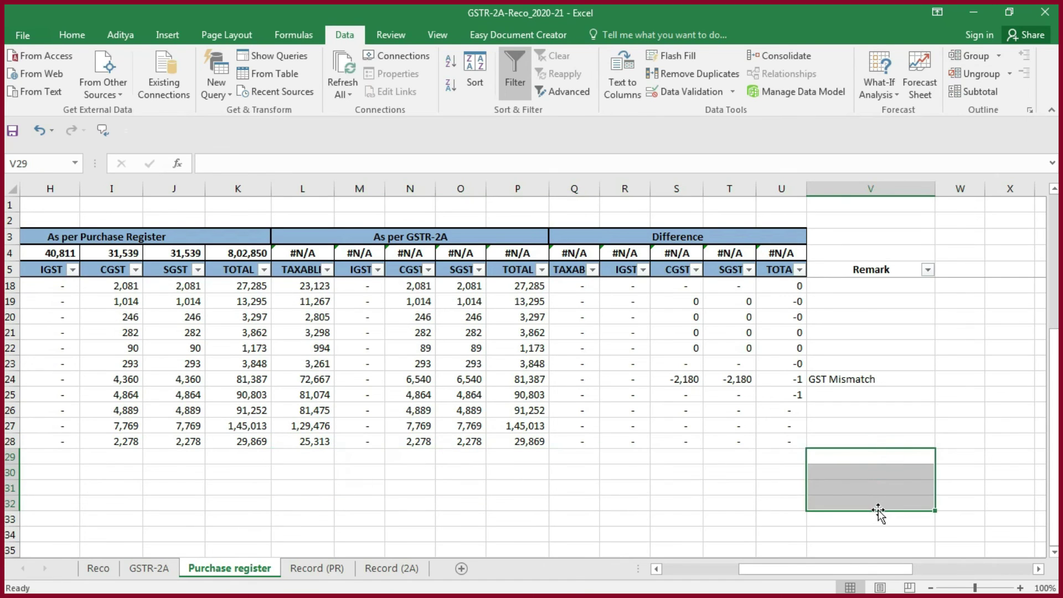
click(157, 568)
drag(808, 569, 681, 570)
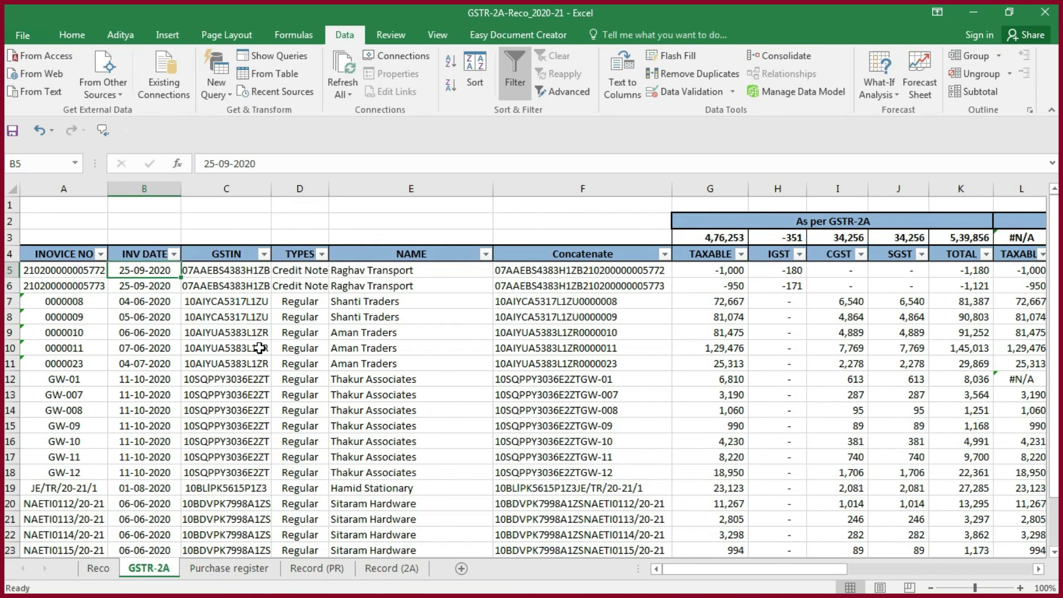
- Copy the entire unfiltered GSTR-2A invoice table and start a new blank workbook
drag(148, 268, 148, 371)
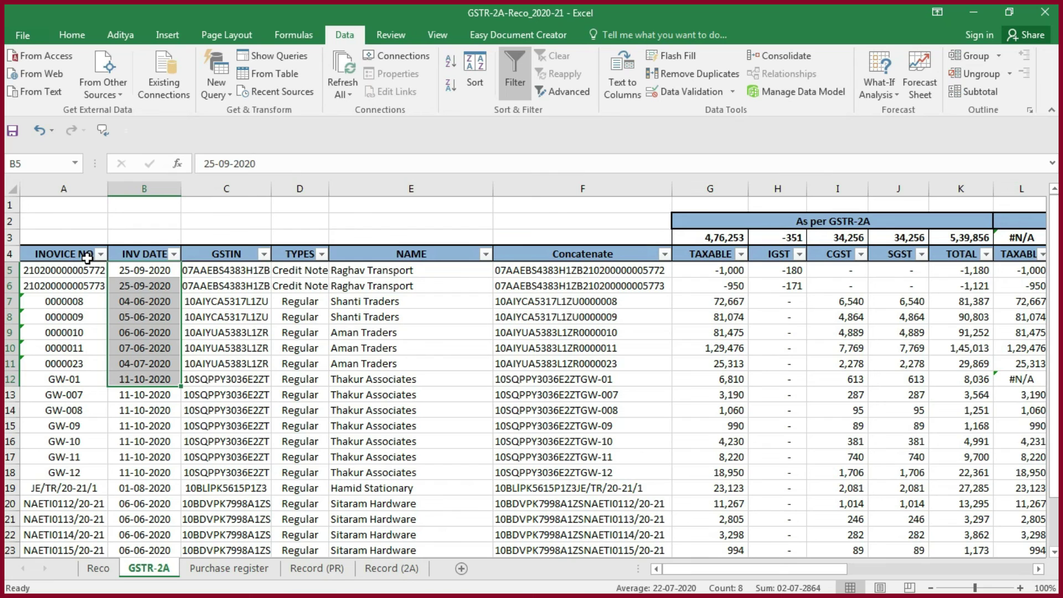
click(87, 258)
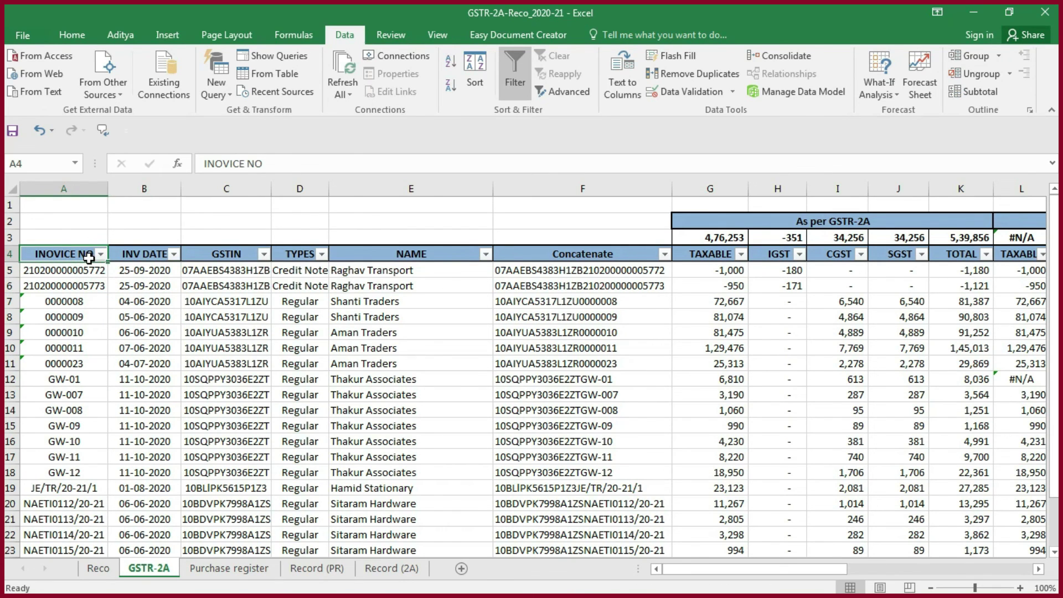
key(shift+Right)
key(shift+Right)
key(shift+Right)
key(ctrl+shift+Right)
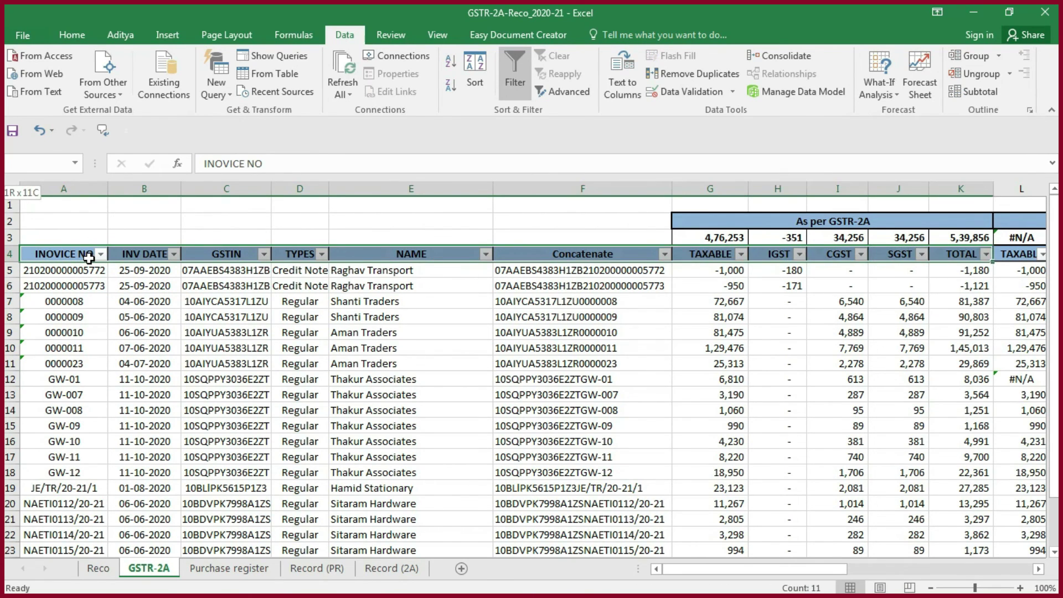
key(ctrl+shift+Down)
key(ctrl+c)
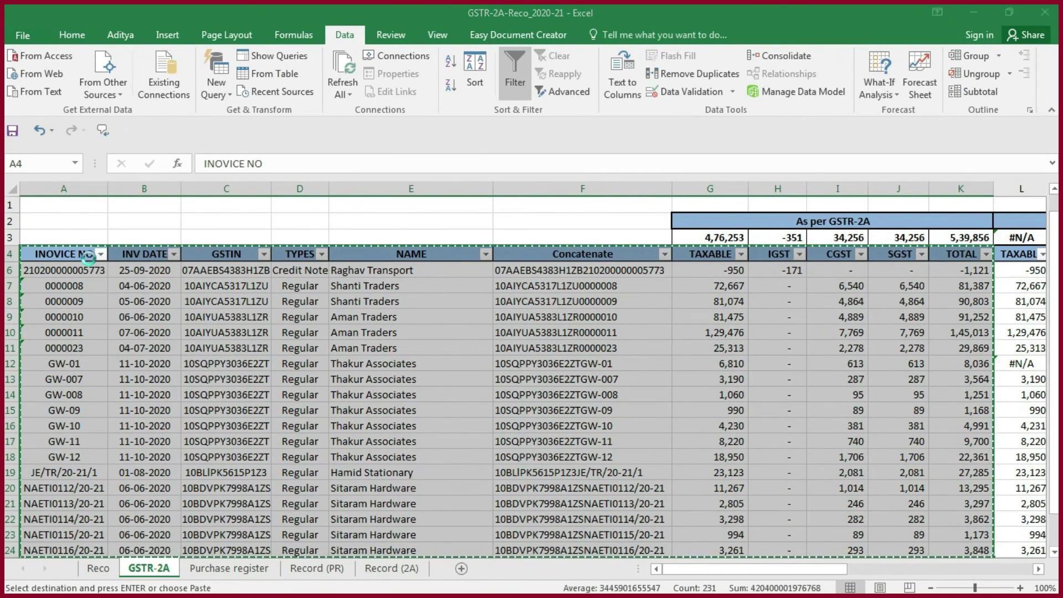
key(Down)
key(Down)
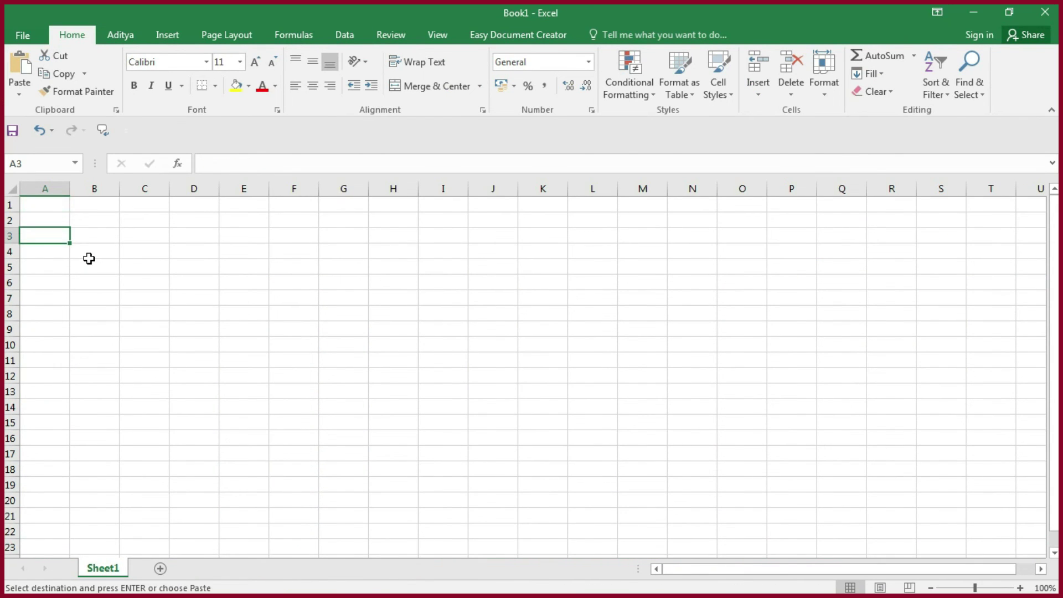
- Paste the GSTR-2A table into Book1 and duplicate the last two Sitaram Hardware rows into rows 24–25
key(ctrl+v)
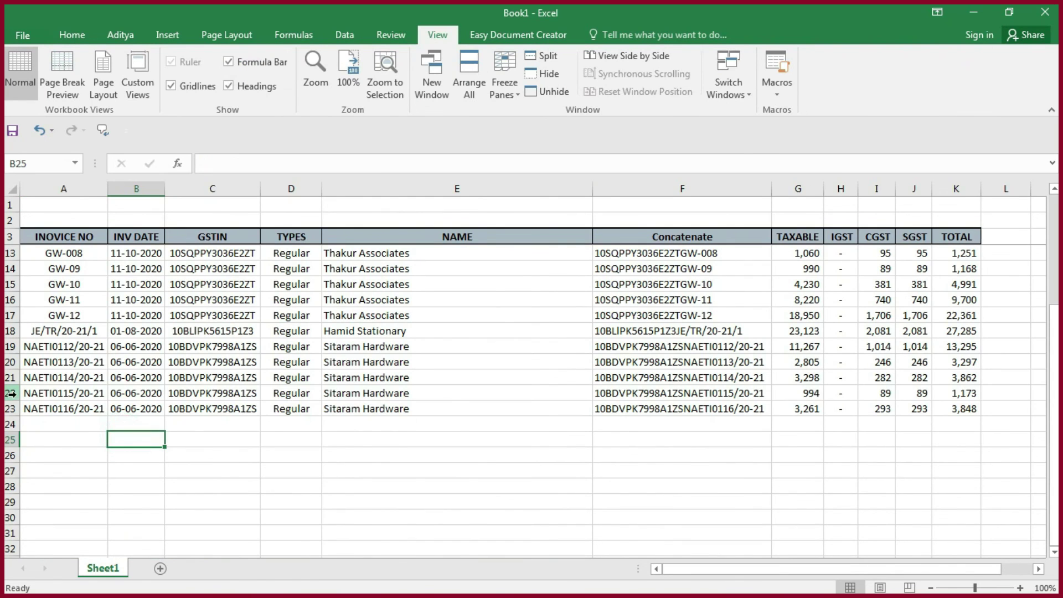
click(10, 393)
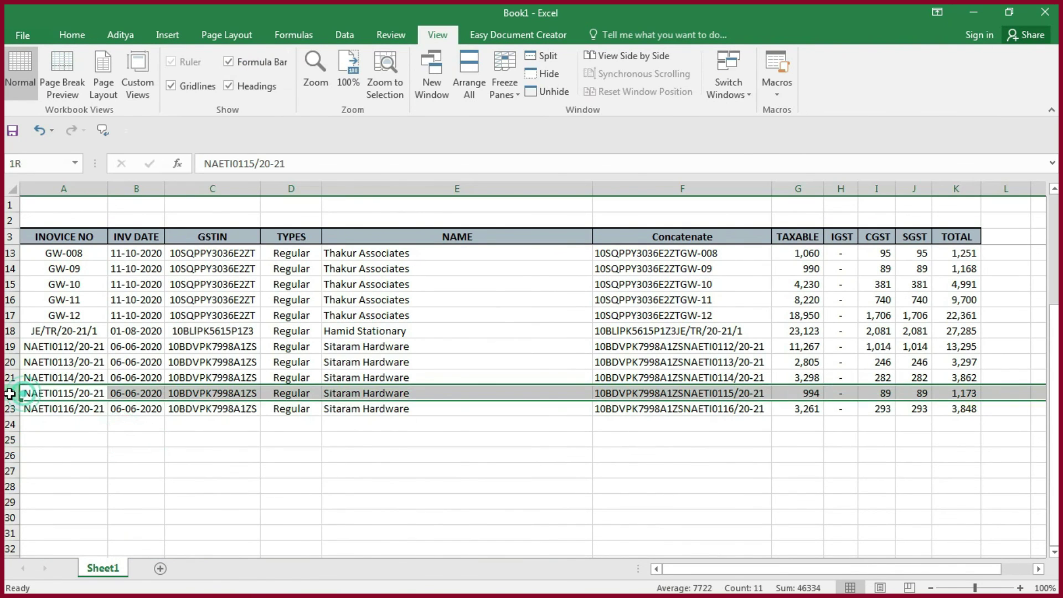
drag(10, 393, 10, 408)
key(ctrl+c)
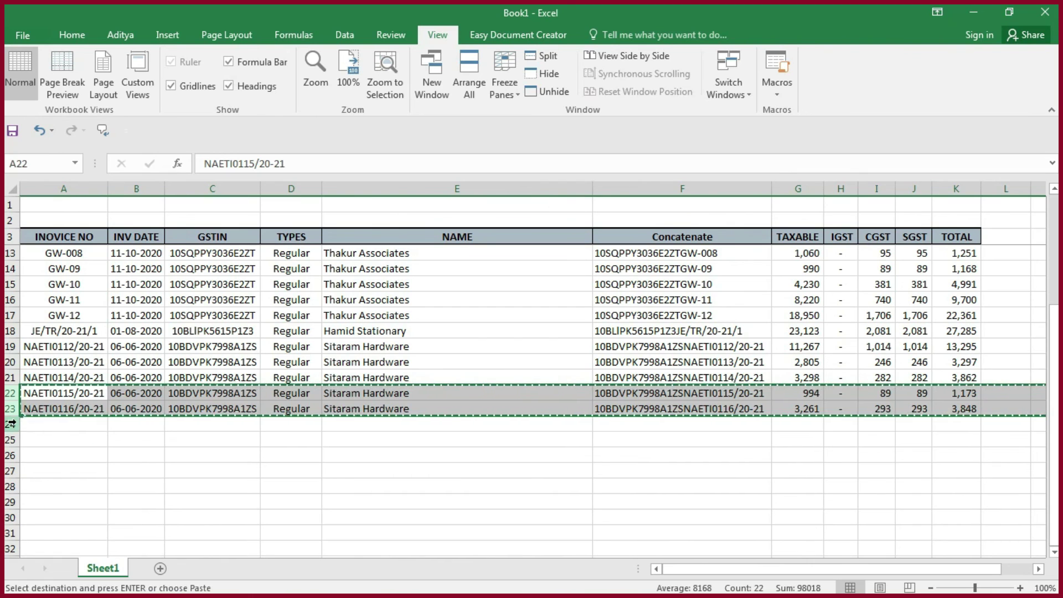
click(11, 423)
key(ctrl+v)
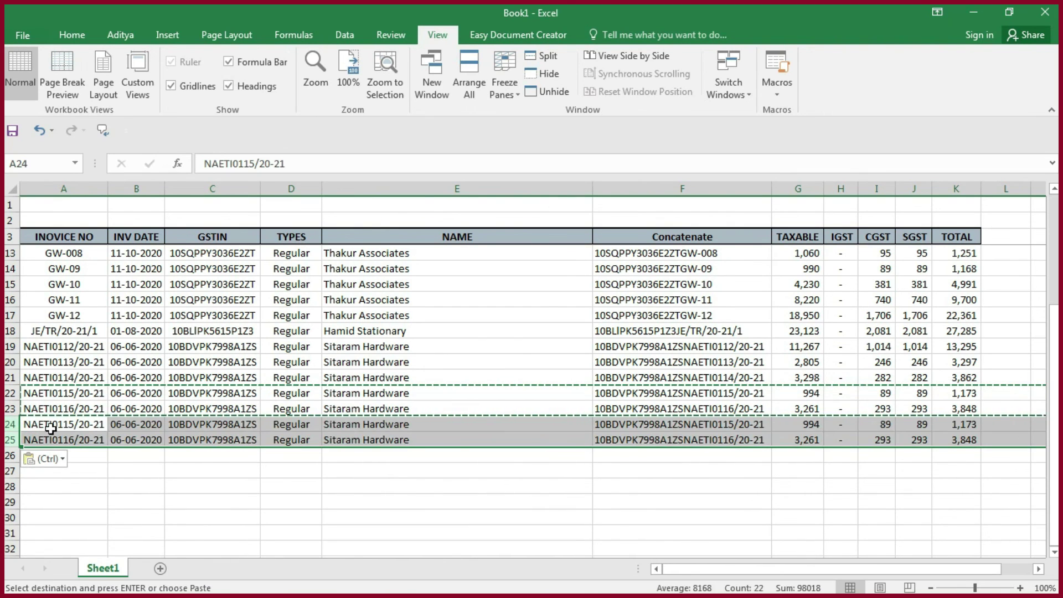
- Renumber the duplicated rows as invoices 1 and 2 in A24:A25
click(50, 426)
text(1)
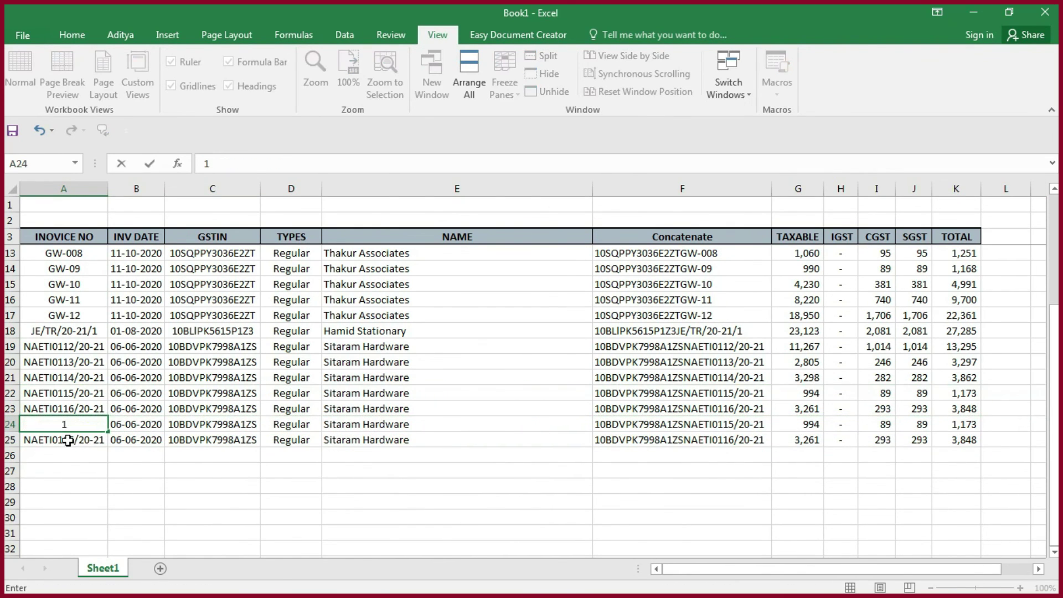
key(Return)
text(2)
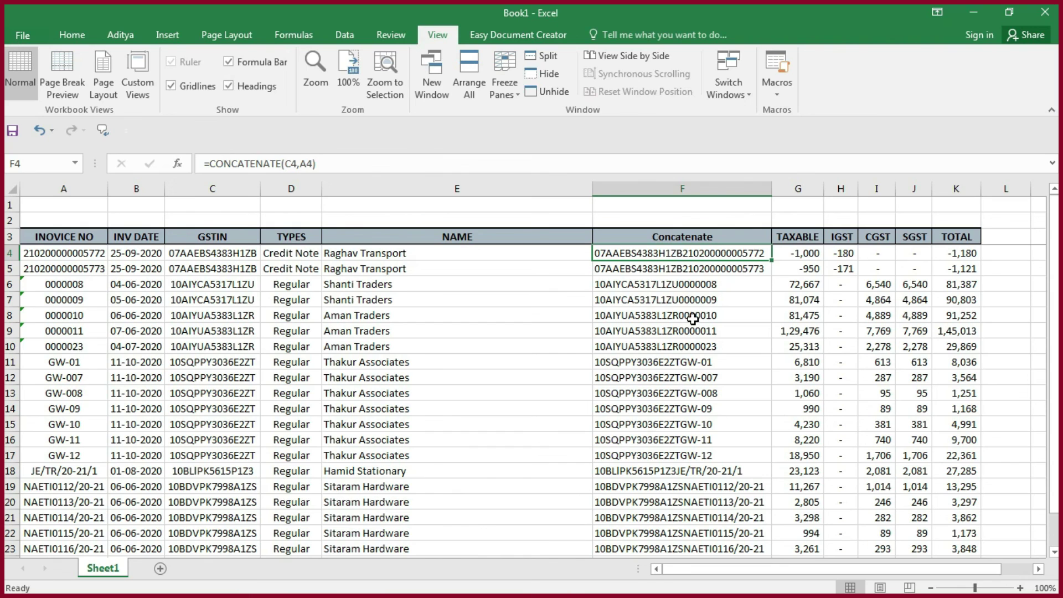
- Fill F4:F25 with =CONCATENATE(C4,A4) joining each GSTIN and invoice number
text(=)
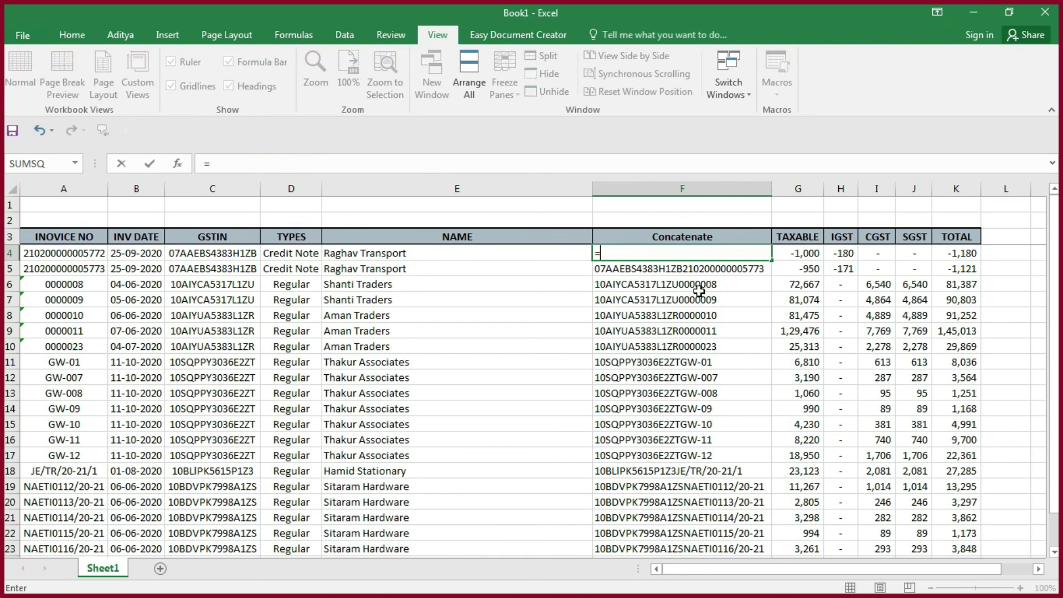
text(conc)
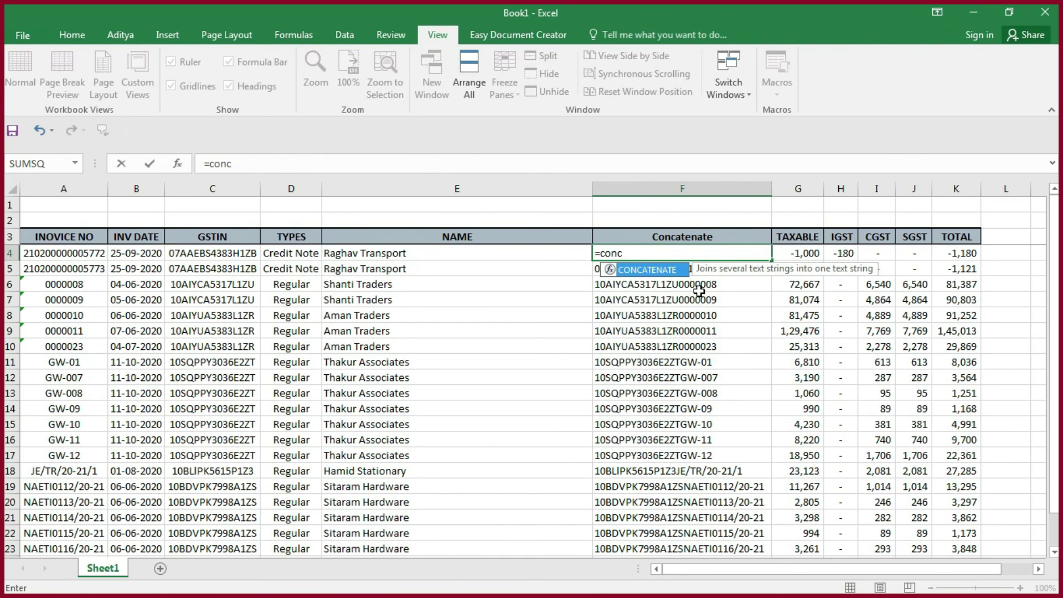
key(Tab)
key(Left)
key(Left)
key(Left)
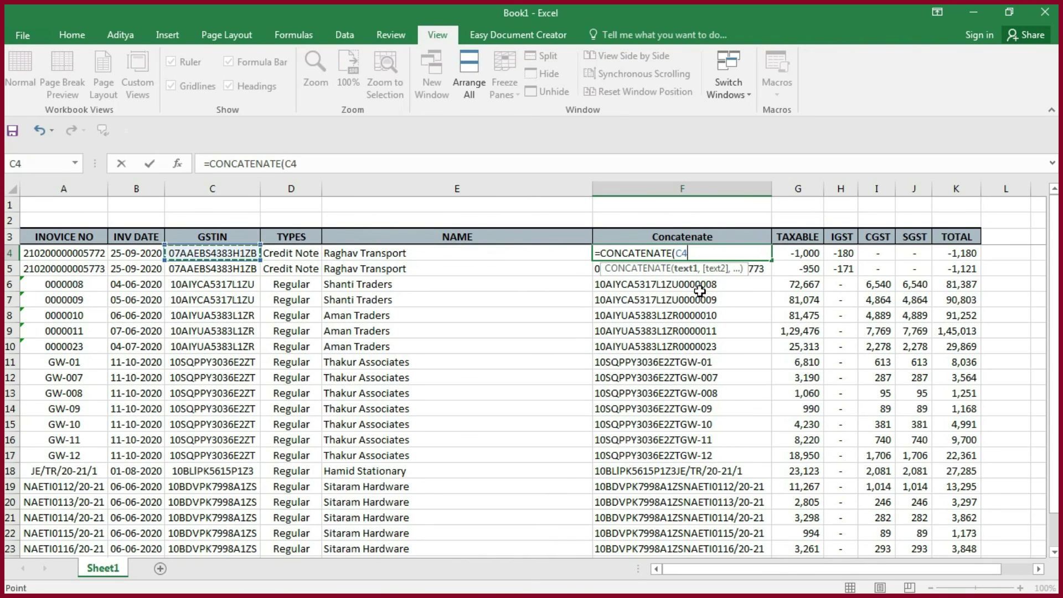
text(,)
key(Left)
key(Left)
key(Left)
key(Left)
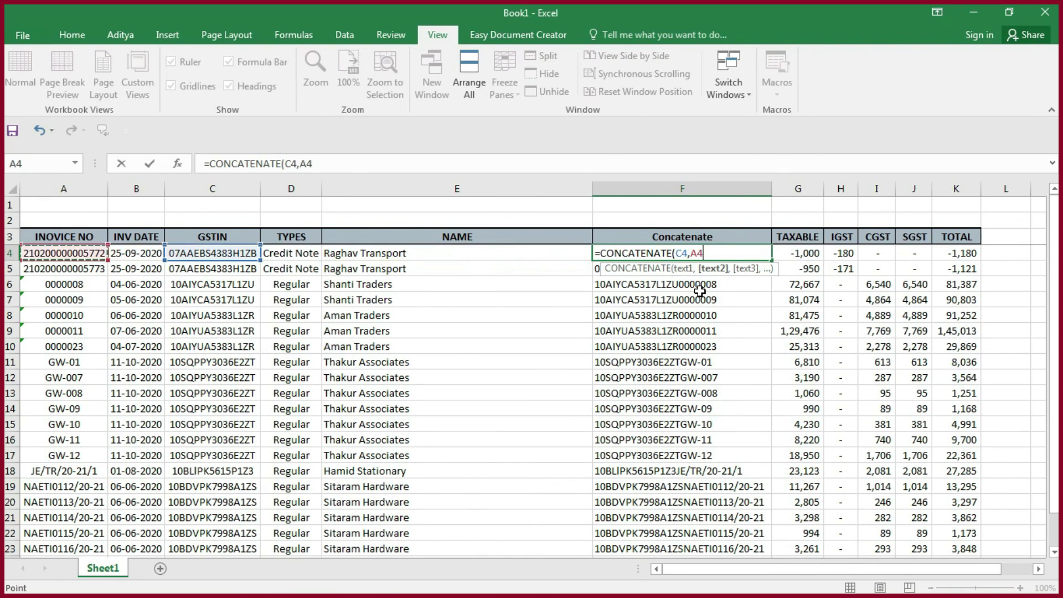
key(ctrl+Return)
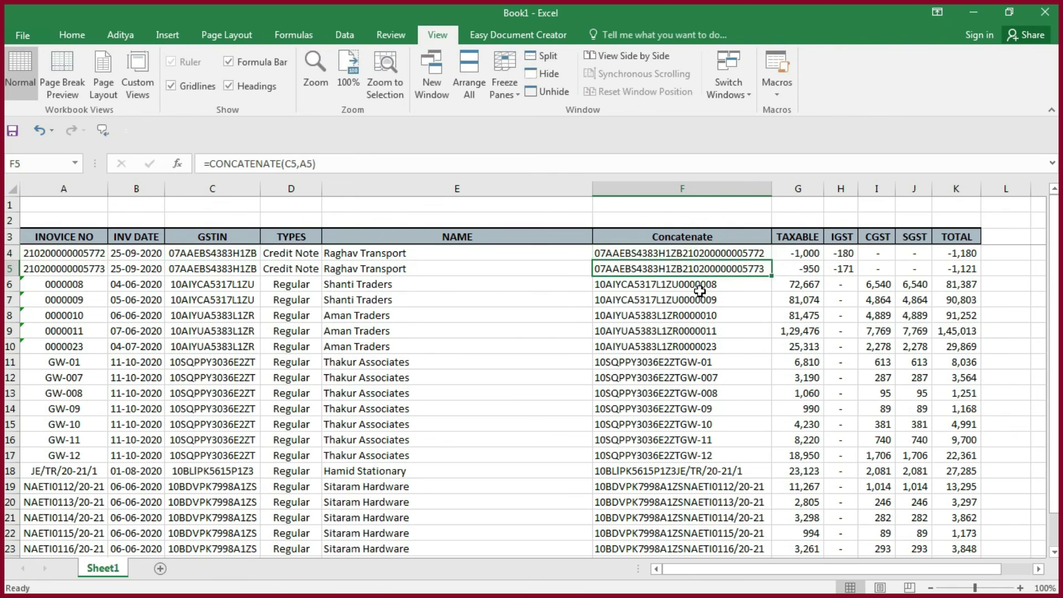
key(ctrl+c)
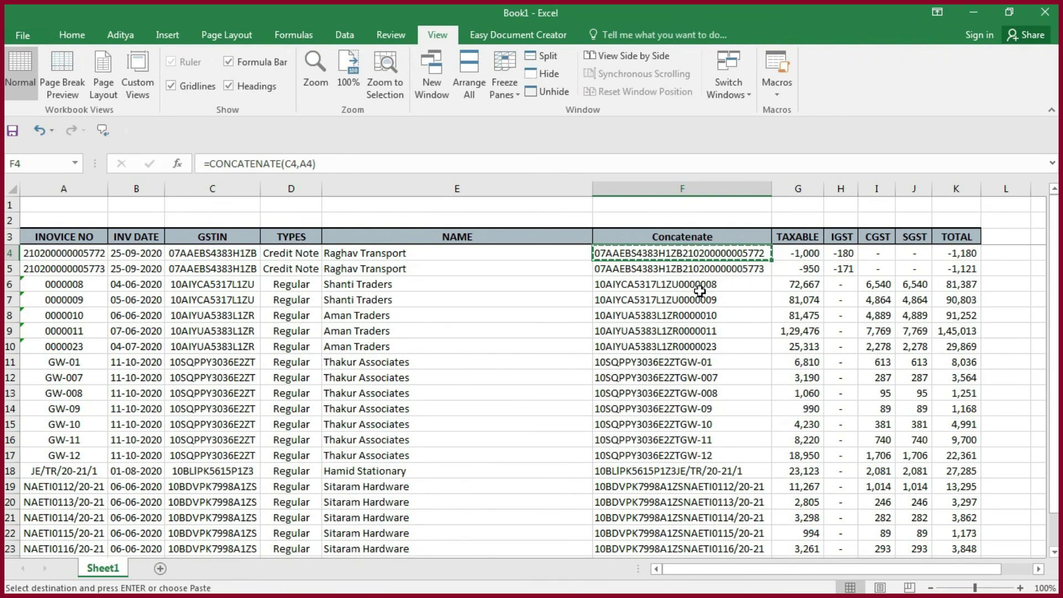
key(ctrl+shift+Down)
key(ctrl+v)
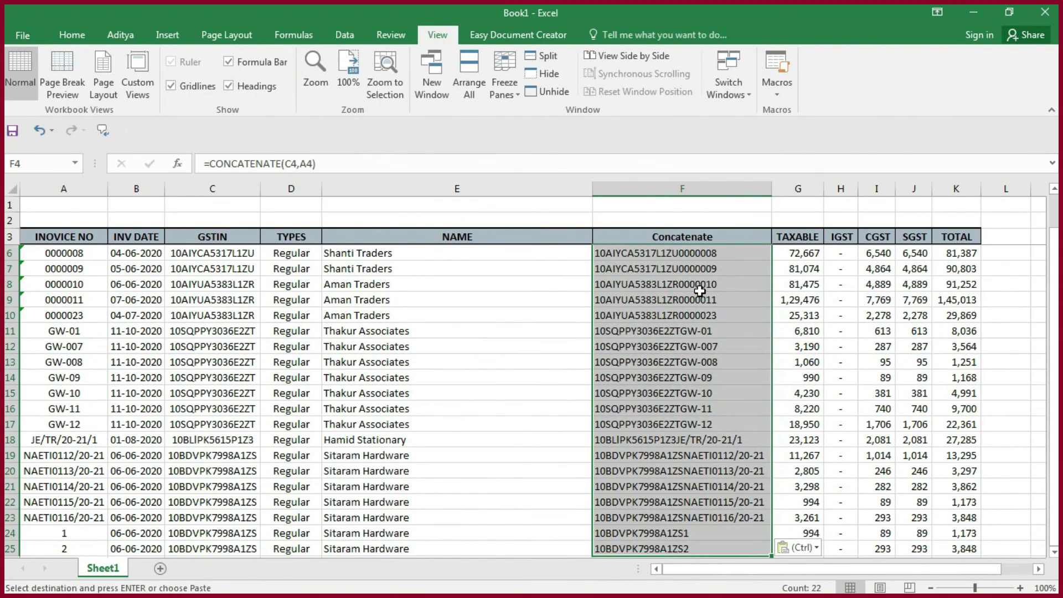
click(1004, 240)
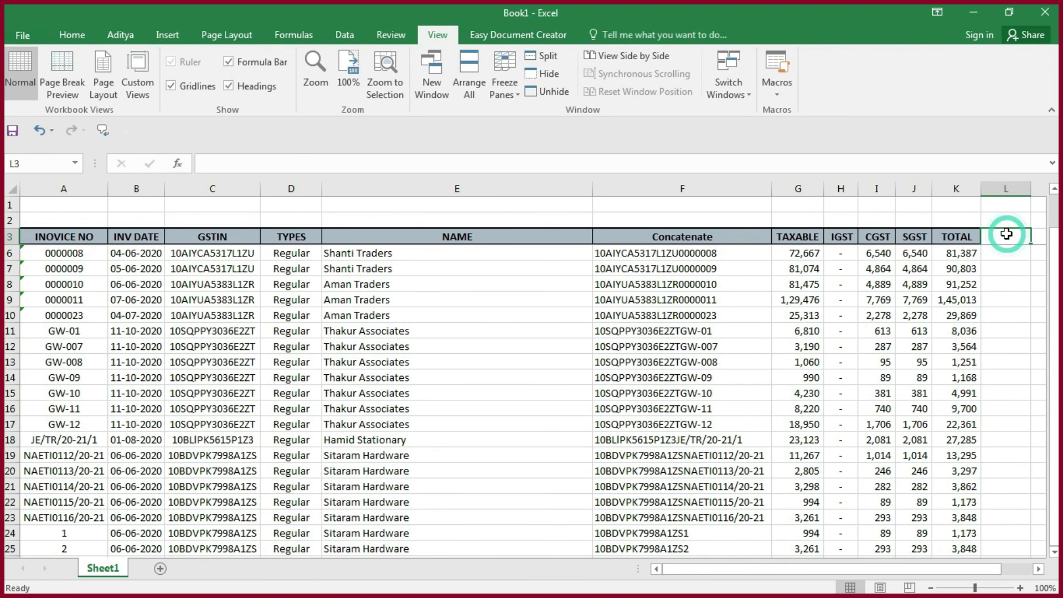
- Head column L 'New' and start a VLOOKUP in L4 on $F$4:$F$25
text(New)
key(Return)
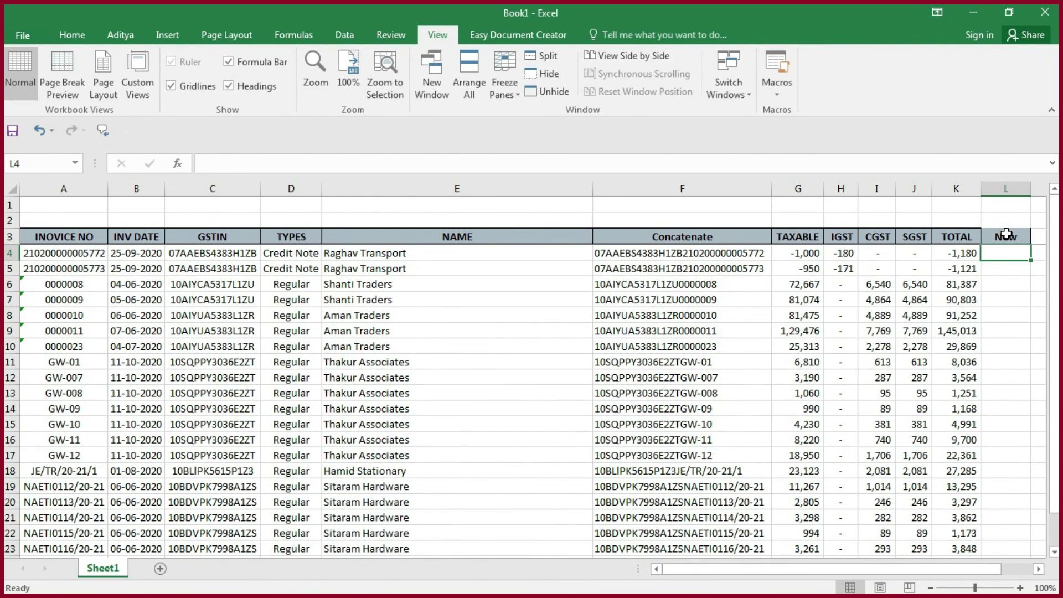
text(=vl)
key(Tab)
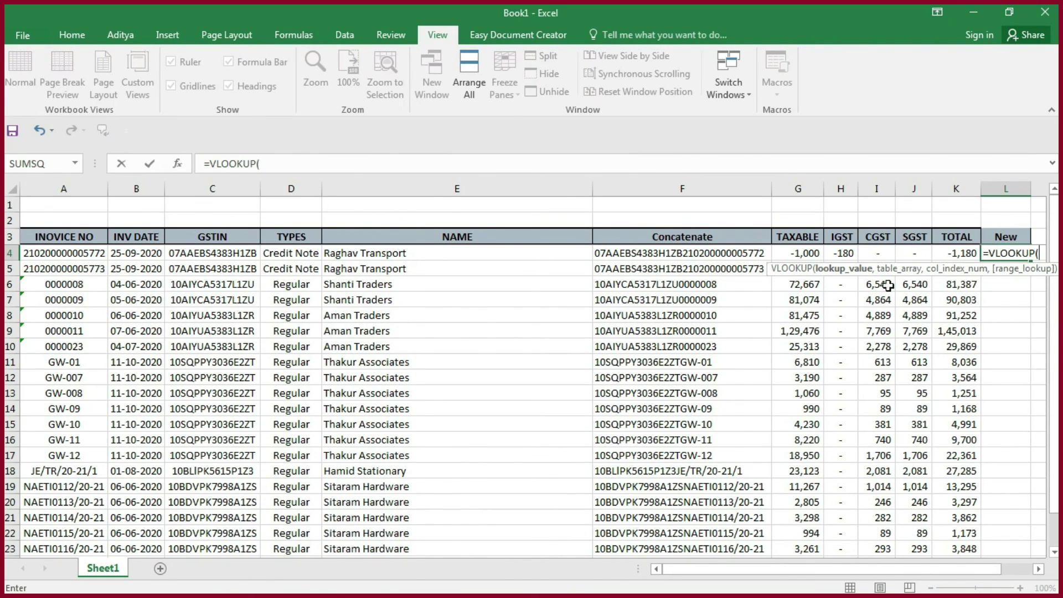
click(688, 251)
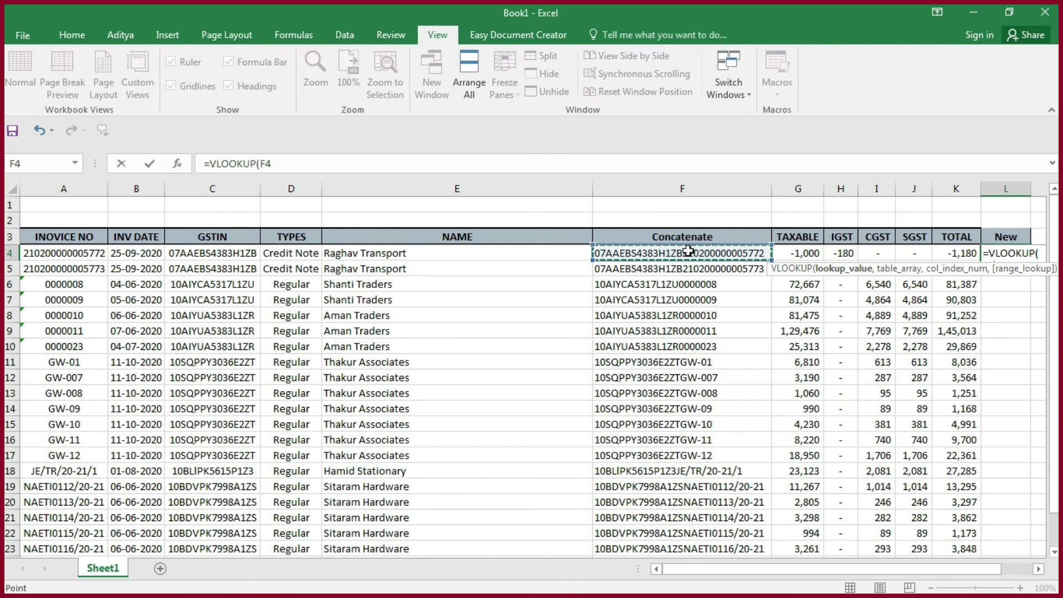
key(ctrl+shift+Down)
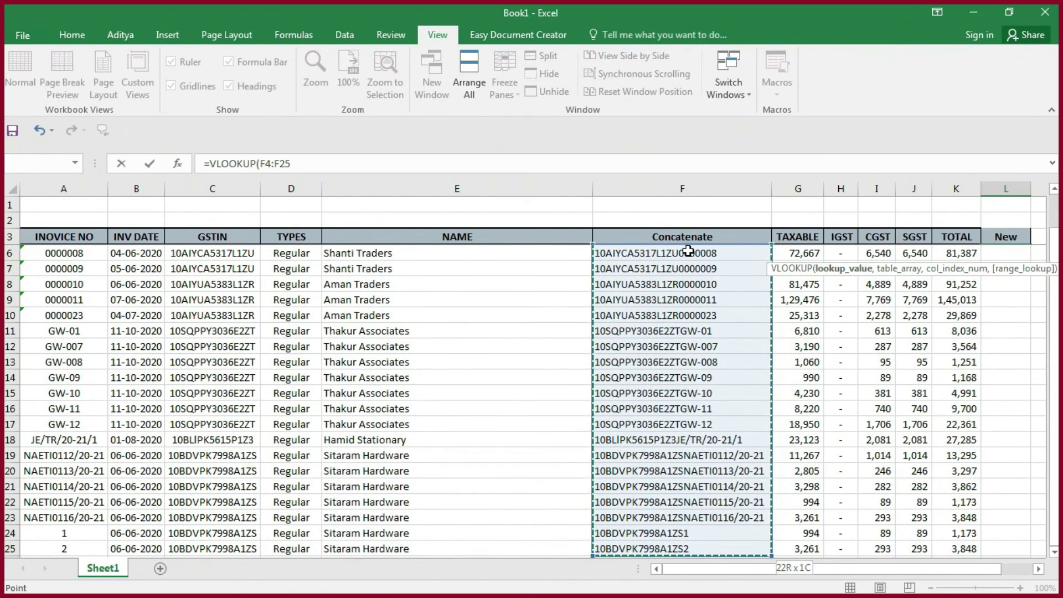
key(F4)
text($F$25,)
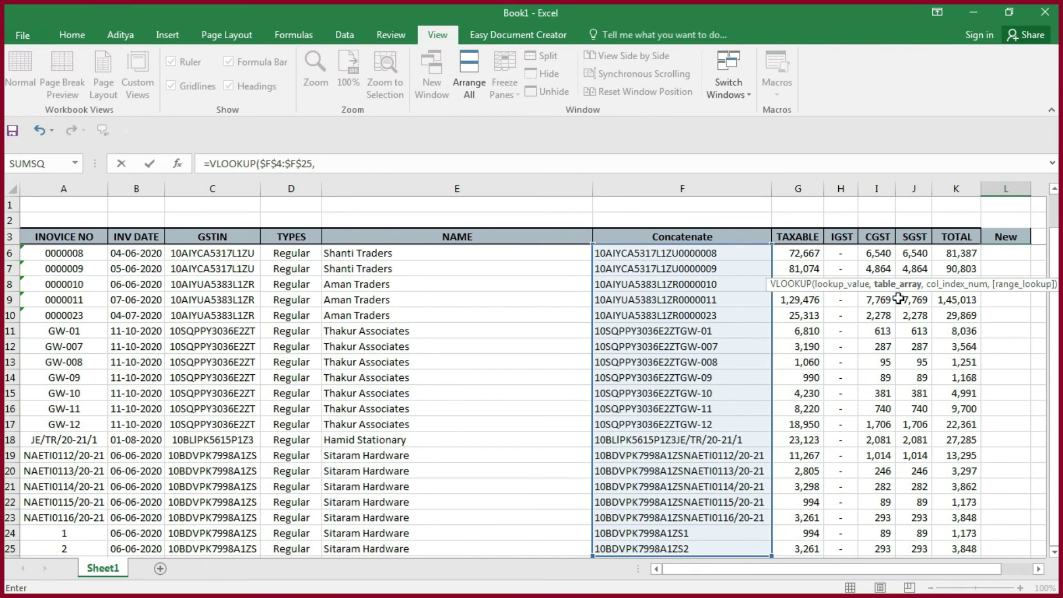
- Complete the exact-match lookup against column F of GSTR-2A in GSTR-2A-Reco_2020-21.xlsx
key(alt+Tab)
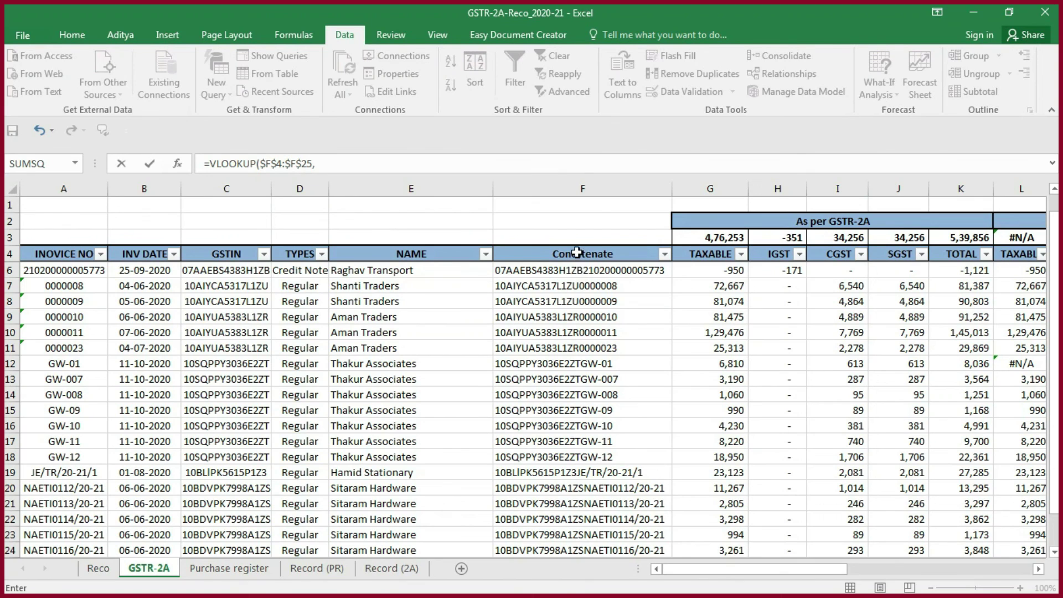
click(590, 187)
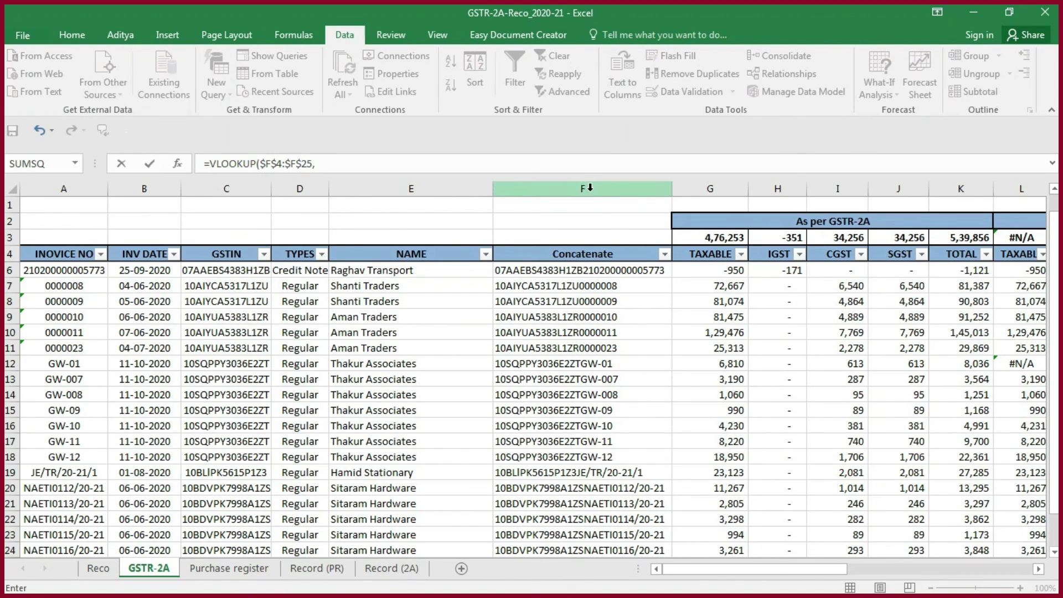
click(589, 187)
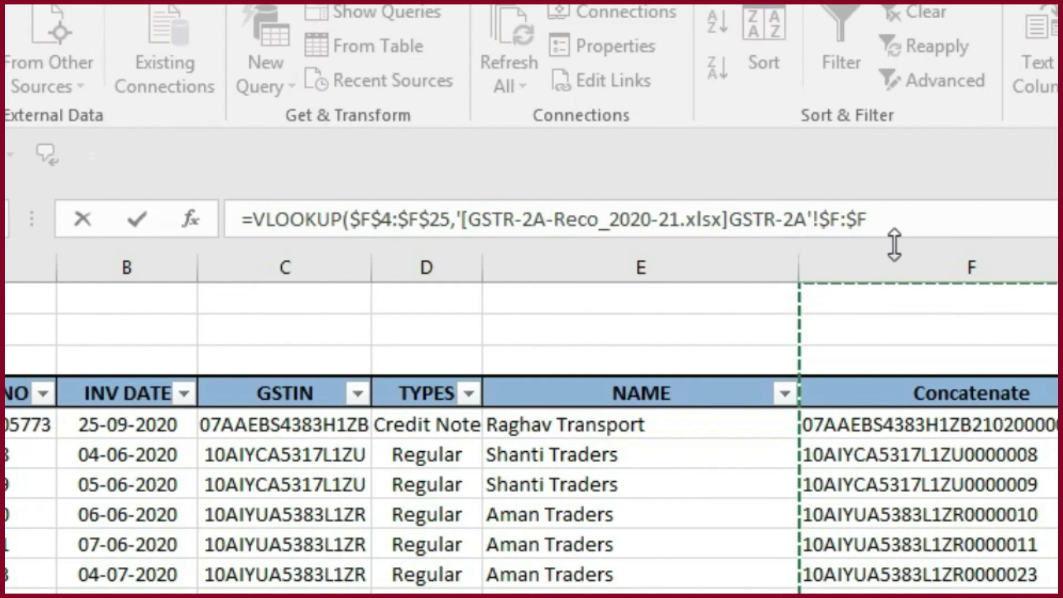
click(896, 262)
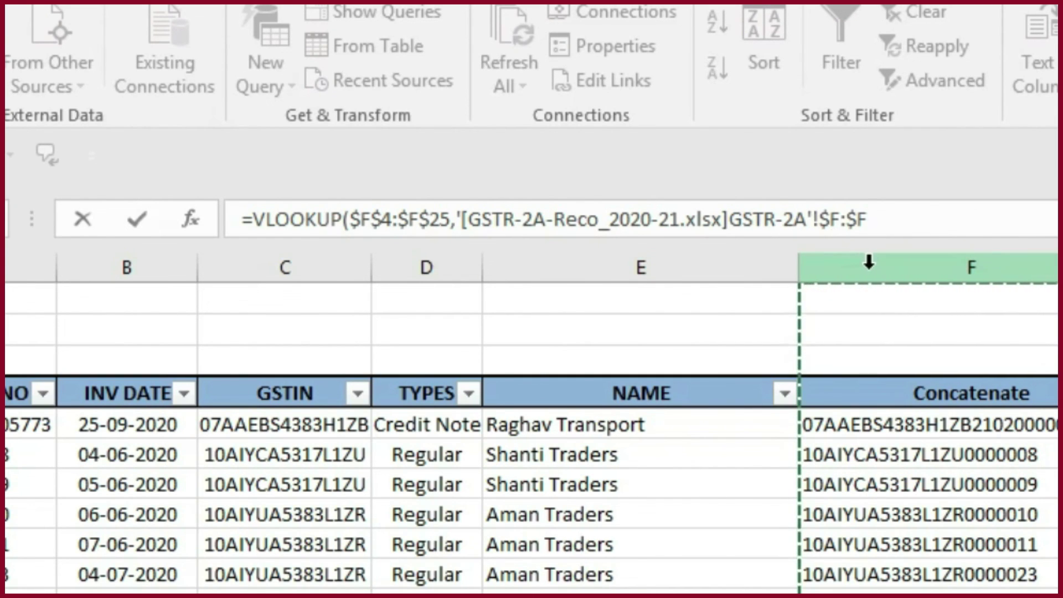
text(,1)
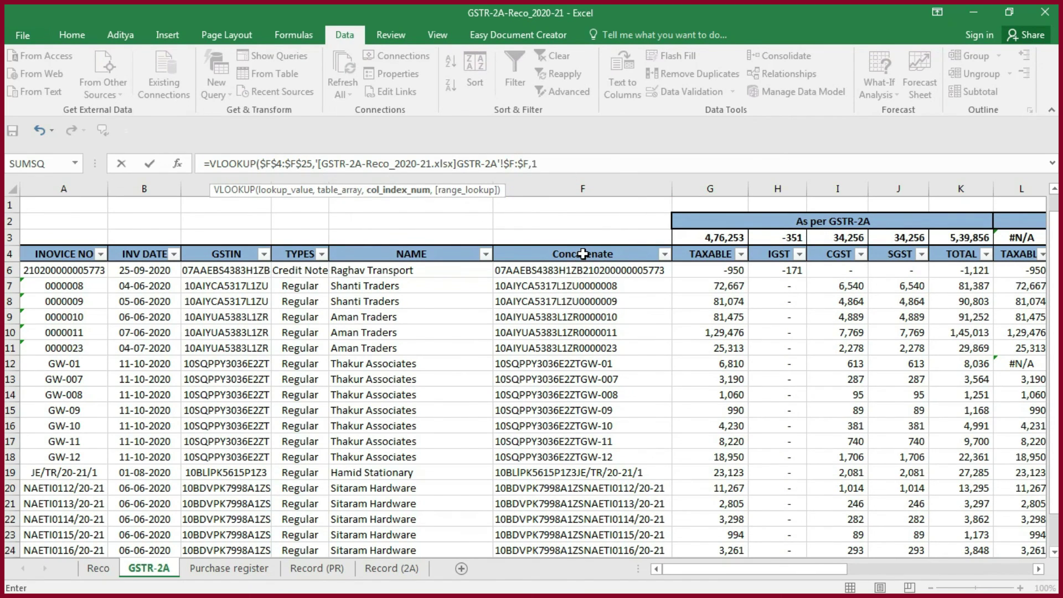
text(,0)
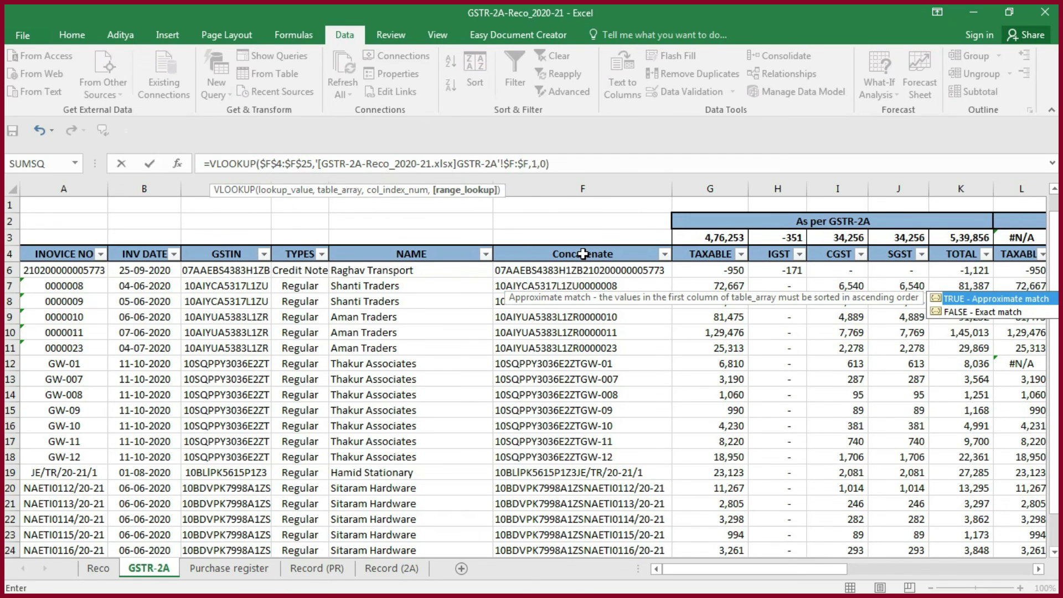
key(Return)
key(Up)
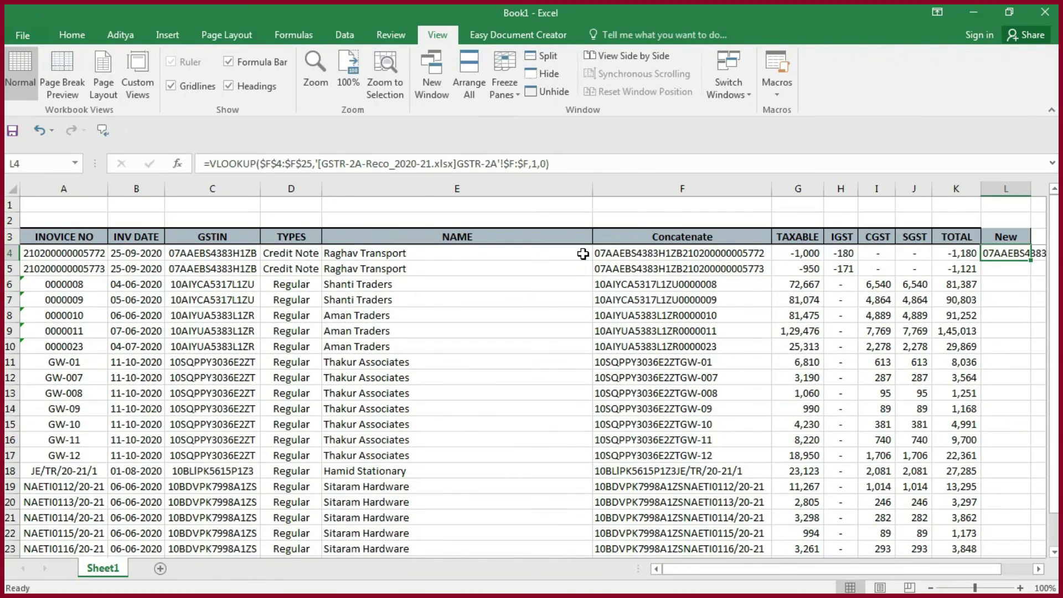
- Fill the L4 VLOOKUP formula down the New column through L25
key(ctrl+c)
key(Left)
key(ctrl+Down)
key(Right)
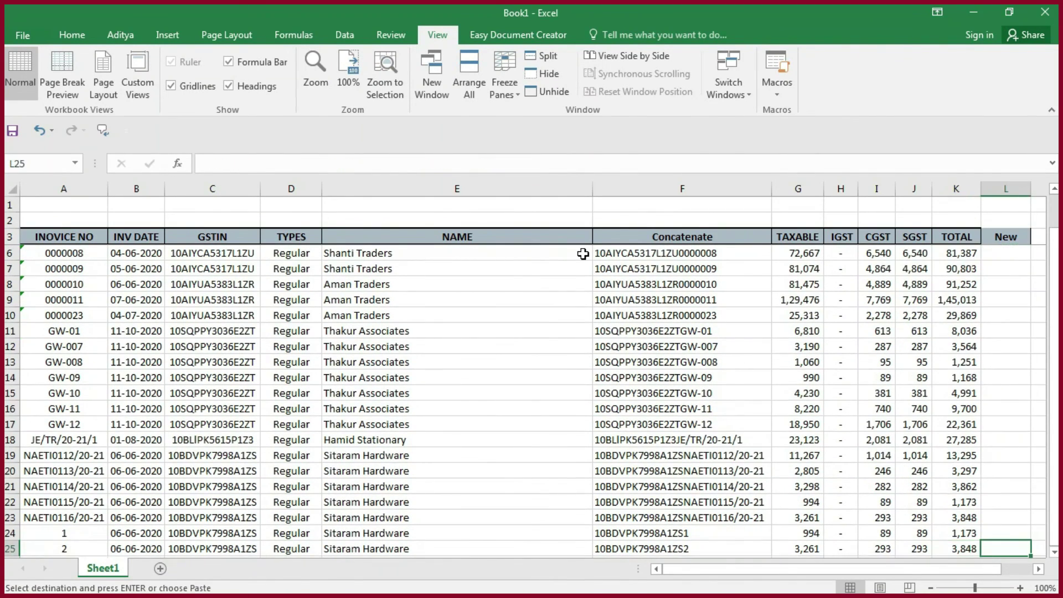
key(ctrl+shift+Up)
key(Return)
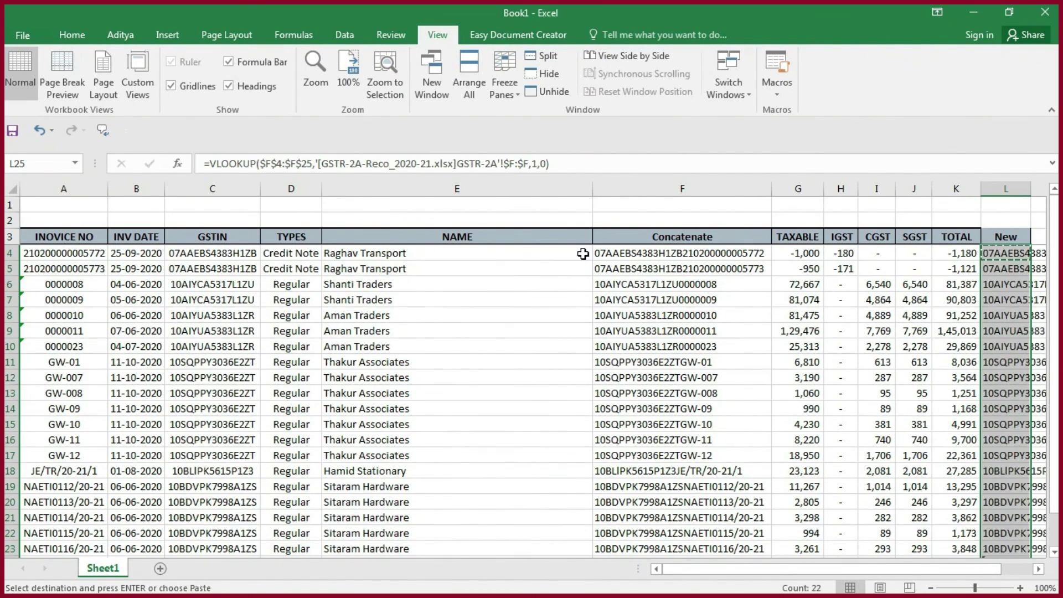
key(ctrl+Up)
- Add filters to the table headers and AutoFit all column widths
key(ctrl+Left)
key(ctrl+shift+Right)
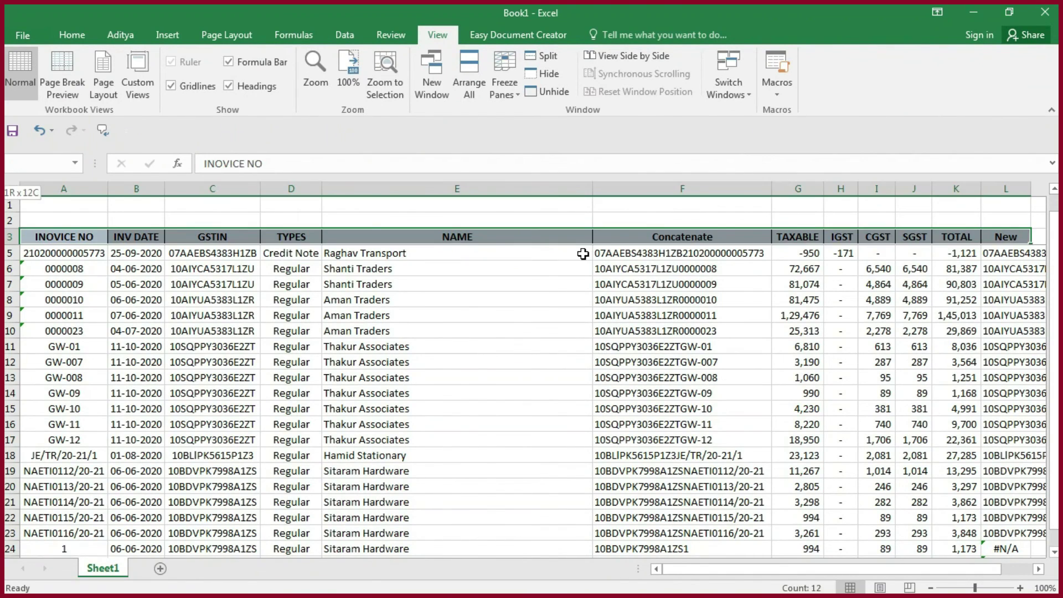
key(ctrl+shift+Down)
key(ctrl+shift+l)
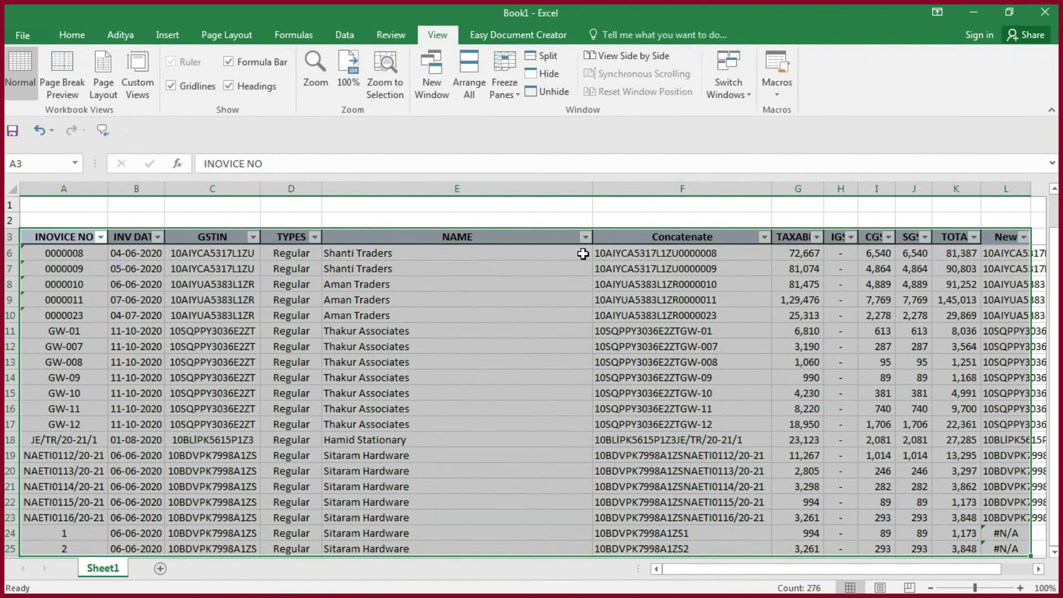
key(ctrl+a)
key(alt+h)
key(o)
key(i)
- Inspect the #N/A lookup results in L24 and L25 and row 24's Concatenate value
click(941, 455)
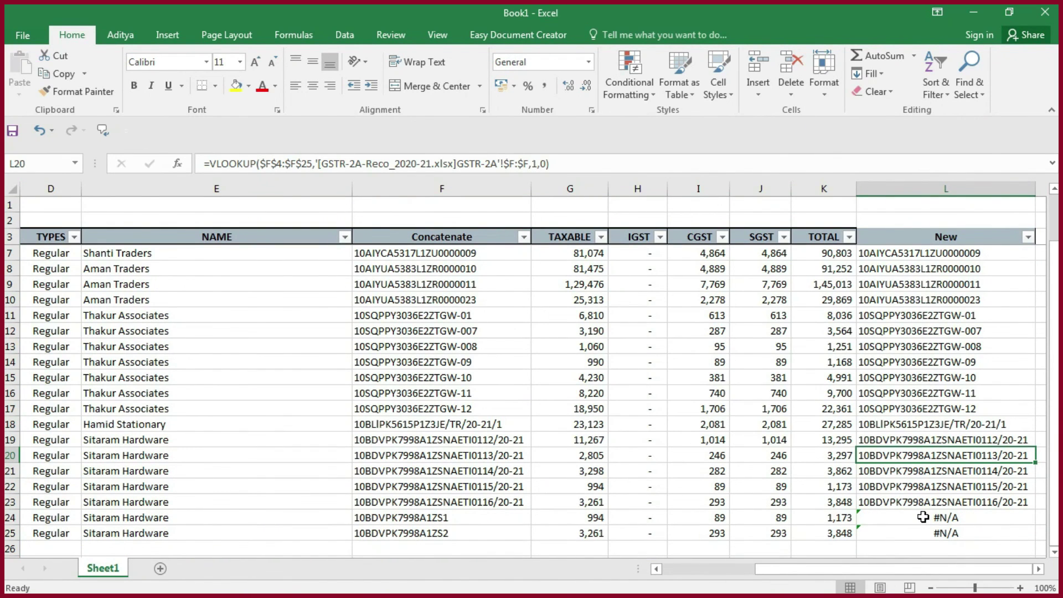
click(922, 517)
click(903, 531)
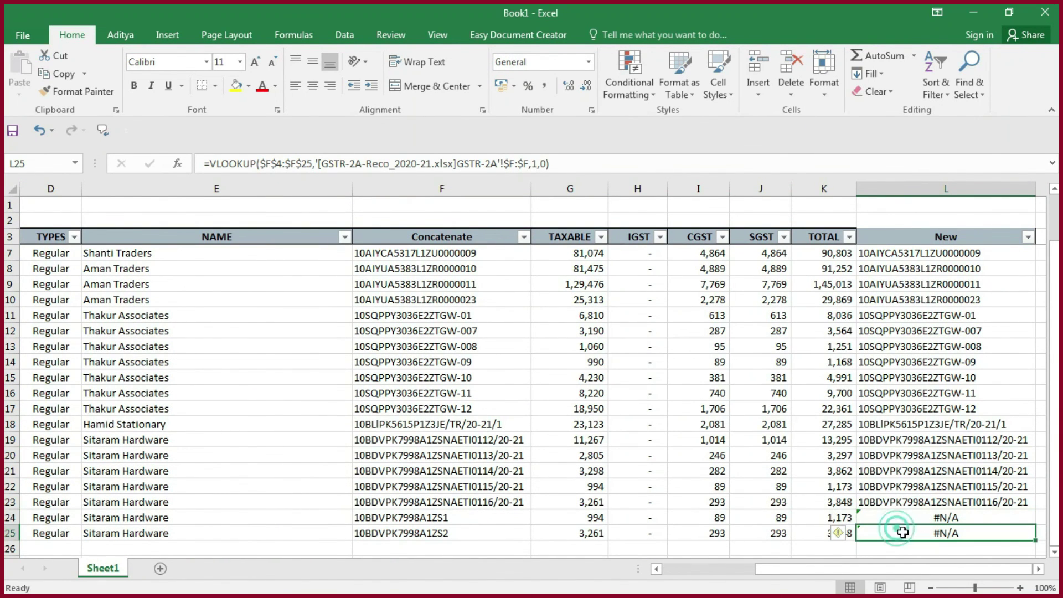
drag(950, 569, 938, 569)
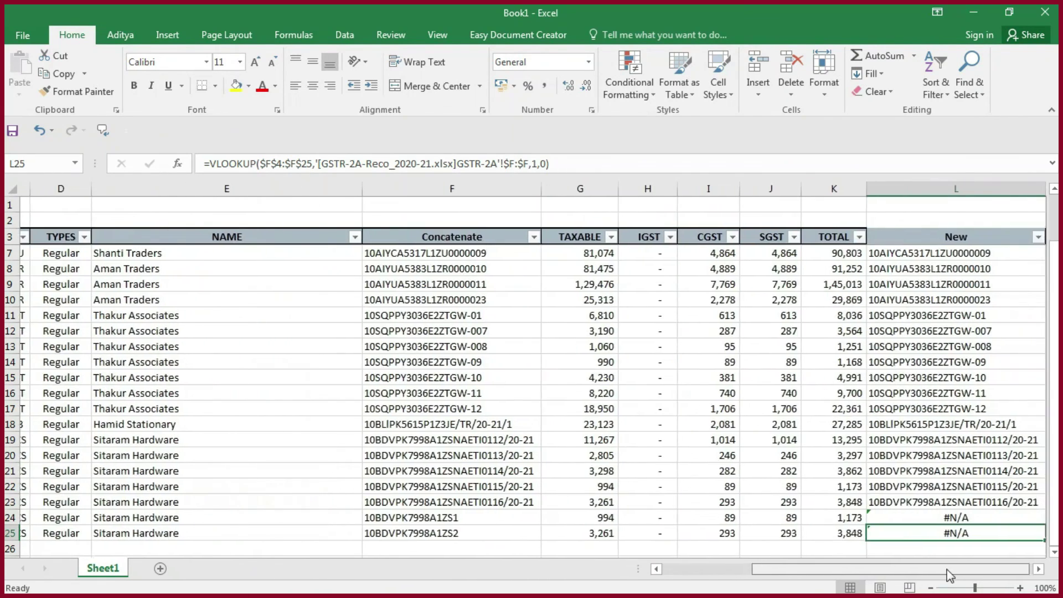
click(969, 519)
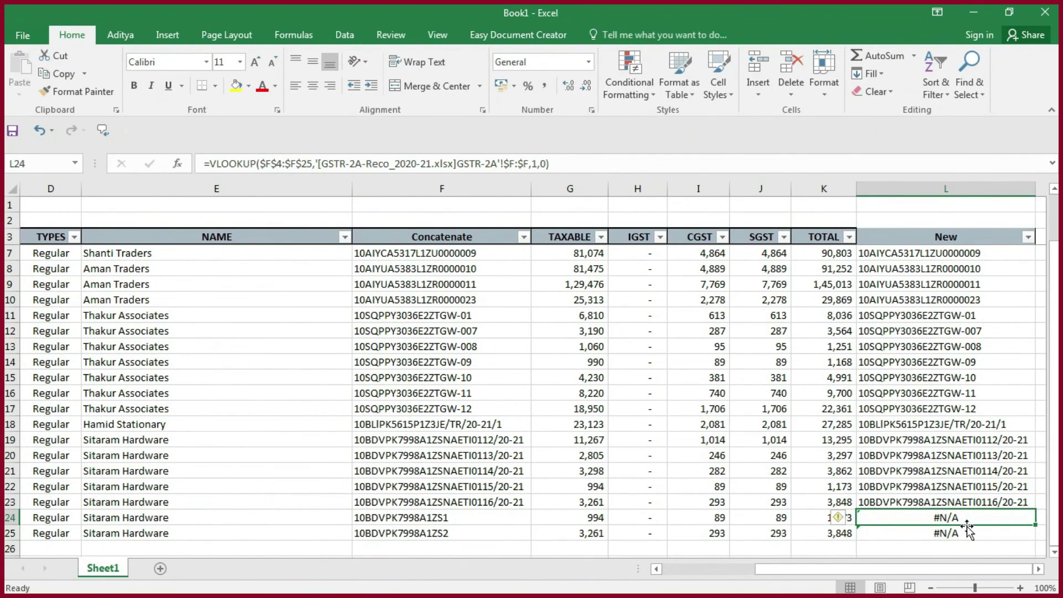
click(423, 520)
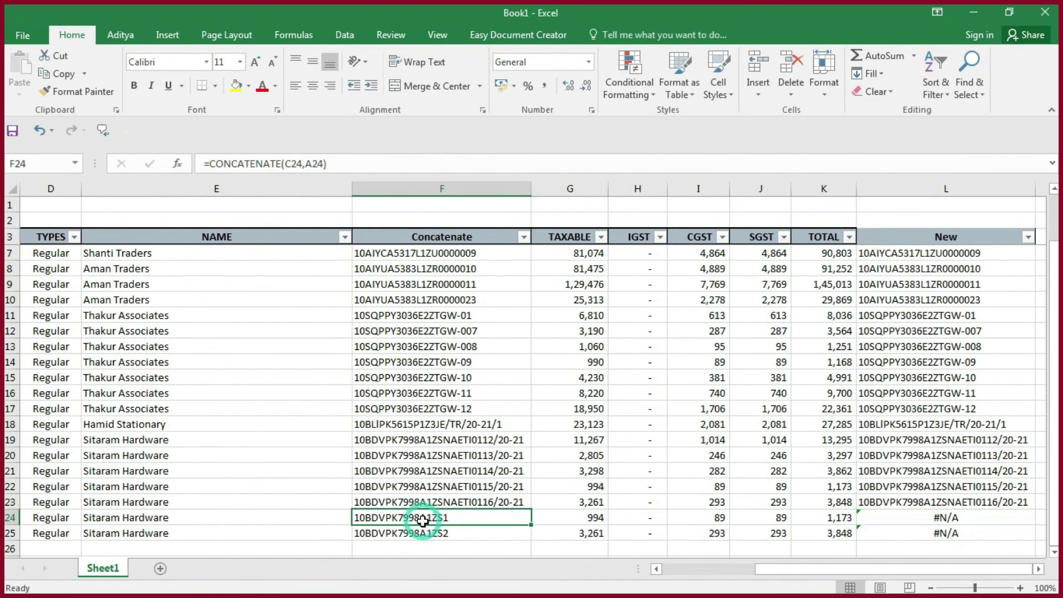
- Cross-check the #N/A rows against the GSTR-2A sheet's Concatenate values, then open the New filter
key(alt+Tab)
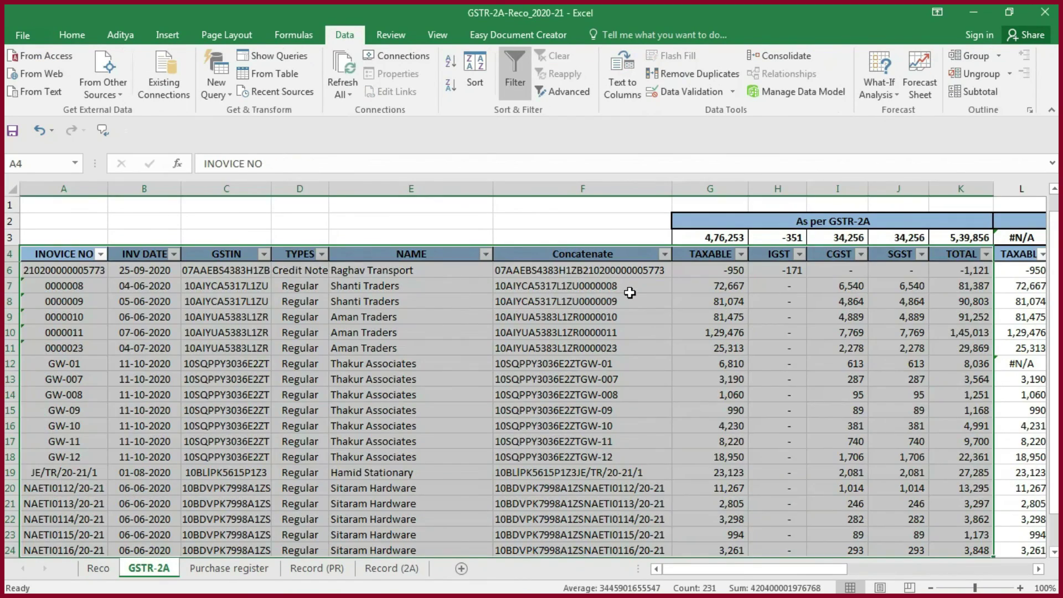
click(630, 293)
scroll(630, 297, down, 3)
key(alt+Tab)
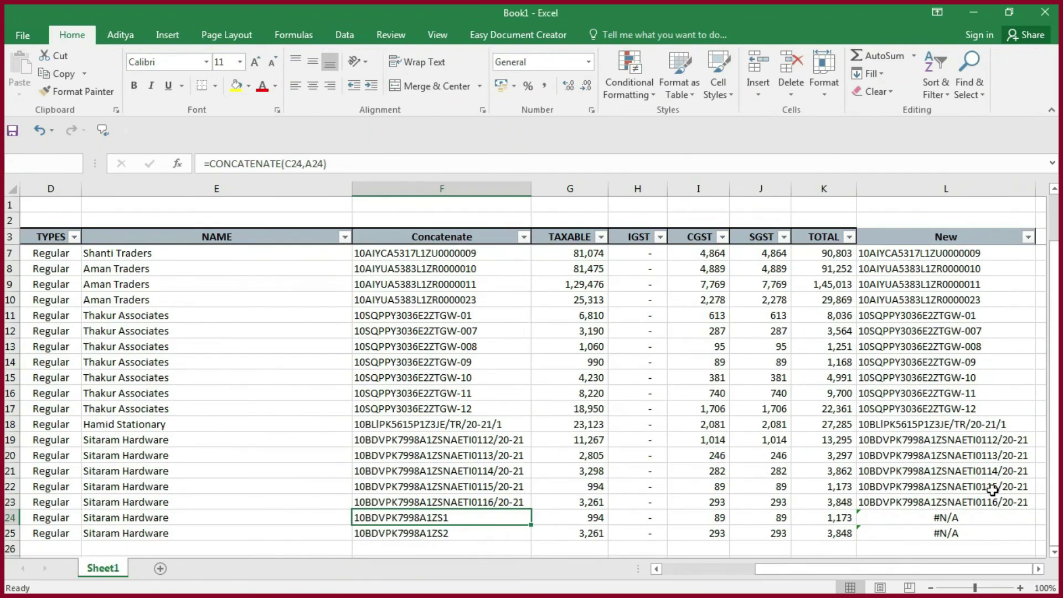
click(978, 518)
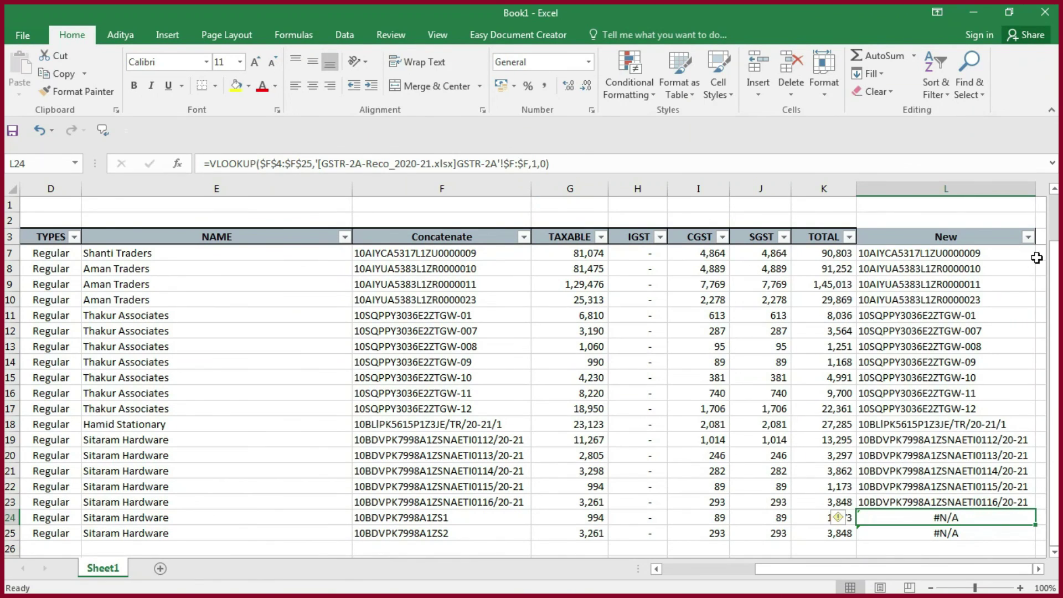
click(1027, 237)
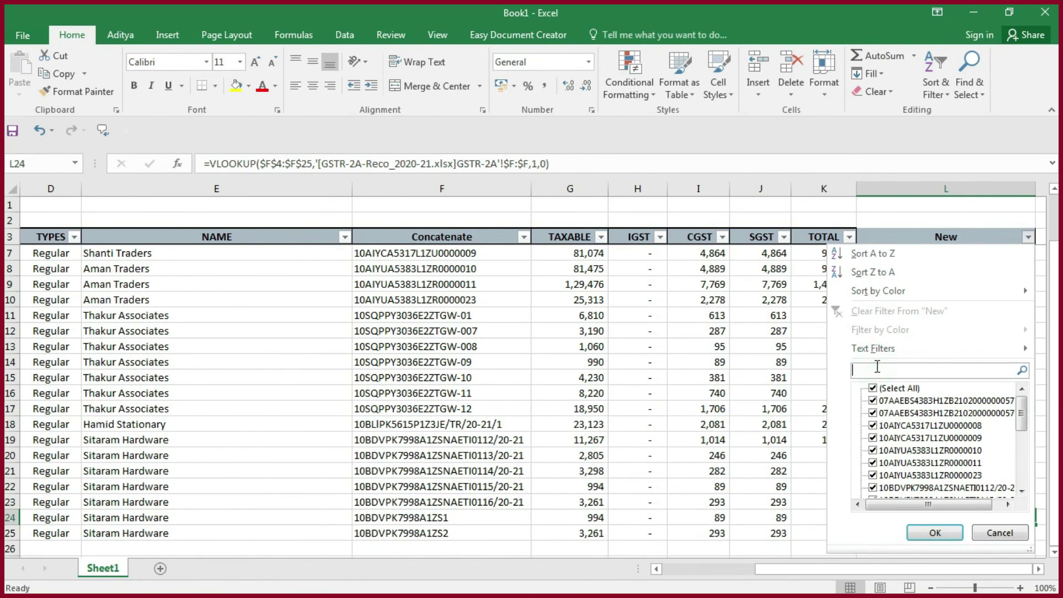
text(#)
- Filter New to #N/A and copy the header plus the two Sitaram Hardware invoice rows
key(Return)
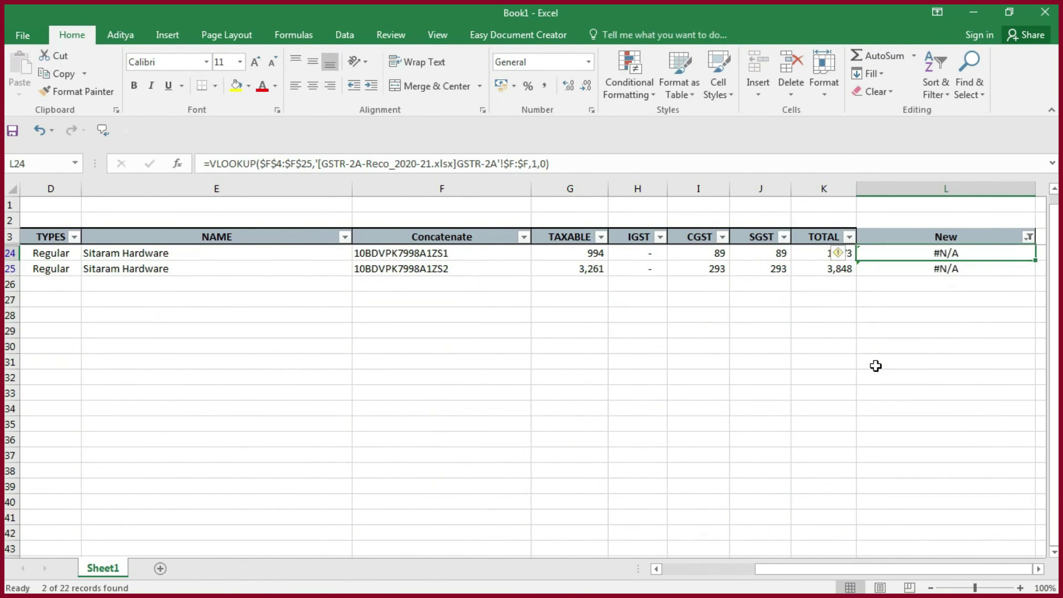
key(ctrl+Up)
key(ctrl+Left)
key(ctrl+shift+Right)
key(shift+Left)
key(shift+Left)
key(shift+Right)
key(ctrl+shift+Down)
key(ctrl+c)
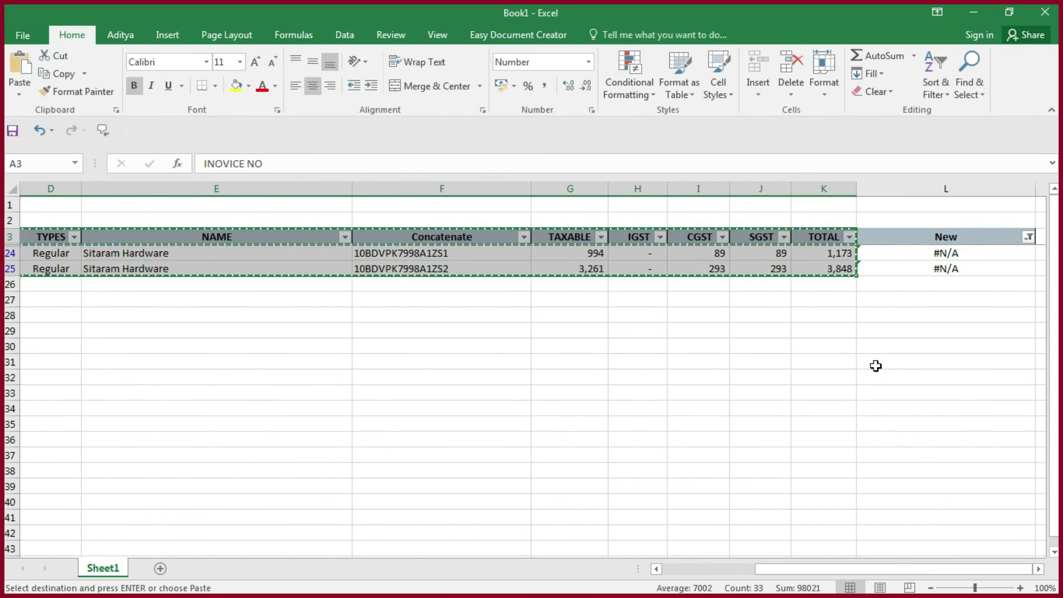
key(alt+Tab)
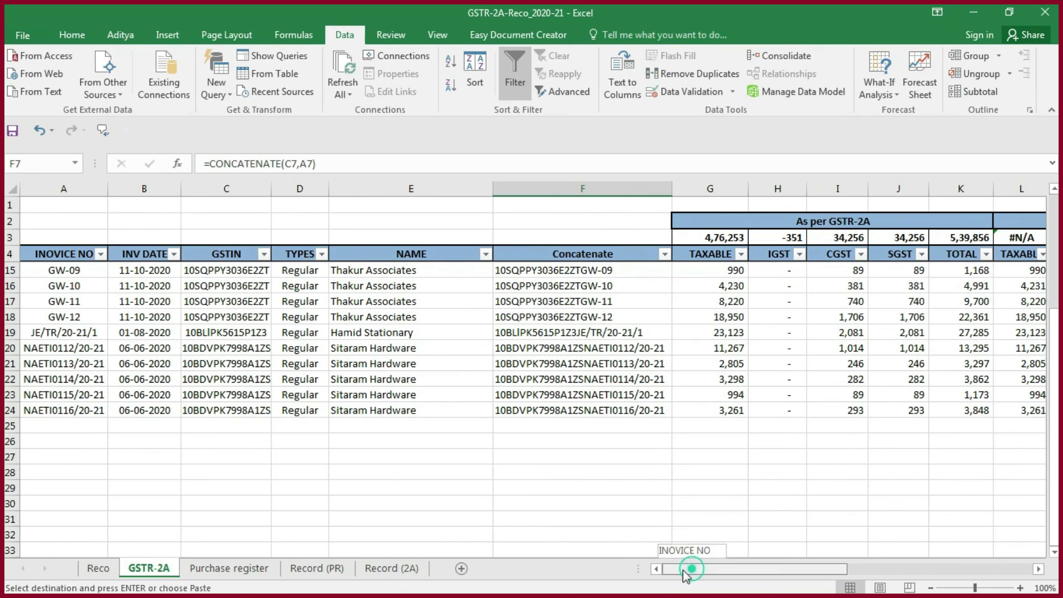
- Paste the two missing invoices at A25 of GSTR-2A and delete the extra header row
click(77, 425)
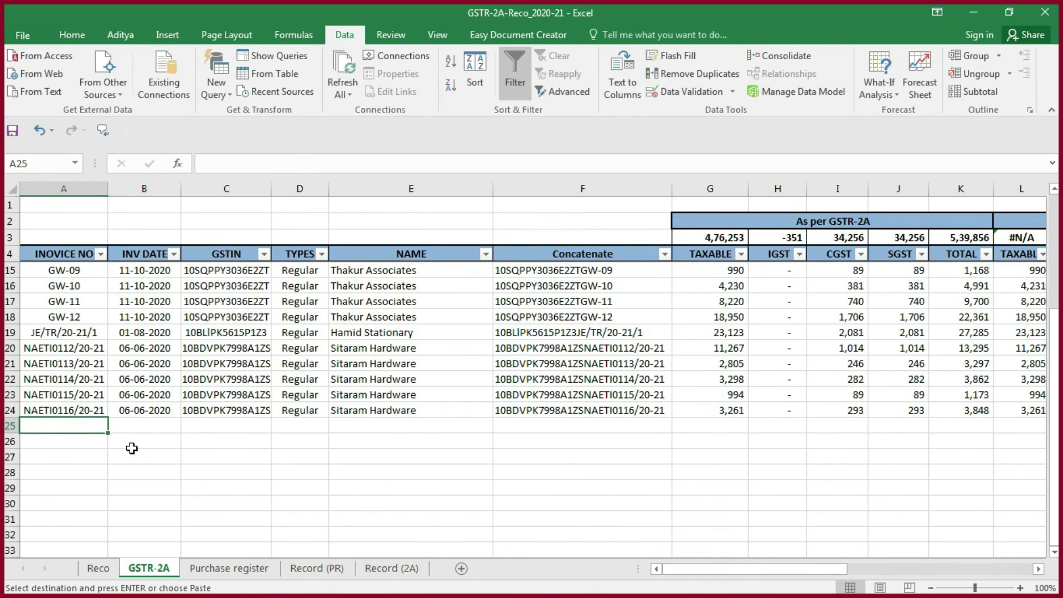
key(ctrl+v)
click(399, 442)
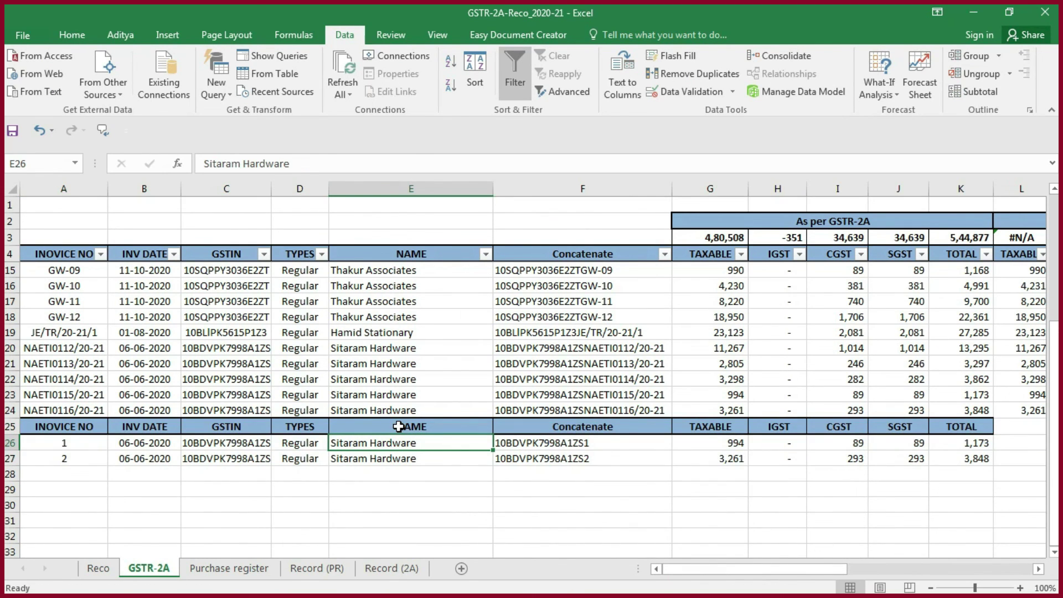
click(399, 426)
key(shift+space)
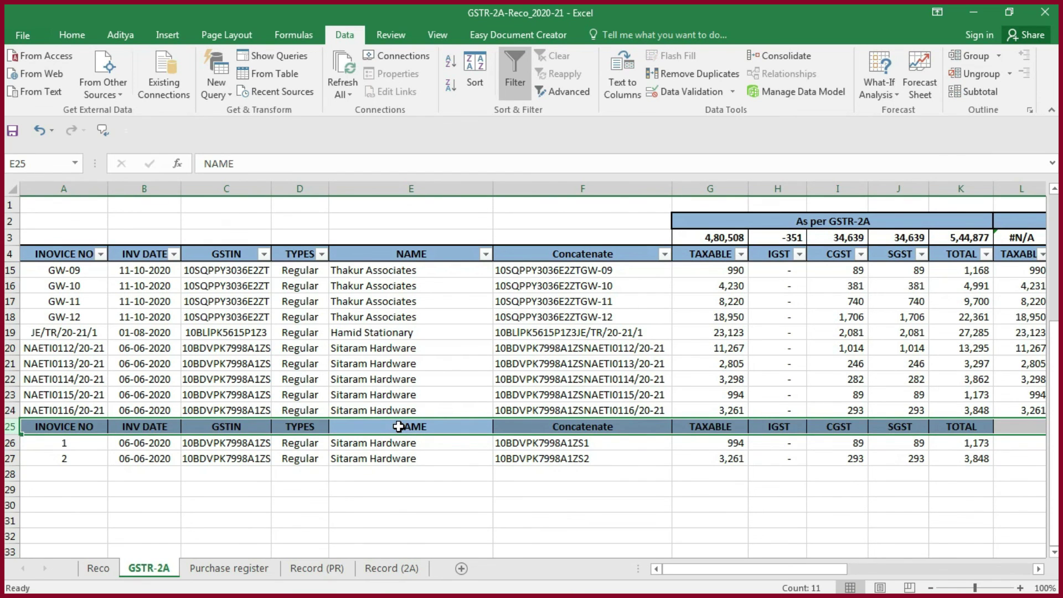
key(ctrl+minus)
scroll(398, 426, right, 5)
mouse_move(548, 270)
mouse_down()
mouse_move(709, 347)
mouse_move(738, 380)
mouse_up()
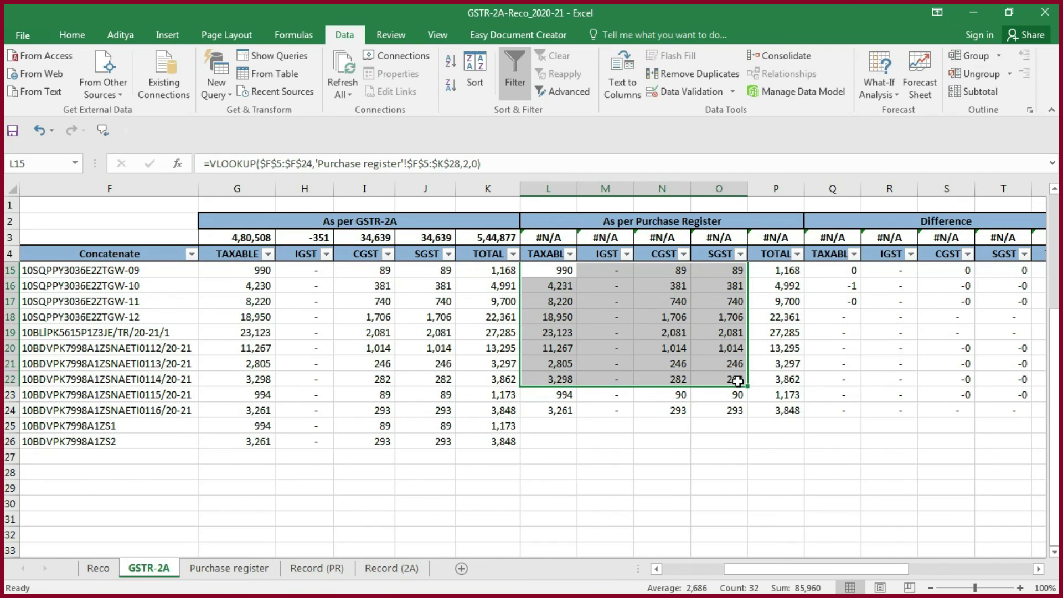
drag(553, 271, 748, 439)
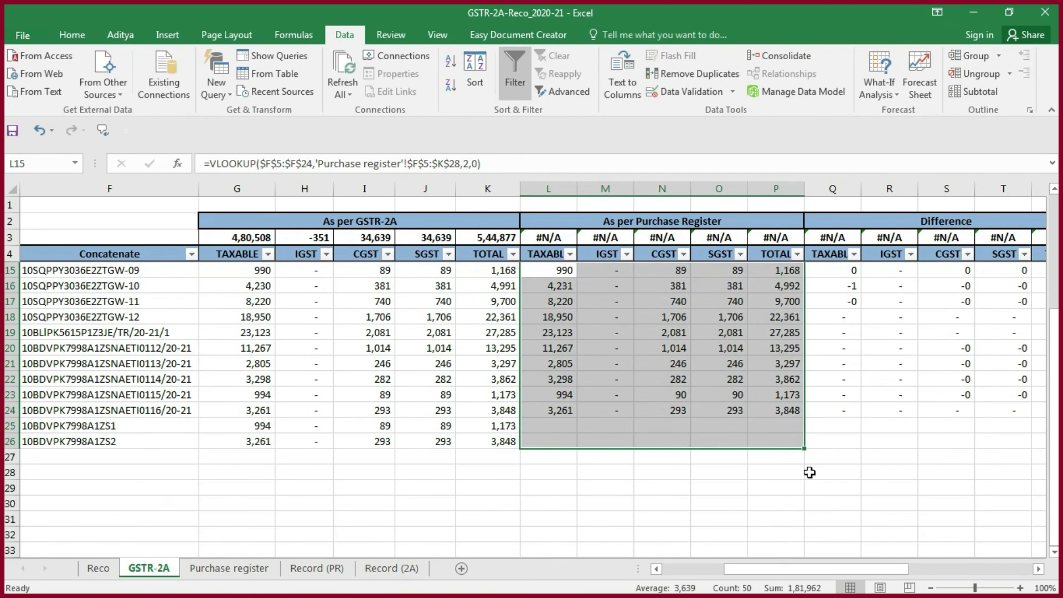
scroll(723, 446, right, 2)
scroll(723, 446, up, 3)
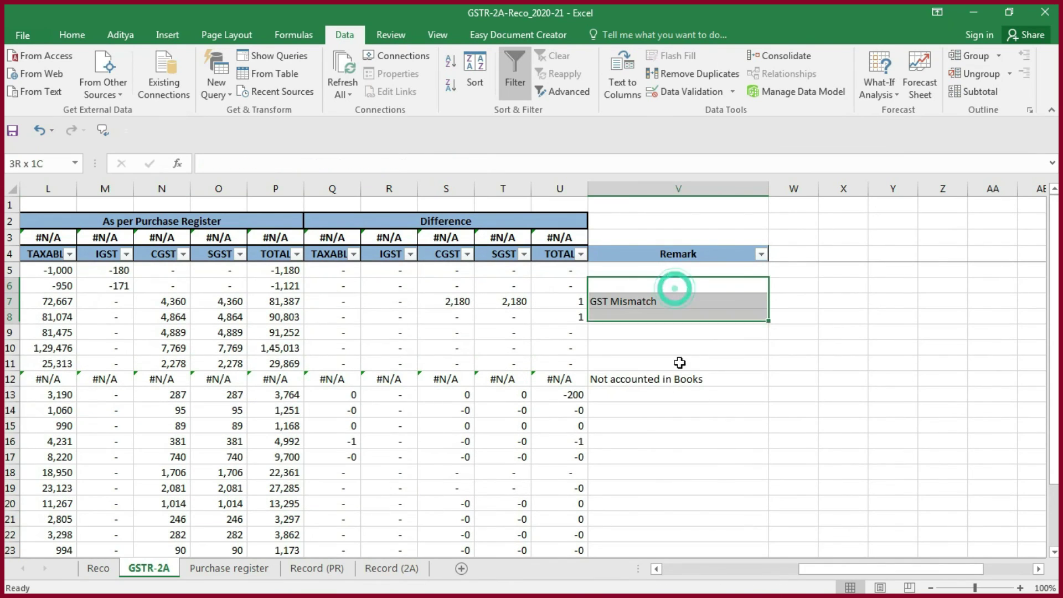
drag(674, 293, 679, 438)
scroll(674, 427, down, 3)
scroll(674, 427, left, 1)
drag(237, 426, 824, 430)
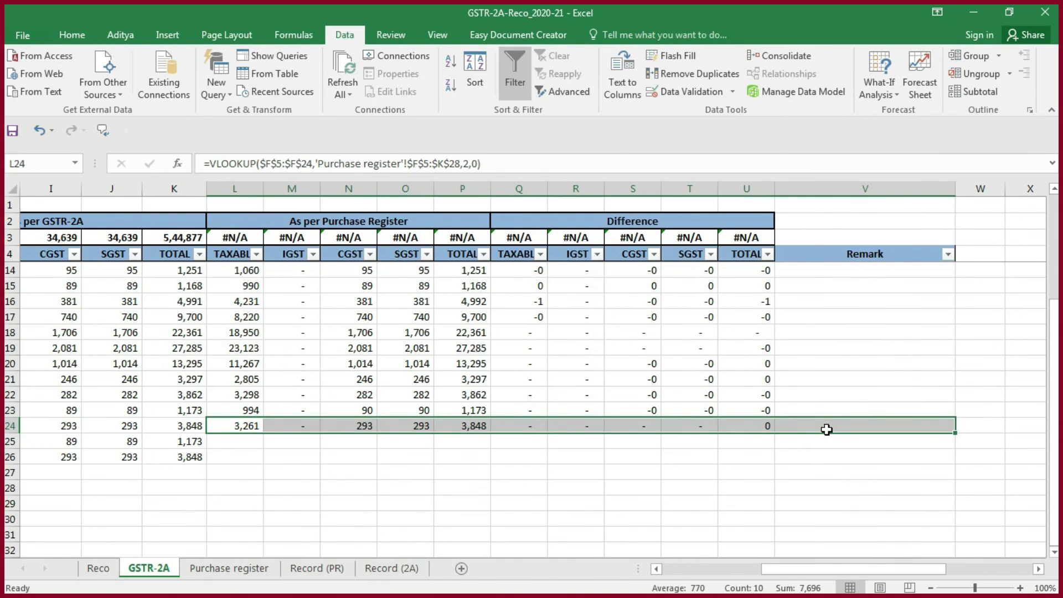
drag(232, 441, 789, 460)
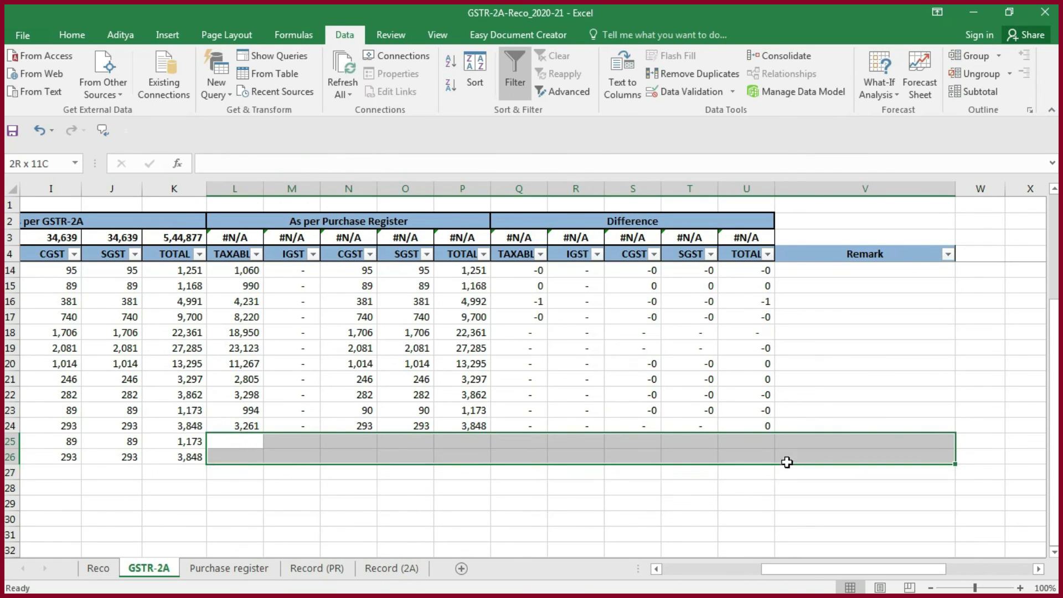